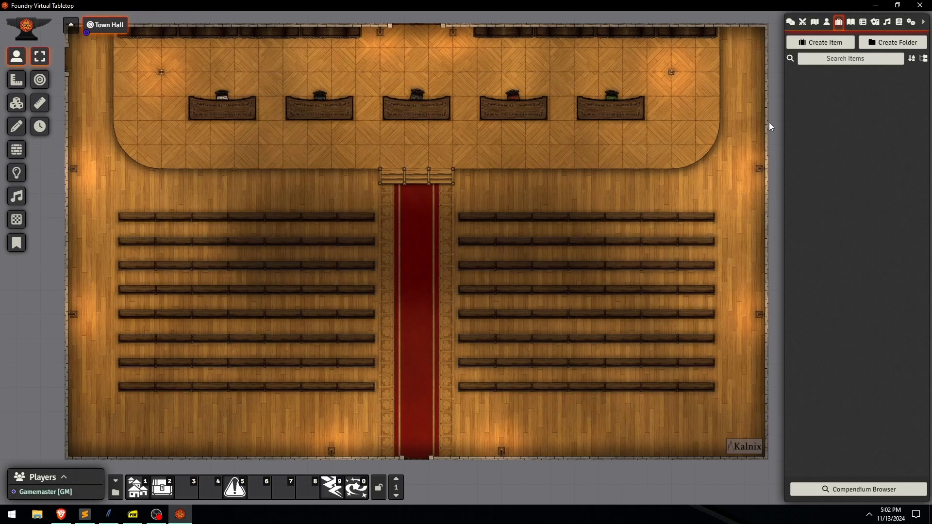
Create a new item of type Feat/Feature named "Test Feat".
left_click(819, 46)
left_click(712, 77)
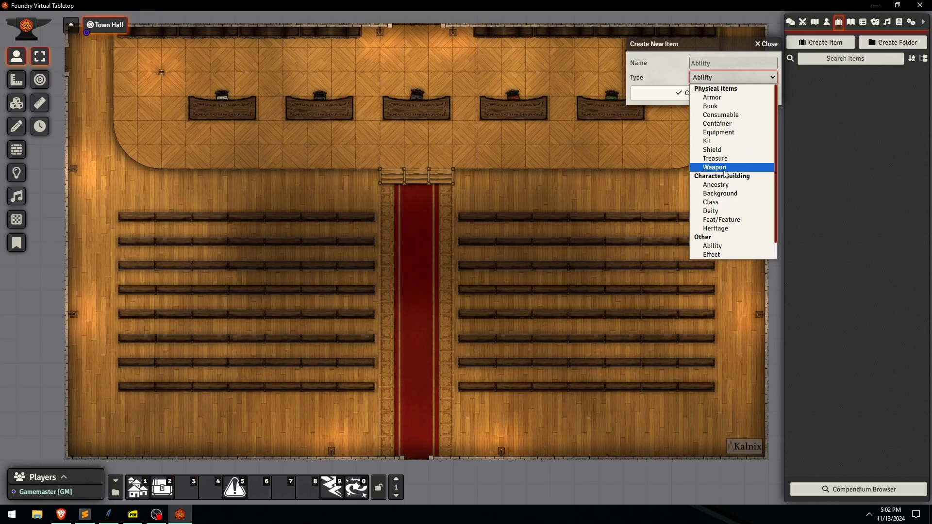
key("f")
left_click(722, 77)
left_click(716, 63)
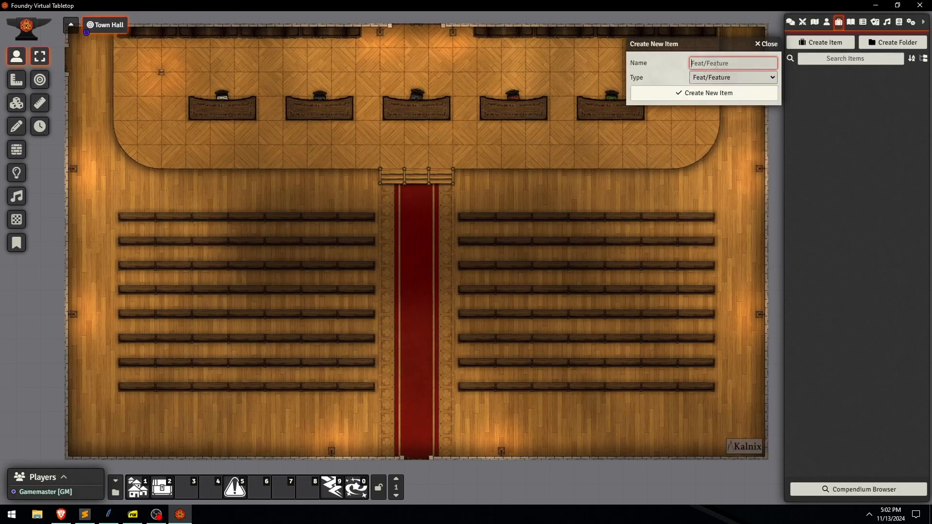
type("Test")
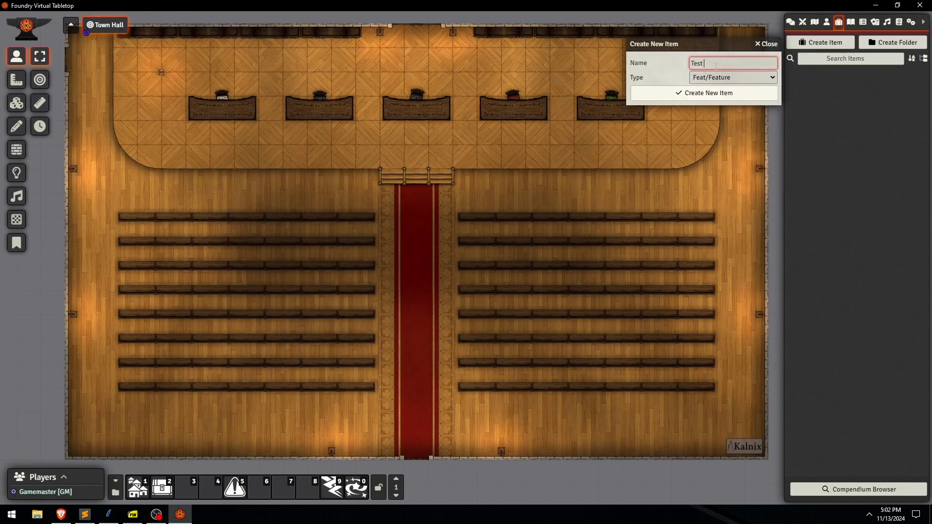
type(" Feat")
key("Return")
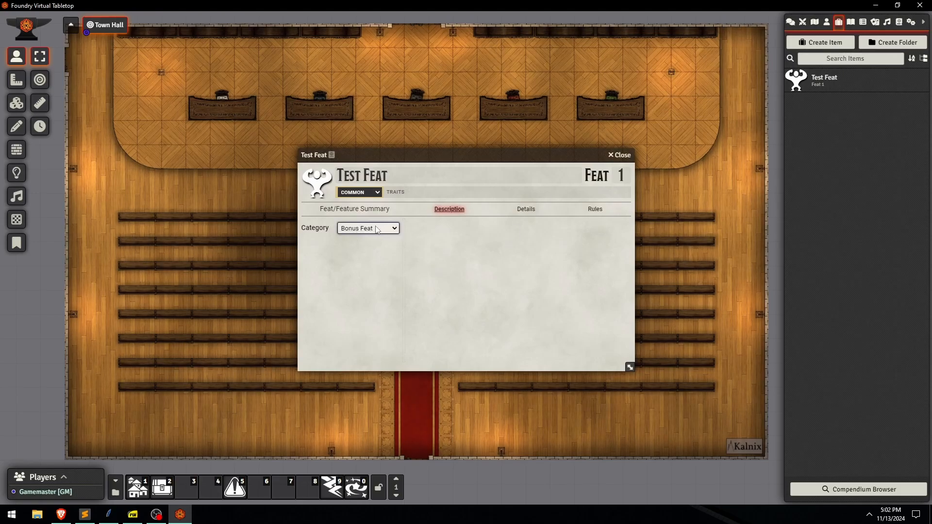
Set the feat's category to Class Feat and check the available rarity options.
left_click(360, 229)
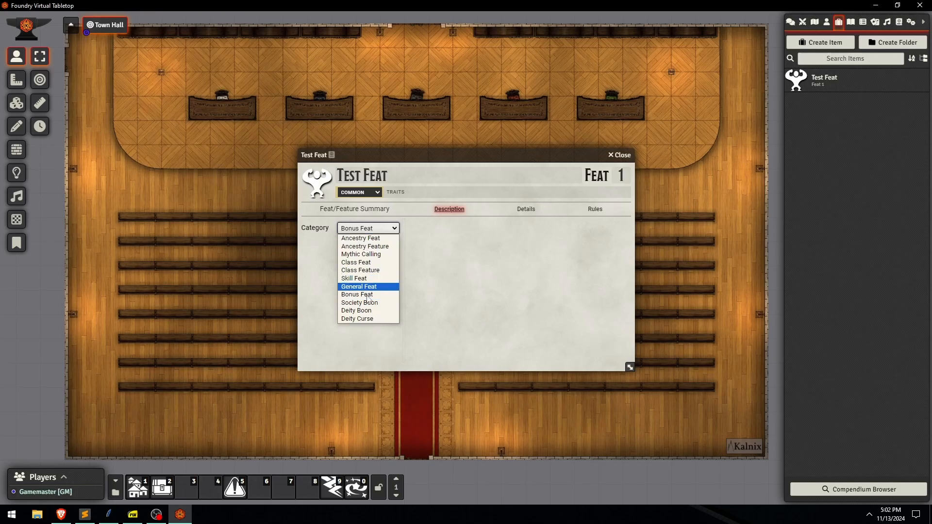
left_click(372, 262)
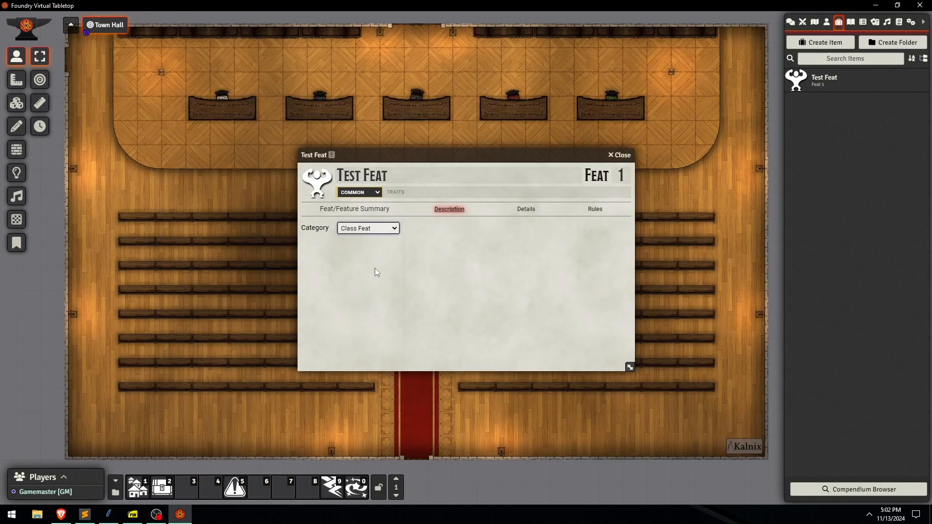
left_click(359, 192)
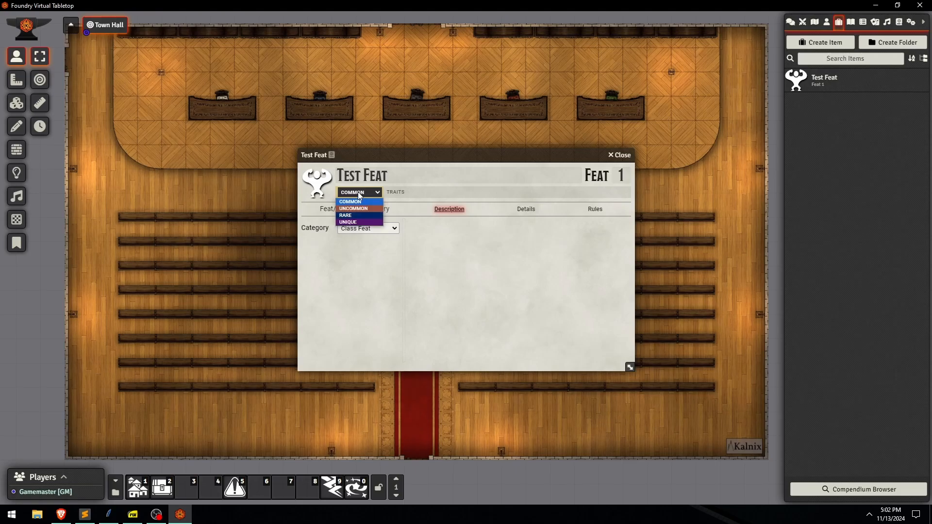
left_click(370, 194)
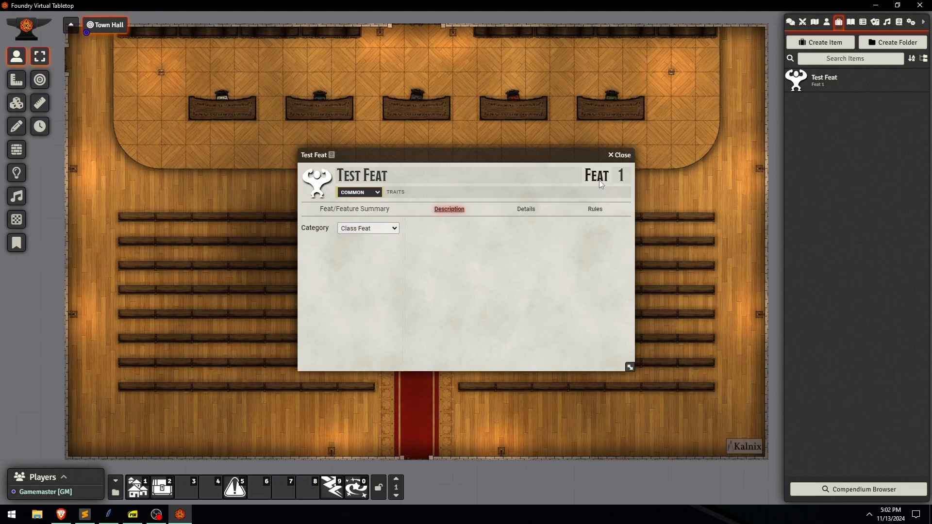
Replace the feat's icon with the core image book-red-exclamation.webp from icons/sundries/books.
left_click(319, 187)
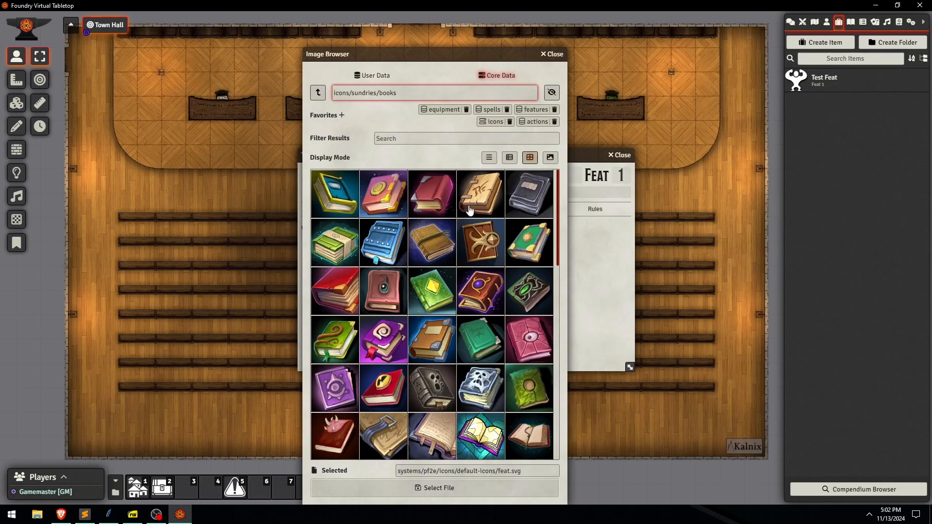
left_click(496, 122)
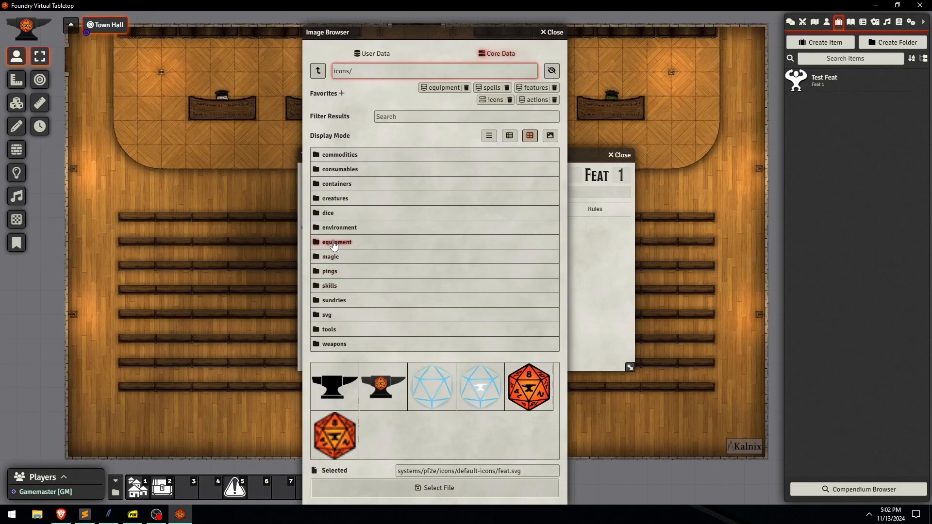
left_click(333, 300)
left_click(333, 154)
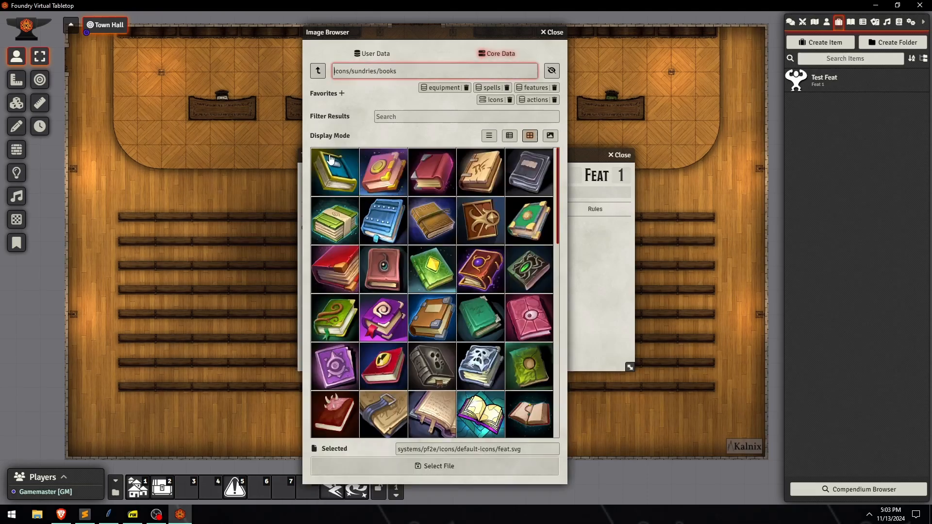
scroll(427, 291, "down", 5)
left_click(433, 316)
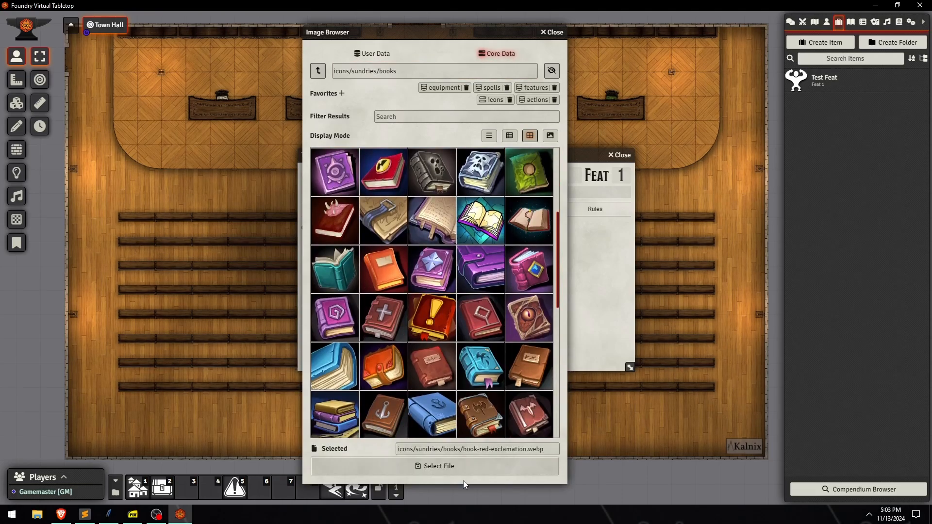
left_click(437, 465)
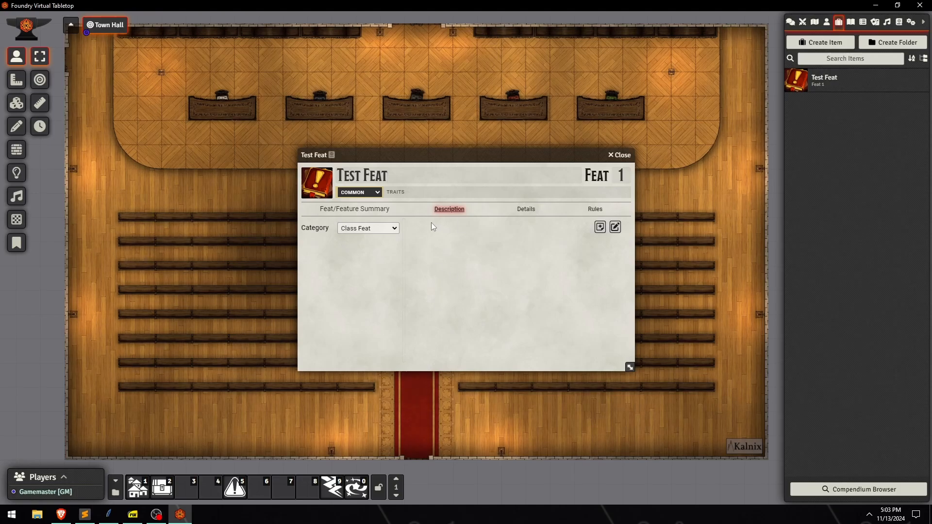
Add the traits Fighter, Arcane and Acid to the feat and look through the remaining available traits.
left_click(409, 196)
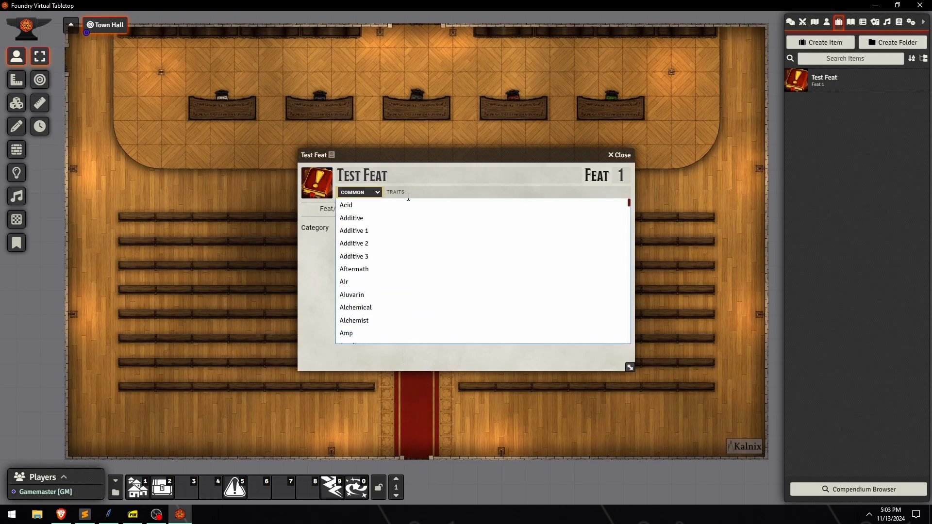
type("figh")
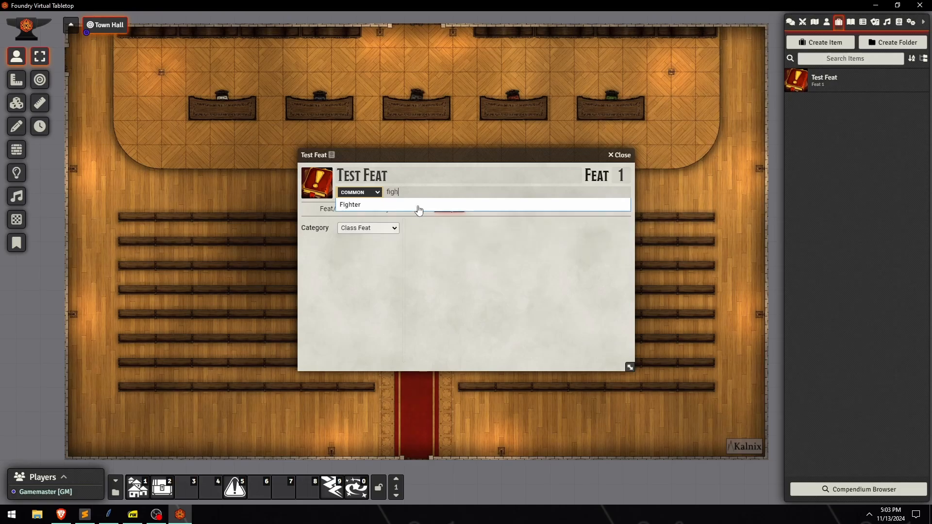
left_click(411, 202)
left_click(434, 192)
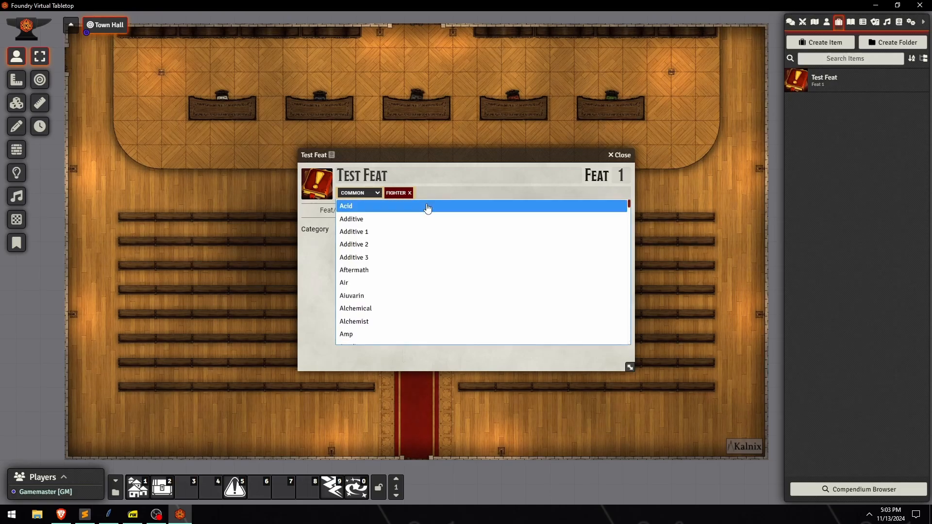
type("arca")
left_click(419, 211)
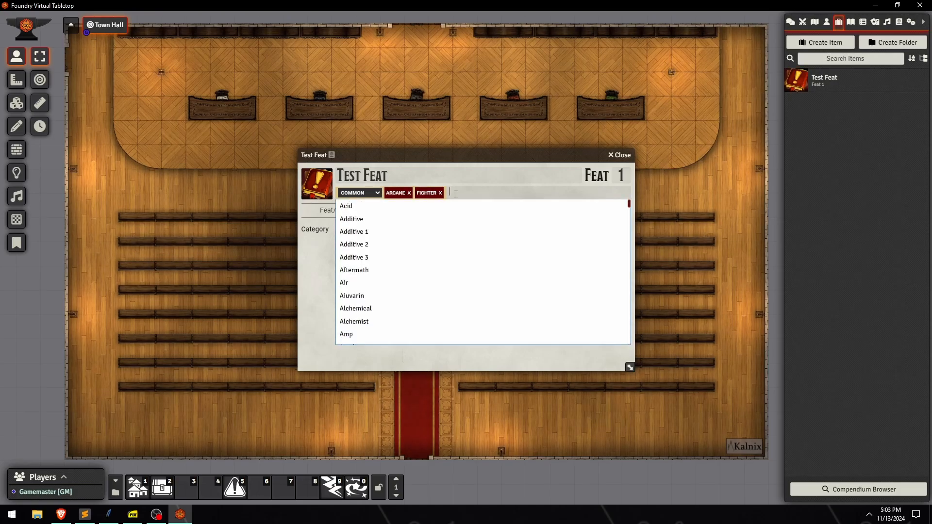
type("aci")
left_click(432, 211)
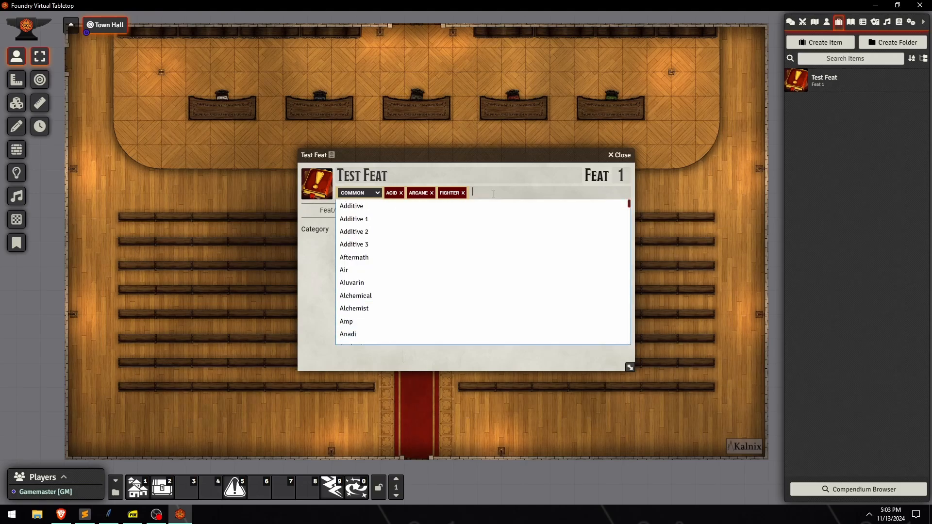
scroll(417, 284, "down", 15)
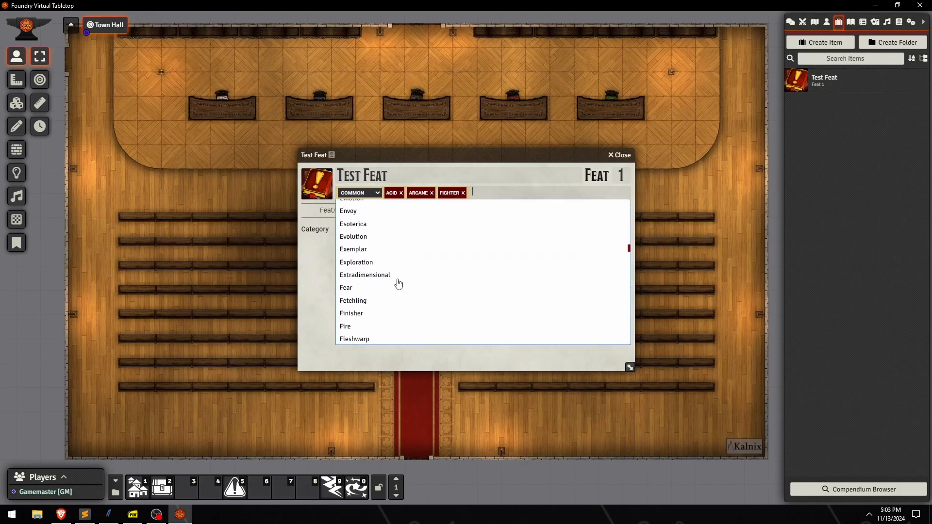
scroll(398, 285, "down", 15)
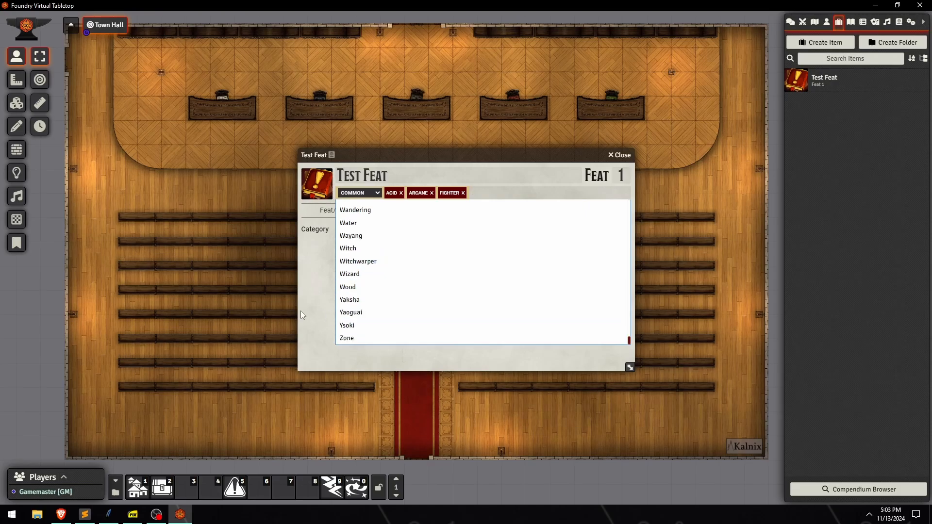
left_click(309, 290)
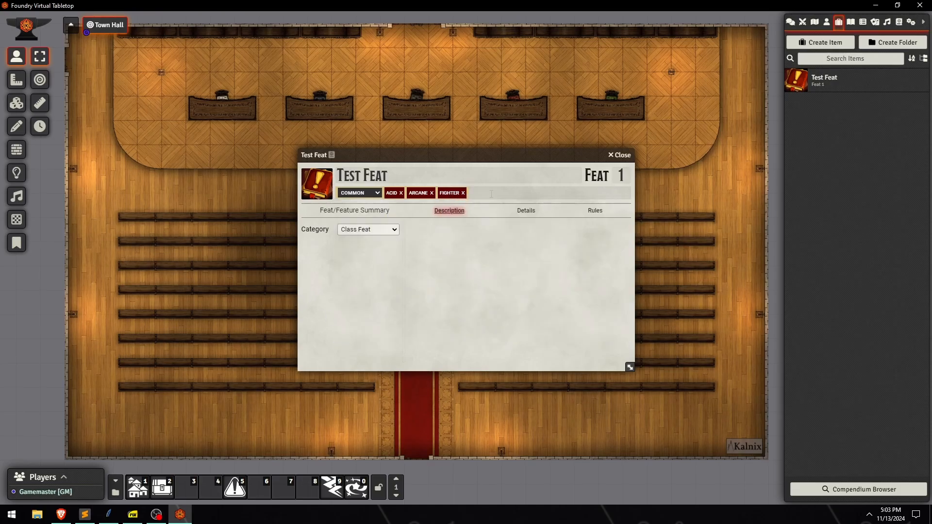
Write the feat's description in HTML source as "<strong>Test</strong> test" and save it.
mouse_move(483, 241)
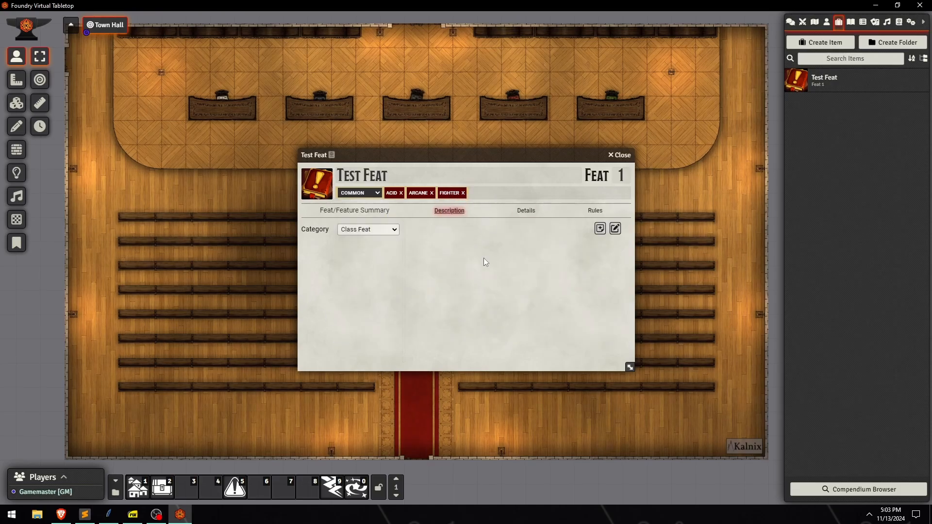
left_click(615, 229)
left_click(447, 262)
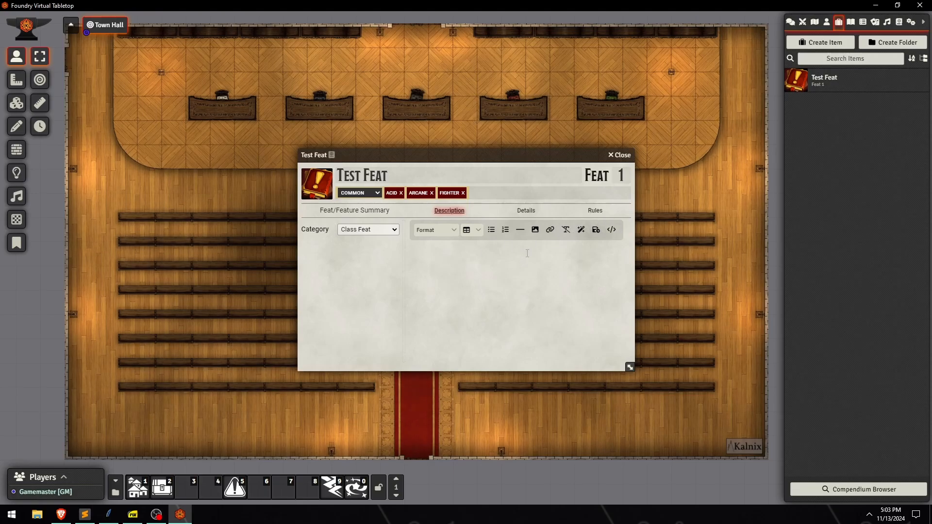
left_click(613, 232)
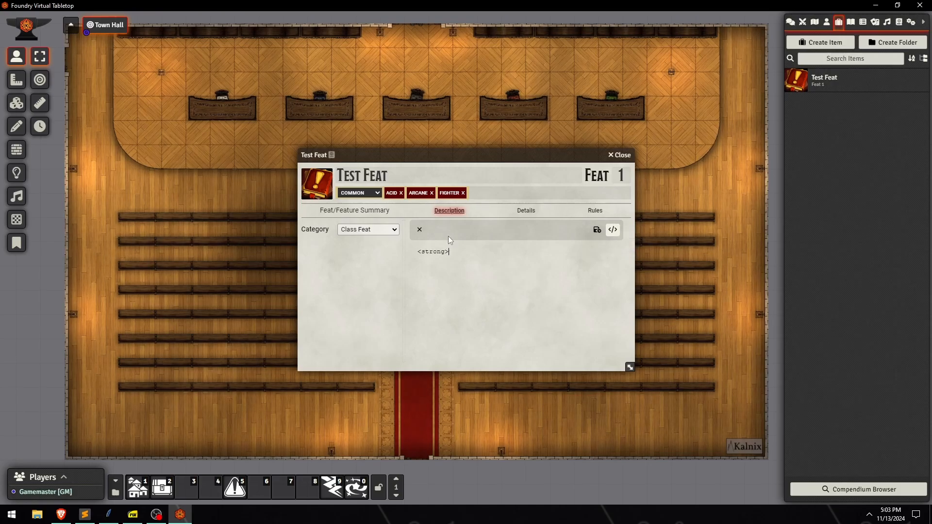
type("Test>")
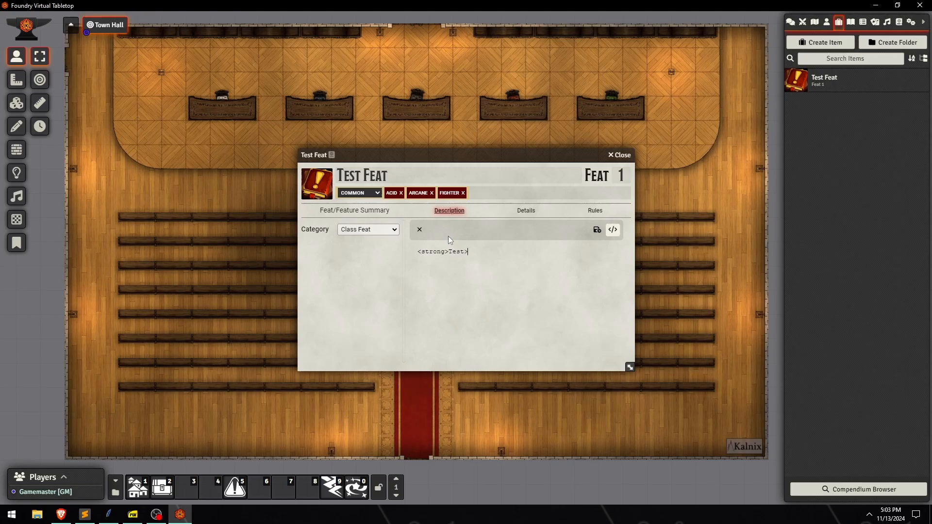
key("BackSpace")
type("</s")
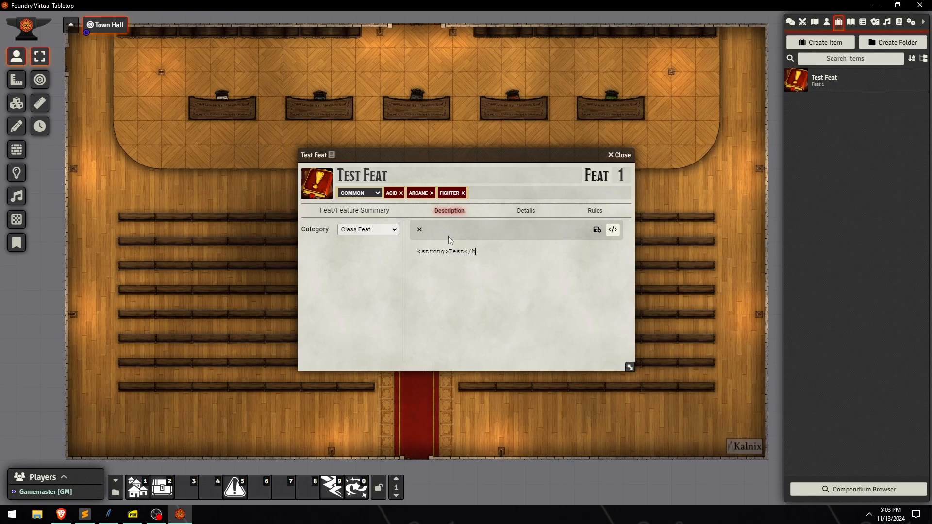
type("trong> te")
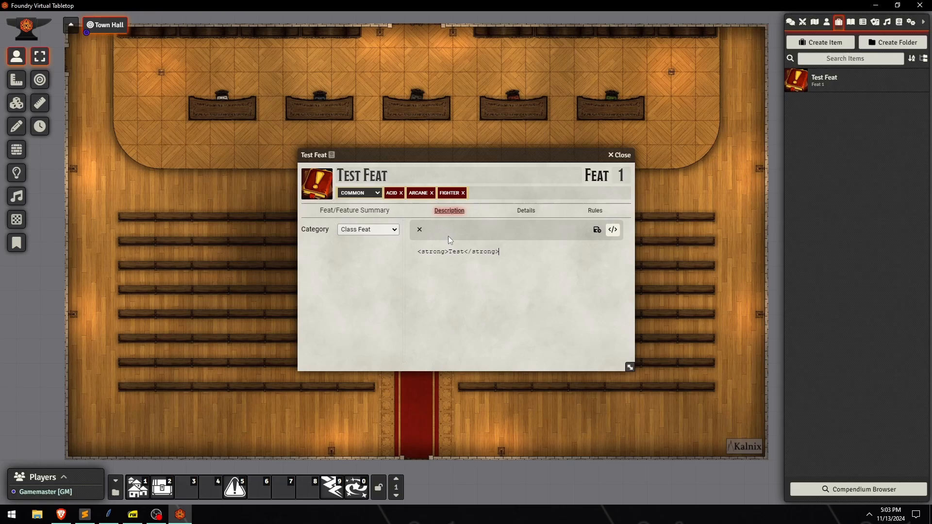
type("st")
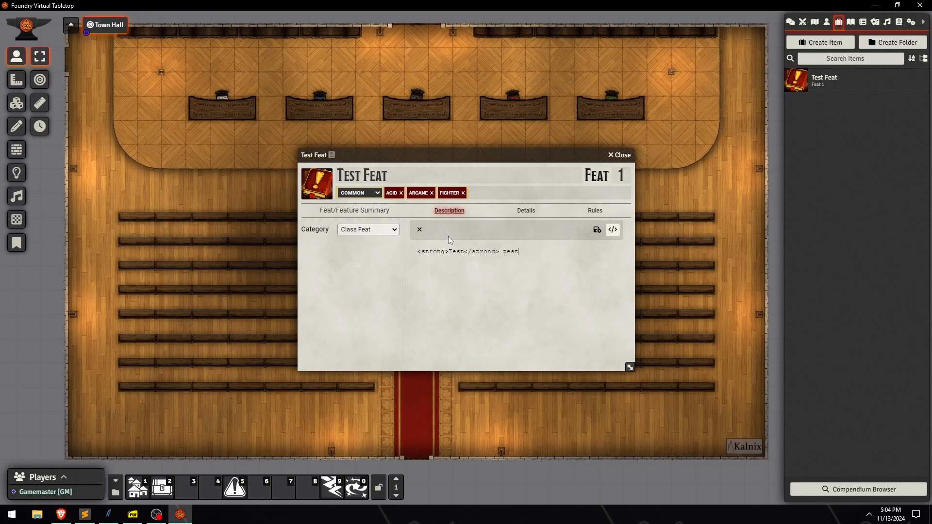
left_click(596, 230)
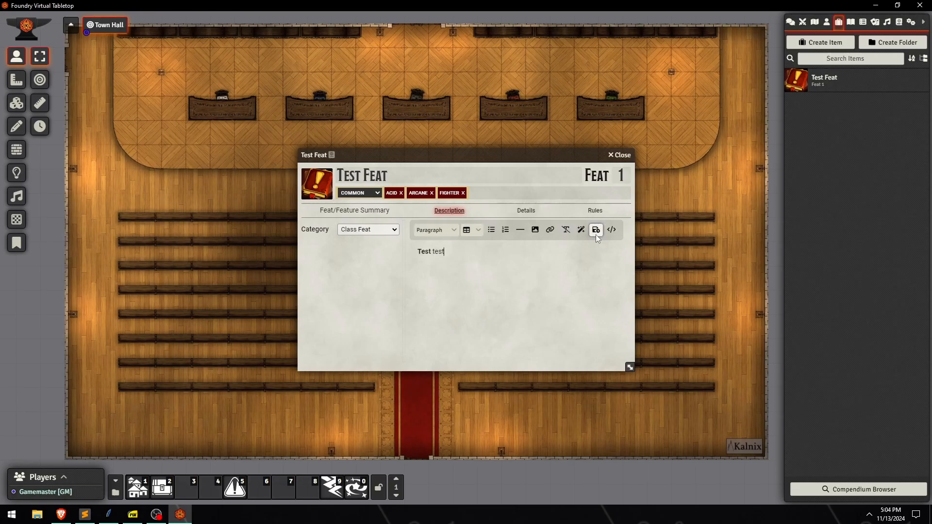
left_click(596, 233)
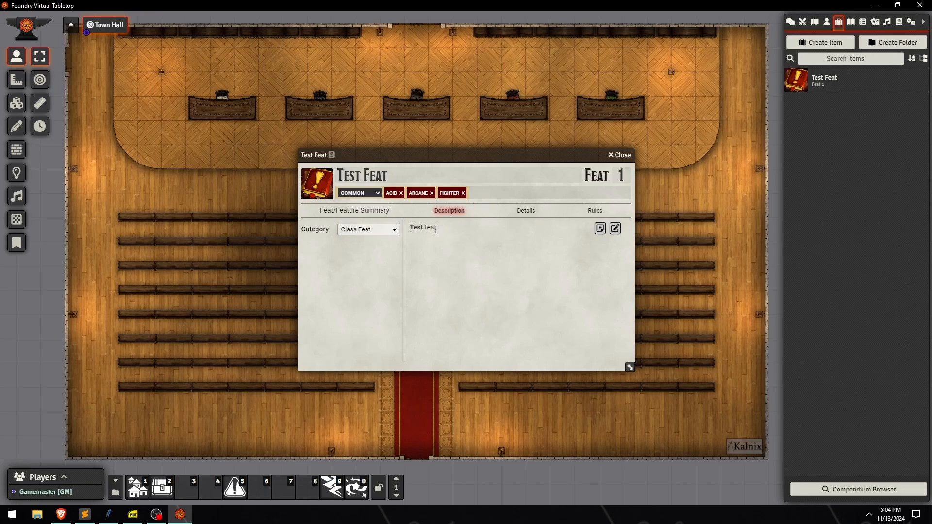
Reopen the feat's description for editing and delete all of its HTML source.
left_click(615, 228)
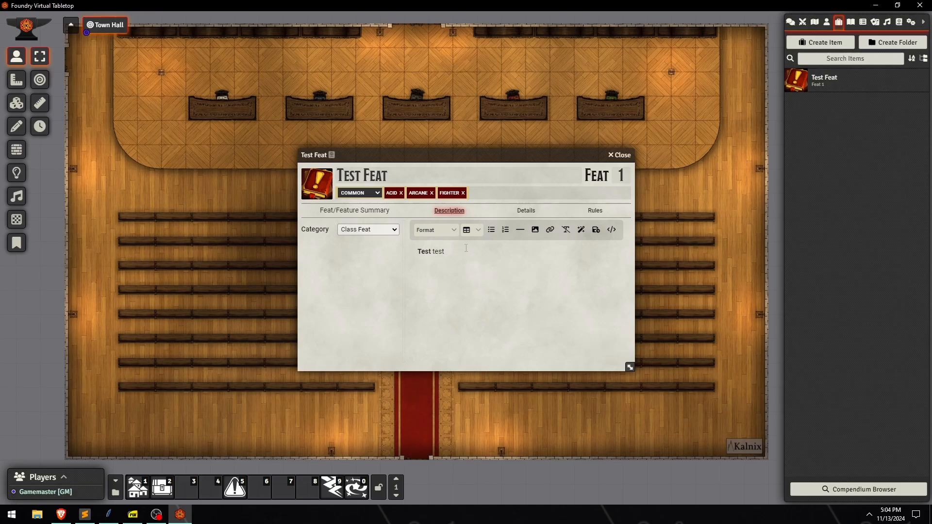
left_click(445, 252)
left_click(425, 250)
left_click(444, 252)
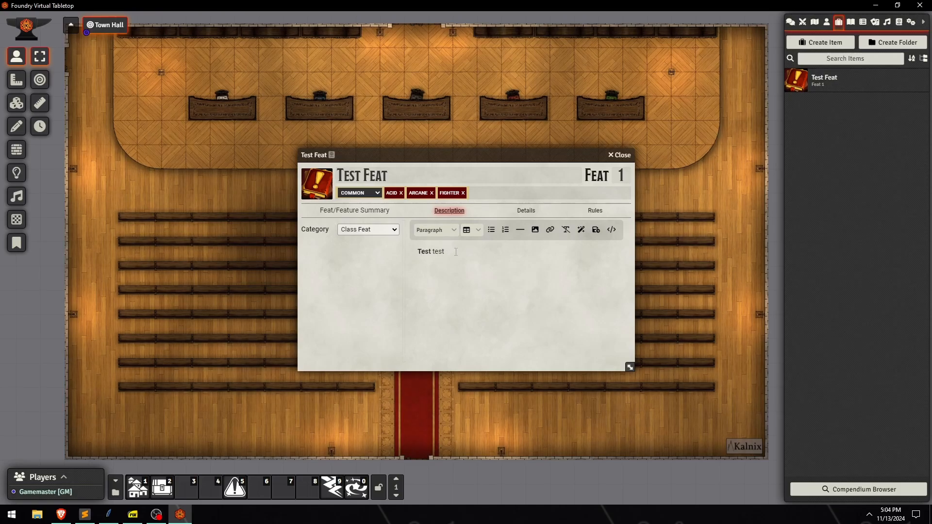
left_click(612, 231)
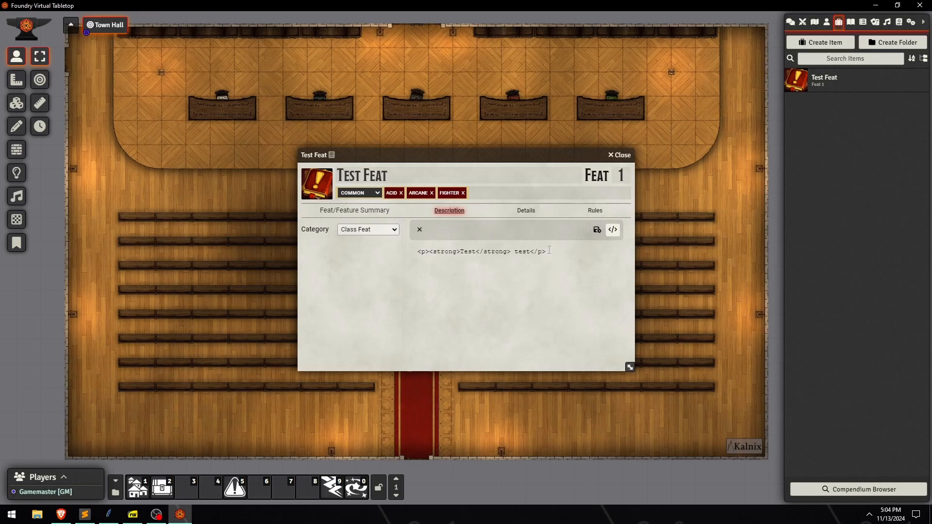
left_click_drag(565, 254, 359, 241)
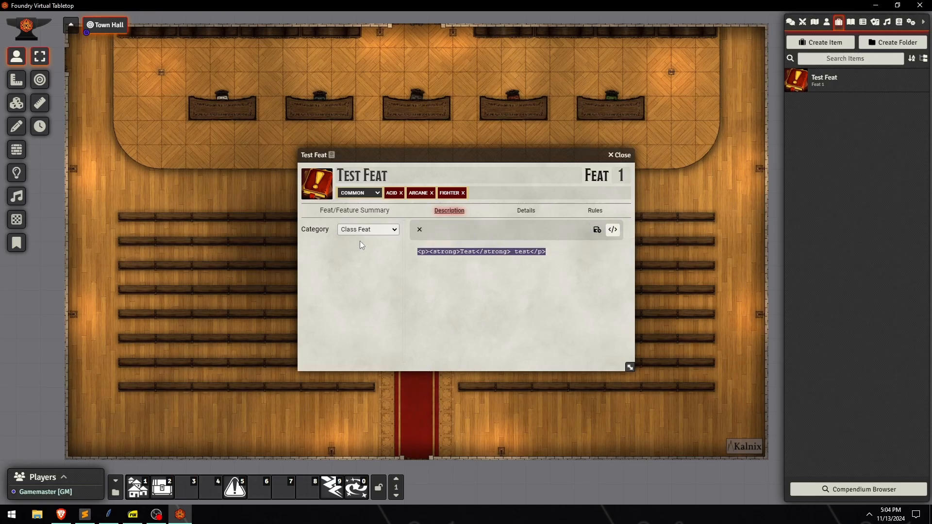
key("BackSpace")
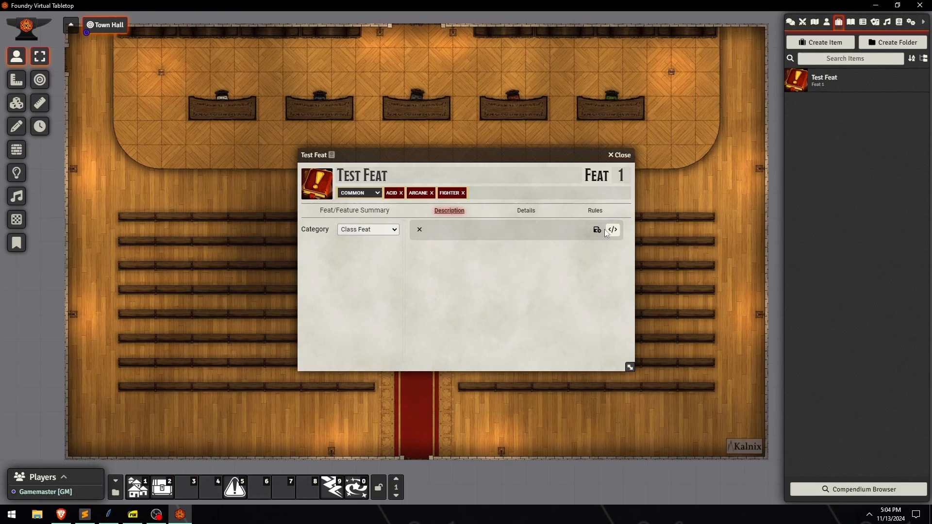
Save the feat's emptied description and set its action type to Action in the feat details.
left_click(611, 230)
left_click(598, 230)
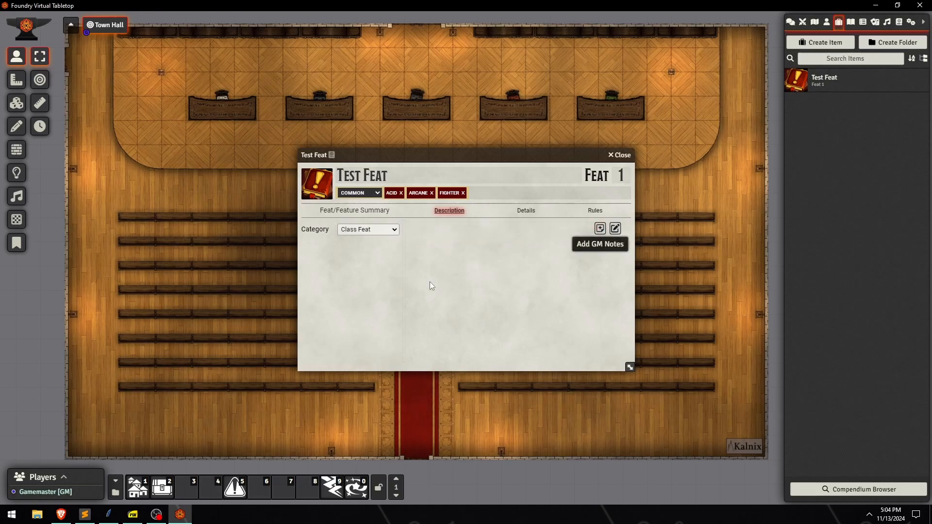
left_click(525, 211)
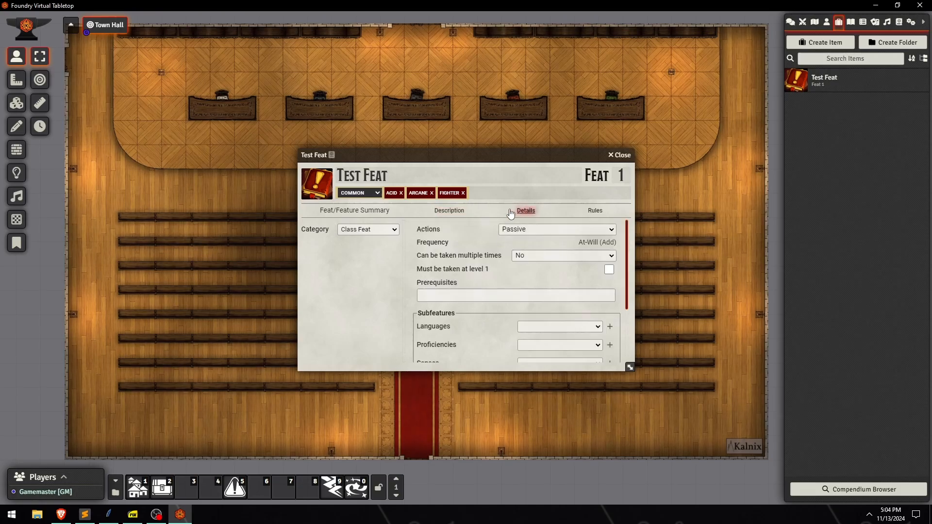
left_click(543, 232)
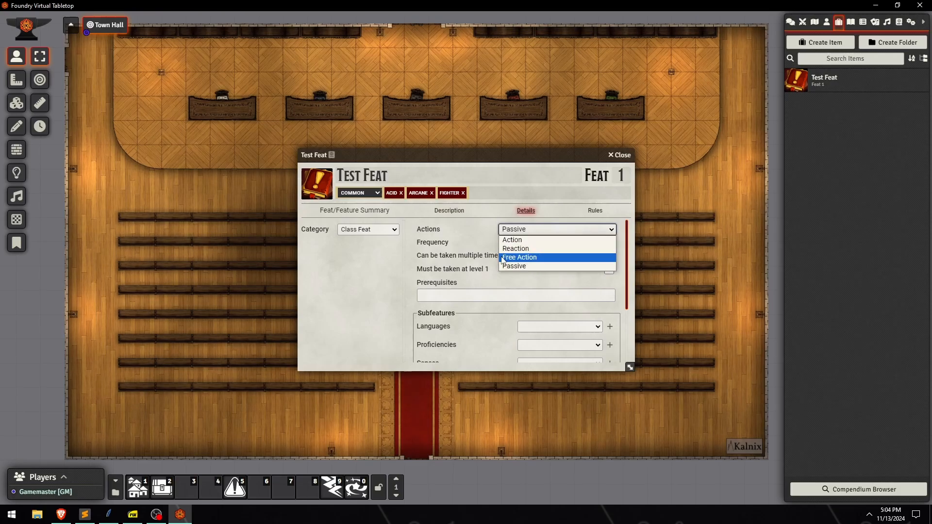
left_click(464, 225)
left_click(566, 230)
left_click(521, 239)
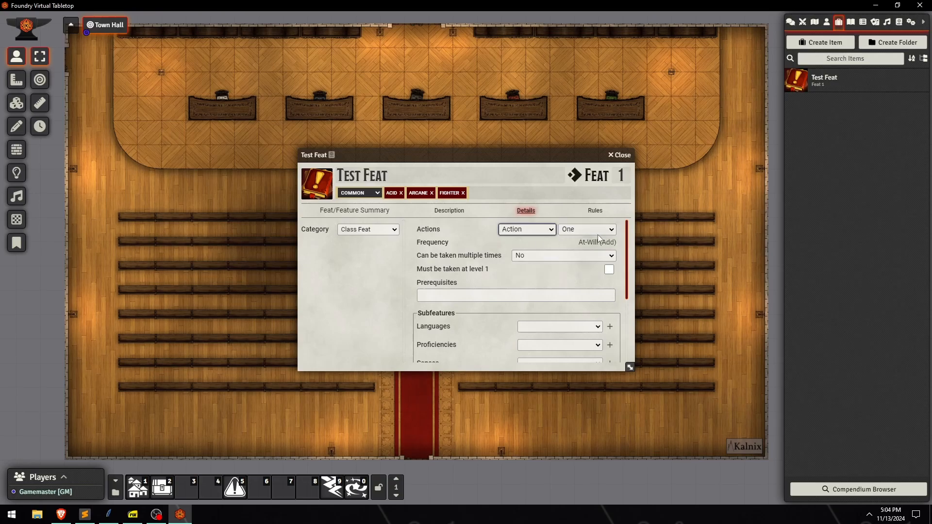
Try an action cost of Three for the feat and return it to One.
left_click(568, 231)
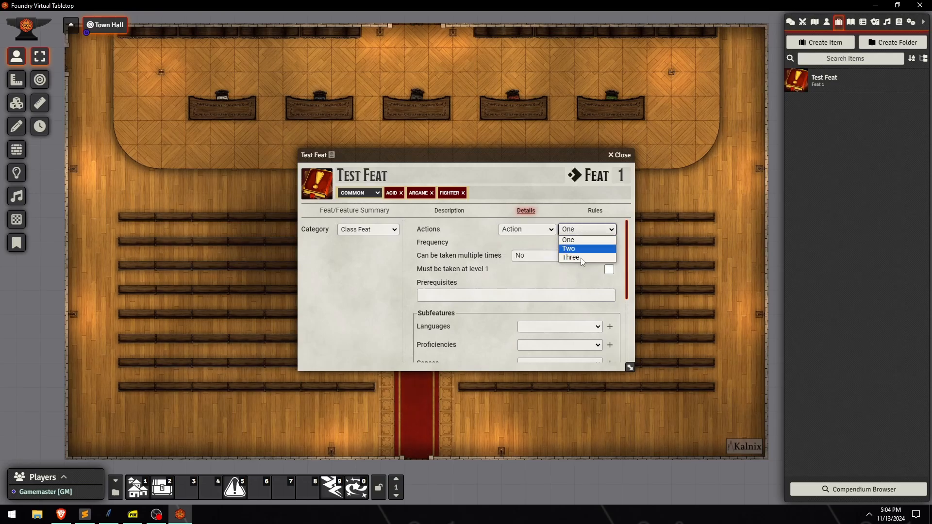
left_click(577, 257)
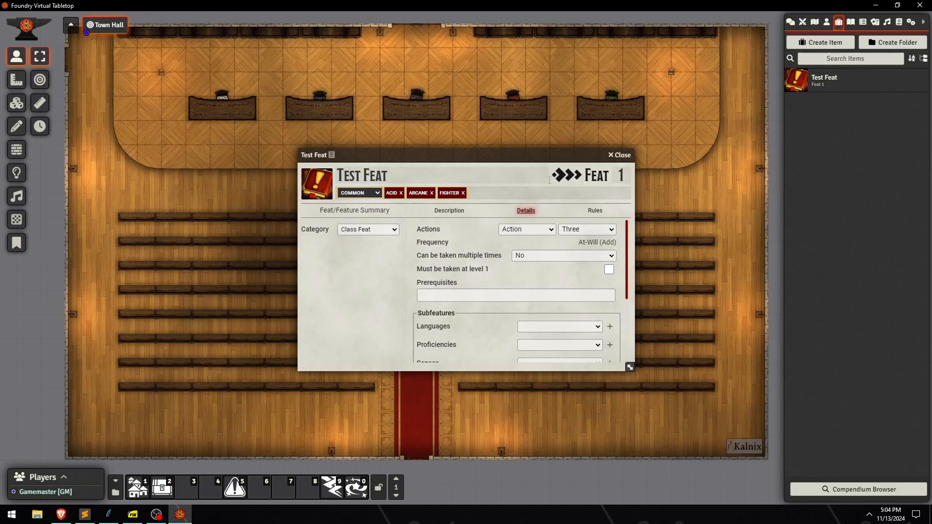
left_click(571, 232)
left_click(577, 243)
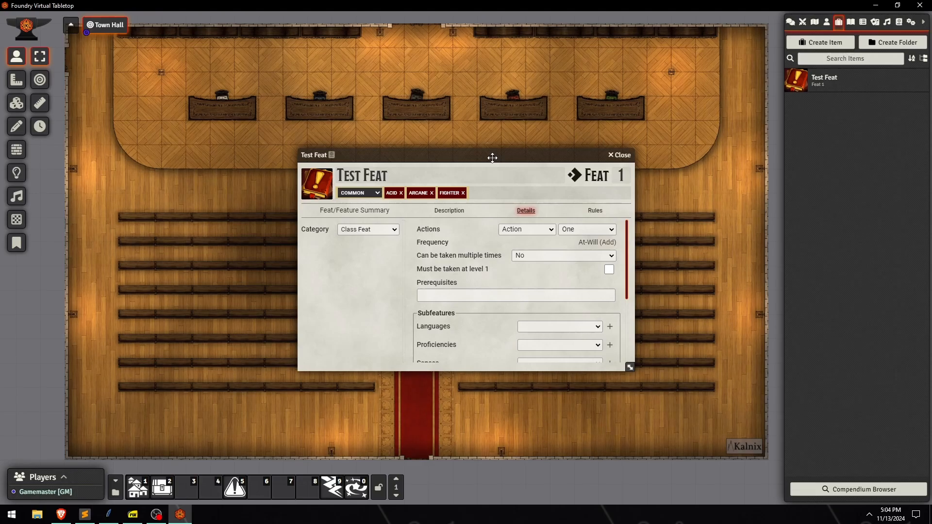
Look up the existing feat Doctor's Visitation and examine its description and action details for comparison.
left_click_drag(492, 158, 246, 161)
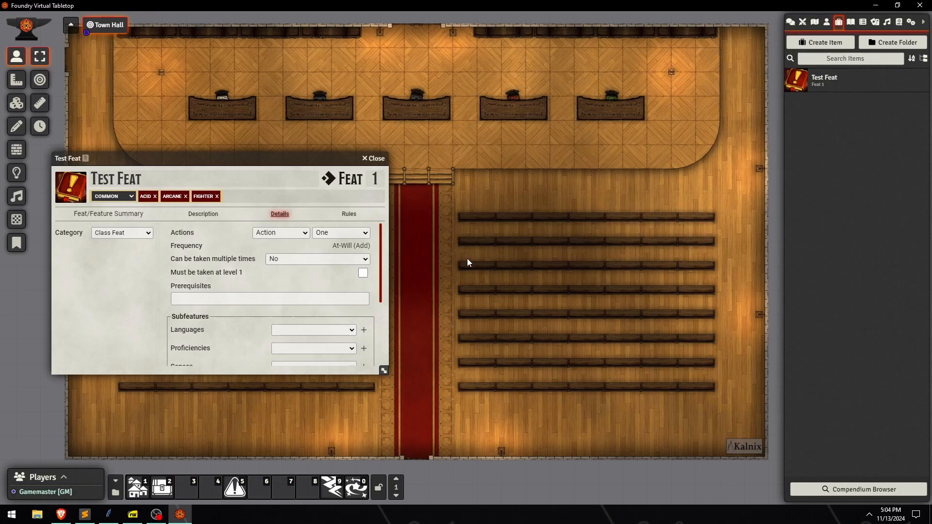
key("ctrl+space")
type("doctor's vi")
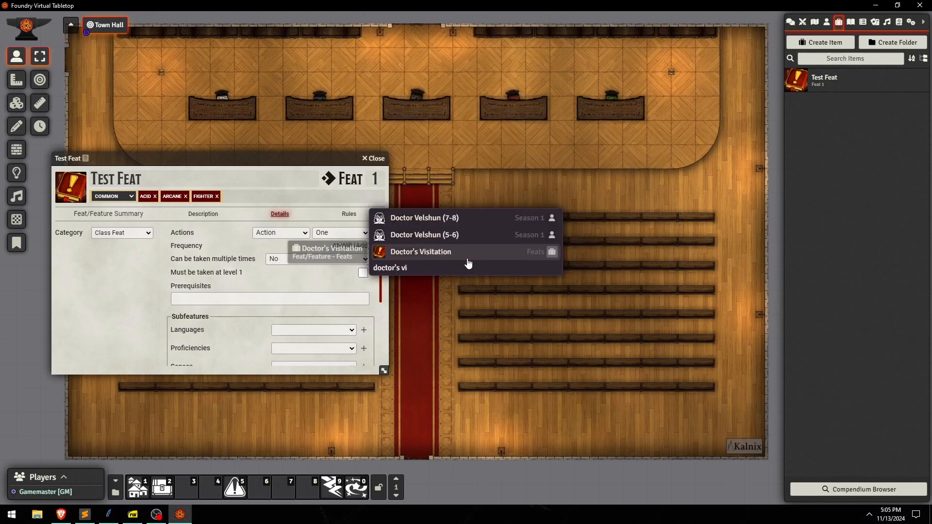
left_click(467, 257)
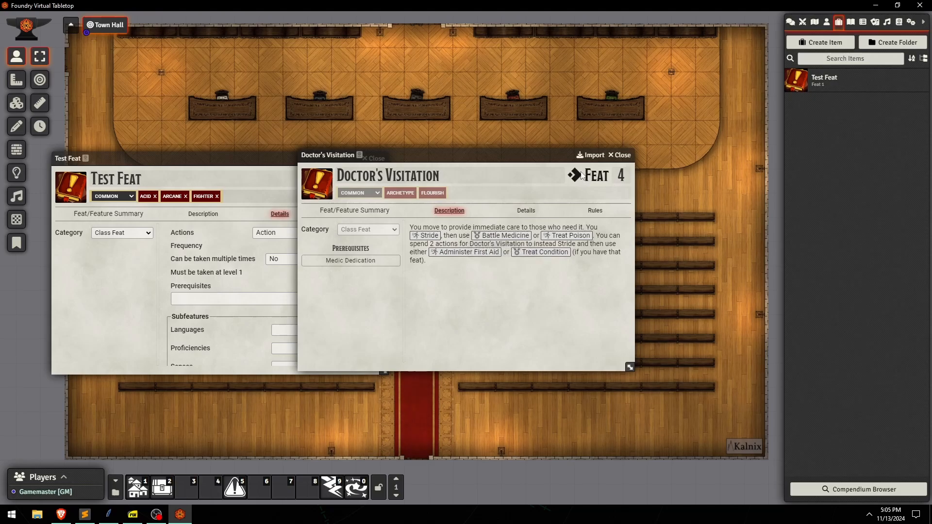
left_click(525, 211)
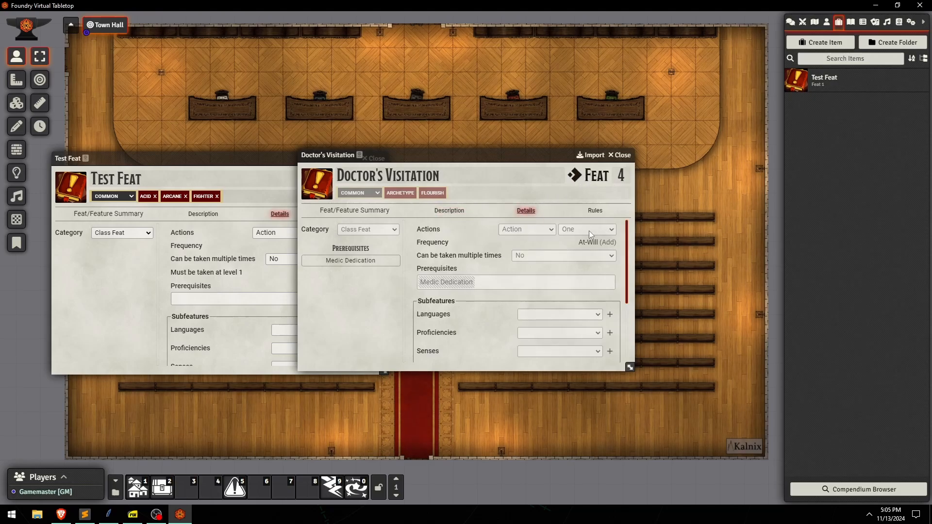
left_click(451, 211)
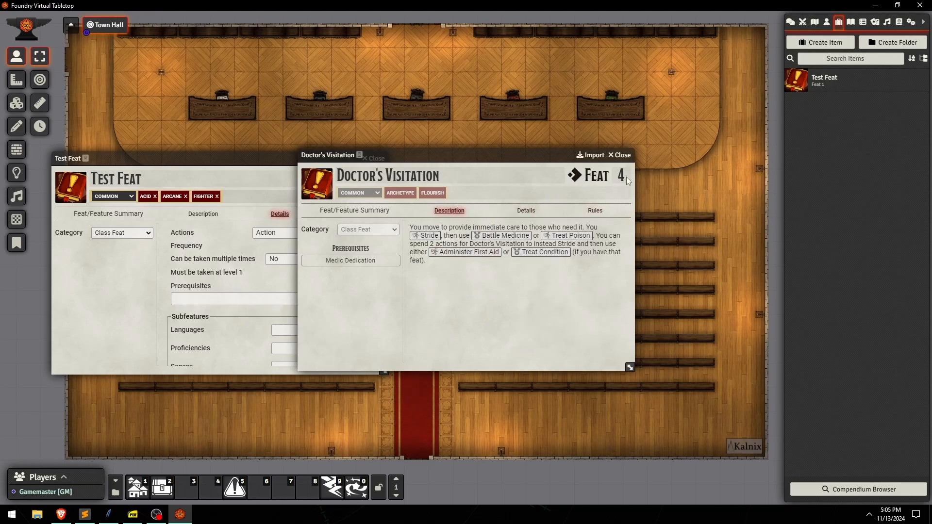
left_click(620, 155)
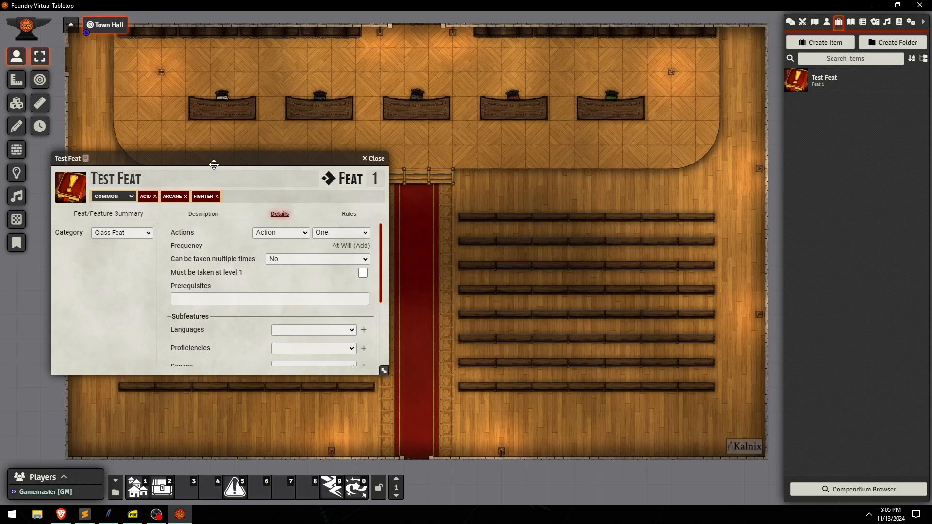
left_click_drag(214, 159, 437, 151)
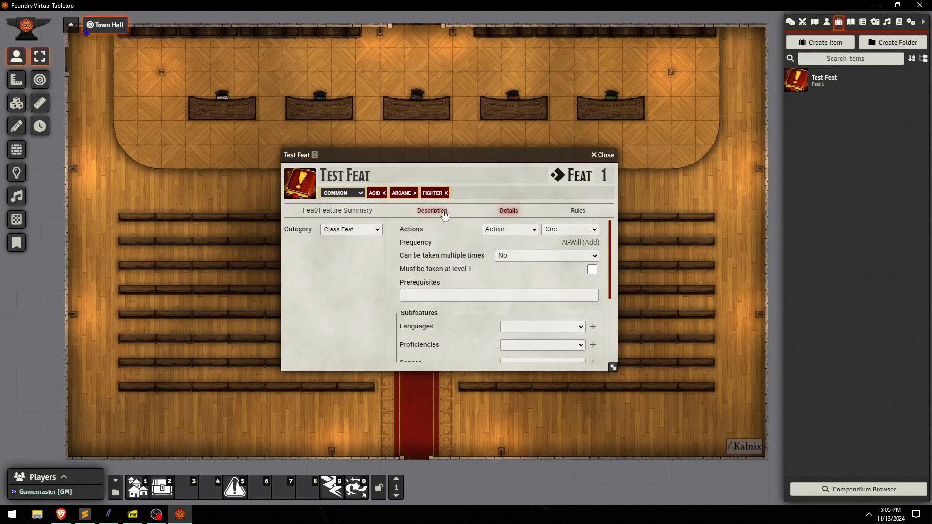
Check the feat's description and the options for taking it multiple times, keeping that setting at No.
left_click(429, 212)
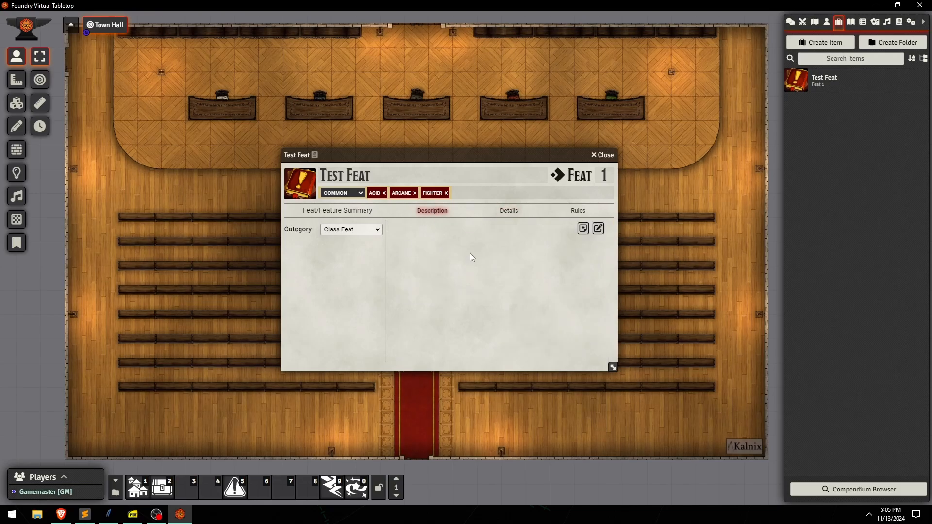
left_click(509, 211)
left_click(519, 257)
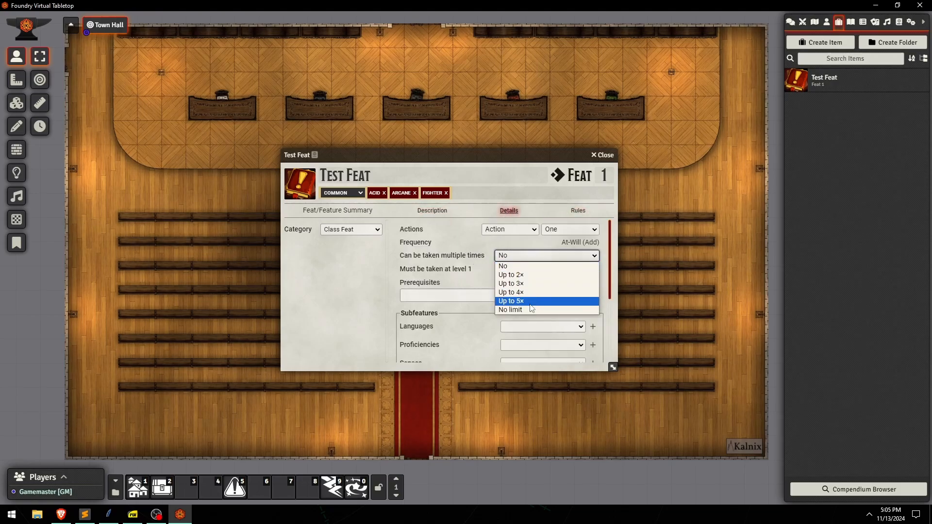
left_click(515, 266)
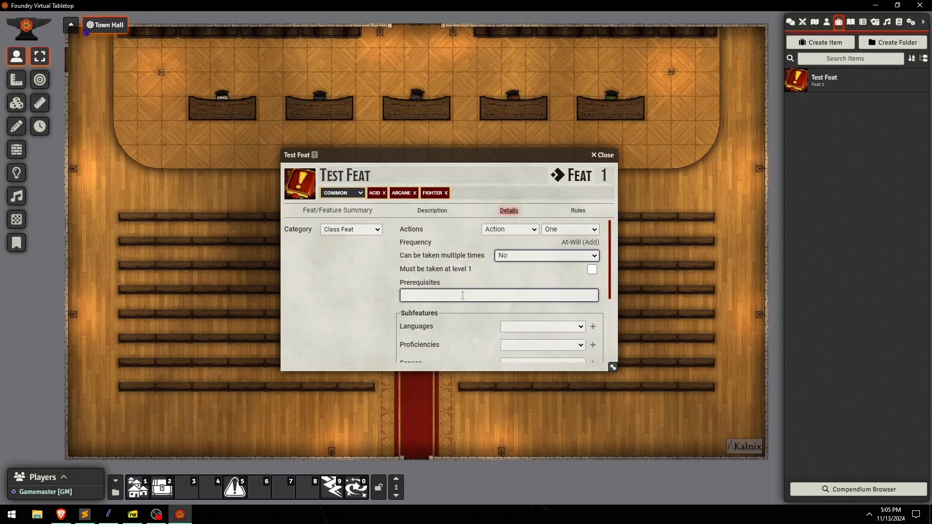
Look over the remaining feat detail fields and the languages available as subfeatures.
scroll(473, 277, "down", 3)
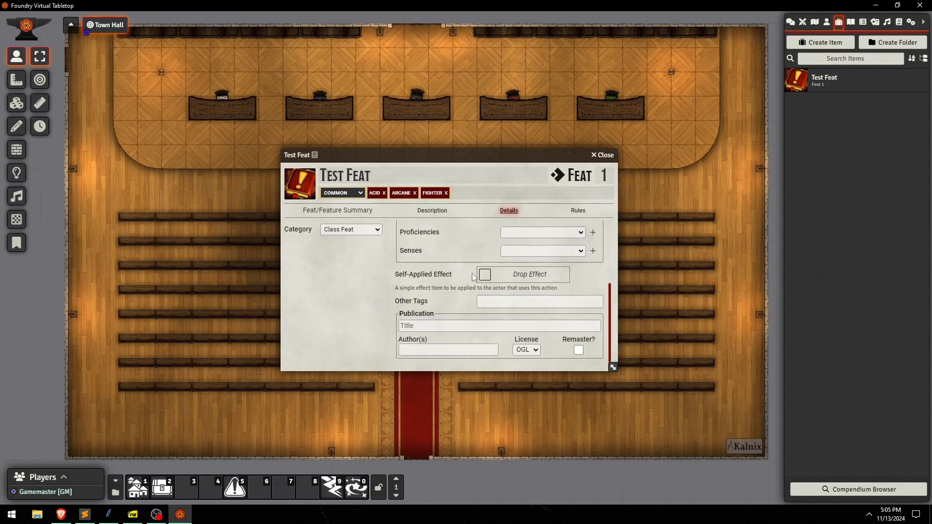
scroll(466, 286, "up", 2)
left_click(532, 263)
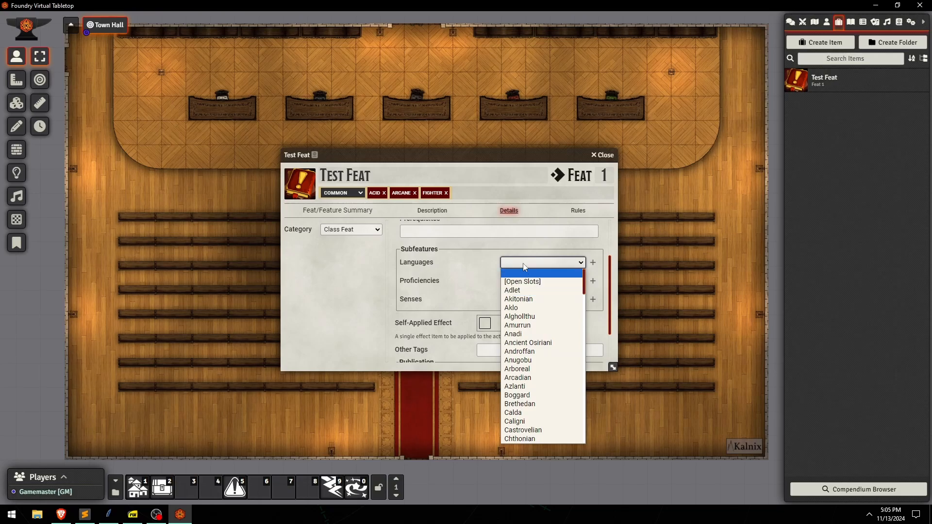
left_click(523, 273)
Look through the subfeature proficiency options, including the armor types and class DCs, without choosing one.
left_click(524, 281)
scroll(524, 361, "down", 3)
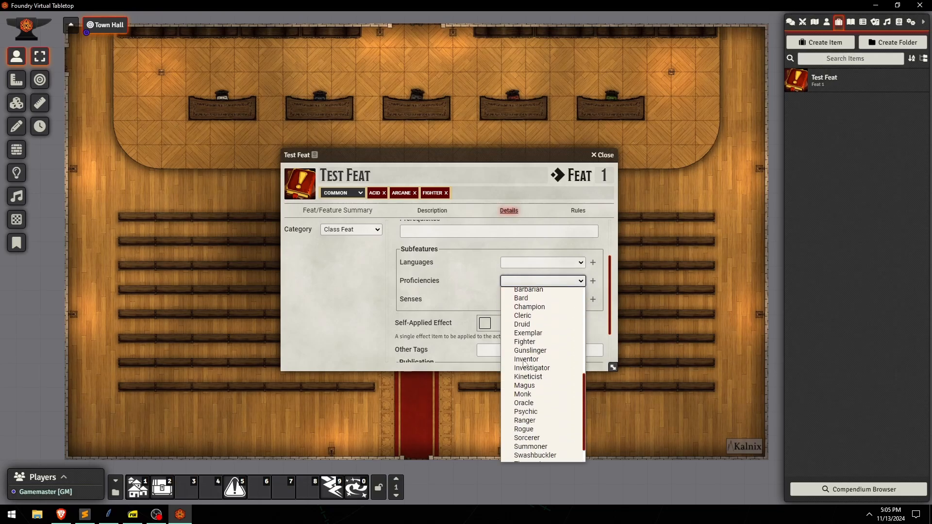
scroll(524, 362, "up", 5)
left_click(502, 291)
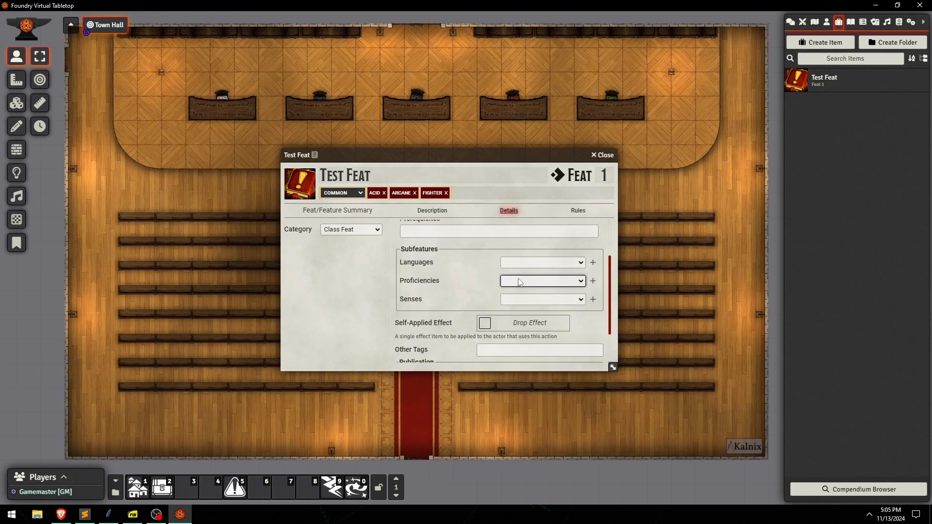
left_click(520, 282)
scroll(534, 357, "down", 5)
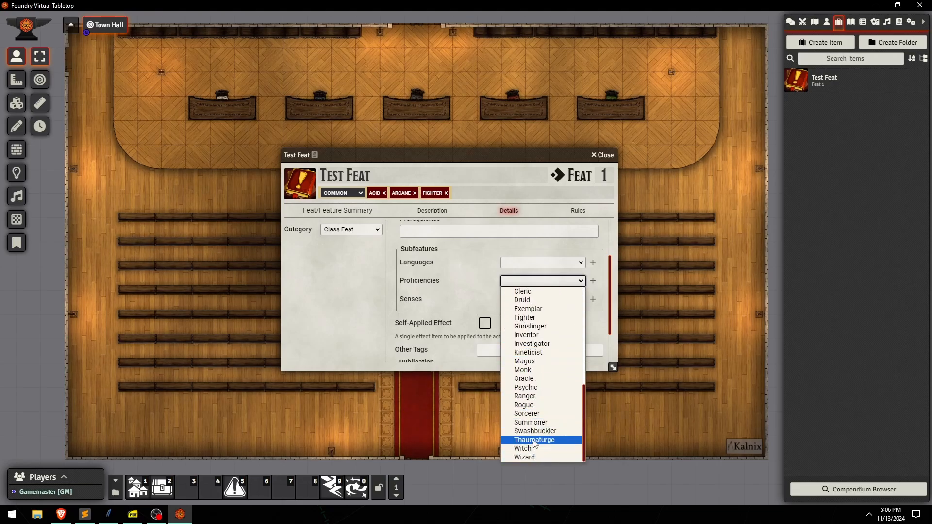
scroll(534, 426, "up", 2)
scroll(531, 369, "down", 3)
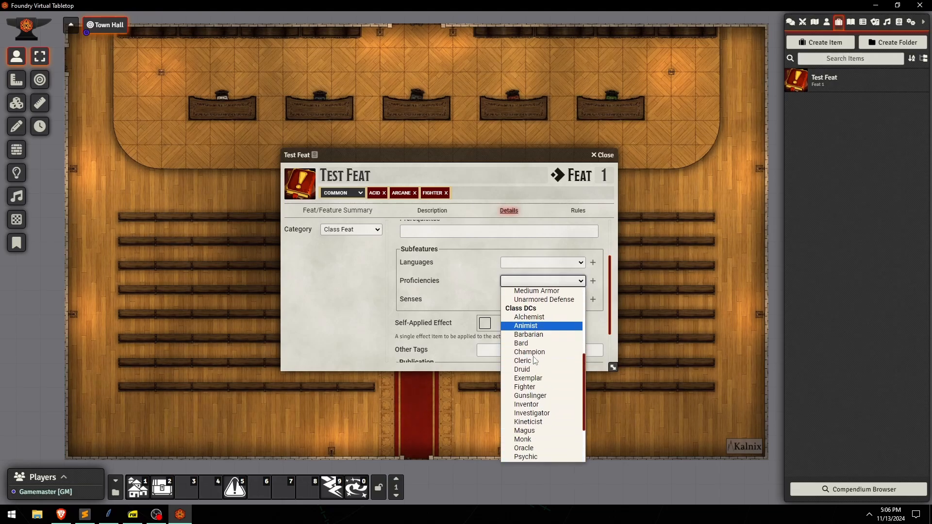
scroll(533, 339, "up", 3)
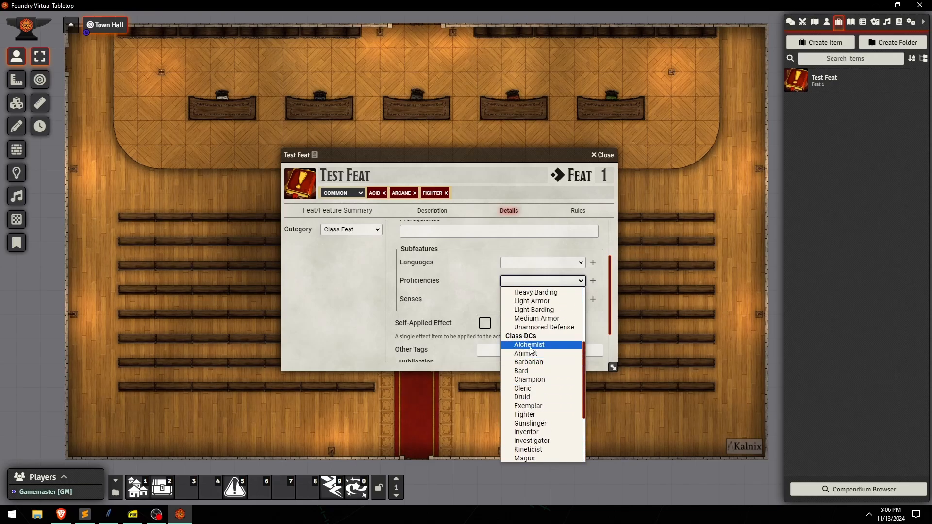
left_click(465, 296)
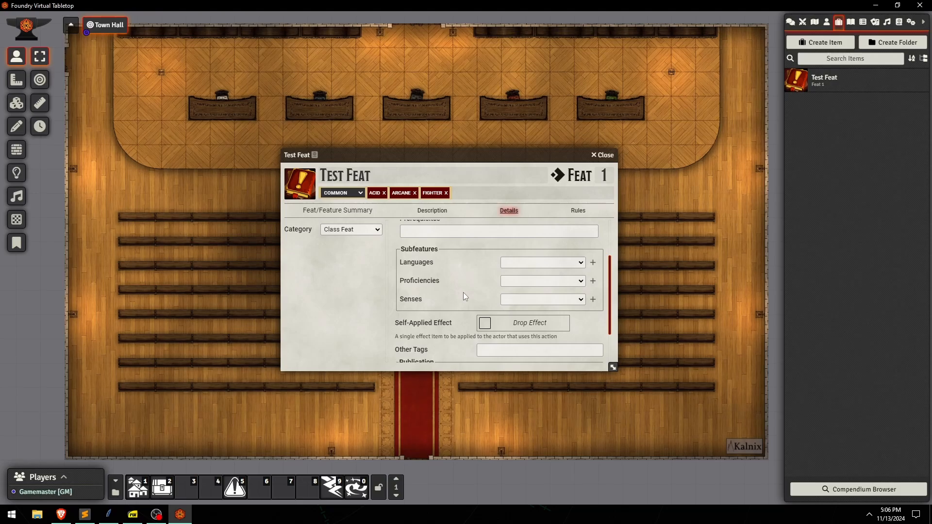
Add Darkvision and Motion Sense to the senses granted by the feat.
left_click(532, 303)
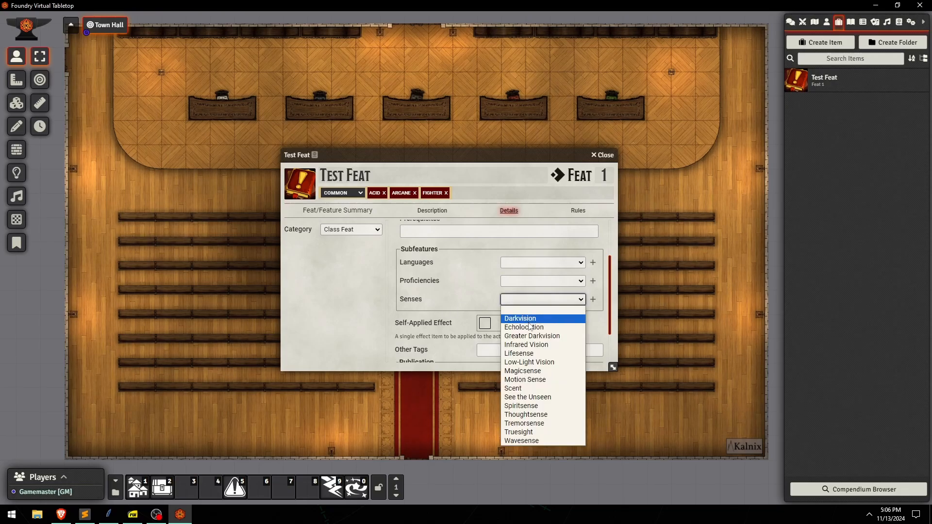
left_click(528, 320)
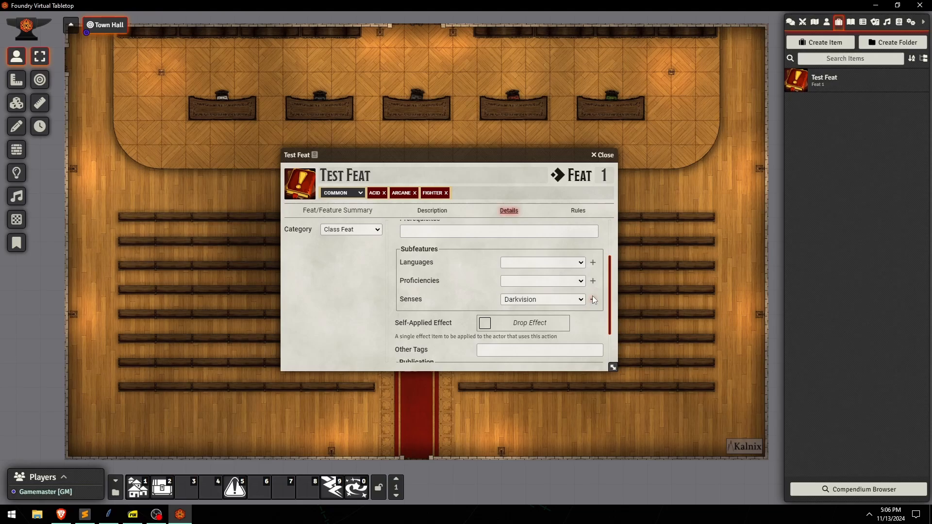
left_click(593, 299)
left_click(469, 333)
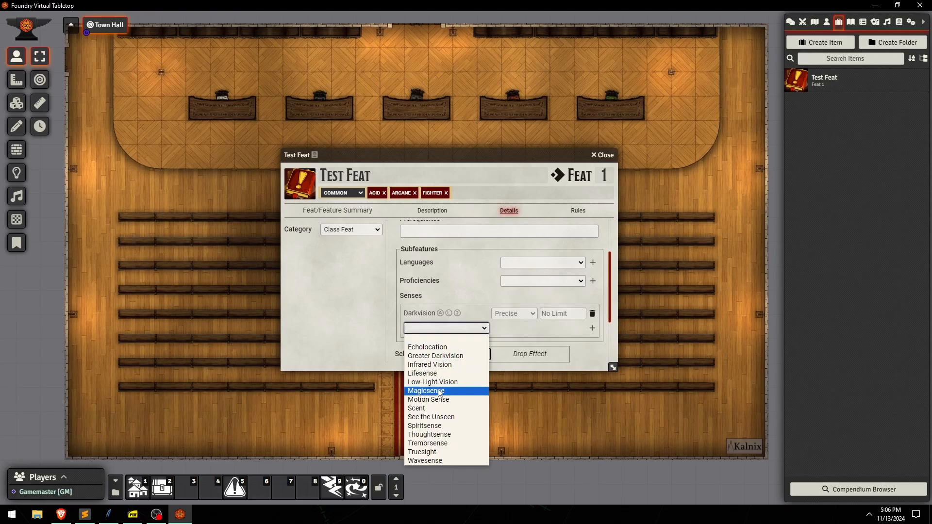
left_click(427, 400)
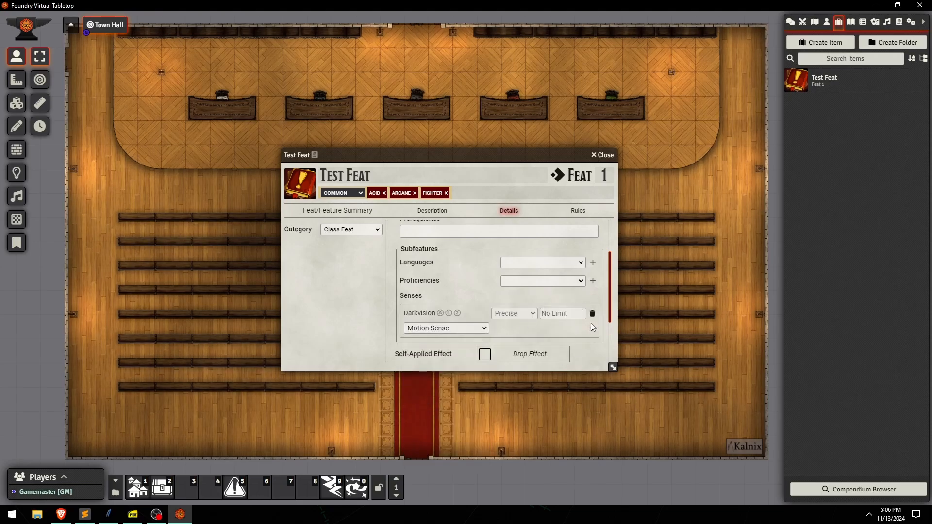
left_click(592, 328)
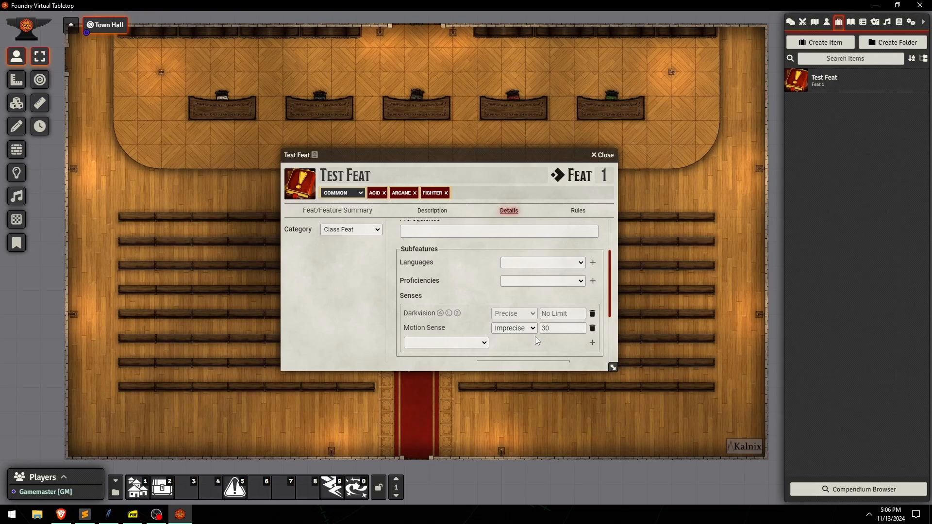
Examine the acuity options and range of the Motion Sense entry among the feat's granted senses.
left_click(544, 327)
left_click(534, 320)
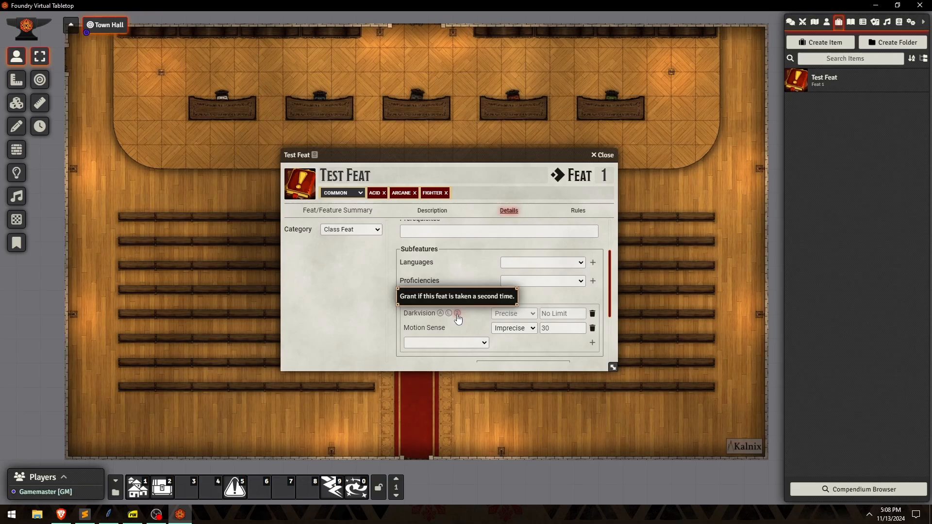
scroll(457, 318, "down", 3)
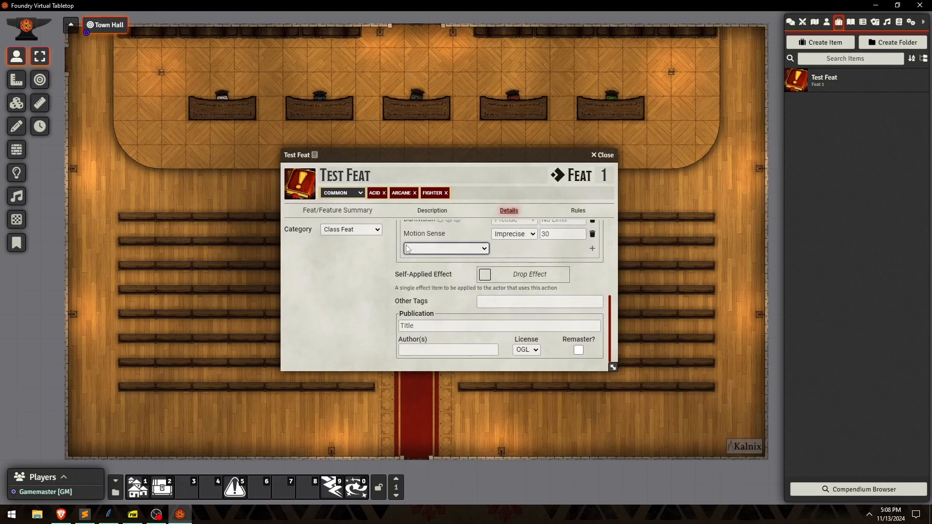
scroll(424, 277, "up", 2)
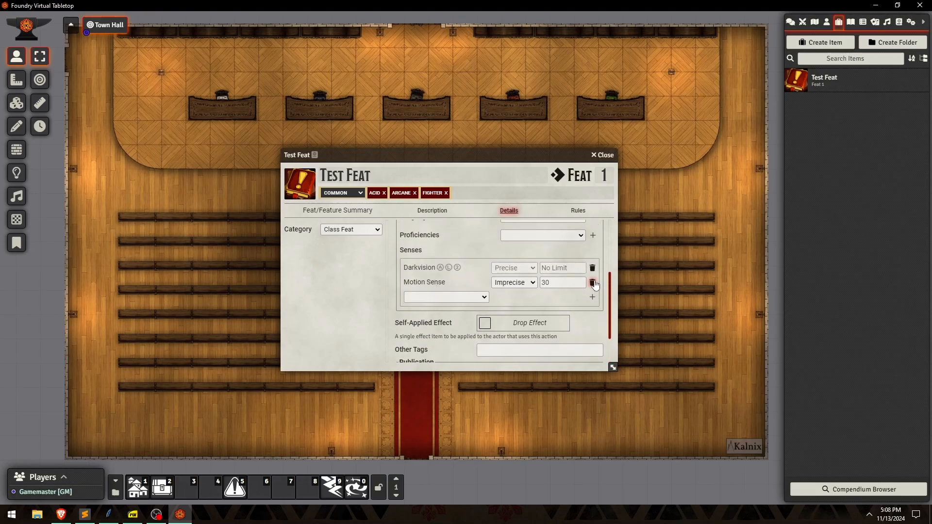
left_click(557, 283)
left_click(516, 283)
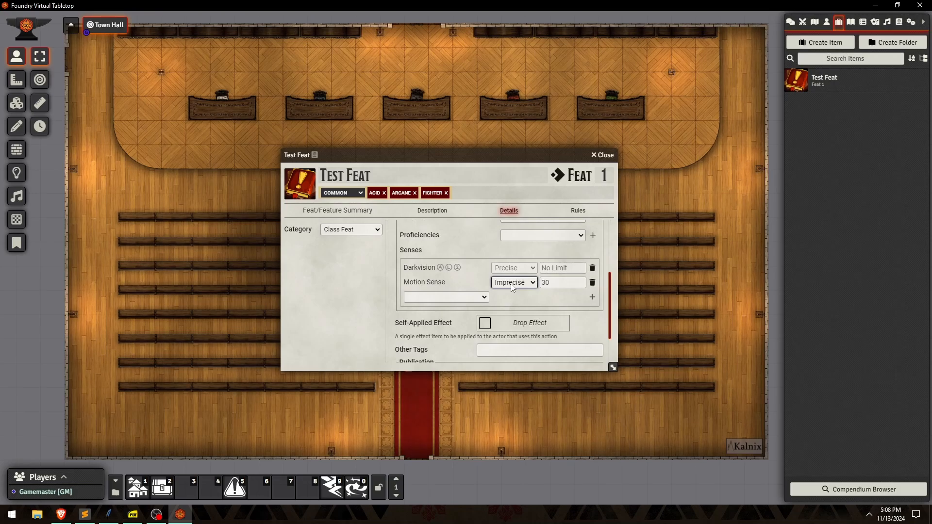
left_click(529, 284)
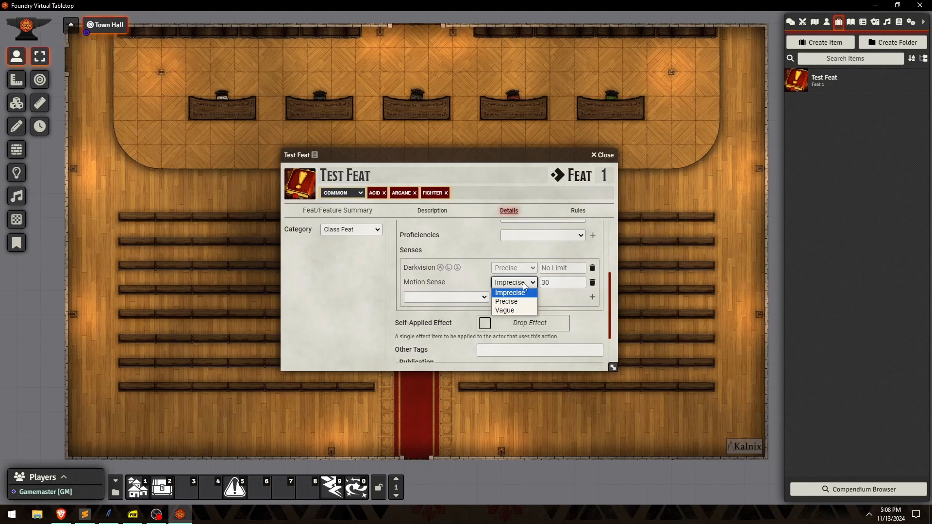
left_click(518, 284)
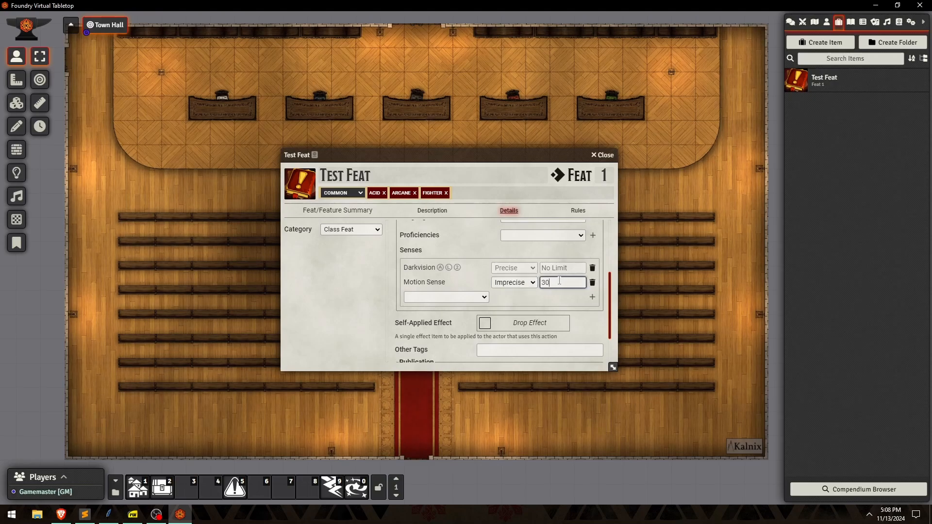
double_click(556, 279)
left_click(530, 312)
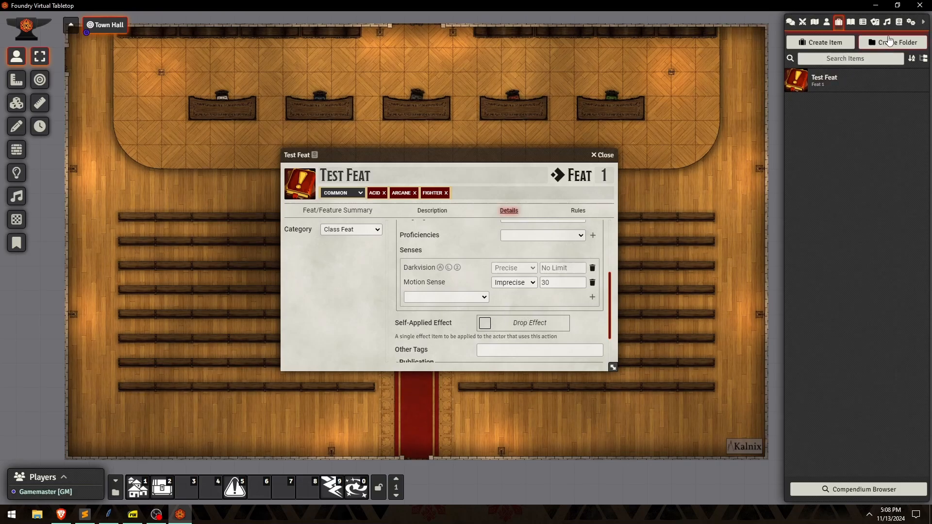
Find the Aura: Bless effect by searching the compendiums for "bless" and assign it as the feat's self-applied effect.
left_click(898, 22)
left_click(845, 59)
type("bless")
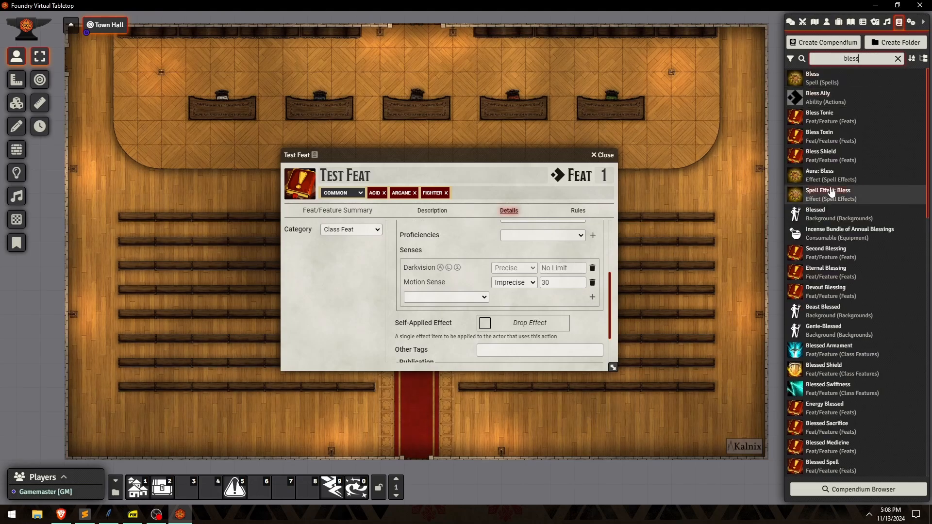
left_click_drag(827, 180, 504, 322)
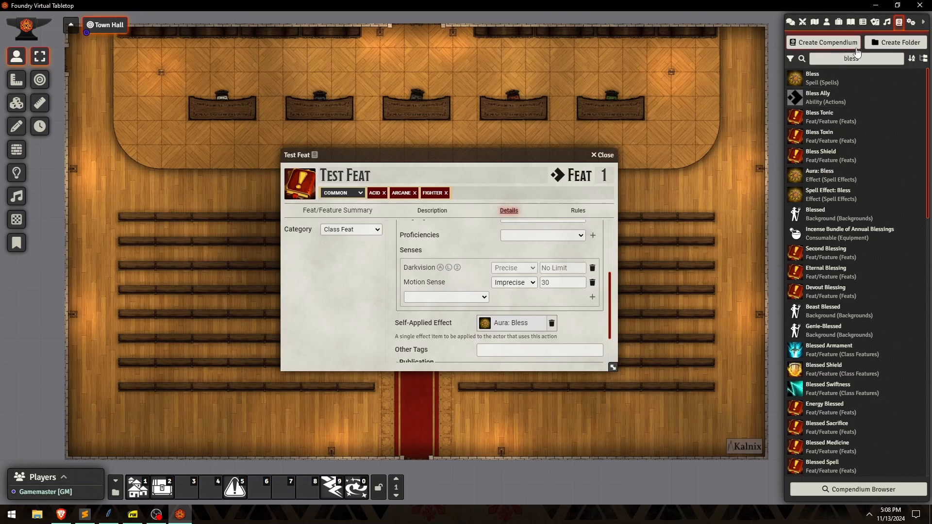
left_click_drag(897, 59, 757, 101)
key("BackSpace")
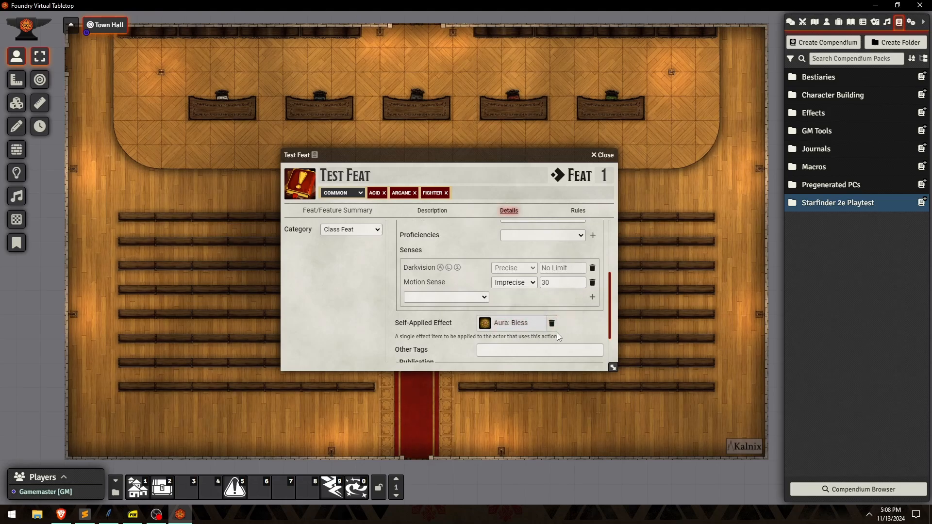
Add the tag witch-patron to the feat's other tags.
scroll(534, 316, "down", 1)
left_click(489, 303)
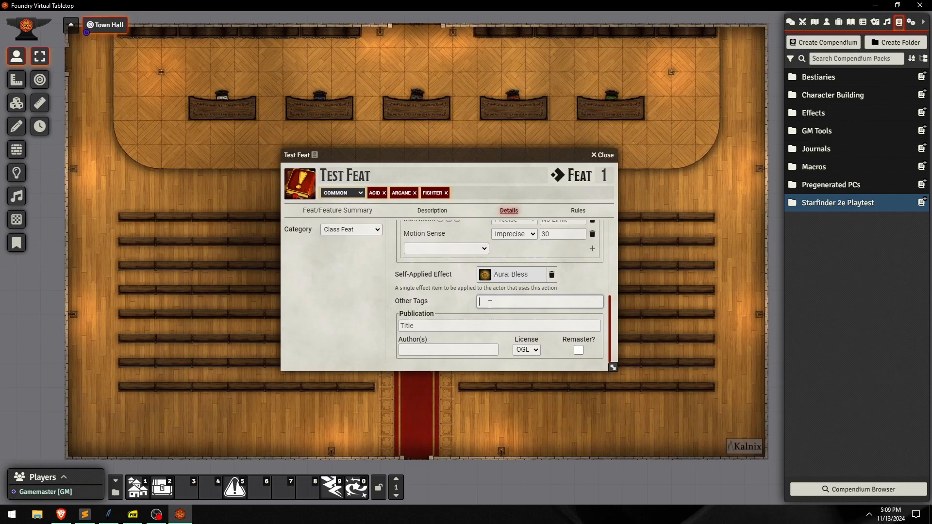
type("witch-p")
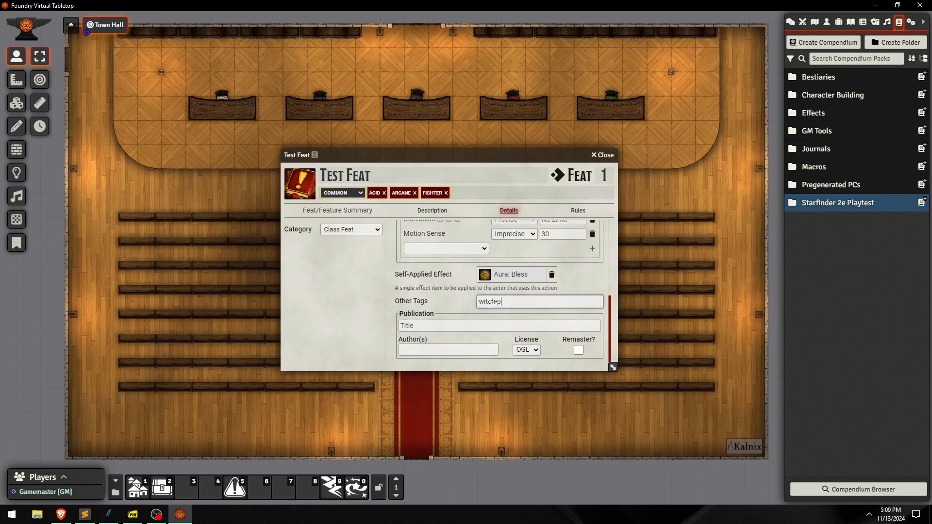
type("atron")
key("Return")
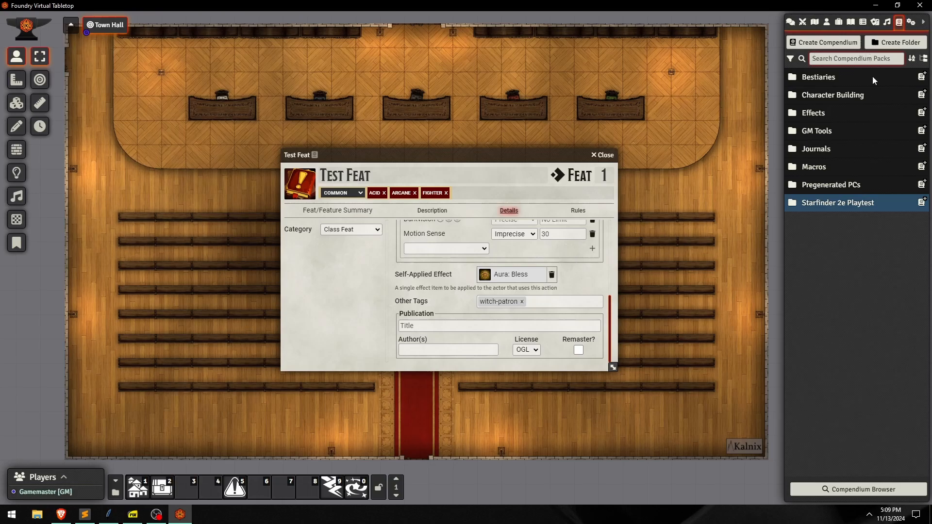
Find The Resentment in the compendiums and examine the other tags in its details.
left_click(851, 59)
type("ra")
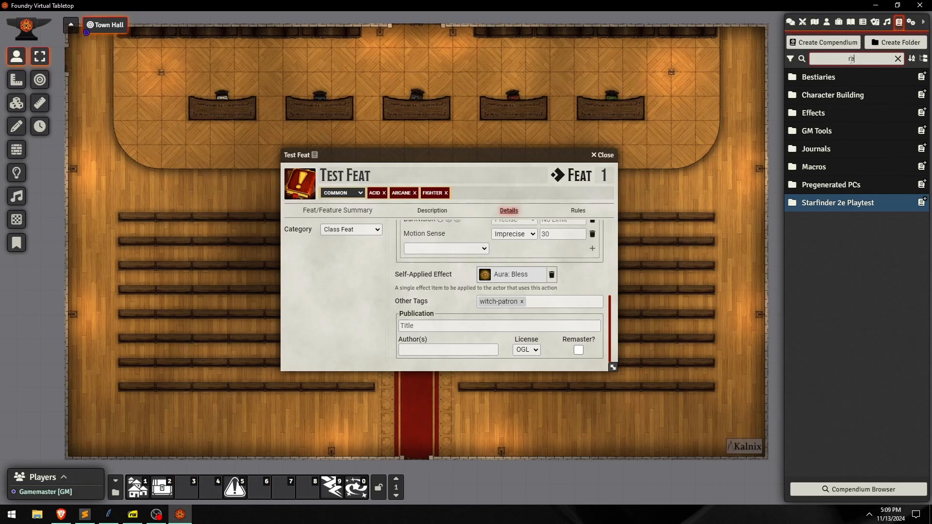
type("sentment")
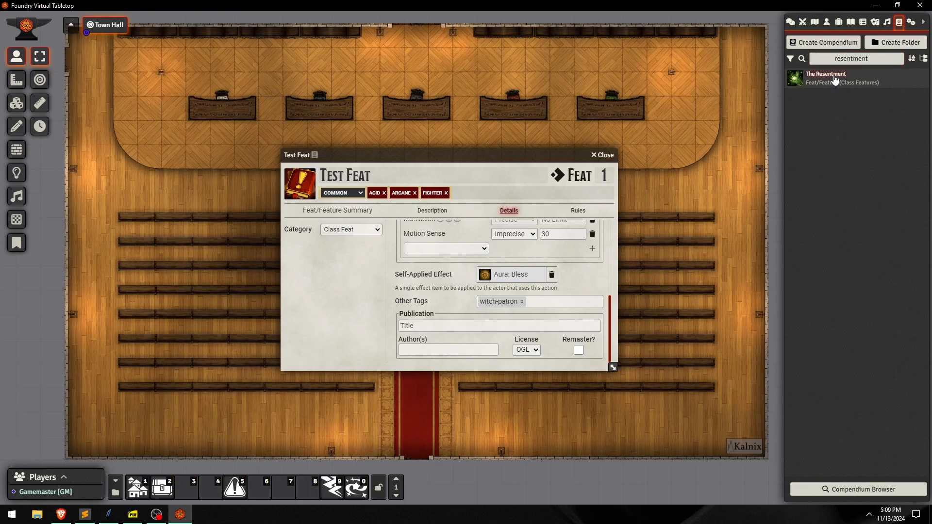
left_click(834, 77)
left_click(525, 210)
scroll(522, 277, "down", 5)
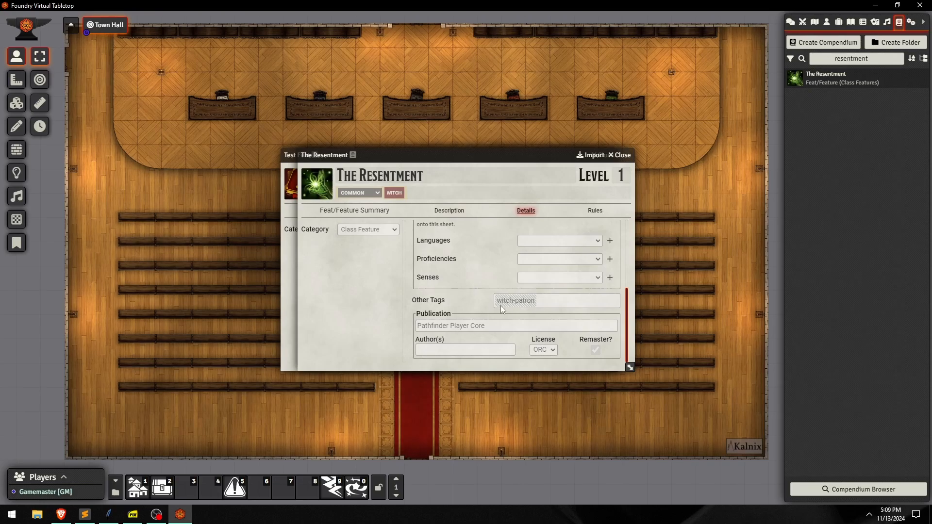
left_click(623, 156)
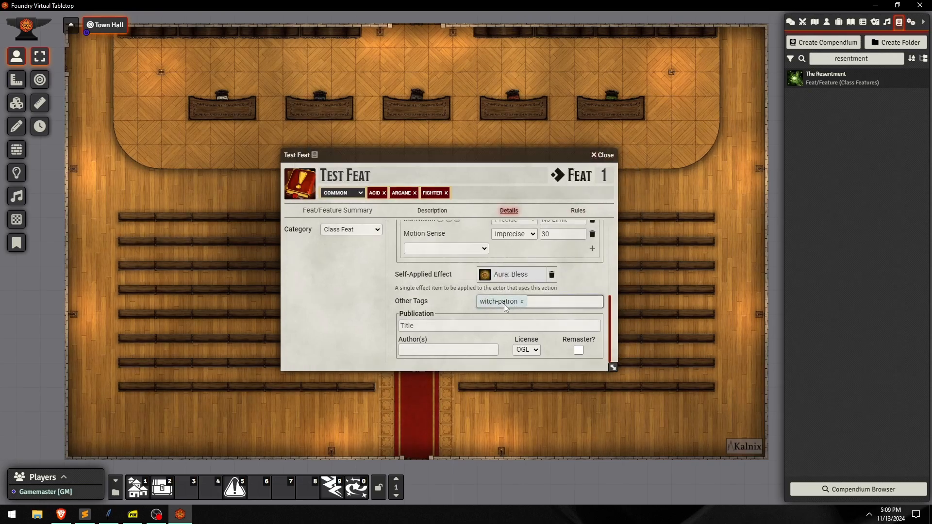
Mark the feat's publication as Remaster and set its license to ORC.
left_click(503, 326)
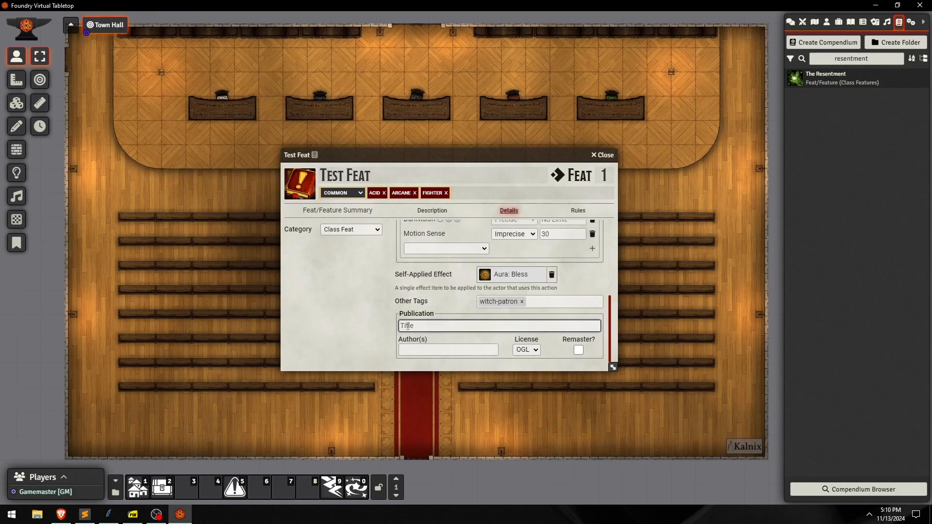
left_click(526, 350)
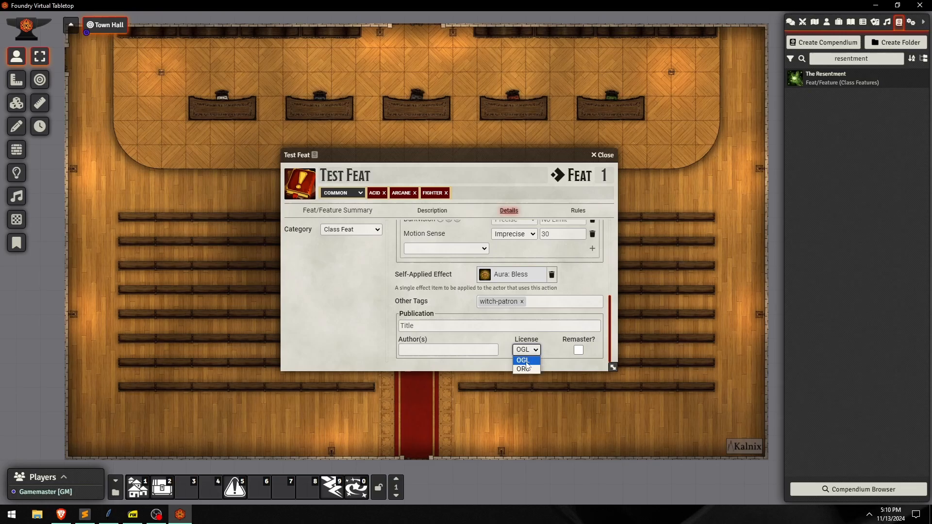
left_click(549, 356)
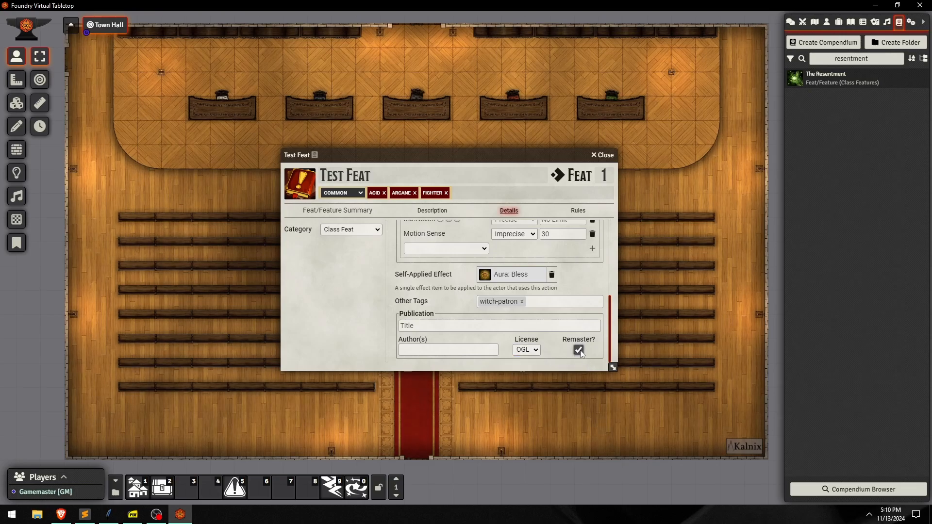
left_click(578, 350)
left_click(534, 350)
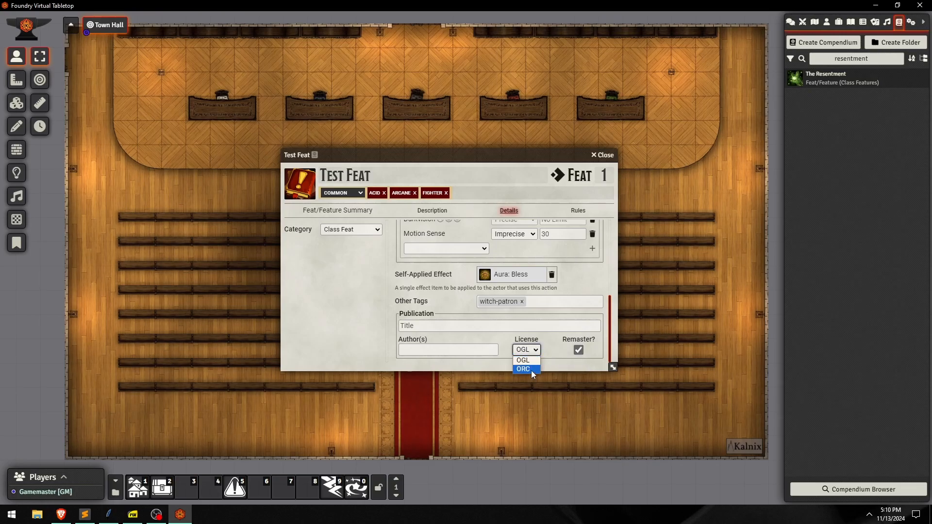
left_click(531, 371)
scroll(458, 338, "up", 1)
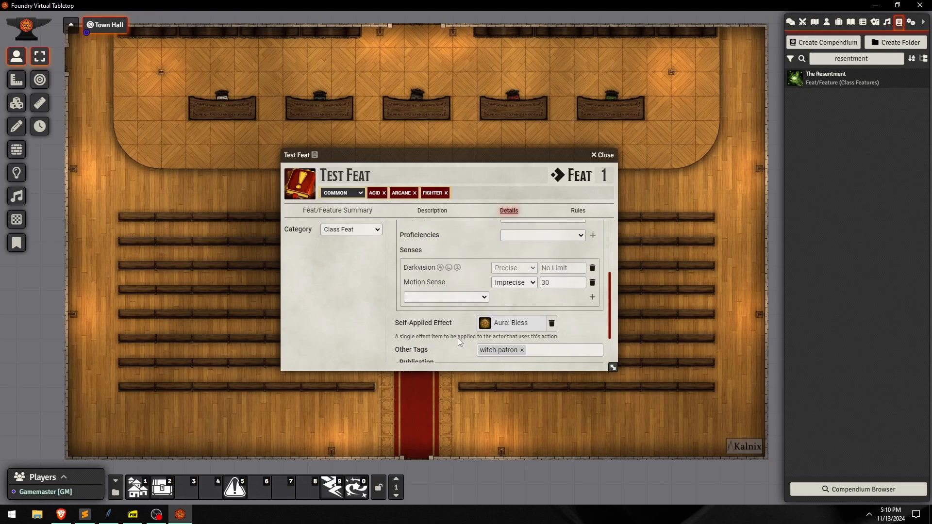
scroll(458, 338, "down", 1)
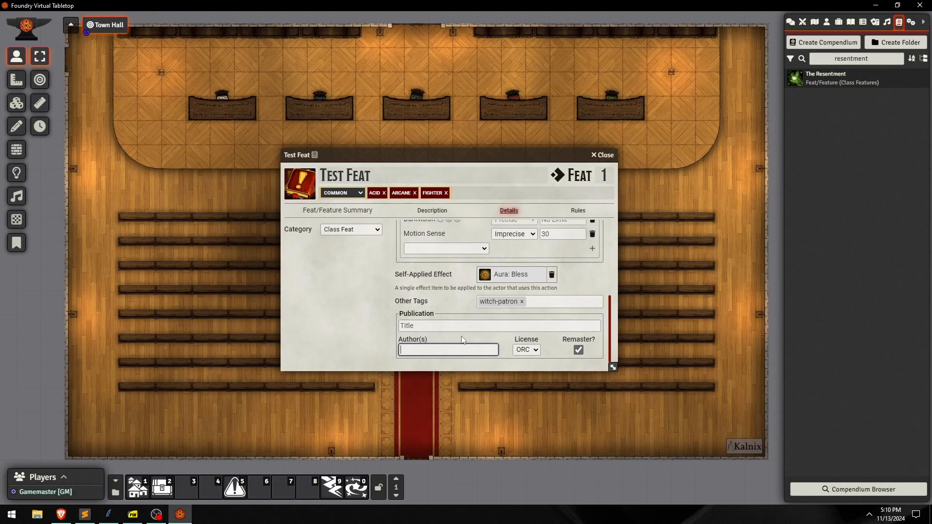
Look over the feat's rule element settings and description, and close its sheet.
left_click(579, 210)
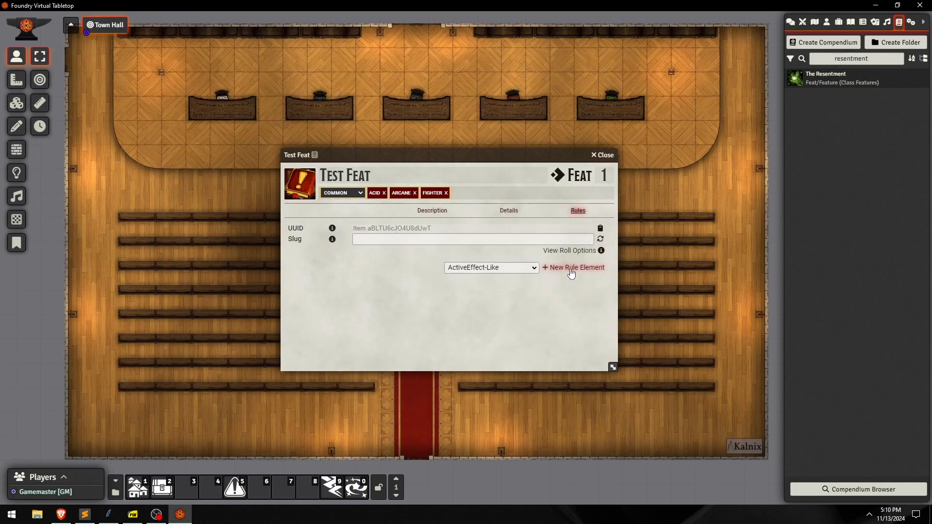
left_click(431, 210)
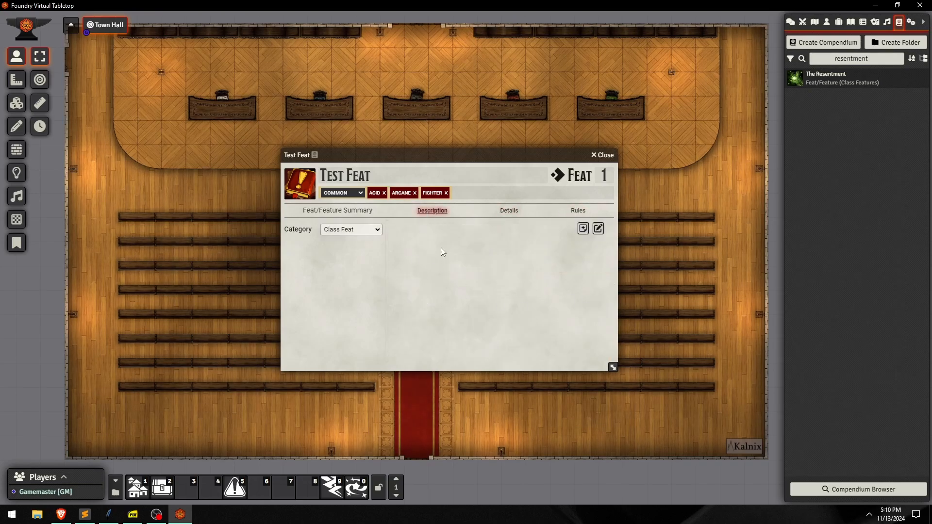
left_click(603, 155)
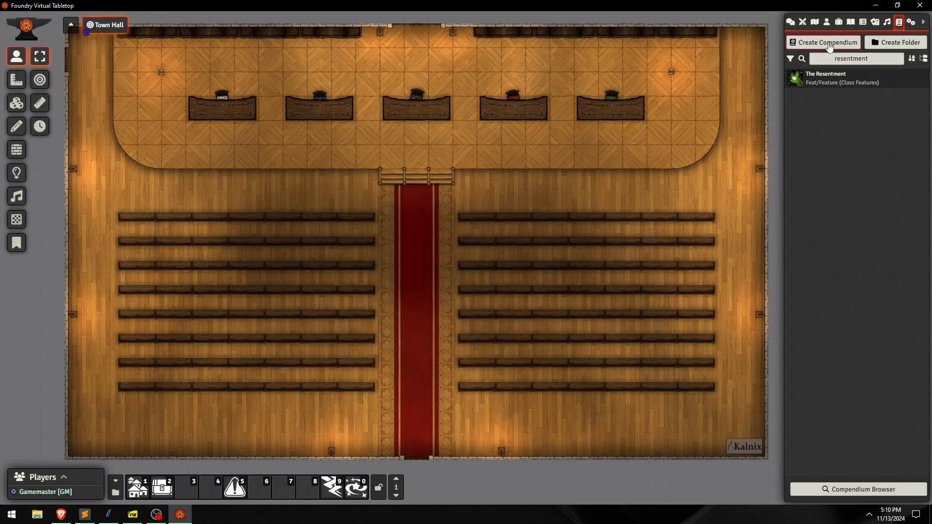
Clear the compendium search and delete Test Feat from the world's items.
double_click(876, 59)
key("BackSpace")
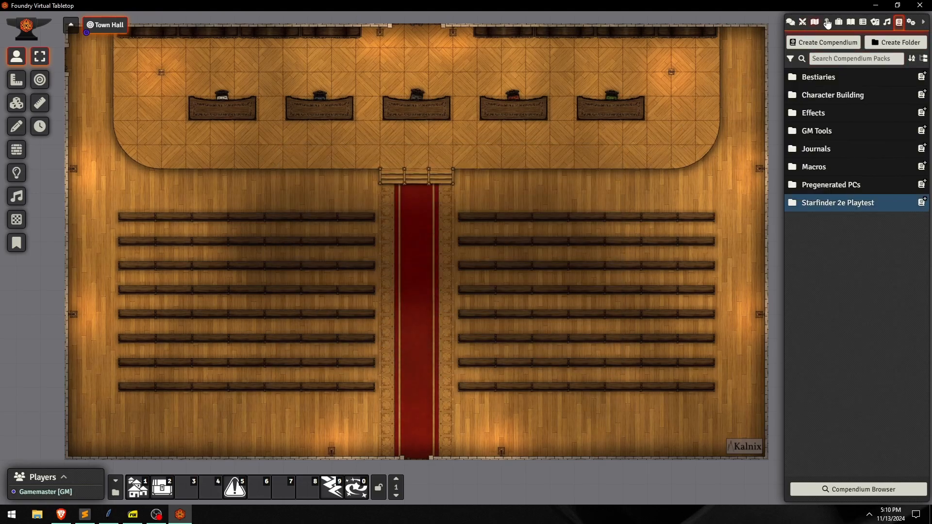
left_click(838, 23)
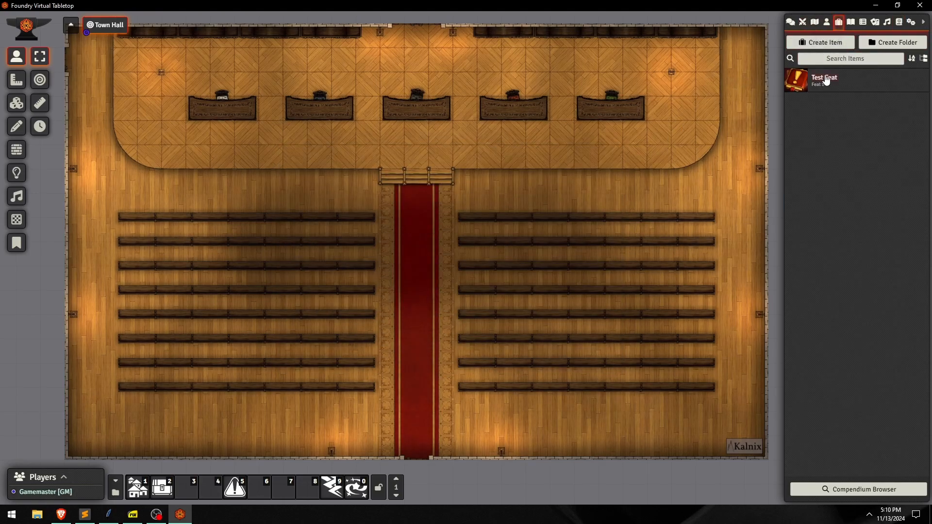
right_click(826, 81)
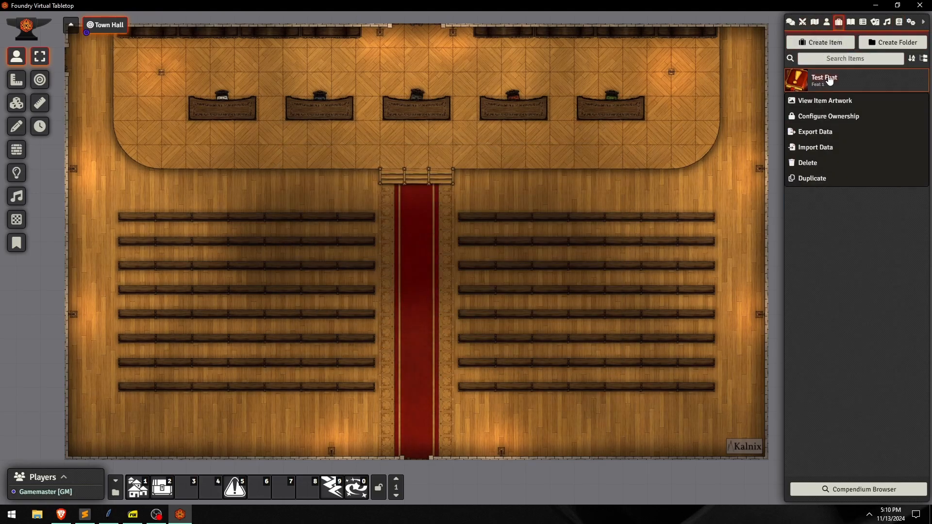
left_click(808, 163)
left_click(638, 121)
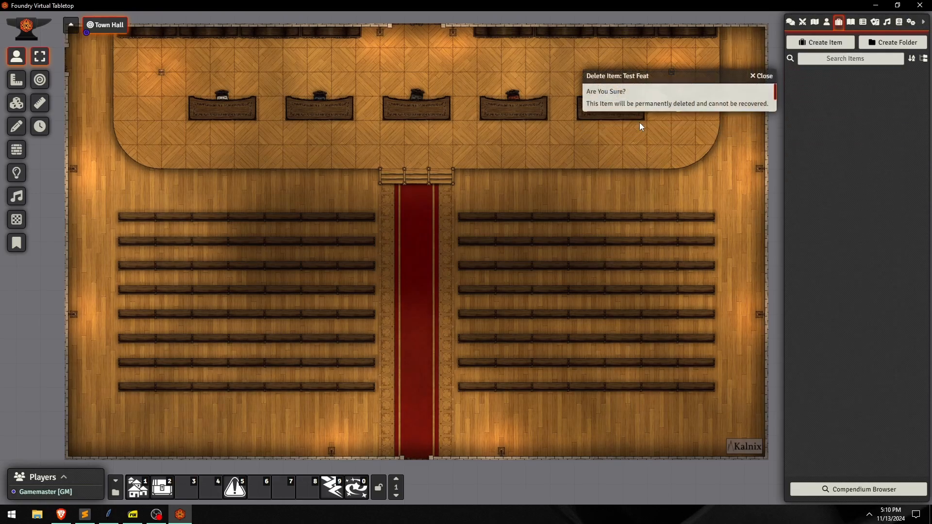
Create a new Ability item and look over its details and category options.
left_click(821, 44)
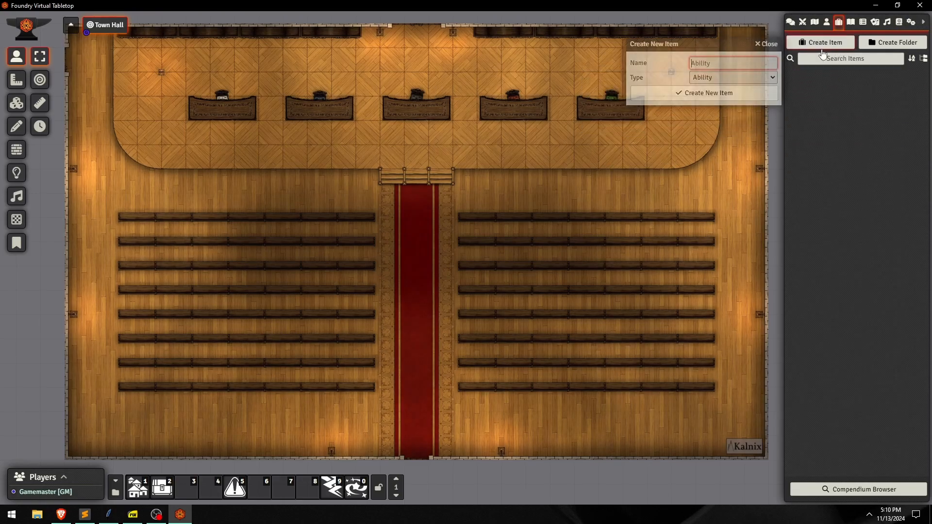
left_click(730, 95)
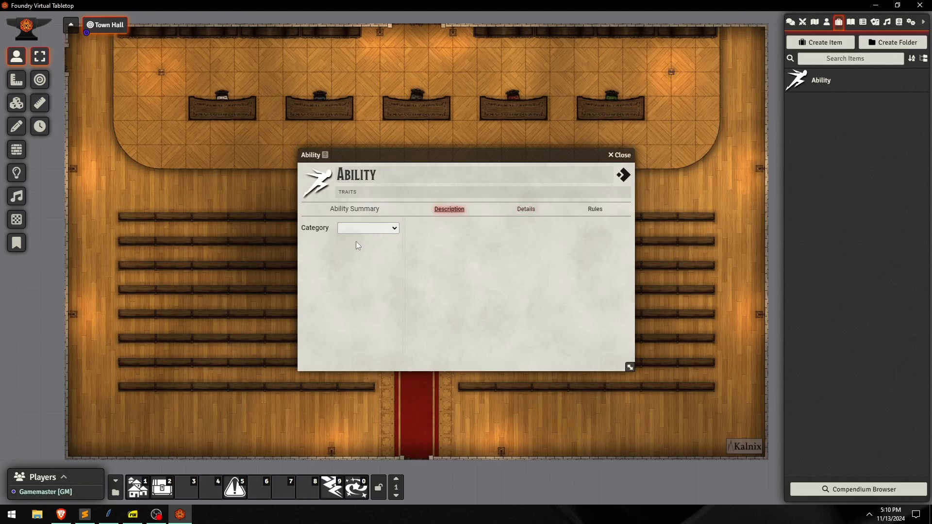
left_click(540, 210)
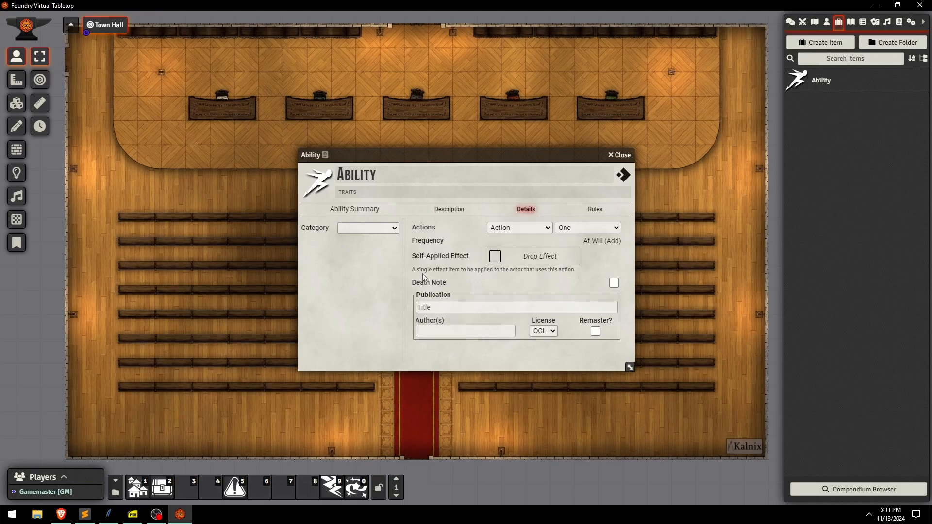
left_click(610, 283)
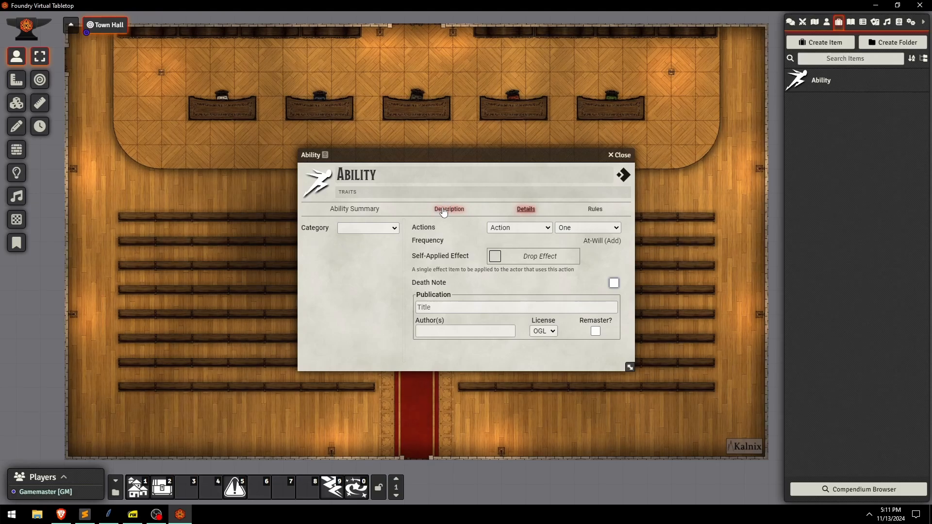
left_click(395, 233)
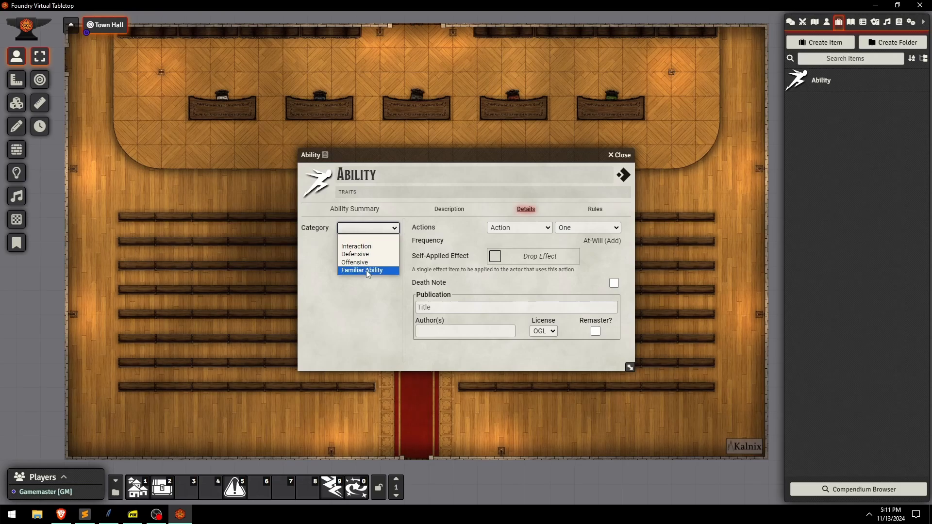
left_click(382, 232)
Switch to the PDF viewer and examine each section of the Iron Hag stat block in Pathfinder Monster Core.
left_click(132, 514)
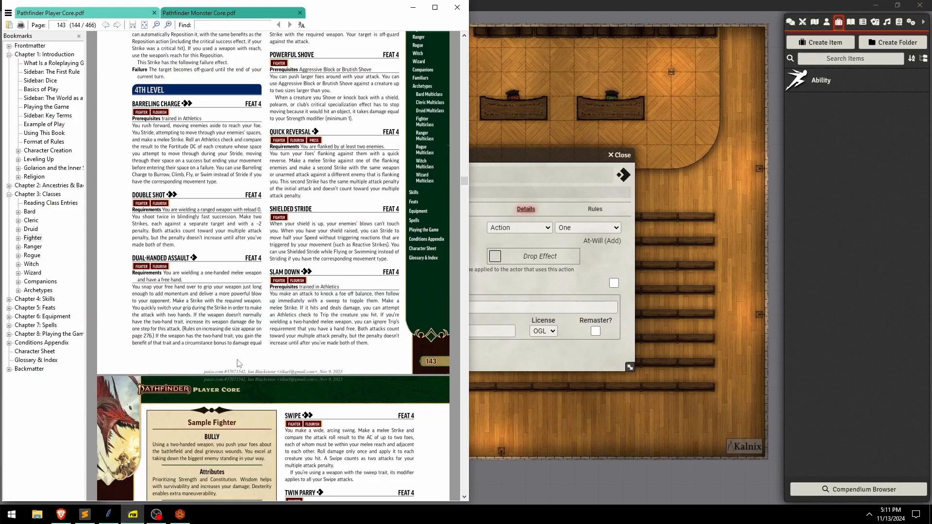
left_click(214, 13)
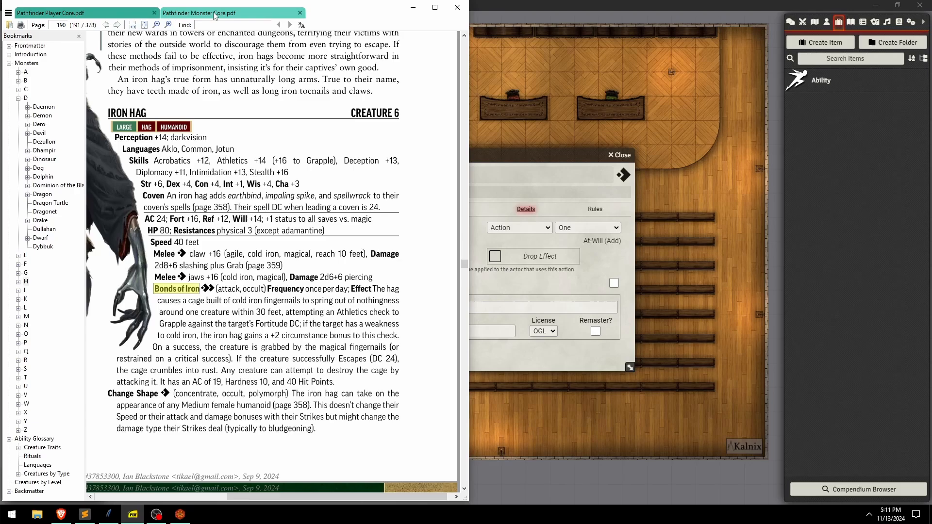
left_click(321, 248)
scroll(251, 277, "down", 1)
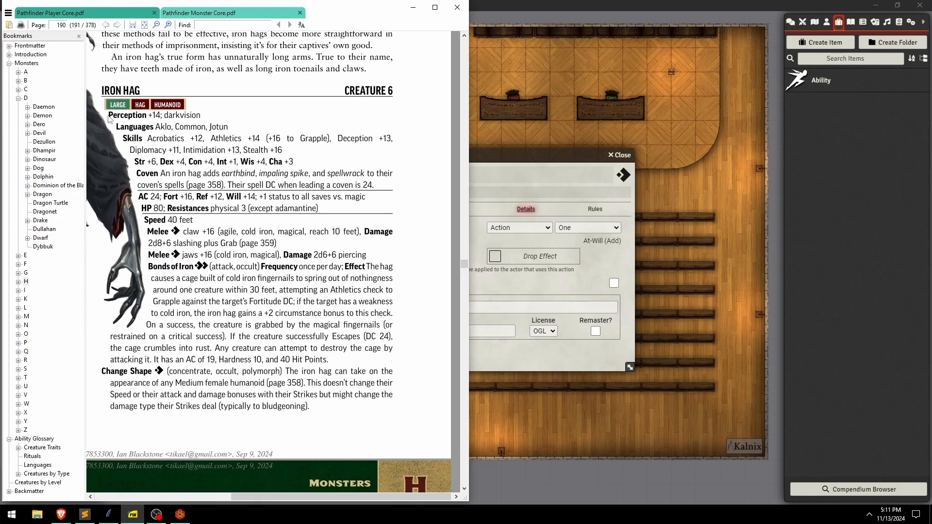
left_click_drag(110, 114, 389, 184)
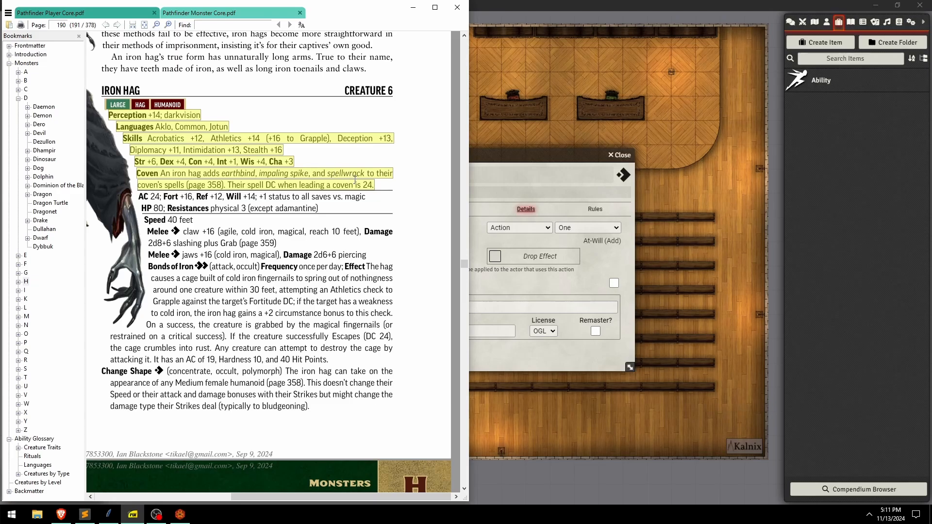
left_click(374, 184)
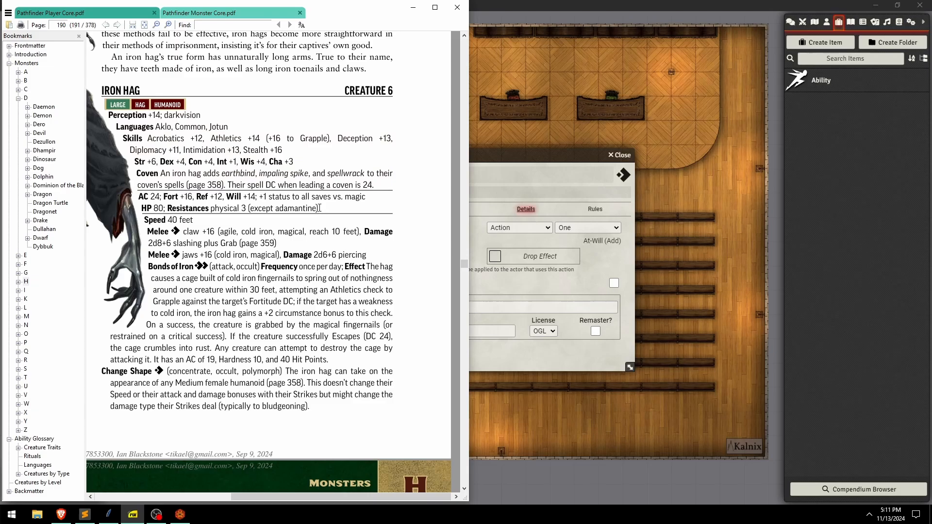
left_click_drag(319, 208, 137, 199)
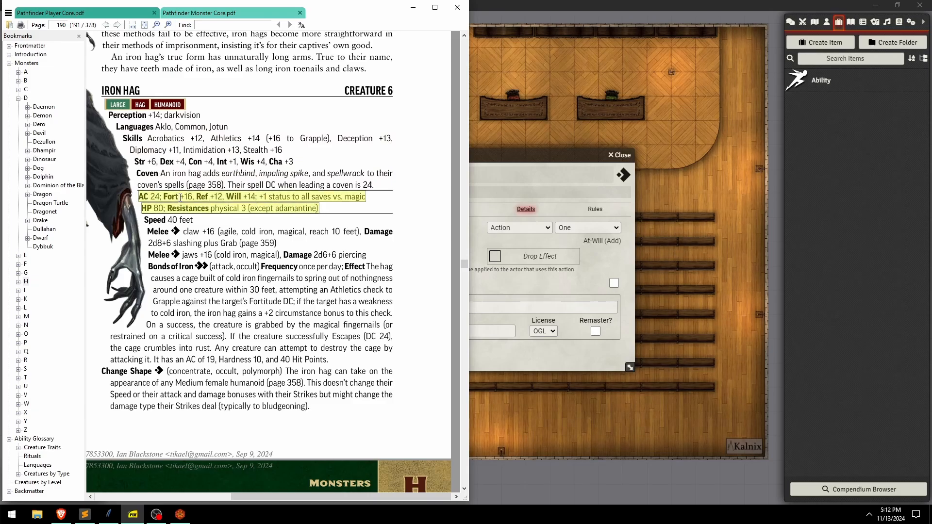
left_click(151, 222)
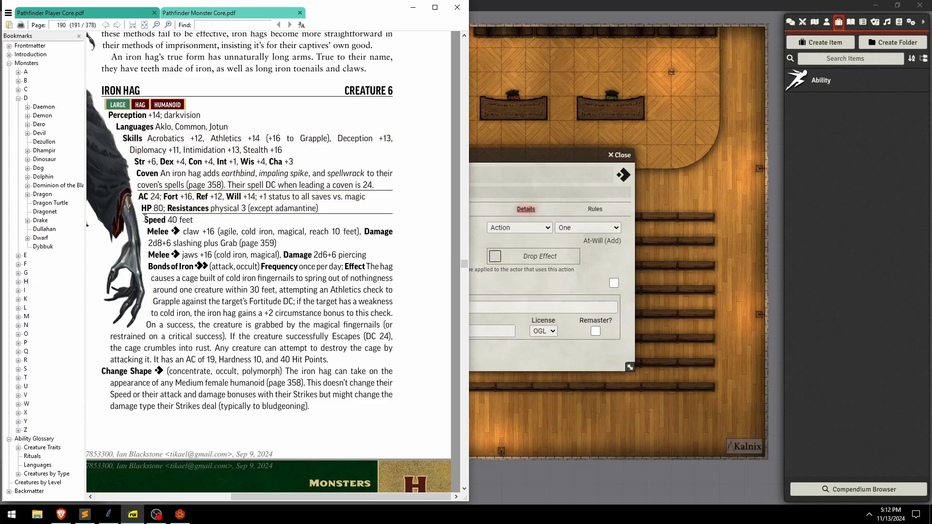
left_click_drag(146, 219, 319, 418)
left_click(319, 416)
Return to Foundry and examine the ability's category, action type and action count options, comparing them with the Iron Hag stat block.
left_click(550, 154)
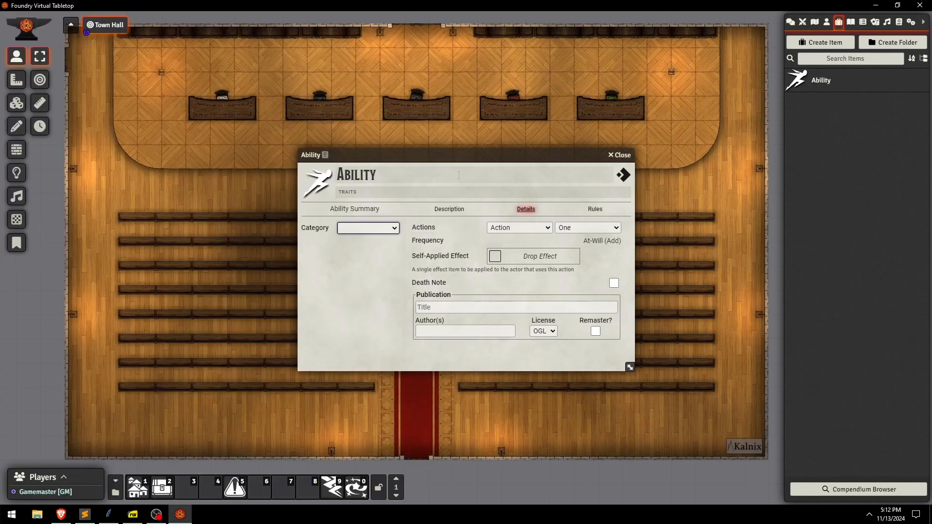
left_click(361, 229)
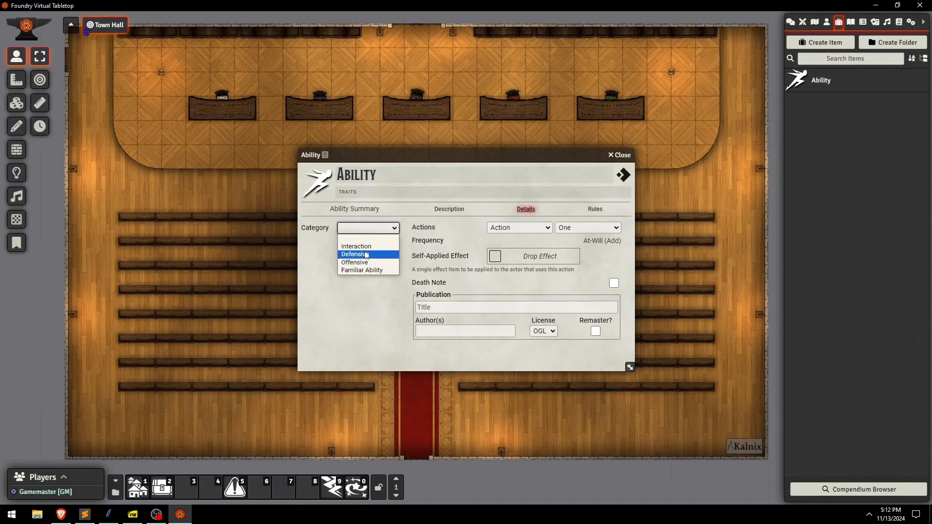
left_click(313, 252)
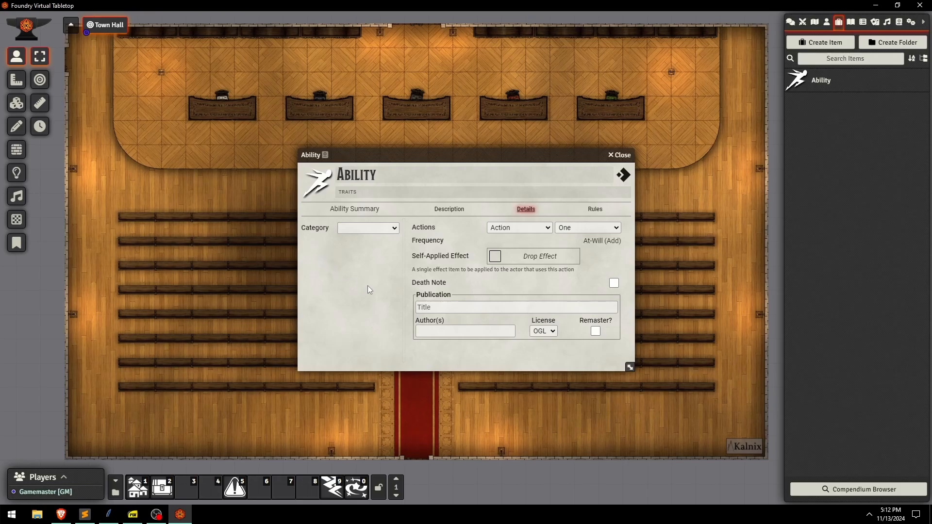
left_click(132, 514)
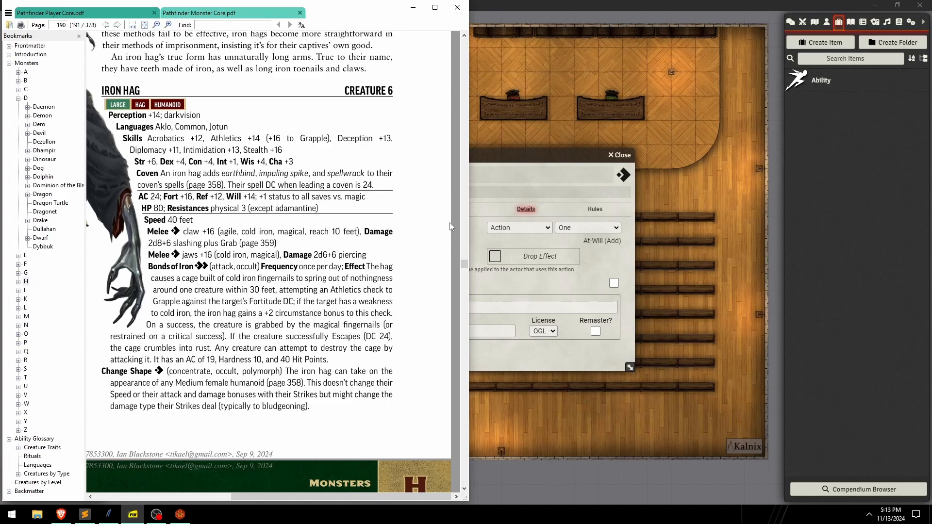
left_click(514, 159)
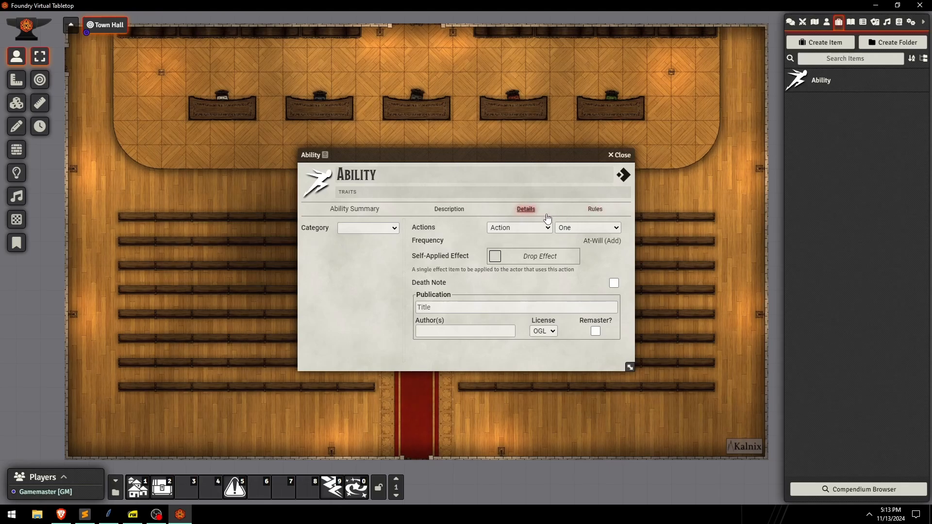
left_click(572, 228)
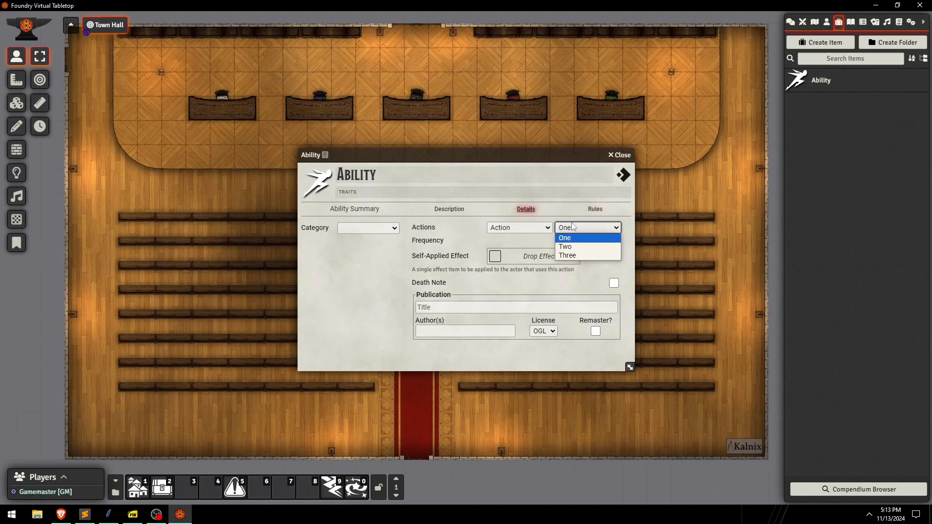
left_click(528, 228)
left_click(528, 227)
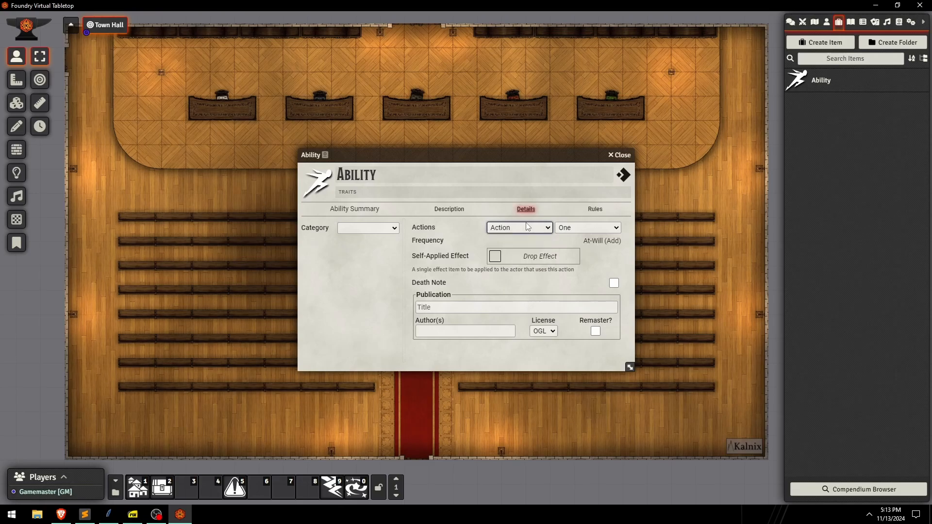
Delete the Ability item from the world's items.
right_click(830, 73)
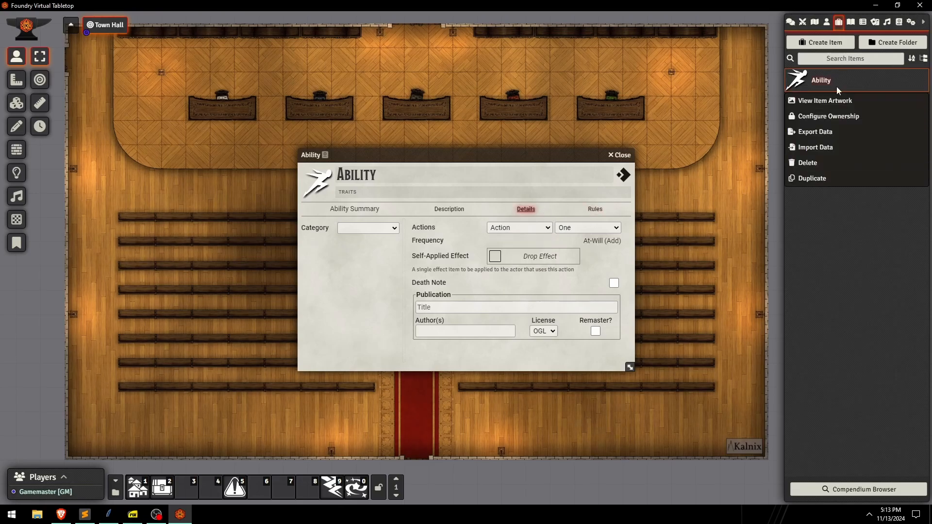
left_click(808, 161)
left_click(624, 120)
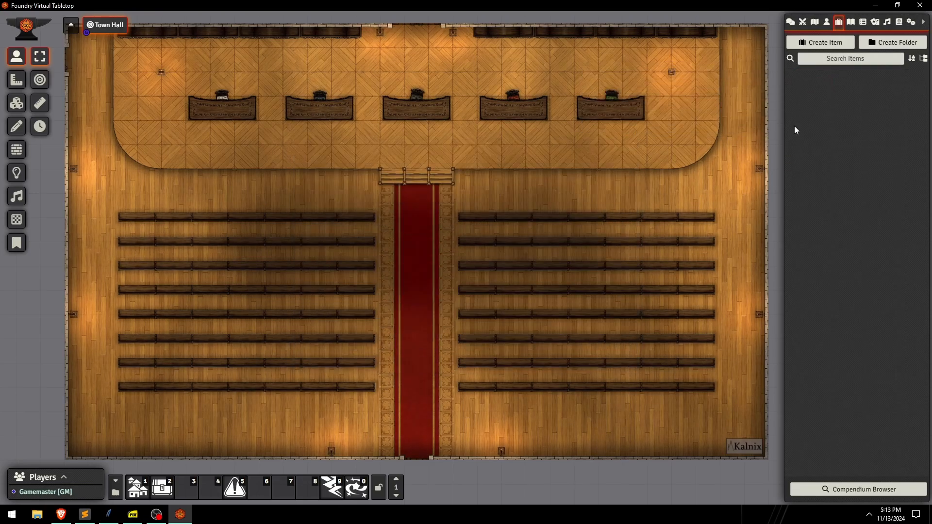
Create a new item of type Ancestry and show its details.
left_click(804, 47)
left_click(711, 77)
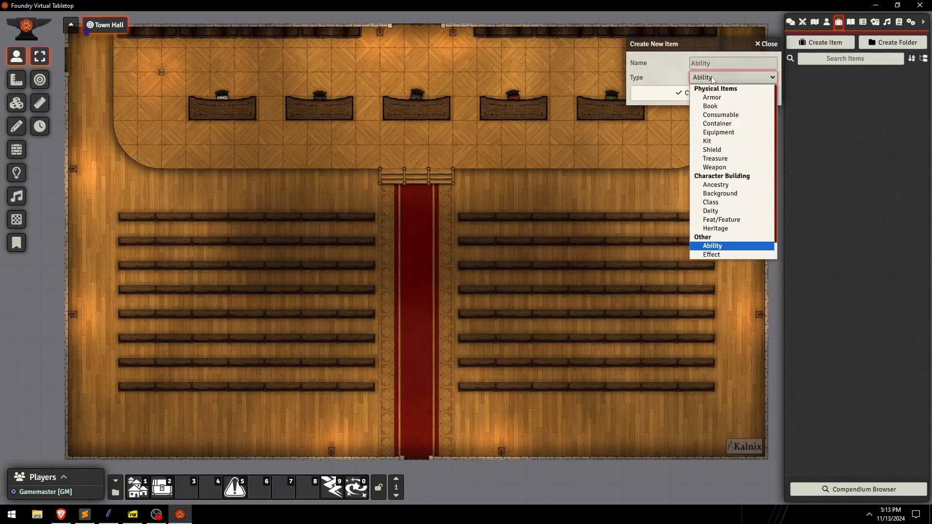
left_click(723, 185)
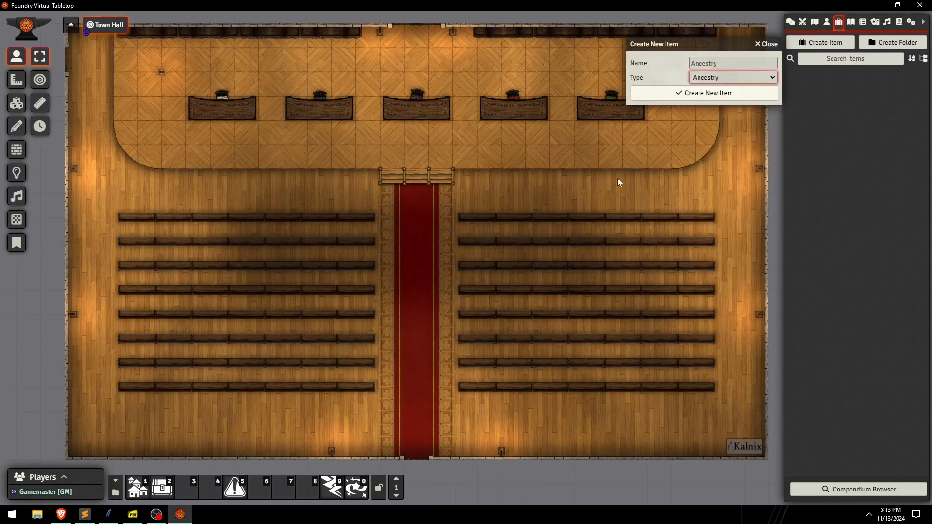
left_click(741, 95)
left_click(527, 209)
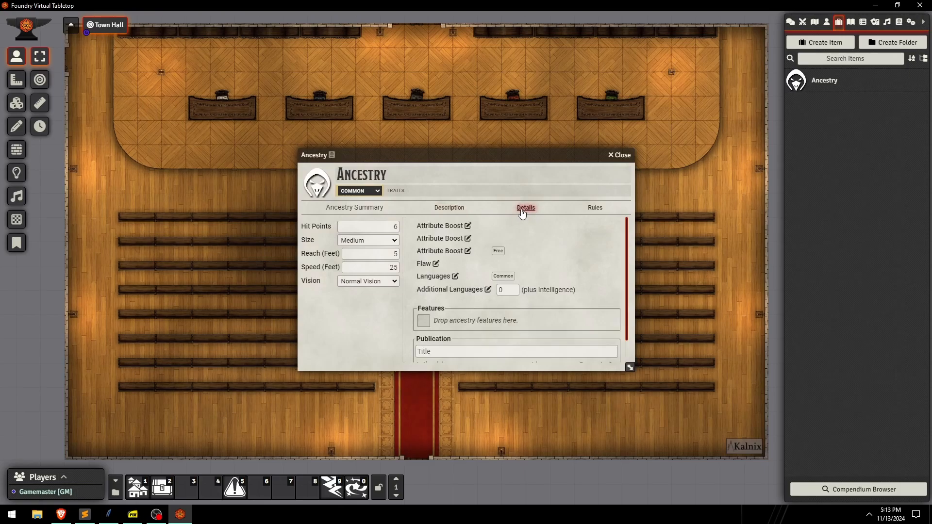
Set the ancestry's first attribute boost to Charisma and the second to Dexterity, and close its sheet.
left_click(468, 226)
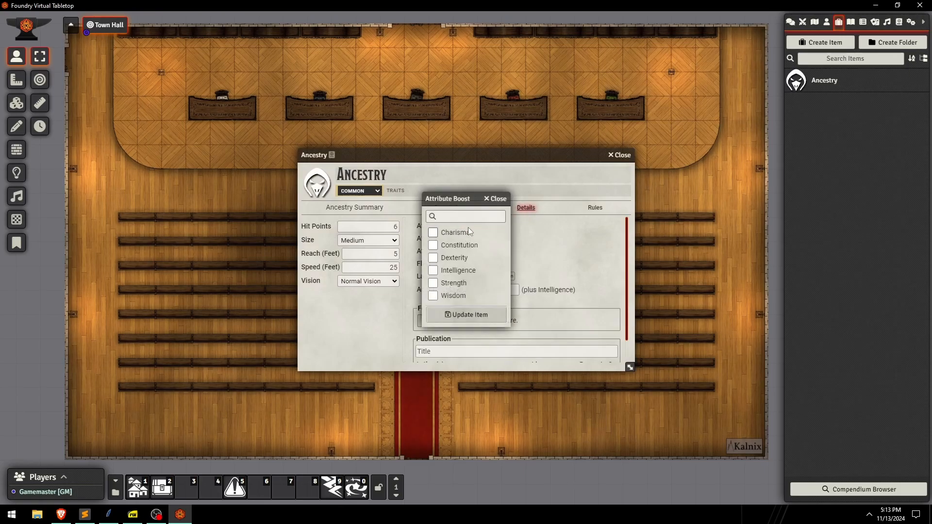
left_click(449, 234)
left_click(468, 316)
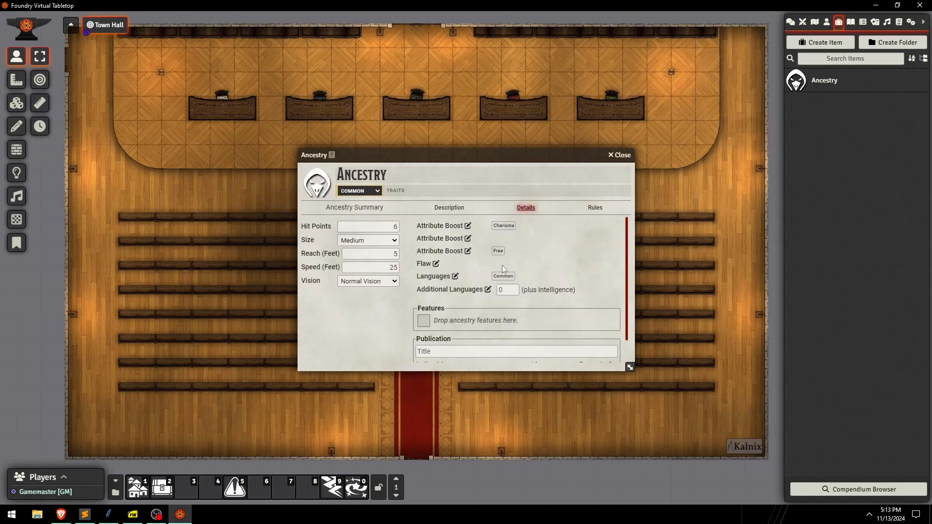
left_click(467, 238)
left_click(454, 257)
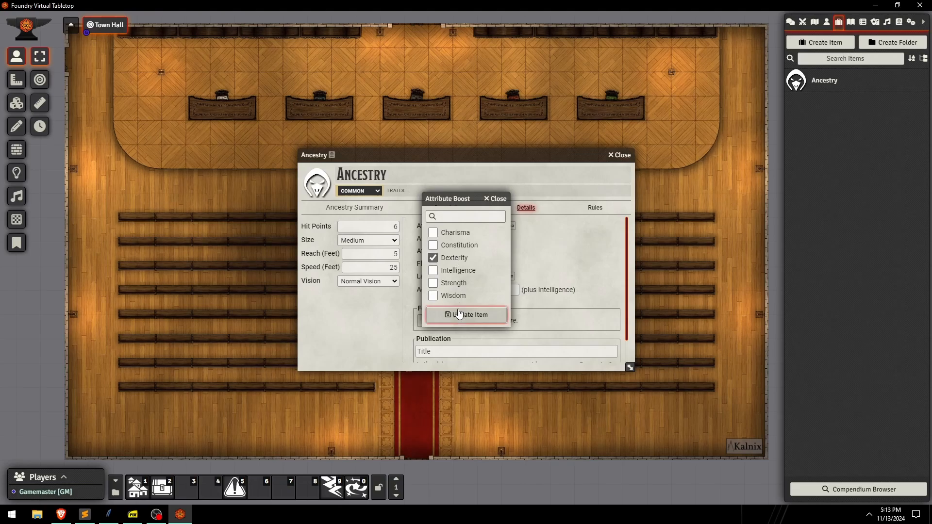
left_click(463, 312)
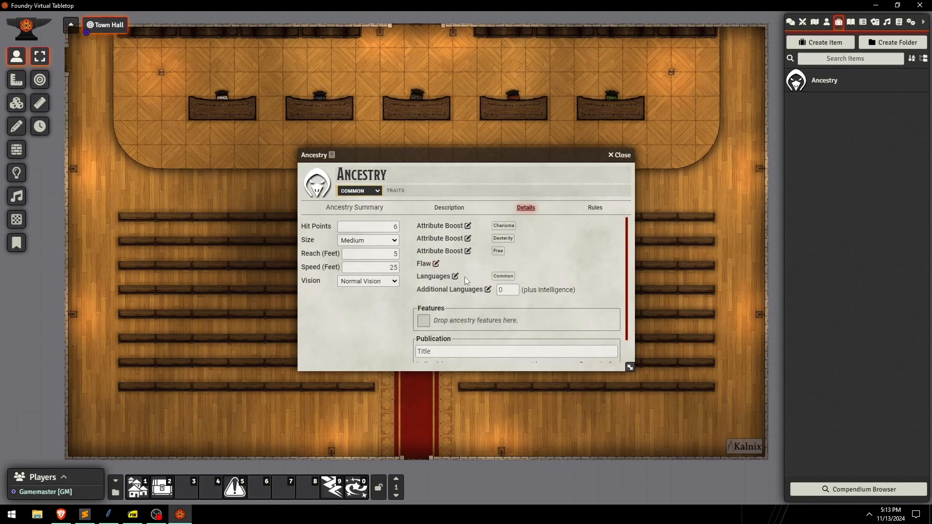
scroll(483, 293, "down", 1)
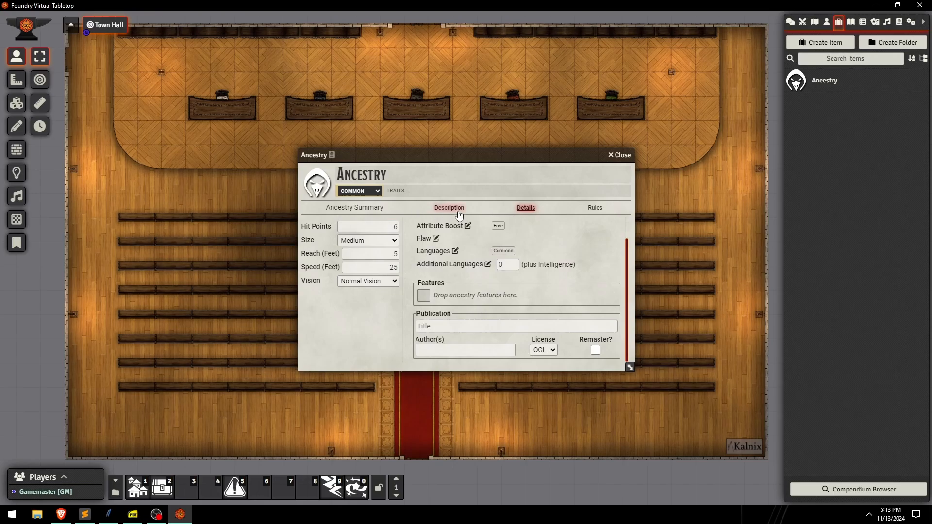
left_click(618, 154)
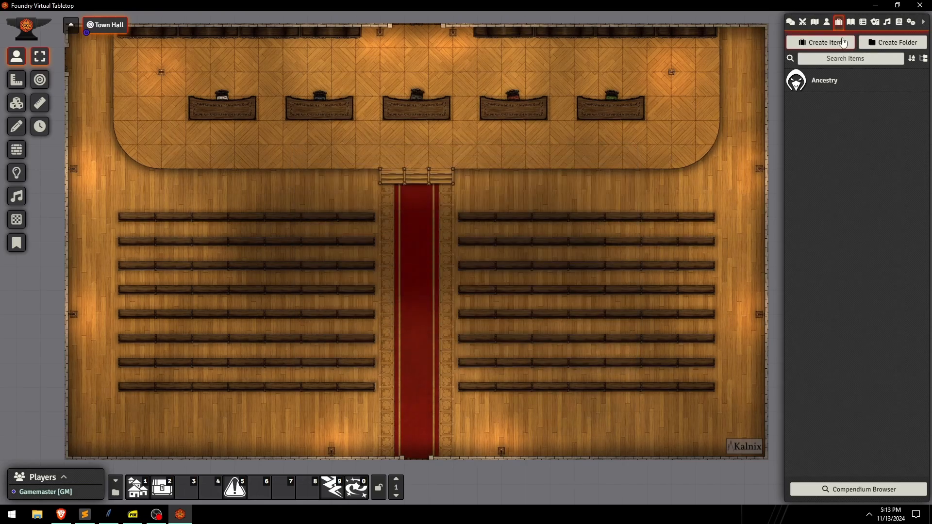
Create a new item of type Spell and show its details.
left_click(842, 43)
left_click(714, 78)
key("Down")
key("Down")
key("Down")
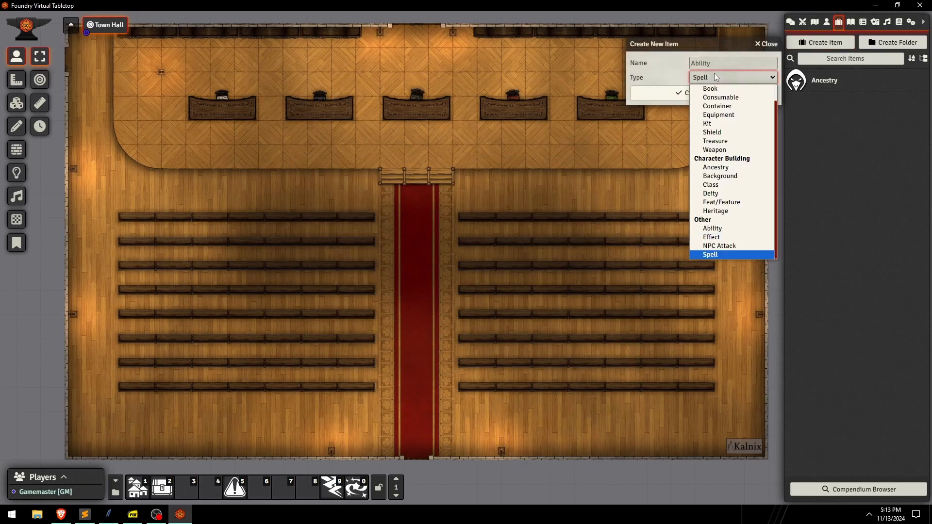
key("Return")
left_click(698, 92)
left_click(473, 209)
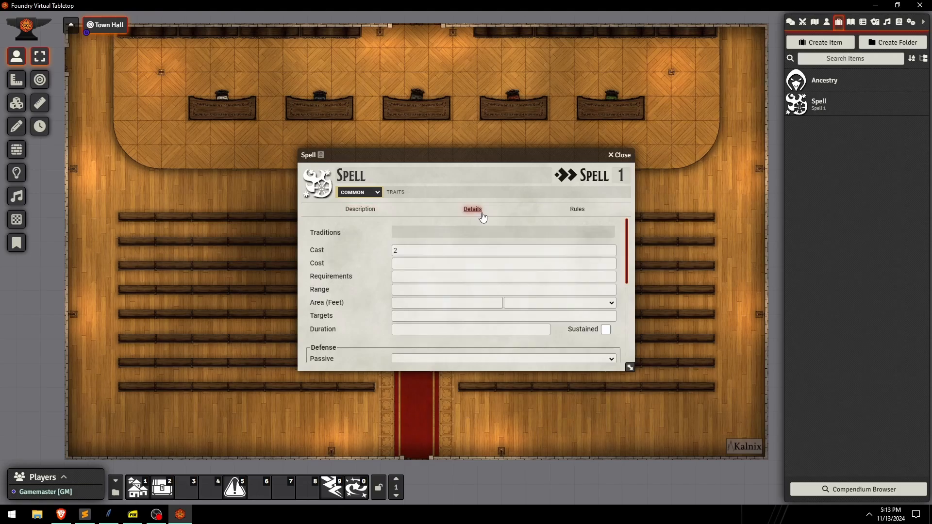
Look over the spell's details, from the cast value of 2 down to heightening, variants and publication.
scroll(437, 295, "down", 5)
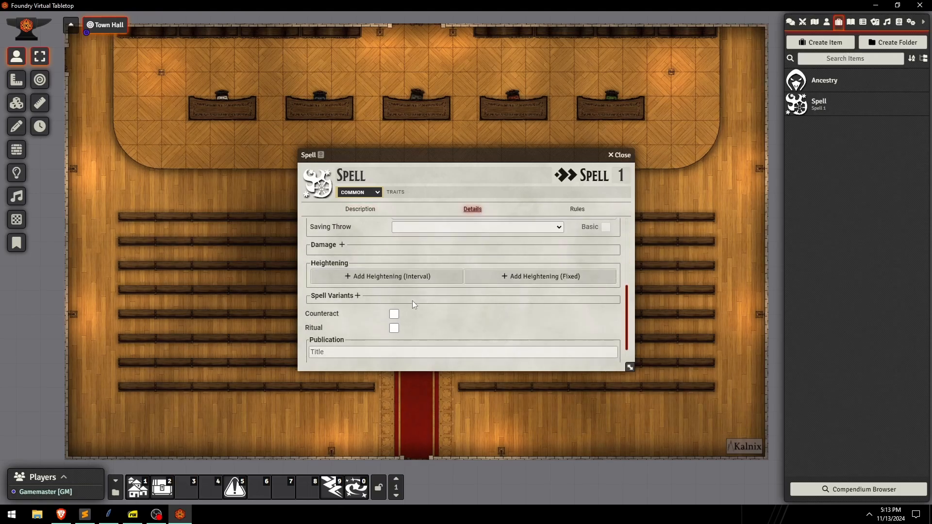
scroll(403, 296, "up", 5)
left_click(406, 253)
type("2")
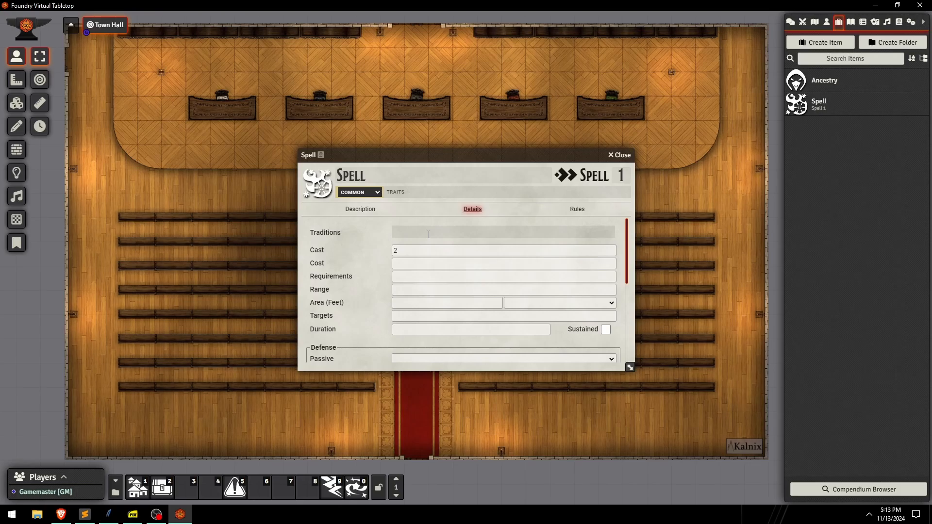
scroll(417, 252, "down", 5)
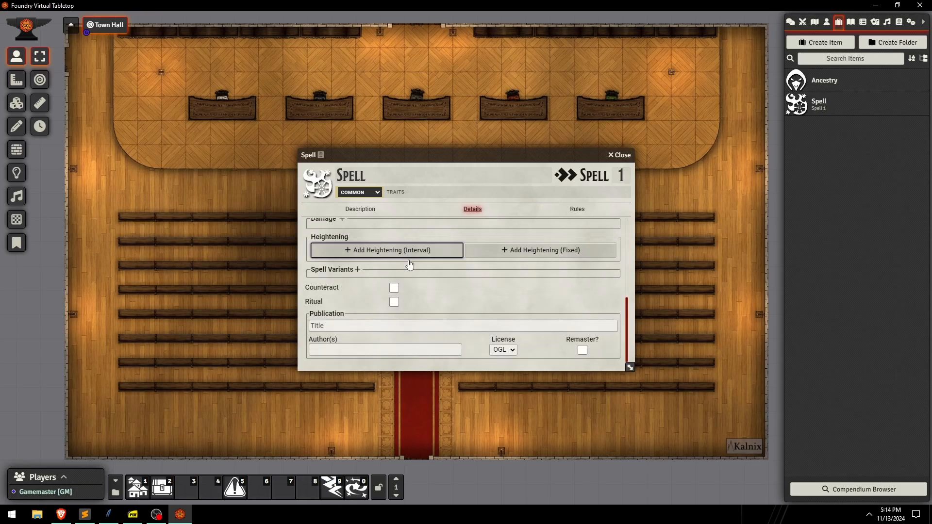
Mark the spell as a ritual, look over its ritual fields, and clear the ritual option again.
scroll(410, 303, "up", 5)
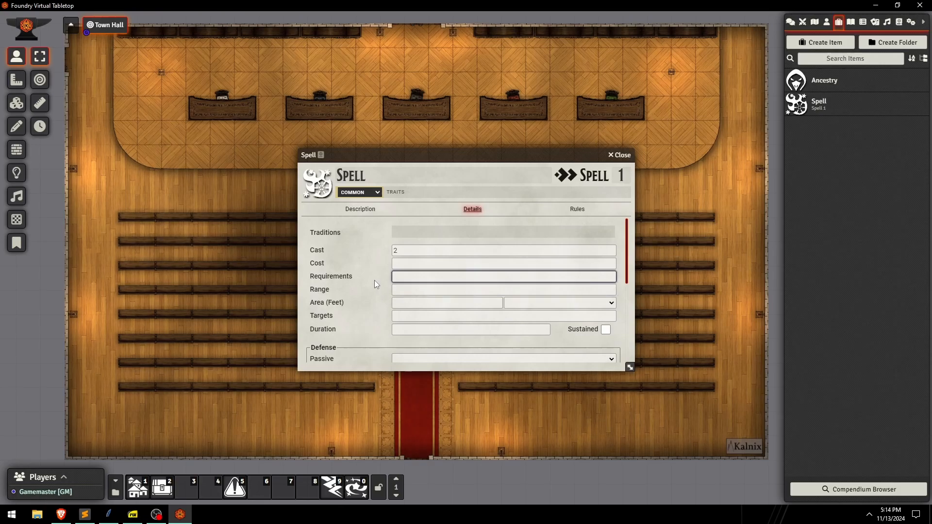
scroll(374, 278, "down", 5)
scroll(374, 276, "down", 1)
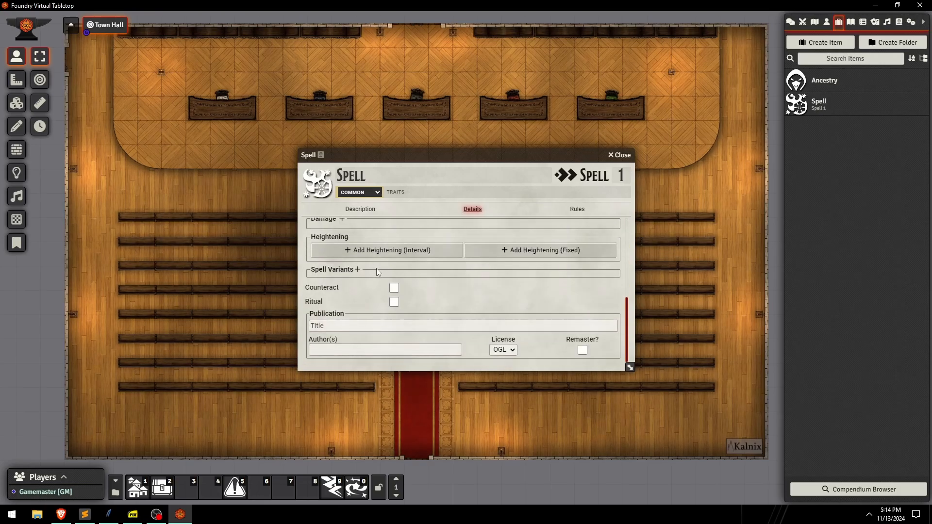
left_click(394, 302)
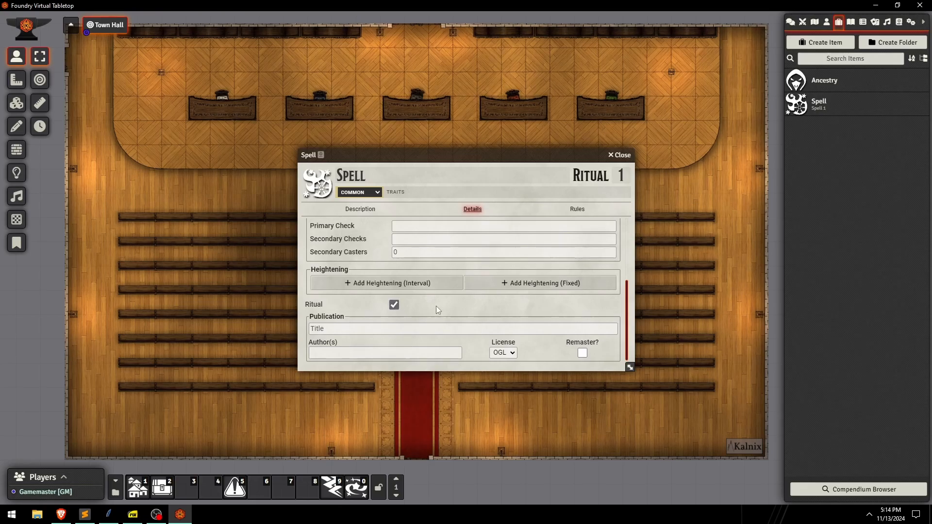
scroll(412, 313, "up", 3)
scroll(411, 313, "up", 1)
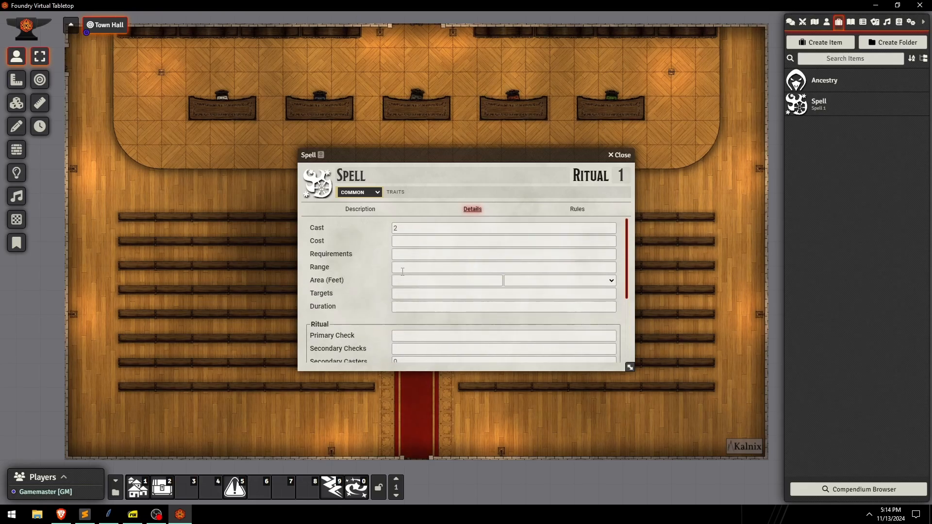
scroll(397, 304, "down", 5)
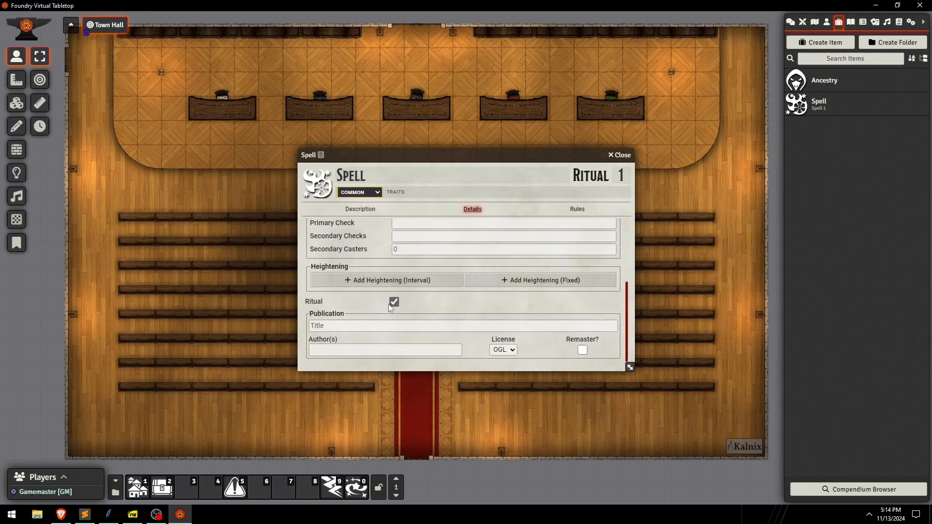
left_click(392, 303)
left_click(396, 347)
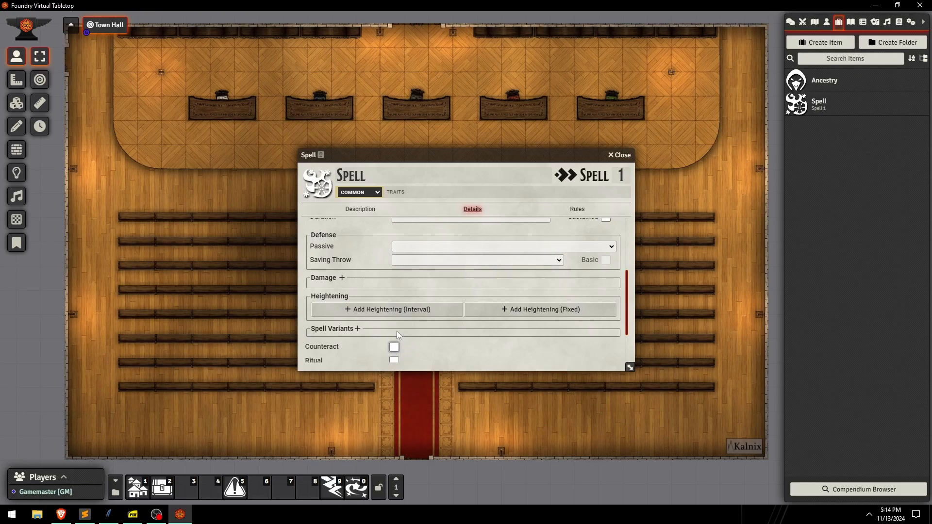
Add the Focus trait to the spell and remove it again.
scroll(429, 338, "up", 3)
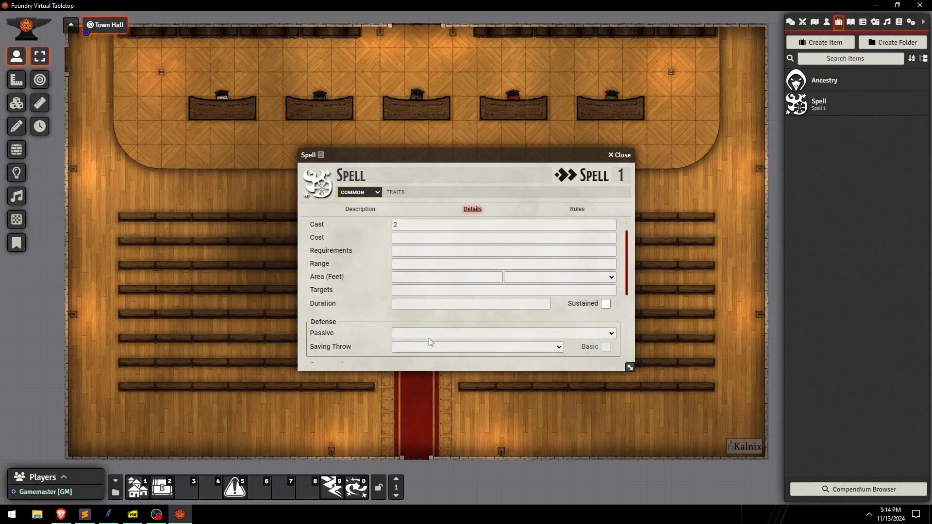
left_click(415, 194)
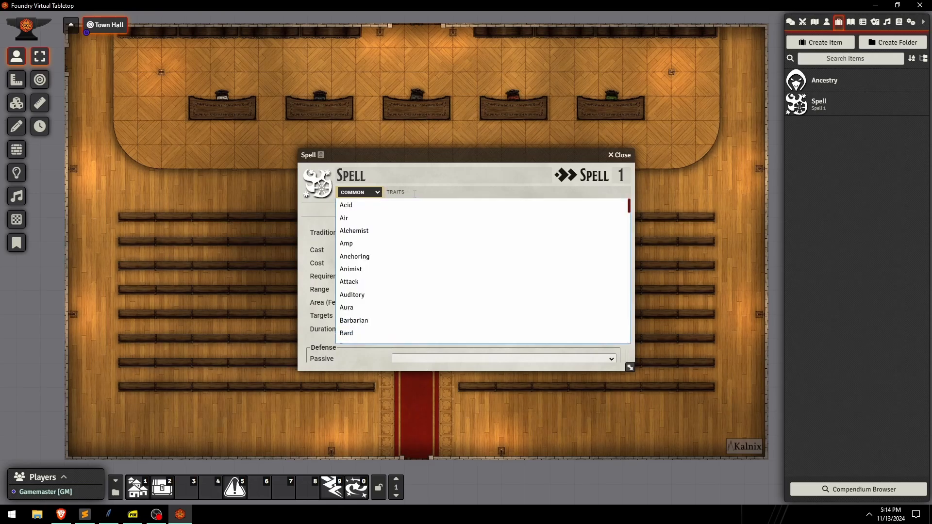
type("fo")
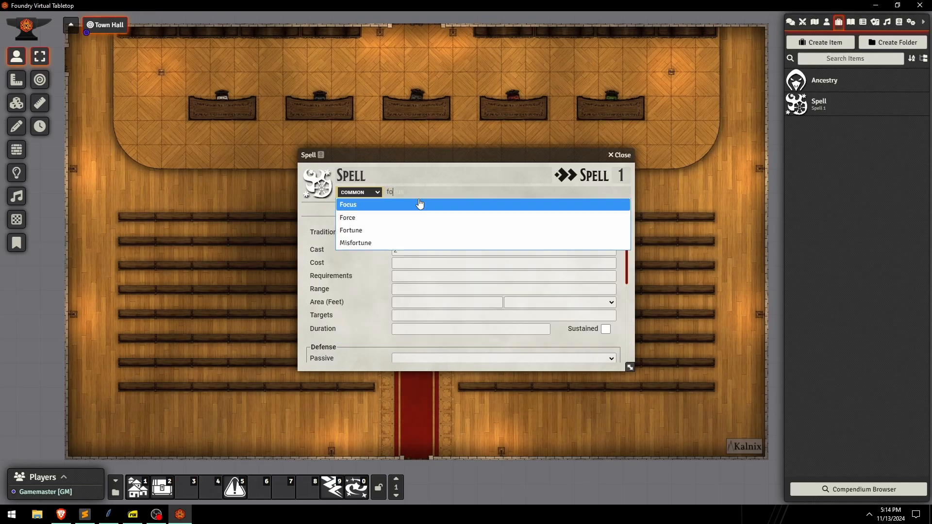
left_click(420, 205)
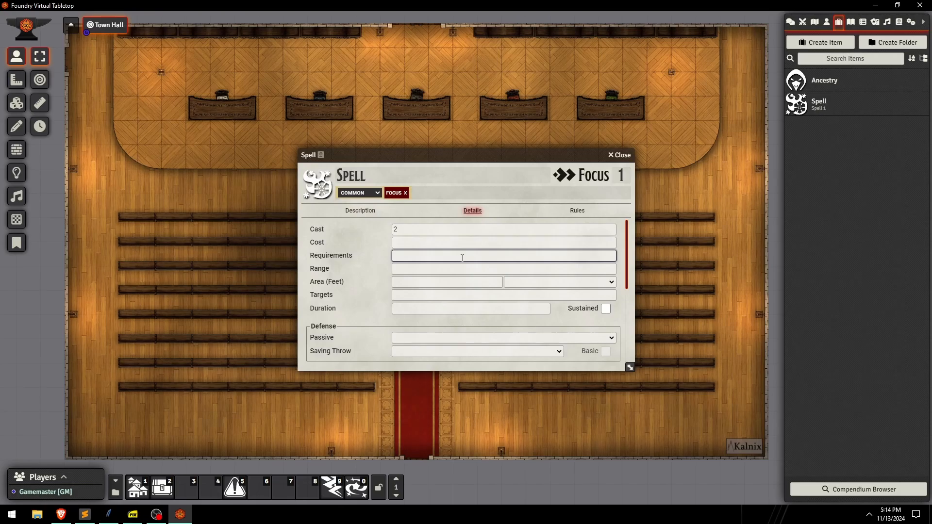
left_click(405, 191)
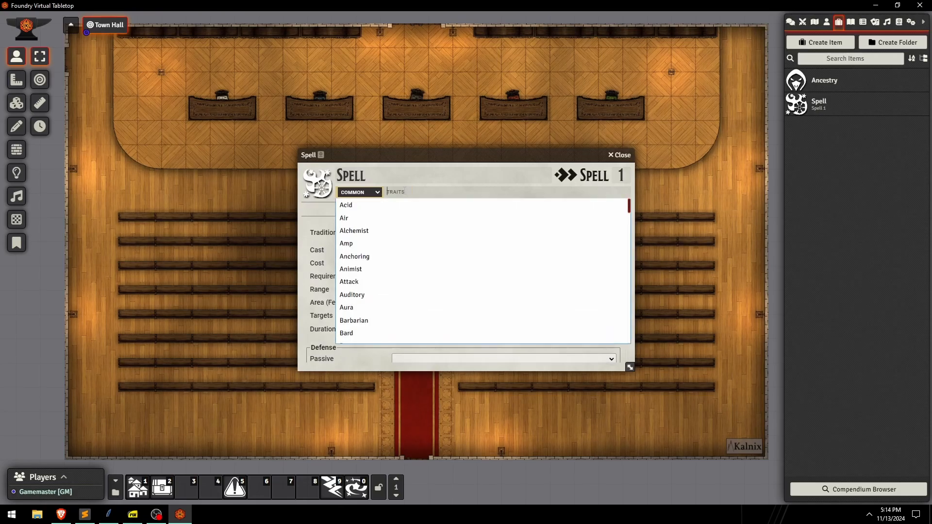
Add the Cantrip trait to the spell, look over the details, and remove the trait again.
type("ca")
left_click(395, 210)
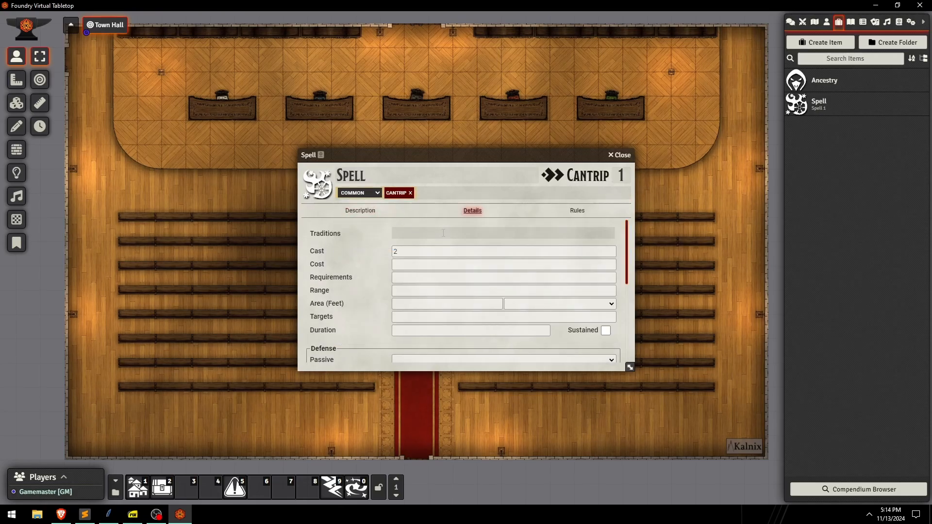
scroll(520, 247, "down", 5)
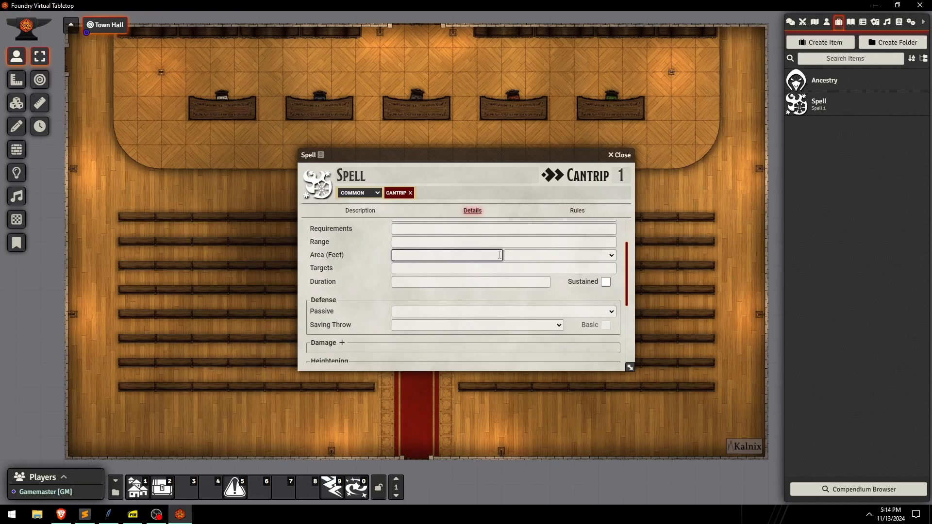
scroll(425, 311, "up", 5)
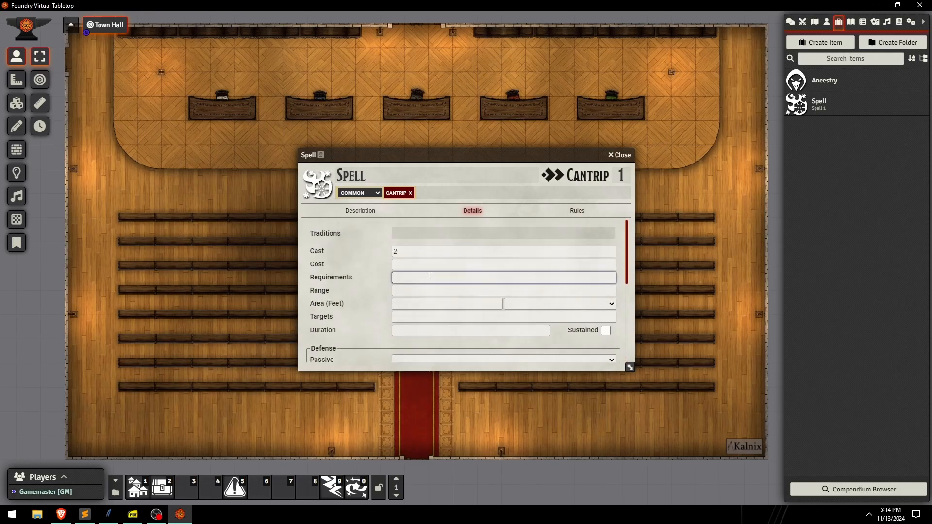
left_click(410, 193)
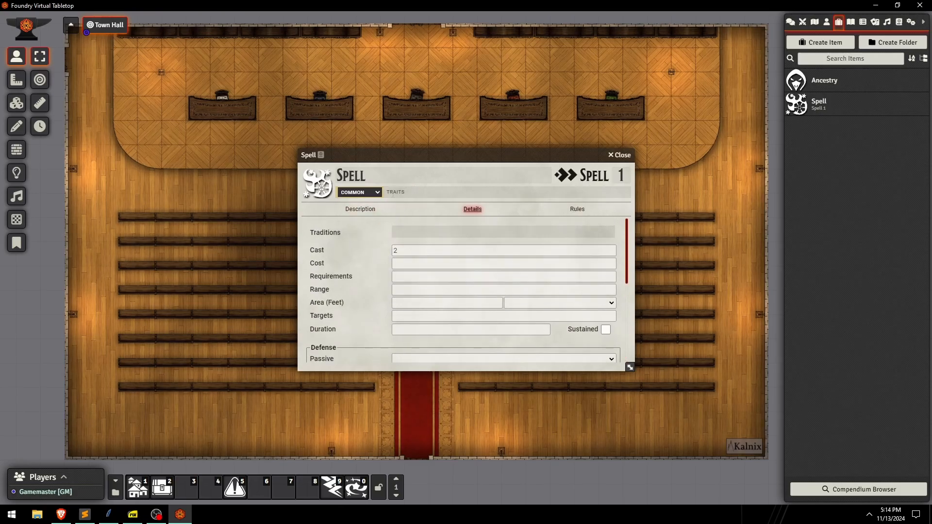
Add the Divine tradition to the spell and set its cast value to 1.
left_click(423, 234)
left_click(422, 257)
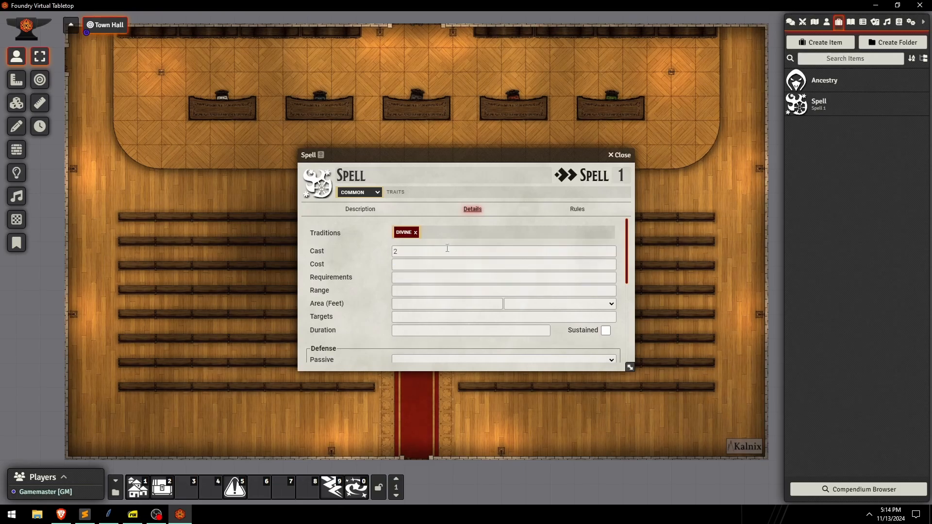
left_click(422, 255)
type("1")
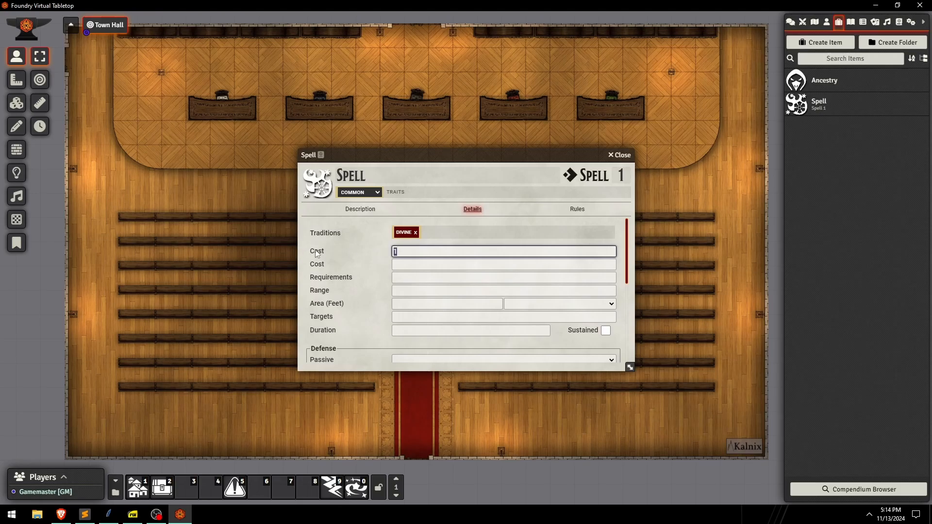
Try 3 and the letter r as the spell's cast value.
left_click(428, 262)
left_click_drag(418, 252, 348, 248)
type("3")
key("Return")
left_click(415, 249)
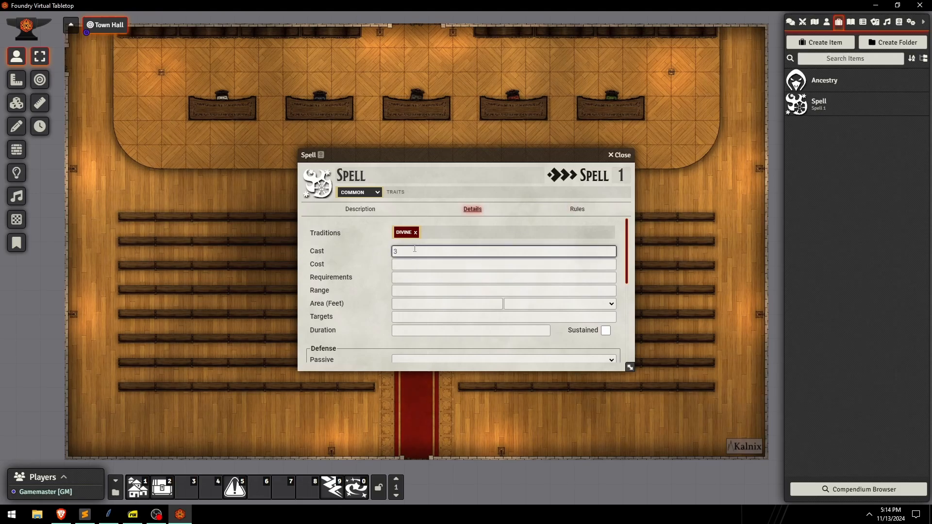
type("4")
key("BackSpace")
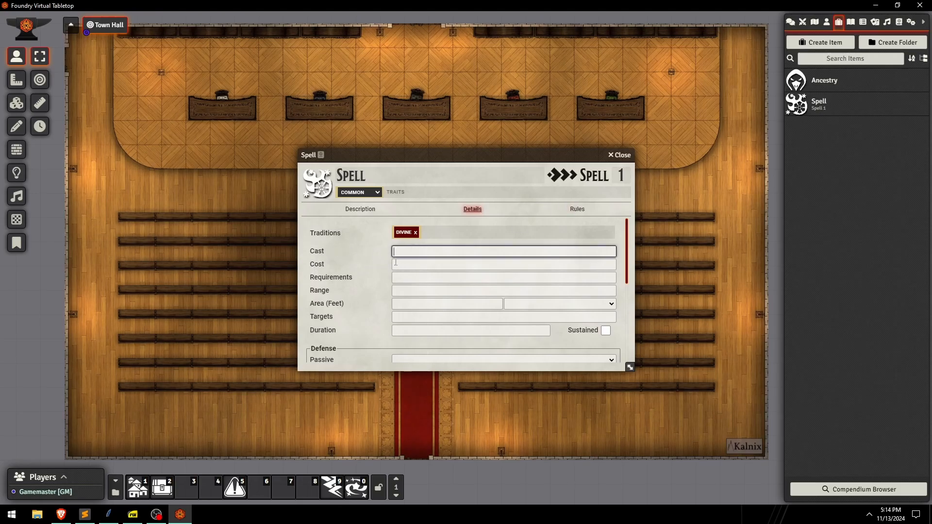
type("r")
key("Return")
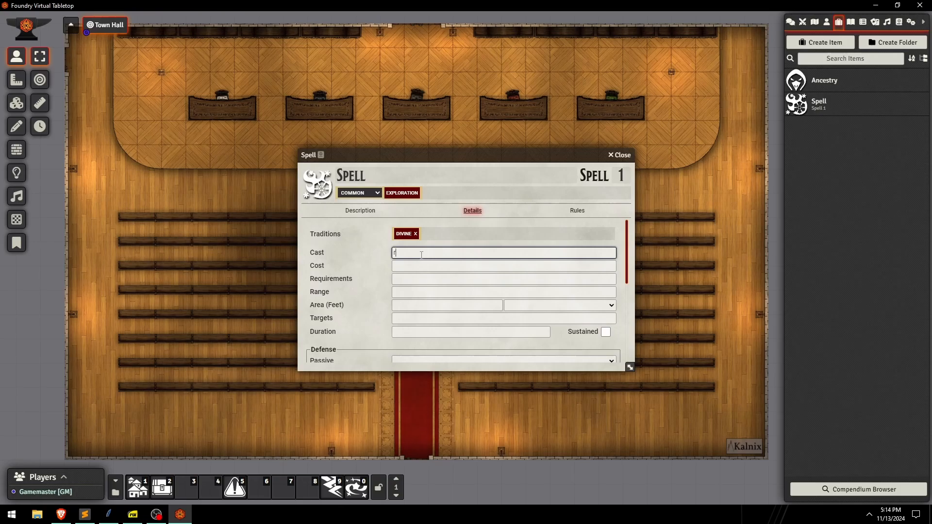
Set the spell's cast value to reaction.
left_click_drag(420, 254, 339, 253)
type("react")
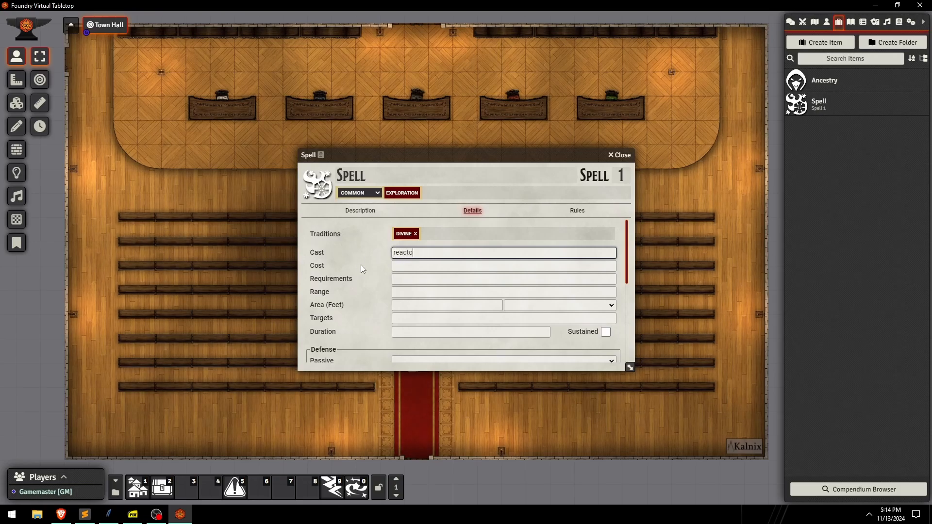
type("ion")
key("Return")
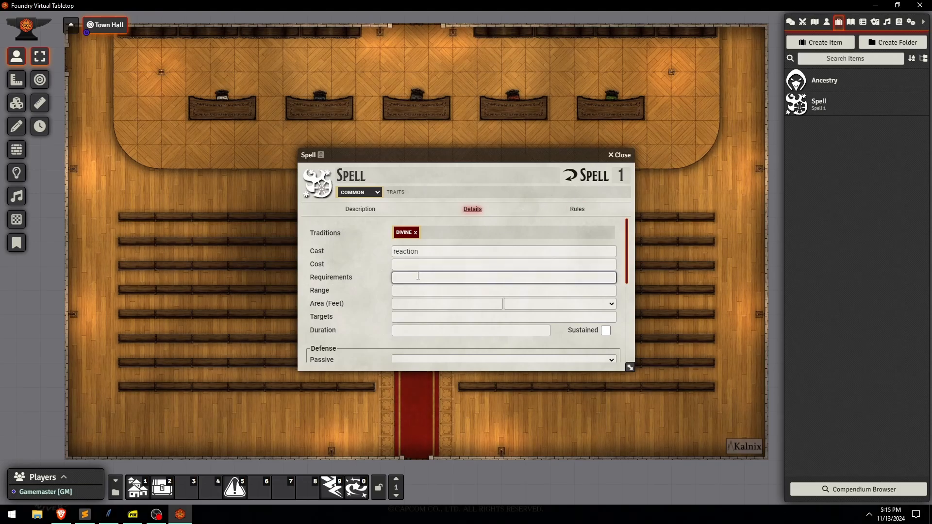
Add a damage entry to the spell and look over the heightening options.
scroll(419, 269, "down", 1)
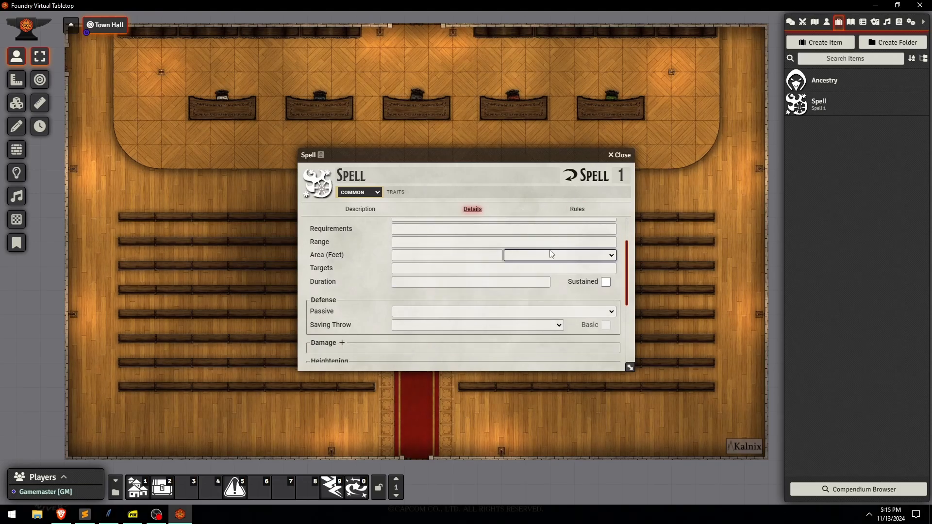
scroll(436, 281, "down", 1)
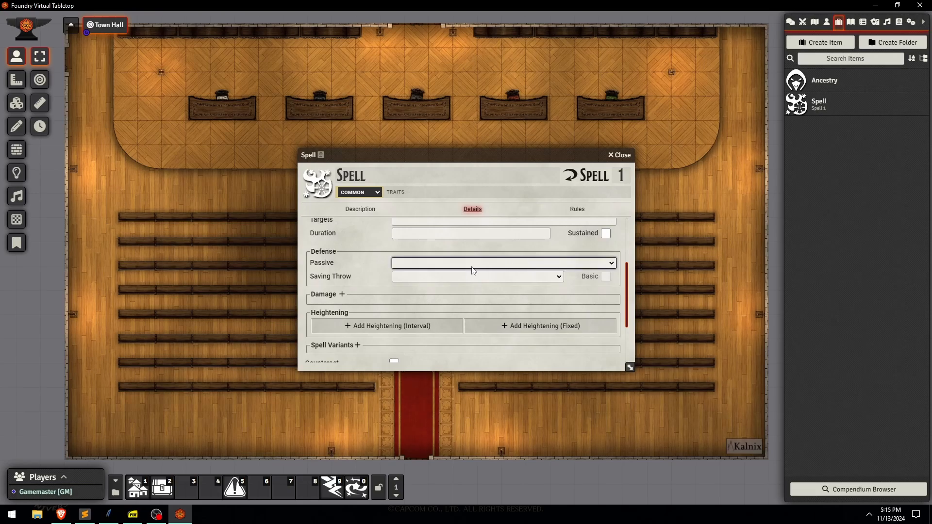
left_click(341, 295)
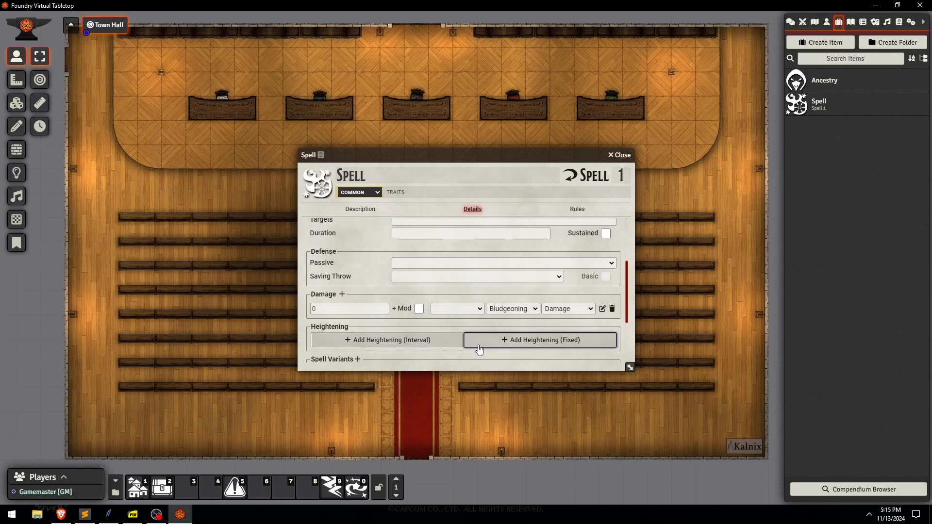
scroll(479, 349, "down", 3)
scroll(476, 301, "up", 2)
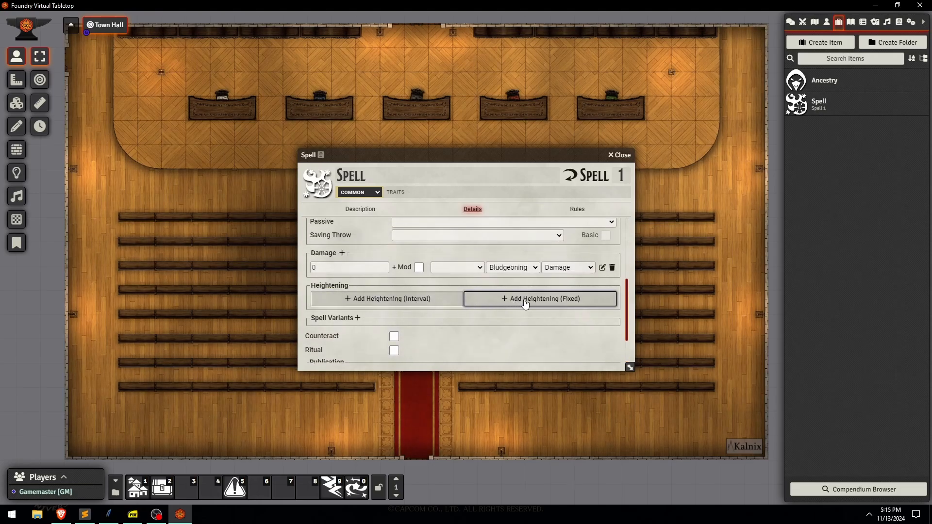
Replace a trial interval heightening with a fixed heightening set to rank Heightened (6th).
left_click(391, 299)
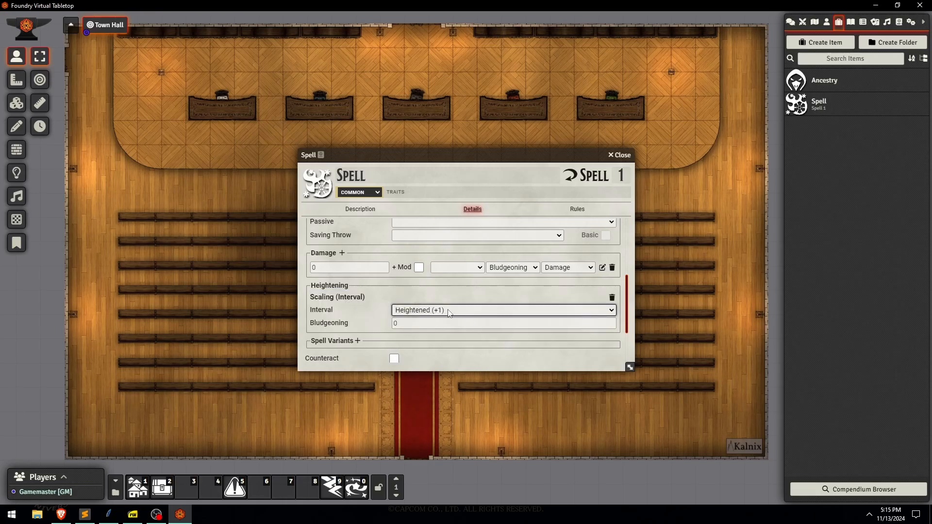
left_click(612, 297)
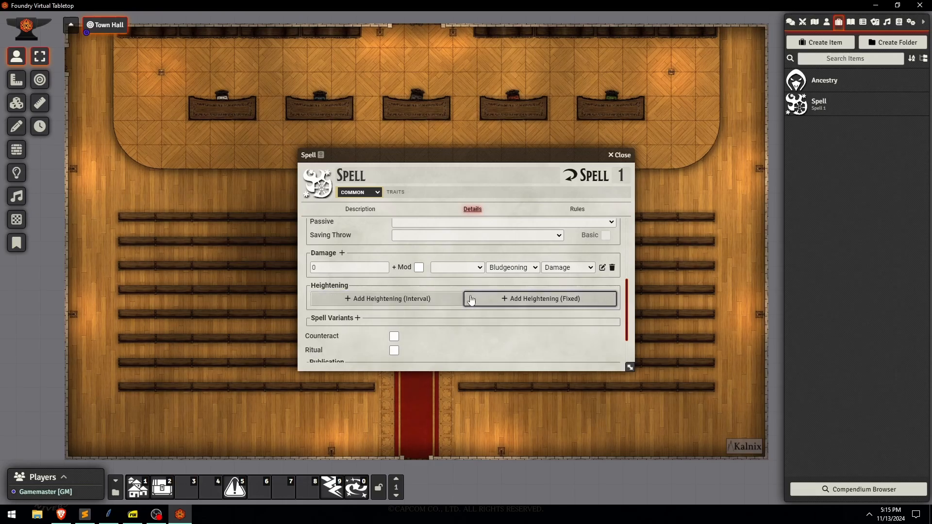
left_click(502, 305)
left_click(446, 317)
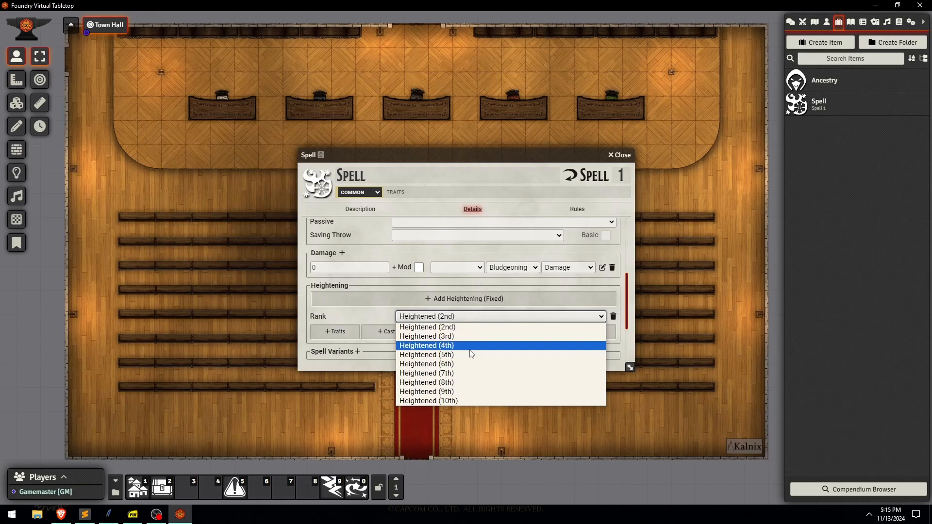
left_click(466, 375)
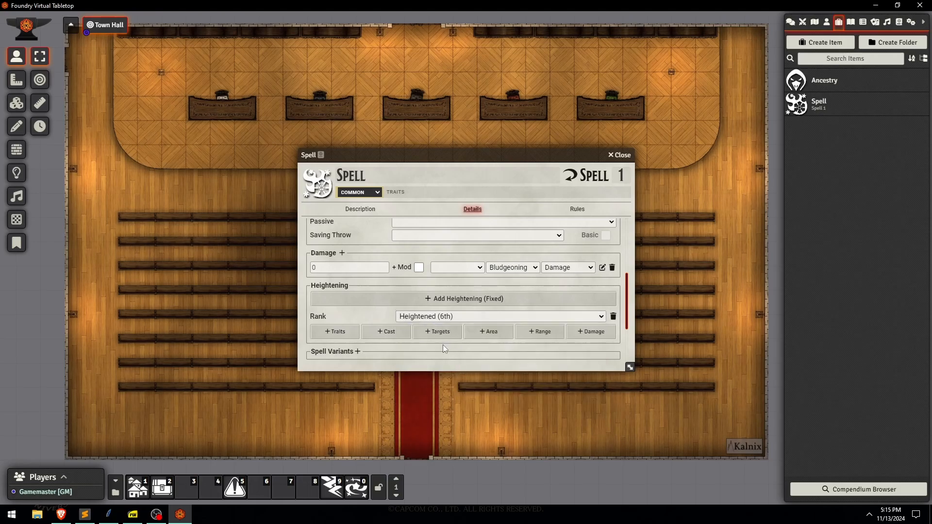
Add a targets override to the 6th-rank heightening, remove it again, and look over the spell's details.
scroll(443, 344, "down", 1)
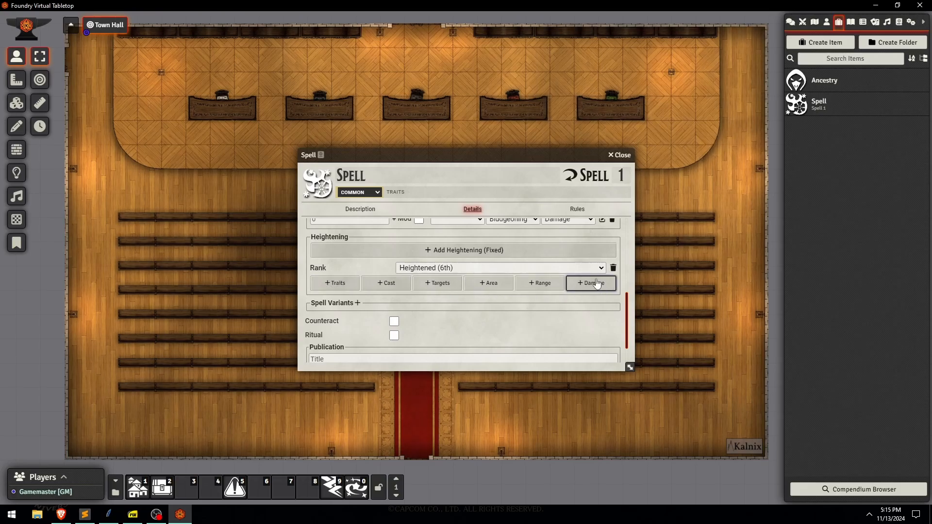
left_click(437, 291)
left_click(421, 300)
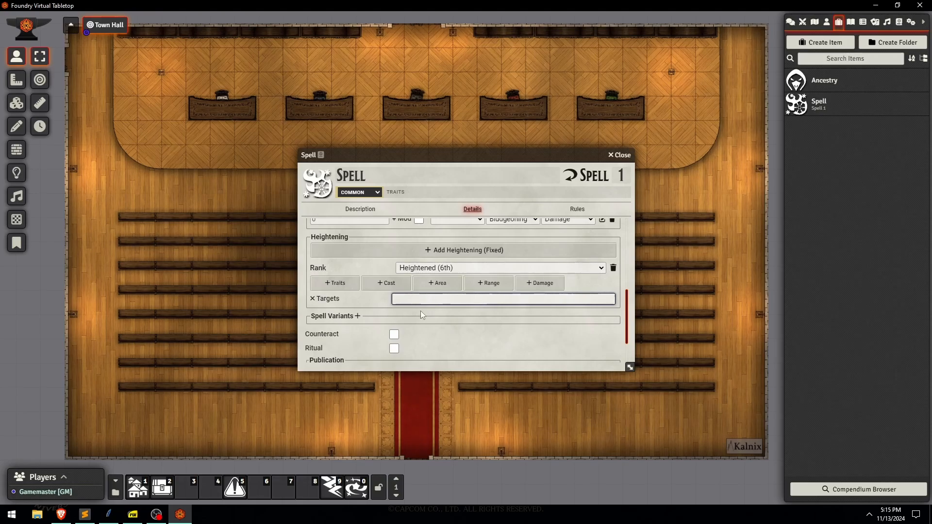
left_click(312, 300)
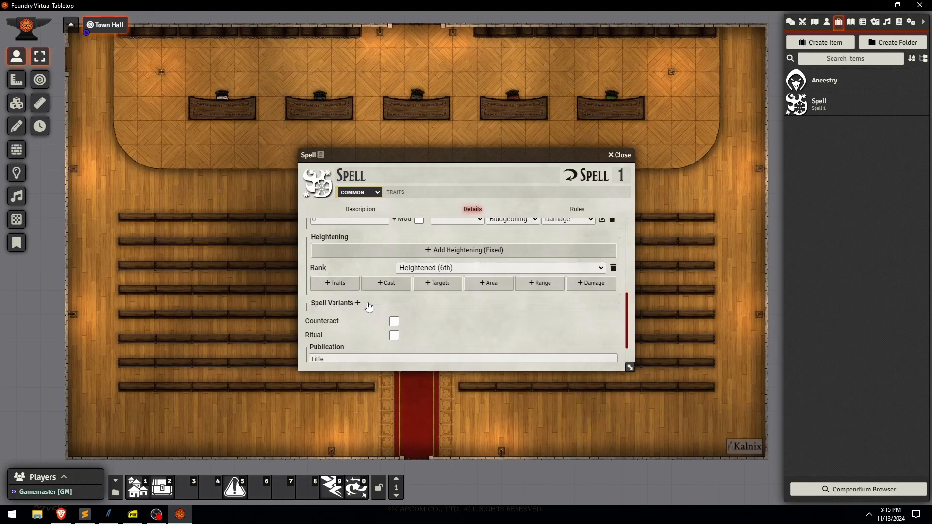
scroll(411, 303, "up", 6)
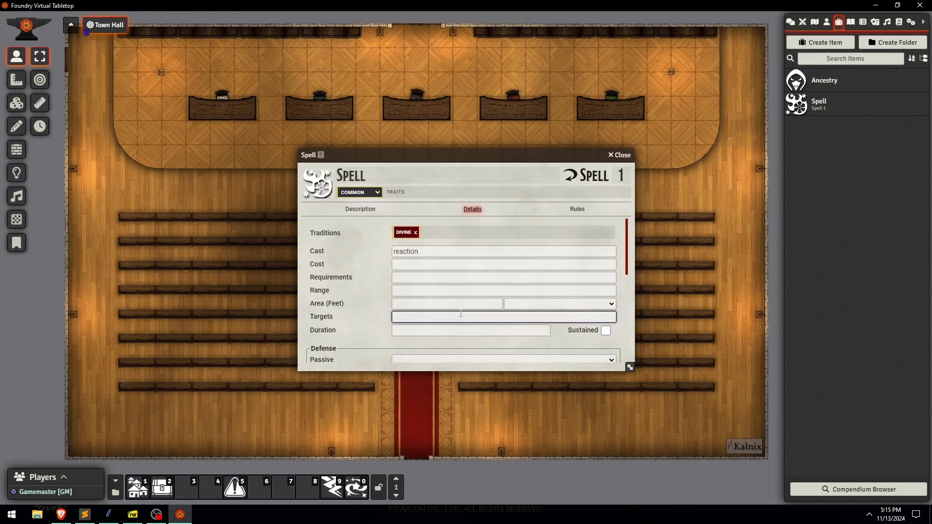
scroll(447, 275, "down", 8)
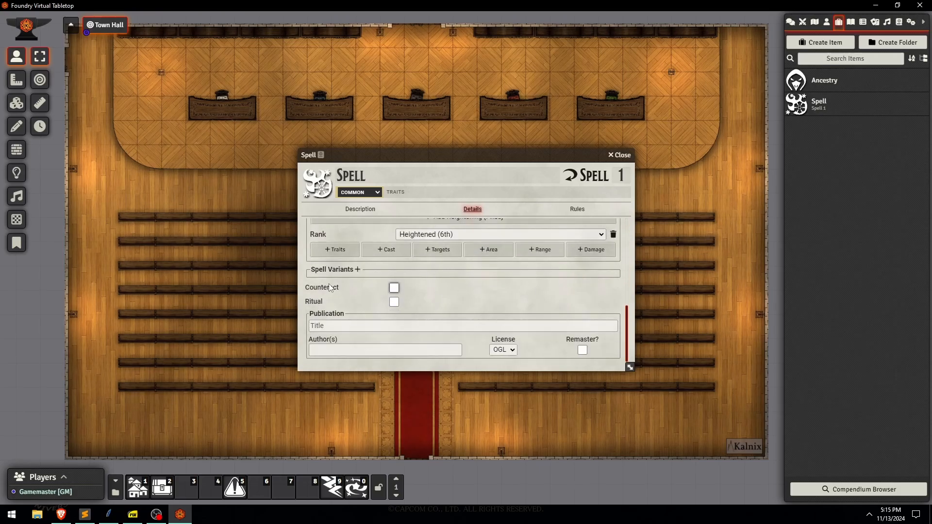
Add three variants to the spell and take a brief look at the second variant's sheet.
left_click(357, 269)
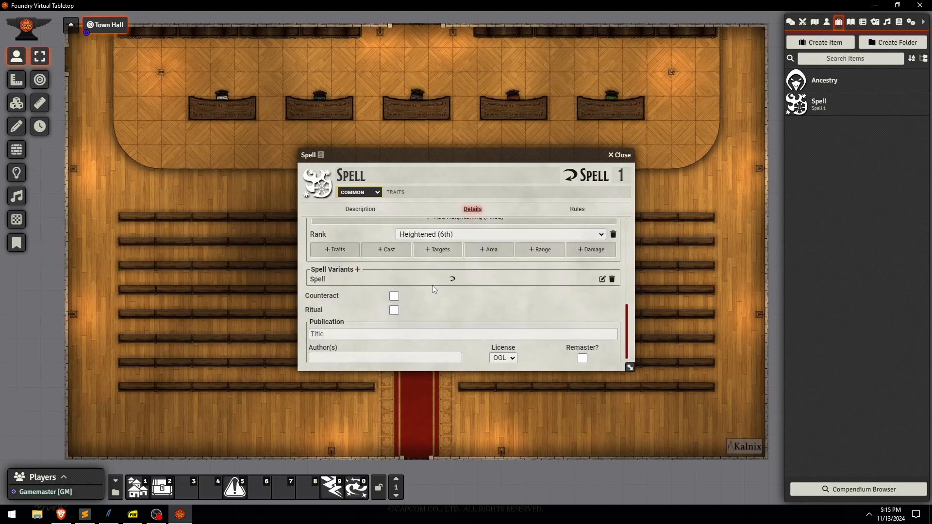
left_click(357, 270)
left_click(357, 270)
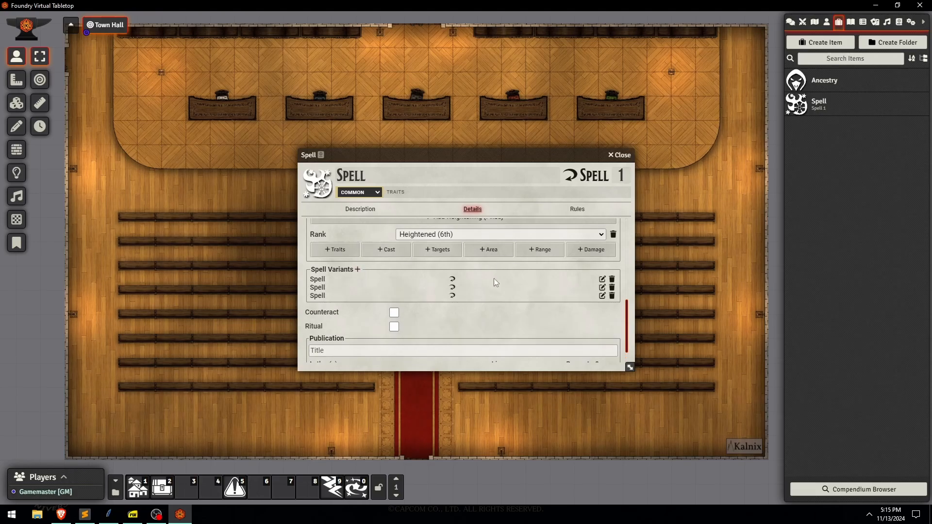
left_click(602, 287)
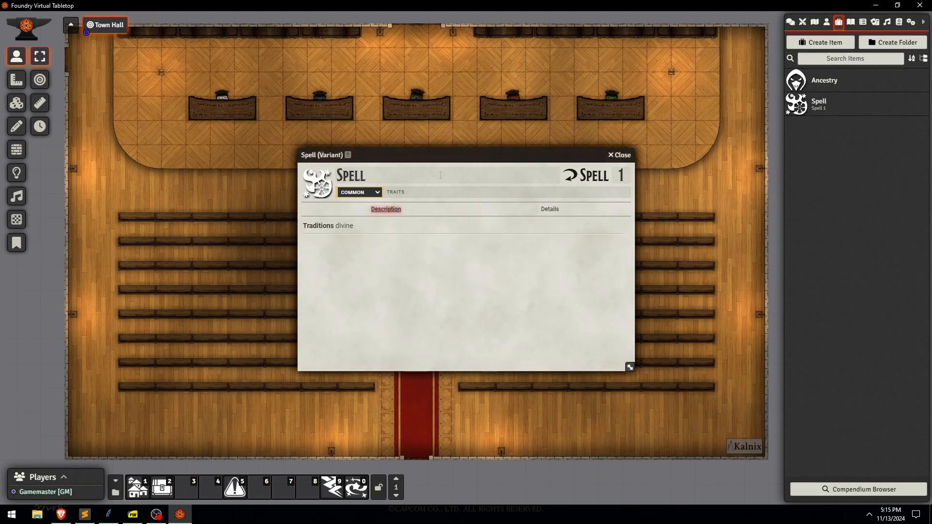
left_click(624, 155)
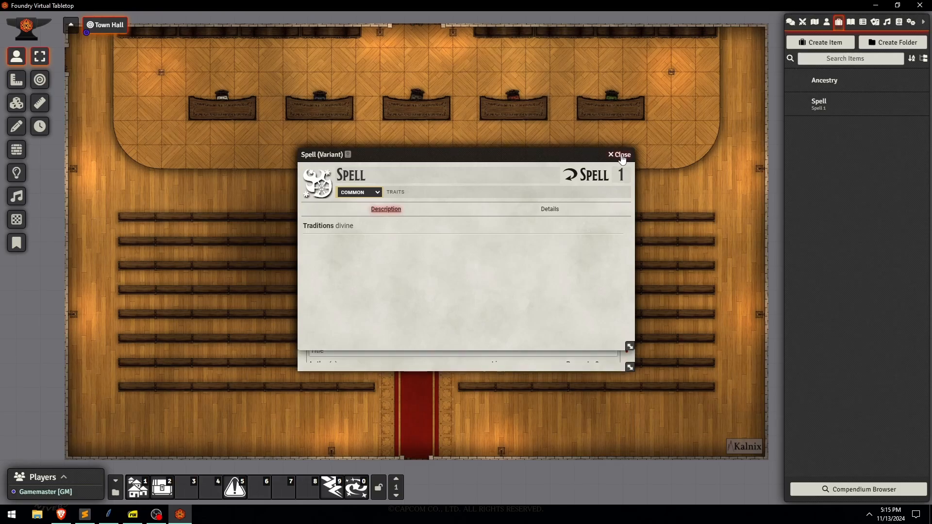
Set the base spell's cast value to 1.
scroll(490, 276, "up", 5)
double_click(421, 251)
type("2")
left_click(368, 268)
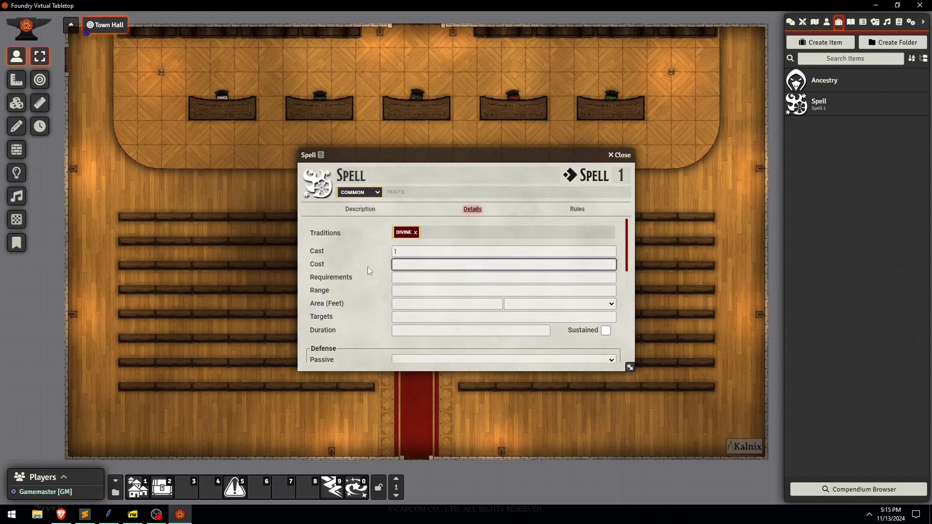
Rename the first spell variant "Spell (One Action)" and copy the bracketed suffix for reuse.
scroll(368, 268, "down", 4)
scroll(368, 270, "down", 2)
left_click(602, 253)
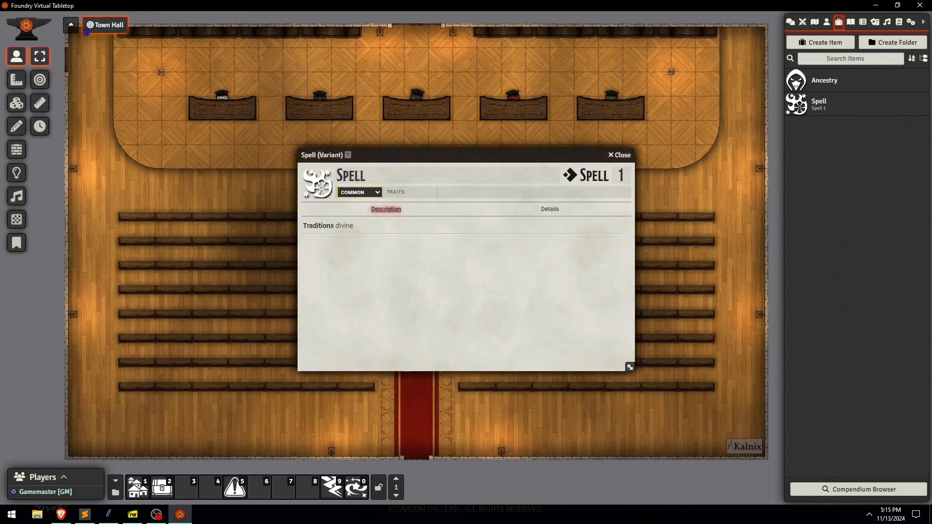
left_click(374, 182)
type("(One Ac")
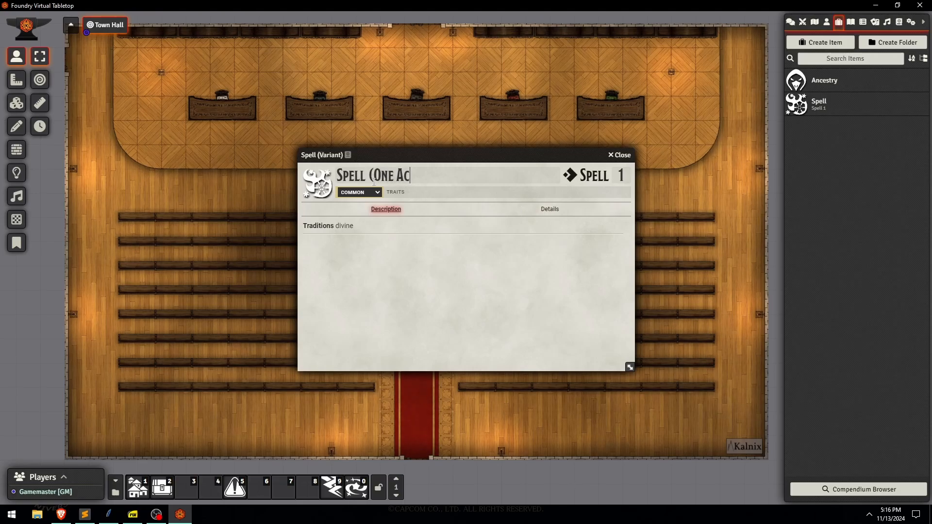
type("tion)")
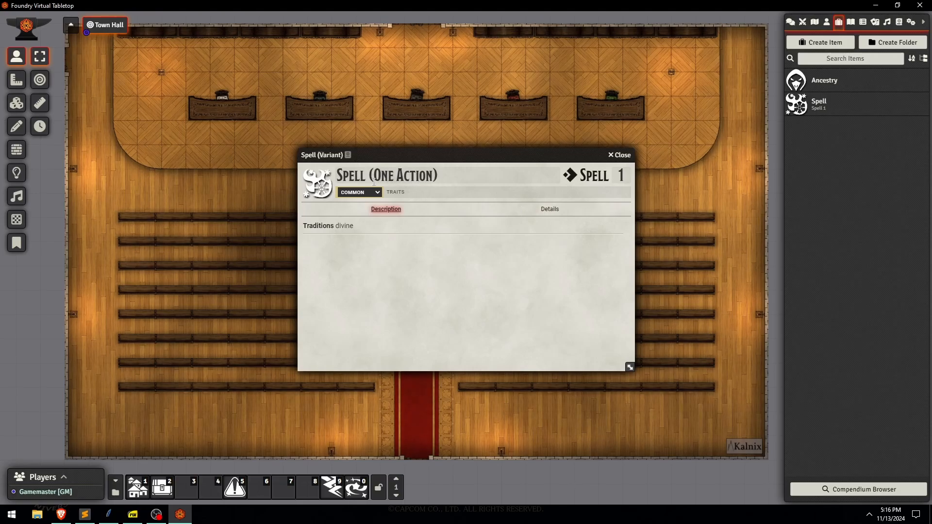
left_click(370, 175)
left_click_drag(370, 177, 497, 178)
key("ctrl+c")
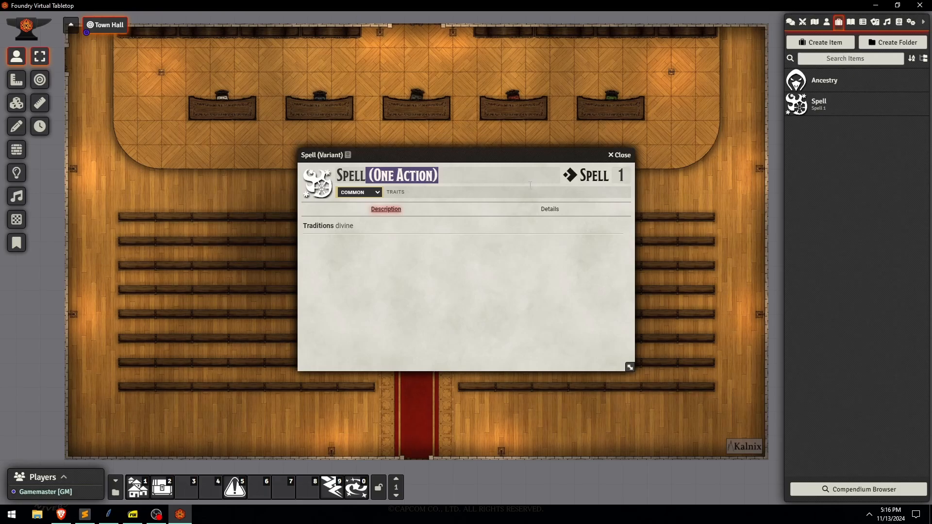
left_click(471, 262)
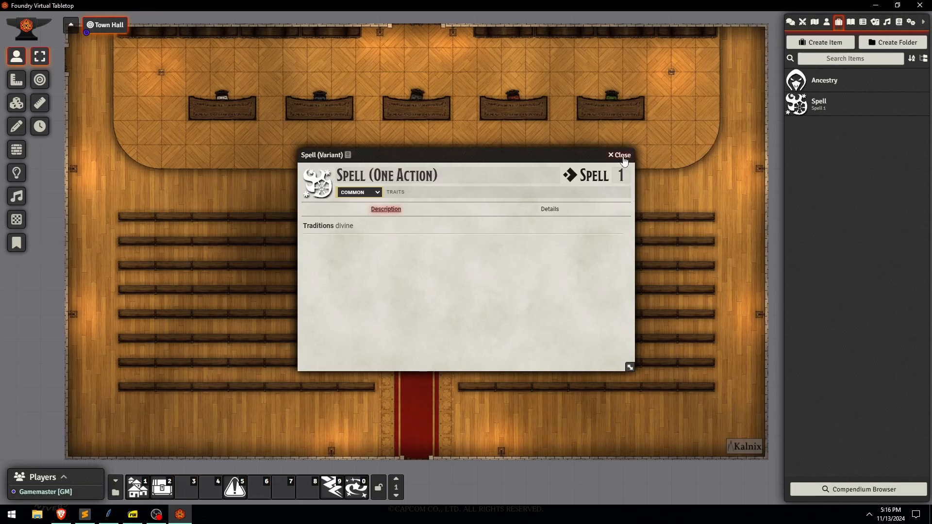
left_click(622, 156)
Rename the second spell variant "Spell (Two Actions)".
left_click(602, 254)
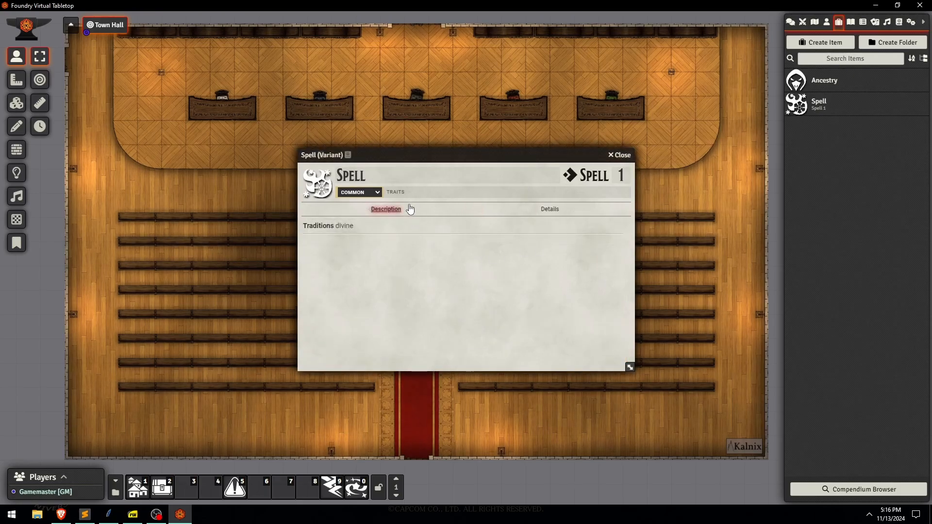
left_click(383, 177)
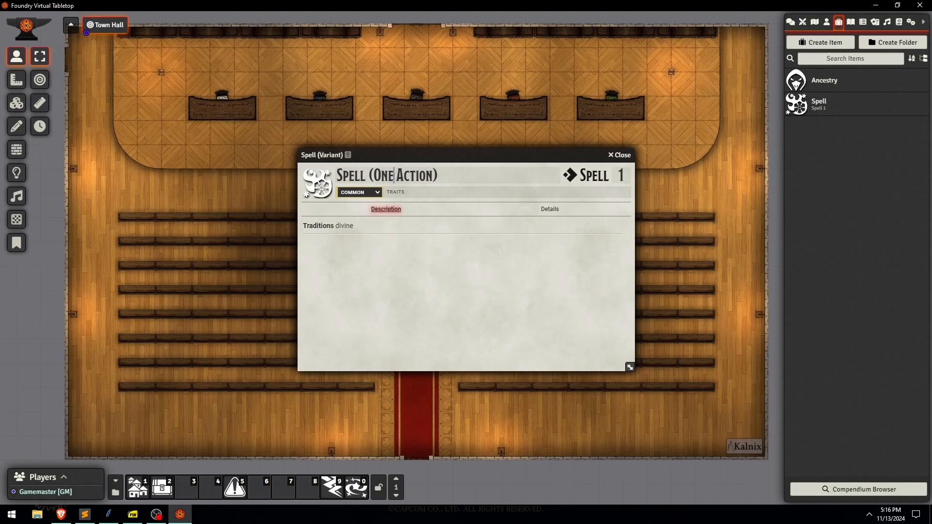
double_click(386, 176)
type("Two")
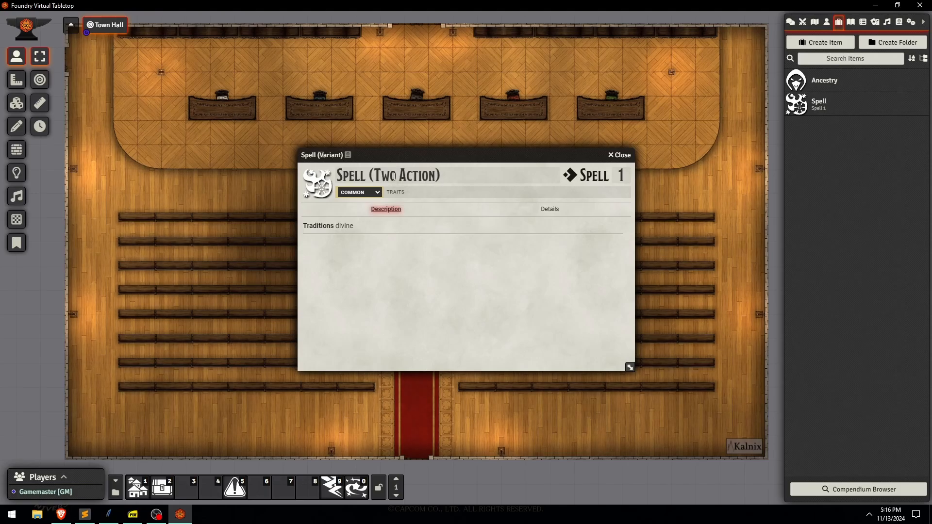
type("s")
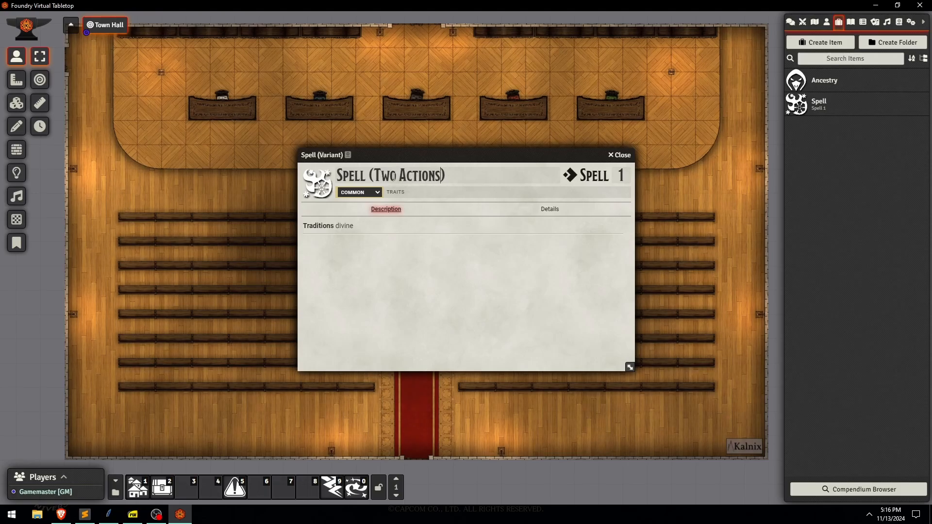
Set the two-action variant's cast value to 2 and close its sheet.
left_click(555, 211)
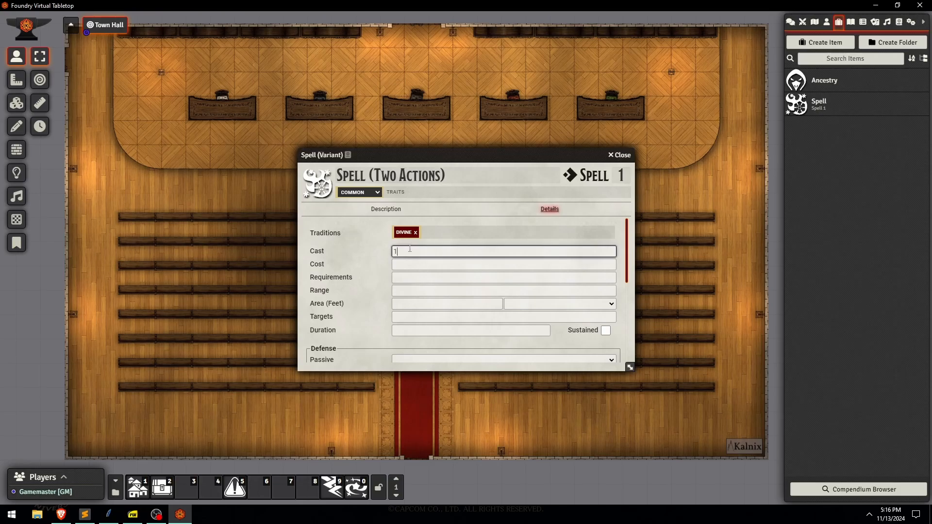
key("BackSpace")
type("2")
key("Tab")
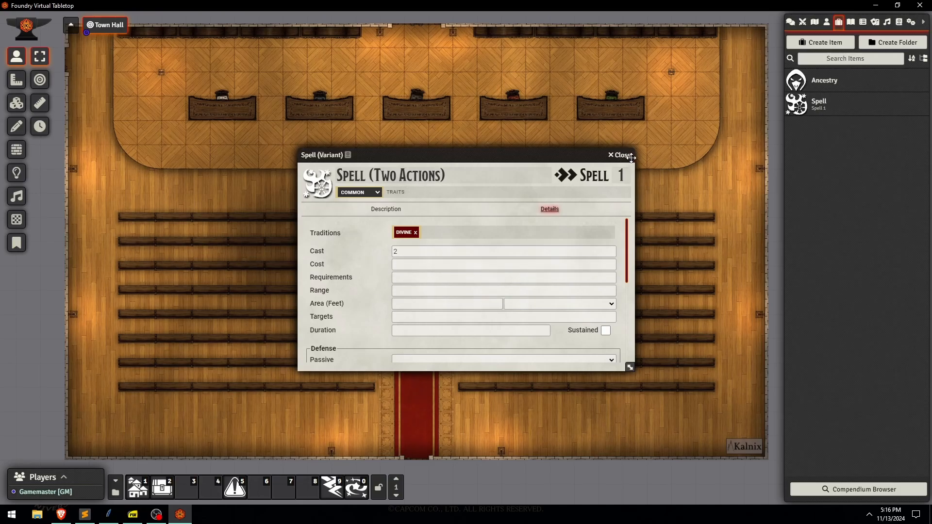
left_click(523, 290)
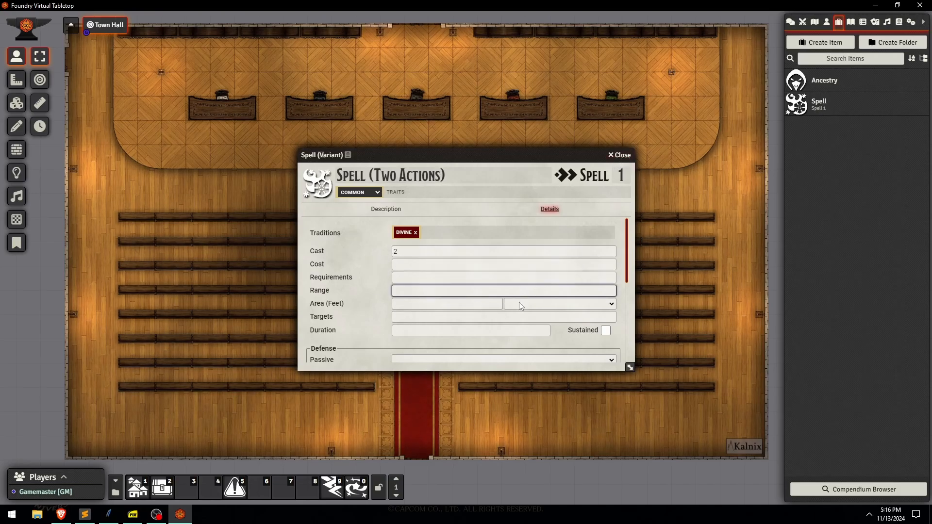
left_click(617, 157)
Rename the third spell variant "Spell (Three Actions)", reusing the copied suffix.
left_click(603, 271)
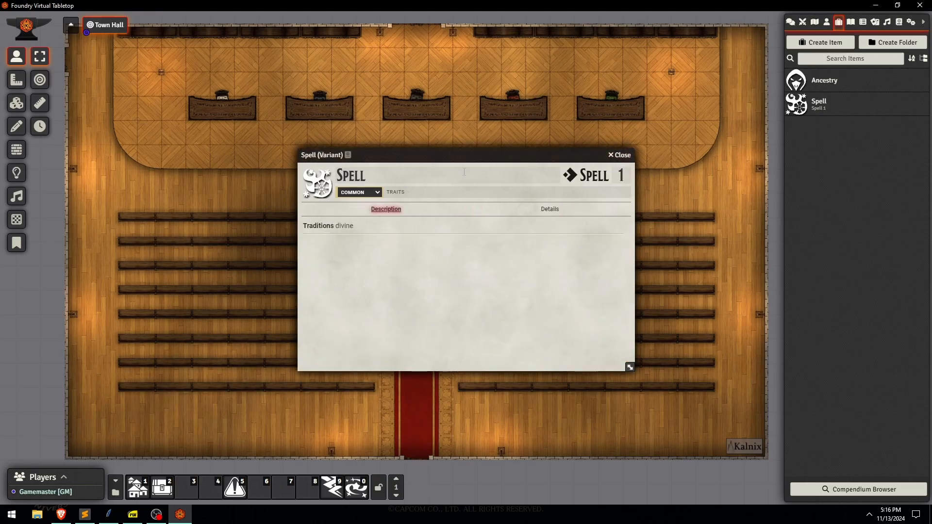
left_click(464, 173)
key("ctrl+v")
left_click(394, 174)
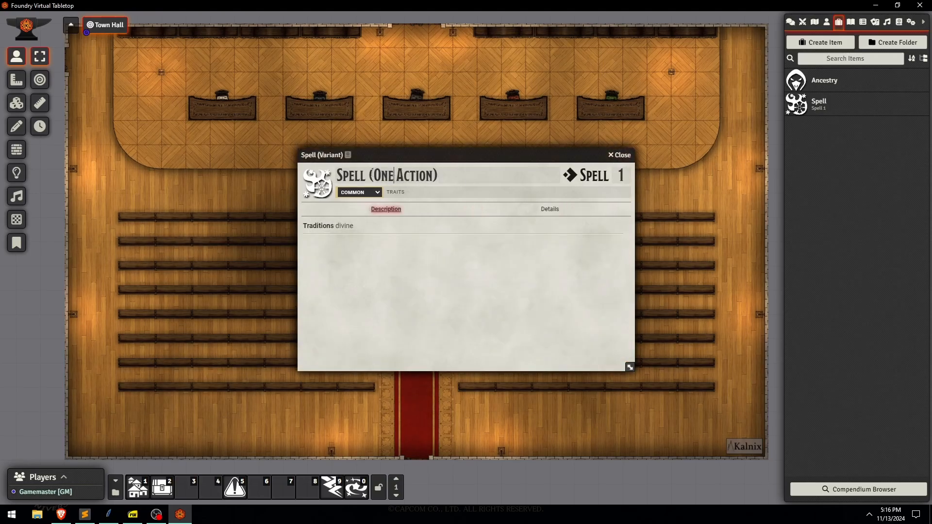
left_click_drag(394, 174, 372, 175)
type("Three")
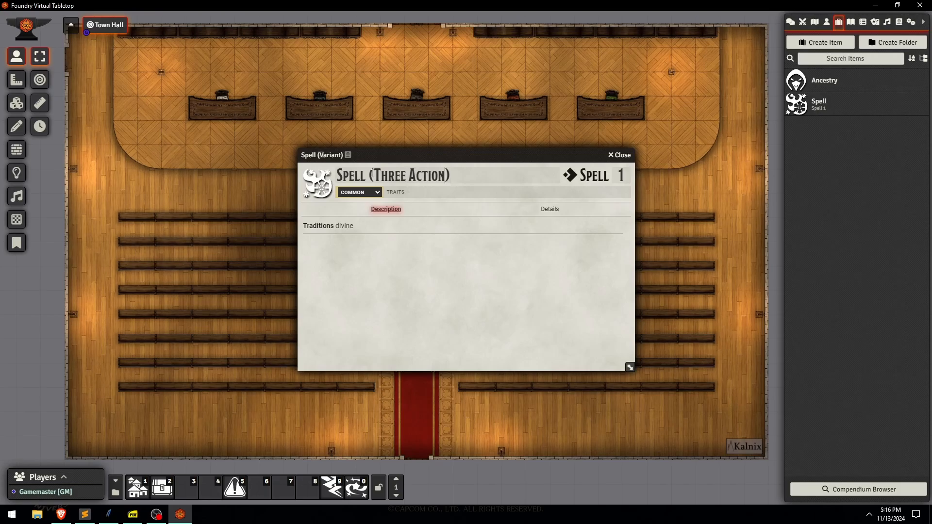
type("s")
Set the three-action variant's cast value to 3 and close its sheet.
left_click(550, 209)
left_click(464, 252)
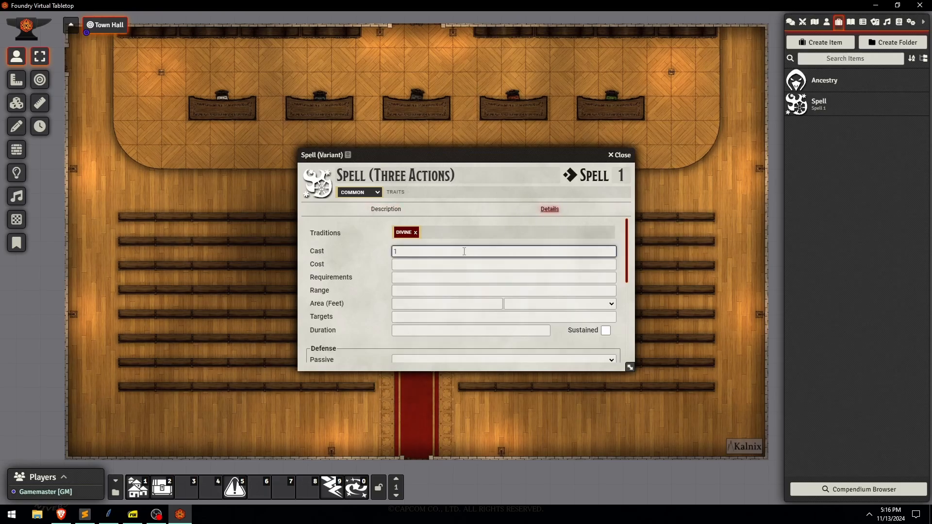
type("3")
key("Return")
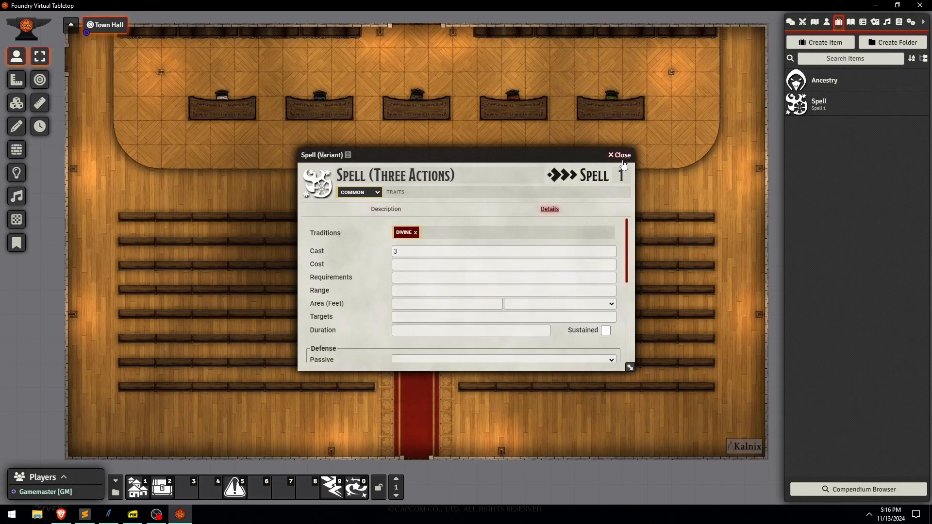
left_click(622, 155)
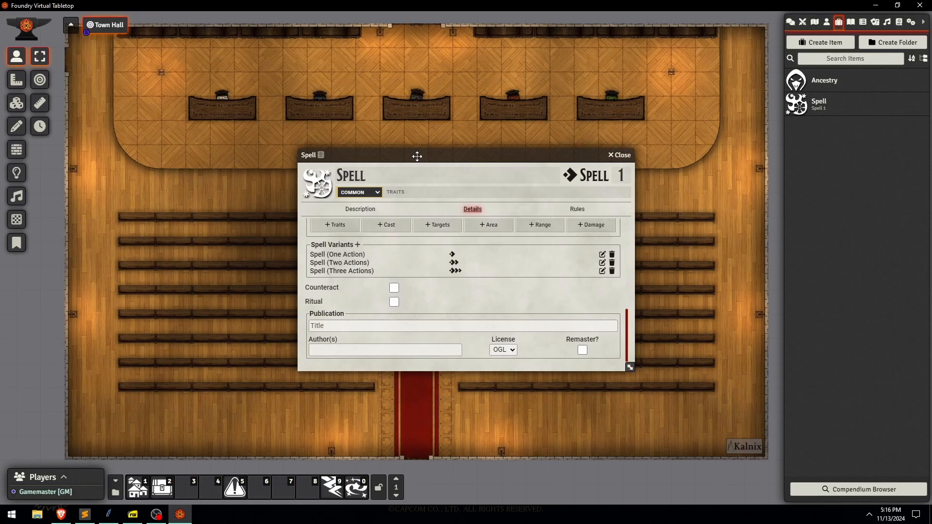
Move the spell sheet aside, search for the Heal spell, and examine its variants and casting details.
left_click_drag(412, 156, 142, 148)
key("ctrl+space")
type("heal")
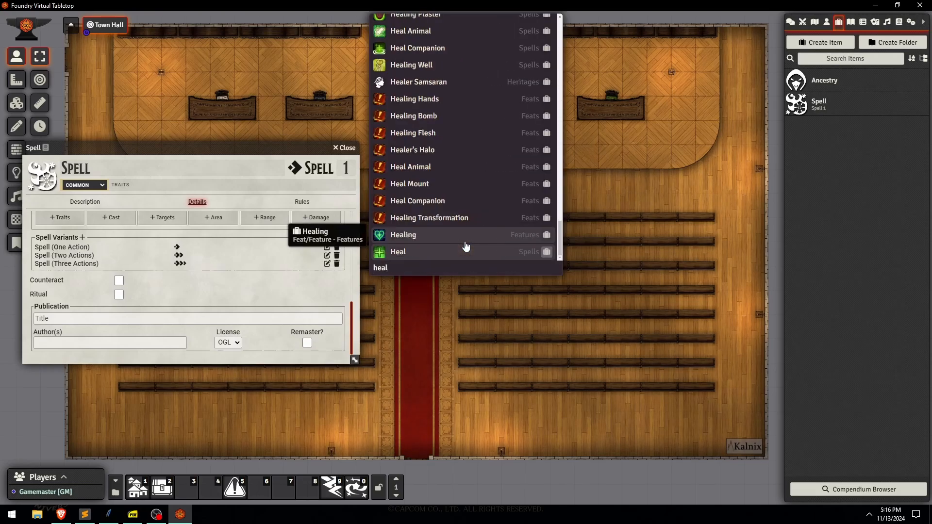
key("Return")
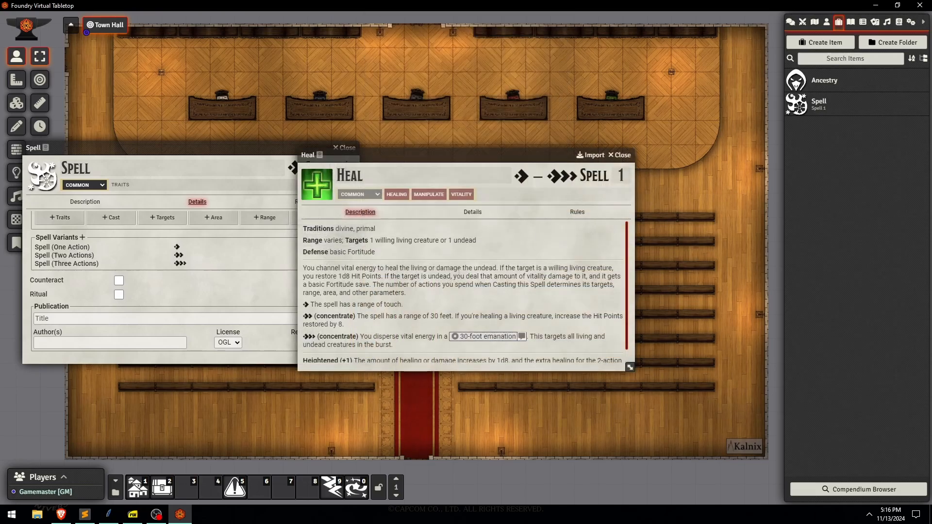
left_click(472, 217)
scroll(459, 293, "down", 5)
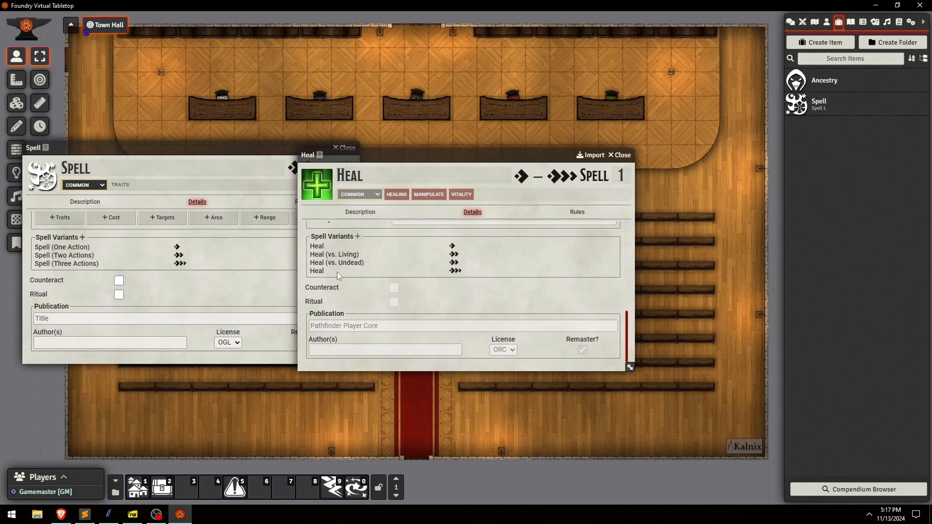
scroll(450, 295, "up", 5)
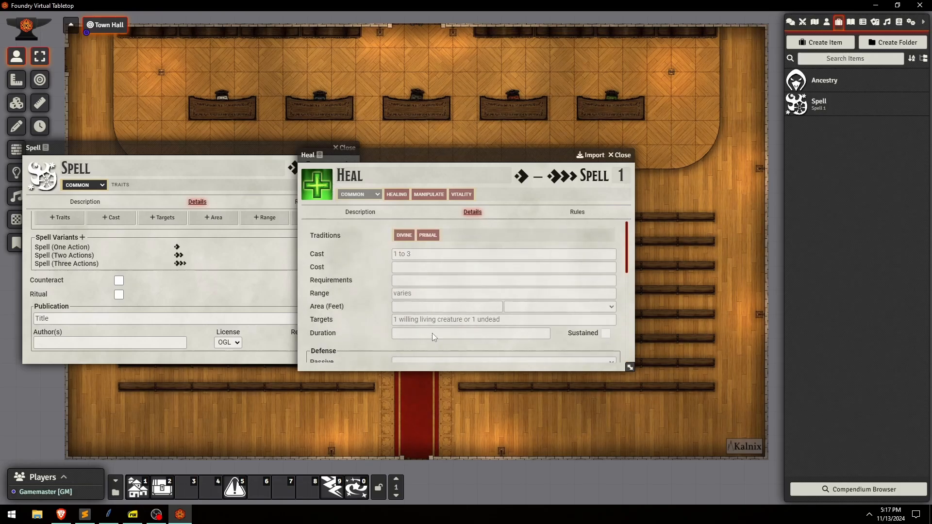
Check the custom spell's cast value and variants against Heal, and close both spell sheets.
scroll(124, 281, "up", 5)
left_click(128, 244)
type("1")
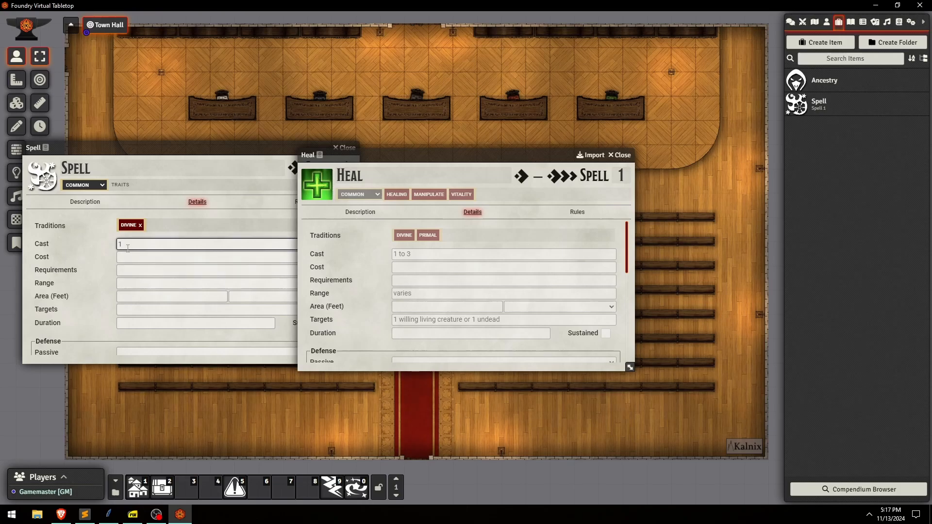
scroll(127, 250, "down", 5)
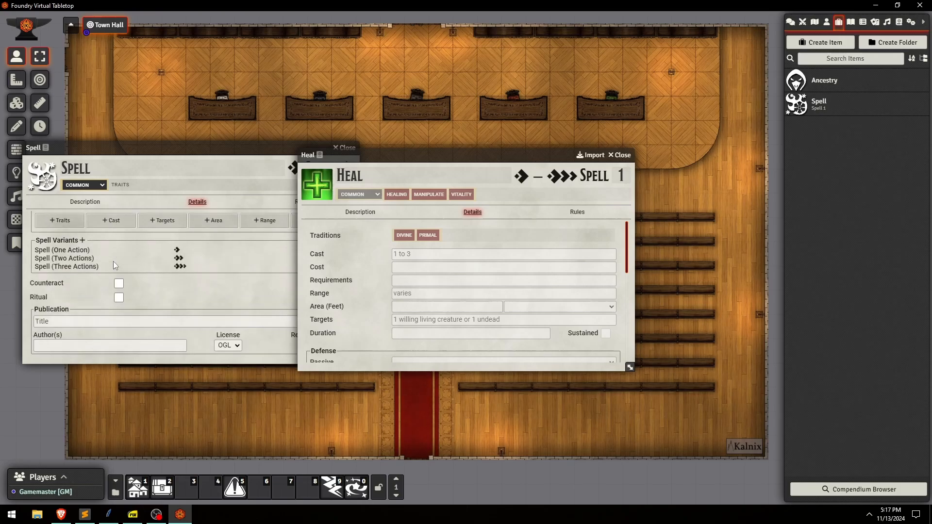
left_click(204, 275)
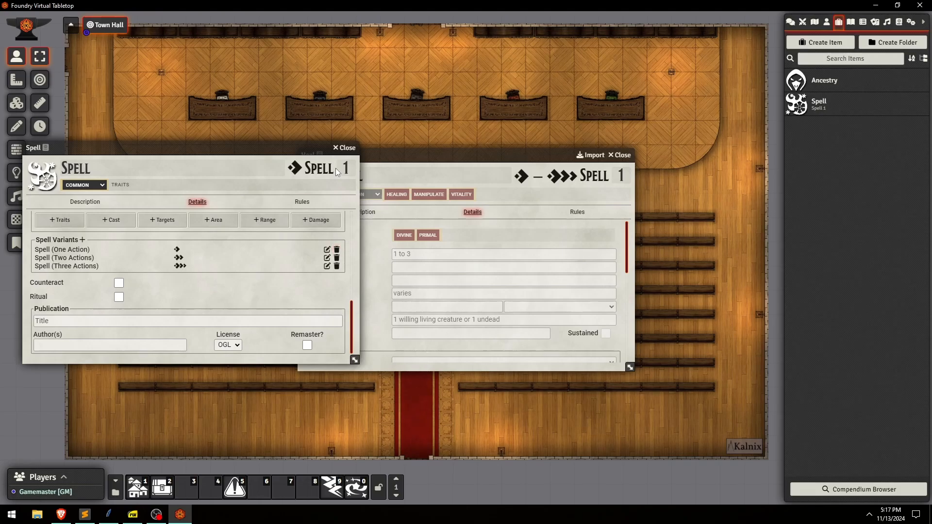
left_click(347, 148)
left_click(623, 155)
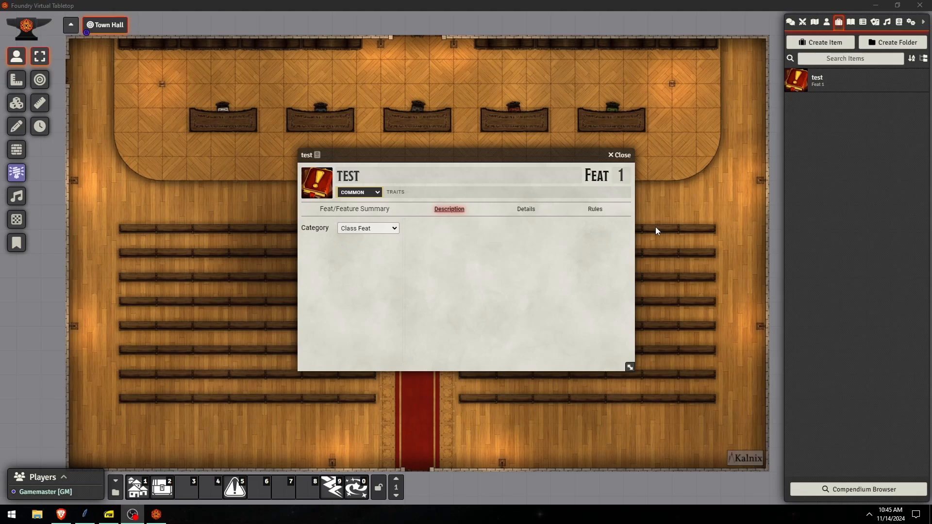
Switch to the browser and examine the General Principles and Inline Automation sections of the PF2e wiki's Style Guide.
mouse_move(476, 250)
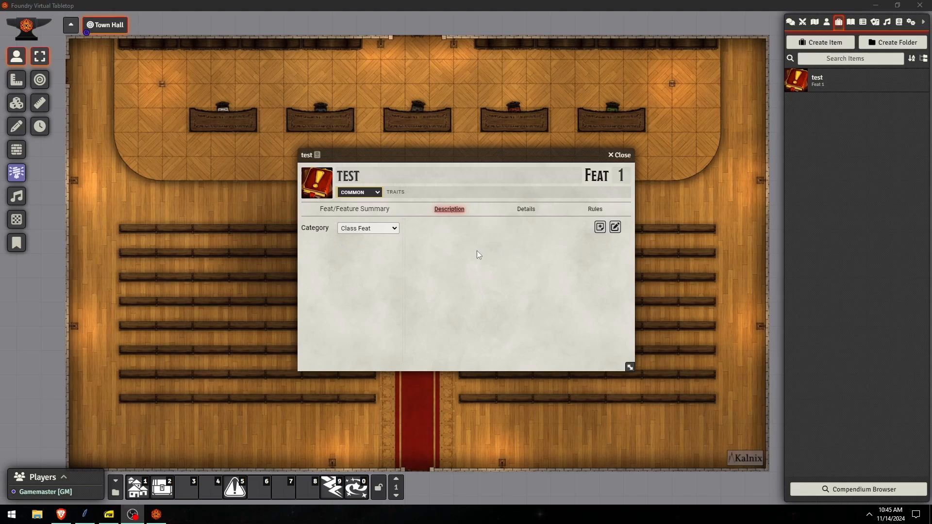
left_click(62, 517)
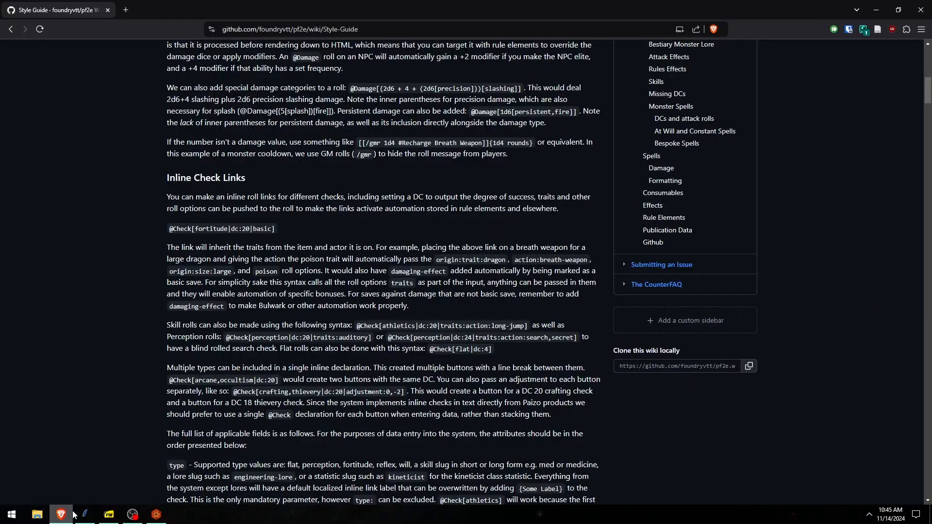
scroll(300, 229, "up", 15)
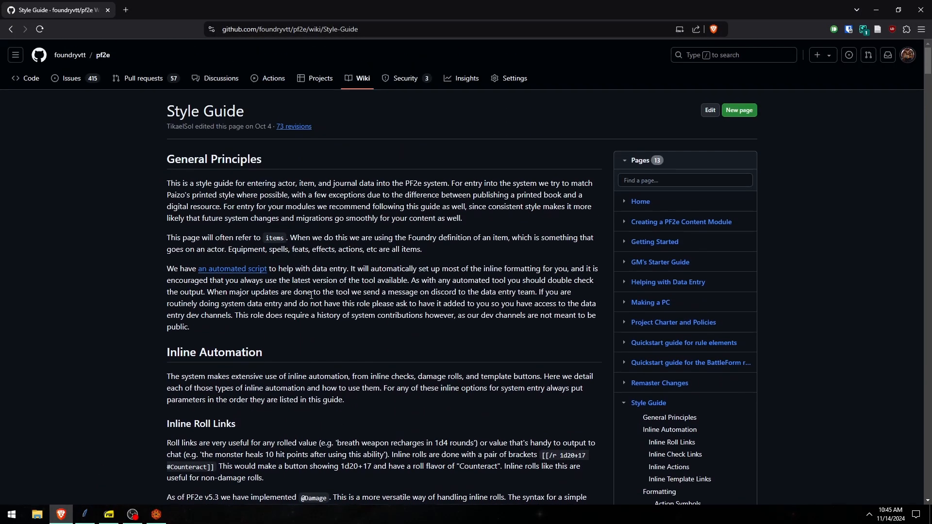
scroll(319, 311, "down", 2)
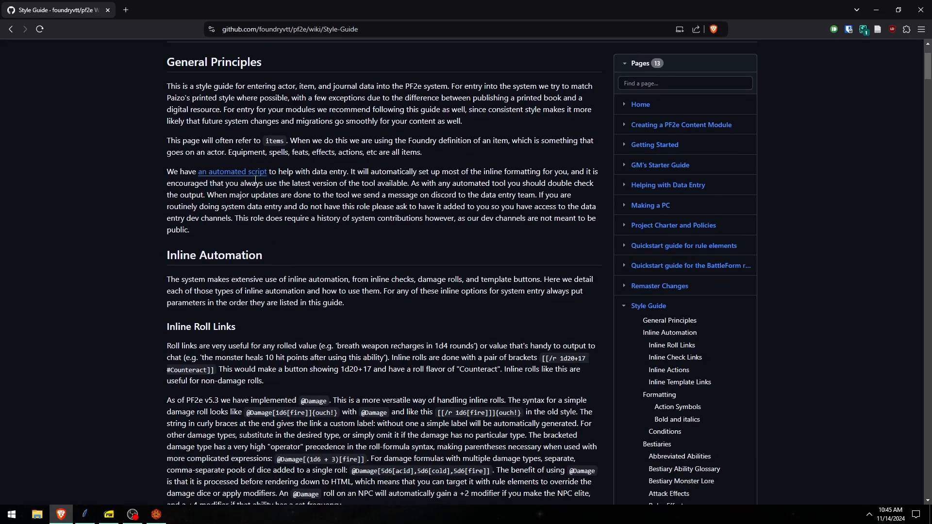
scroll(297, 203, "down", 4)
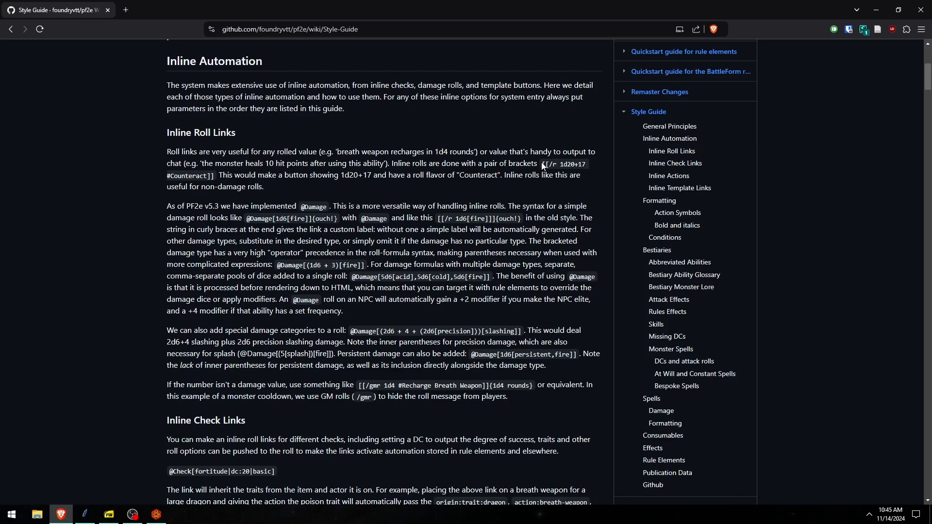
left_click_drag(543, 166, 218, 176)
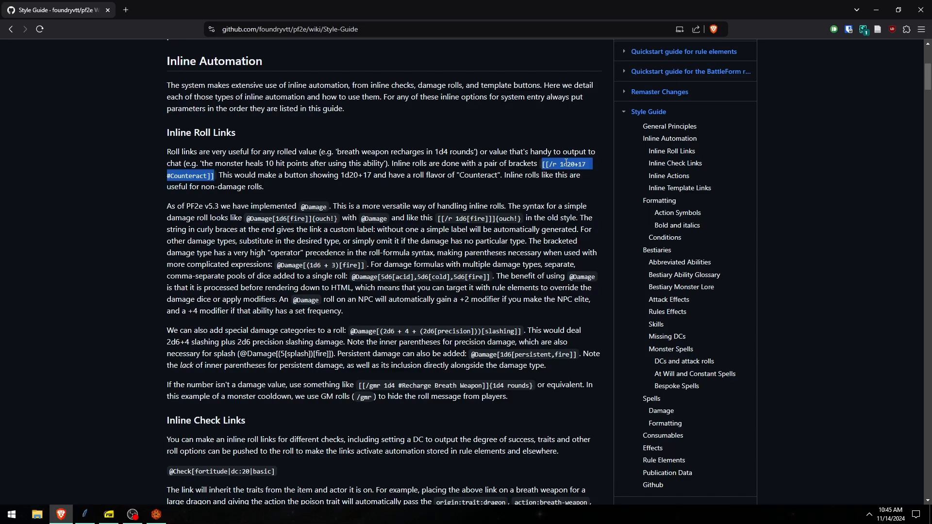
left_click(301, 216)
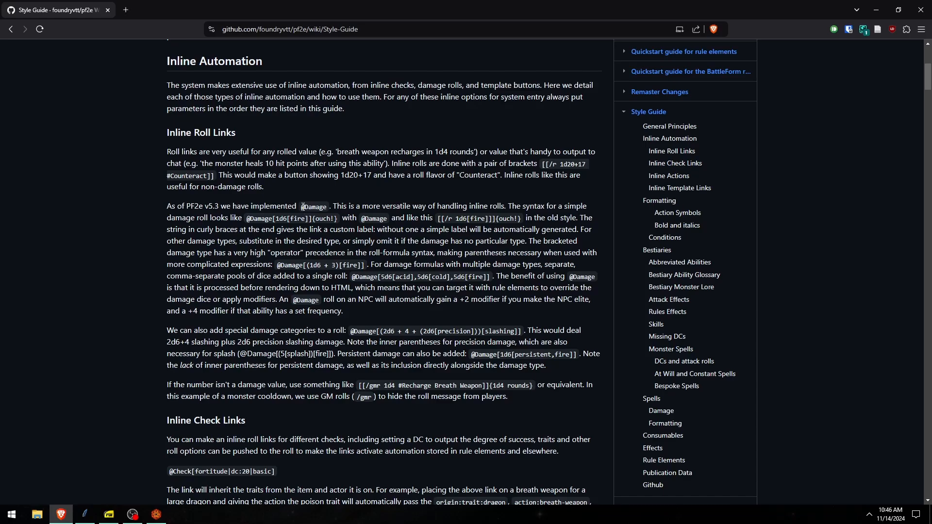
left_click_drag(302, 207, 330, 207)
left_click(157, 514)
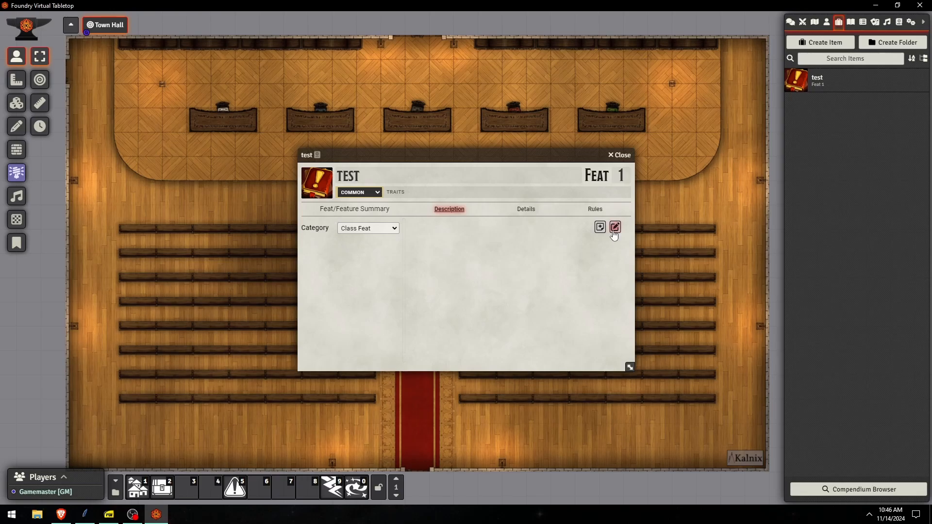
left_click(615, 227)
type("@Damage")
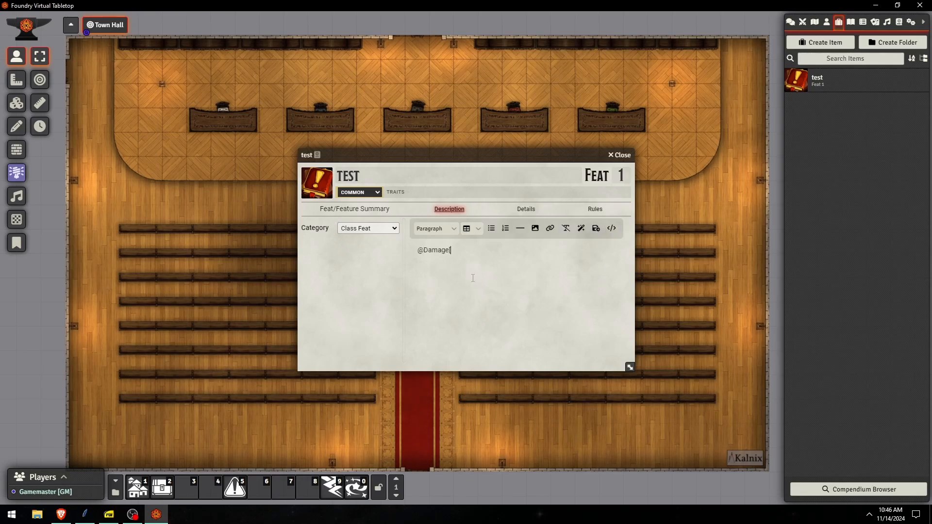
type("[1d6")
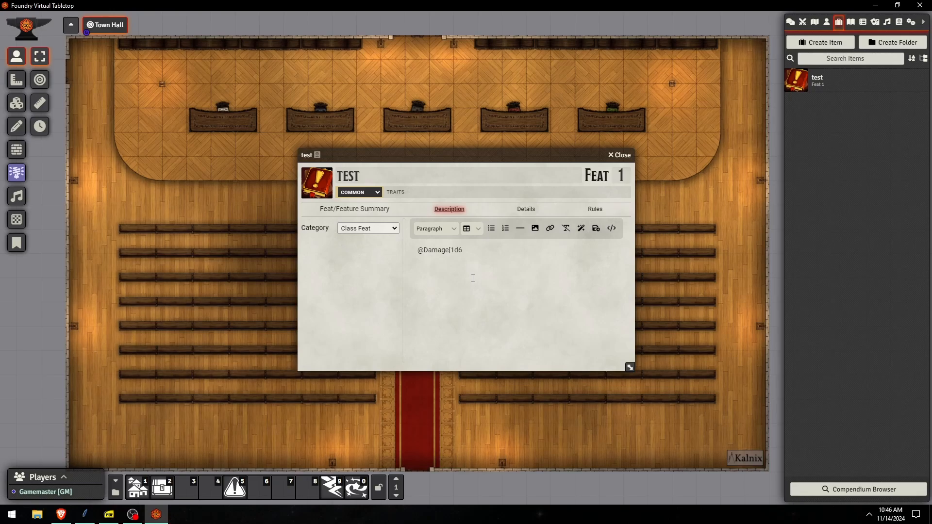
type("[acid")
left_click(596, 228)
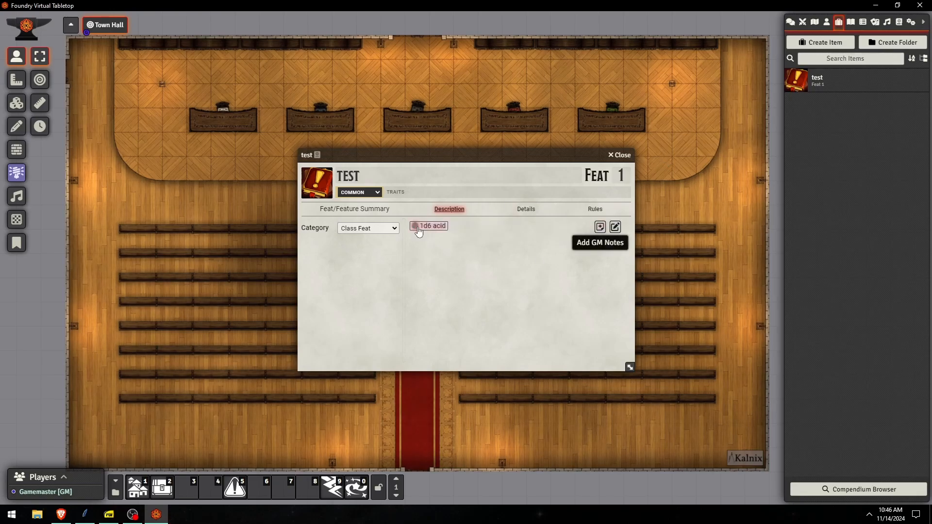
left_click(615, 227)
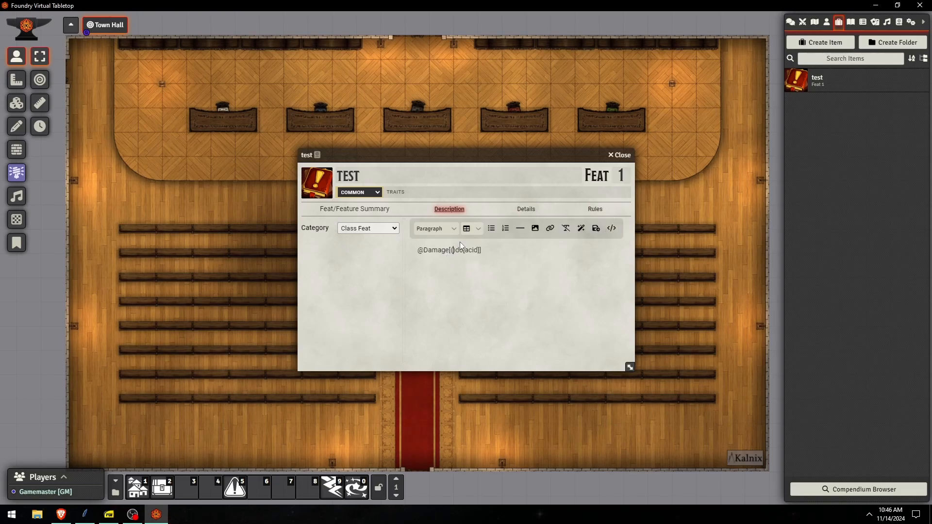
type("@actor.lev")
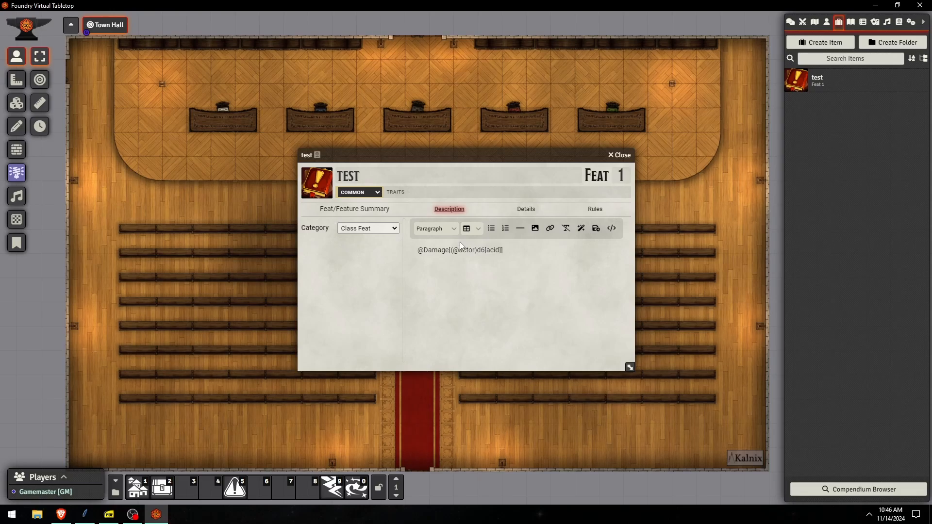
type("el")
left_click(595, 229)
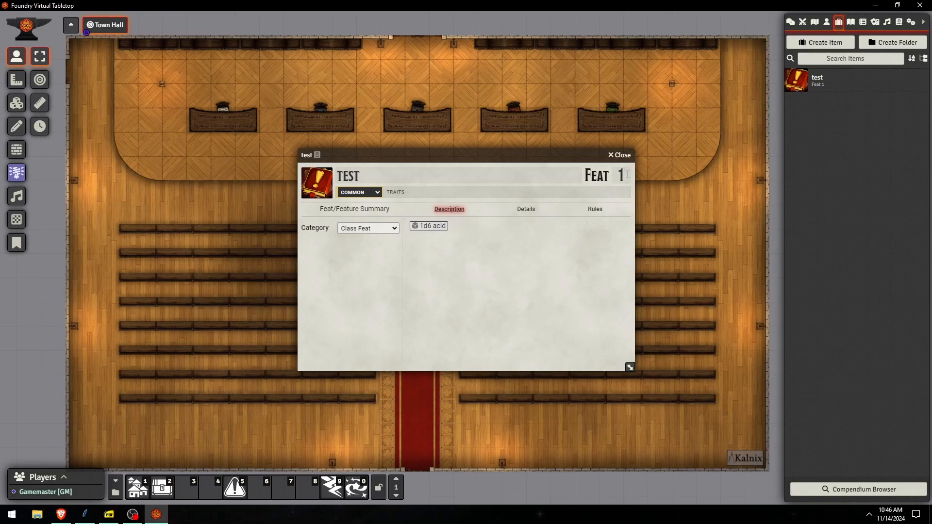
Set the feat's level to 5 to test the damage scaling, and set it back to 1.
left_click_drag(627, 173, 600, 177)
type("5")
left_click(555, 252)
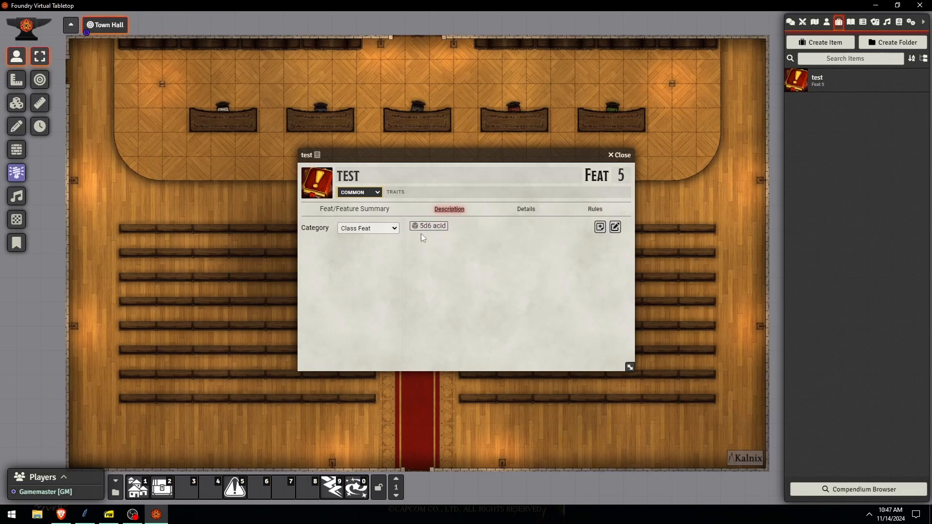
left_click(620, 175)
type("1")
left_click(563, 250)
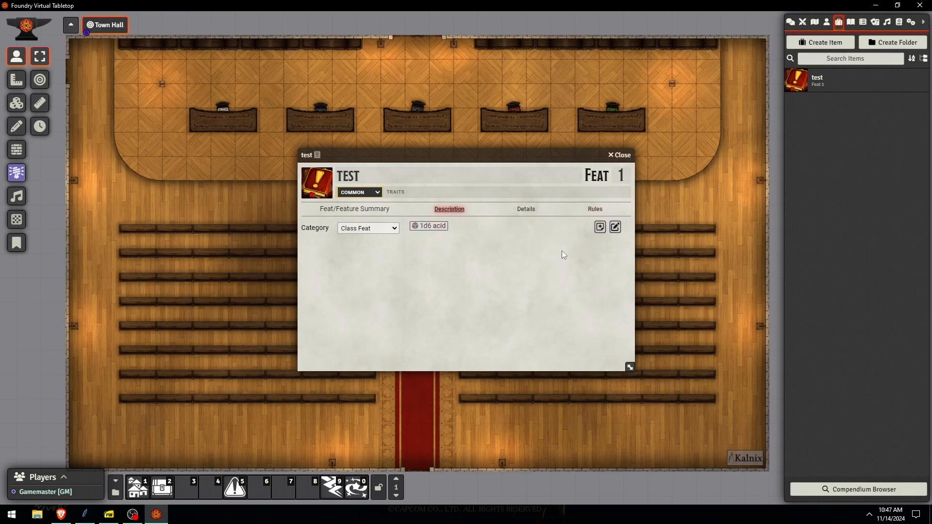
Add a second damage part, 5[fire], after the acid part in the description formula and save.
left_click(614, 227)
left_click(523, 249)
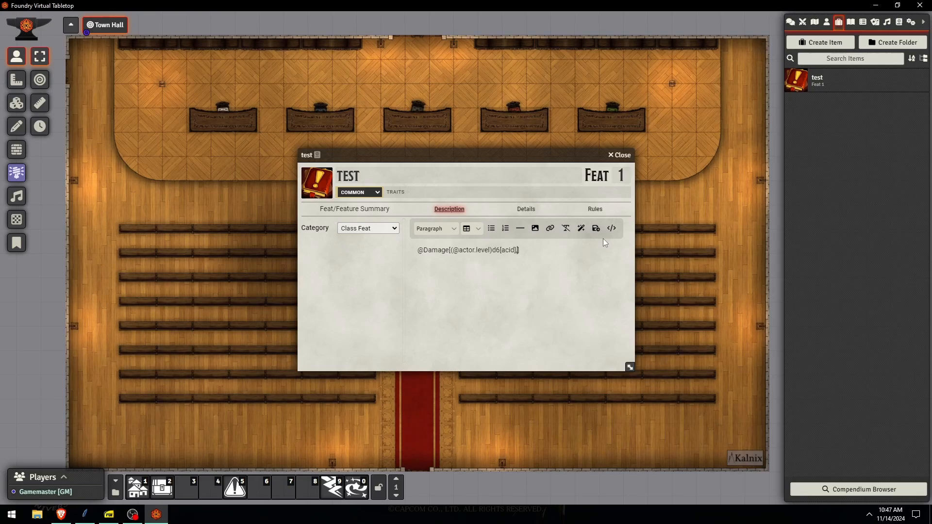
type(",5[fire")
left_click(596, 228)
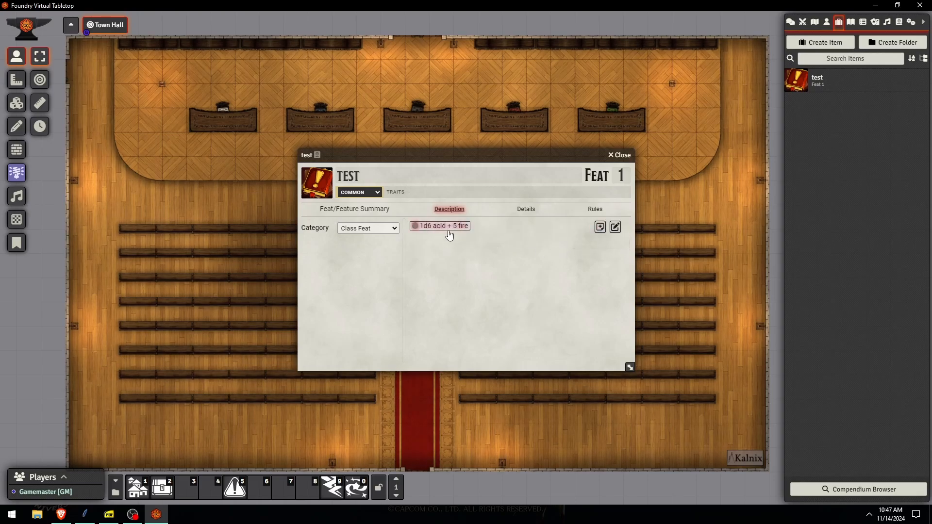
Add the custom label {1d6 acid damage per level and 5 fire} to the damage link and save the description.
left_click(616, 228)
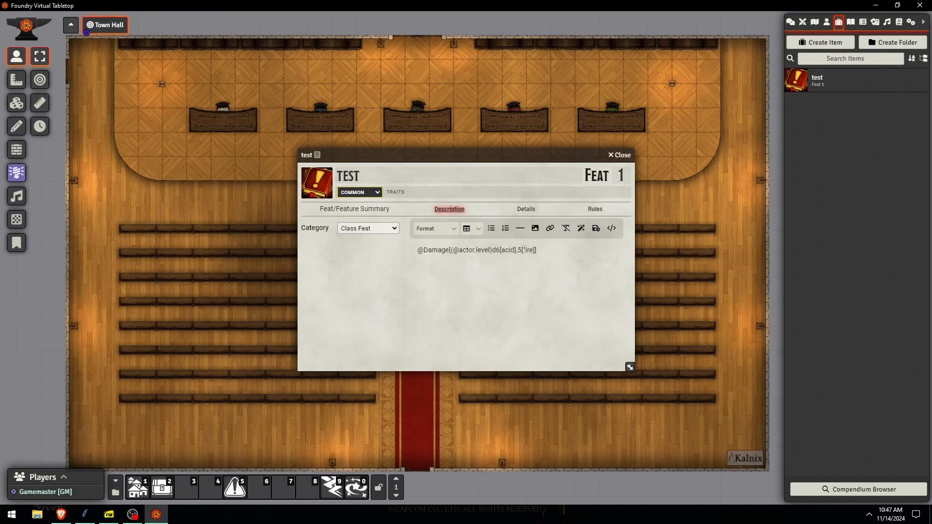
left_click(544, 250)
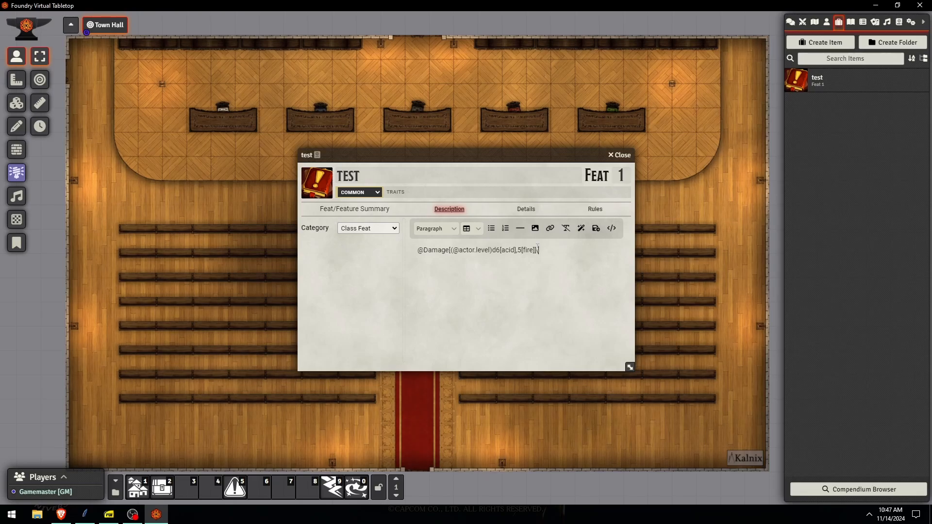
type("1d6 acid damage per level ")
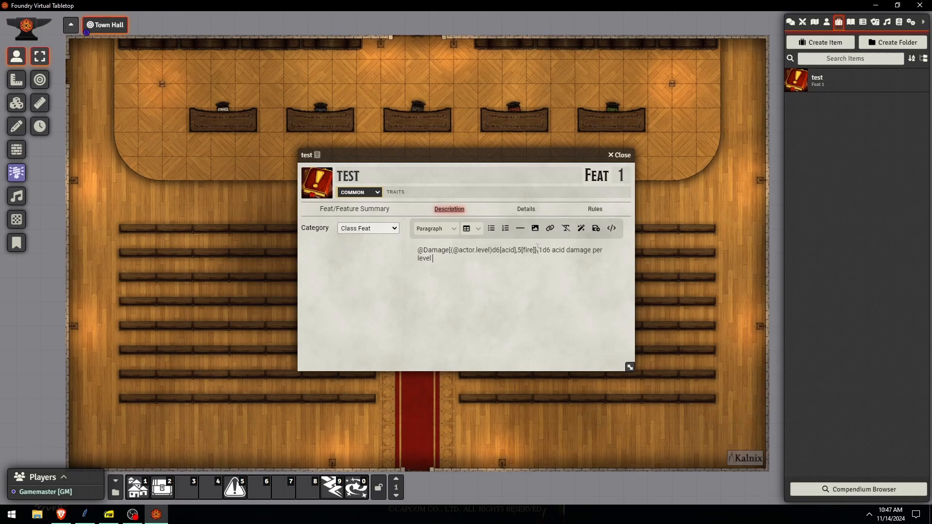
type("and 5 fire}")
left_click(594, 234)
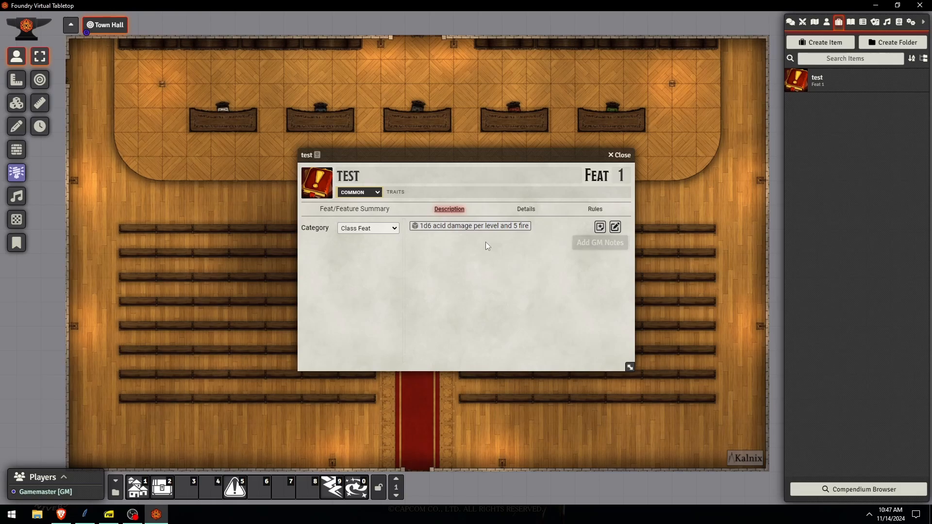
Check the labelled link's underlying formula with the feat at level 5, and restore the level to 1.
mouse_move(459, 231)
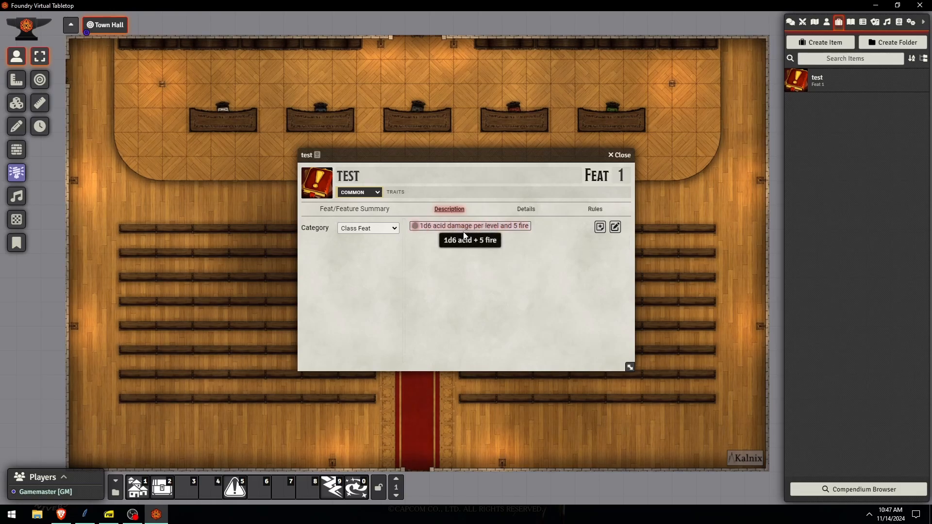
left_click(621, 174)
key("Return")
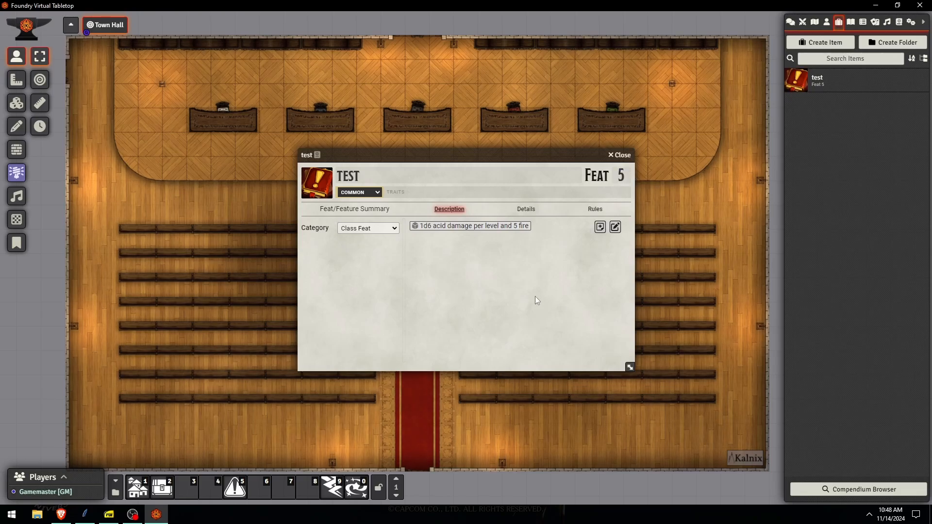
left_click(621, 175)
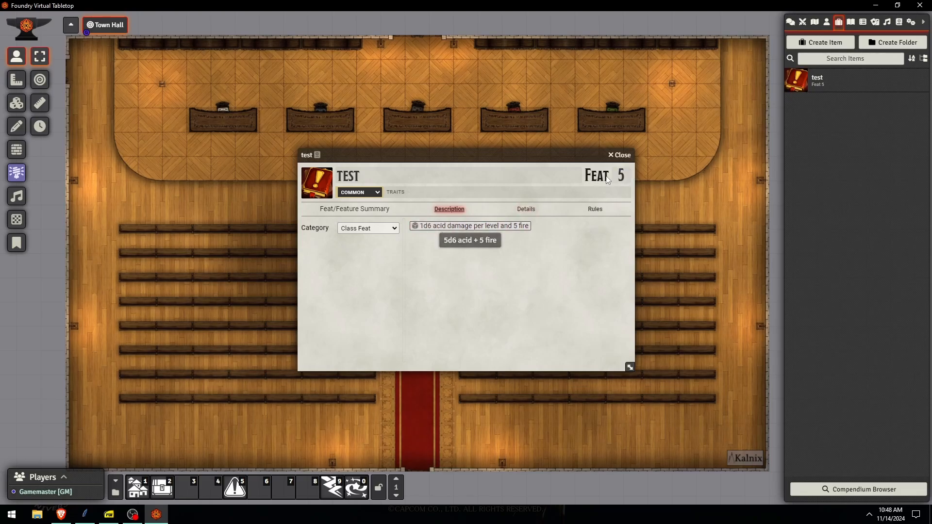
type("1")
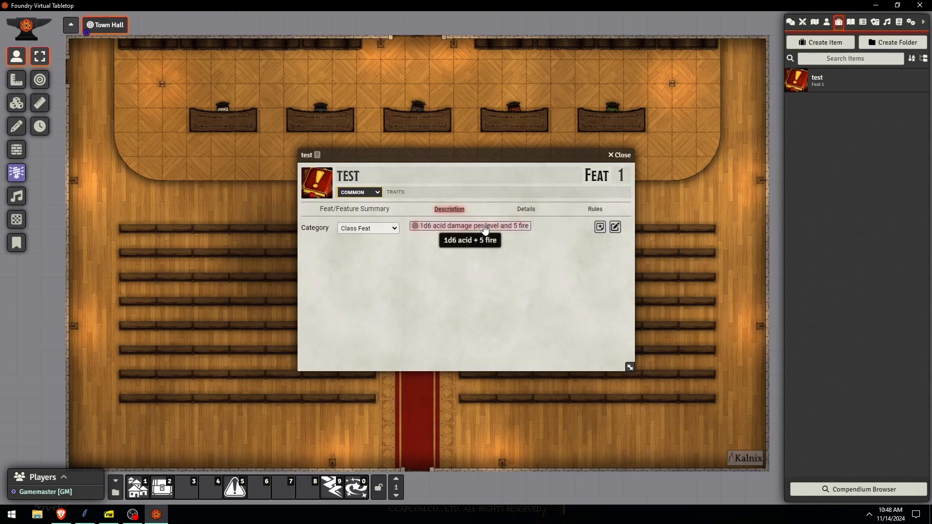
Delete the custom label in curly braces from the damage link and save the description.
left_click(615, 227)
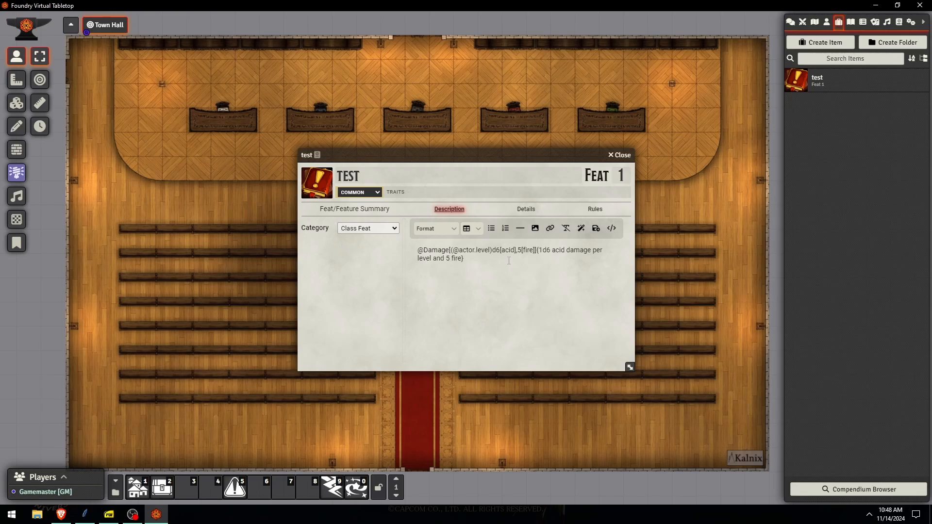
left_click_drag(508, 261, 539, 249)
key("BackSpace")
left_click(596, 228)
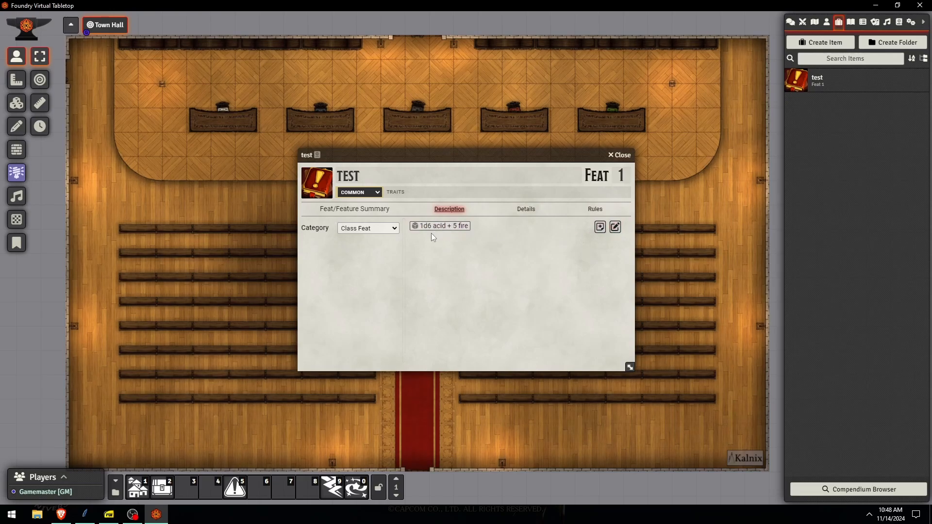
Change the fire part to 1d6+5[fire], save, and roll the damage link to inspect its chat card.
left_click(612, 228)
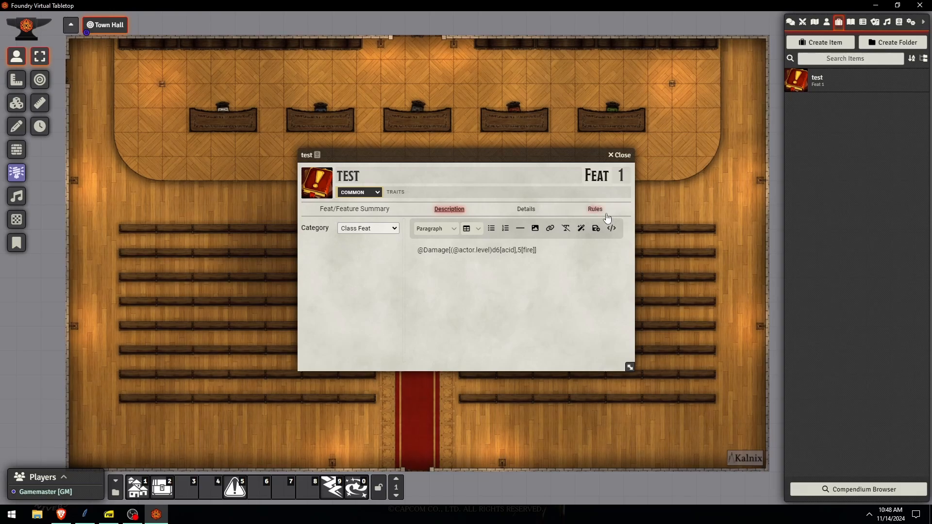
type("1d6")
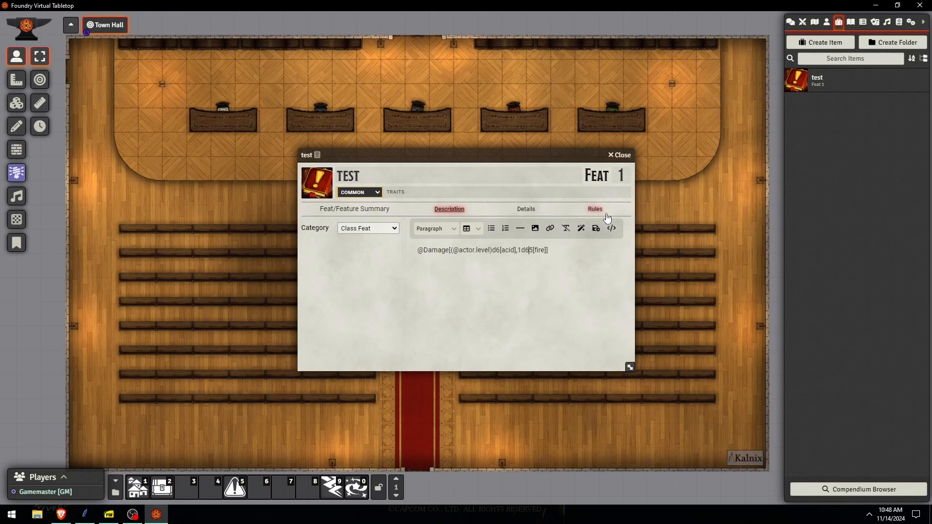
type("+")
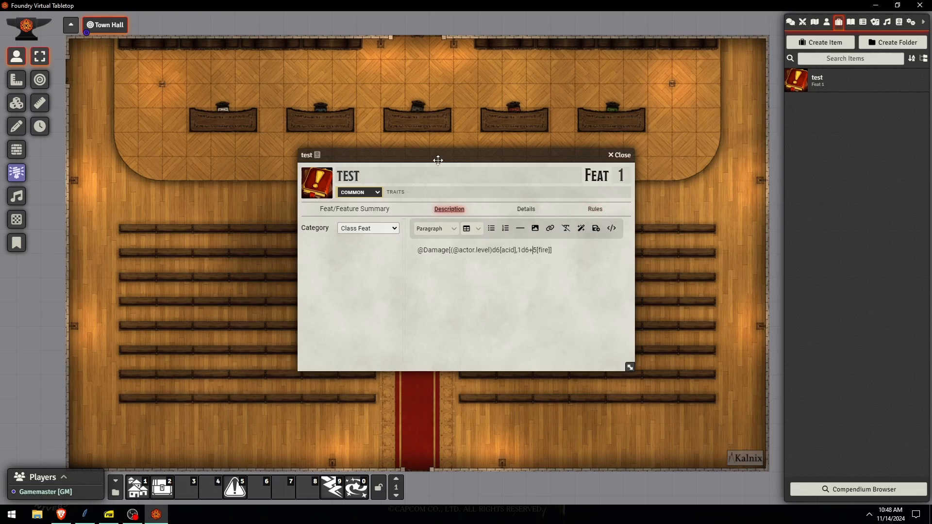
left_click(596, 228)
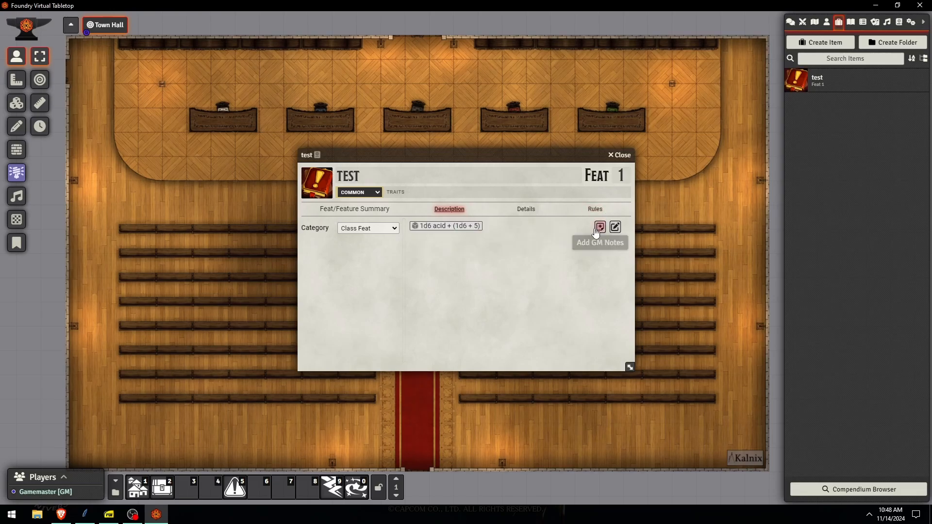
left_click(467, 227)
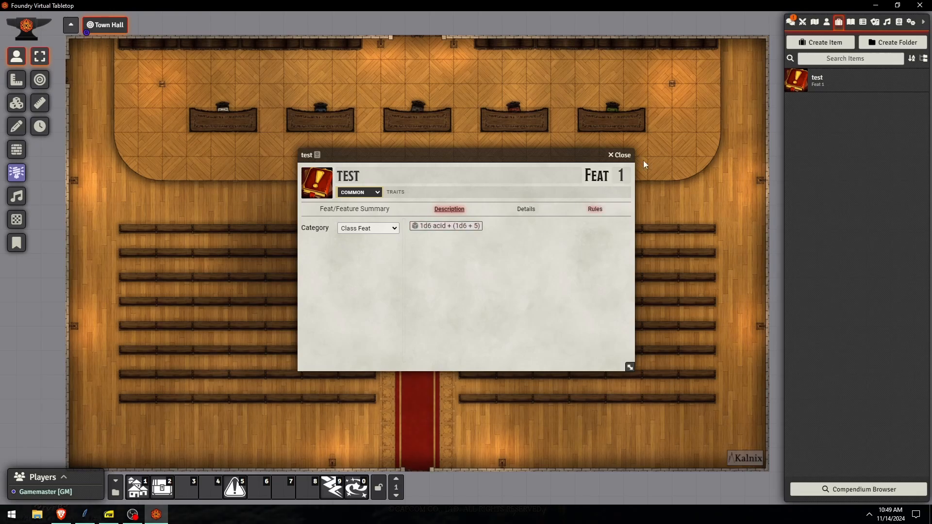
left_click(793, 22)
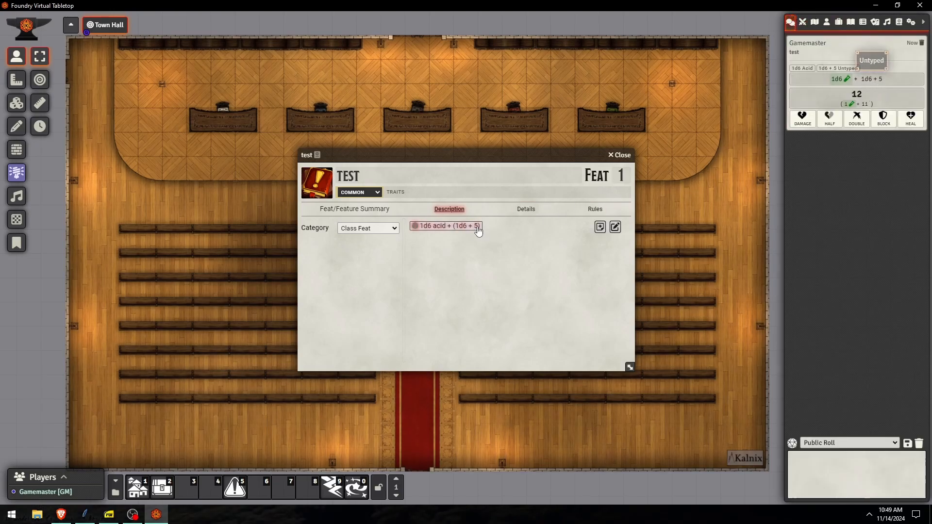
Enclose the fire formula in parentheses as (1d6+5)[fire], save the description, and roll the damage again.
left_click(623, 226)
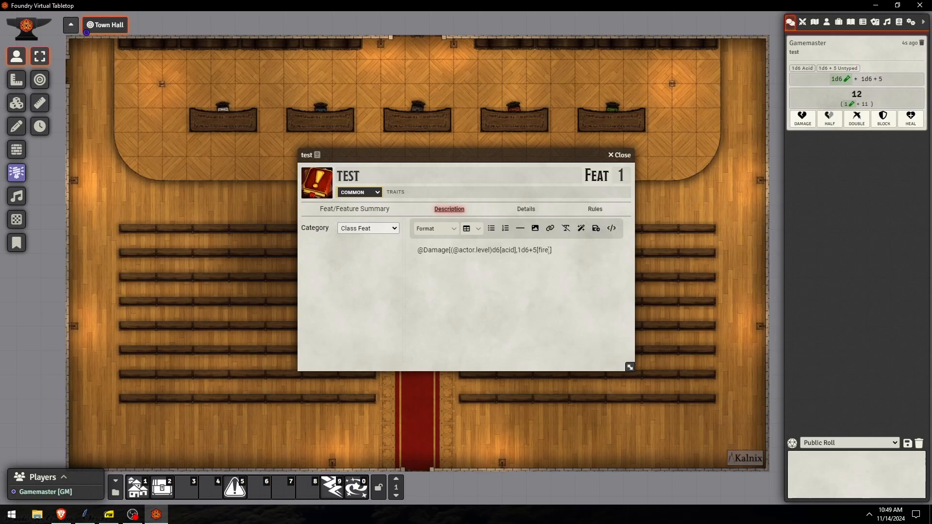
left_click(549, 250)
key("shift+Left")
key("shift+Left")
key("shift+Left")
key("shift+Left")
key("shift+Left")
key("shift+Left")
left_click(544, 249)
type(",(")
key("Right")
type(")")
left_click(596, 228)
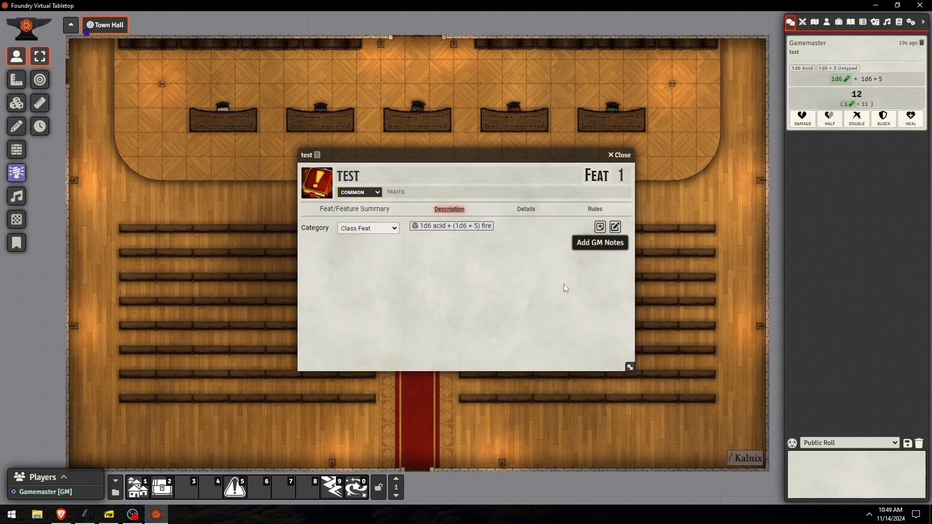
left_click(450, 226)
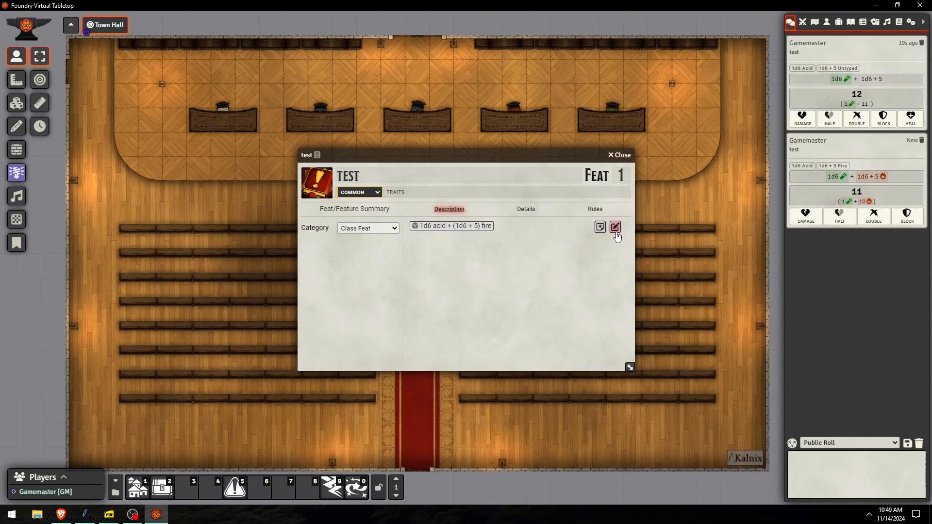
Add the persistent category to the fire damage as [fire,persistent], save the description, and roll the damage link.
left_click(614, 227)
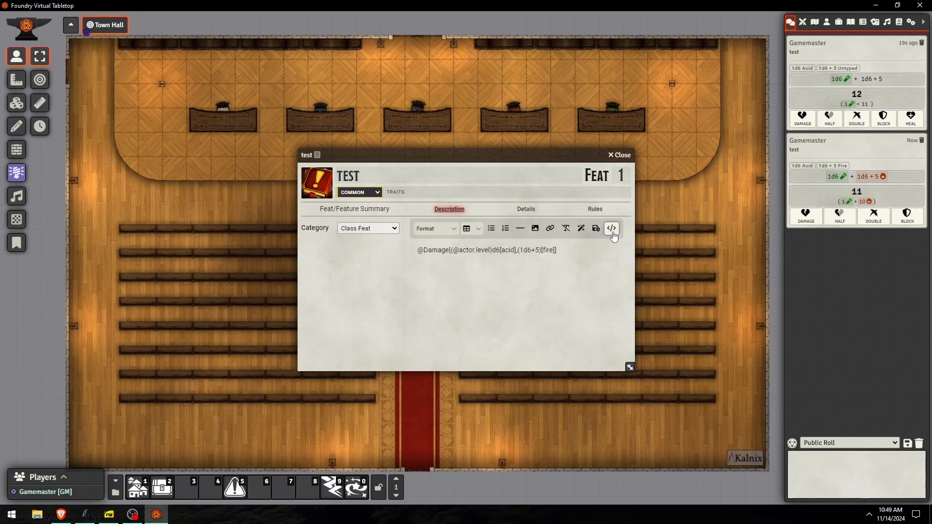
left_click_drag(518, 251, 555, 249)
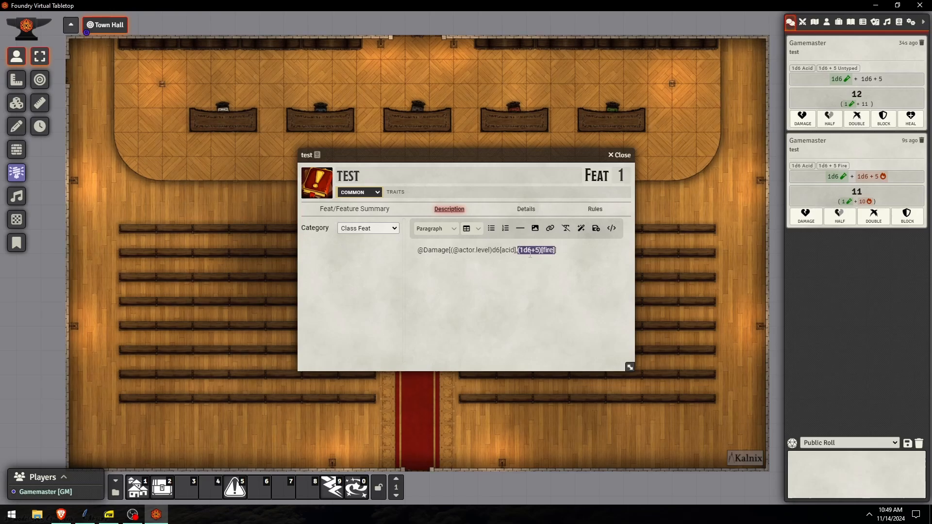
left_click(554, 254)
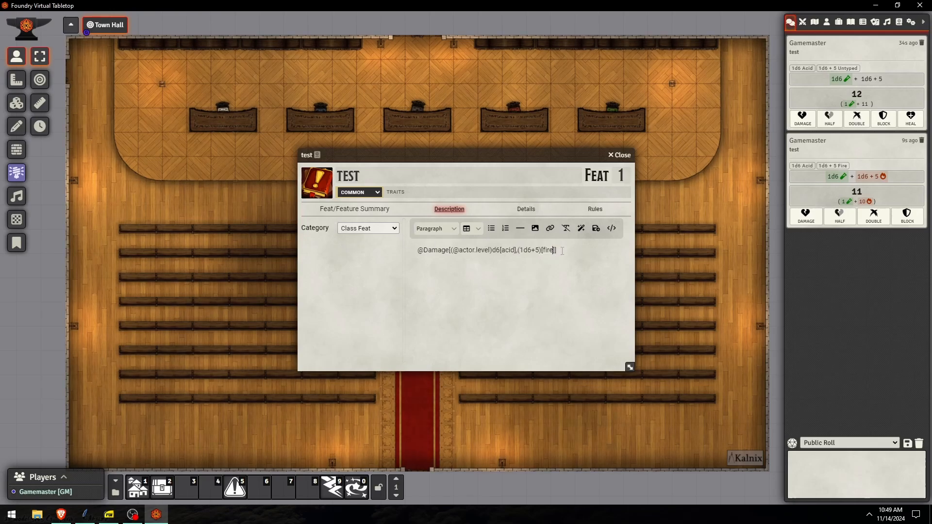
type(",persiste")
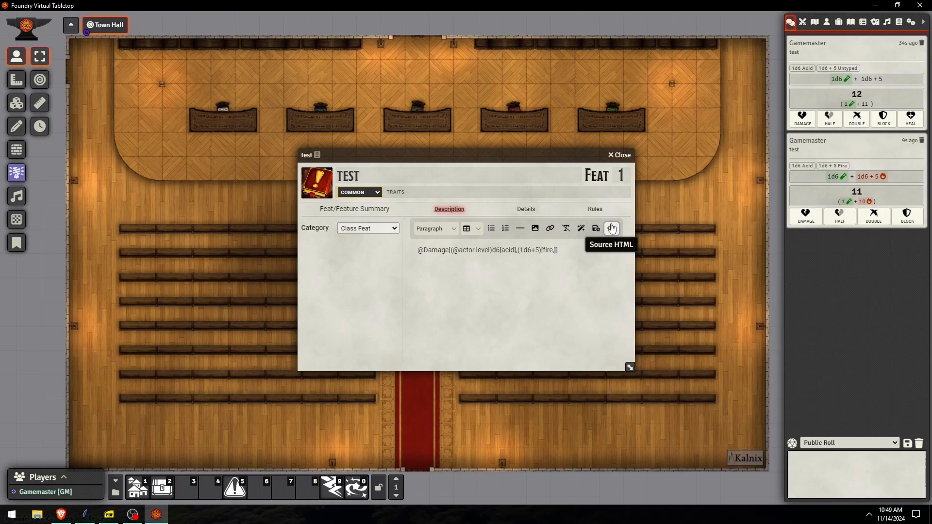
type("nt")
left_click(596, 229)
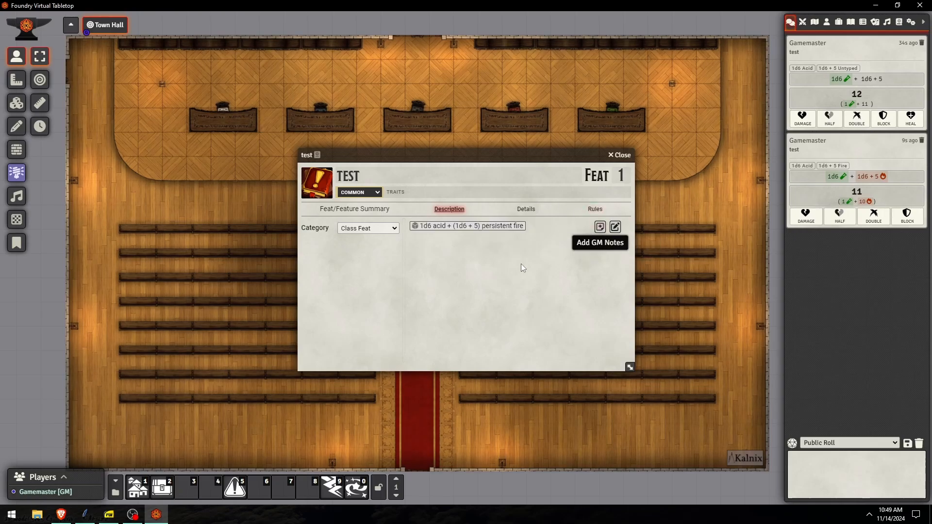
left_click(497, 227)
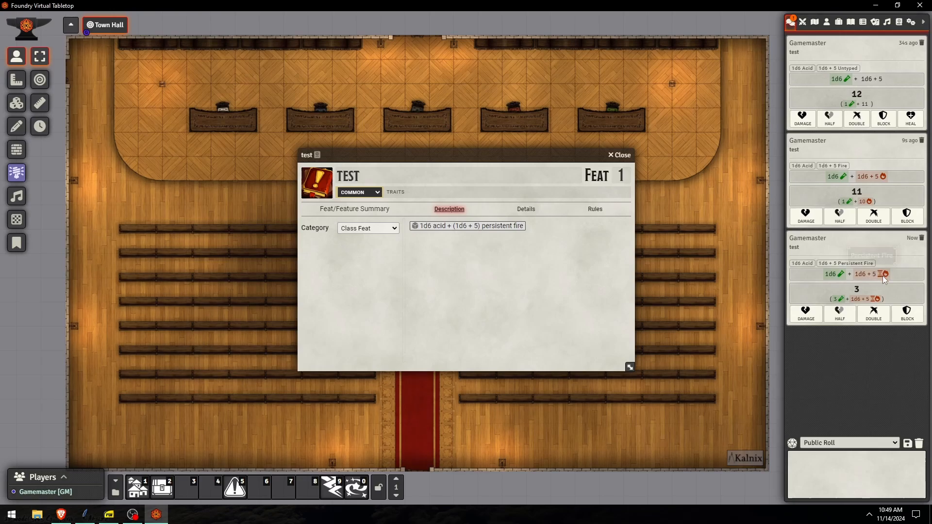
Replace the persistent category with an |options:area-damage parameter after the fire damage, save the description, and roll the damage.
left_click(616, 229)
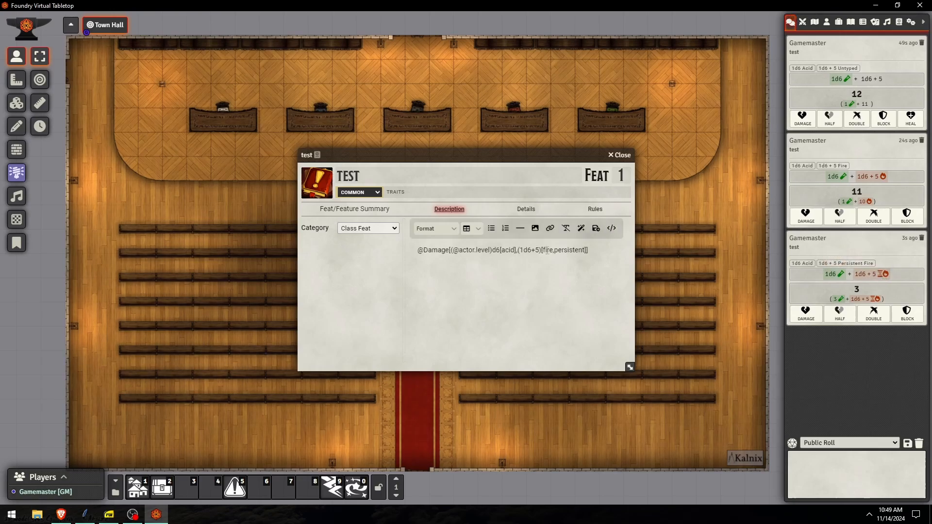
double_click(567, 249)
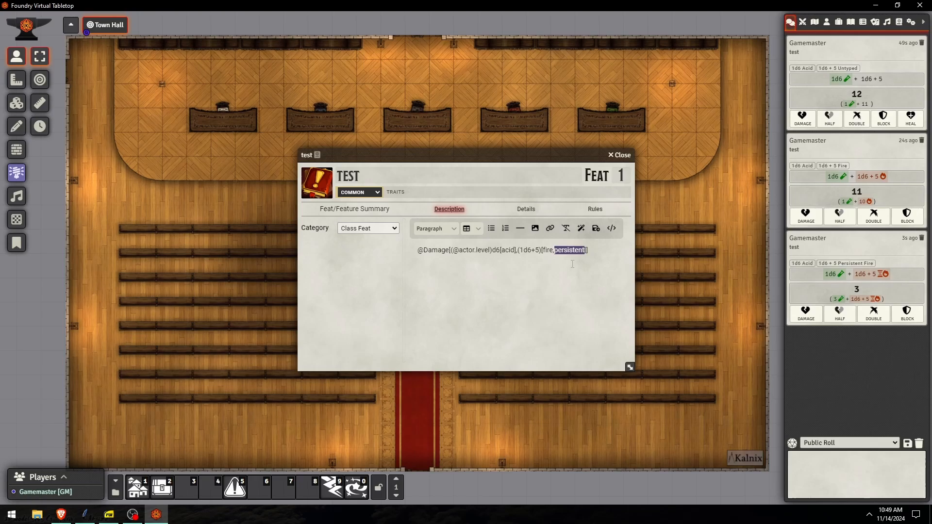
key("BackSpace")
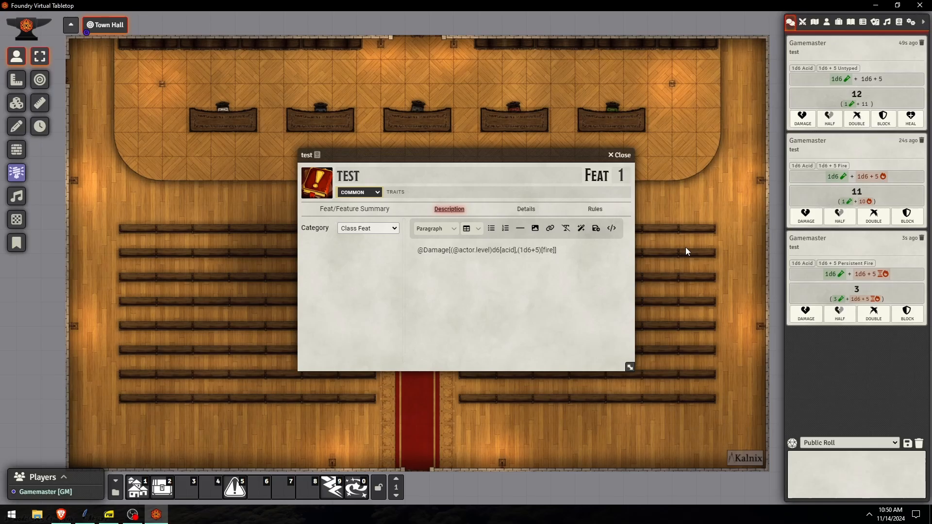
type("|options:")
type("area-damage")
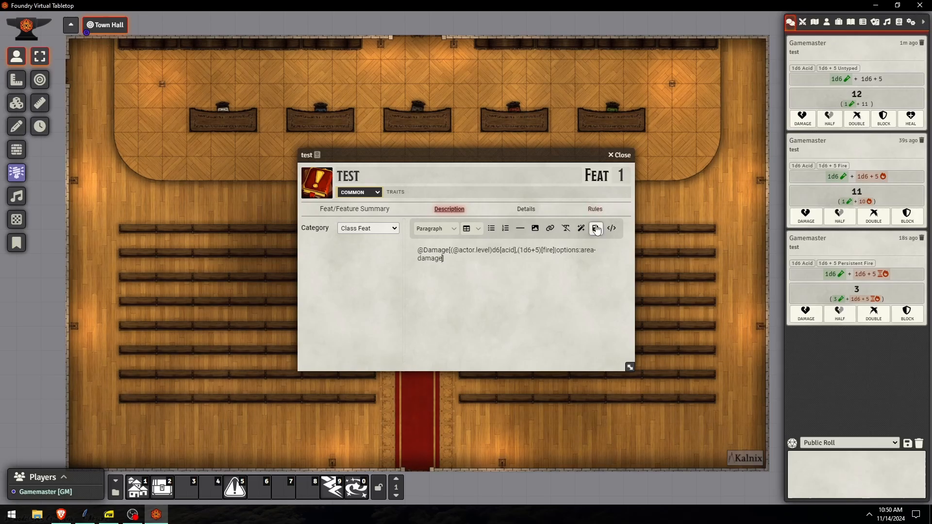
left_click(596, 229)
left_click(473, 227)
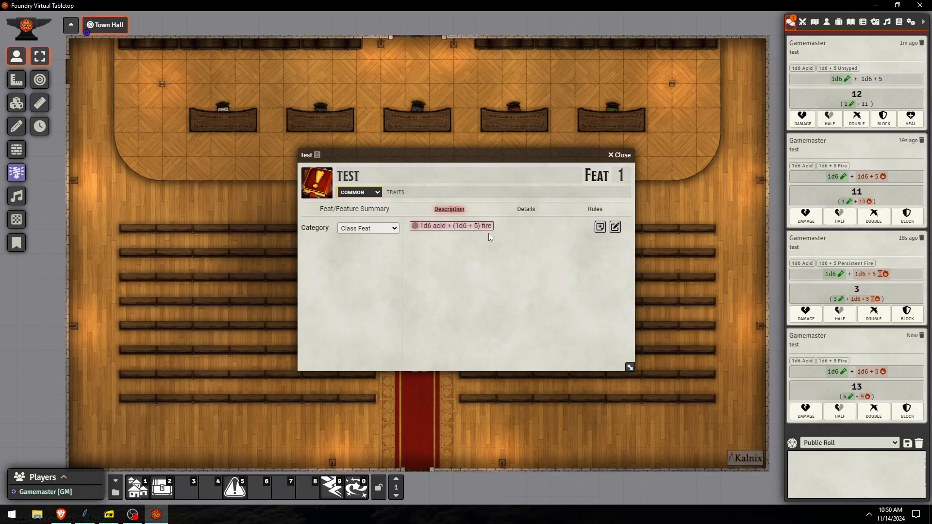
Inspect the latest damage roll for the area-damage roll option, and close the Roll Inspector.
right_click(834, 380)
left_click(807, 320)
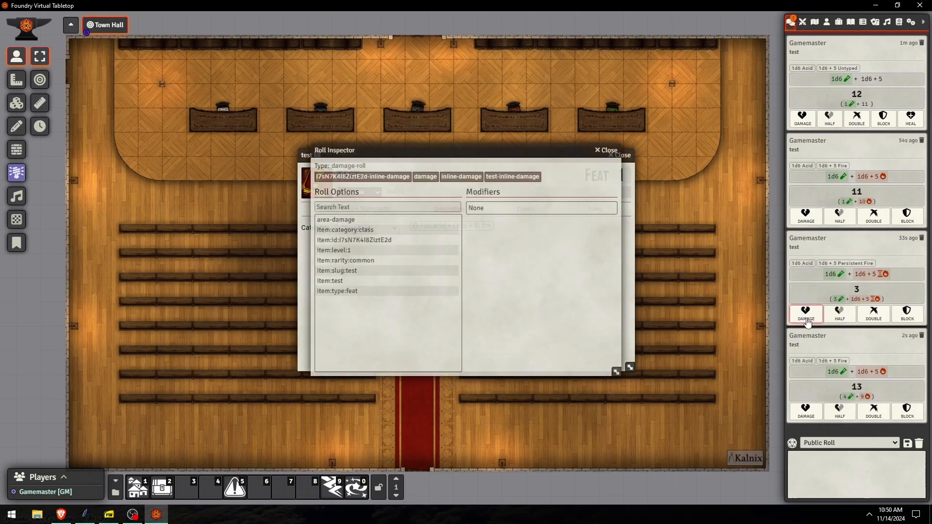
left_click_drag(356, 219, 314, 223)
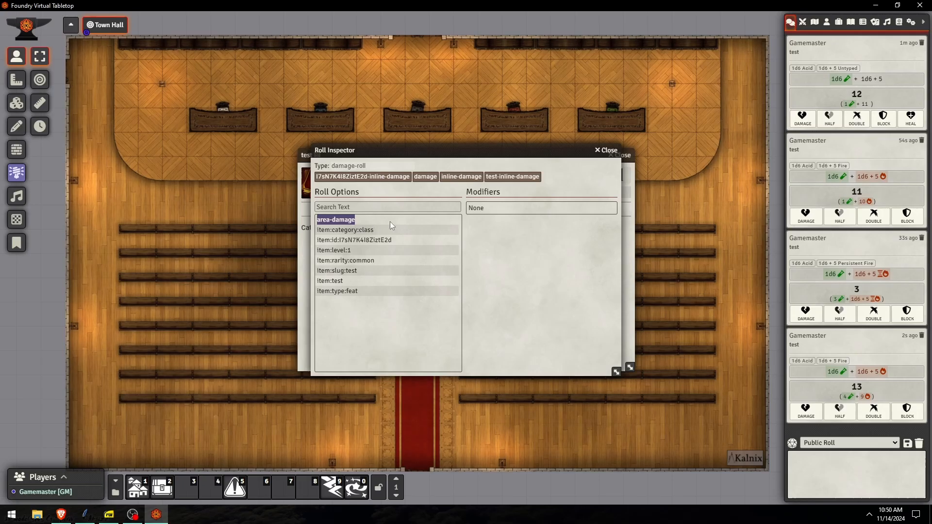
left_click(607, 150)
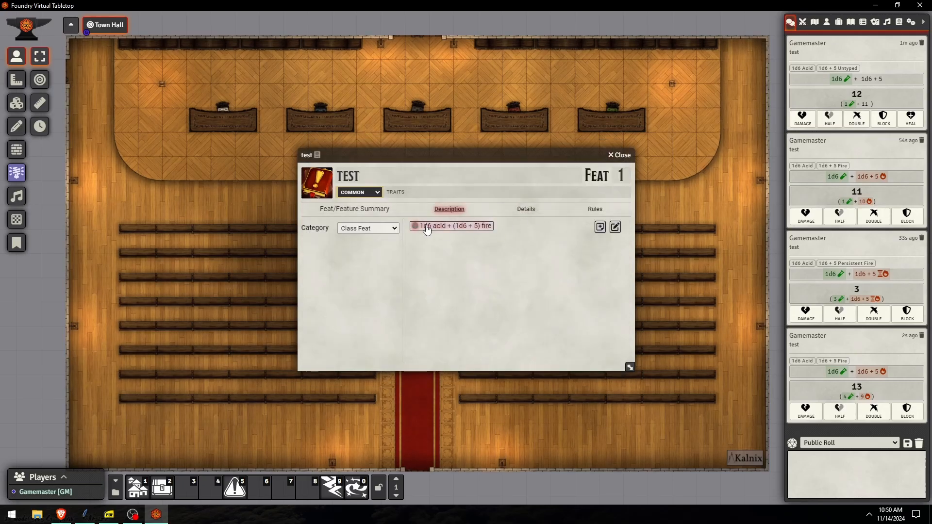
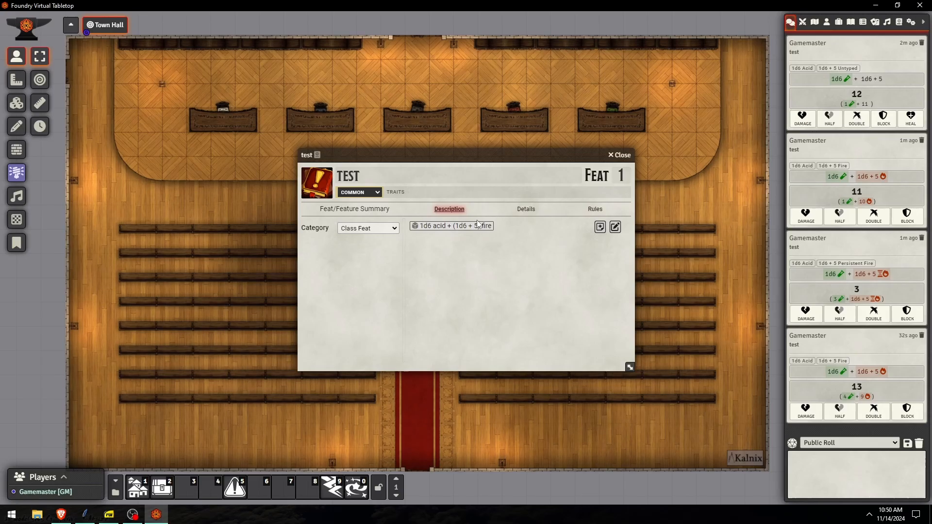
Append |traits:death after the area-damage option in the damage formula, save the description, and roll the damage link.
left_click(615, 228)
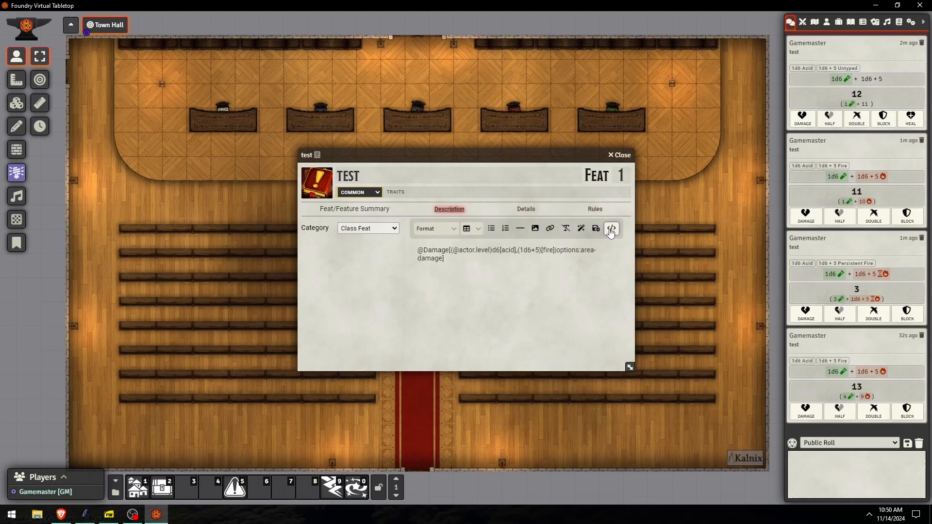
left_click(559, 249)
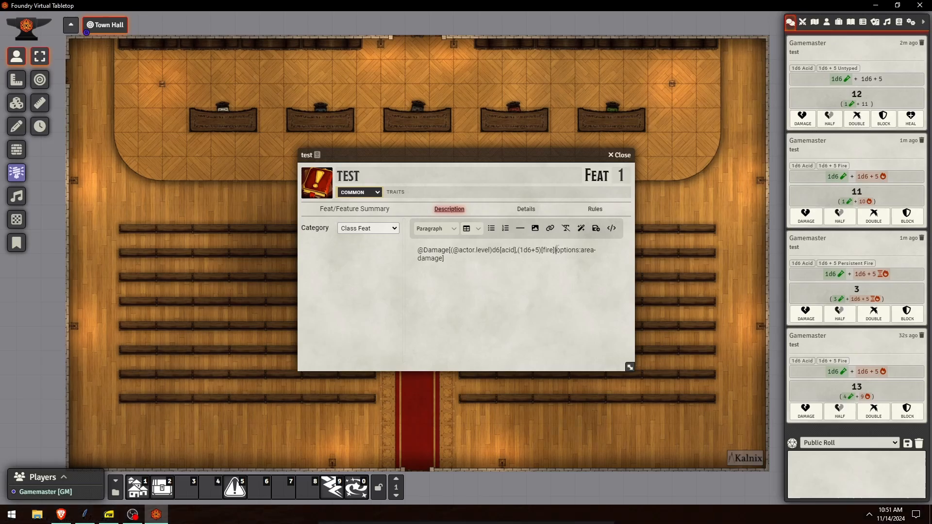
key("Down")
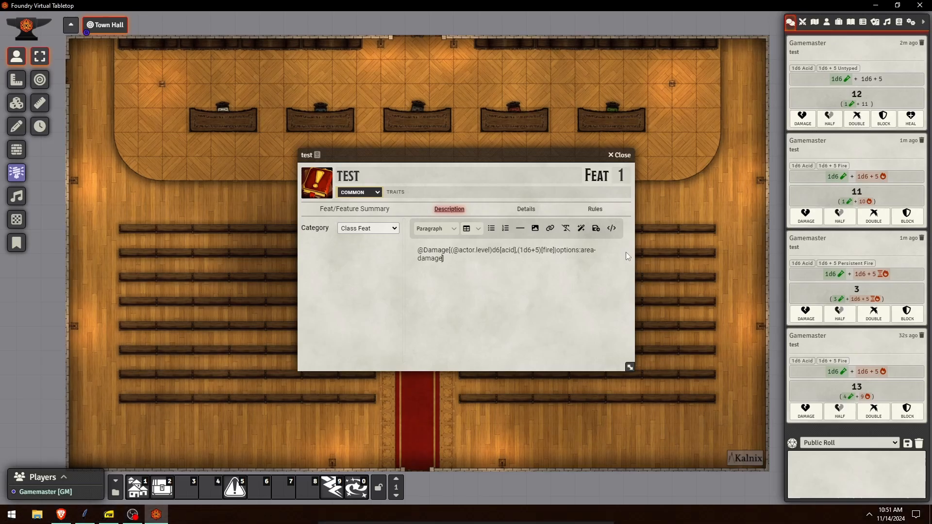
type("|trait")
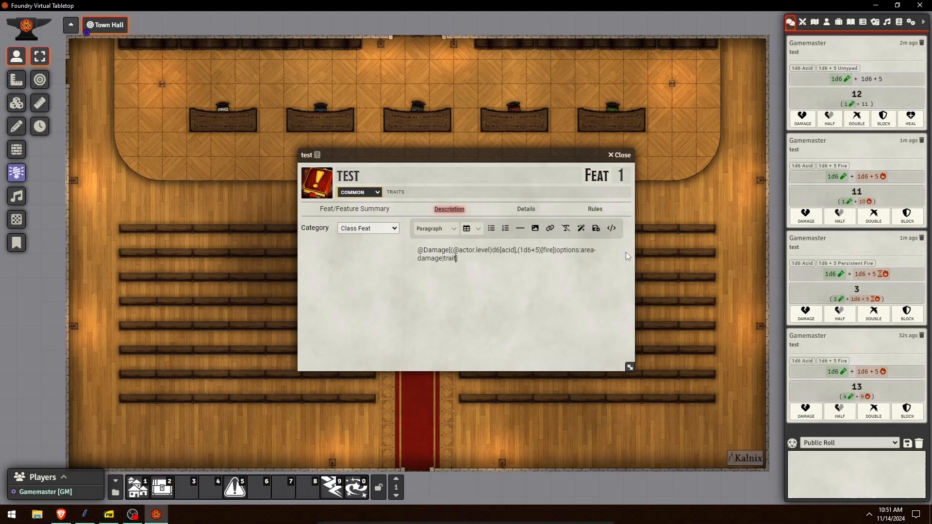
type("s:death")
left_click(595, 231)
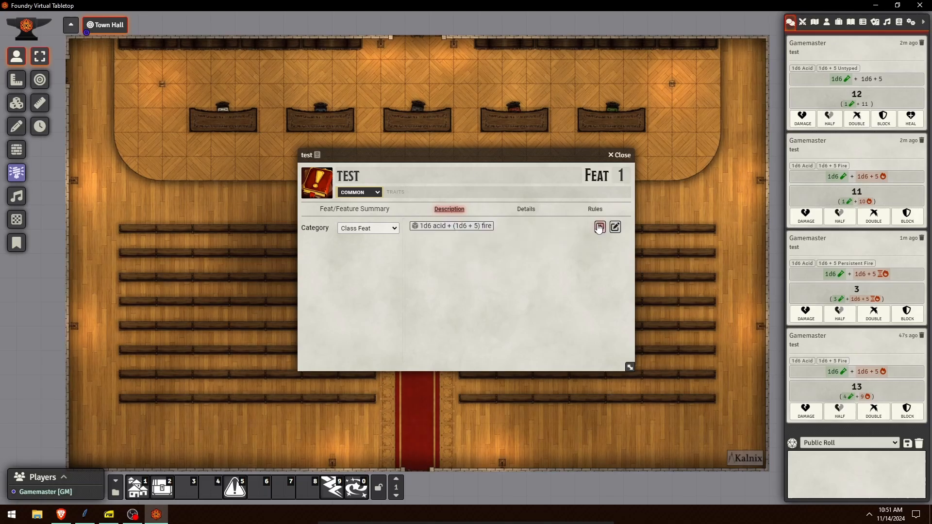
left_click(448, 227)
right_click(801, 359)
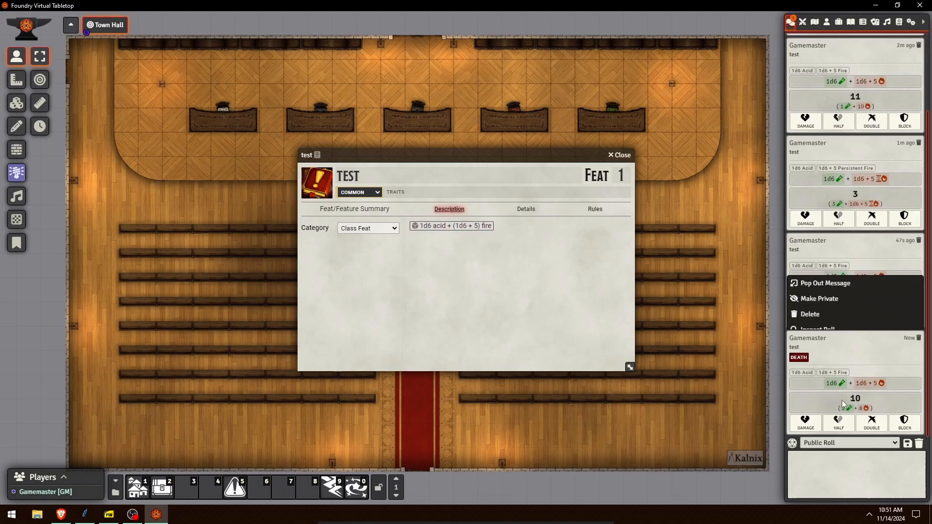
left_click(803, 364)
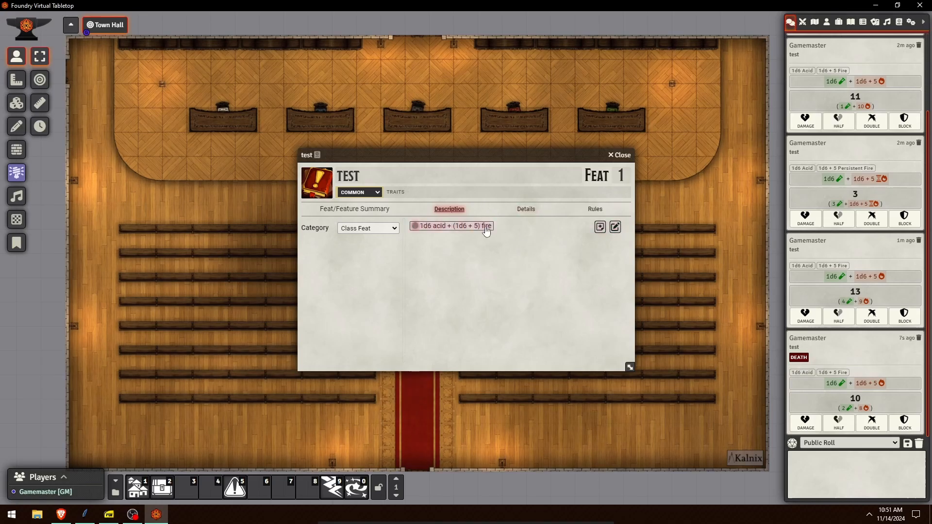
left_click(60, 518)
left_click(289, 242)
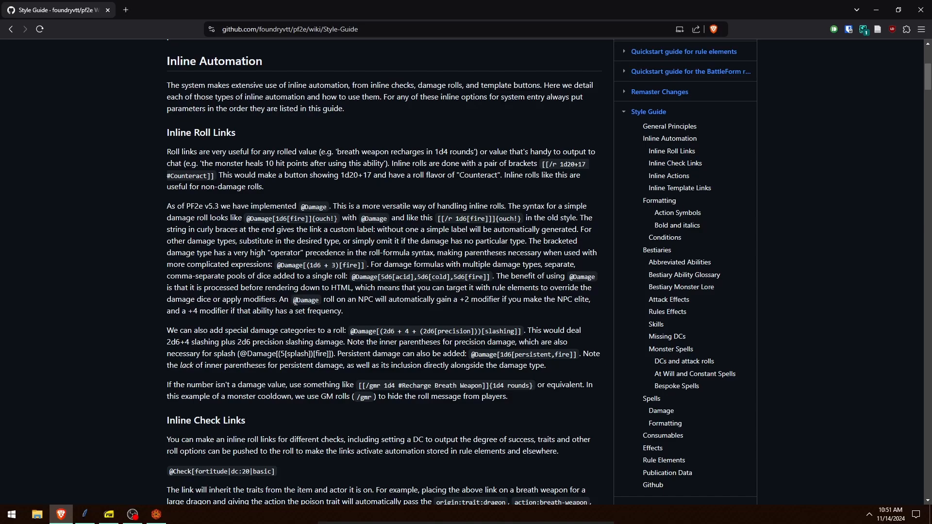
left_click_drag(291, 300, 323, 300)
left_click(325, 358)
scroll(314, 349, "down", 1)
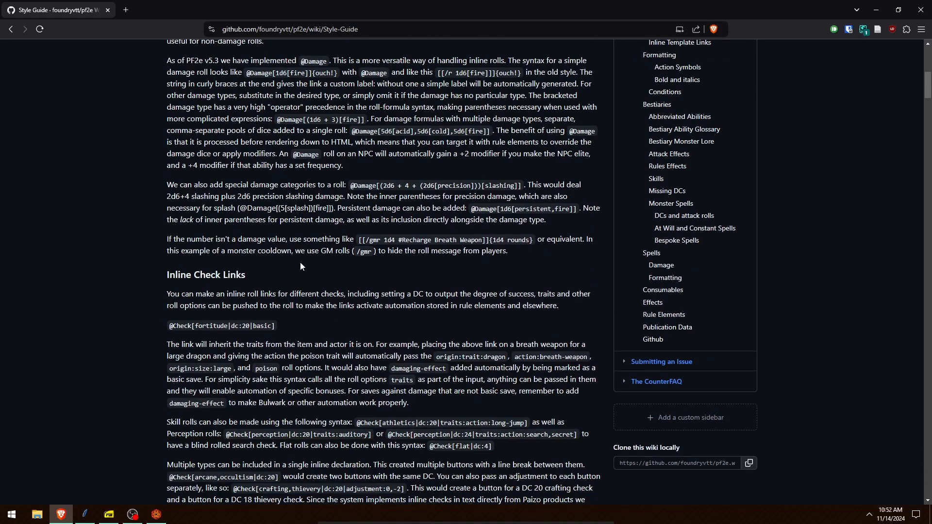
scroll(299, 262, "down", 2)
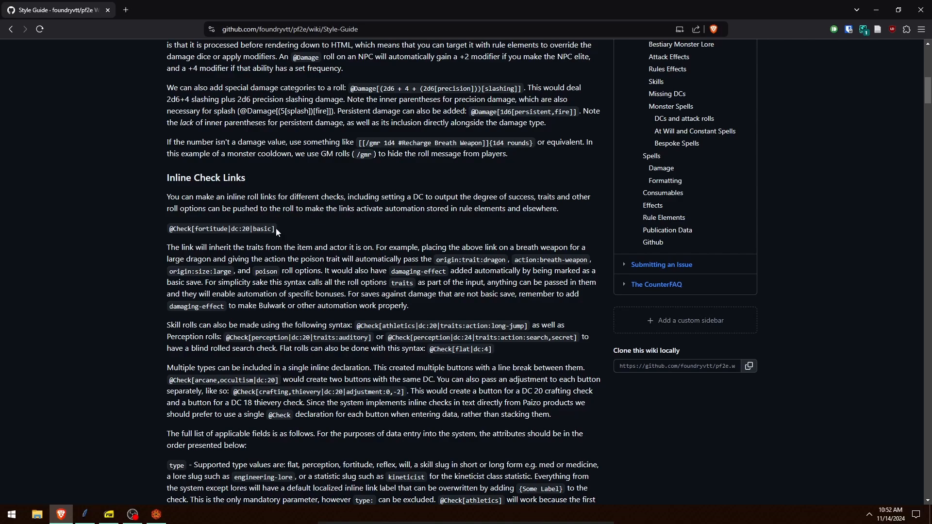
mouse_move(275, 228)
left_mouse_down()
mouse_move(171, 230)
mouse_move(275, 228)
left_mouse_up()
key("ctrl+c")
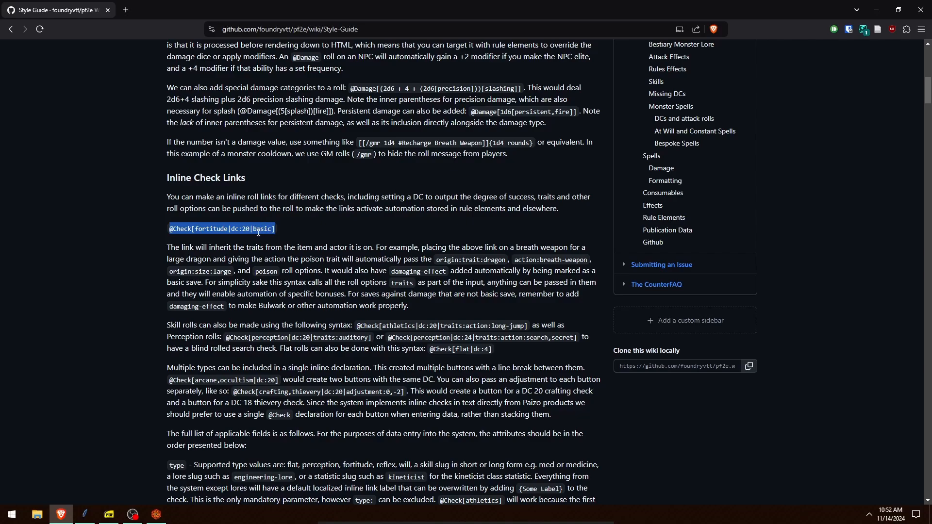
scroll(277, 254, "down", 1)
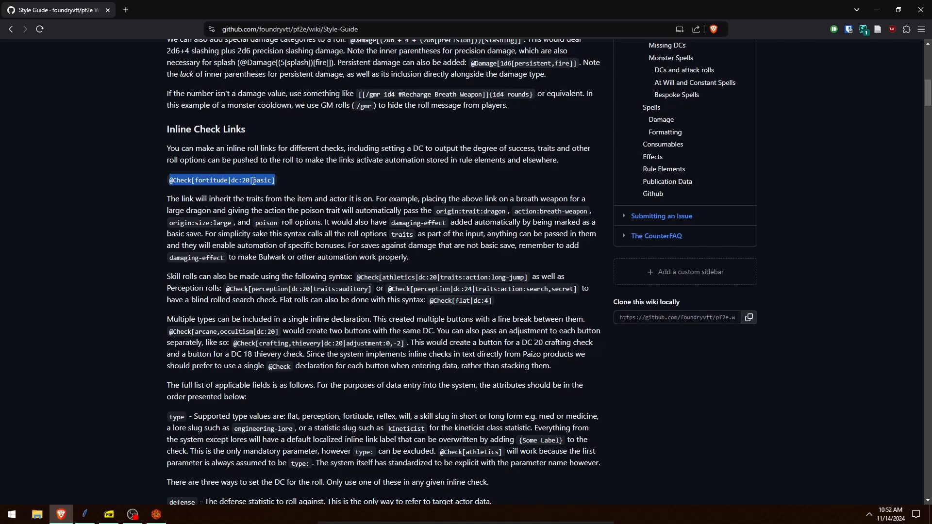
left_click(157, 518)
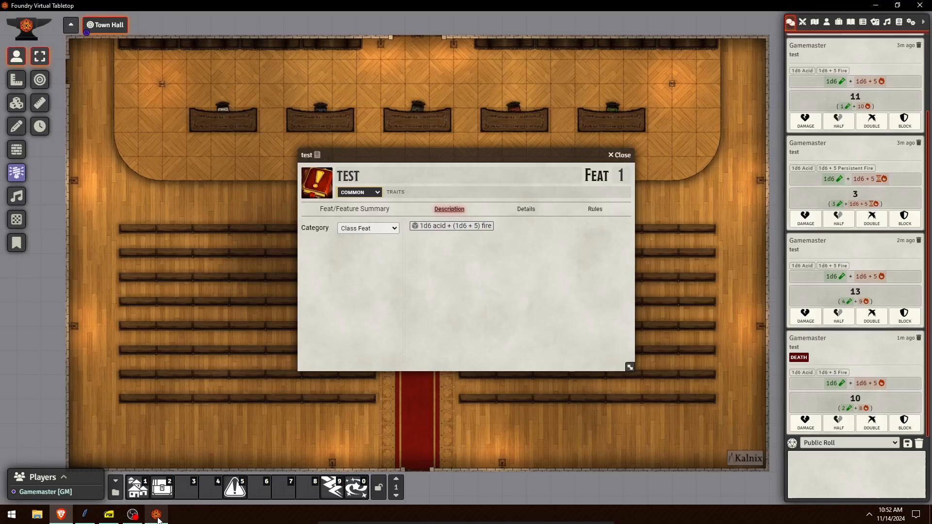
left_click(616, 226)
key("ctrl+a")
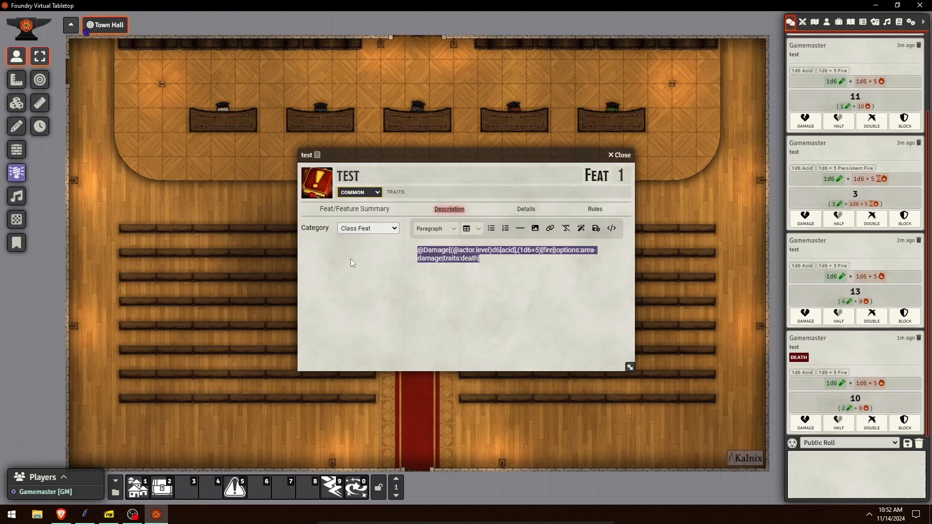
key("BackSpace")
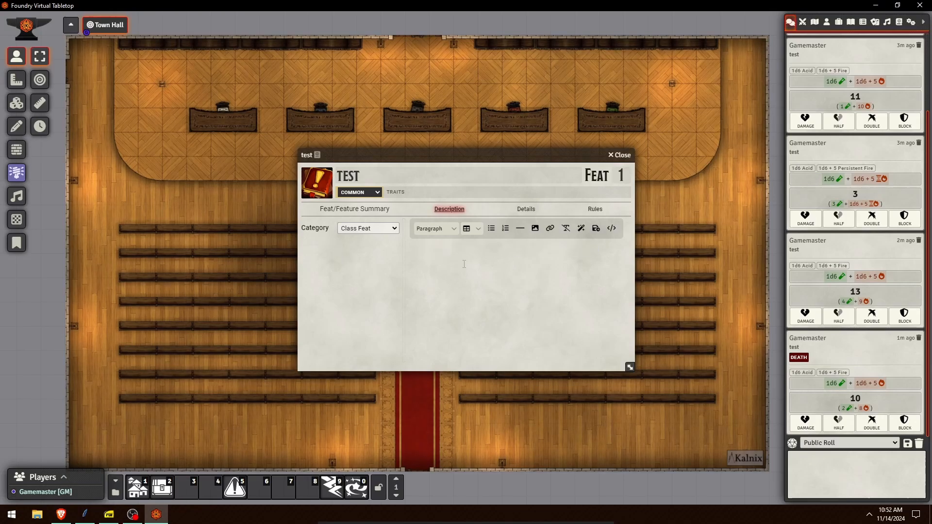
key("ctrl+v")
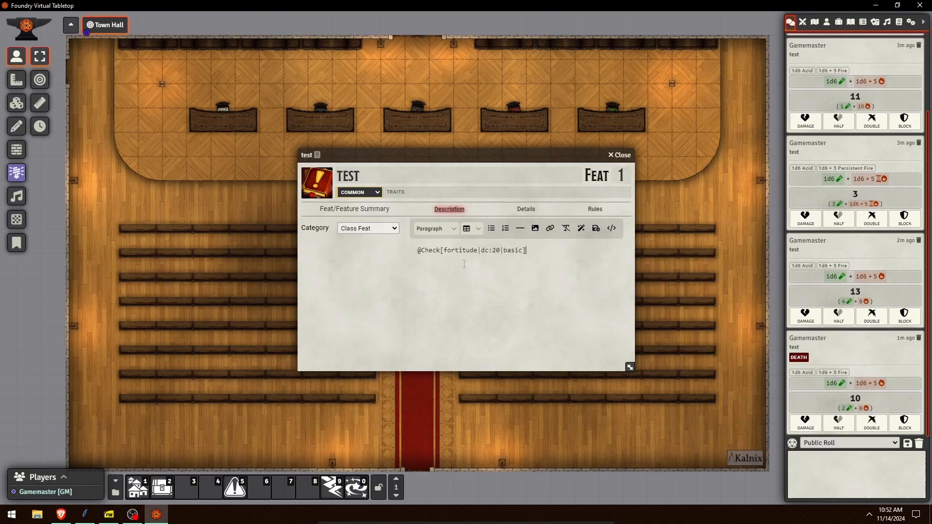
left_click(595, 229)
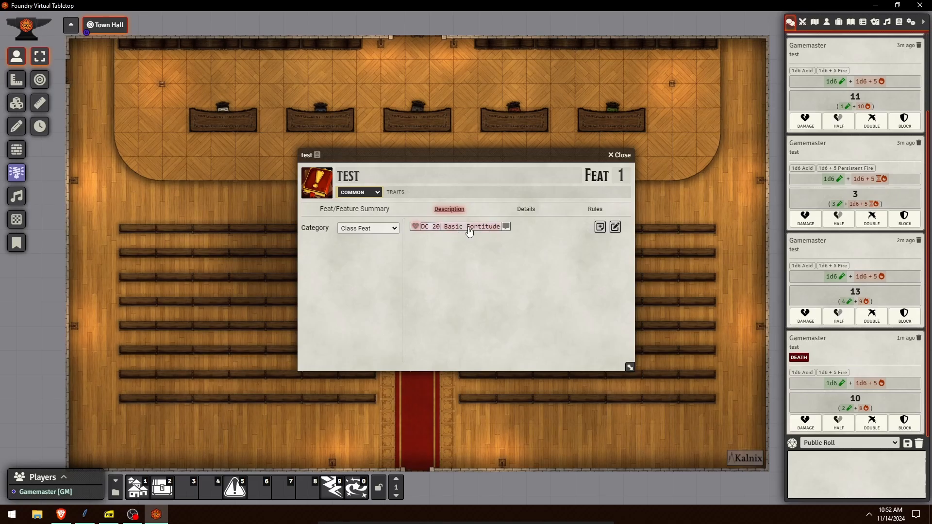
left_click(615, 227)
left_click(613, 228)
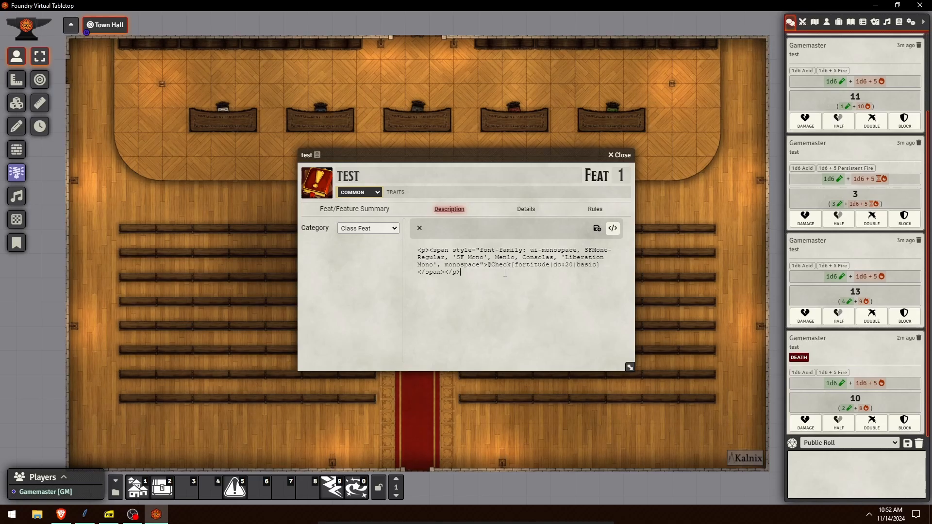
left_click(618, 231)
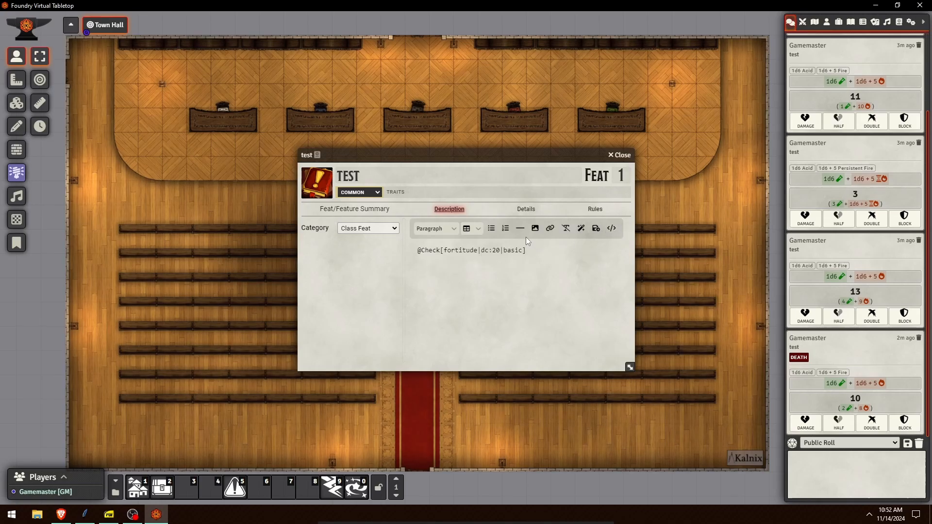
left_click(610, 230)
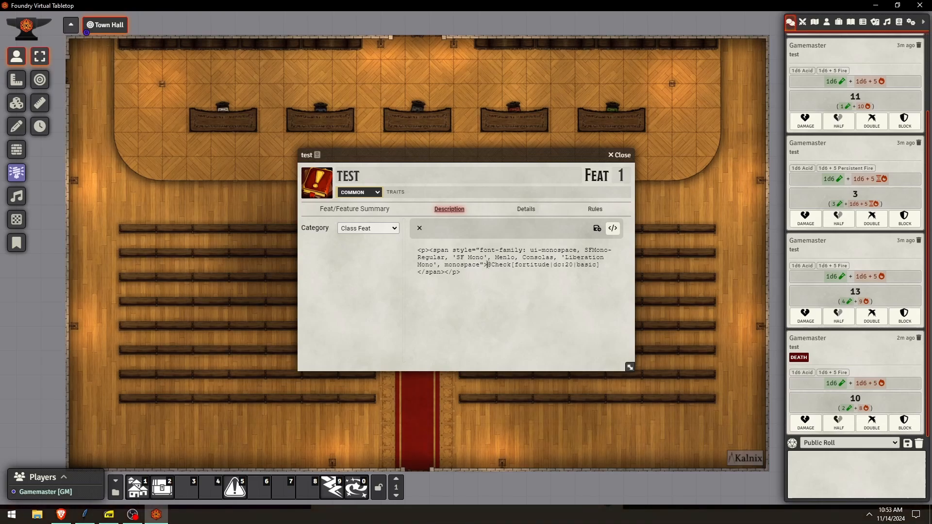
left_click_drag(488, 264, 430, 248)
key("BackSpace")
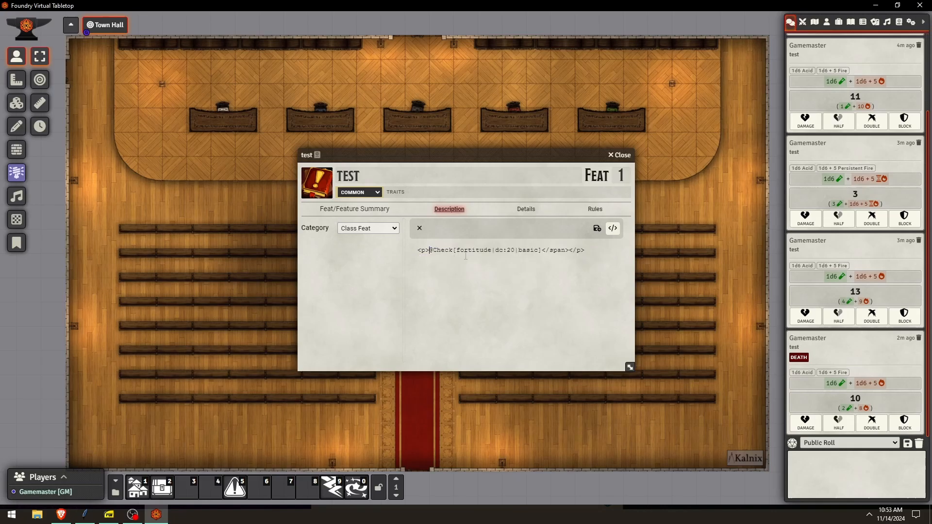
left_click_drag(569, 251, 541, 250)
key("BackSpace")
left_click(612, 228)
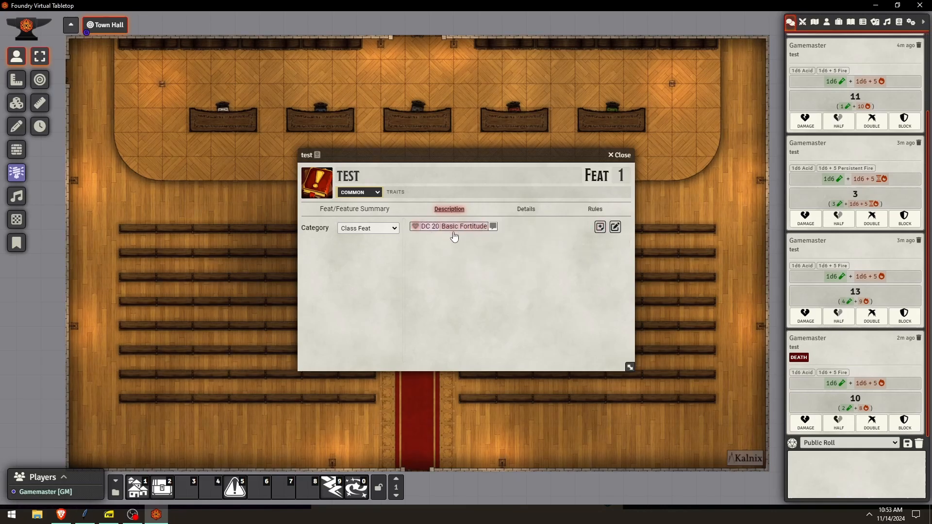
Copy the unformatted check link, restore the monospace version, paste the plain copy on a new line below it, and show the HTML source.
left_click(601, 232)
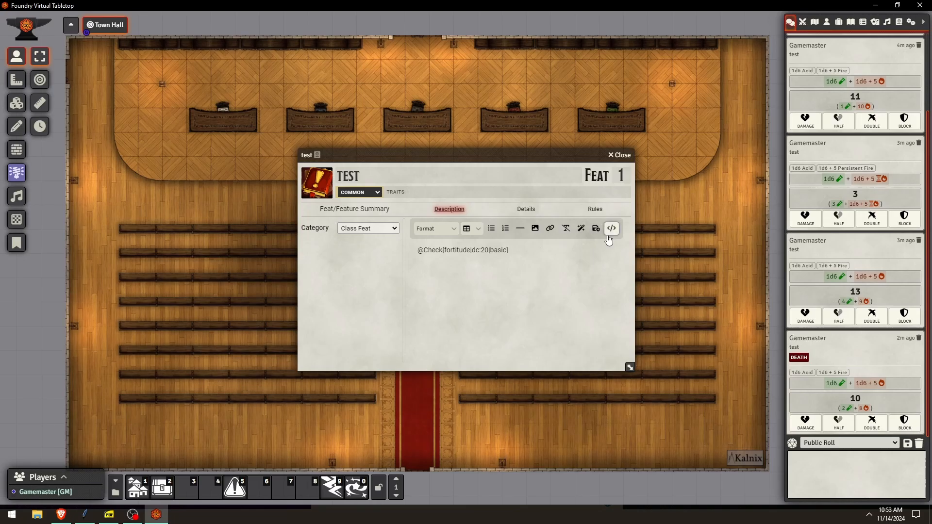
left_click_drag(549, 247, 218, 235)
key("ctrl+c")
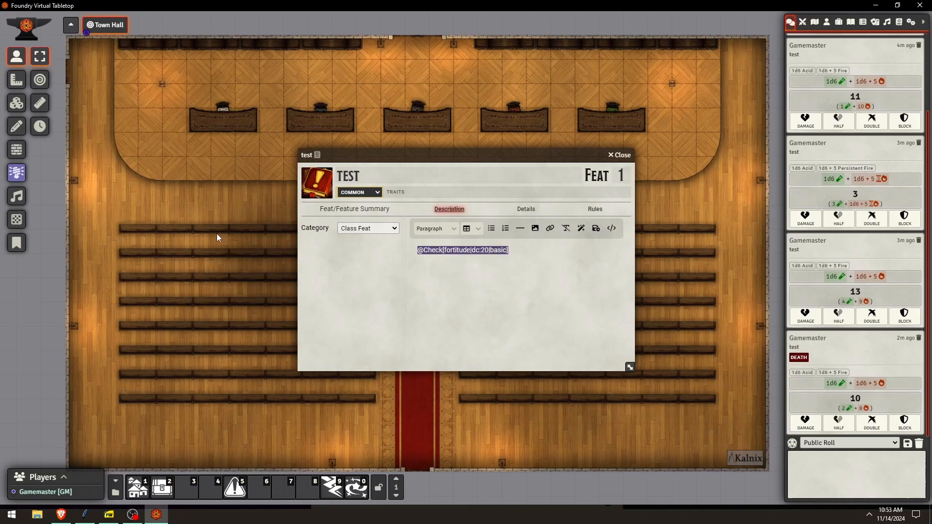
left_click(543, 249)
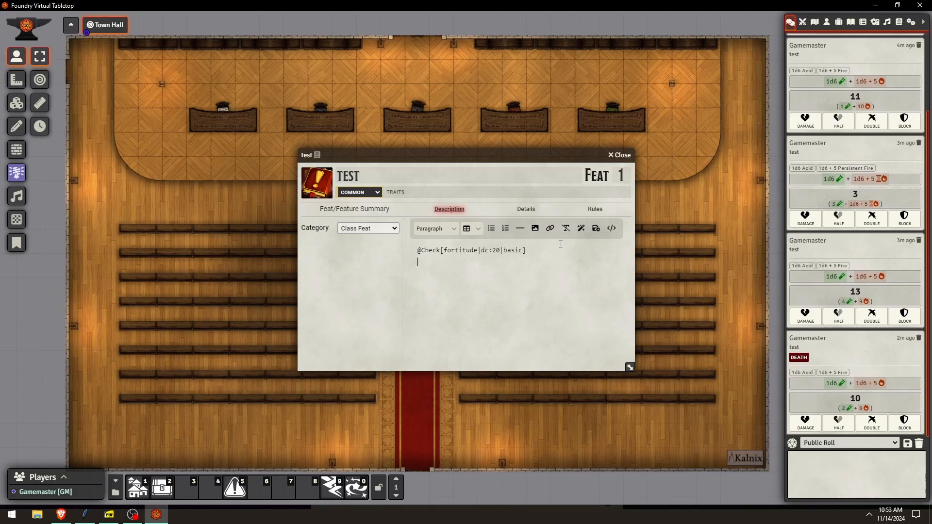
key("Return")
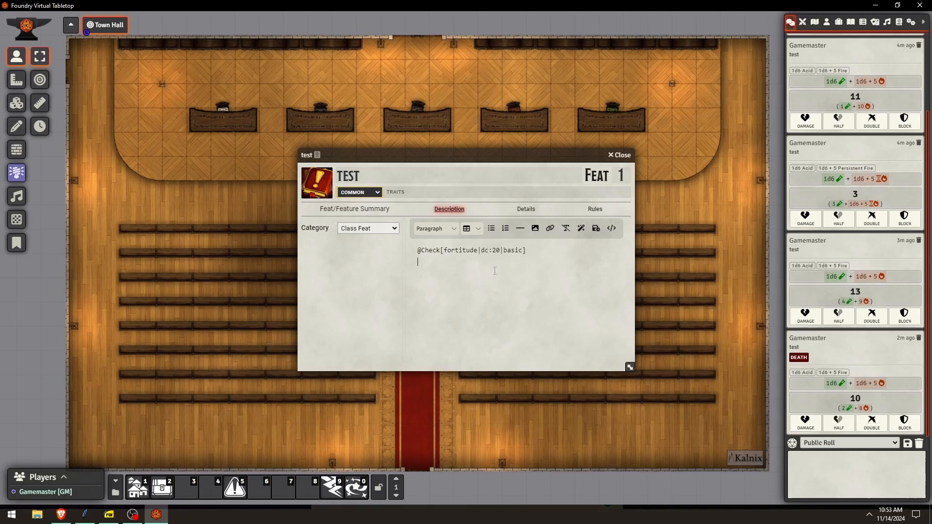
key("ctrl+v")
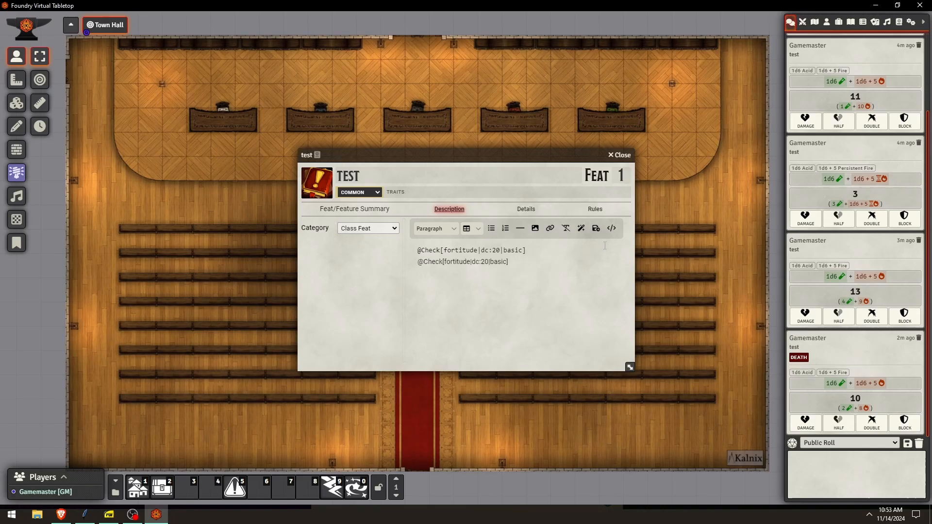
left_click(611, 228)
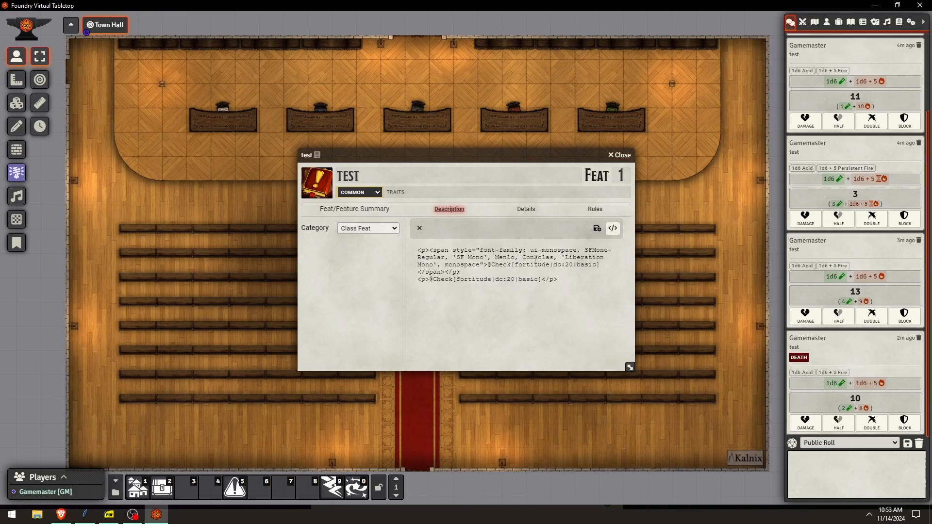
left_click(564, 268)
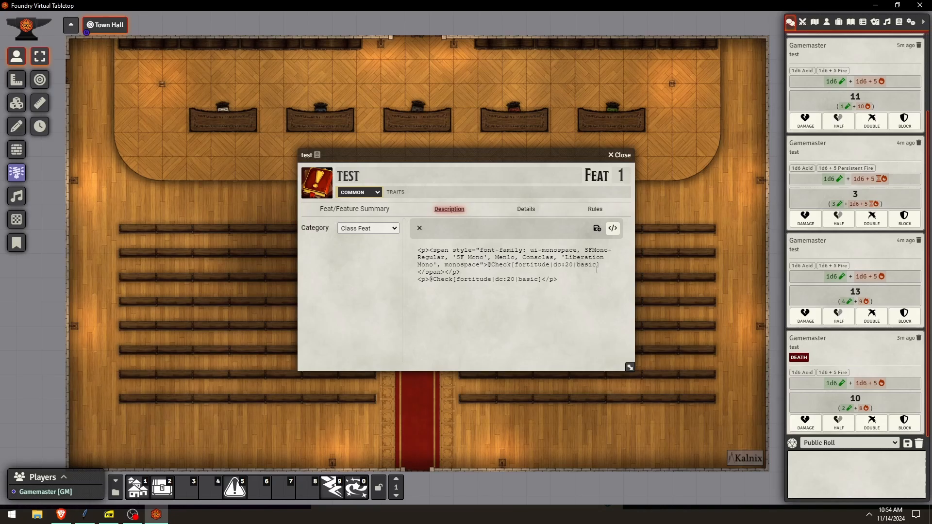
left_click_drag(487, 265, 515, 265)
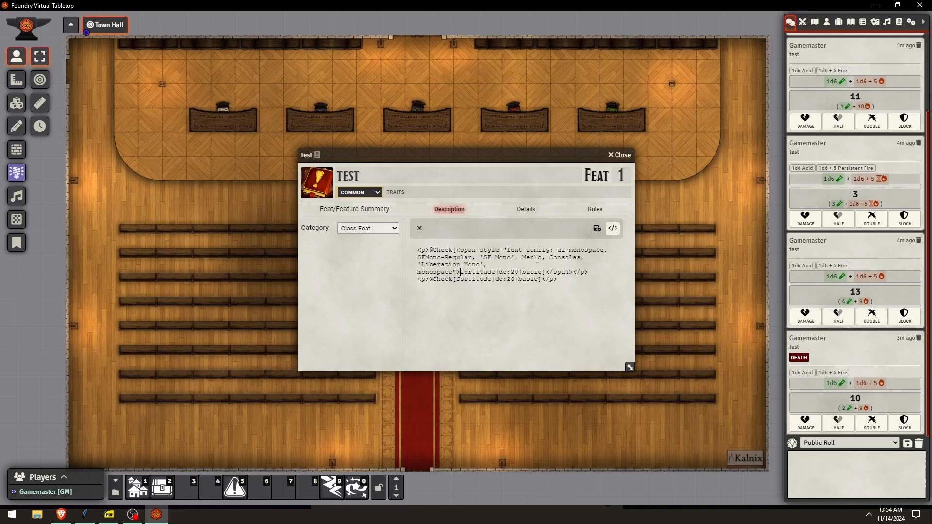
left_click(597, 228)
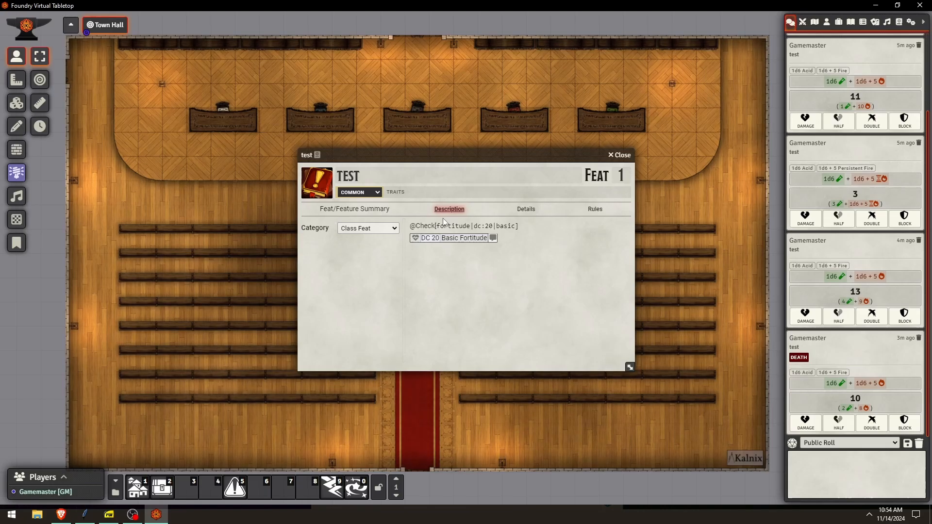
mouse_move(469, 224)
left_click_drag(410, 226, 511, 225)
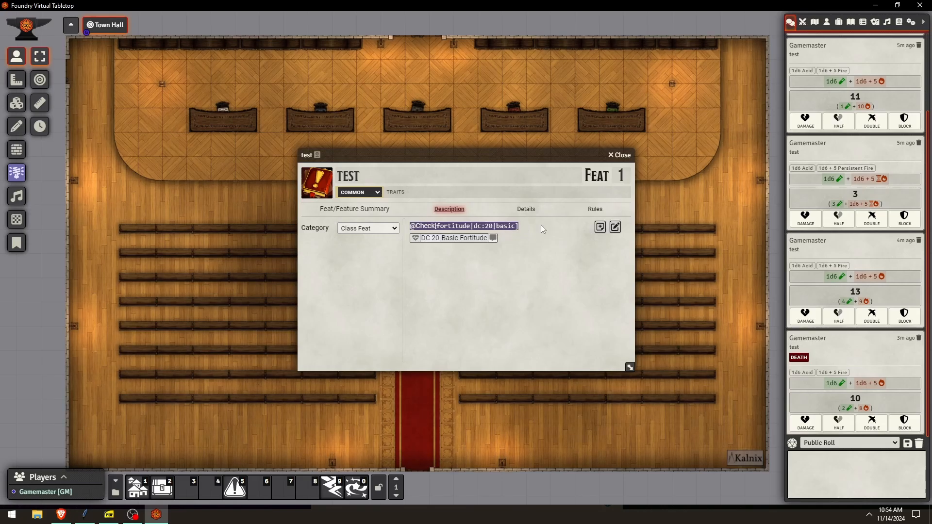
left_click(615, 227)
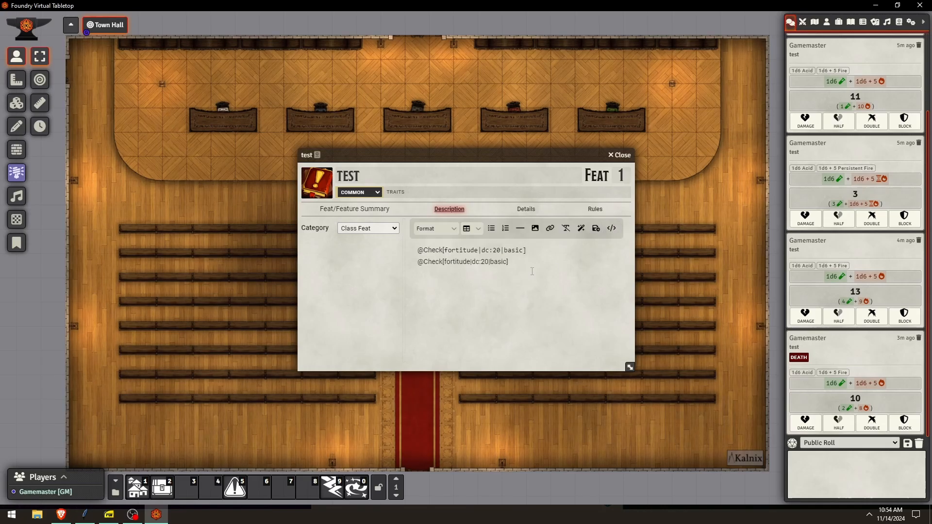
left_click_drag(538, 252, 359, 250)
key("super+c")
key("Delete")
key("Delete")
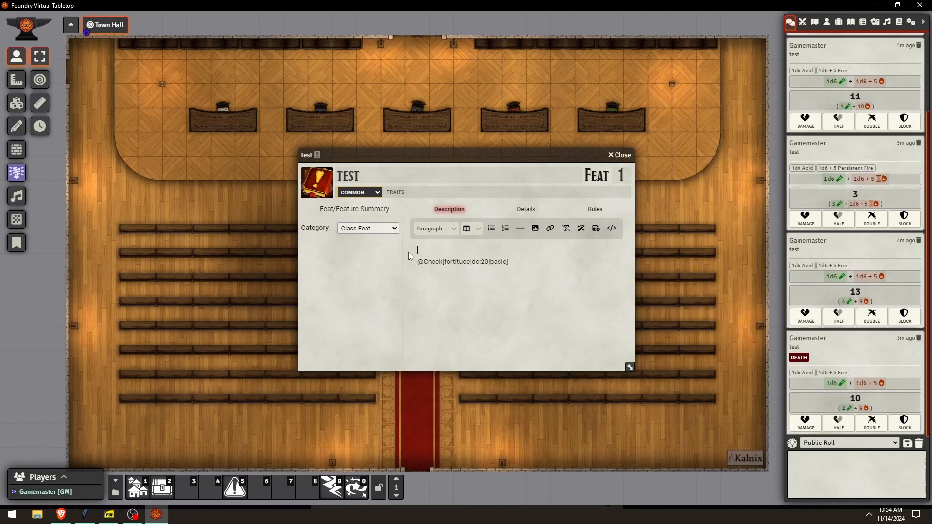
left_click(611, 230)
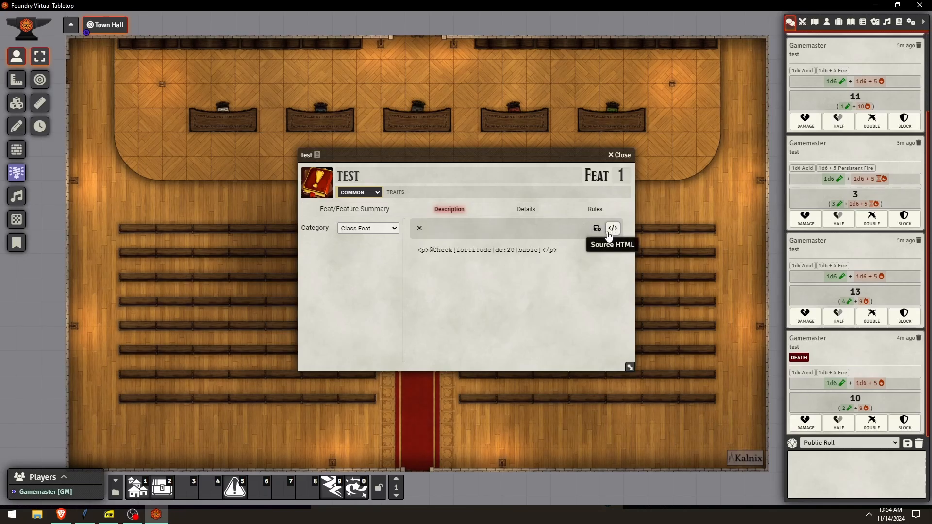
left_click_drag(565, 251, 264, 237)
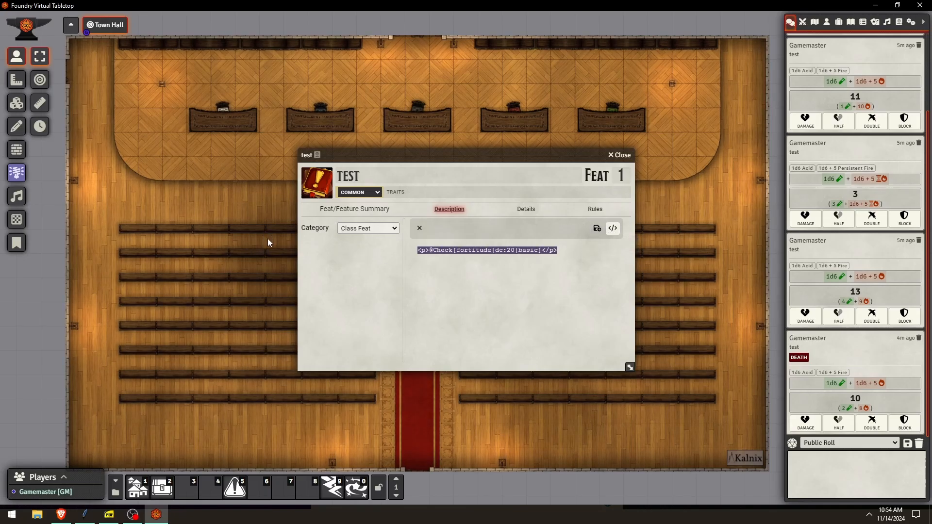
type("<span style=\"font-family: ui-monospace, SFMono-Regular, 'SF Mono', Menlo, Consolas, 'Liberation Mono', monospace\">")
key("ctrl+a")
key("super+v")
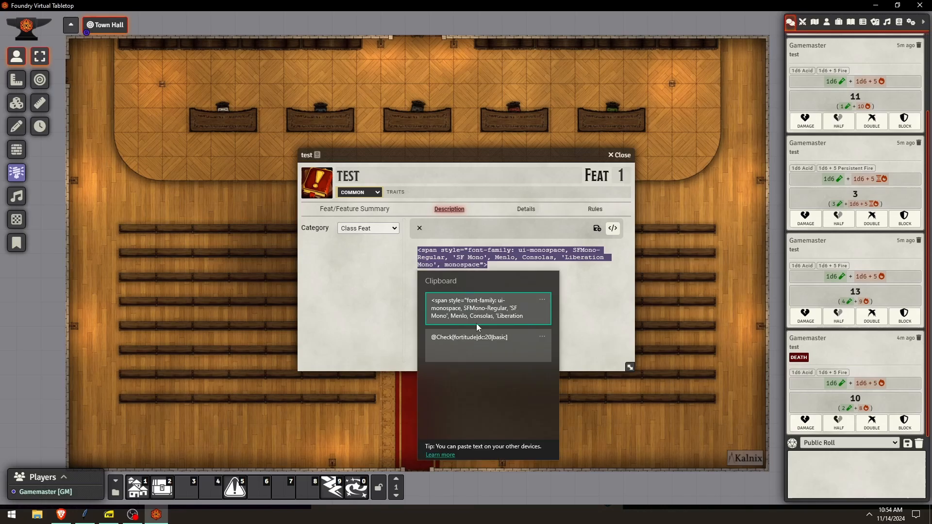
left_click(505, 339)
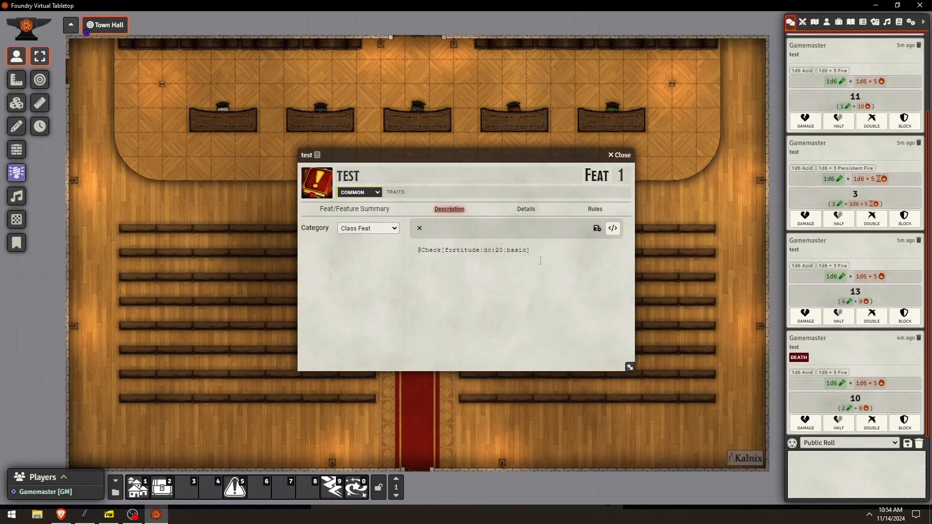
left_click(613, 228)
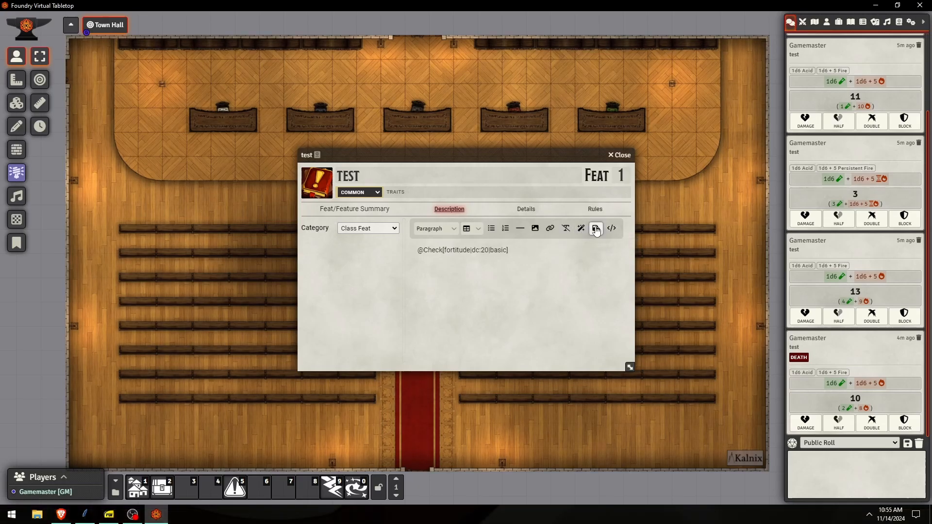
left_click_drag(547, 259, 278, 249)
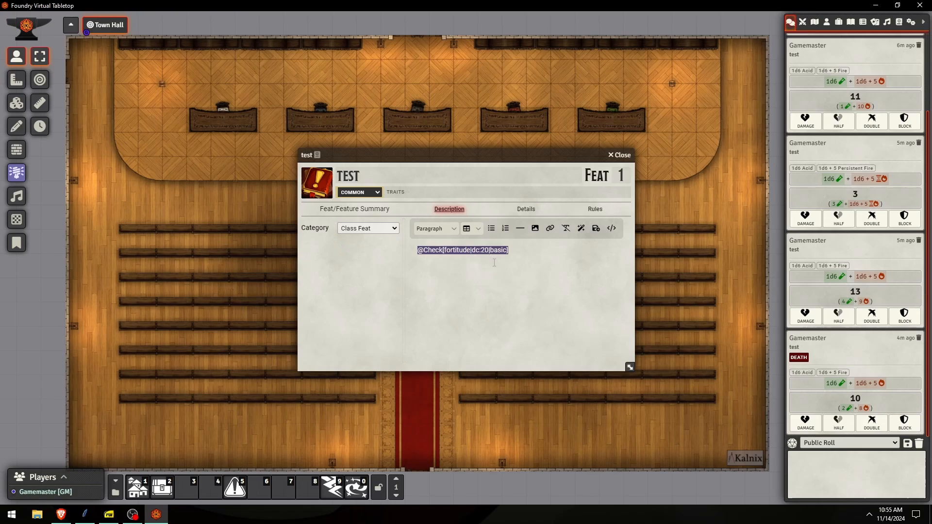
left_click(452, 258)
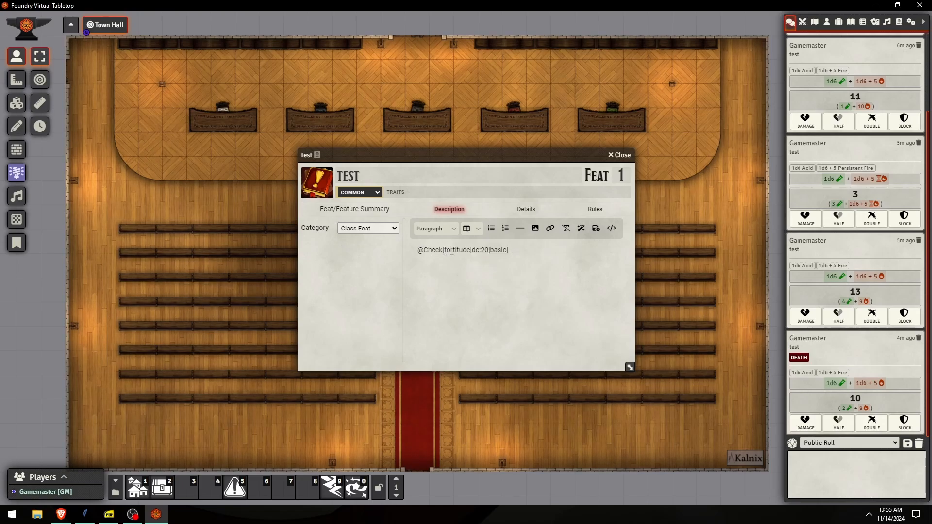
double_click(452, 250)
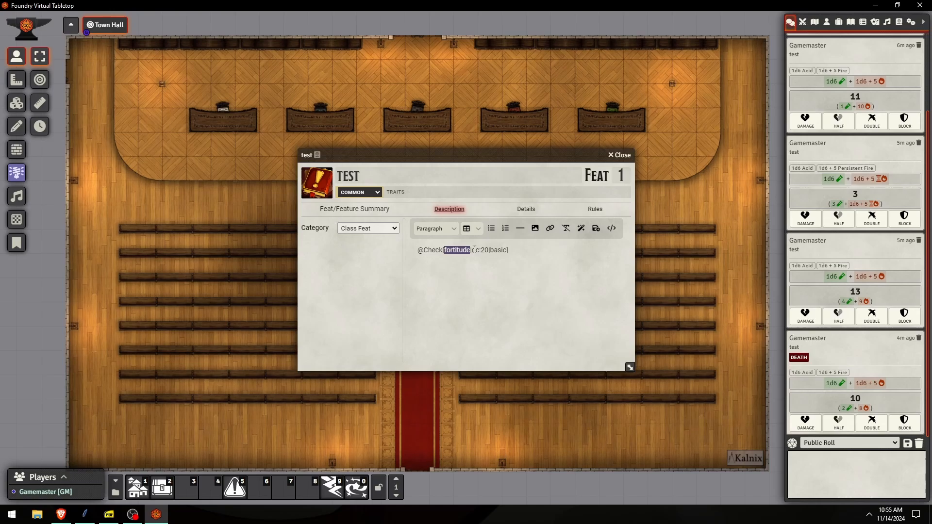
double_click(497, 251)
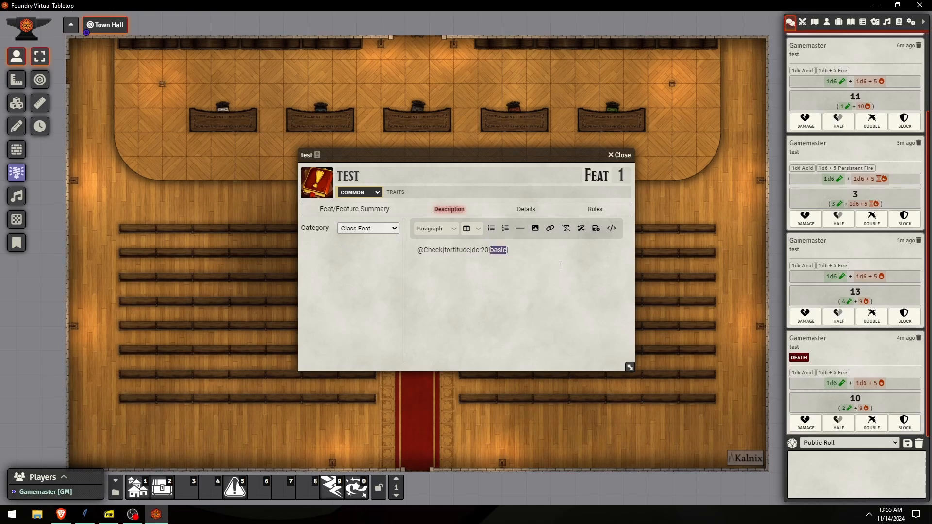
left_click(597, 228)
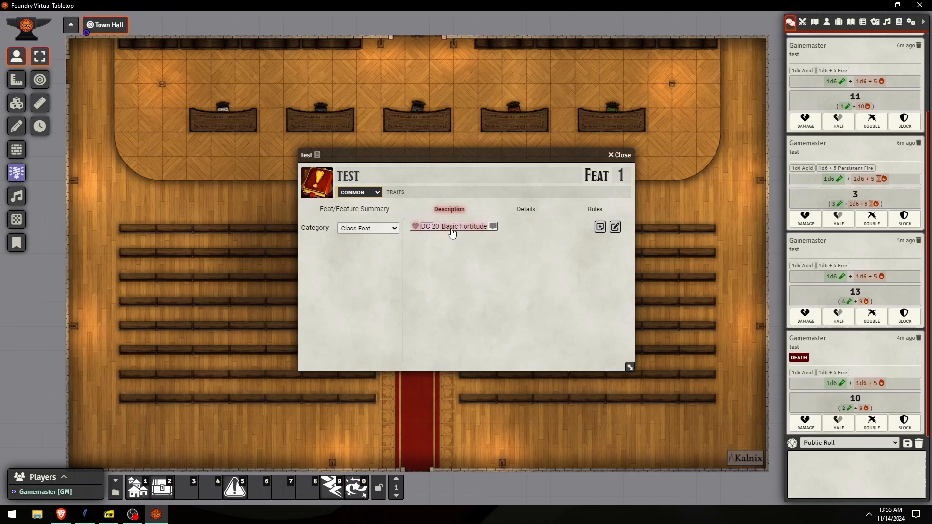
left_click(615, 227)
double_click(498, 249)
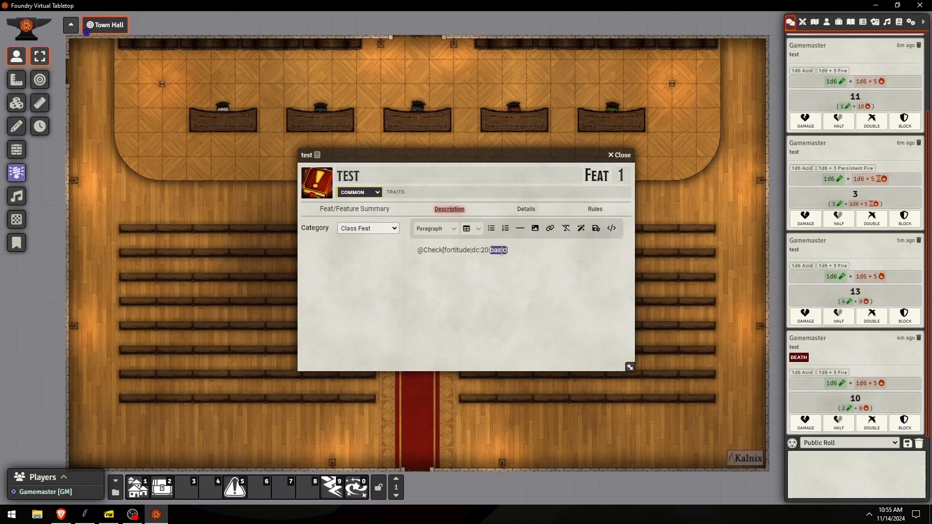
key("BackSpace")
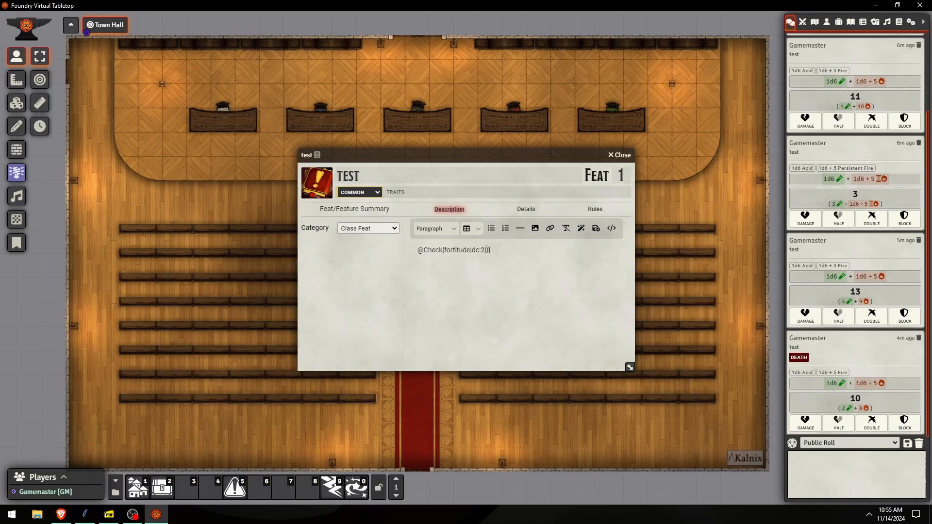
key("BackSpace")
key("BackSpace")
type("resolve()")
double_click(474, 250)
left_click(504, 250)
type("@actor.")
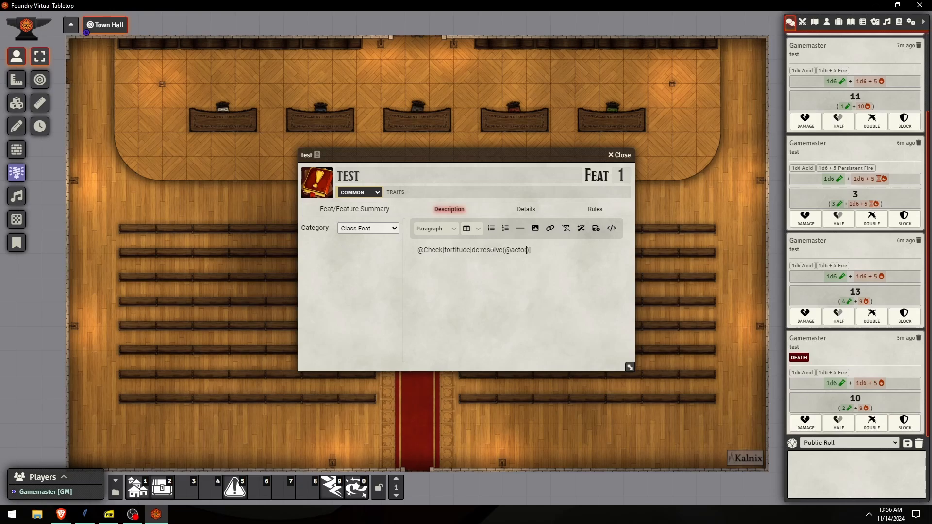
type("level")
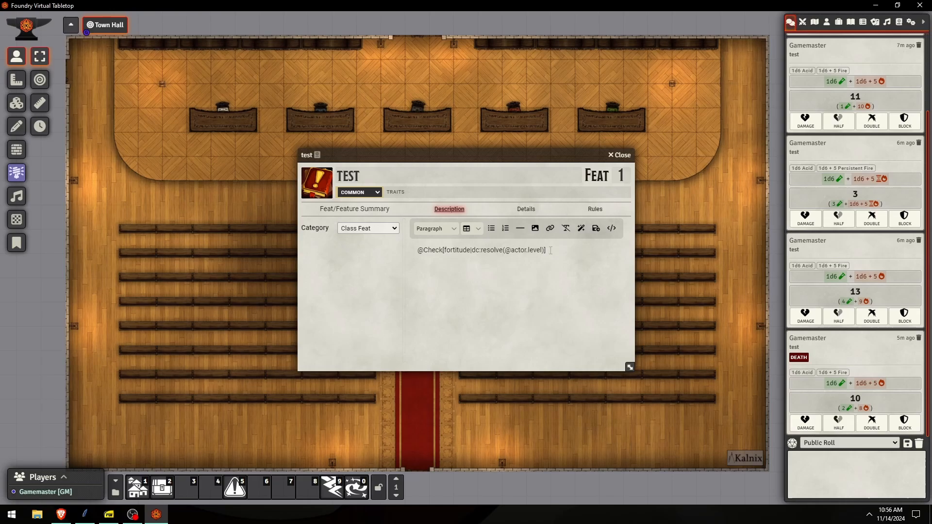
left_click(599, 231)
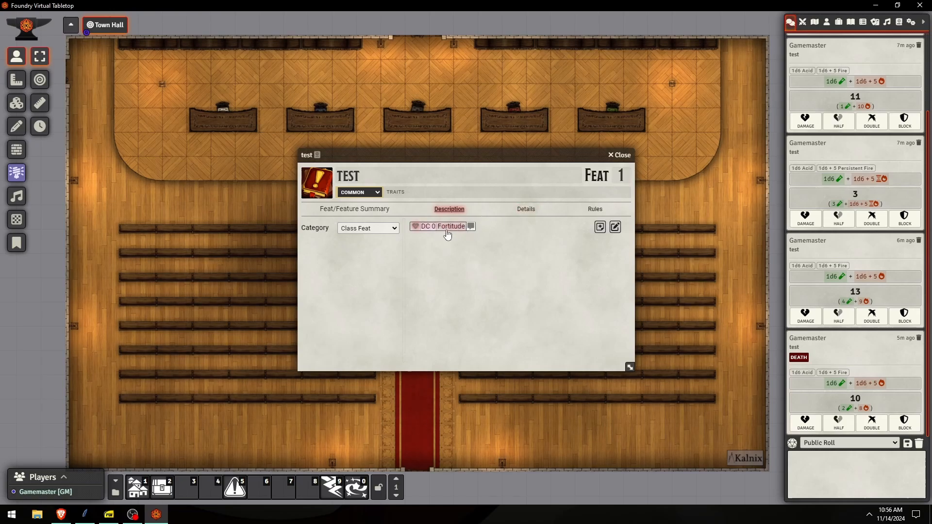
left_click(615, 227)
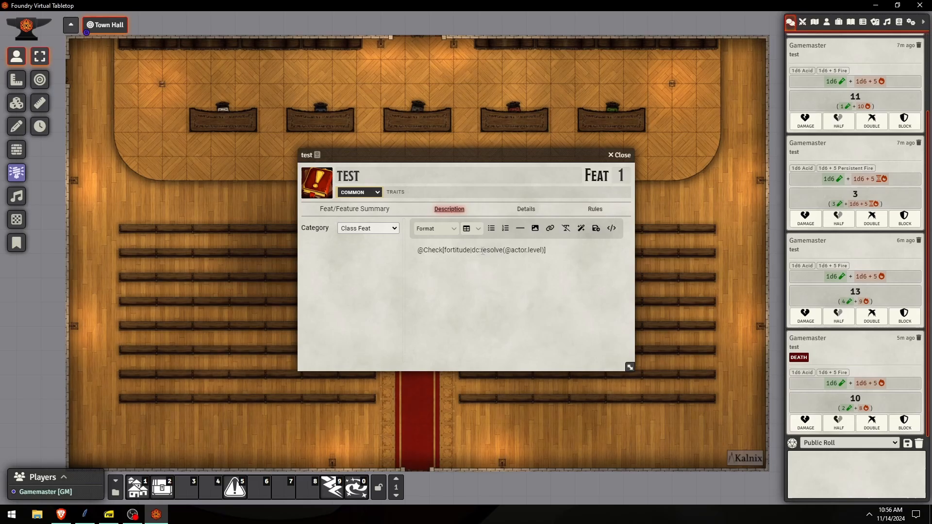
left_click_drag(482, 250, 545, 245)
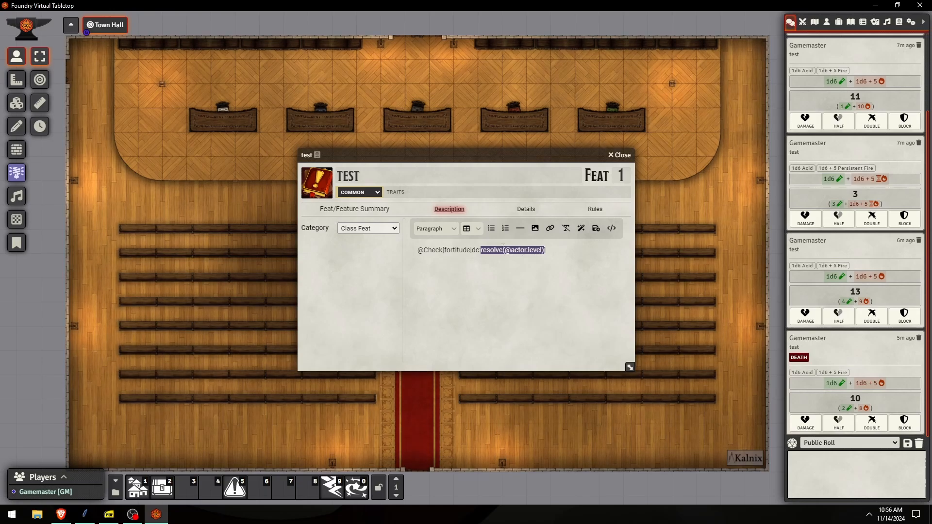
key("BackSpace")
key("BackSpace")
key("BackSpace")
key("BackSpace")
type("against:")
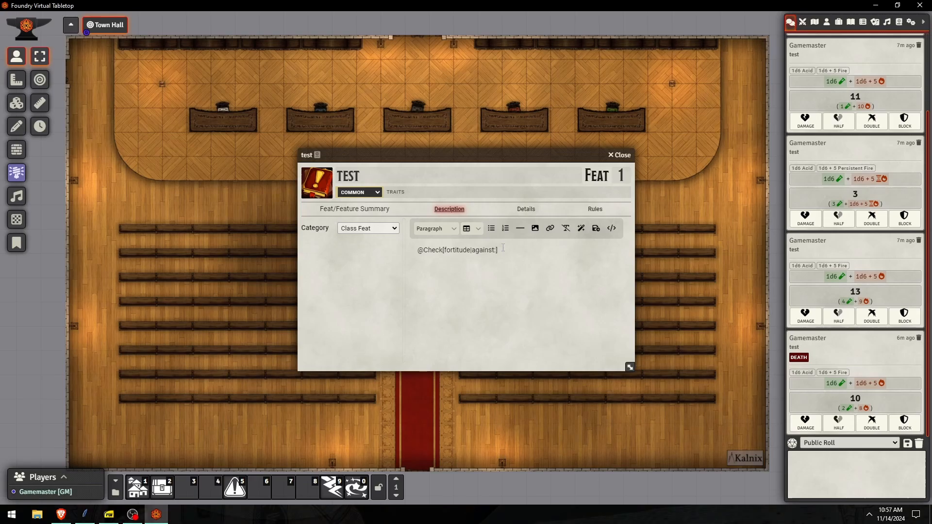
type("fighter")
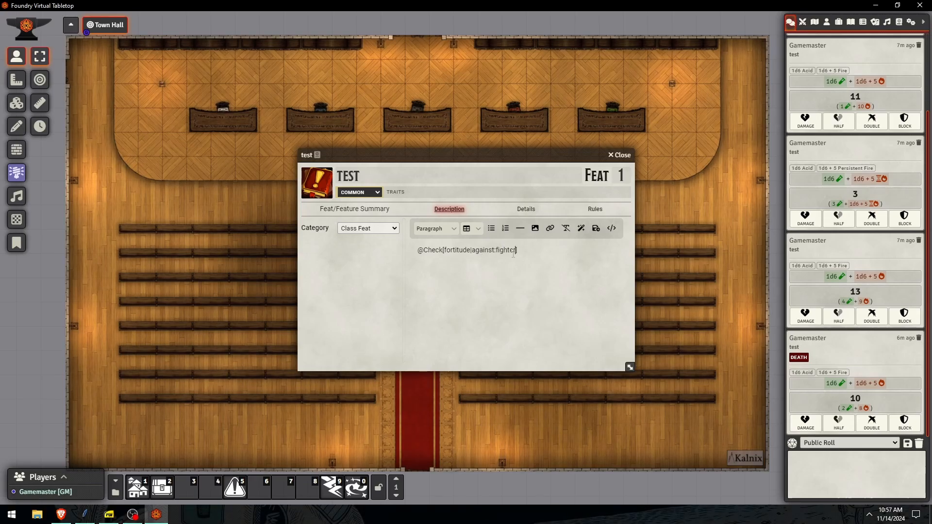
double_click(511, 249)
left_click(595, 228)
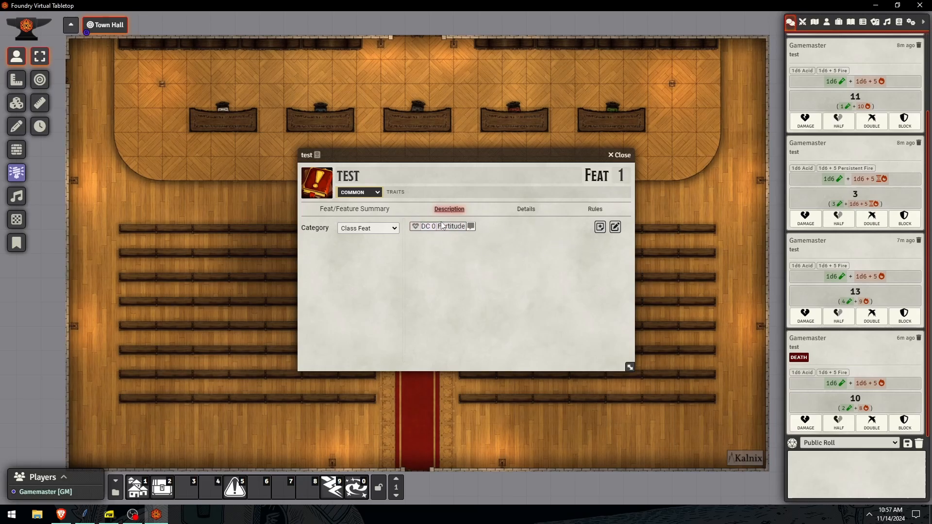
Change the fortitude check's against value to class-spell and save the description.
left_click(616, 228)
double_click(504, 250)
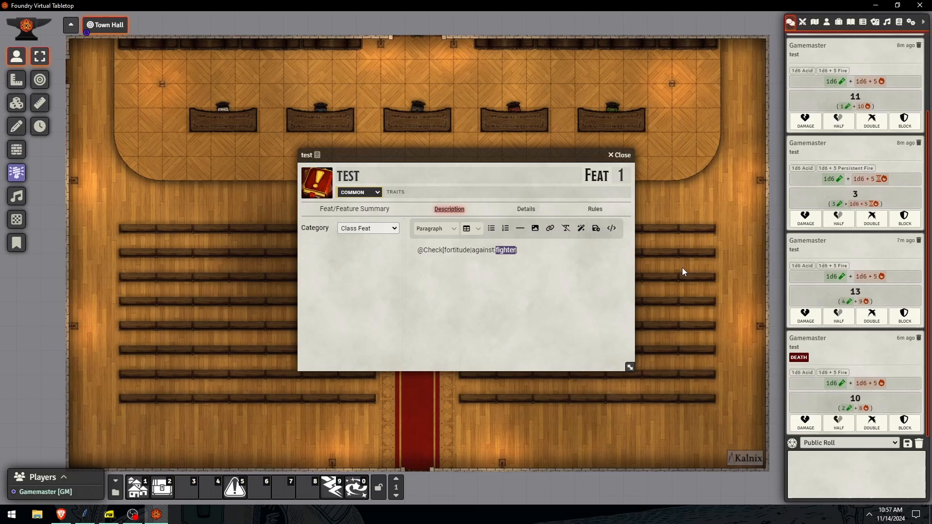
type("class-spell")
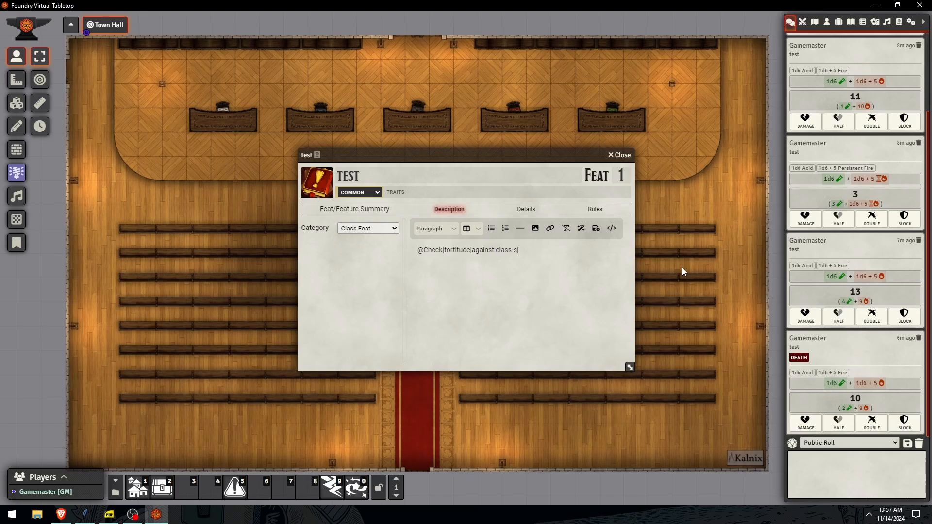
left_click(601, 231)
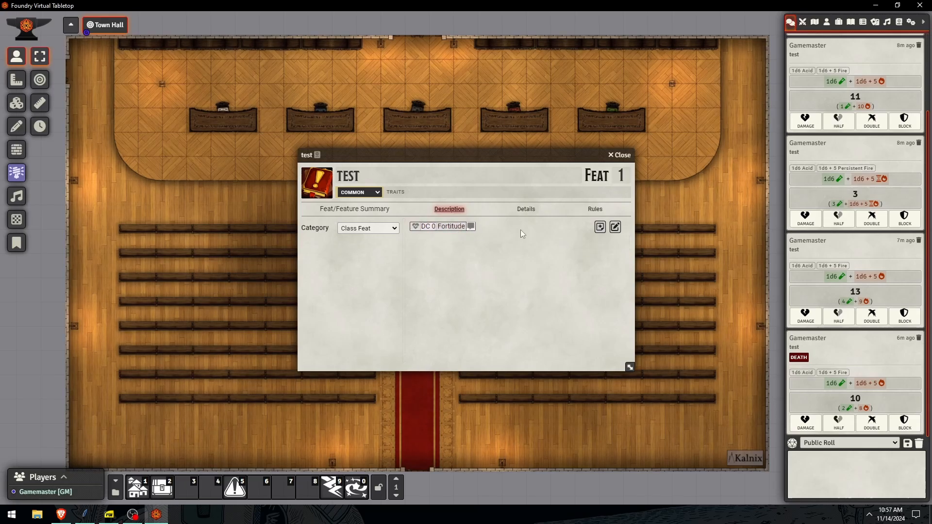
Set the check's against value to deception, change its check type to perception, and save the description.
left_click(615, 228)
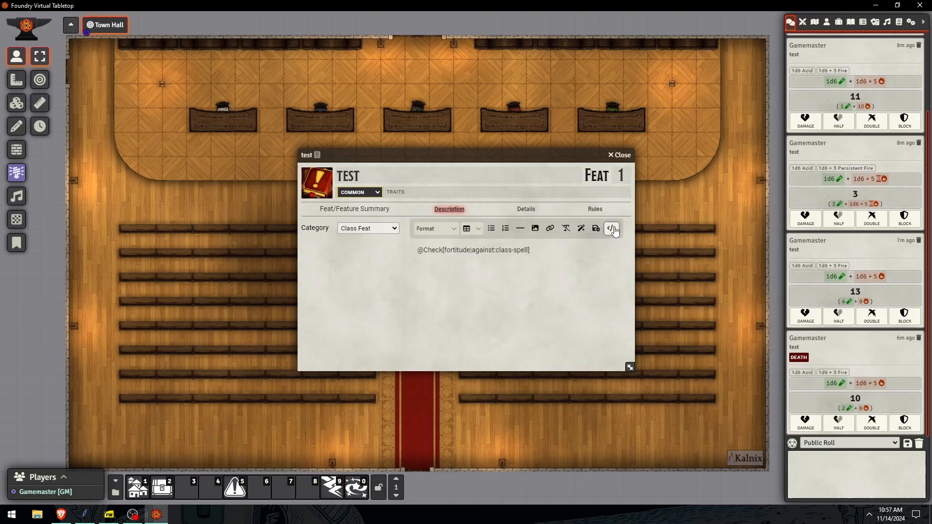
left_click_drag(529, 250, 495, 249)
key("BackSpace")
type("deception")
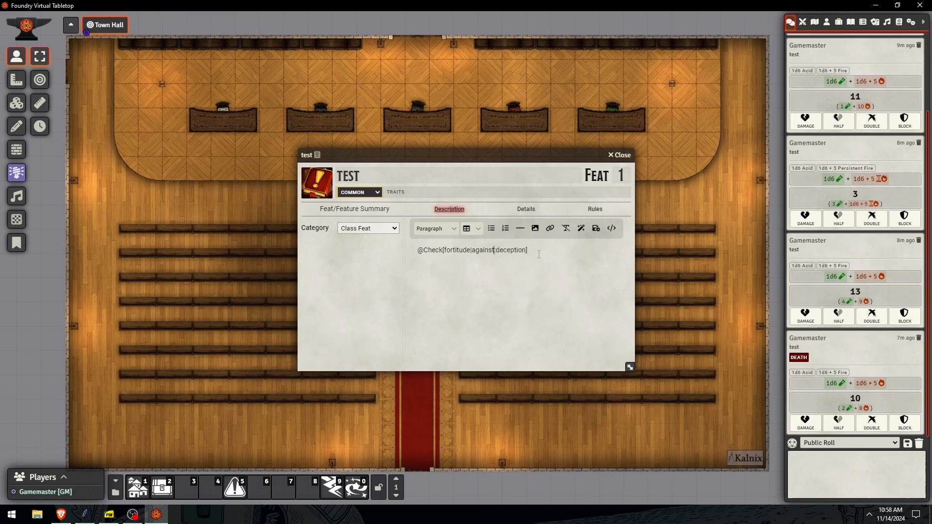
key("ctrl+shift+Left")
type("perception")
left_click(596, 228)
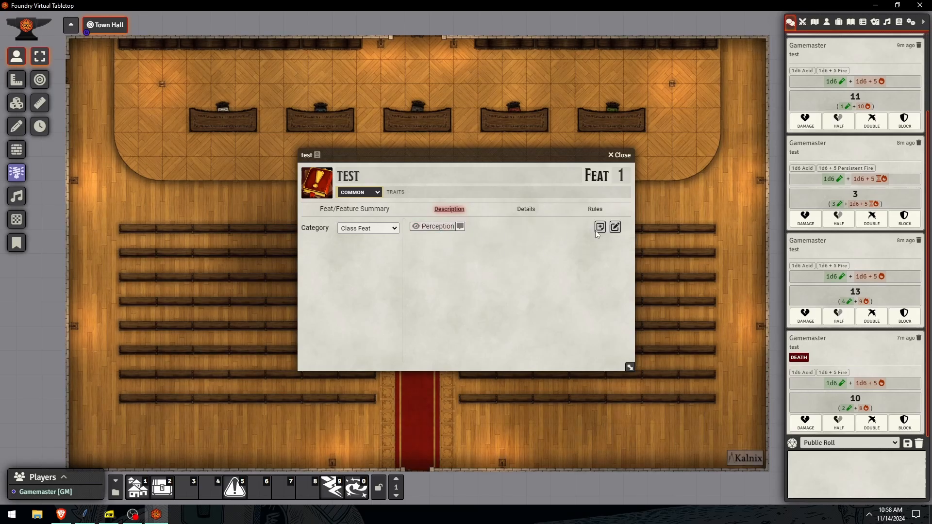
Reopen the description, highlight the deception value in the check link, and save.
left_click(614, 226)
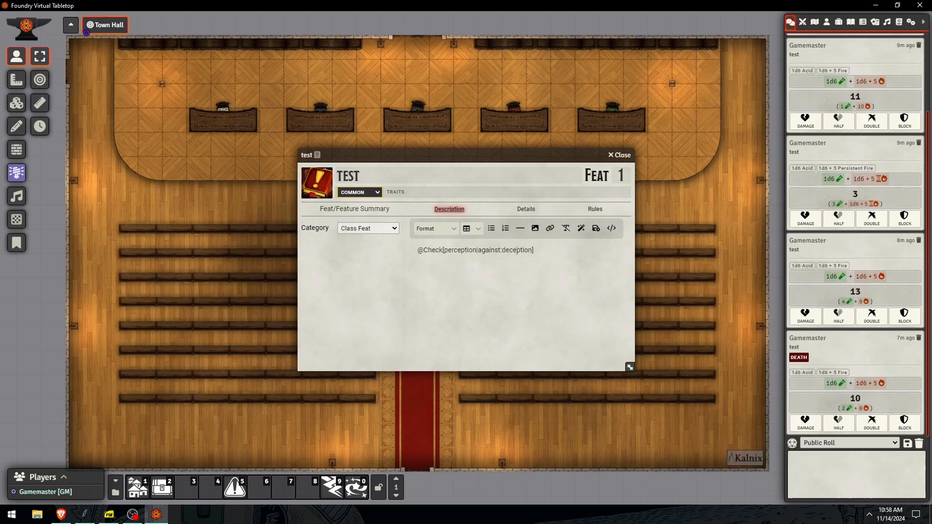
left_click(516, 250)
double_click(516, 251)
left_click(596, 228)
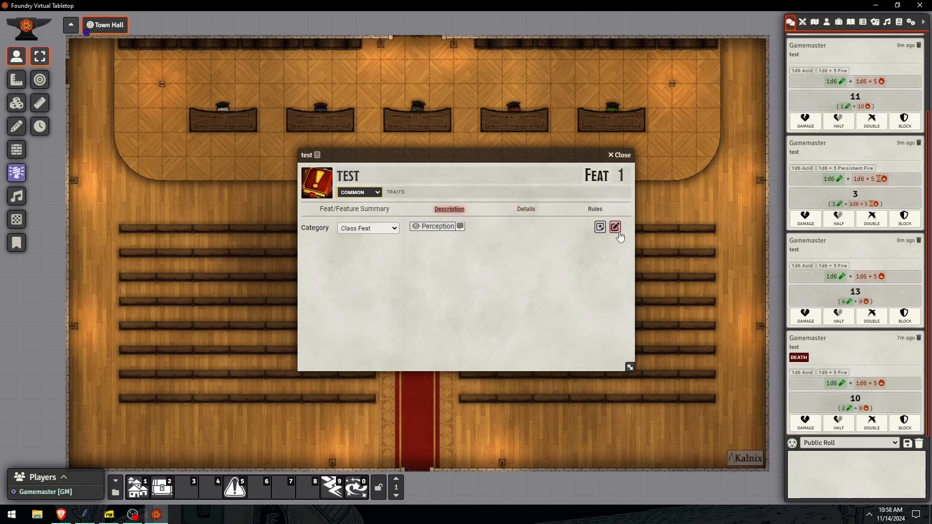
Add a rollerRole:origin option after against:deception in the perception check and save the description.
left_click(615, 227)
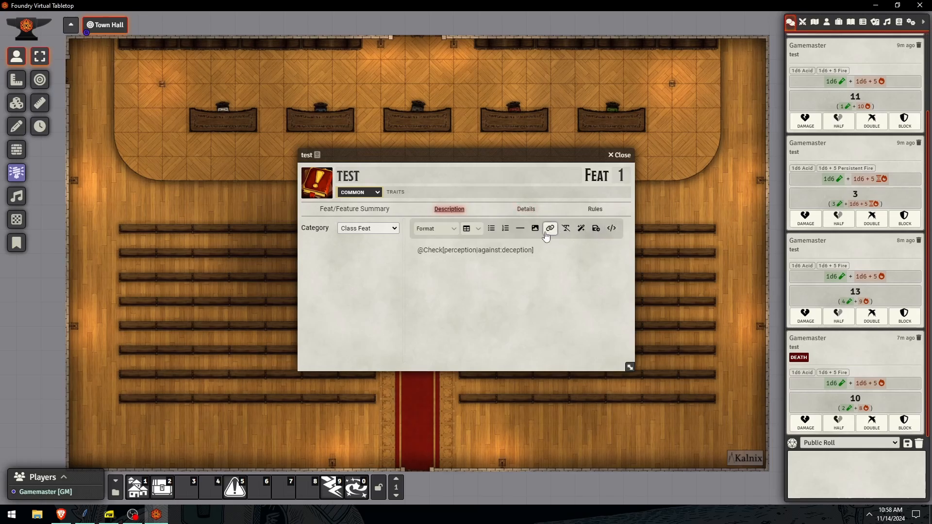
double_click(454, 250)
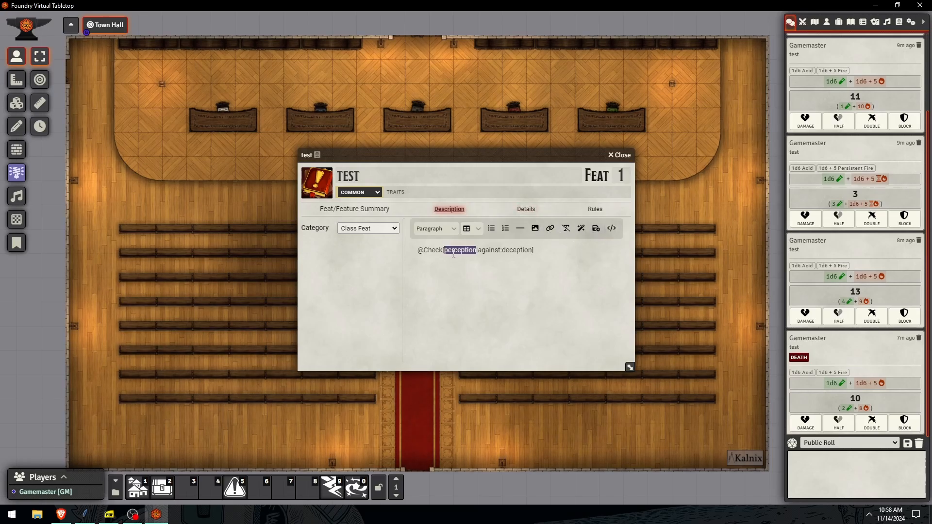
double_click(515, 250)
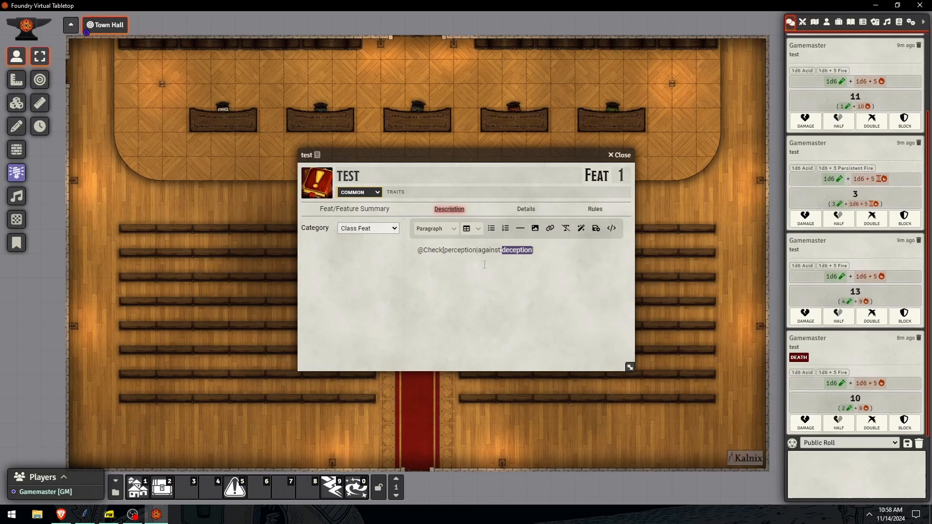
double_click(450, 251)
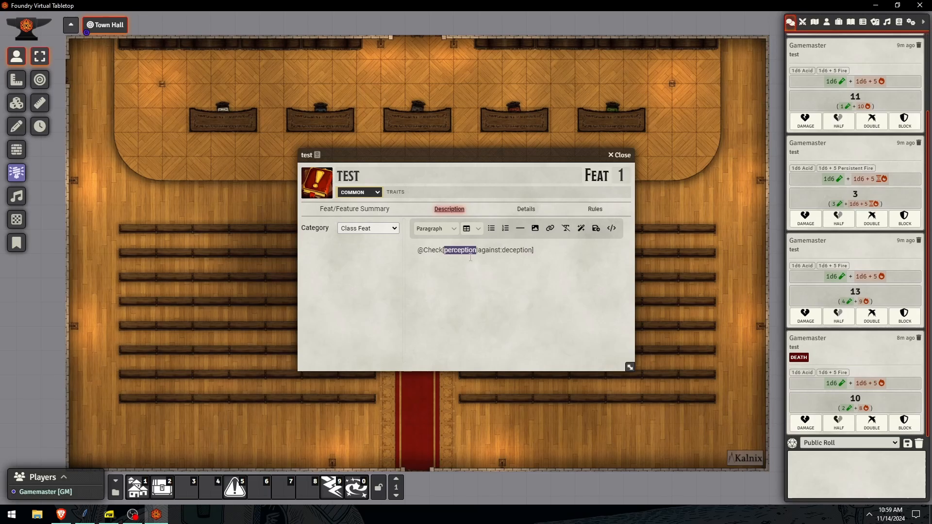
left_click(533, 250)
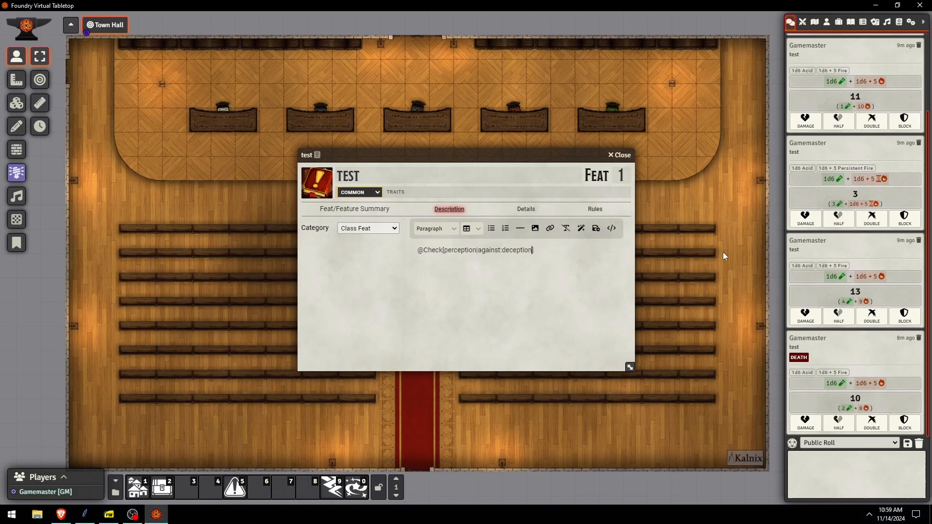
type("|roller")
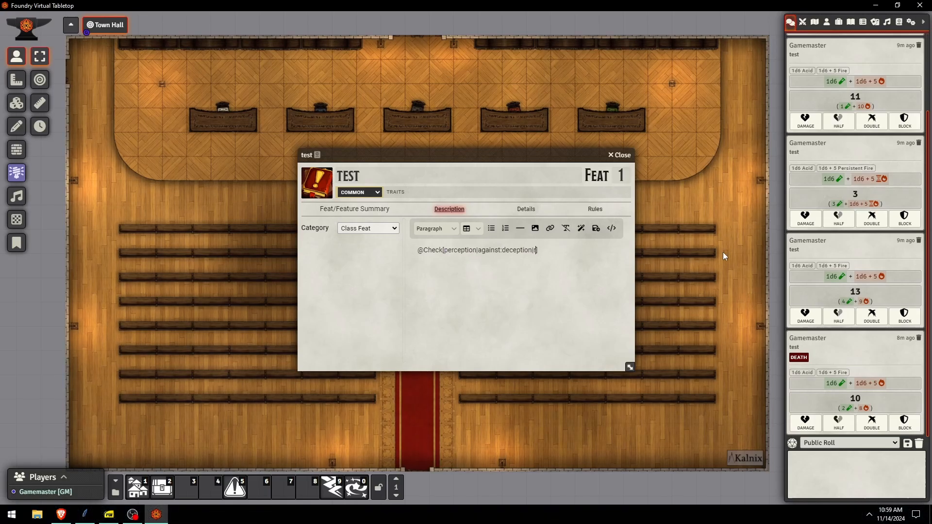
type("lerRole:")
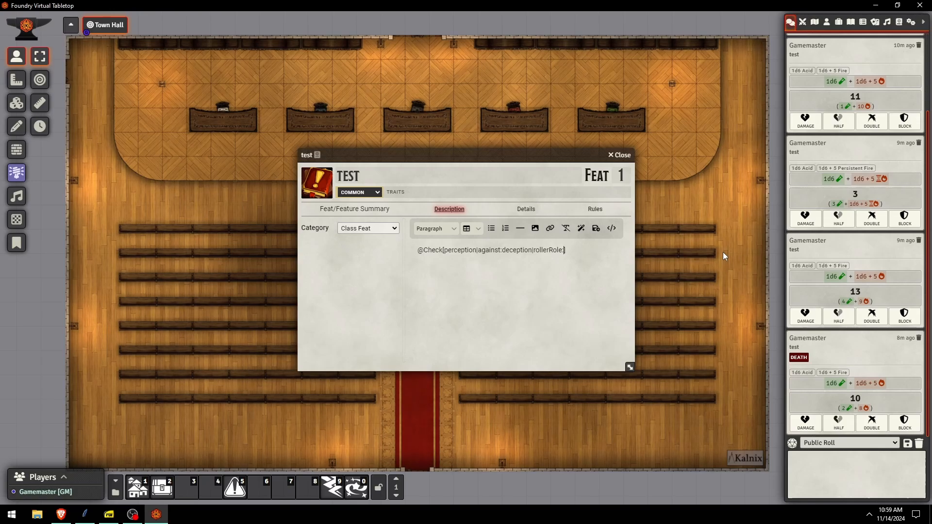
type("origin")
left_click(596, 228)
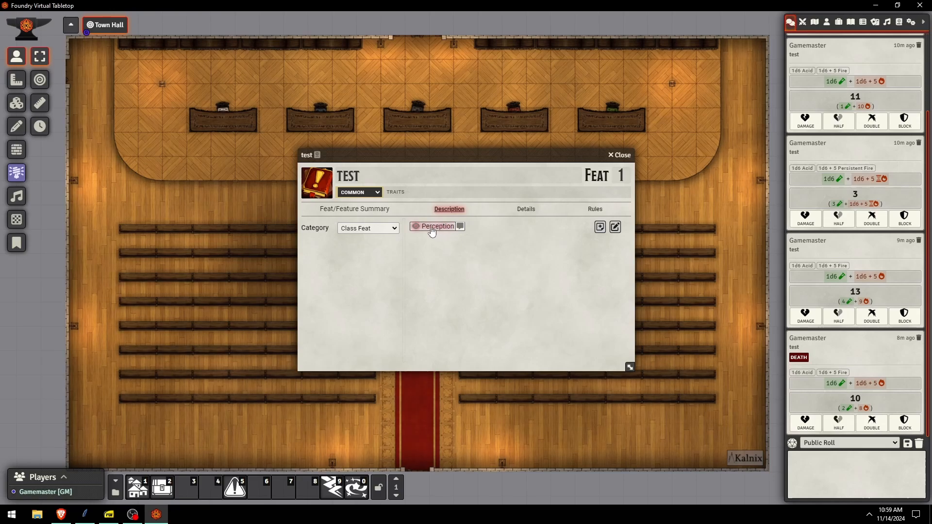
Change the check's rollerRole value to target, save the description, and reopen and save it once more.
left_click(615, 227)
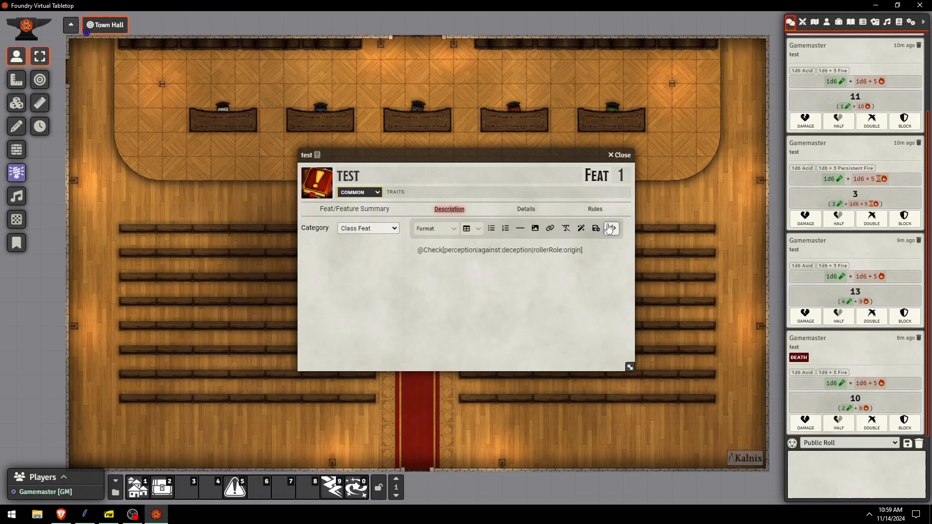
double_click(568, 249)
type("target")
left_click(599, 230)
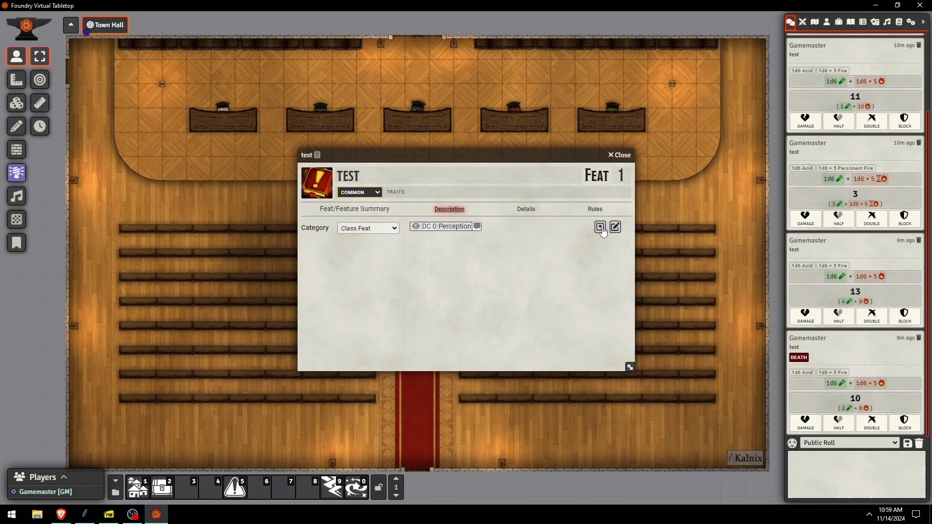
left_click(613, 227)
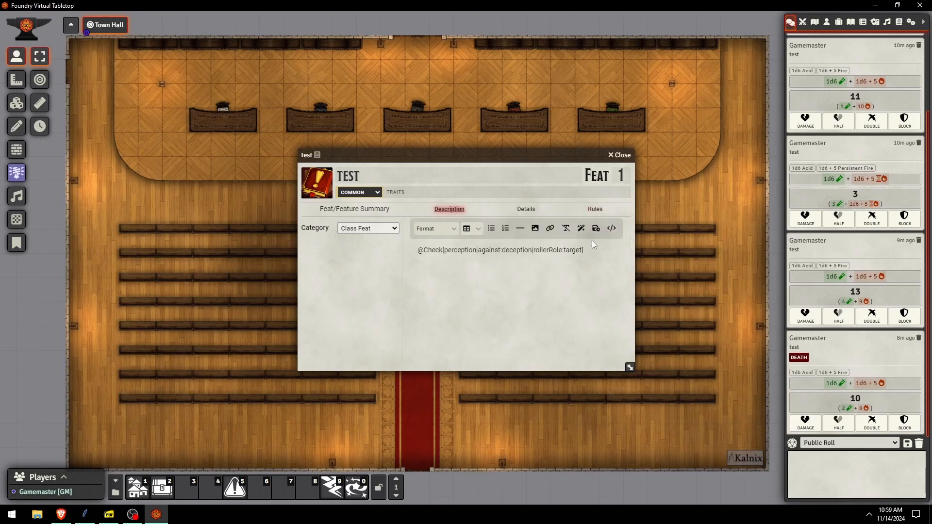
left_click(596, 228)
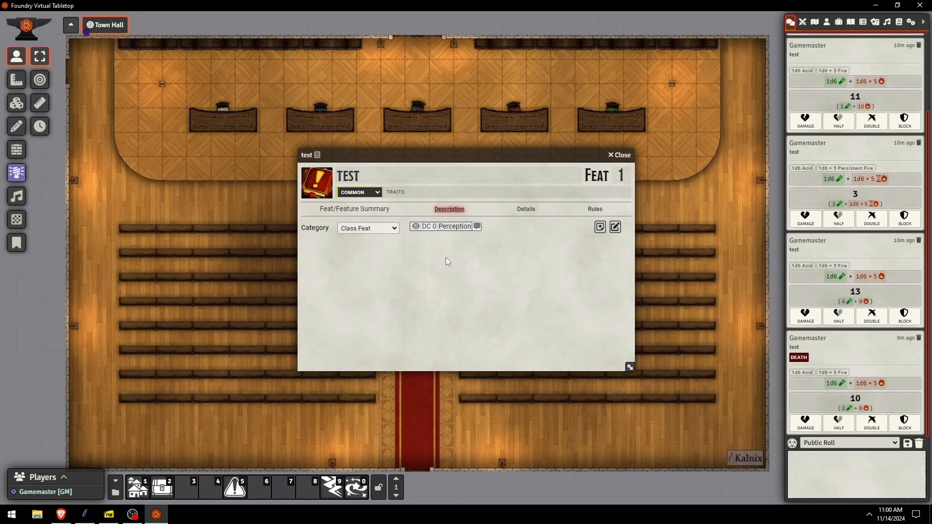
Change the check type to reflex, remove the rollerRole:target option, and save the description.
left_click(624, 232)
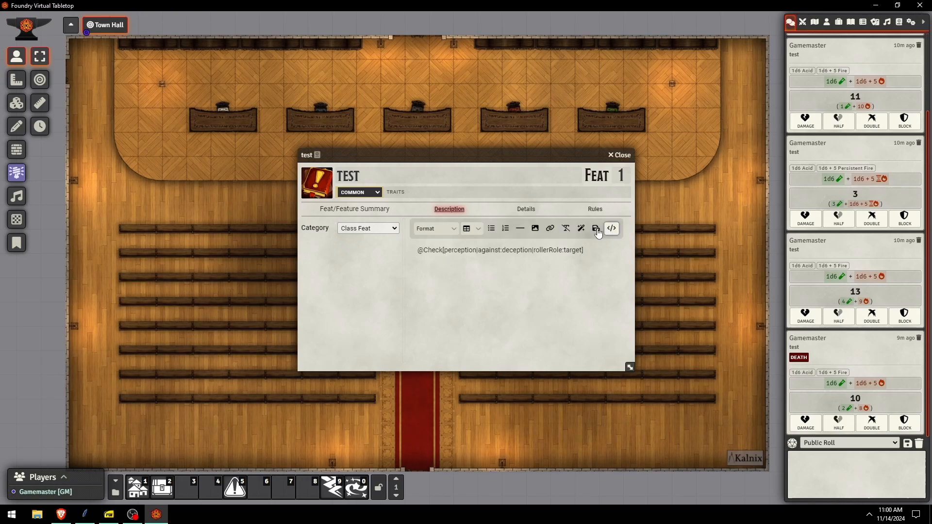
triple_click(467, 249)
double_click(467, 250)
type("reflex")
key("ctrl+shift+Left")
key("ctrl+shift+Left")
key("ctrl+shift+Left")
key("ctrl+shift+Left")
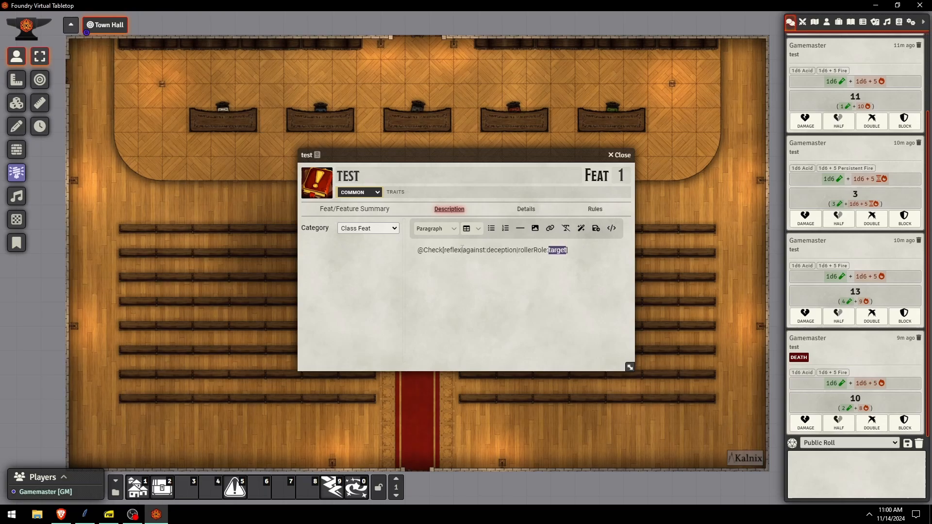
key("BackSpace")
left_click(596, 228)
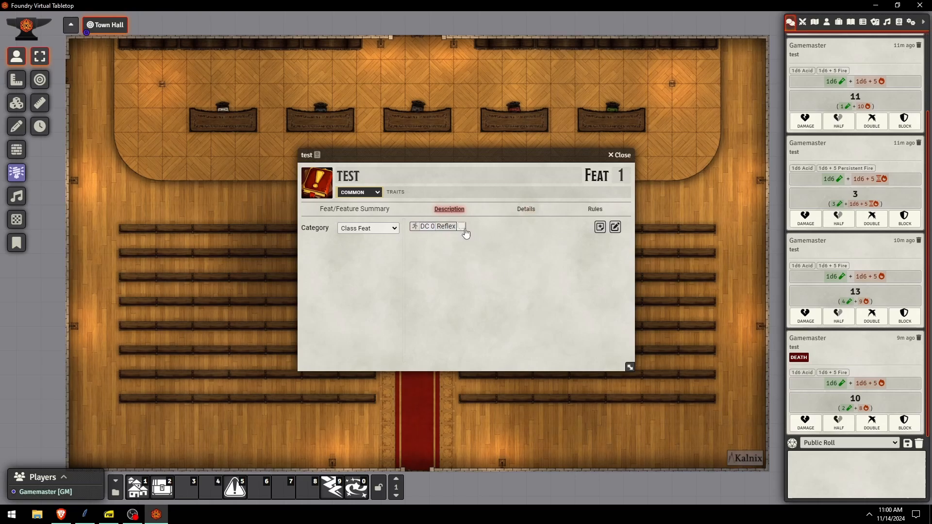
Add a rollerRole:origin option to the end of the reflex check and save the description.
left_click(615, 226)
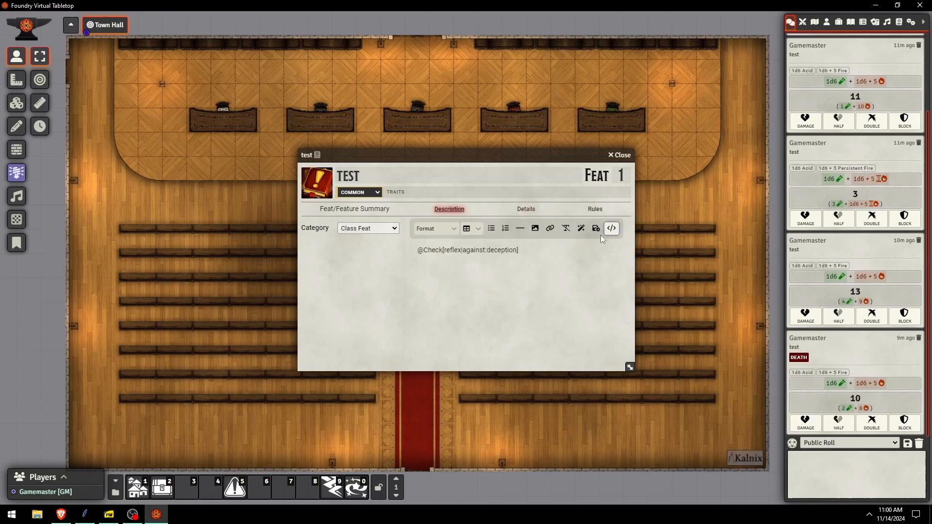
left_click(518, 250)
type("|rollerRole:target")
key("BackSpace")
key("BackSpace")
type("orig")
left_click(599, 229)
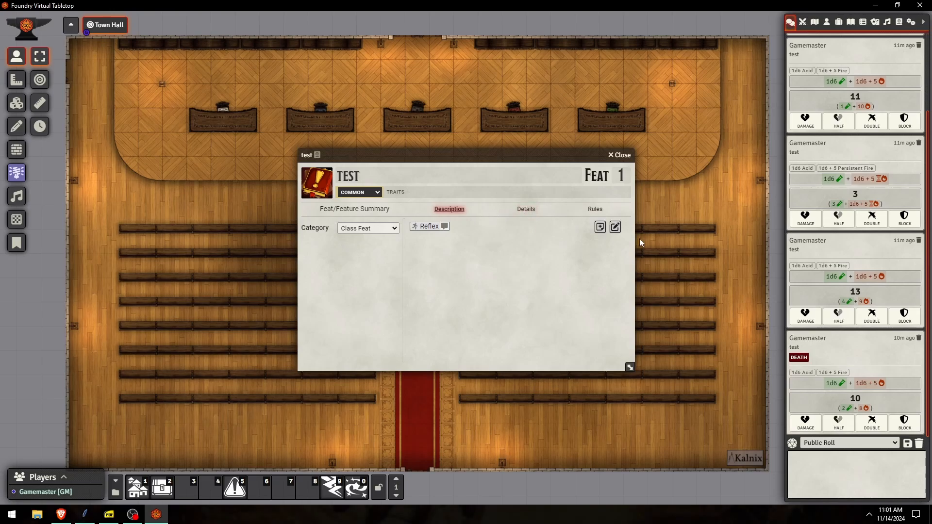
Replace the rollerRole:origin option in the reflex check of the feat's description with options:damaging-effect.
left_click(615, 227)
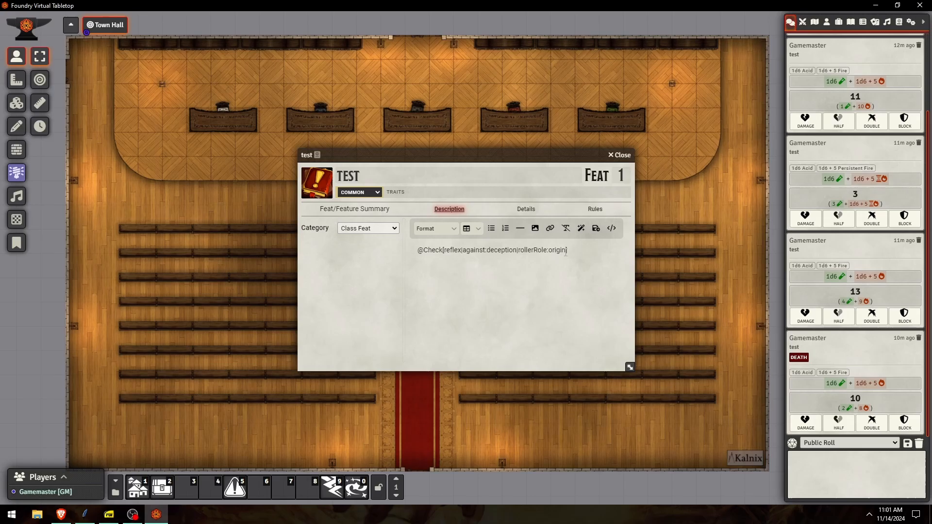
left_click_drag(566, 253, 518, 250)
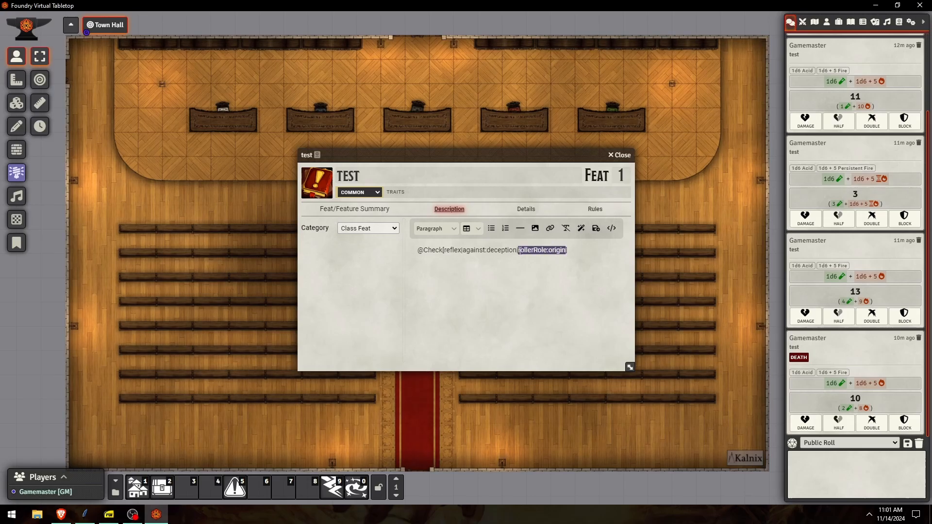
type("option")
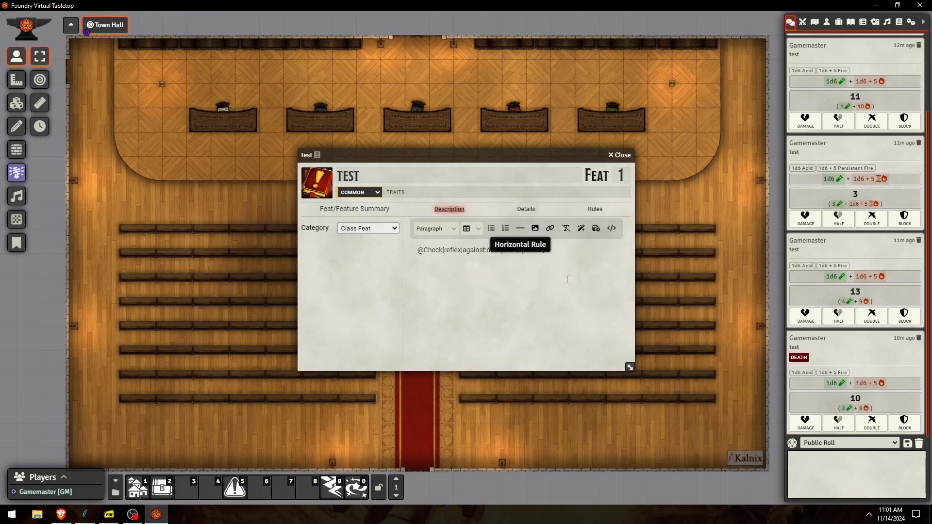
type("s:")
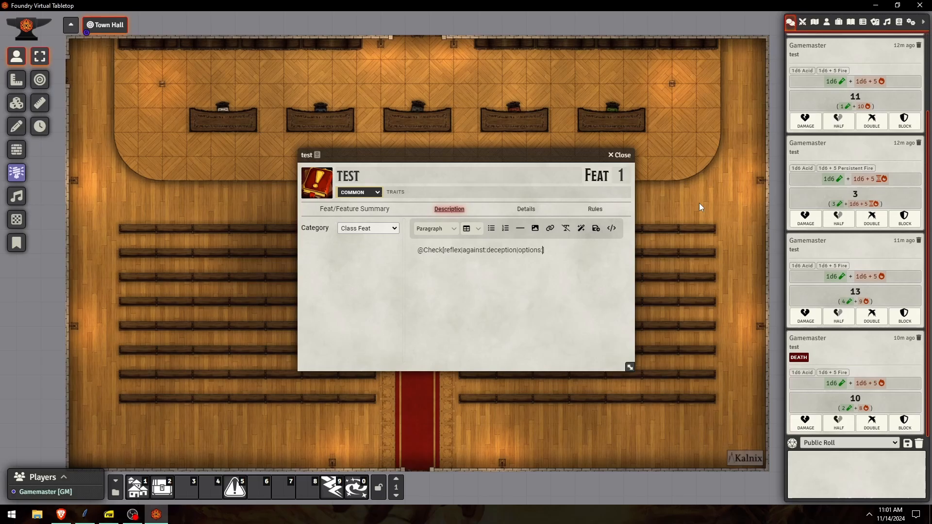
type("damagin")
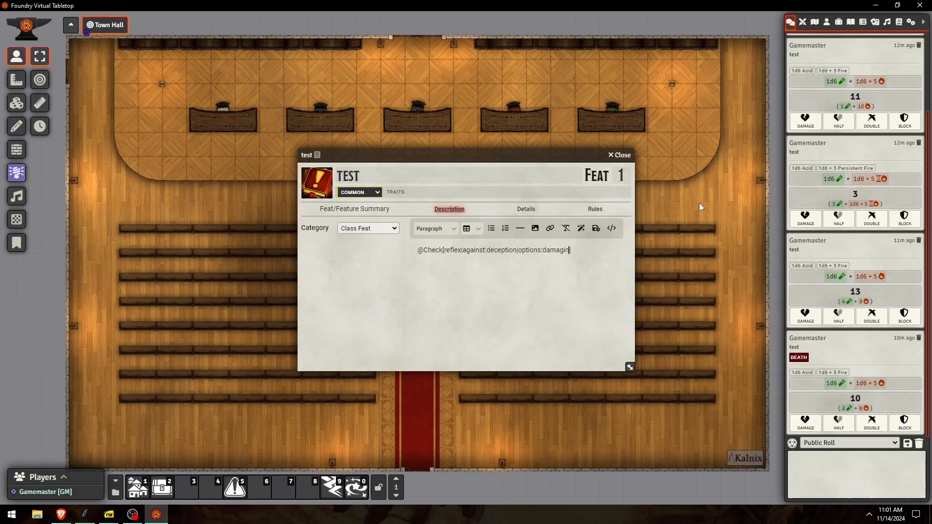
type("g-effect]")
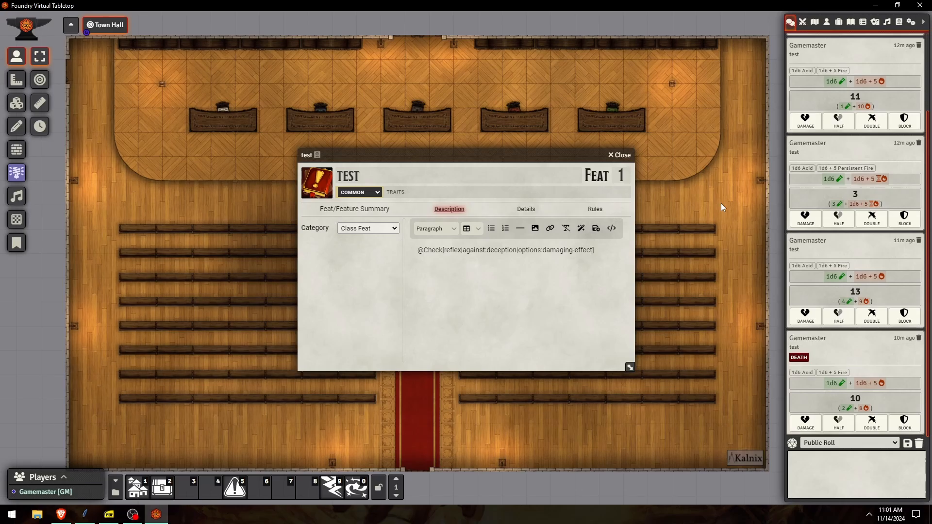
Add traits:incapacitation as the last parameter of the reflex check and save the description.
key("BackSpace")
type("|traits:incapacitation")
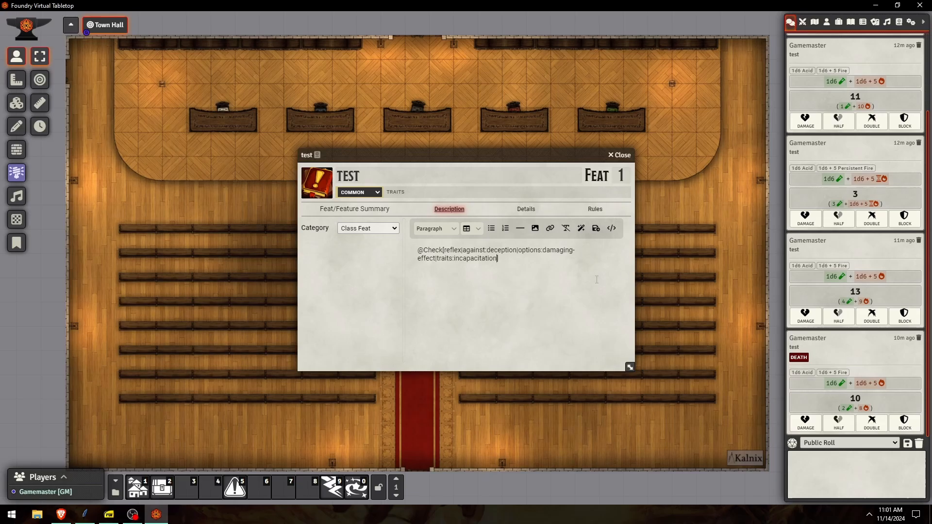
left_click(596, 228)
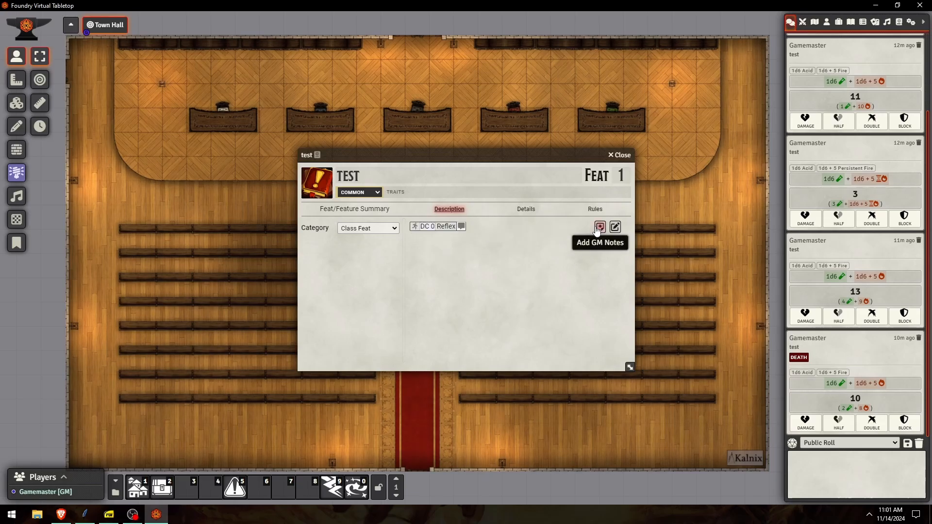
Create a Player Character actor with the default name and place its token on the scene beside the feat sheet.
left_click_drag(464, 152, 373, 175)
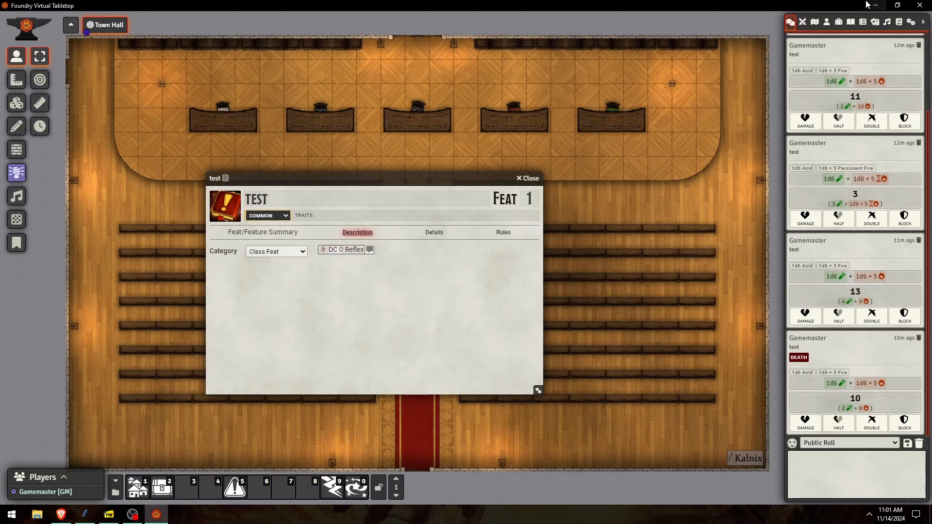
left_click(826, 22)
left_click(822, 48)
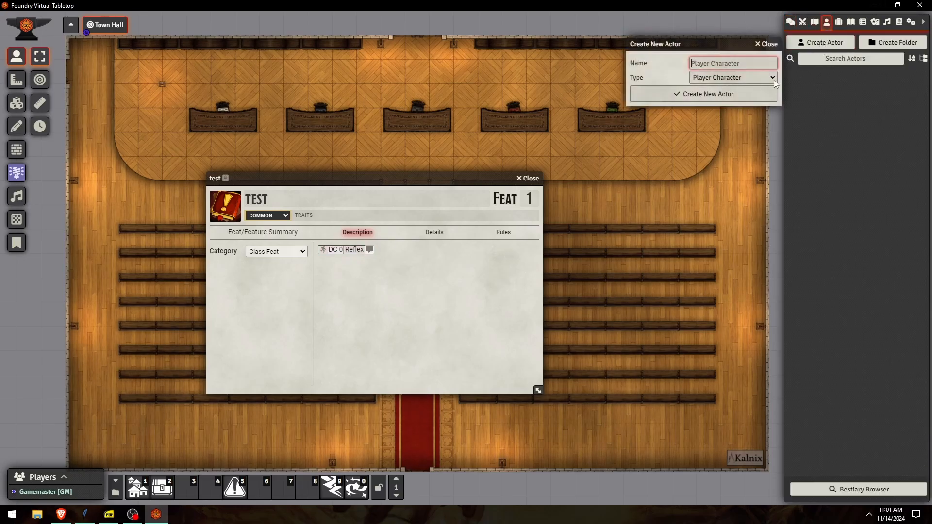
left_click(730, 94)
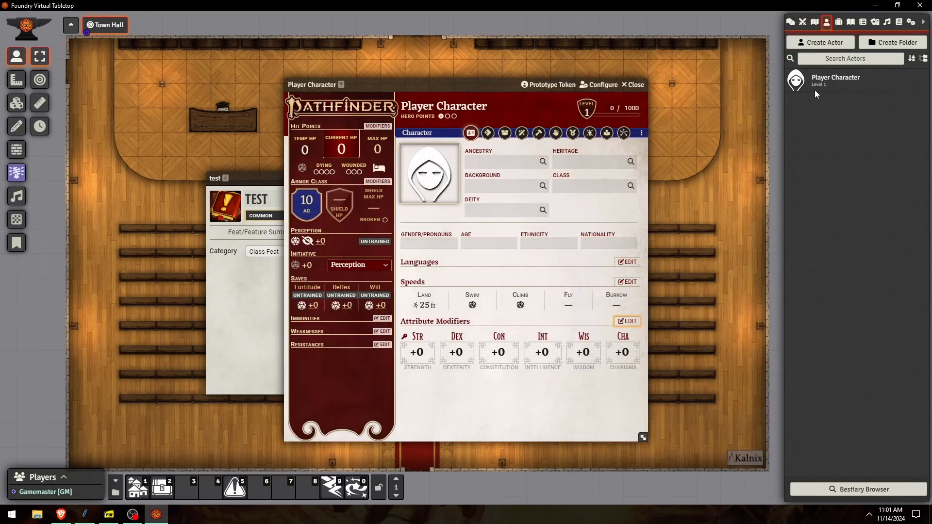
left_click(633, 84)
left_click_drag(845, 82, 594, 226)
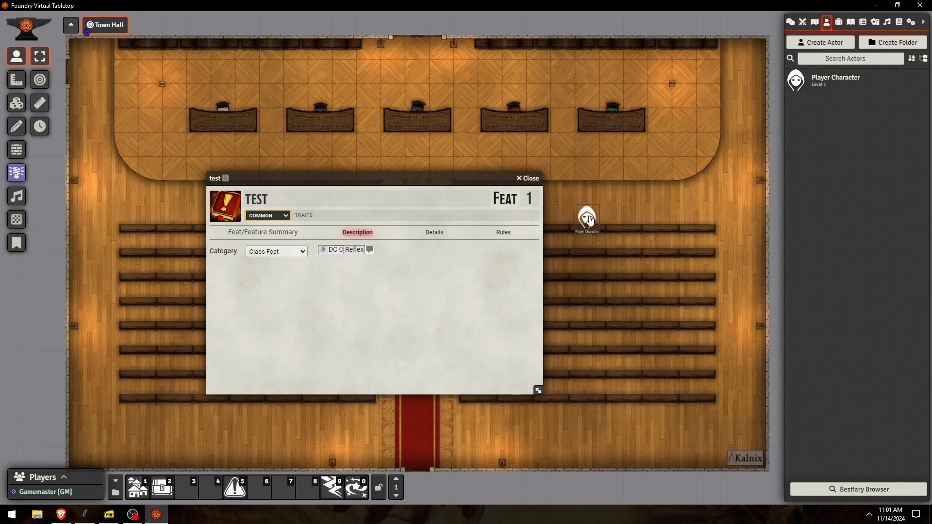
Clear the chat log and roll the Reflex check from the feat's description.
left_click(790, 23)
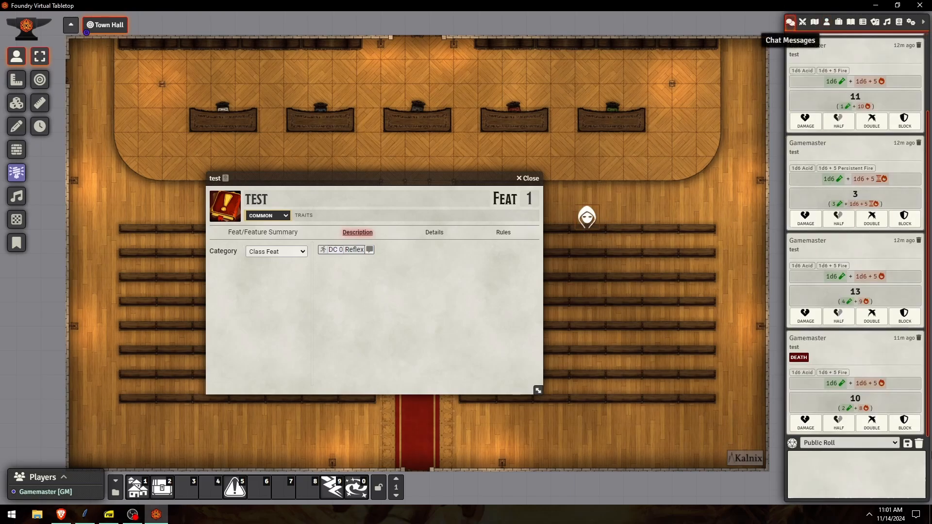
left_click(919, 443)
left_click(655, 484)
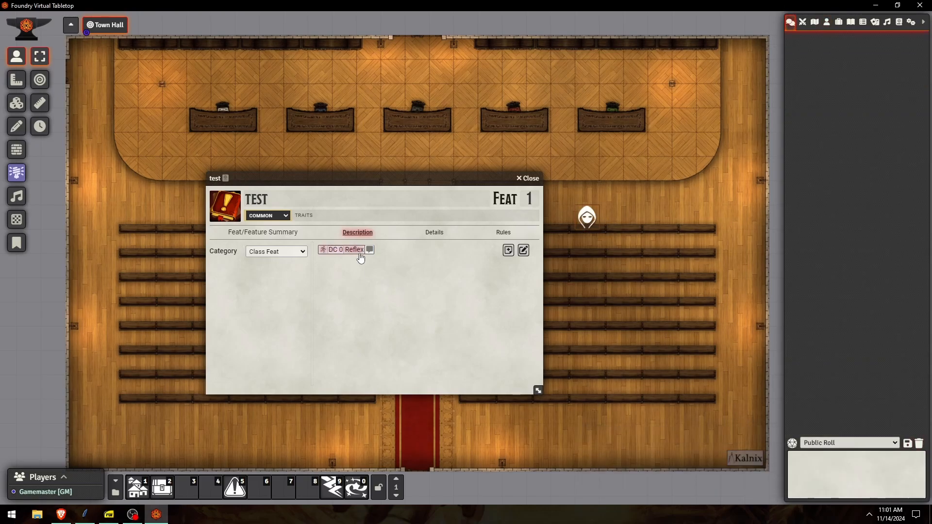
left_click(355, 250)
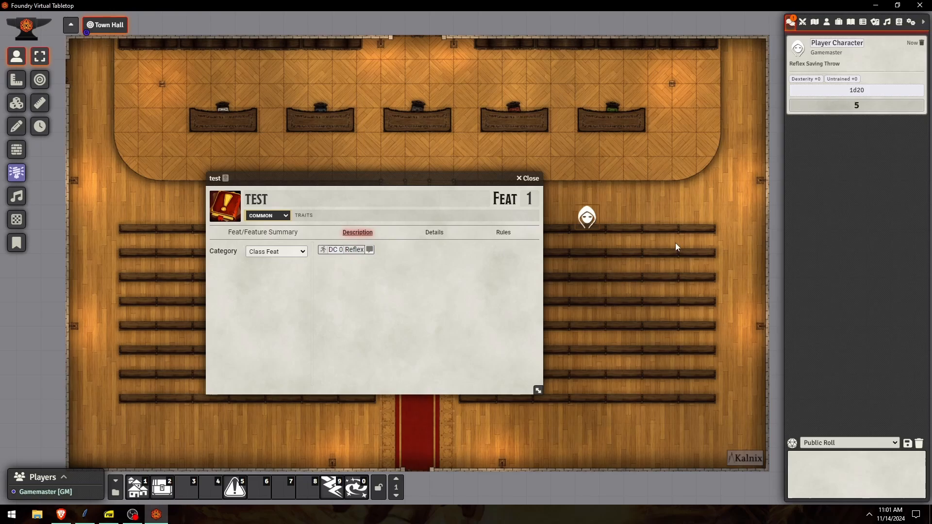
Inspect the Reflex roll's options in the Roll Inspector for damaging-effect and incapacitation, and close the inspector.
right_click(853, 92)
left_click(806, 169)
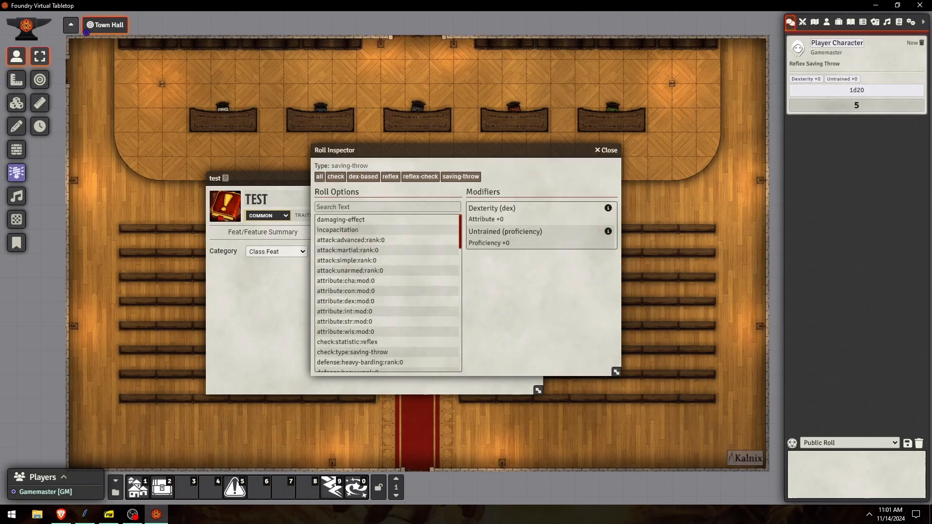
left_click_drag(360, 231, 318, 220)
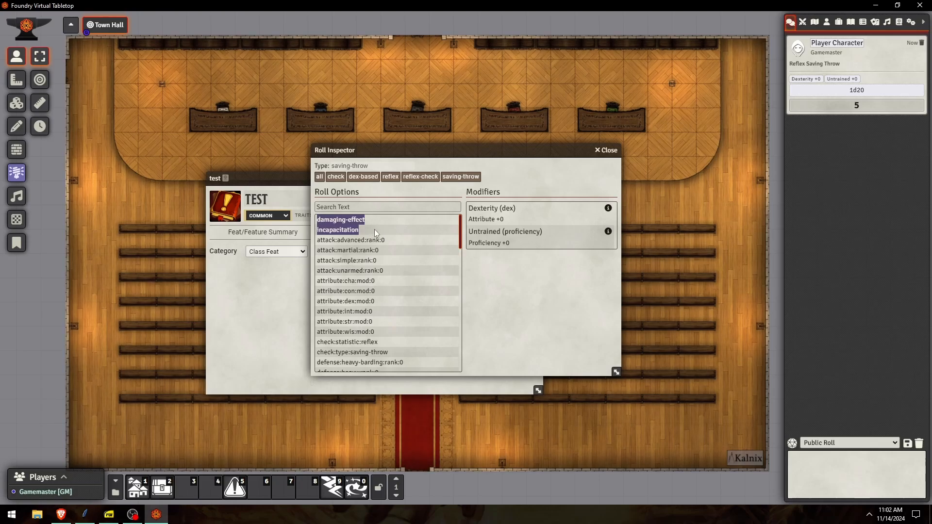
scroll(371, 243, "down", 10)
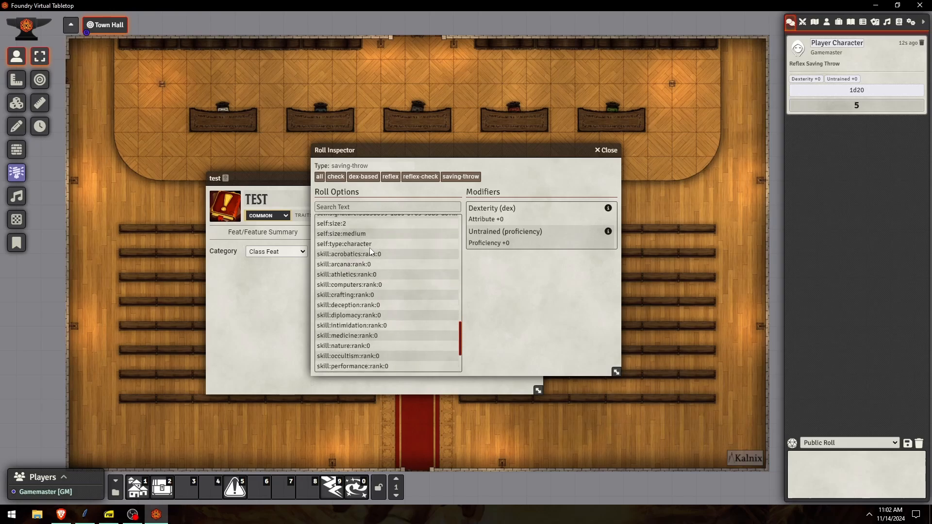
scroll(367, 296, "up", 3)
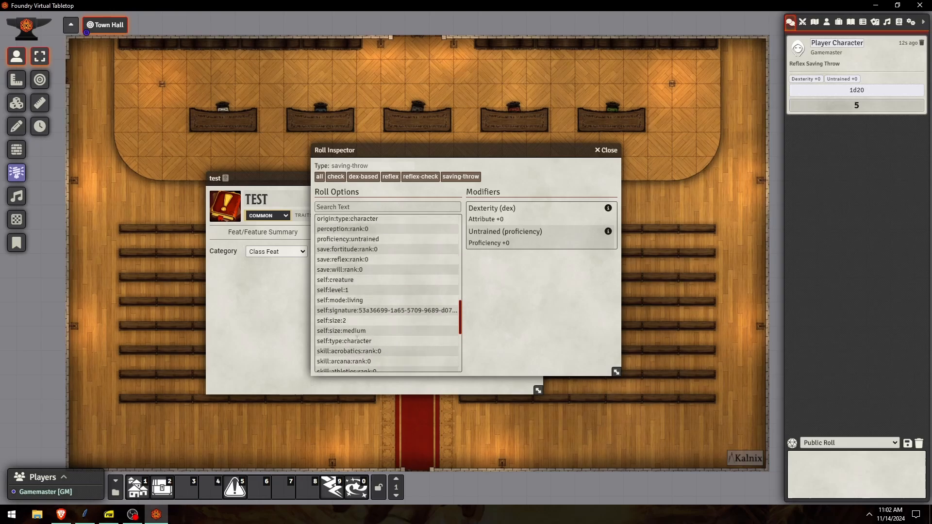
scroll(352, 341, "up", 5)
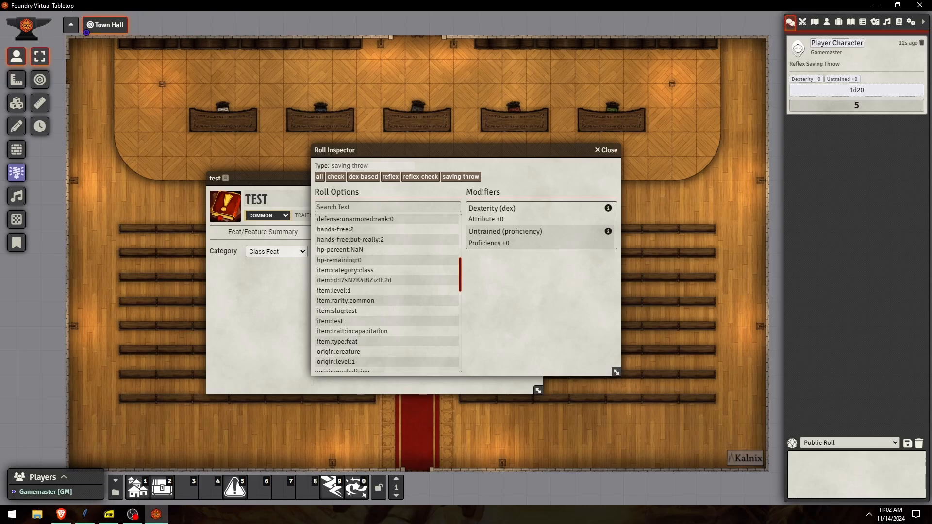
left_click_drag(380, 331, 313, 331)
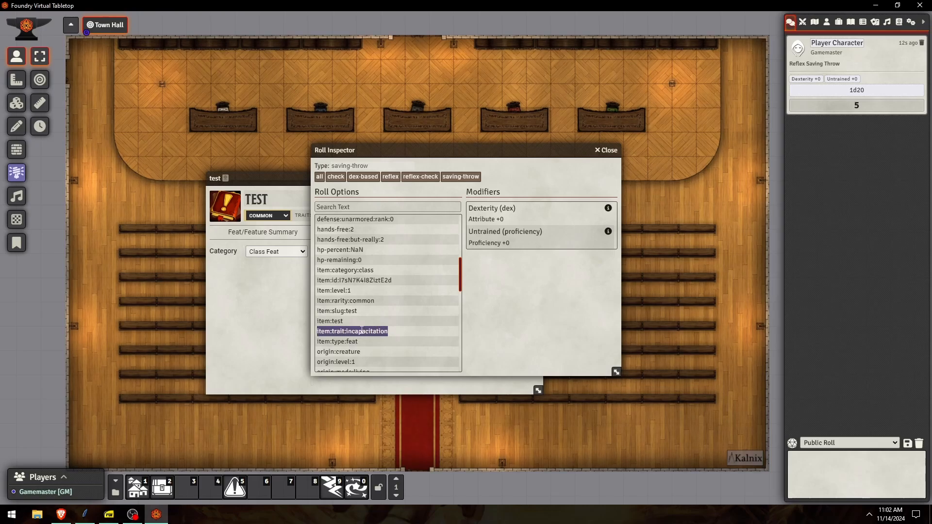
scroll(369, 324, "up", 6)
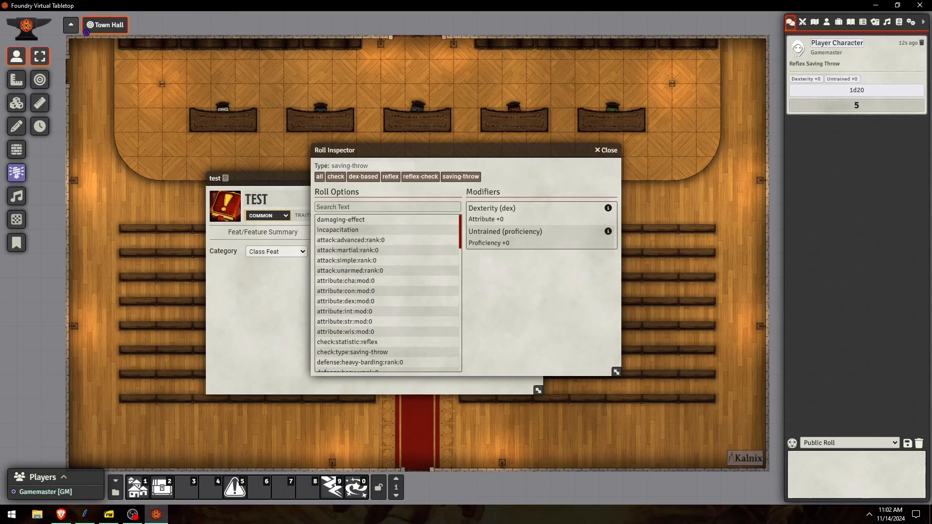
left_click_drag(360, 229, 307, 232)
left_click(330, 232)
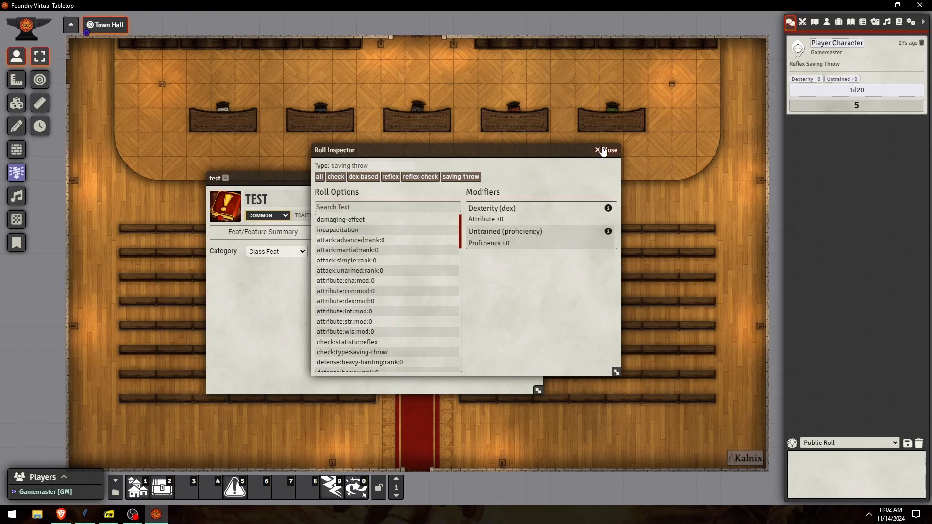
left_click(606, 150)
Review the options and traits parameters of the reflex check in the description editor and save the description.
left_click(523, 251)
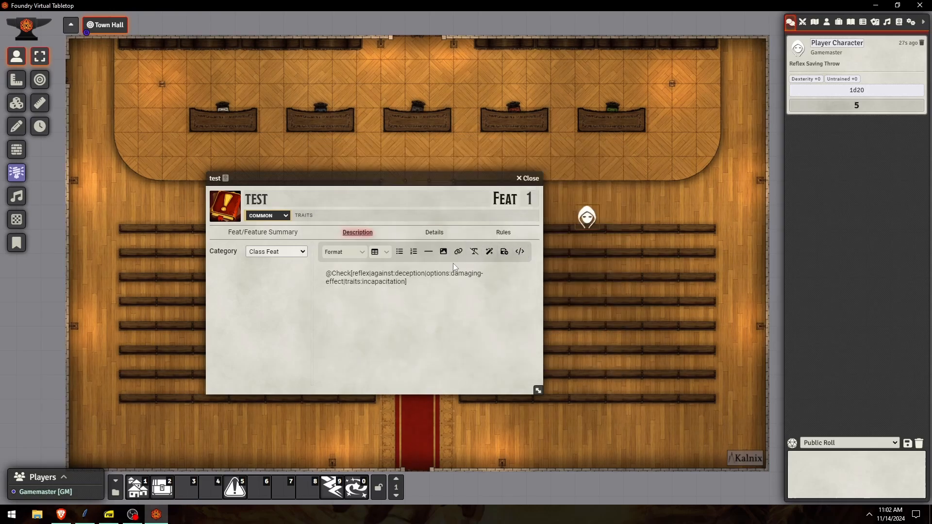
left_click(438, 274)
key("ctrl+a")
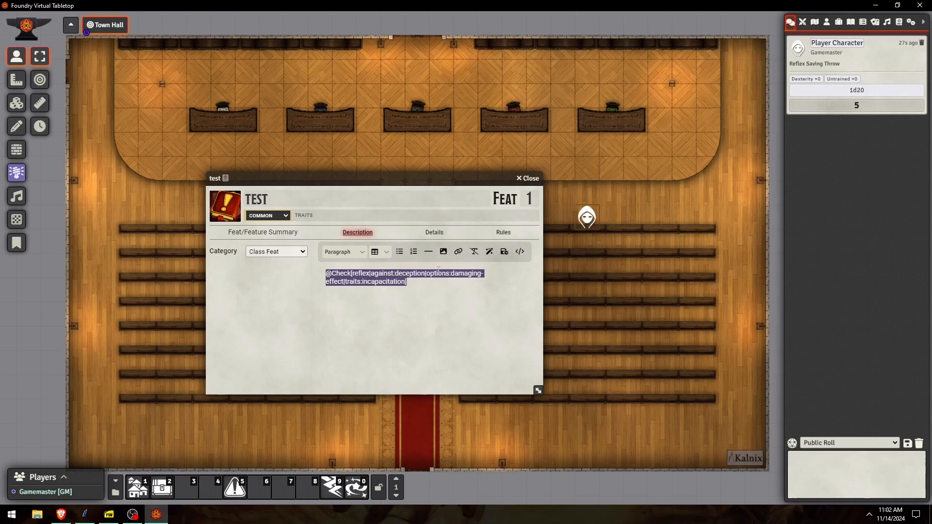
type("@Check[reflex|against:deception|options:damaging-effect|traits:incapacitation]")
key("ctrl+a")
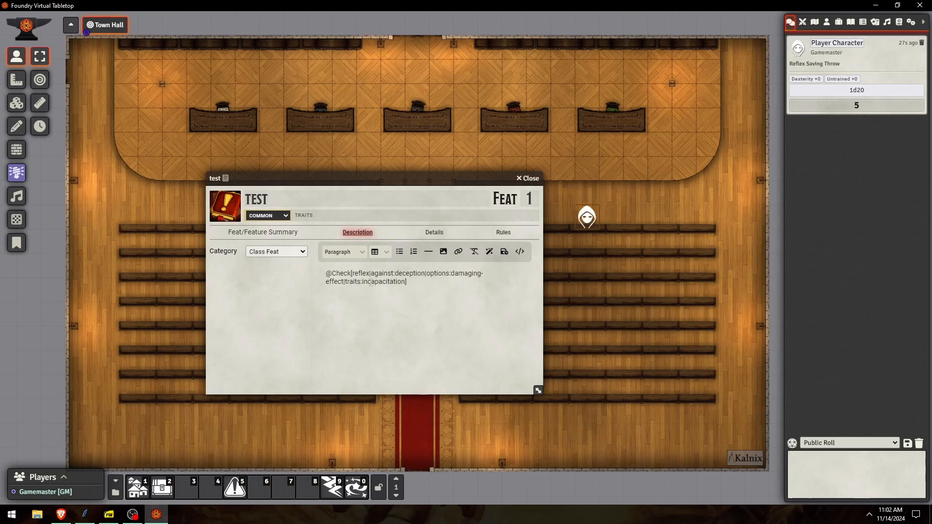
left_click(349, 282)
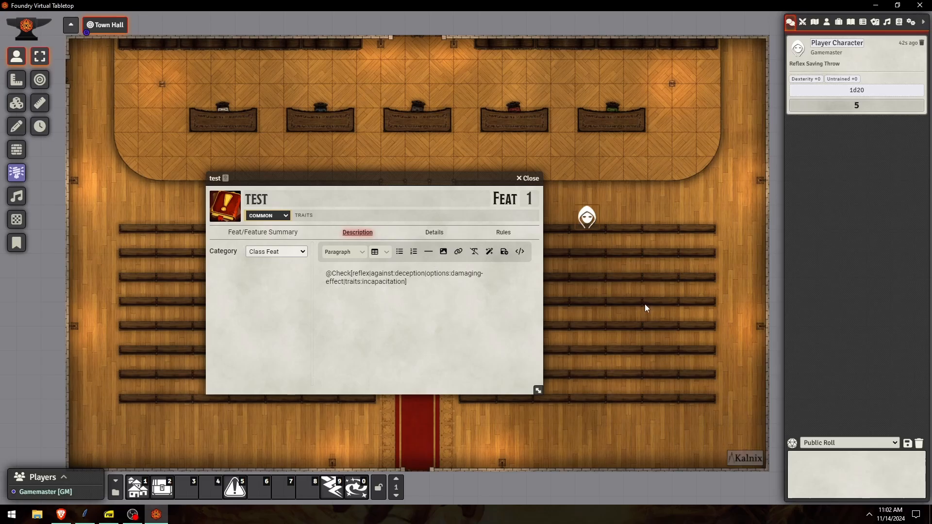
left_click(504, 251)
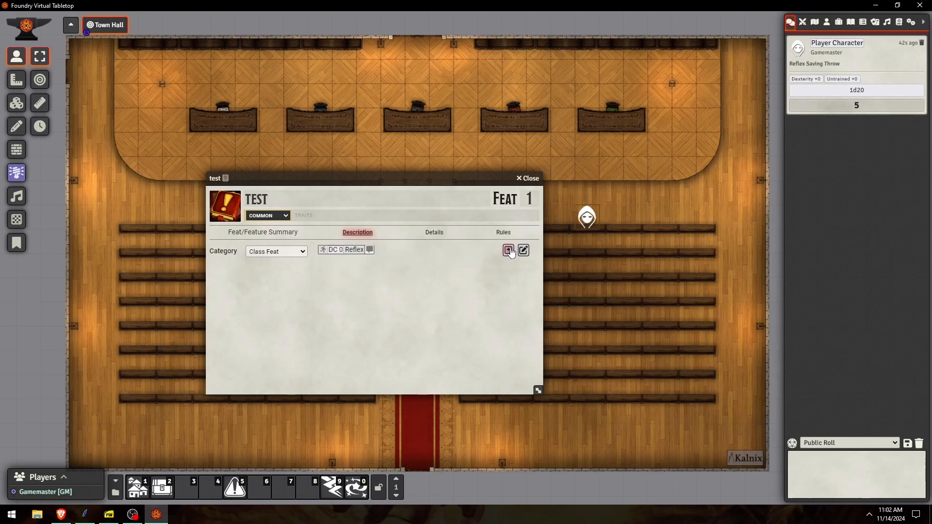
left_click(61, 514)
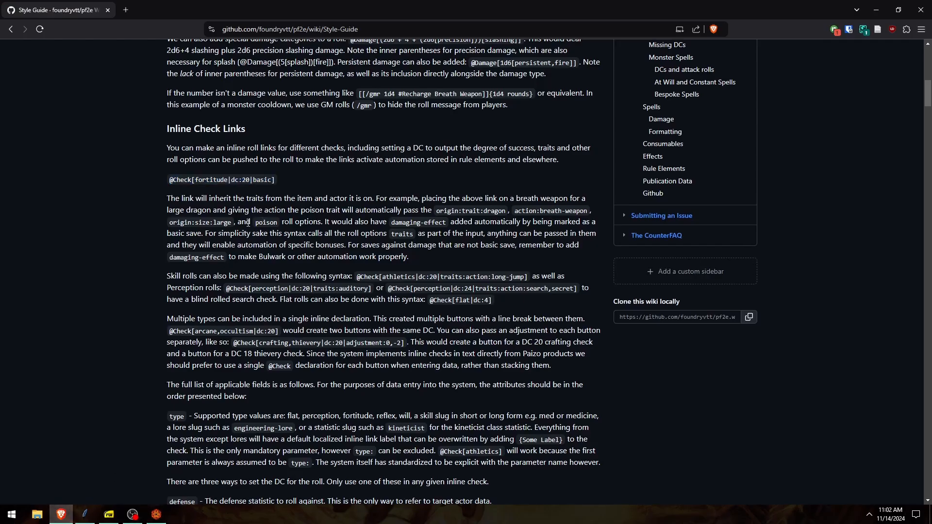
scroll(248, 223, "down", 2)
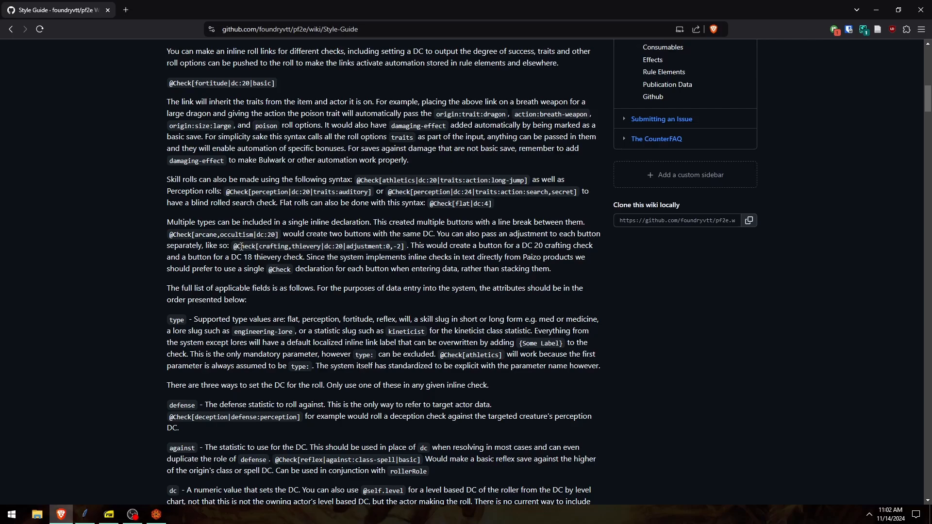
left_click_drag(234, 245, 409, 243)
key("ctrl+c")
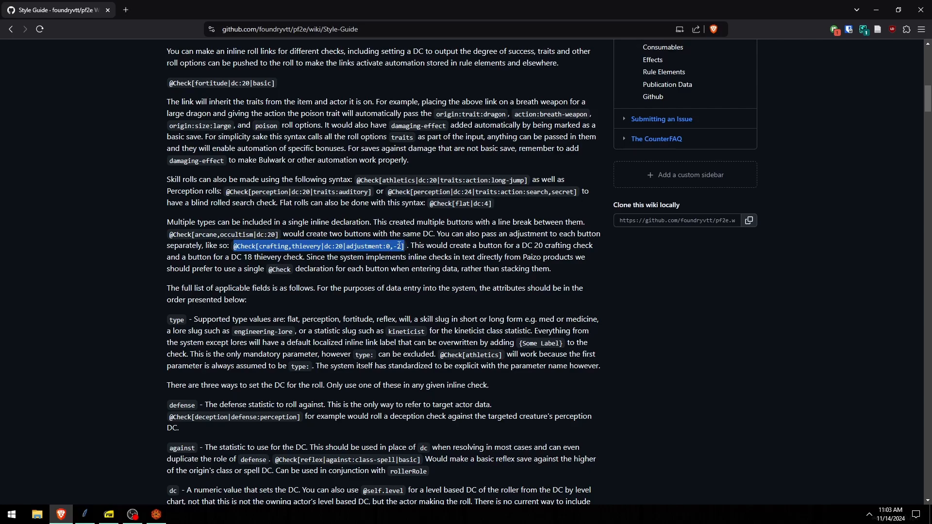
Switch to Foundry, post the copied crafting and thievery check in chat, and compare it with the style guide's example.
left_click(164, 517)
left_click(812, 458)
key("ctrl+v")
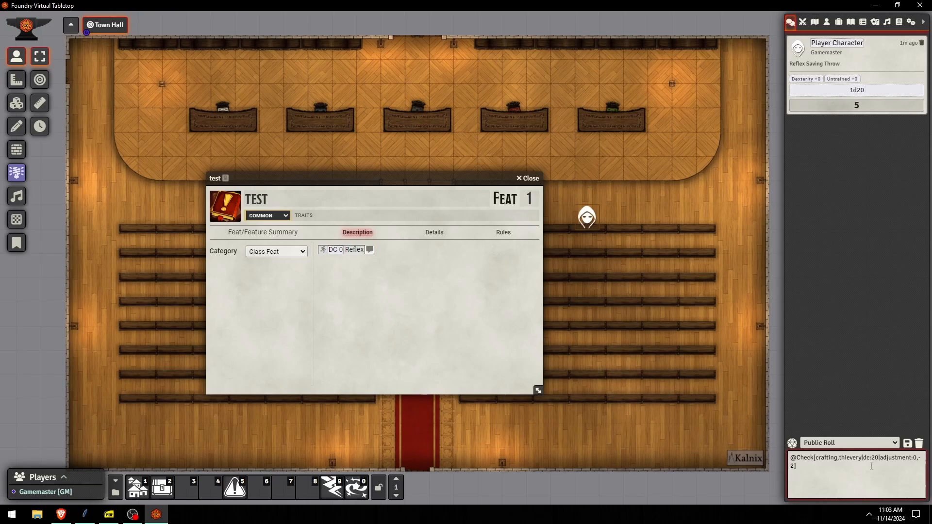
key("Return")
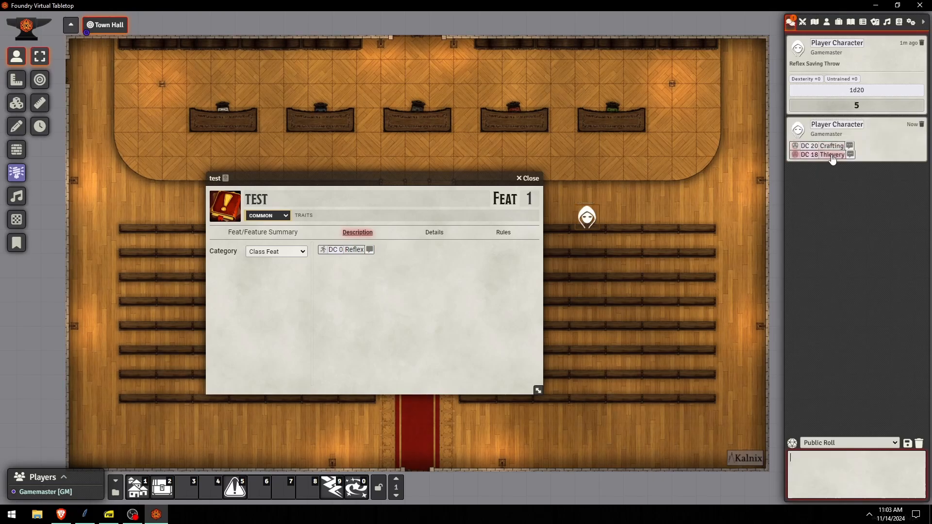
left_click(61, 515)
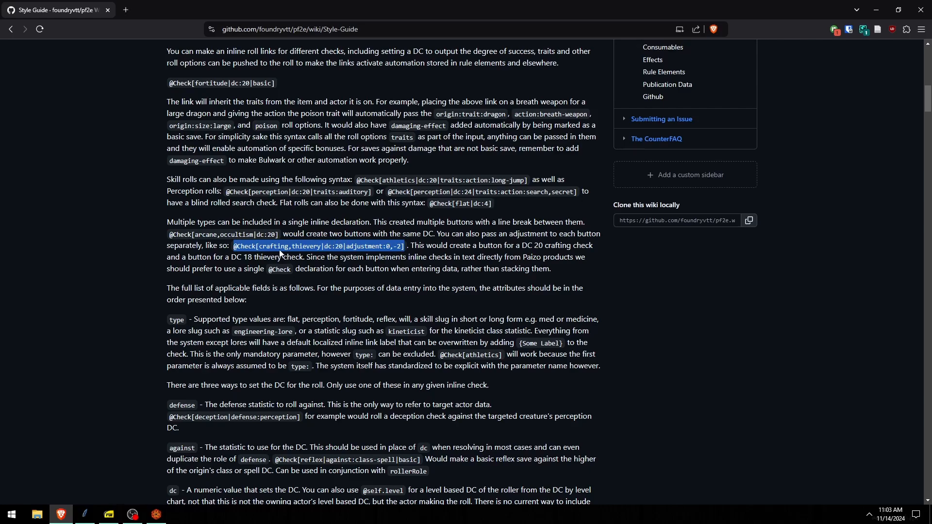
left_click(156, 514)
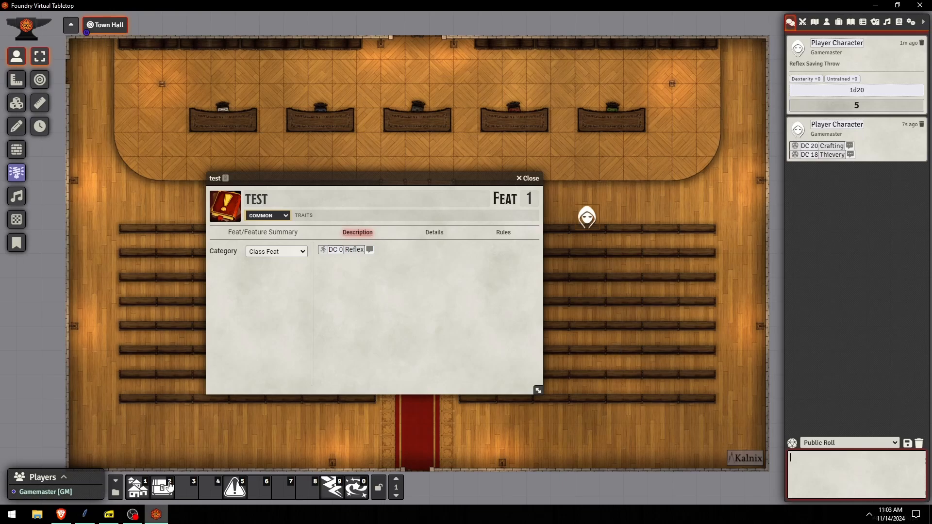
Switch to the browser and read through the style guide's list of inline check parameters, from type to overrideTraits.
mouse_move(389, 332)
left_click(60, 515)
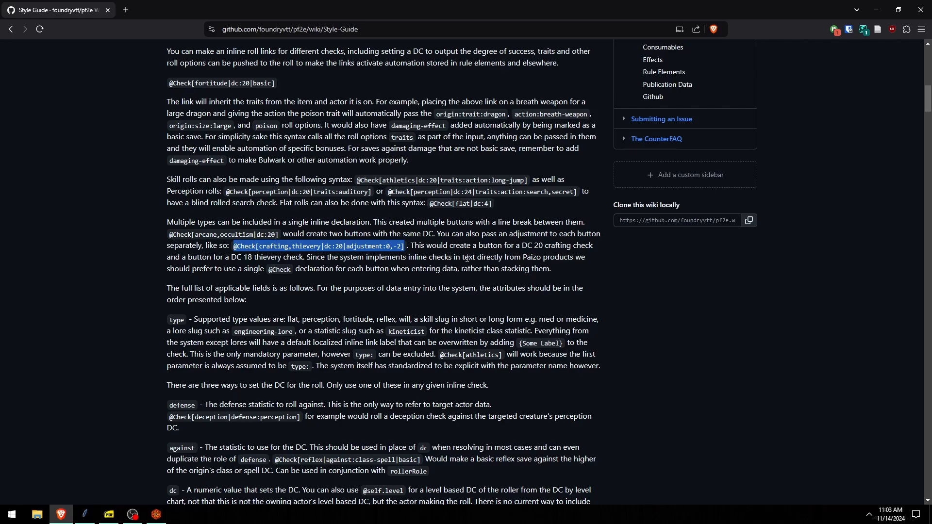
left_click(447, 297)
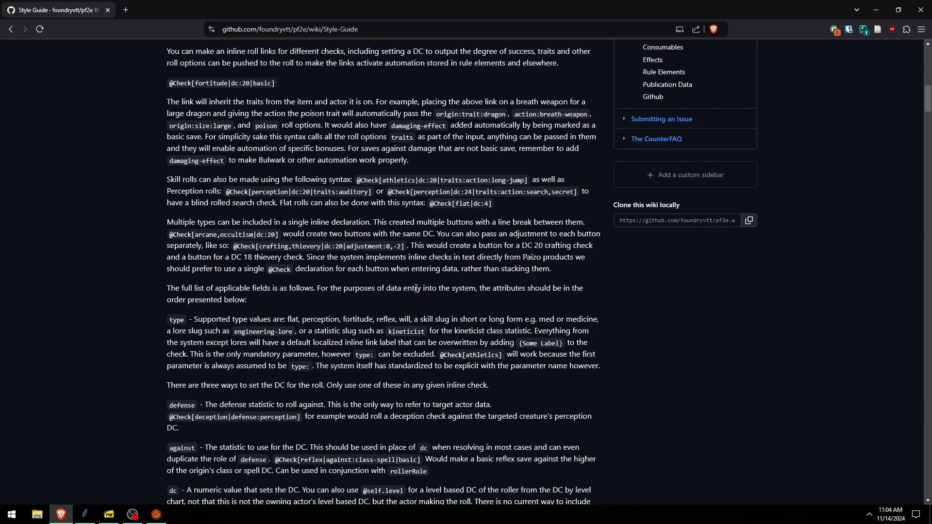
scroll(416, 289, "down", 3)
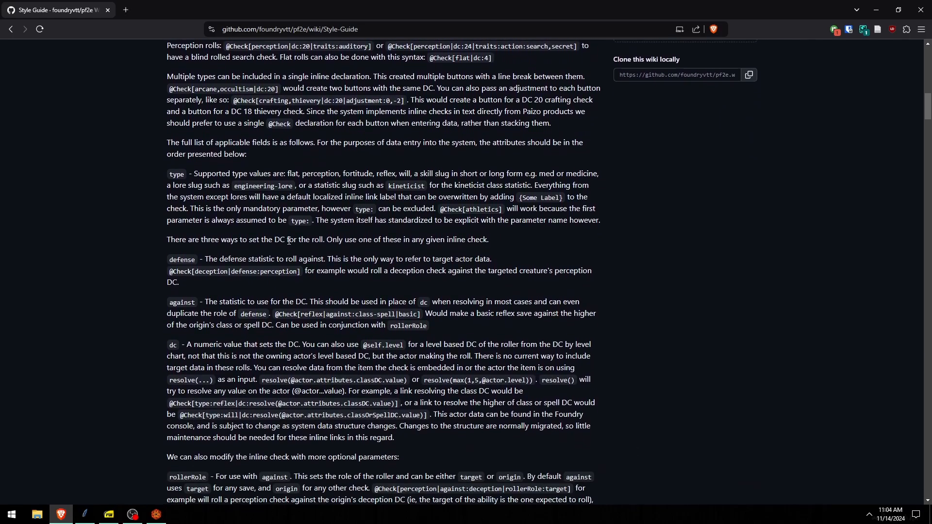
scroll(209, 189, "down", 3)
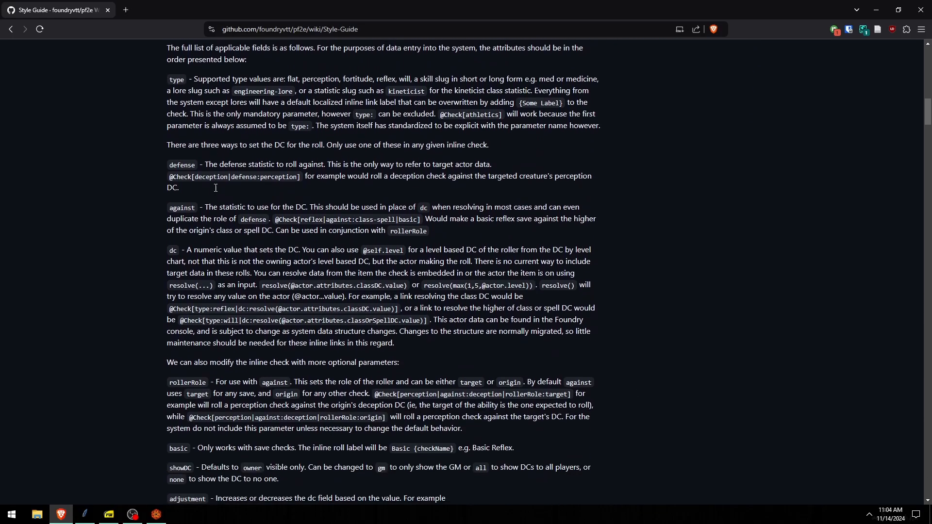
scroll(212, 186, "down", 4)
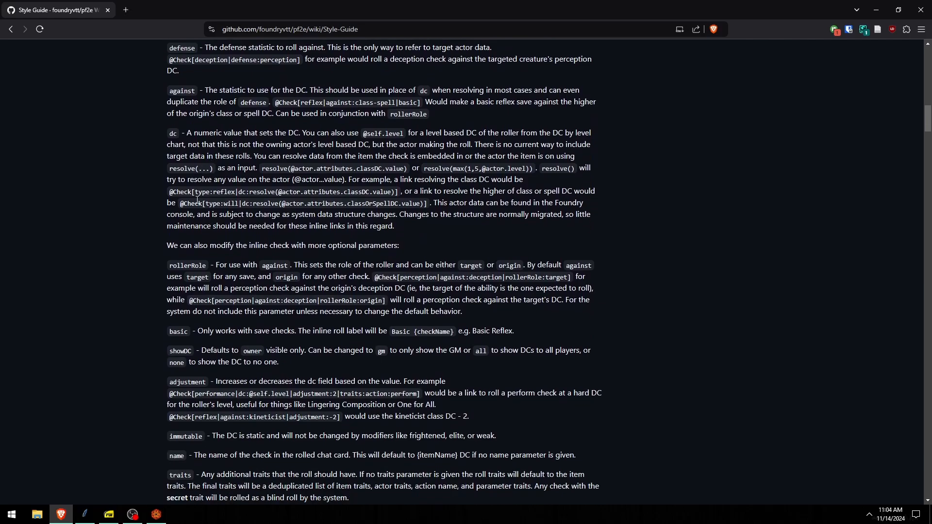
scroll(202, 235, "down", 1)
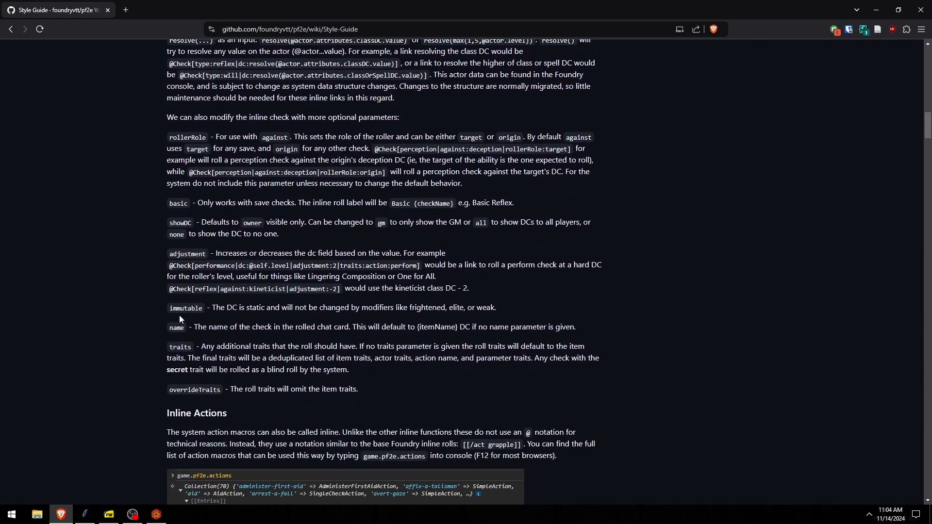
Examine the immutable and overrideTraits parameter descriptions in the style guide.
double_click(178, 309)
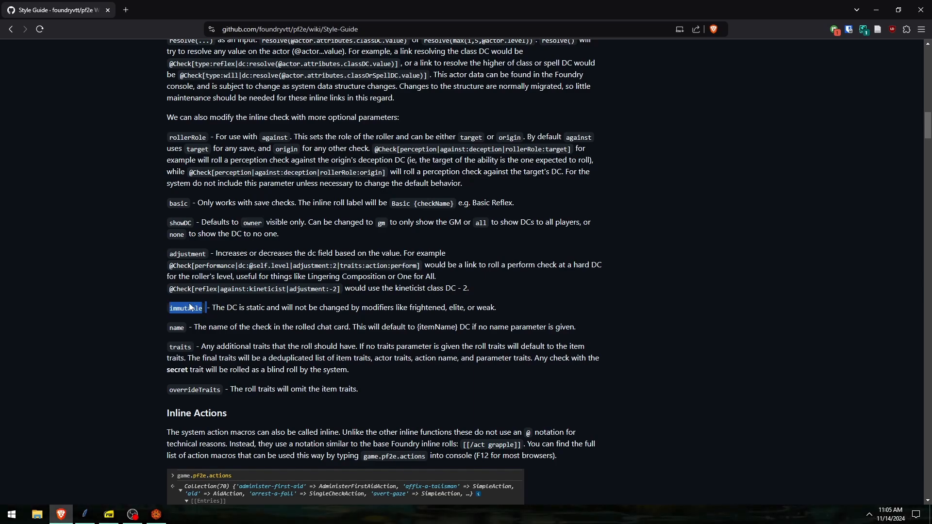
left_click(202, 309)
double_click(193, 388)
left_click(221, 386)
Switch to Foundry and add the Acid trait to the test feat.
left_click(157, 514)
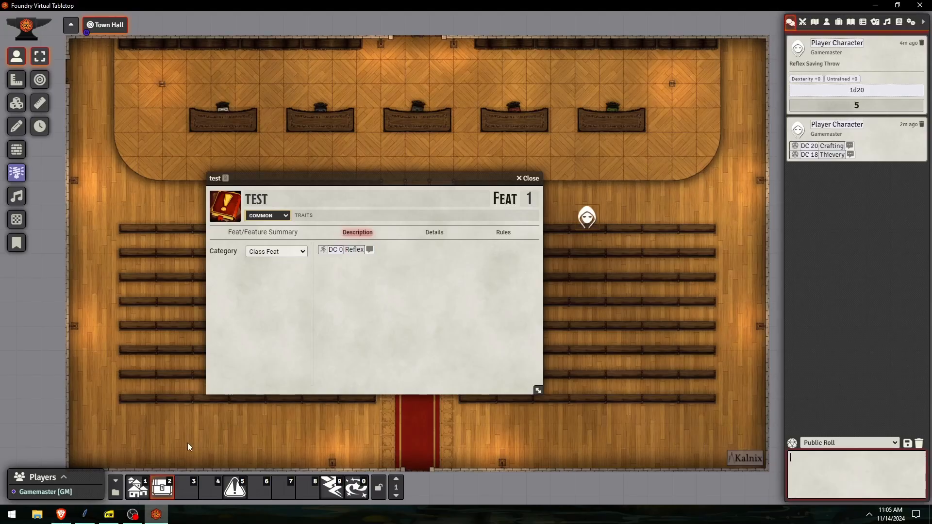
left_click(304, 220)
left_click(300, 229)
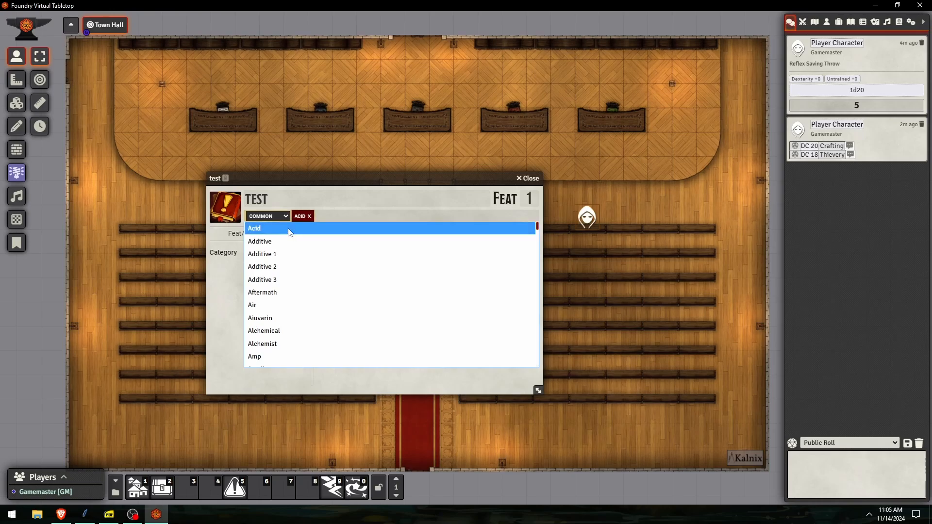
Roll the feat's inline Reflex check and examine the new roll's options for acid in the Roll Inspector.
left_click(345, 251)
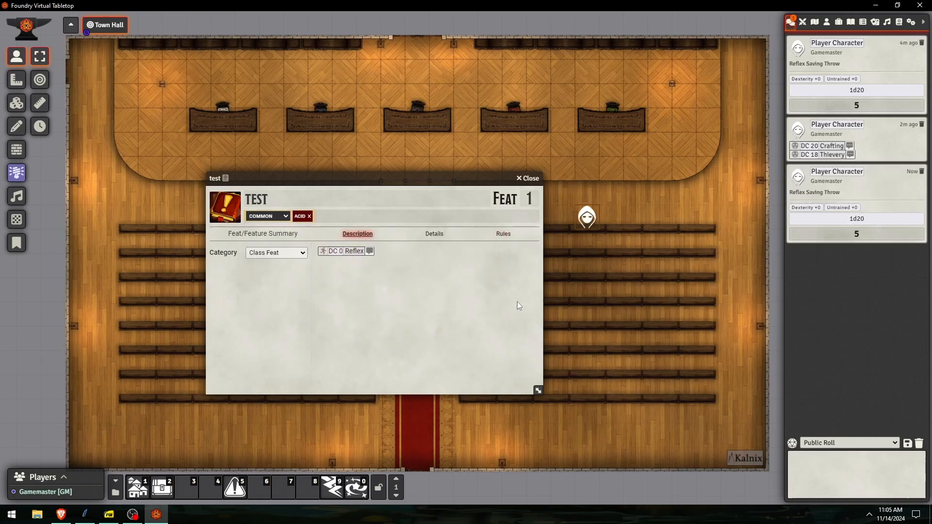
right_click(869, 195)
left_click(812, 300)
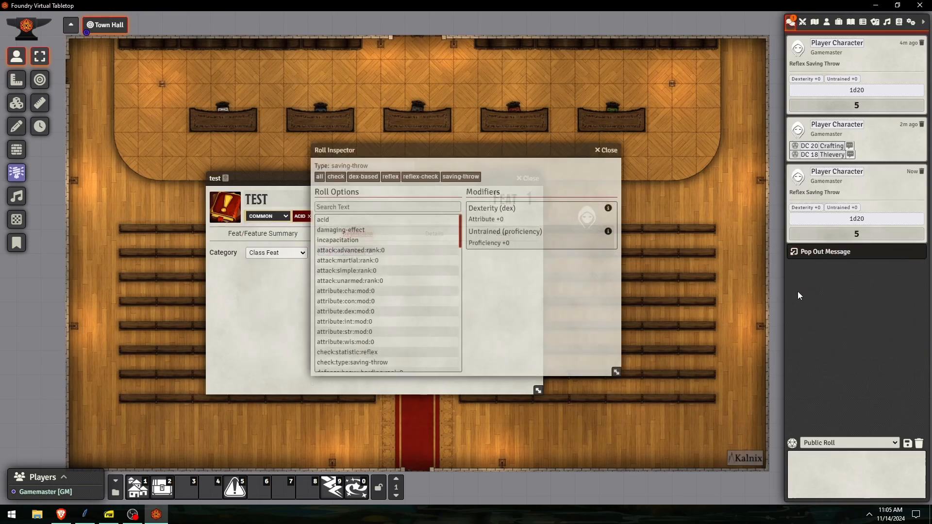
double_click(330, 219)
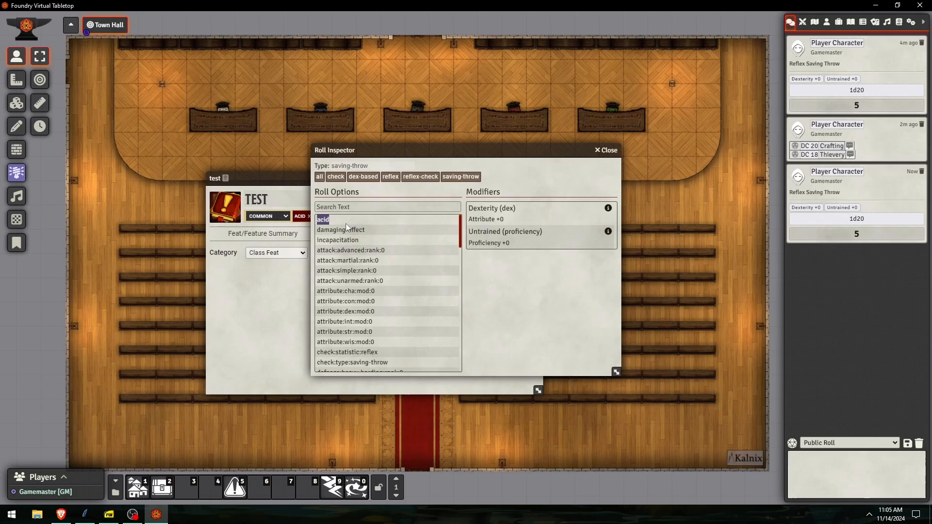
Close the roll inspector, append |overrideTraits to the Reflex check in the test feat's description, and save it.
left_click(607, 150)
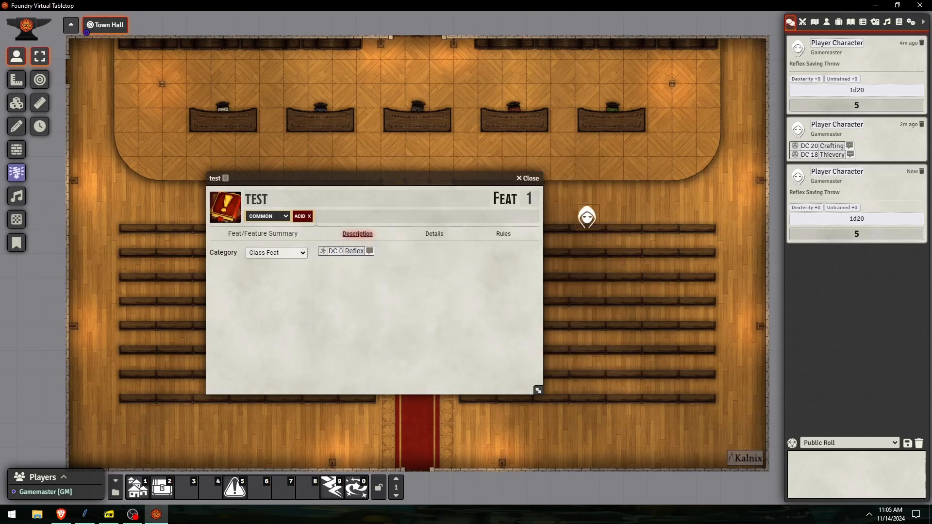
left_click(538, 260)
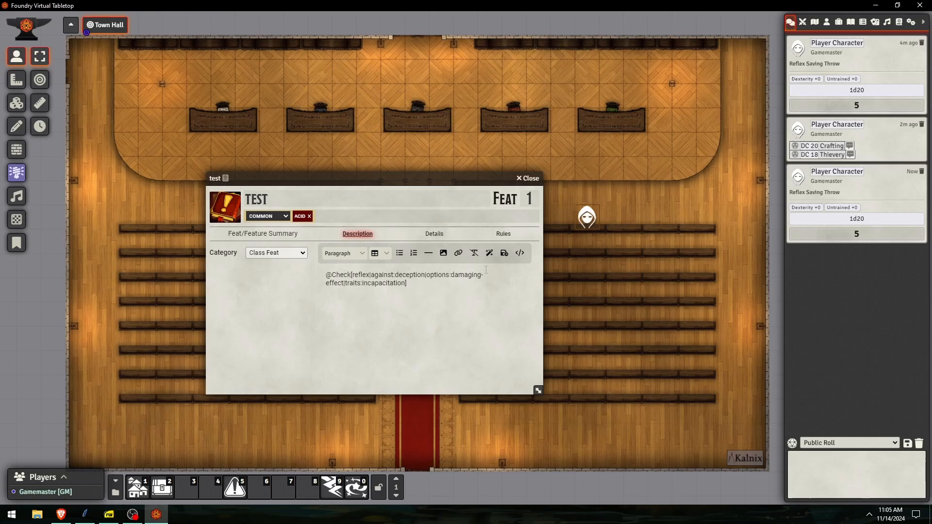
type("|override")
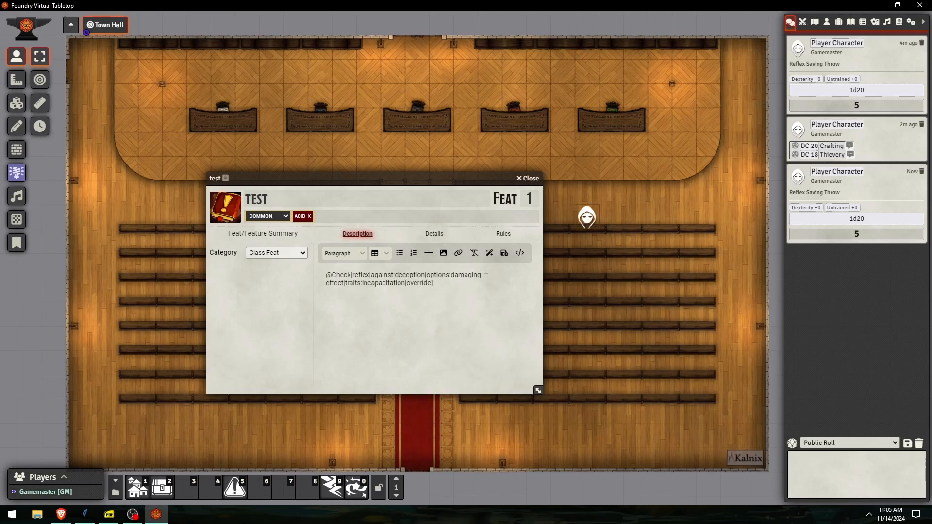
type("Traits")
left_click(490, 254)
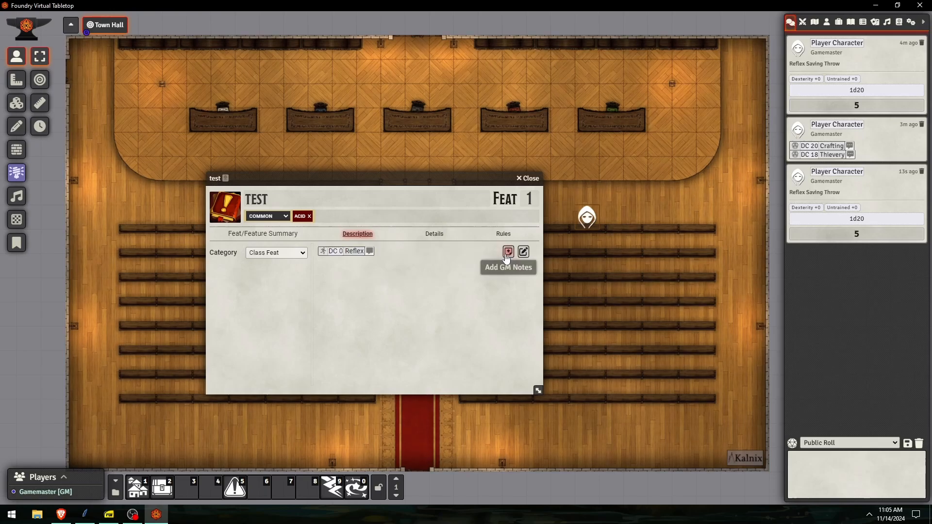
Roll the Reflex save from the feat's inline link and inspect the new roll's options.
left_click(346, 253)
right_click(843, 306)
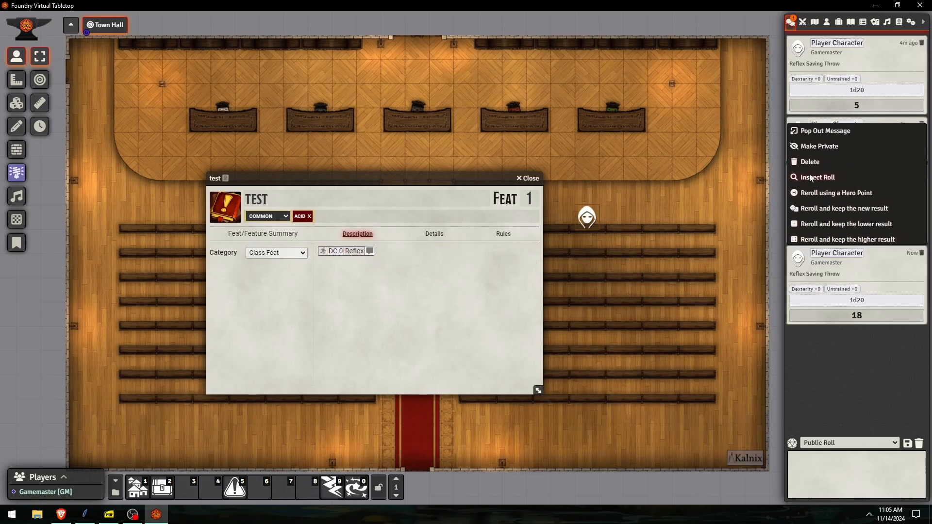
left_click(810, 177)
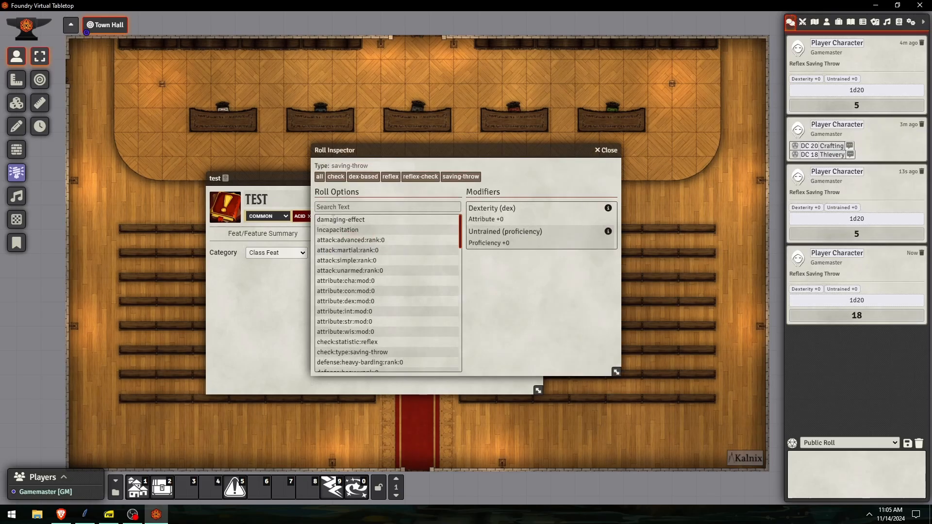
left_click(604, 150)
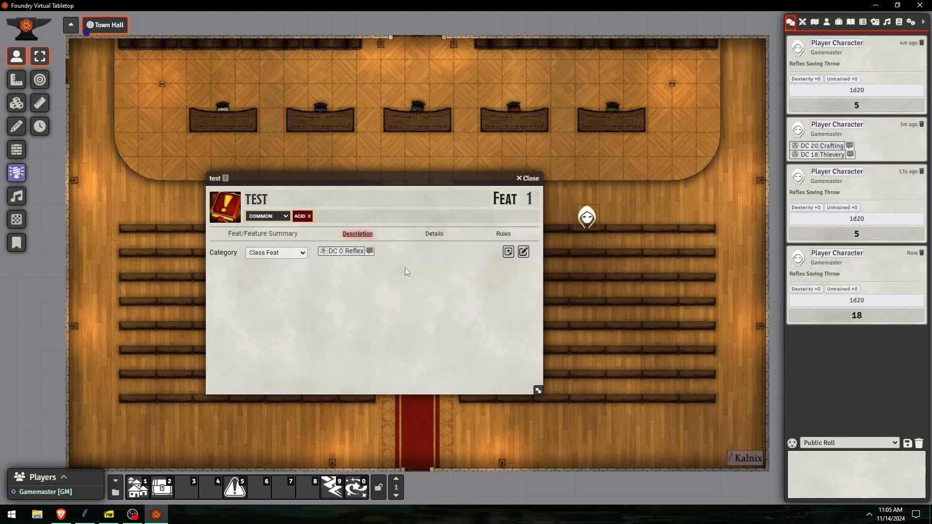
Remove overrideTraits from the feat's inline Reflex check, save the description, and close the feat sheet.
left_click(522, 251)
double_click(424, 283)
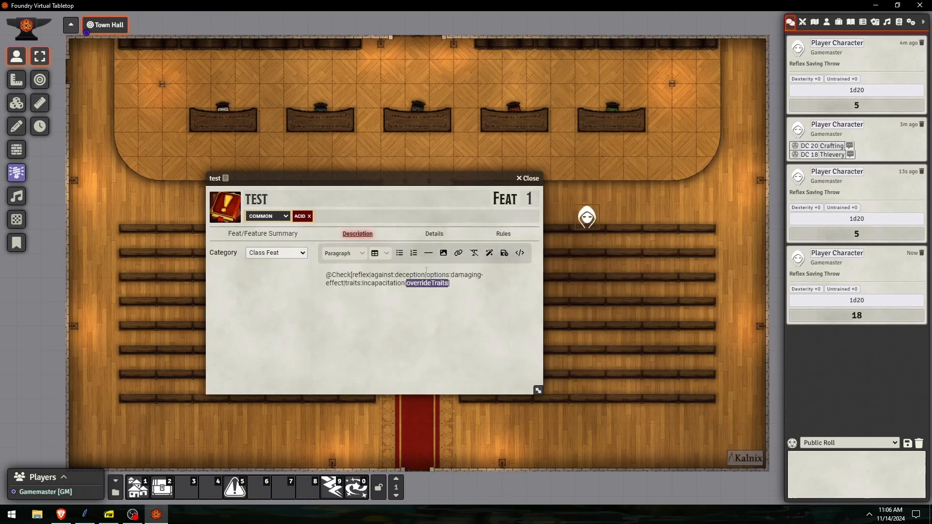
key("BackSpace")
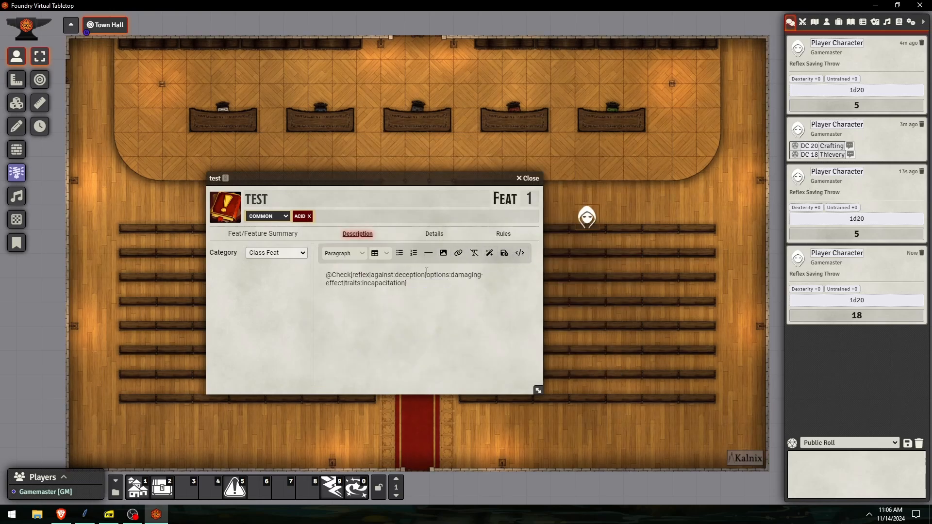
left_click(504, 253)
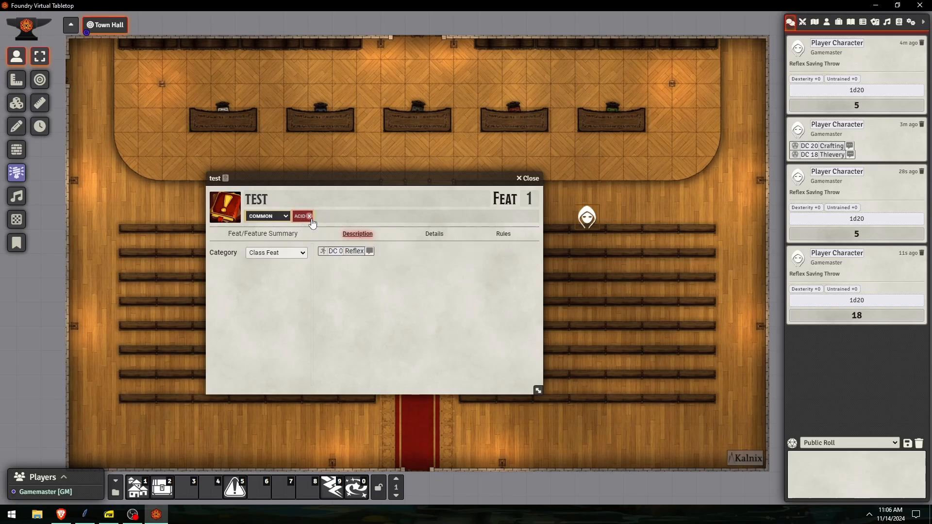
left_click(523, 253)
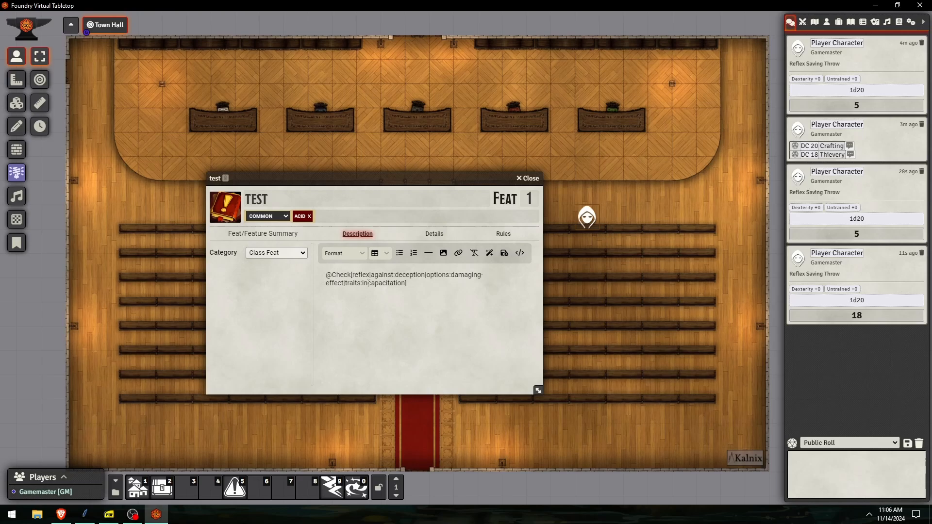
left_click(534, 180)
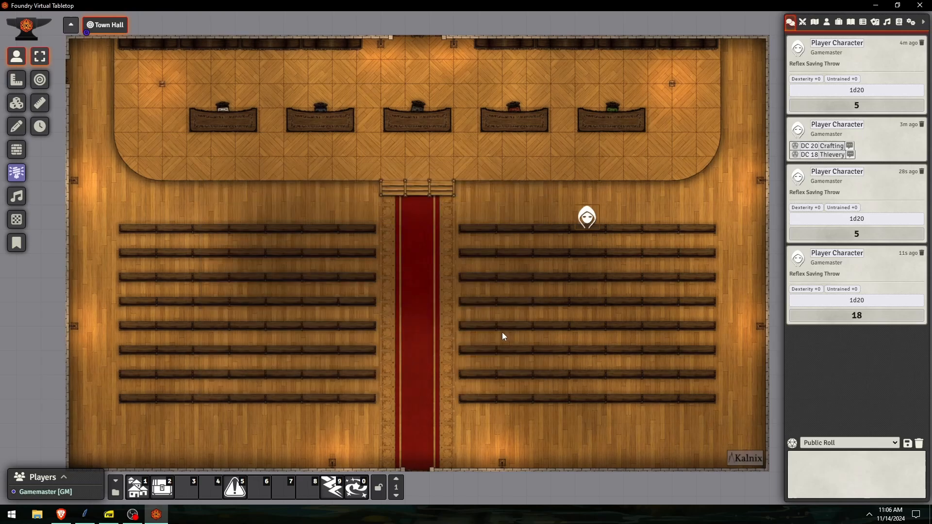
Switch to the PF2e Style Guide in the browser and copy the [[/act sneak dc=20]] example from the Inline Actions section.
left_click(67, 517)
scroll(258, 353, "down", 6)
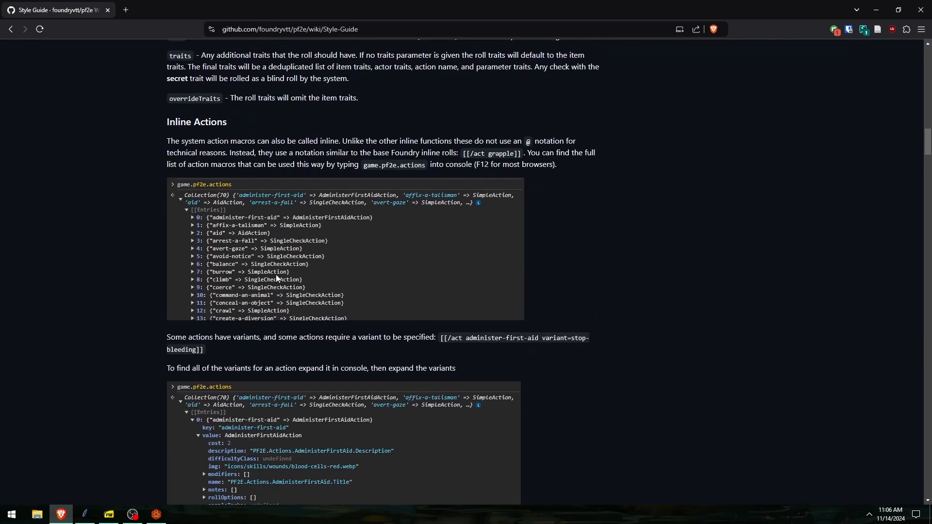
scroll(282, 231, "down", 1)
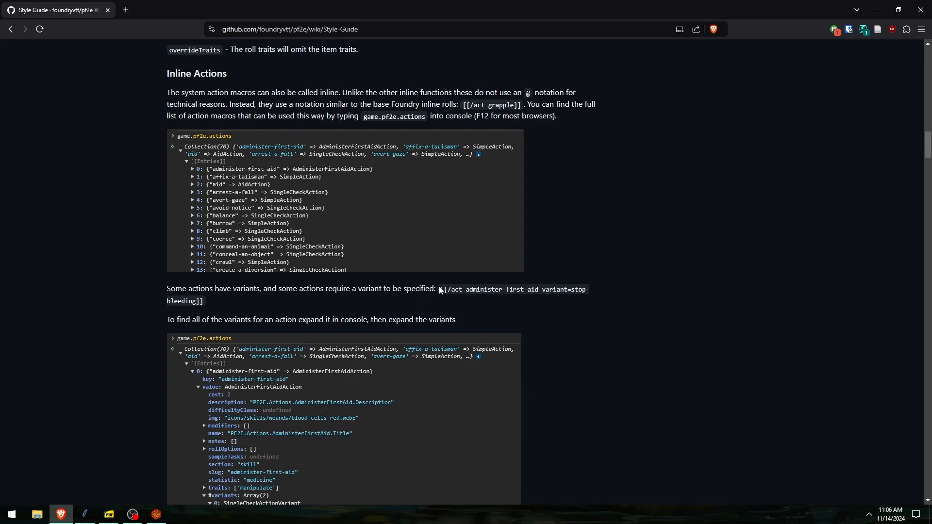
scroll(416, 245, "down", 9)
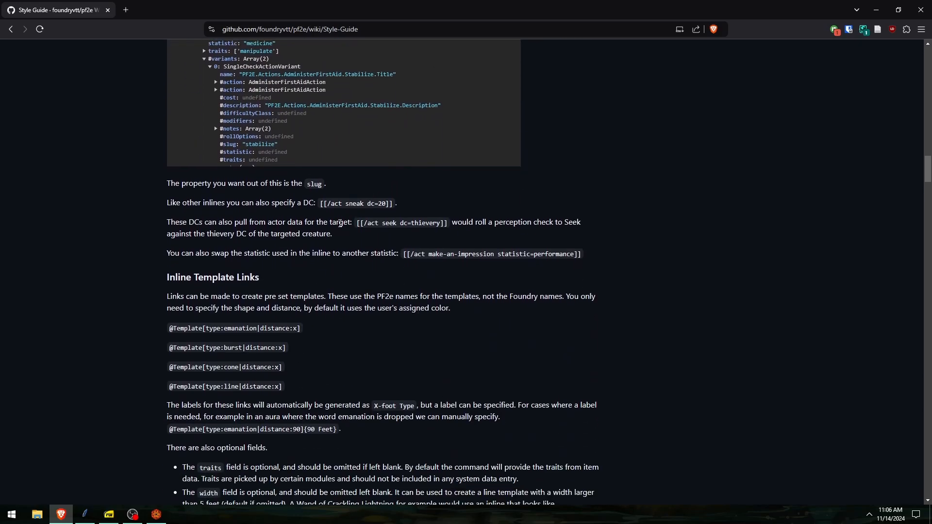
scroll(339, 223, "up", 1)
left_click_drag(321, 252, 392, 252)
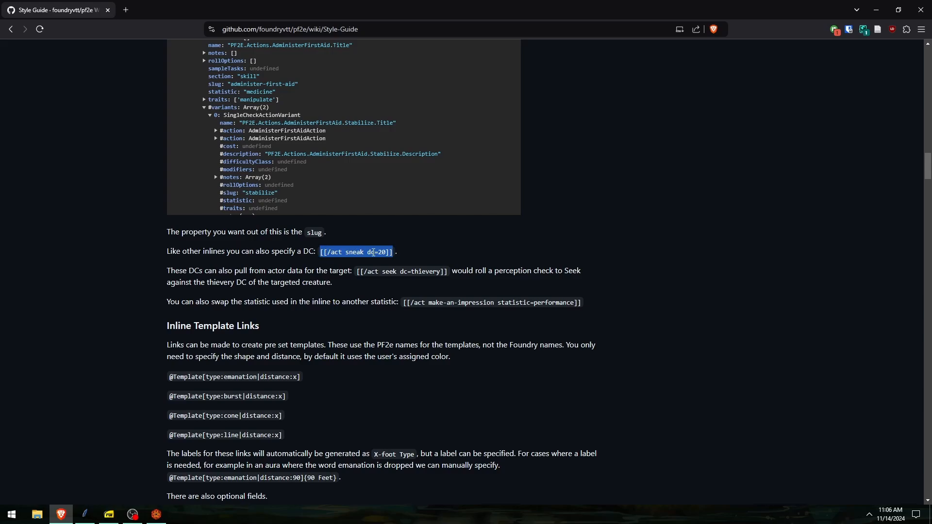
right_click(374, 252)
left_click(390, 264)
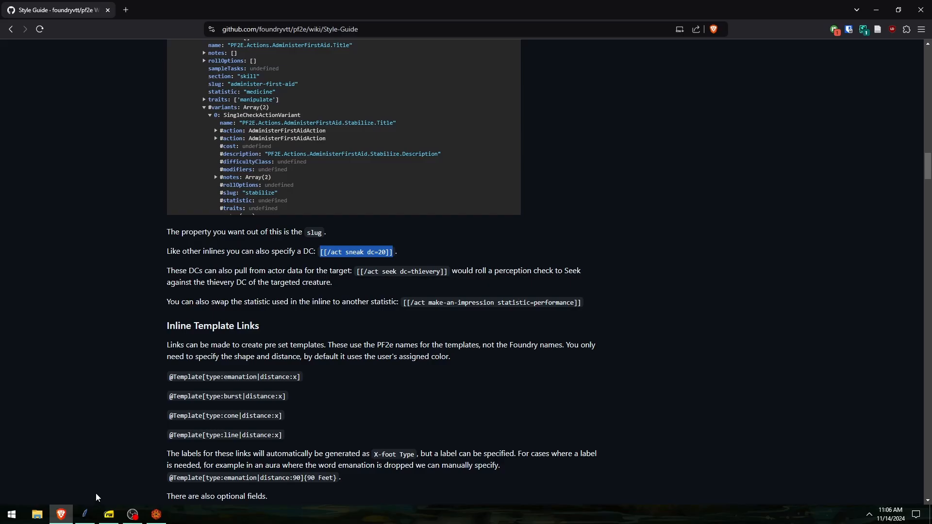
Switch to Foundry Virtual Tabletop and post the copied [[/act sneak dc=20]] inline action to the chat.
left_click(156, 514)
left_click(811, 478)
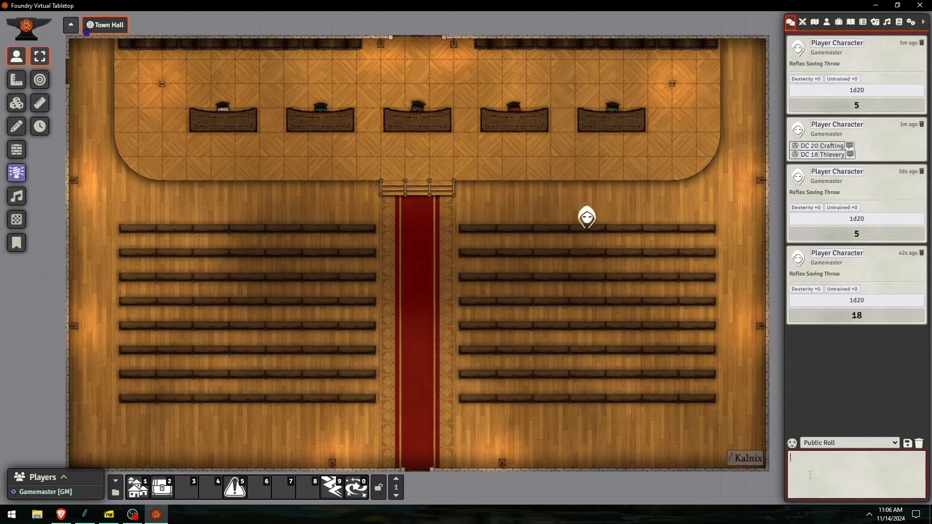
key("ctrl+v")
key("Return")
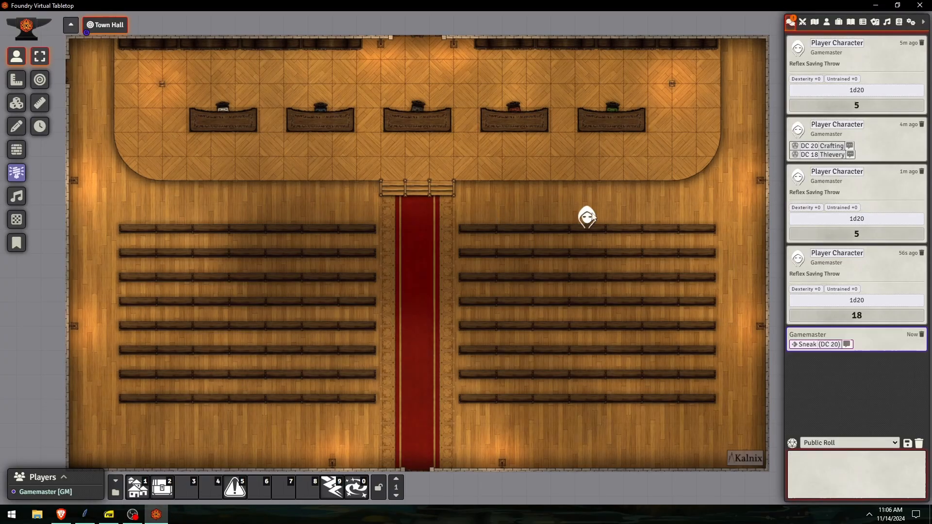
Roll the Sneak (DC 20) check from its chat link twice for the player character.
left_click(820, 344)
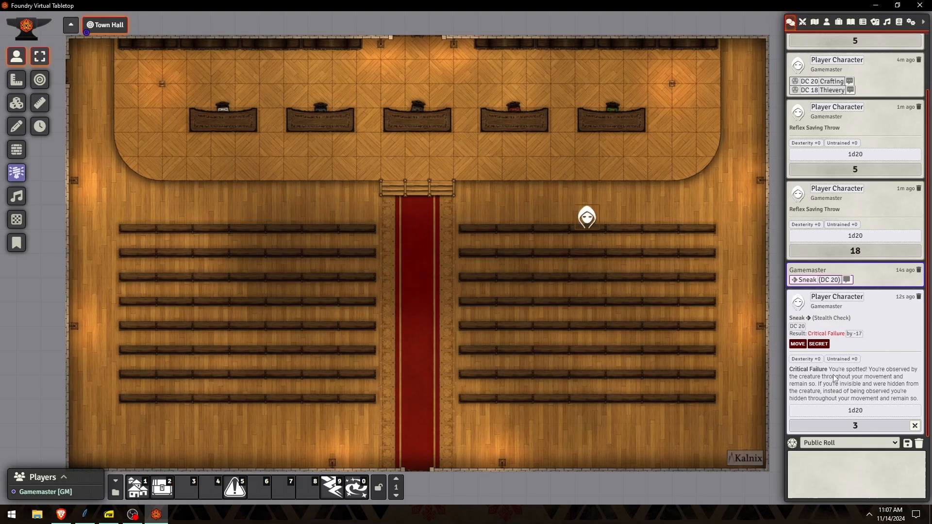
mouse_move(819, 349)
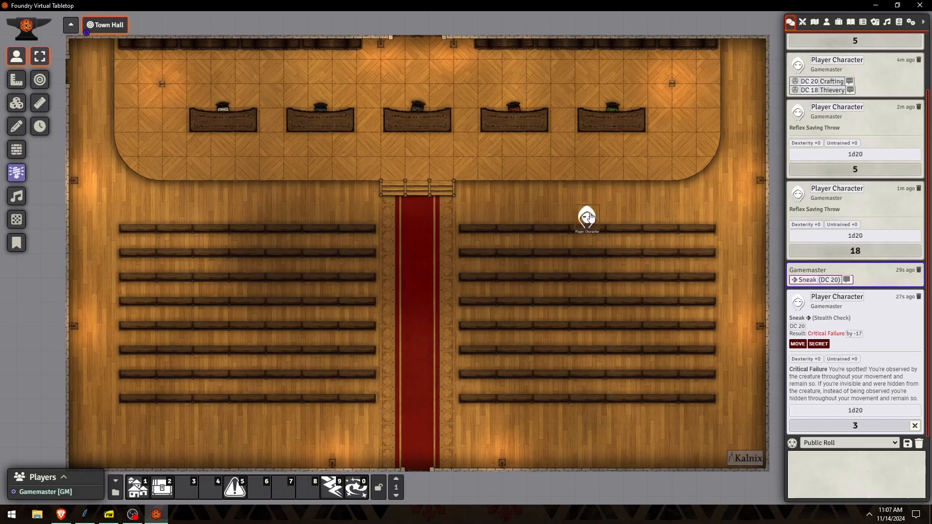
left_click(822, 281)
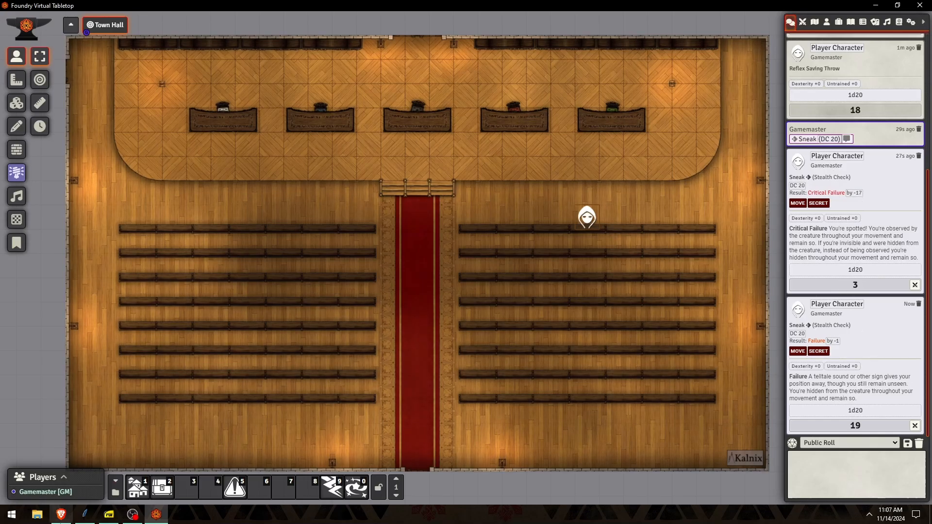
Switch to the browser's Style Guide and examine the inline action examples for swapping statistics, target DCs and action variants.
left_click(61, 515)
scroll(326, 311, "up", 1)
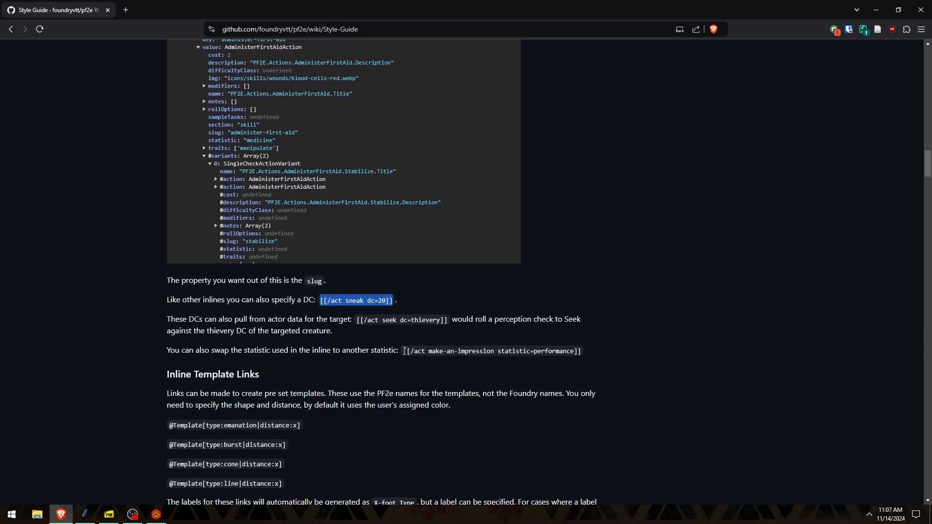
left_click_drag(404, 350, 582, 358)
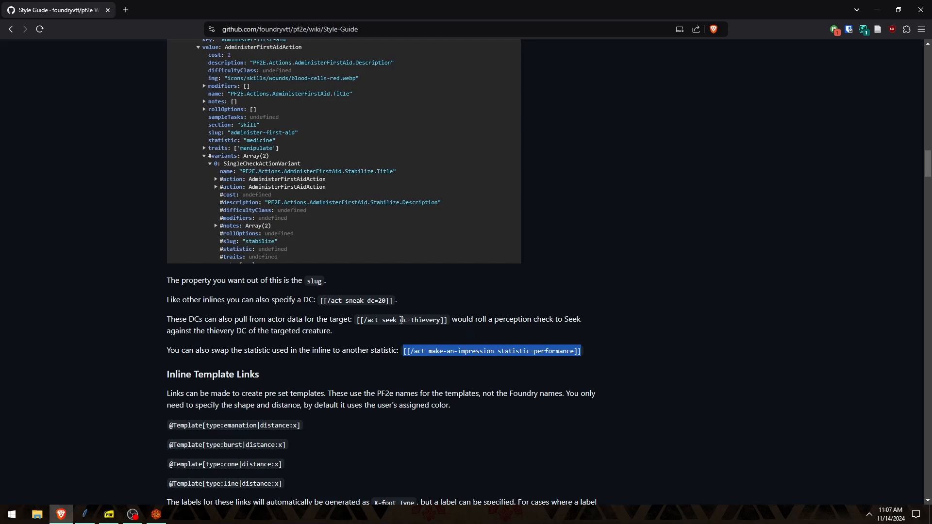
scroll(365, 323, "up", 6)
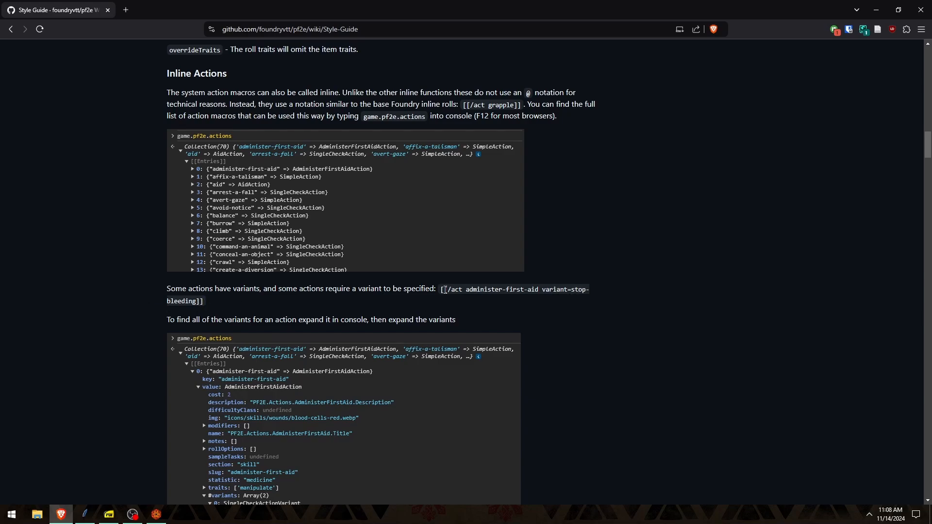
scroll(482, 289, "down", 7)
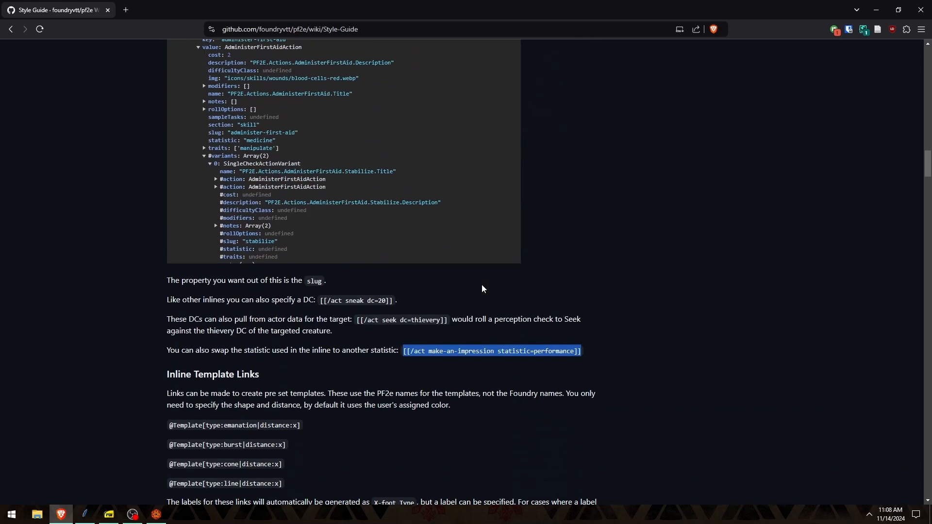
left_click(332, 298)
scroll(342, 297, "down", 3)
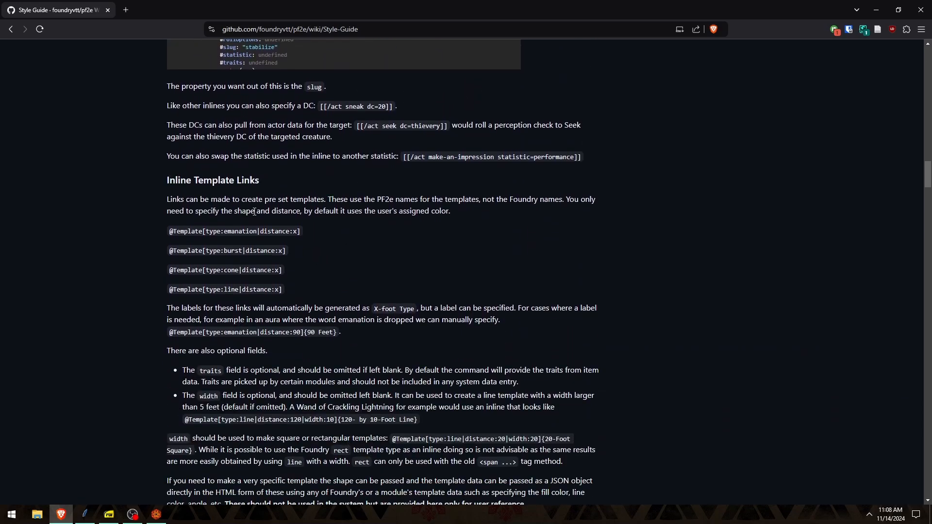
left_click_drag(169, 231, 298, 232)
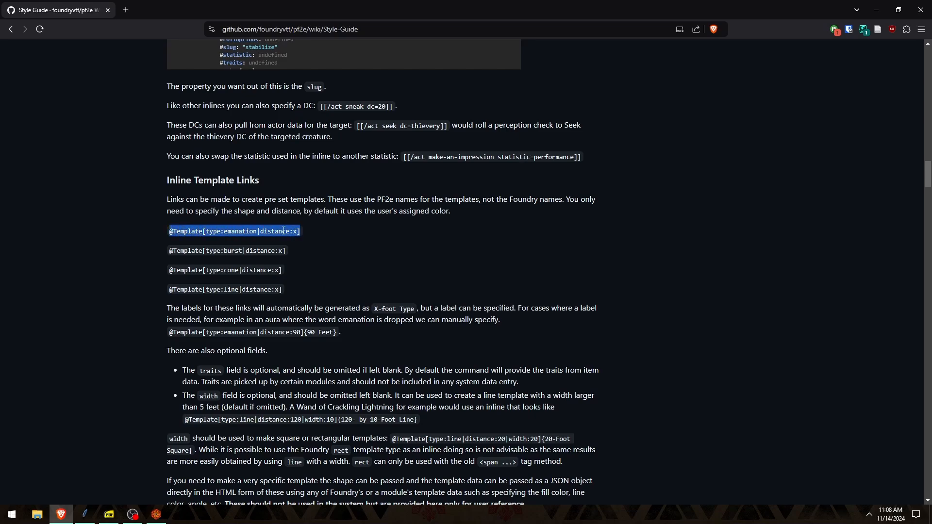
left_click_drag(171, 253, 285, 249)
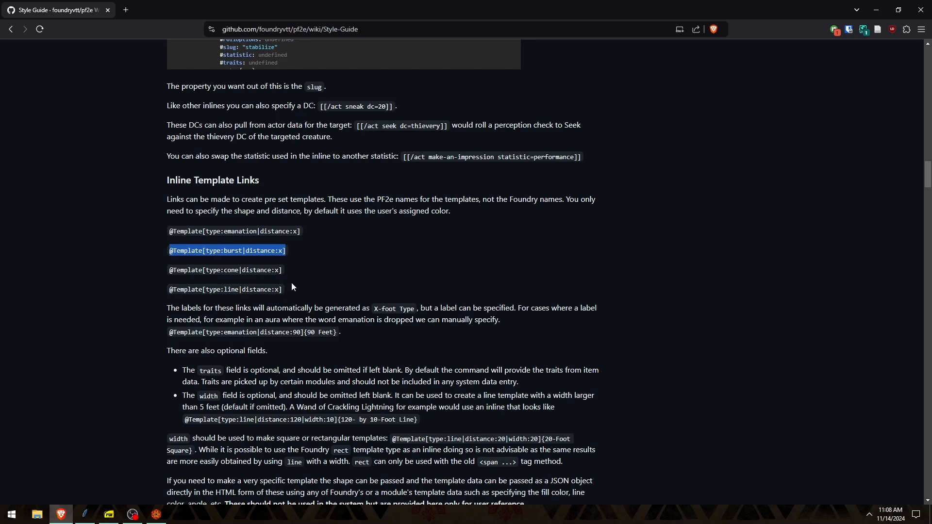
left_click(156, 514)
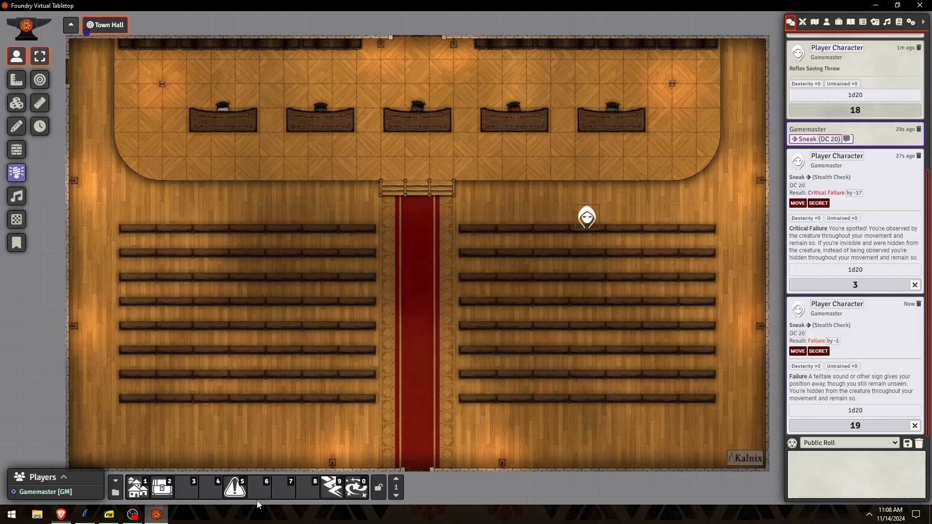
left_click(850, 480)
key("ctrl+v")
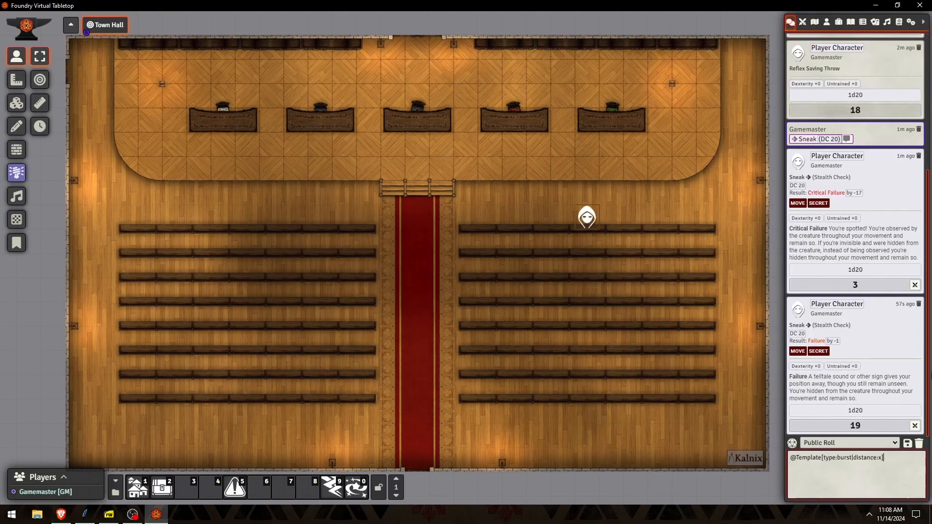
left_click(881, 457)
key("BackSpace")
type("15")
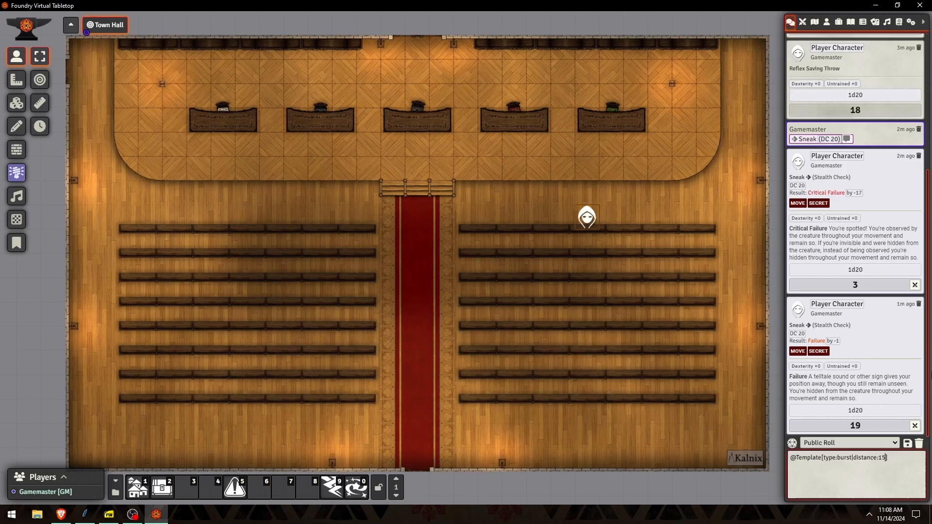
key("Return")
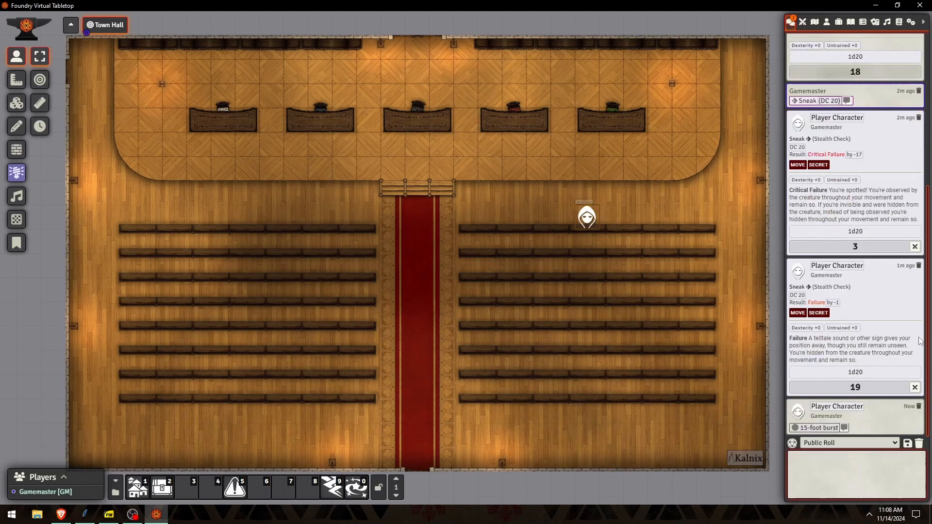
left_click(828, 428)
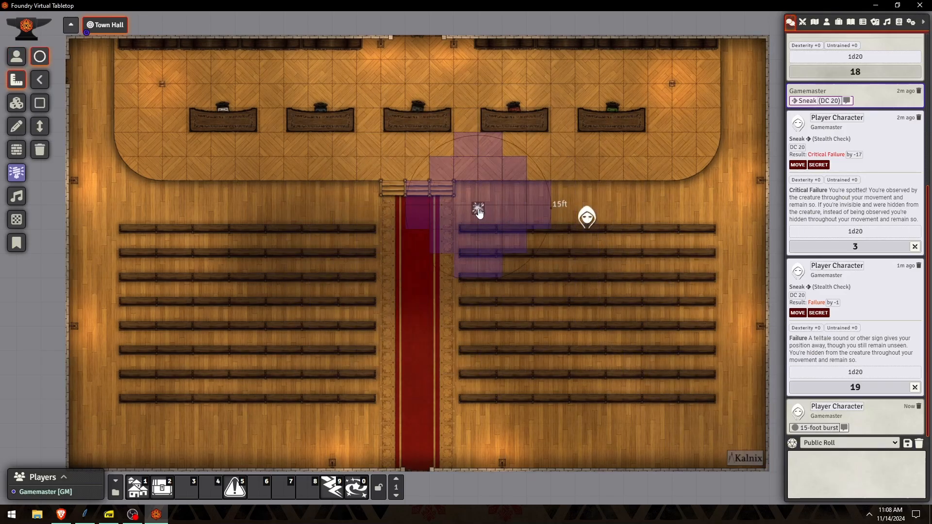
left_click(476, 207)
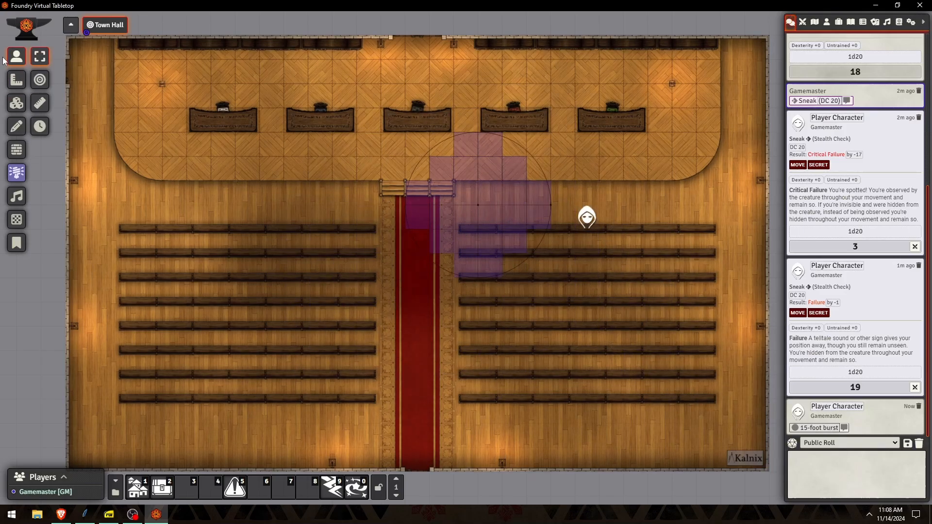
Delete the 15-foot burst template from the scene and return to the token controls.
left_click(16, 79)
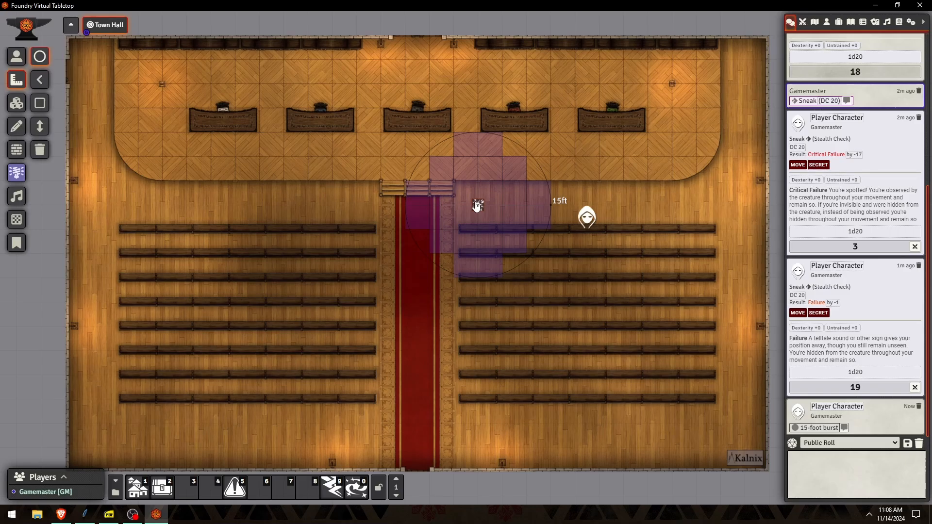
key("Delete")
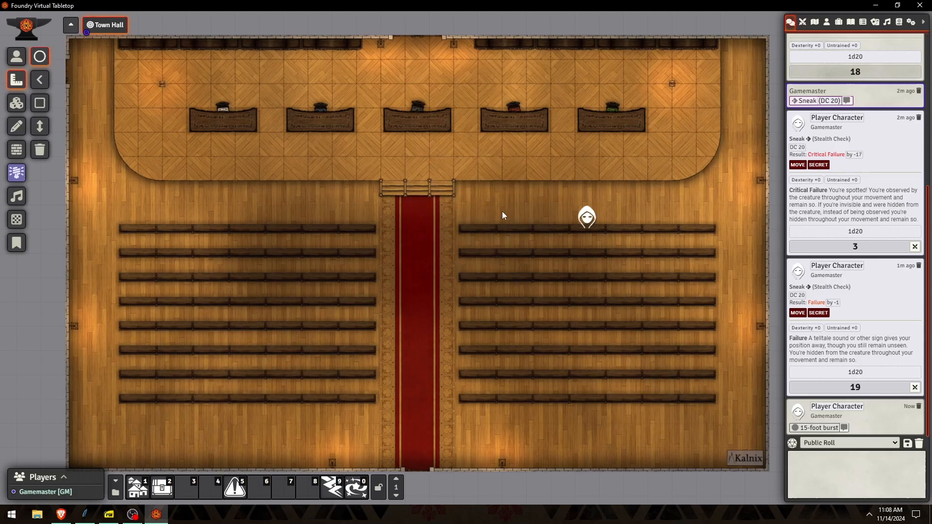
mouse_move(546, 249)
left_mouse_down()
mouse_move(555, 251)
mouse_move(541, 242)
left_mouse_up()
key("Delete")
left_click(16, 56)
left_click(813, 459)
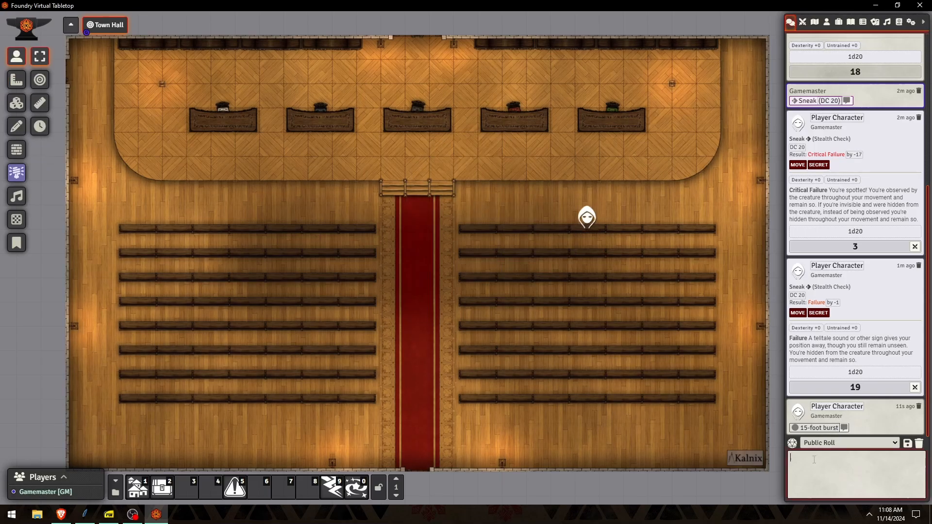
type("@Template[type")
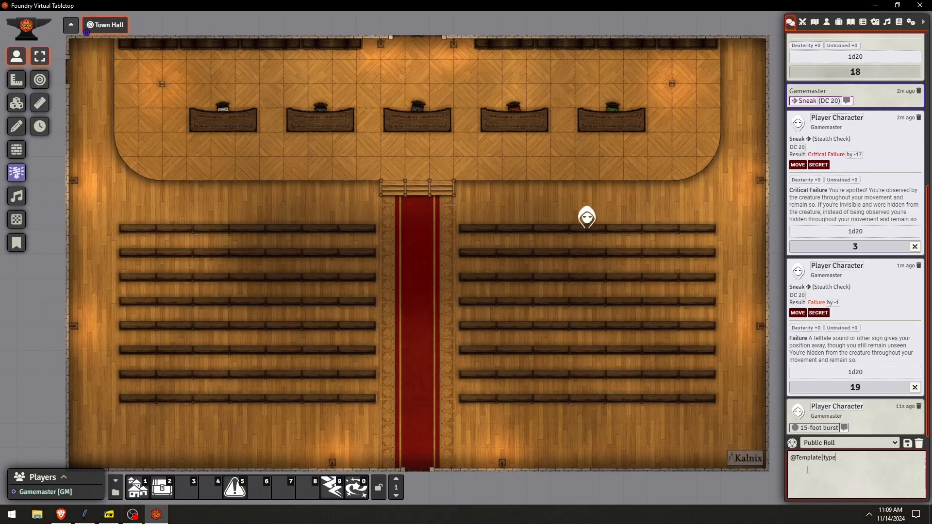
type(":line|distan")
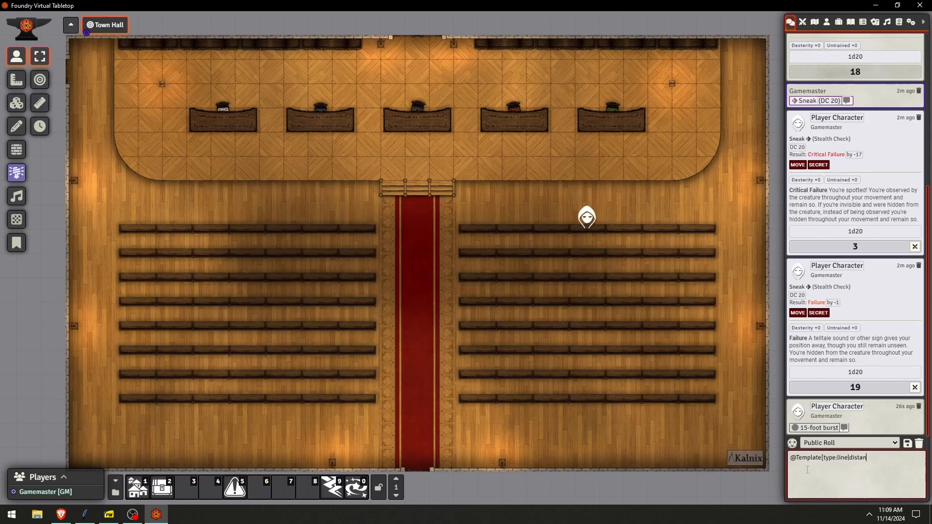
type("ce:20")
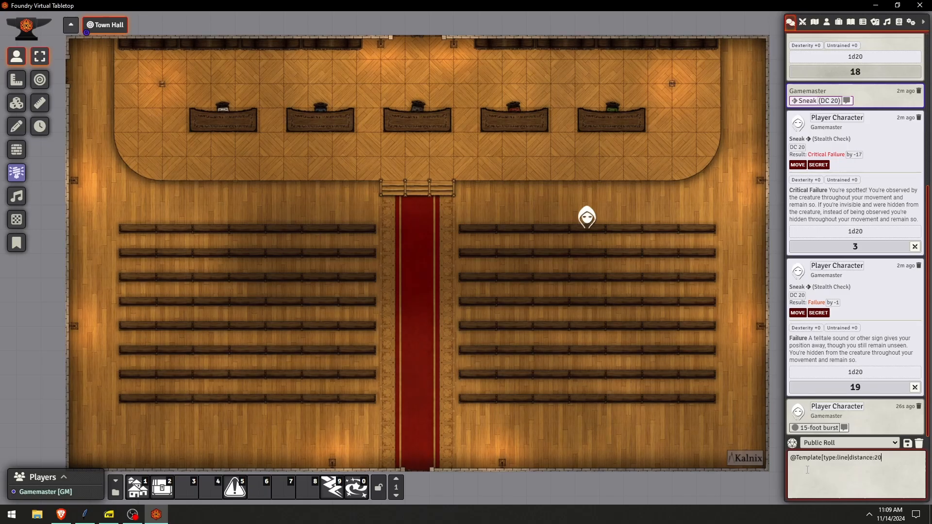
type("|width")
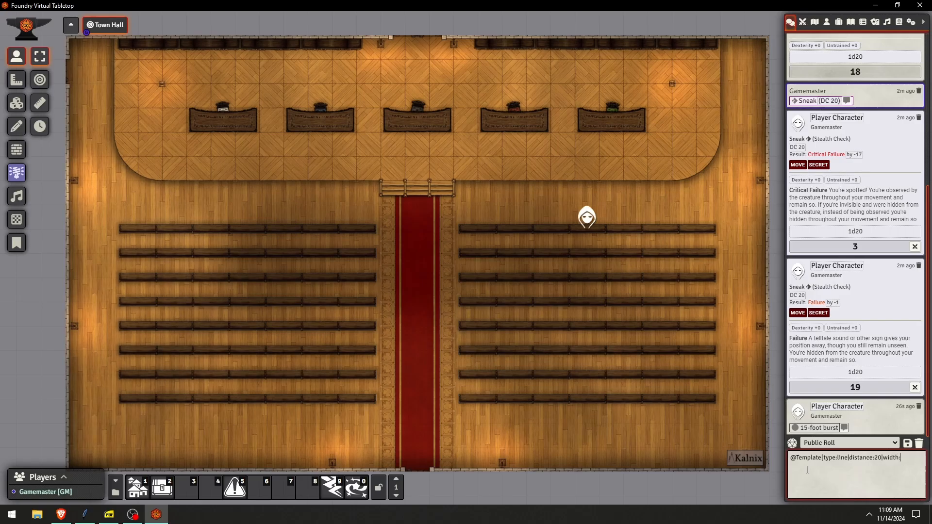
type(":10")
key("Return")
left_click(812, 427)
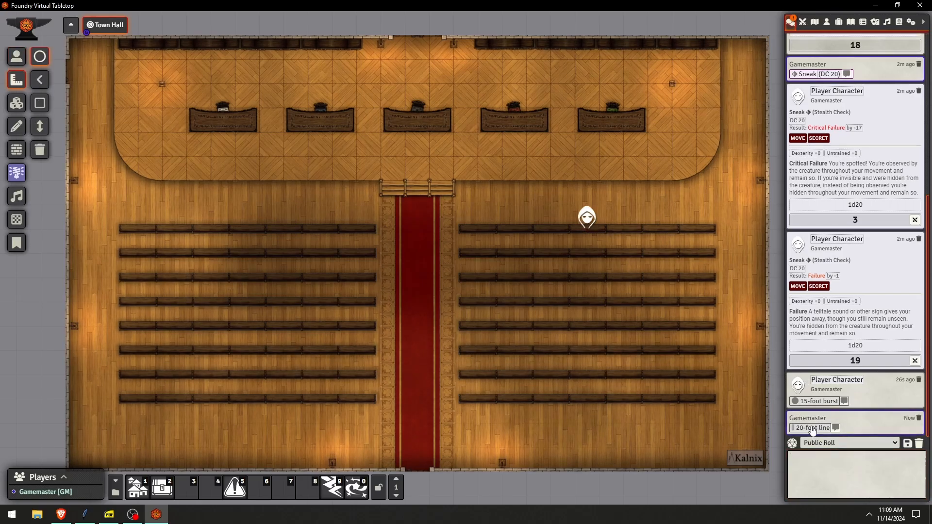
left_click(477, 183)
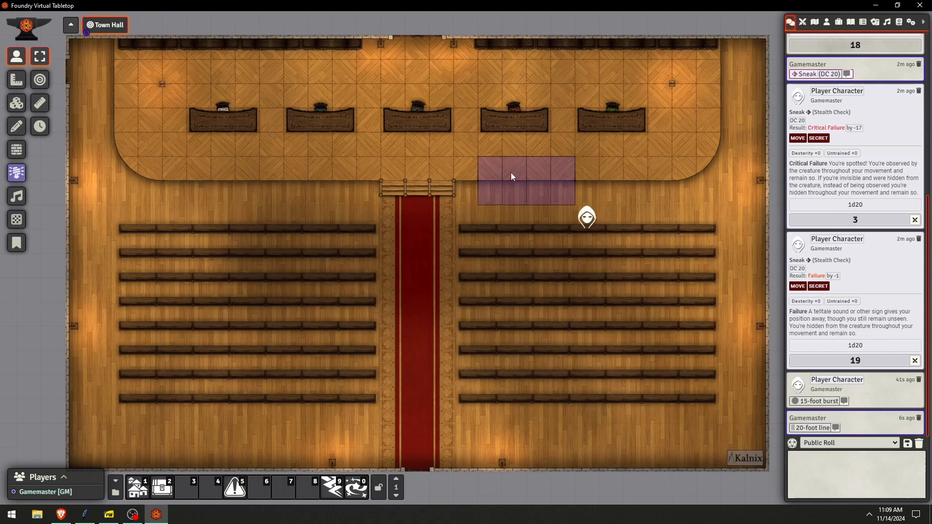
Delete the 20-foot line template from the scene and return to the token controls.
left_click(16, 79)
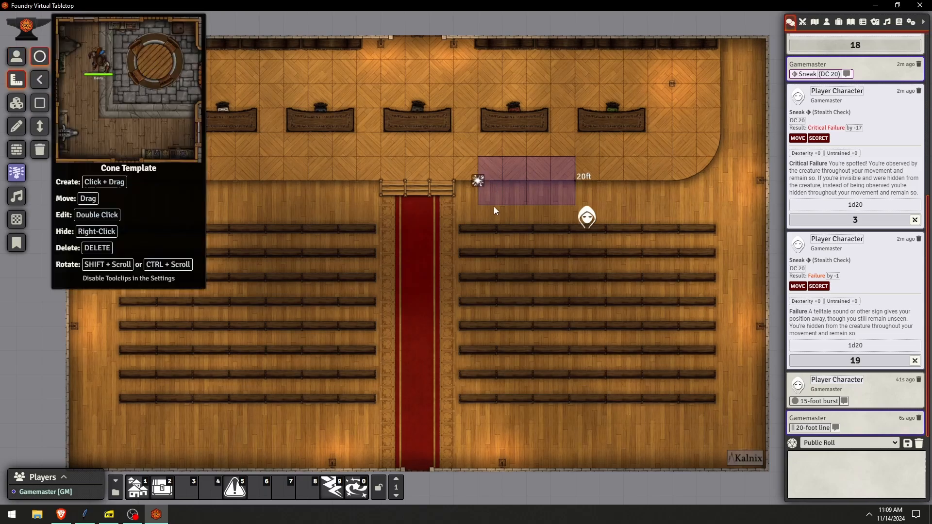
key("Delete")
left_click(16, 56)
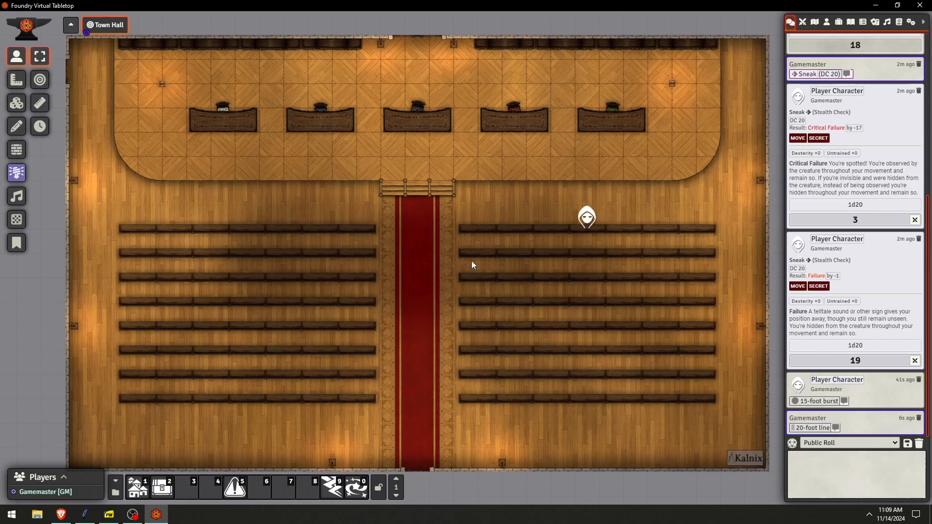
Draw a rectangle template about 29 by 34 ft over the stage steps and red carpet, and delete it again.
left_click(14, 83)
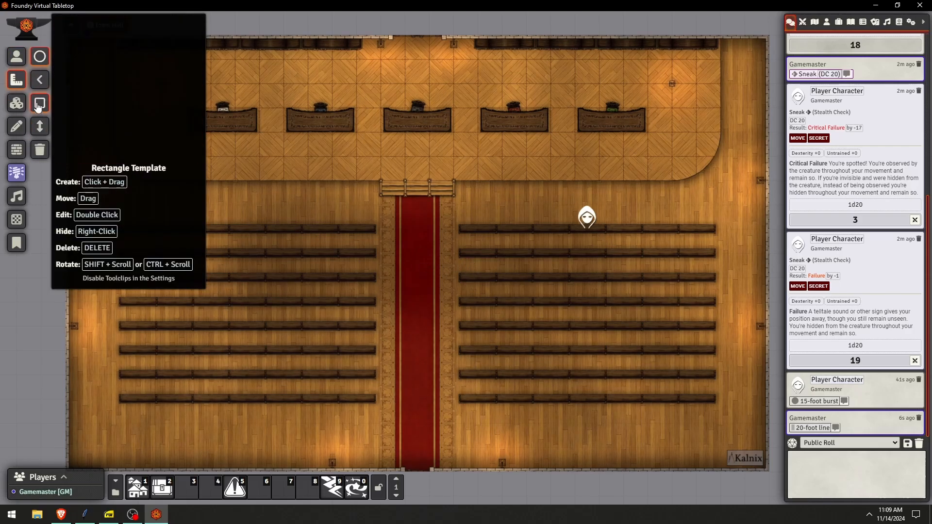
left_click(40, 103)
left_click_drag(358, 157, 491, 318)
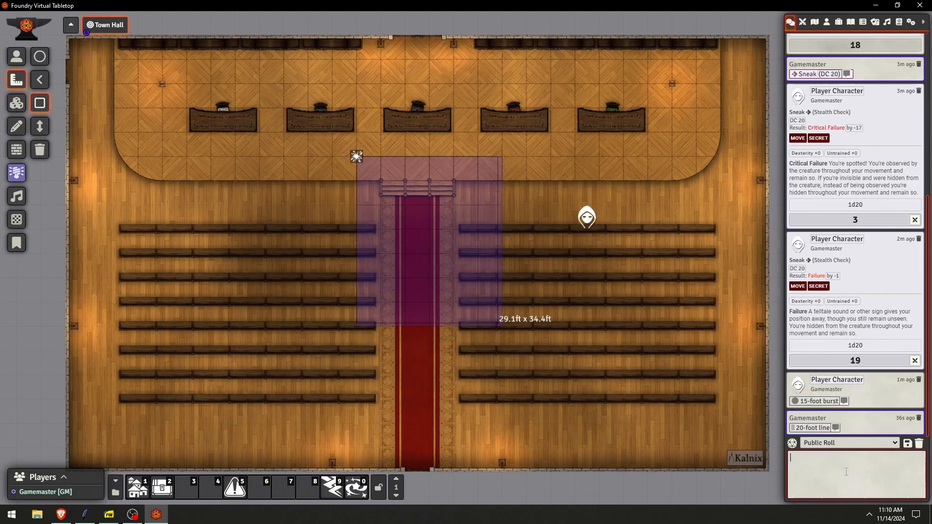
left_click(847, 472)
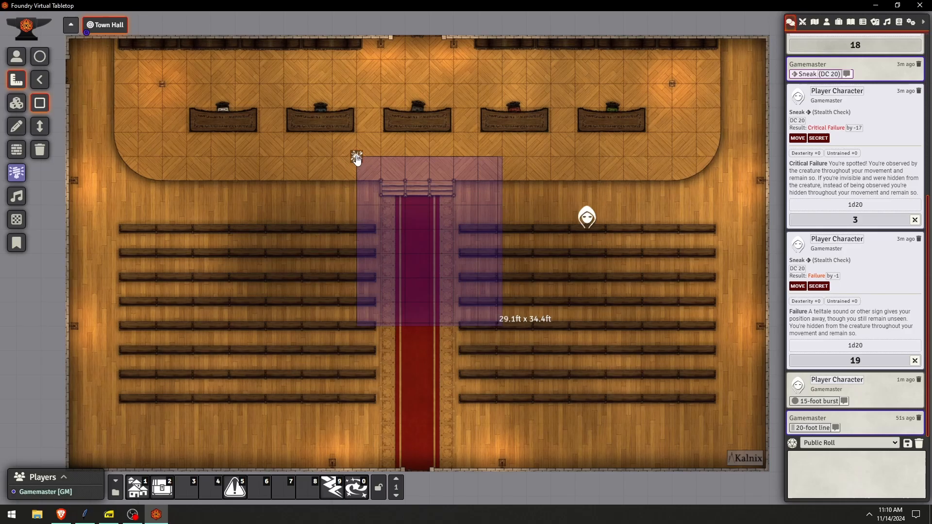
key("Delete")
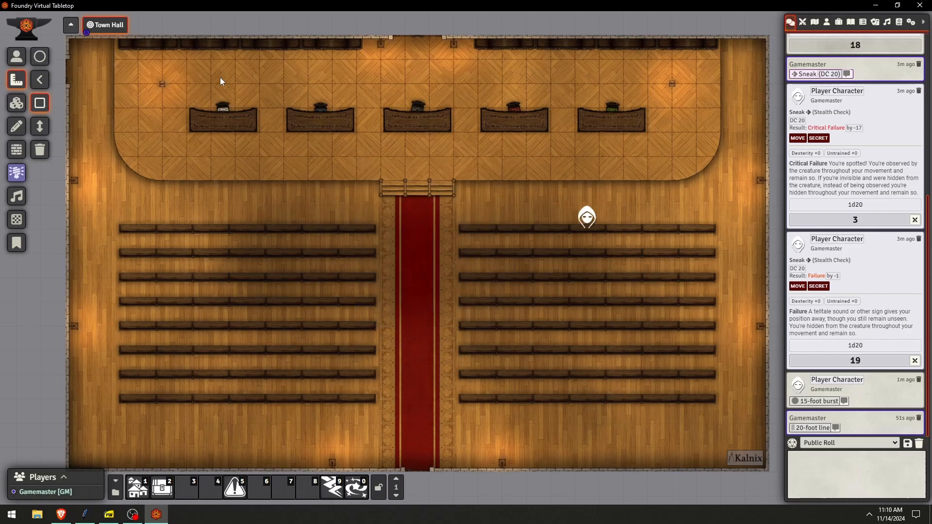
left_click(17, 57)
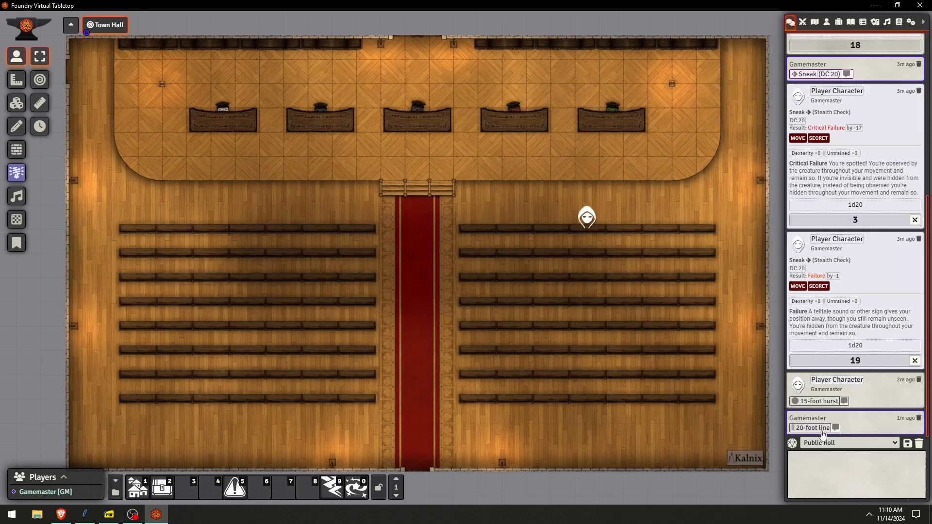
Recall the line template link in the chat entry and clear it without posting.
left_click_drag(822, 433, 847, 460)
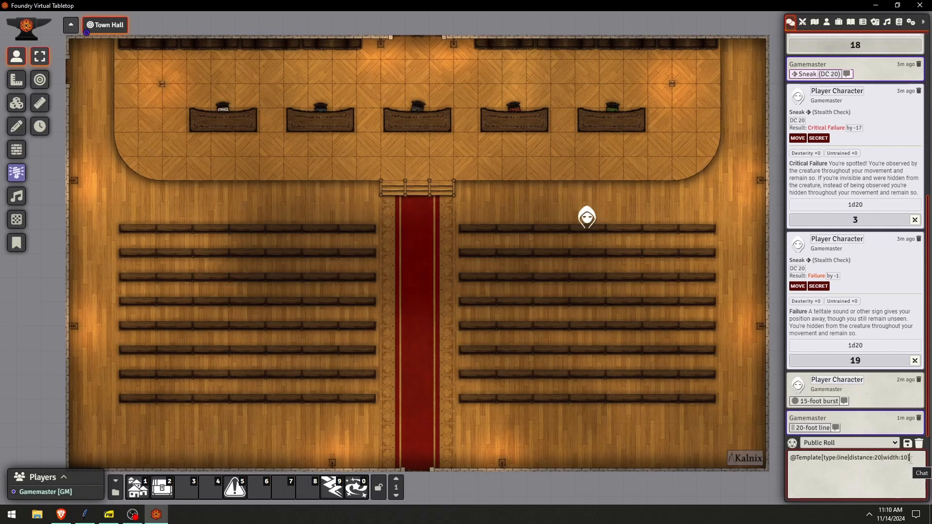
left_click_drag(908, 459, 724, 456)
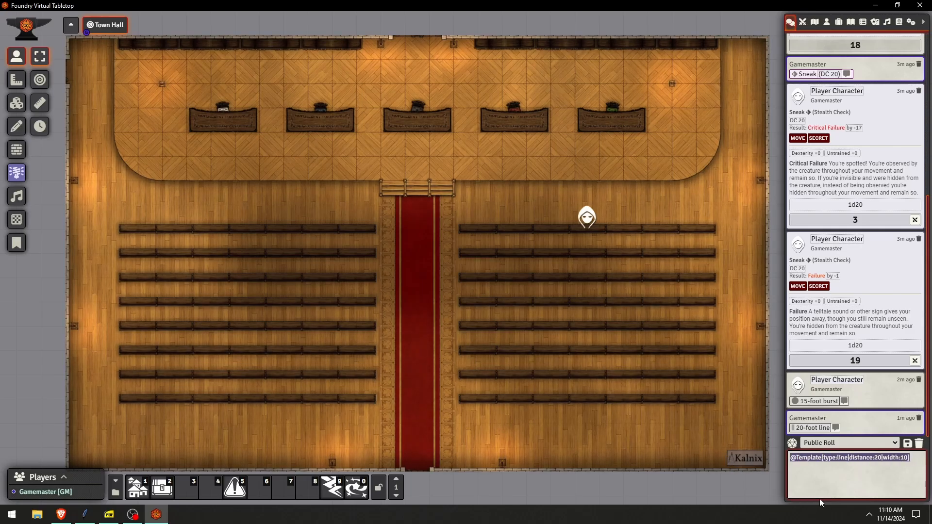
key("BackSpace")
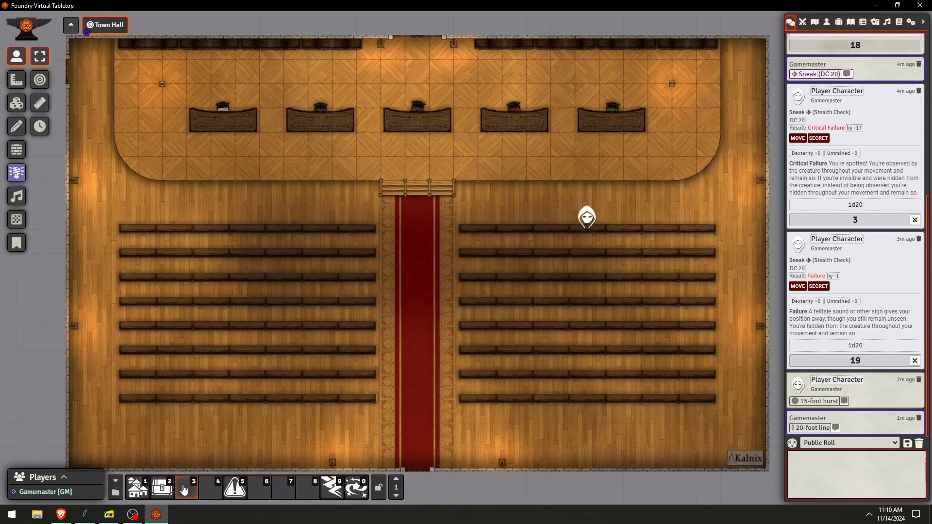
Switch to the browser's Style Guide and examine the optional template fields and the HTML span example for a custom cone.
left_click(60, 514)
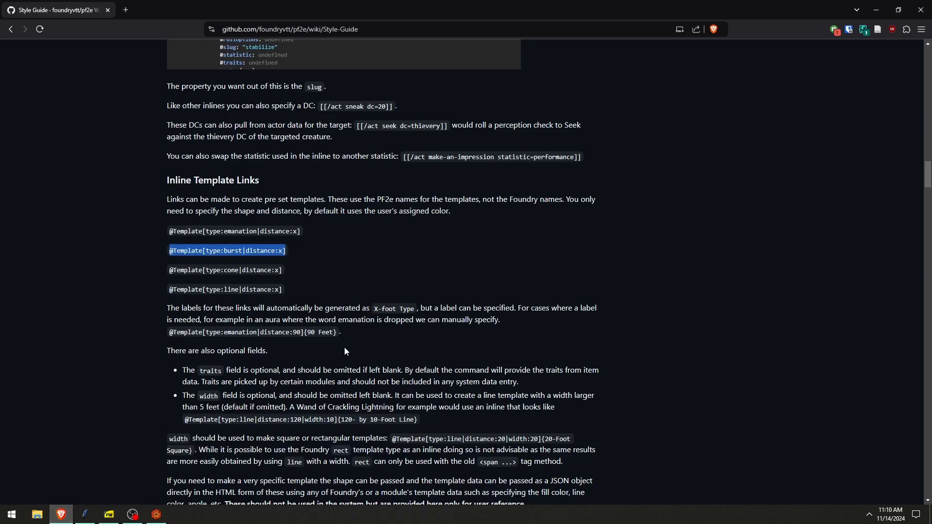
scroll(282, 253, "down", 3)
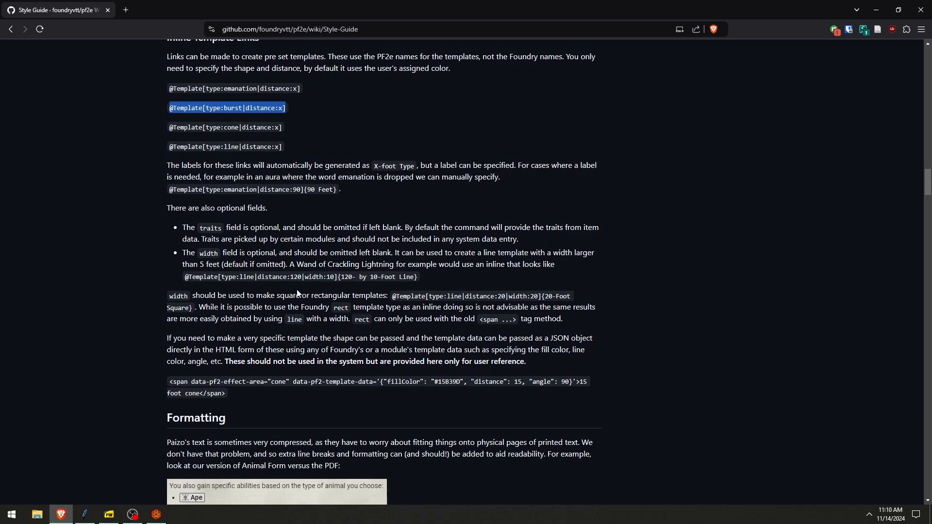
scroll(292, 257, "up", 1)
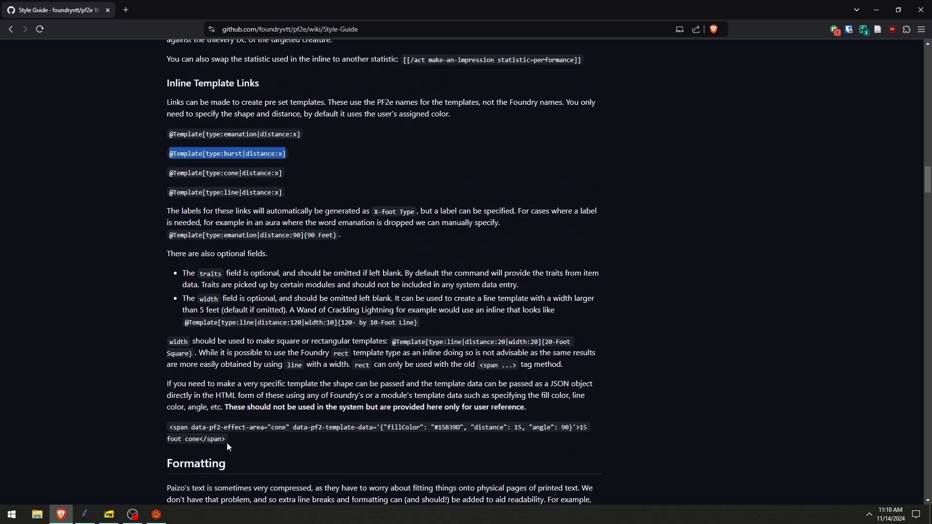
left_click_drag(226, 443, 158, 426)
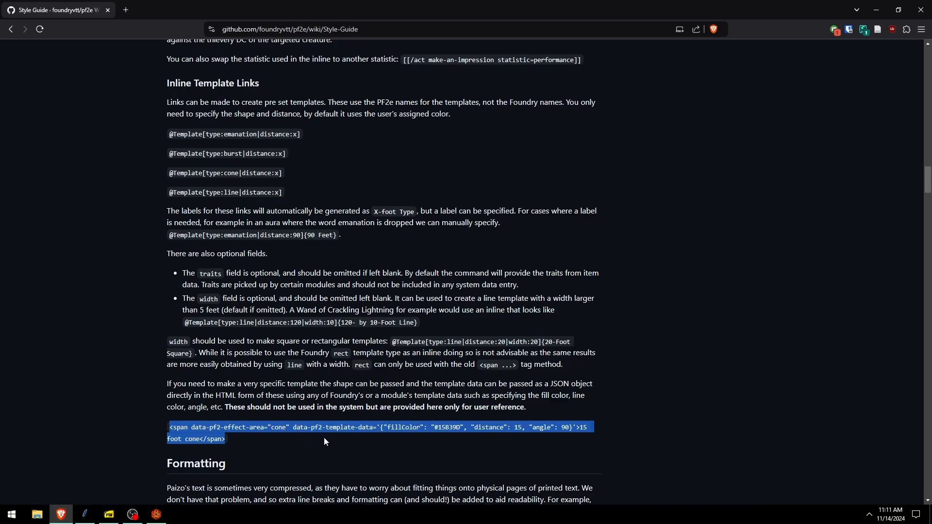
left_click(281, 440)
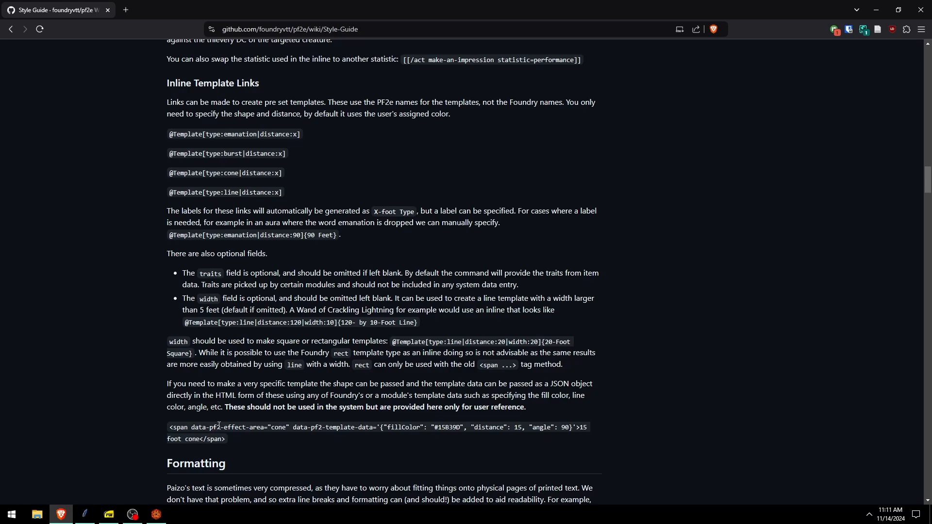
Examine the Style Guide's Formatting section, covering ability outcomes, item activations, the Singing Sword example and action symbols.
scroll(219, 425, "down", 6)
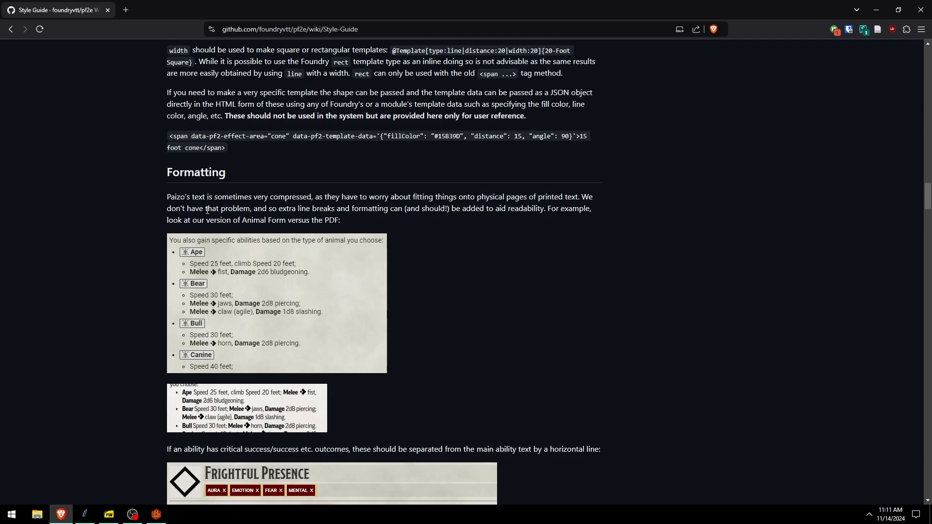
scroll(250, 216, "down", 6)
scroll(347, 203, "down", 2)
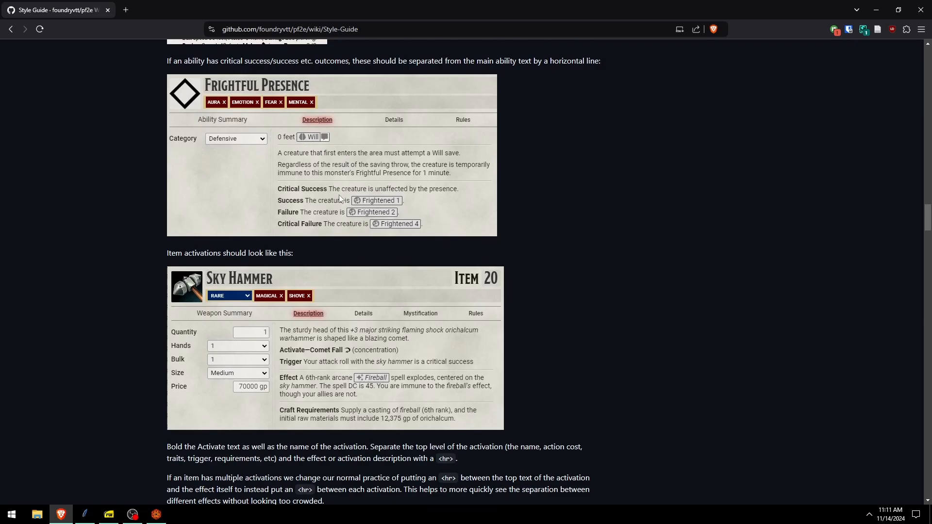
scroll(339, 194, "down", 2)
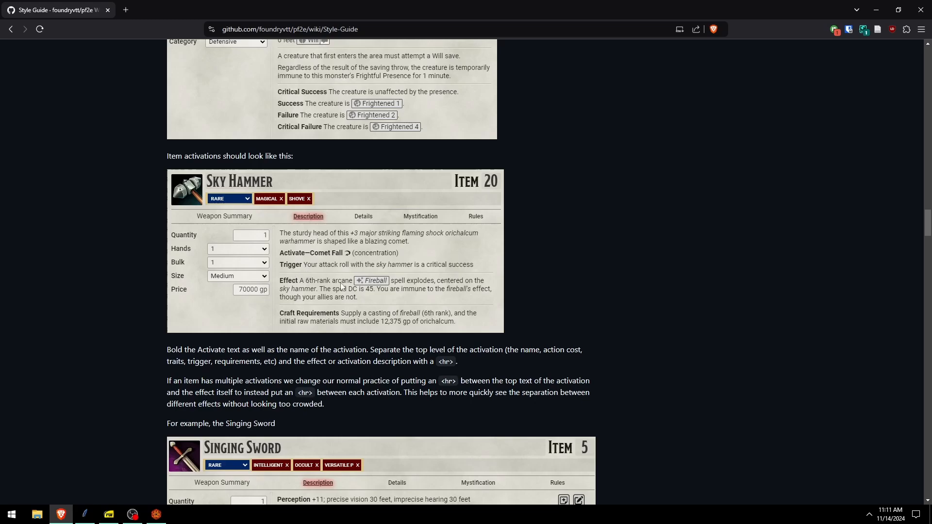
scroll(429, 271, "down", 4)
scroll(423, 245, "down", 2)
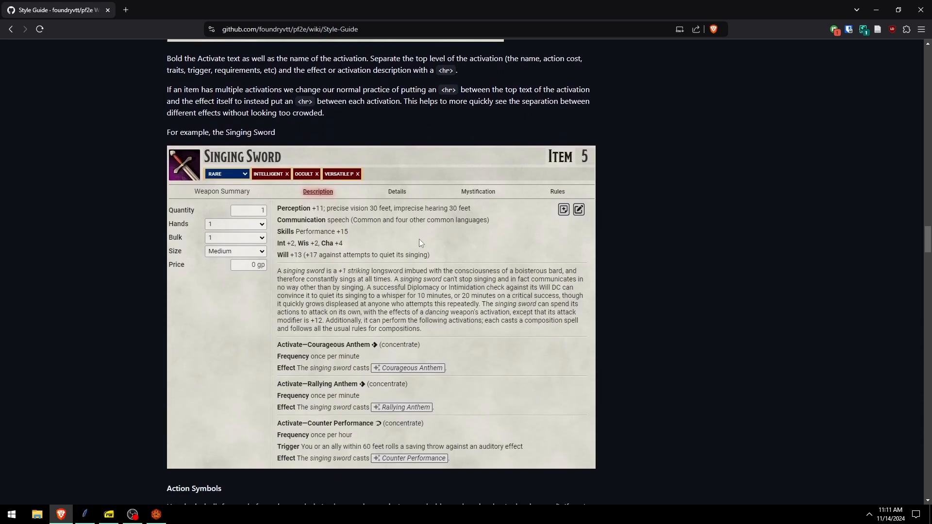
scroll(422, 243, "up", 6)
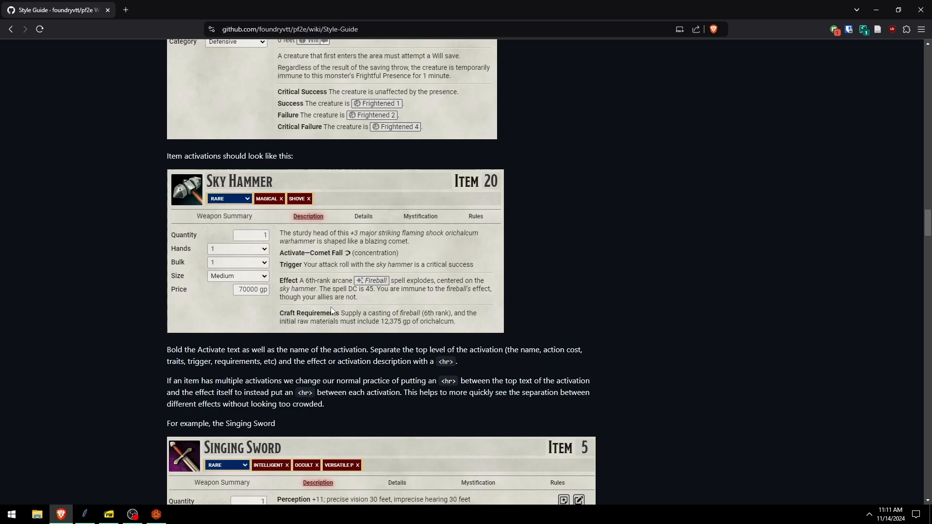
scroll(379, 286, "down", 7)
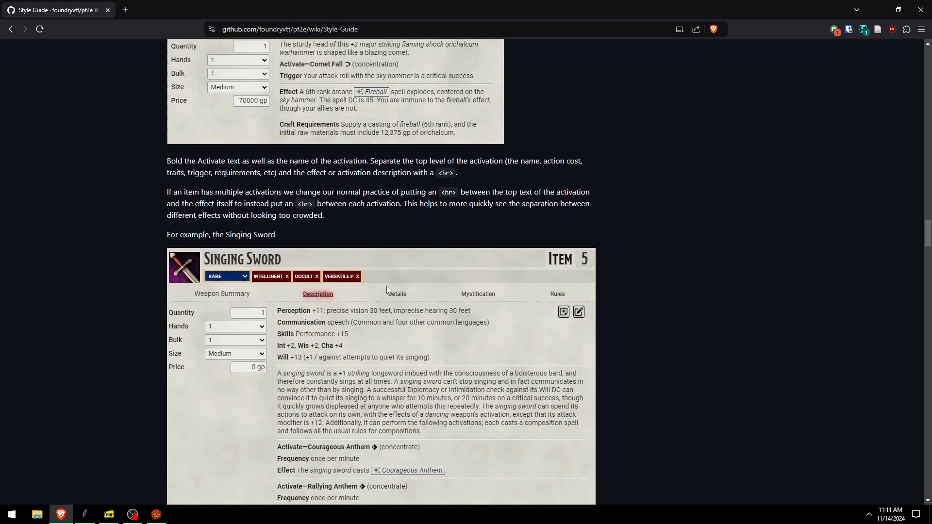
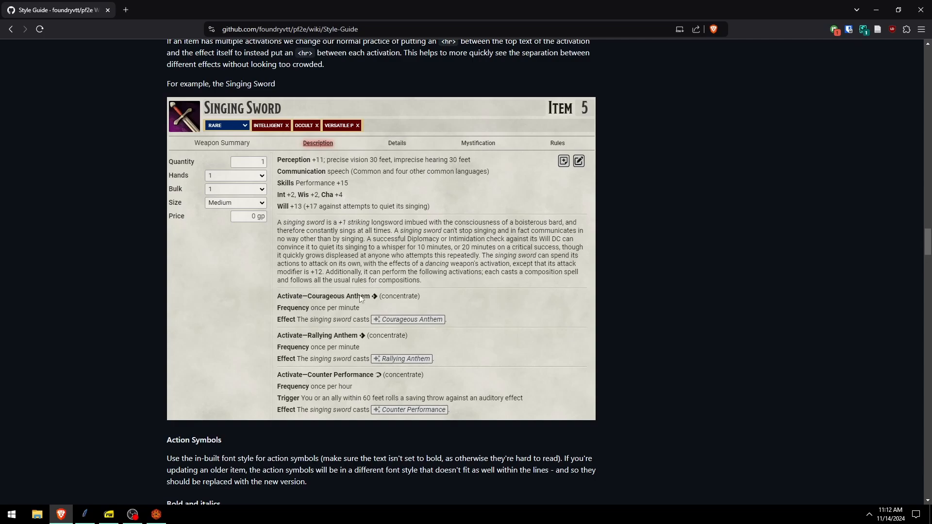
scroll(347, 377, "down", 5)
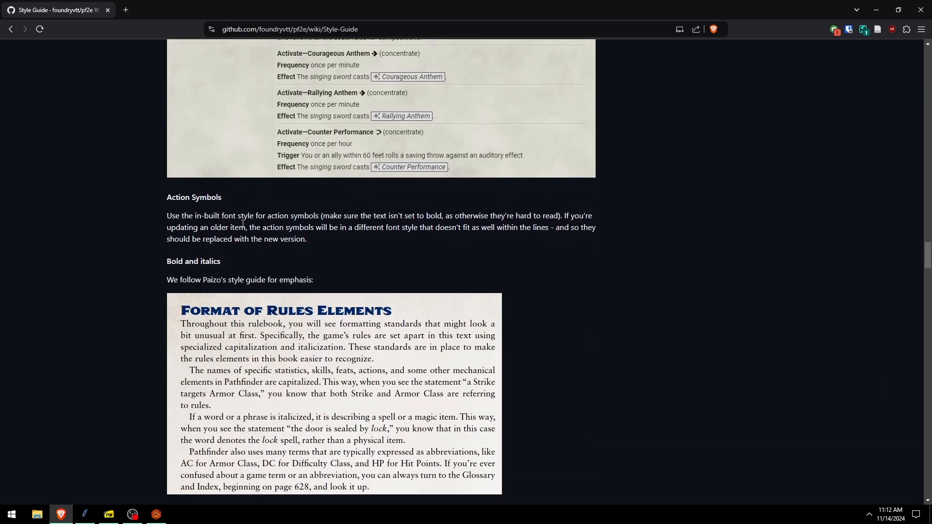
Switch to Foundry Virtual Tabletop, open the test feat's description for editing and delete the old check link.
left_click(156, 514)
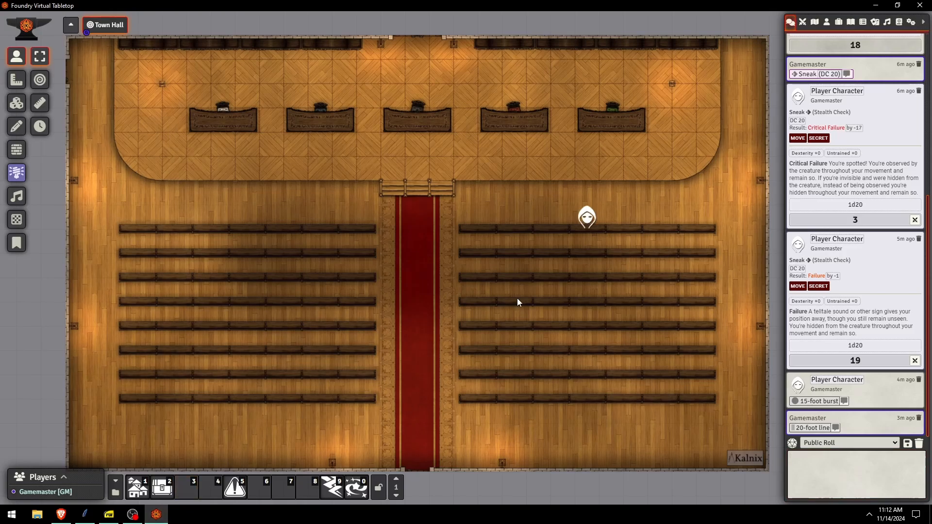
left_click(838, 22)
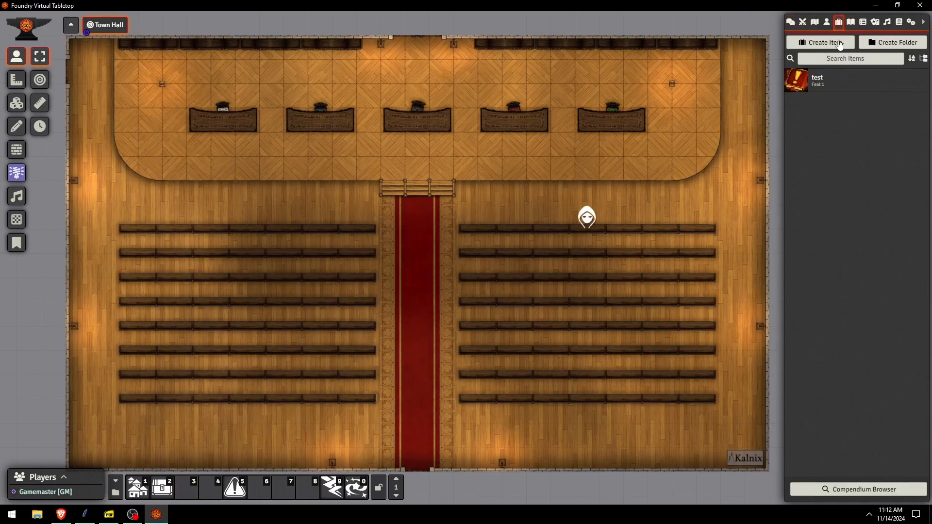
left_click(817, 78)
left_click(527, 257)
key("ctrl+a")
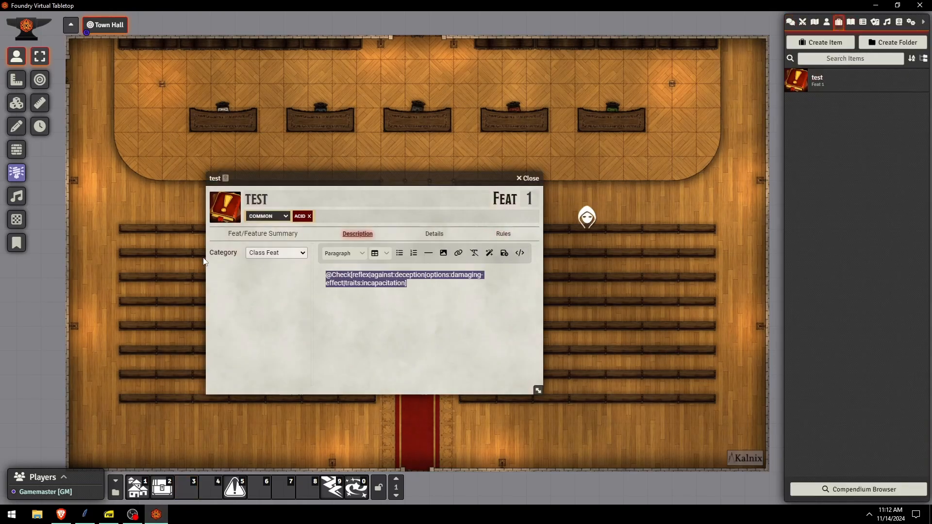
key("BackSpace")
Enter "123fr" in the test feat's description using the PF2e Icons text style.
left_click(356, 253)
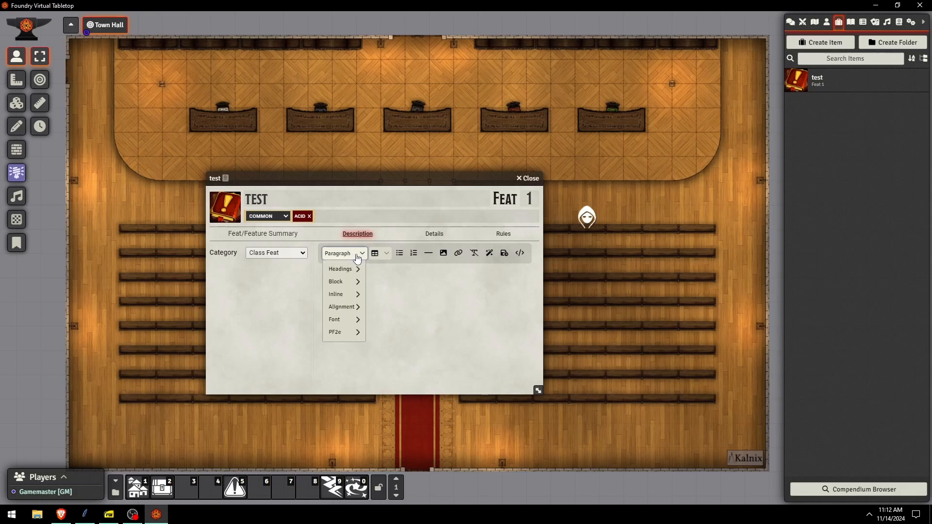
mouse_move(334, 334)
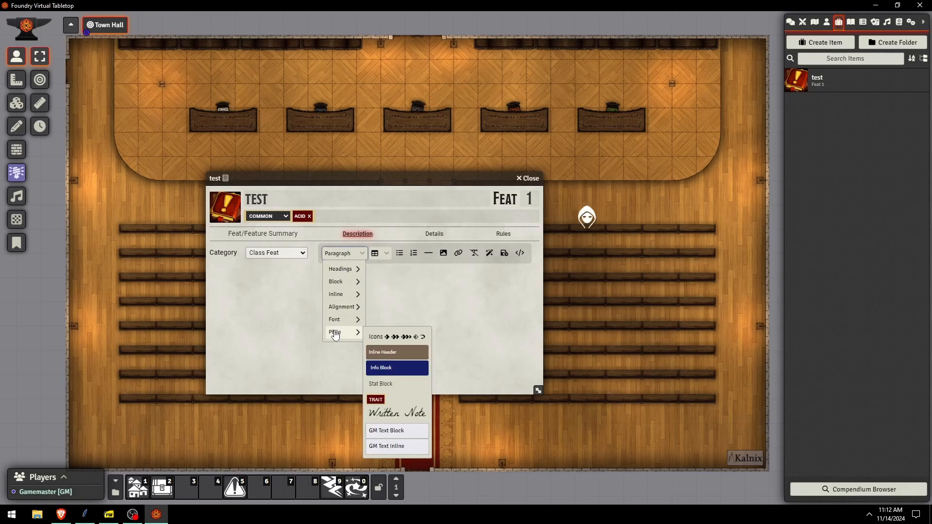
left_click(390, 336)
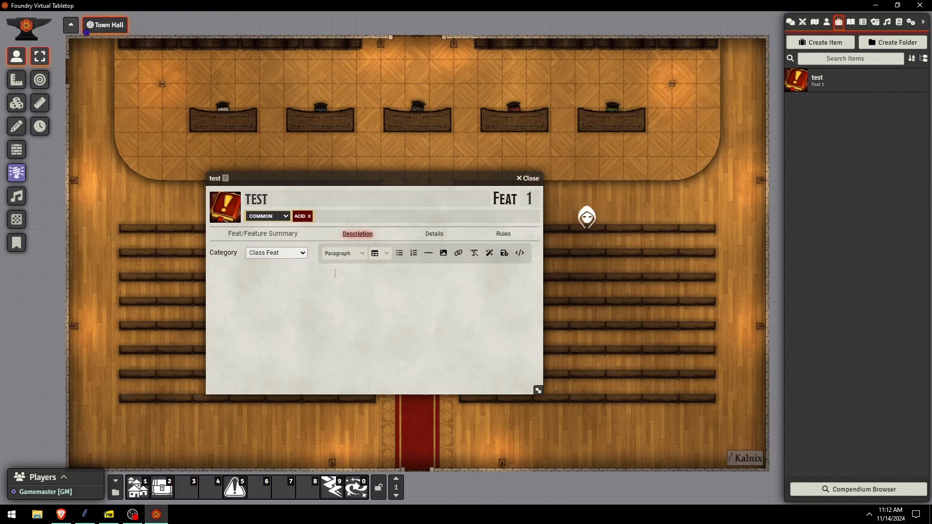
type("123")
type("45")
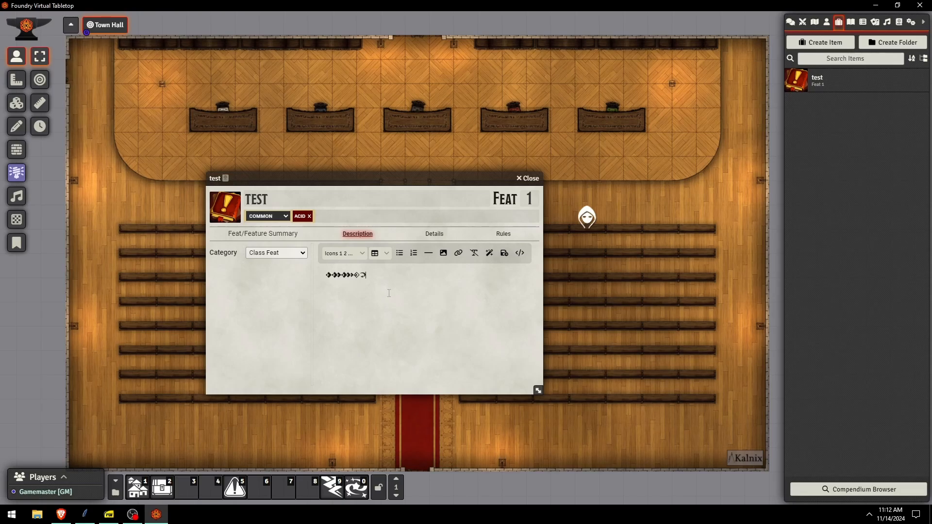
Examine the description's HTML source, including the action-glyph span around "123fr", and save the description.
left_click(519, 254)
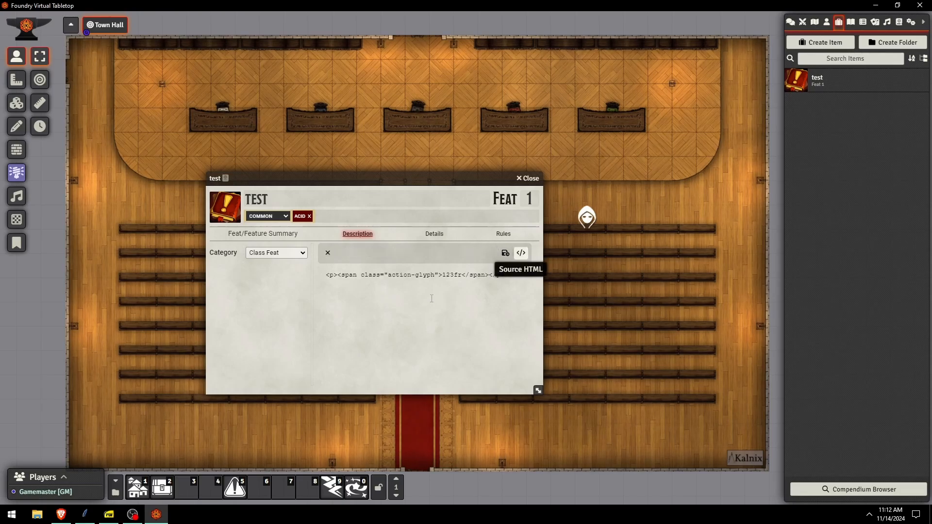
left_click_drag(443, 274, 338, 275)
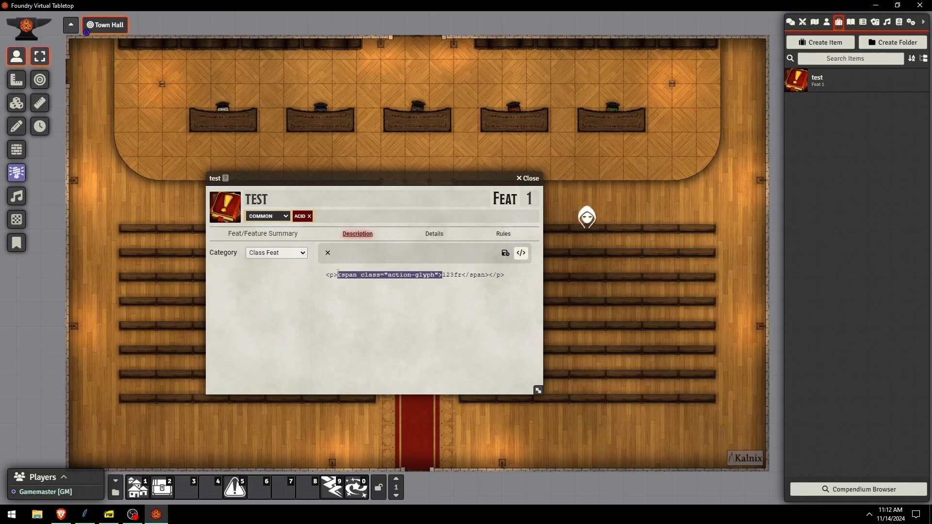
left_click(462, 274)
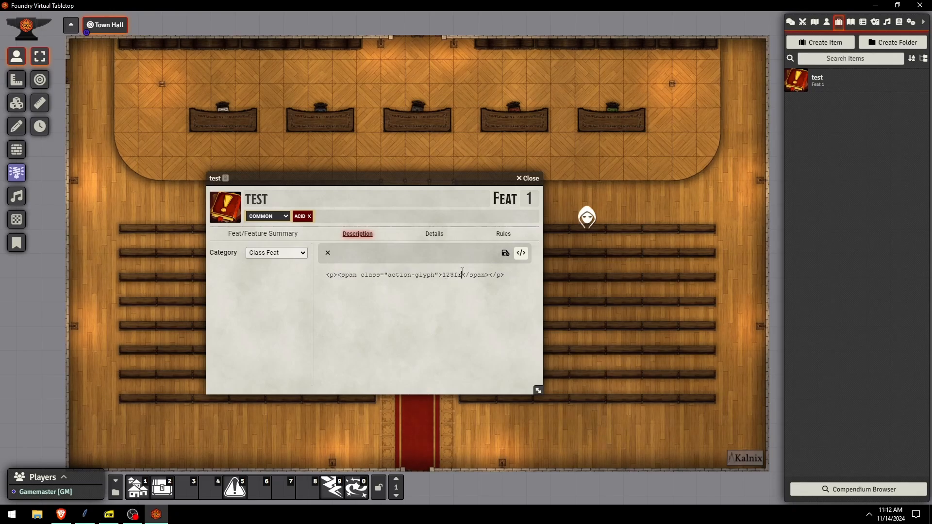
left_click_drag(440, 275, 384, 270)
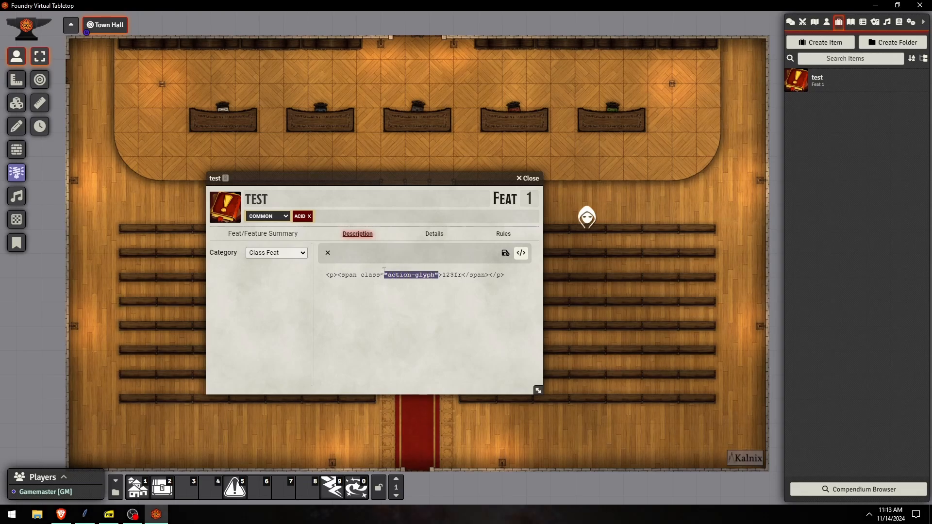
left_click(510, 254)
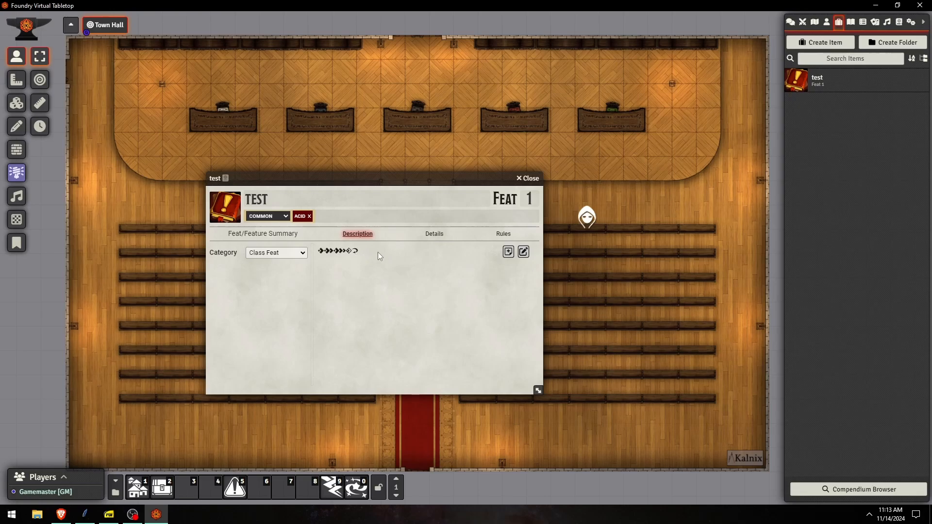
Reopen the description for editing and add a second line reading "123fr" as plain paragraph text.
left_click(523, 252)
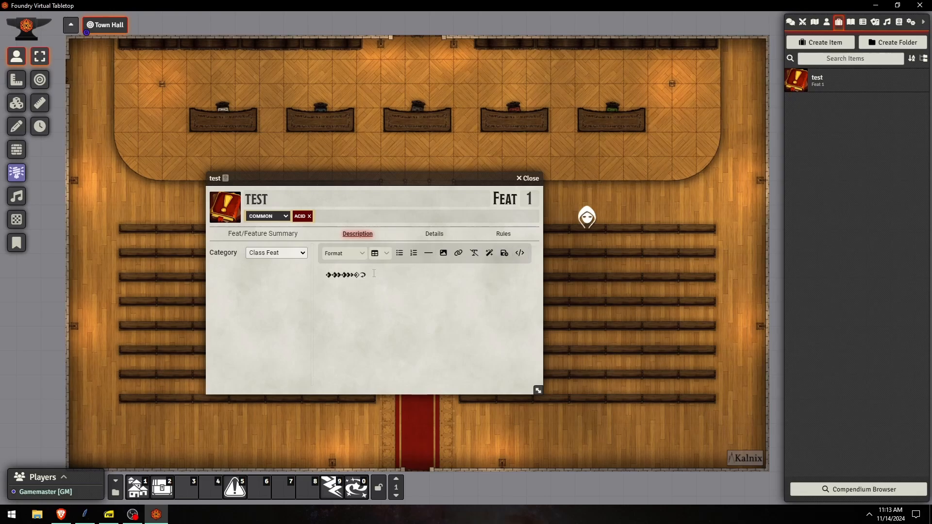
key("Return")
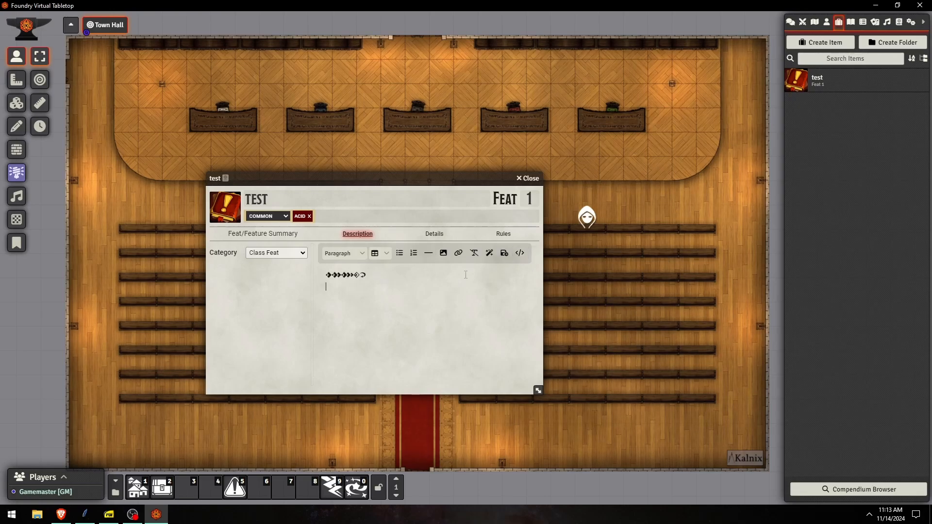
type("123")
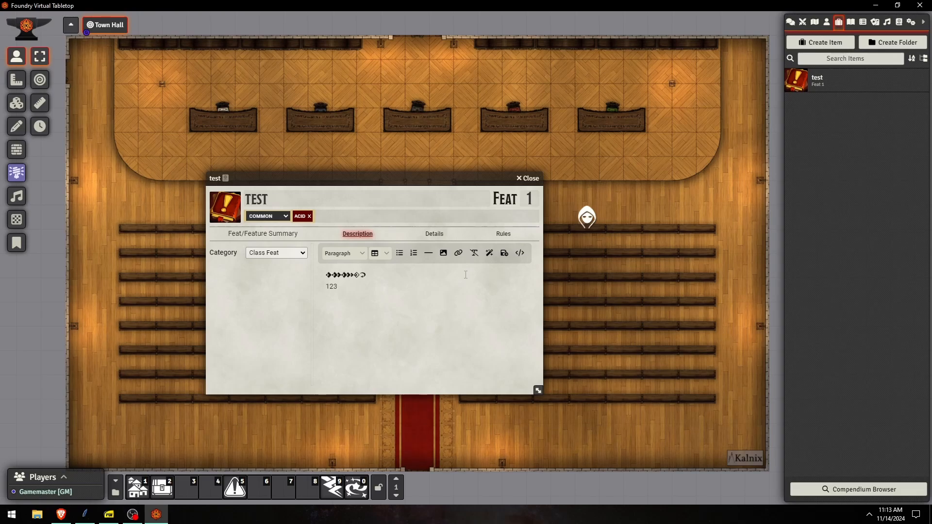
type("fr")
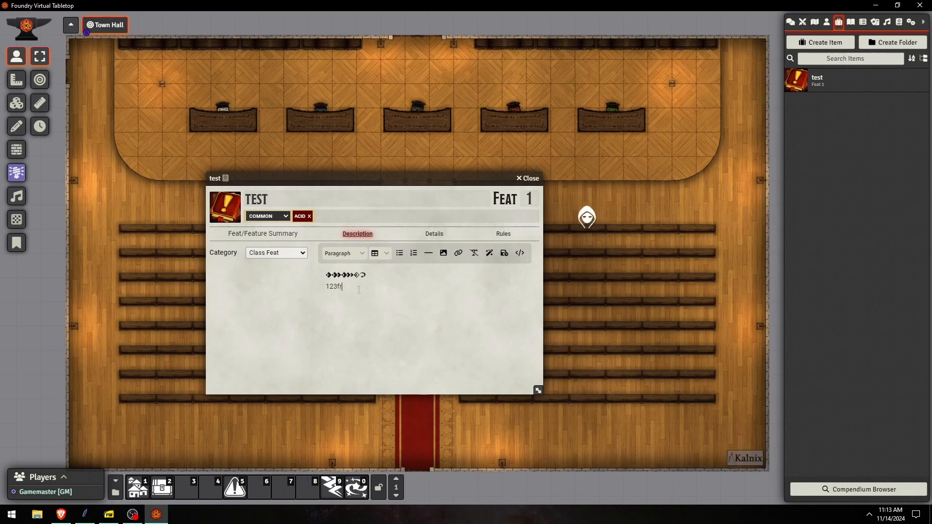
Apply the PF2e Icons style to the second line of the description and save it.
left_click_drag(358, 289, 281, 287)
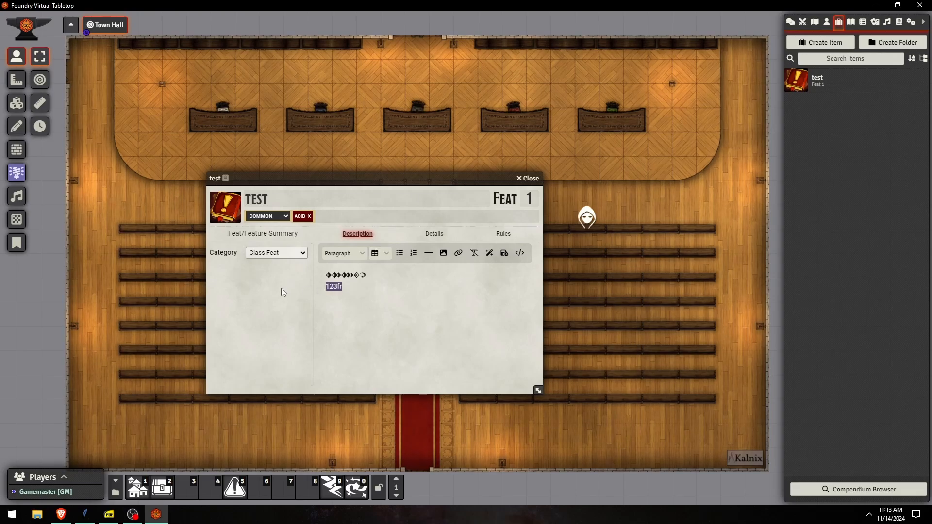
left_click(343, 252)
mouse_move(357, 332)
left_click(390, 336)
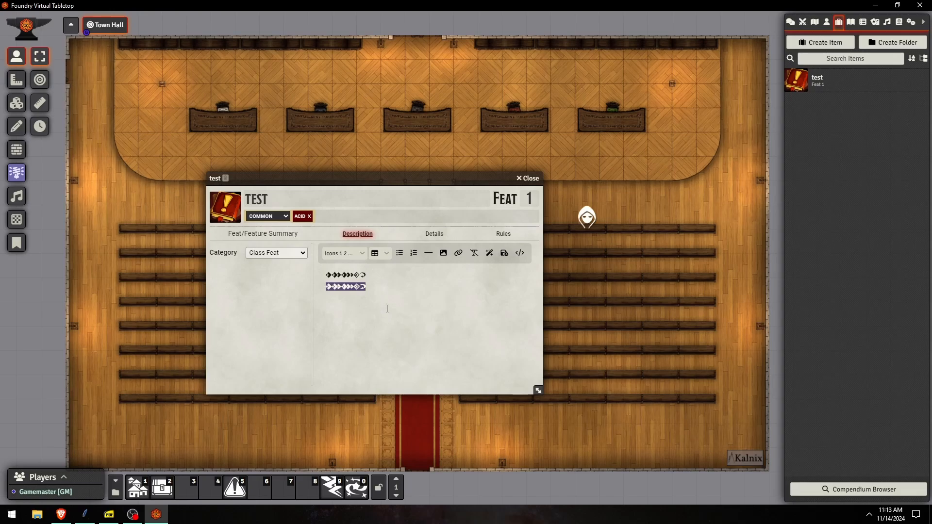
left_click(392, 287)
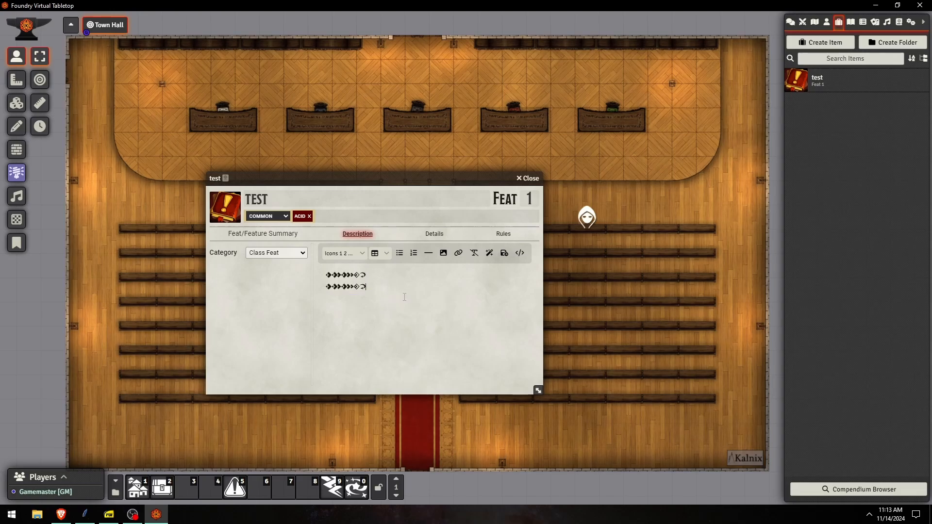
left_click(505, 253)
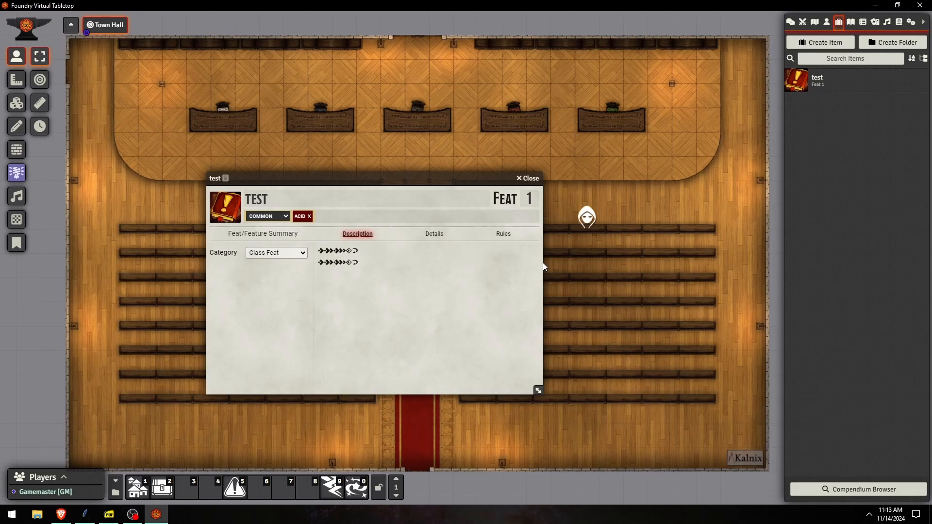
Put a slash between the first line's one- and two-action icons, break the line after the two-action icon, and save.
left_click(523, 253)
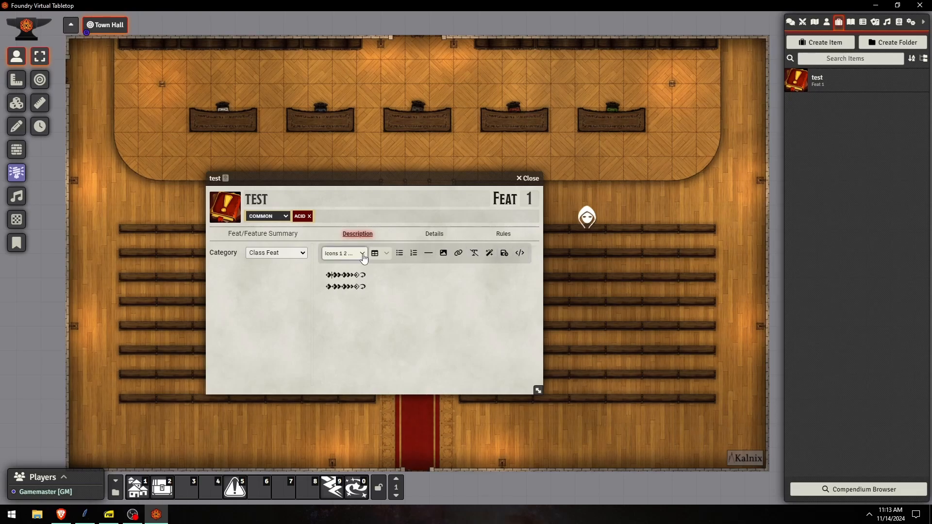
key("Return")
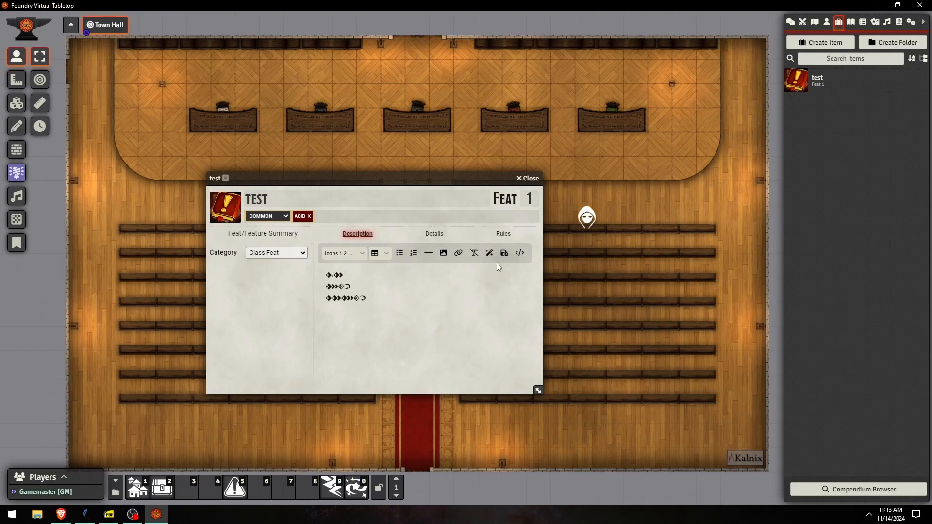
left_click(504, 253)
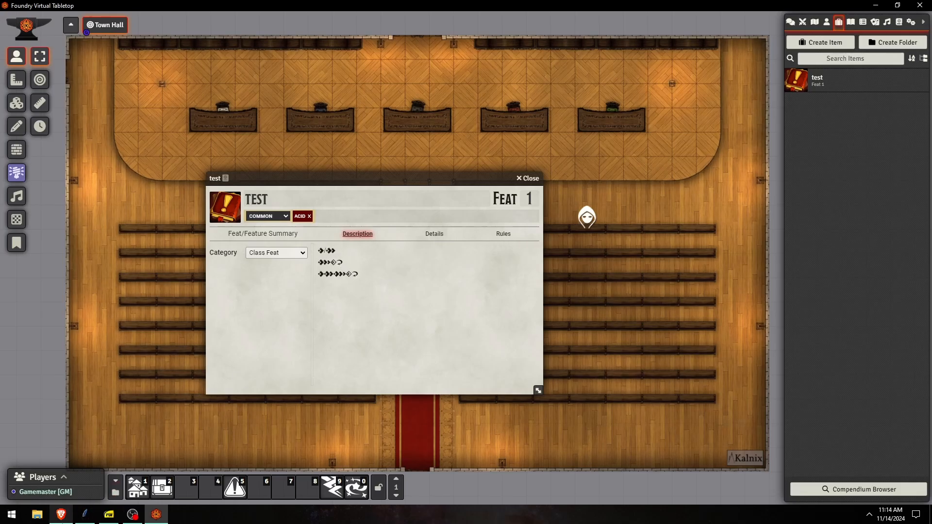
Switch to the browser's Style Guide and examine the Bold and italics and Conditions sections.
left_click(61, 514)
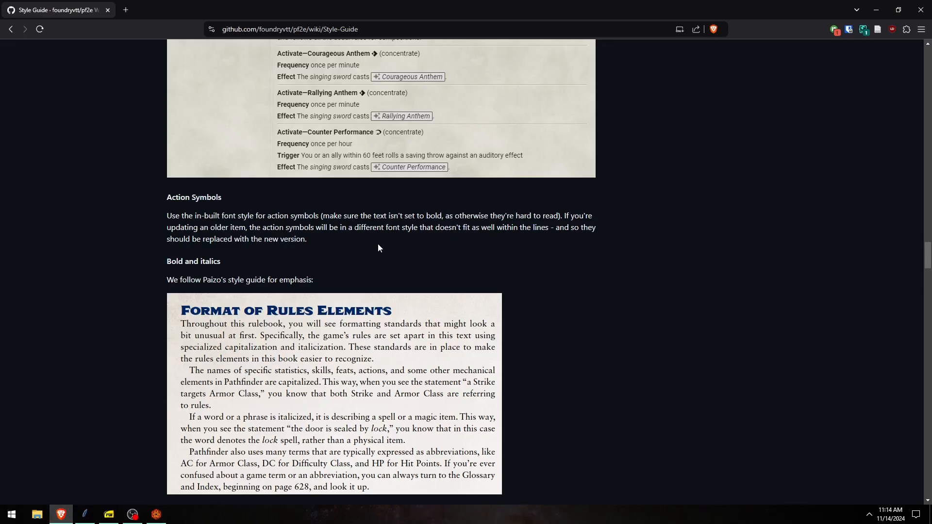
scroll(378, 243, "down", 4)
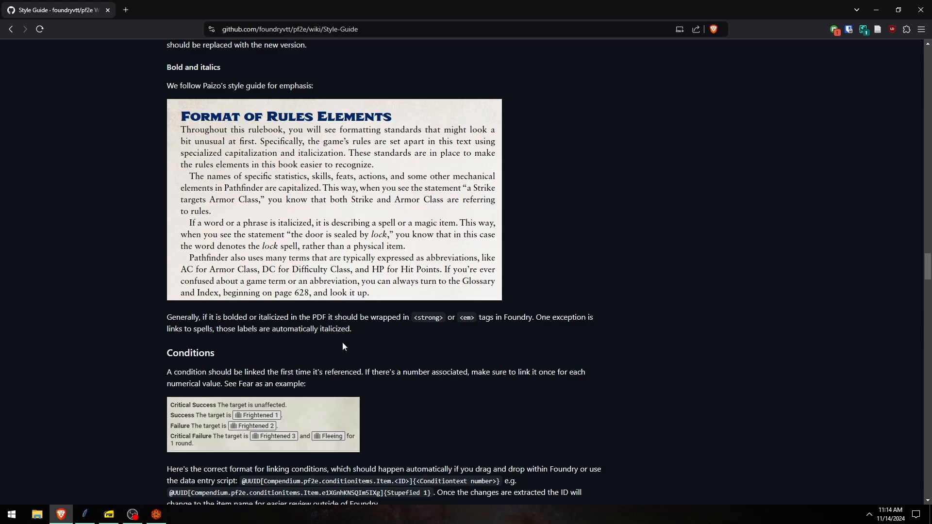
scroll(343, 346, "down", 2)
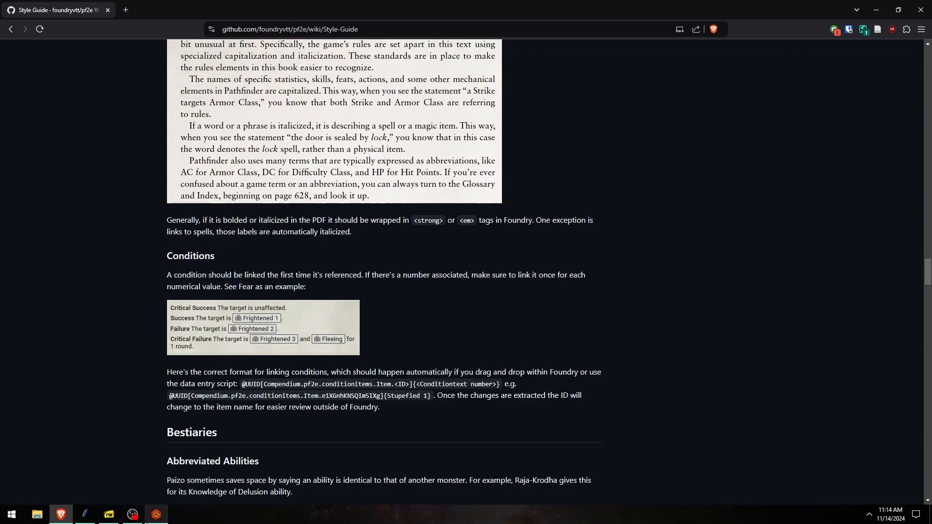
Return to Foundry Virtual Tabletop and clear all action icons from the test feat's description.
left_click(156, 514)
left_click(509, 253)
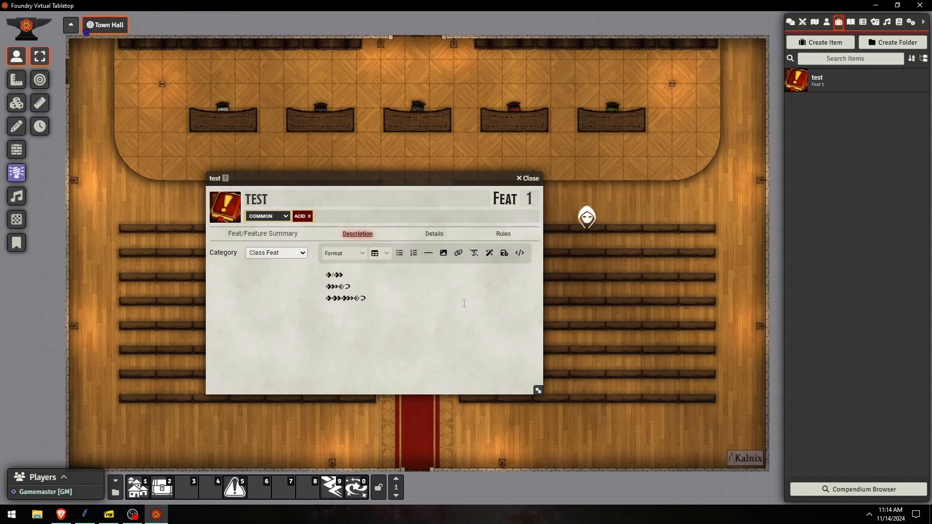
key("ctrl+a")
key("BackSpace")
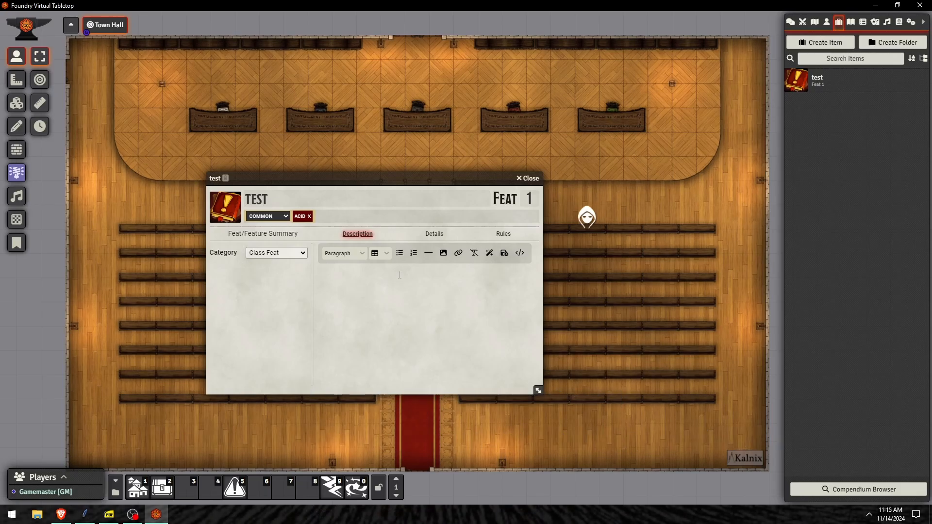
Quick-search for "frightened" and insert a link to the Frightened condition into the empty description.
key("ctrl+space")
type("frightened")
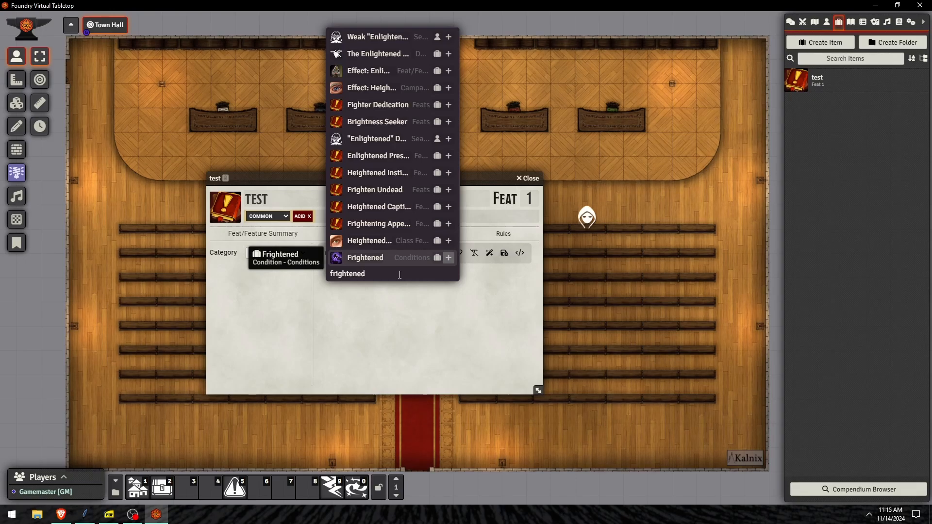
key("Return")
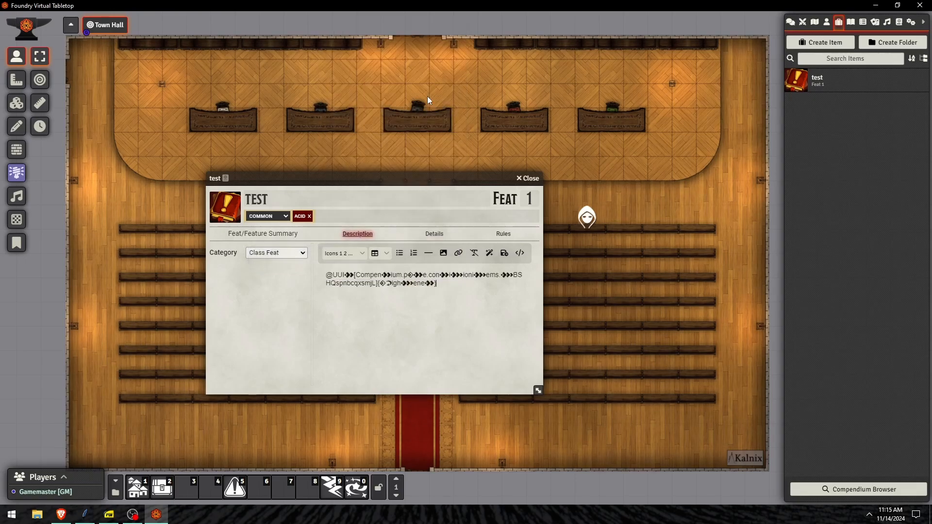
Change the whole Frightened link from the Icons style to Written Note and place the cursor on a new line below.
key("ctrl+a")
left_click(345, 253)
mouse_move(342, 332)
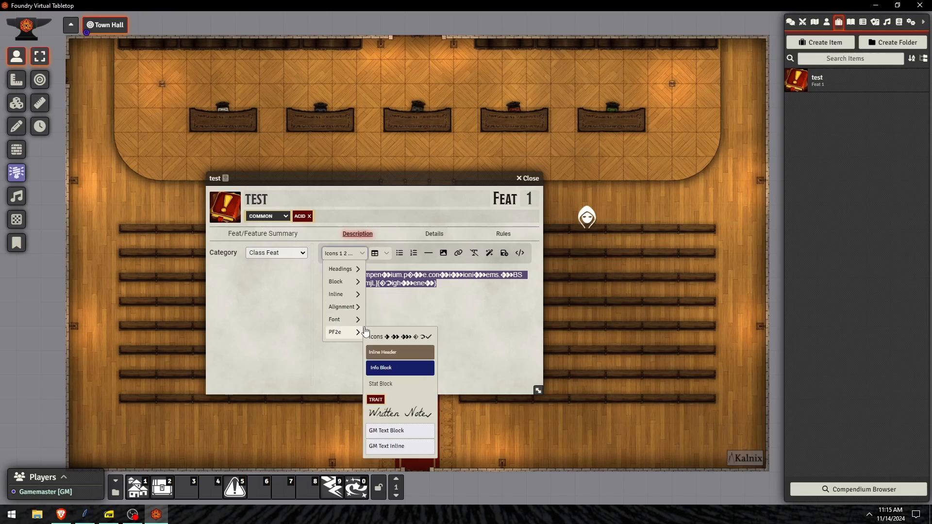
left_click(399, 413)
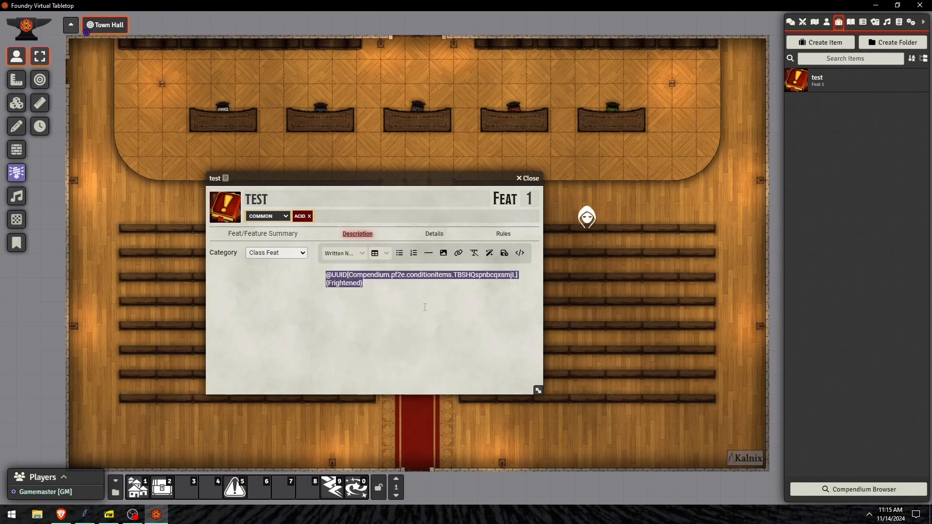
left_click(374, 291)
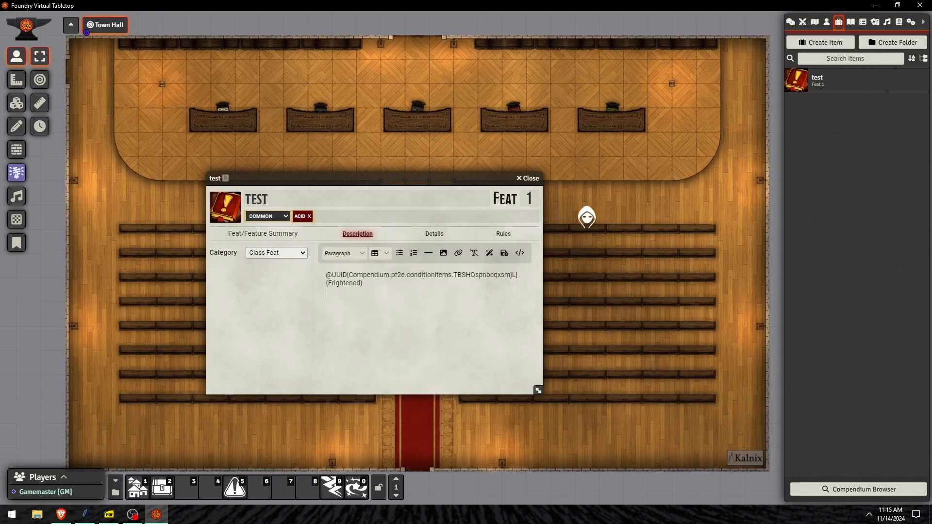
Search the compendium packs for "frightened" and add the Frightened condition's link below the existing one in the description.
left_click(898, 22)
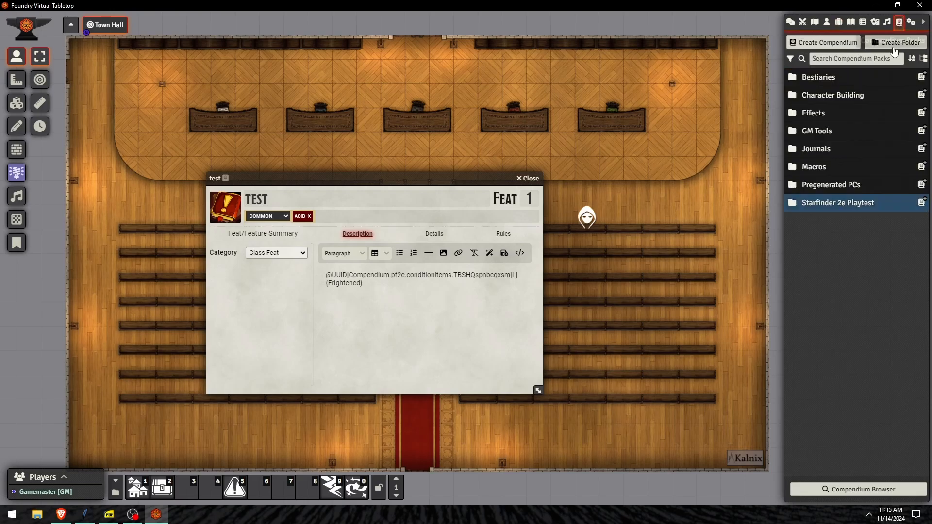
left_click(863, 60)
type("frightened")
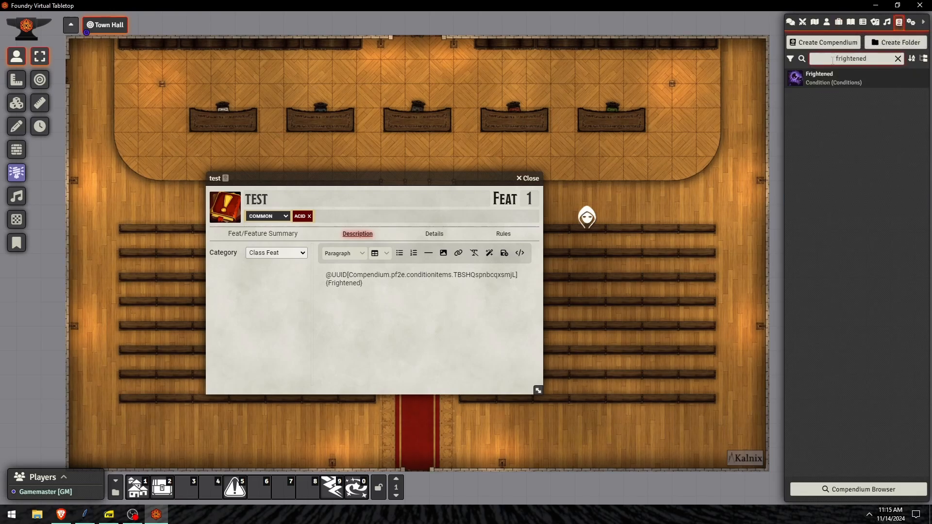
left_click_drag(820, 78, 341, 302)
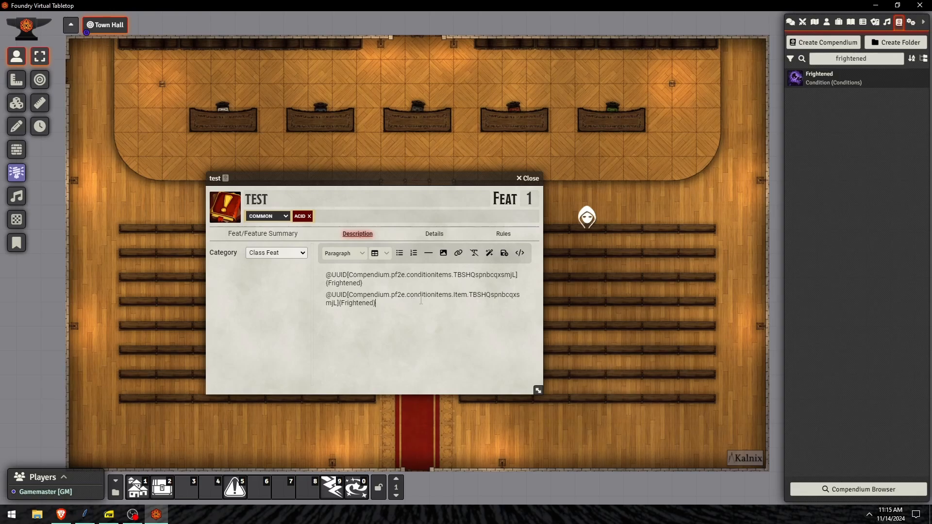
Compare the two Frightened UUID links part by part, covering the compendium path, the Item segment and the ID.
triple_click(458, 298)
double_click(460, 296)
double_click(361, 274)
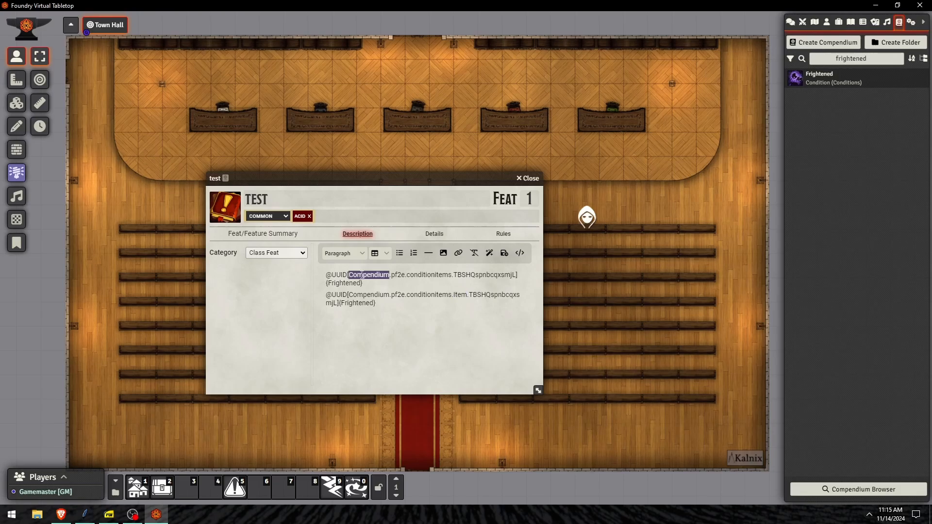
double_click(397, 275)
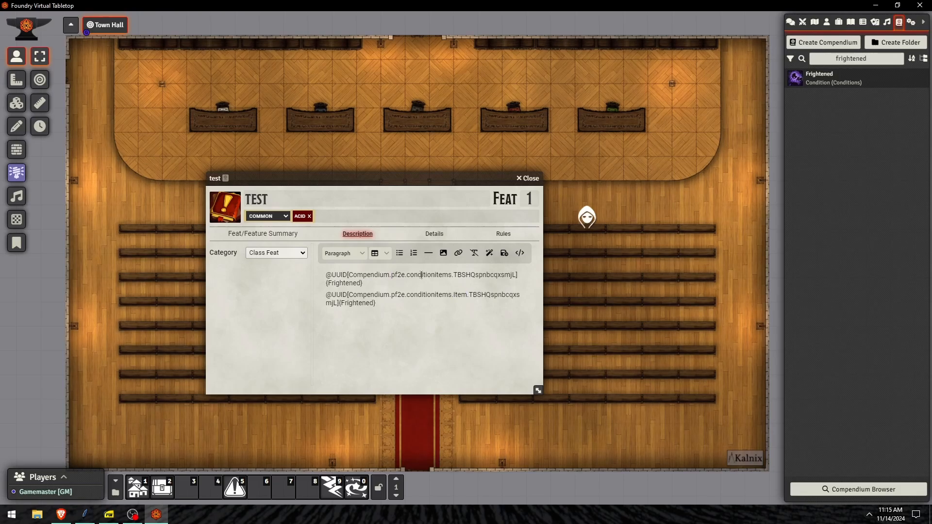
double_click(420, 275)
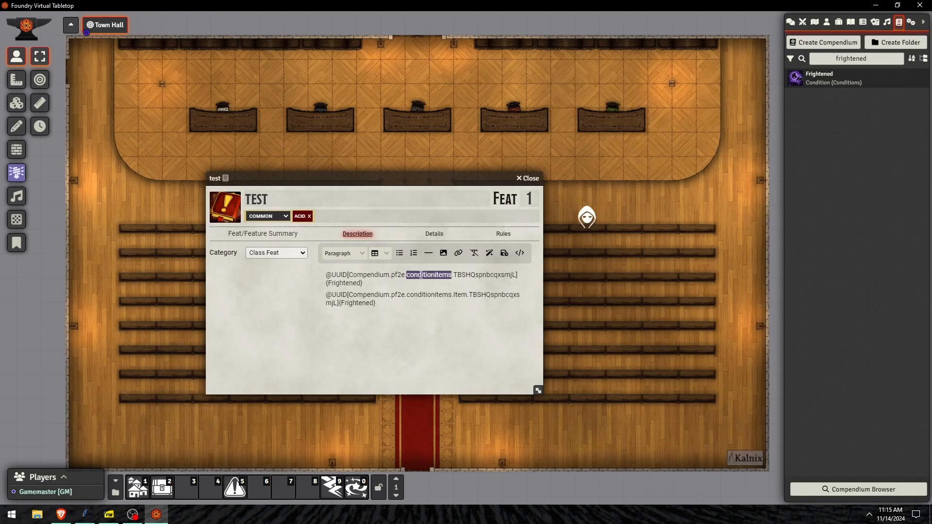
double_click(465, 275)
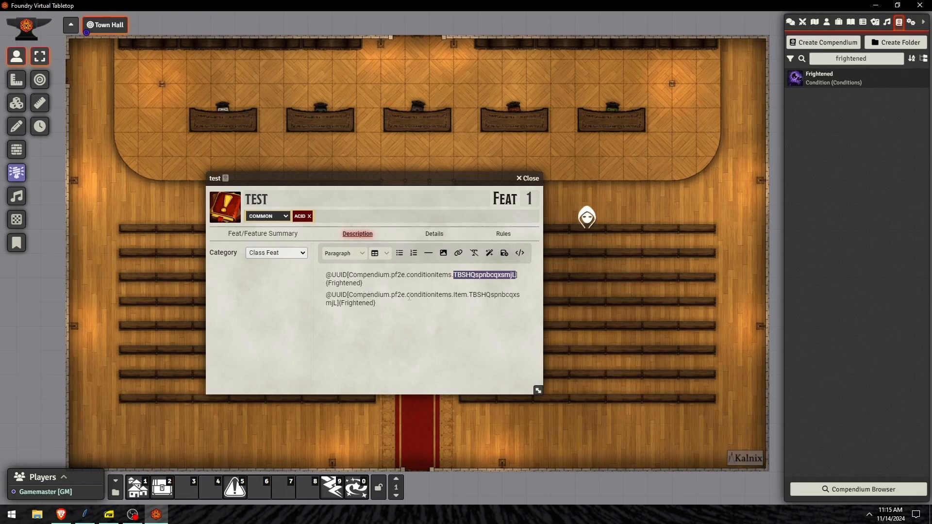
double_click(436, 294)
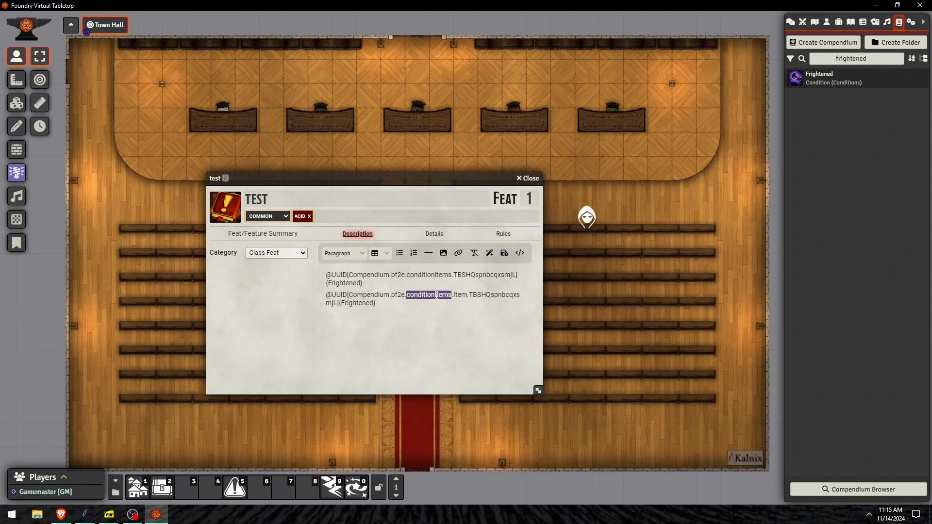
double_click(460, 294)
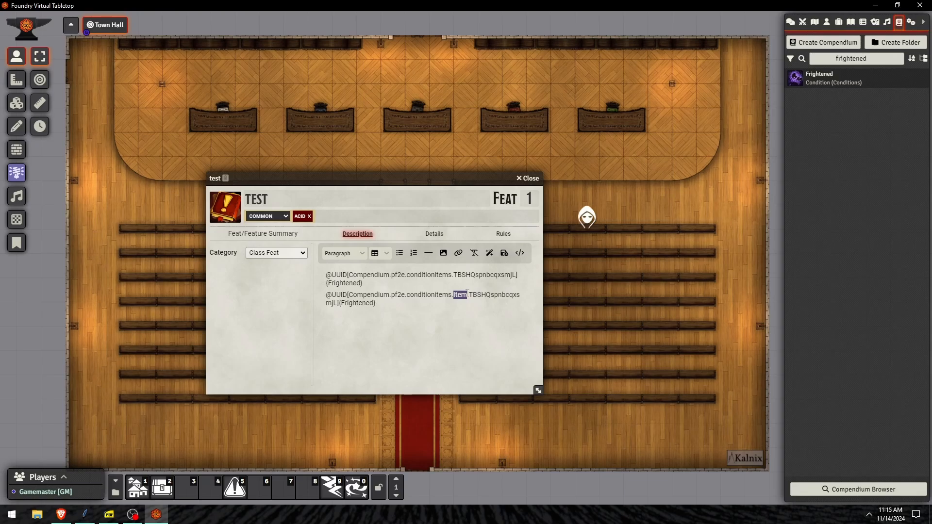
double_click(485, 294)
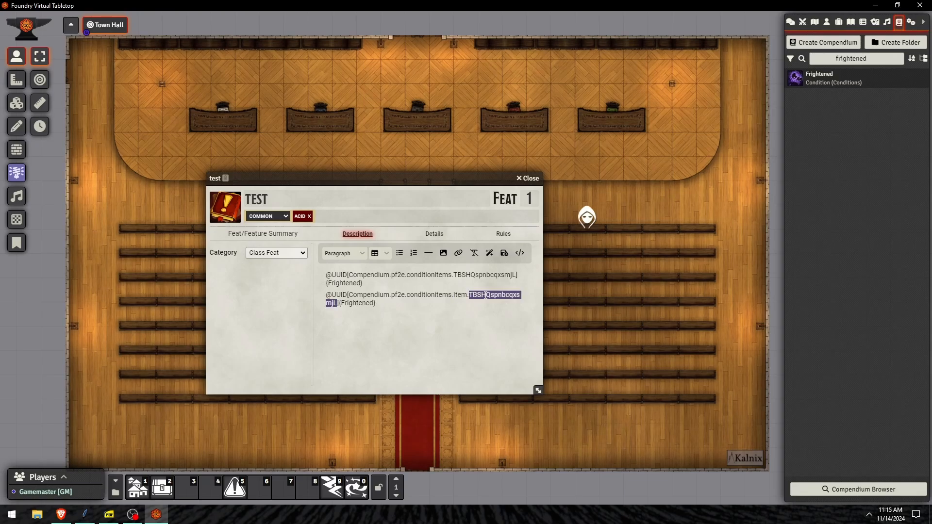
left_click(452, 295)
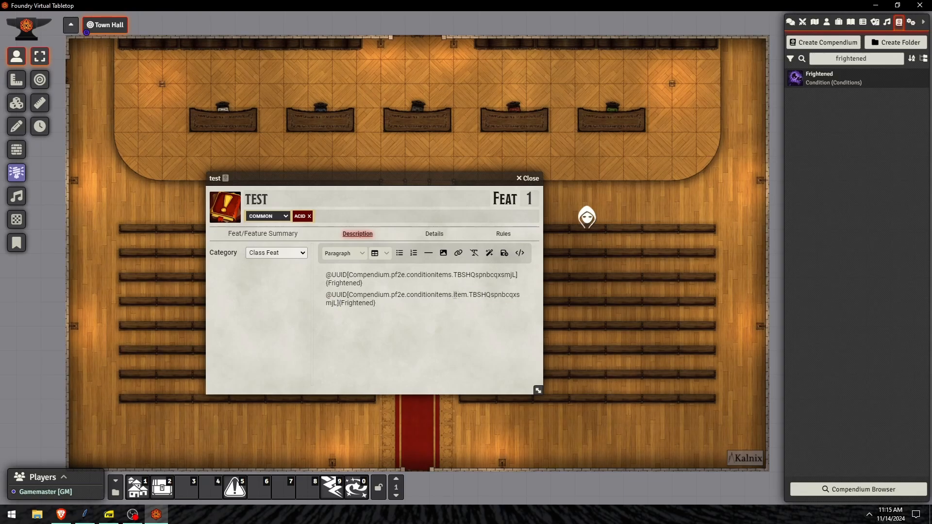
left_click_drag(451, 295, 470, 294)
Delete the upper Frightened link and quick-search for "frightened" to try inserting the condition in its place.
left_click(388, 283)
key("BackSpace")
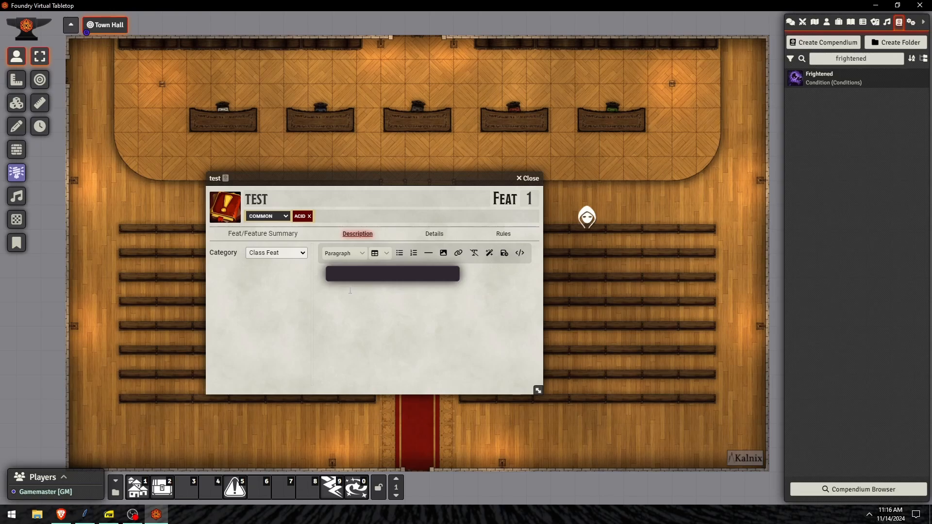
type("frightened")
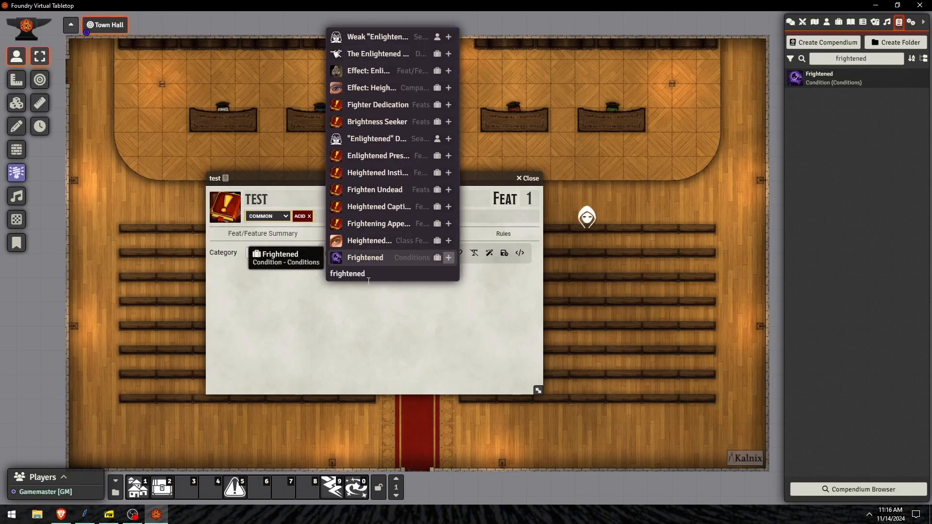
left_click_drag(378, 260, 426, 286)
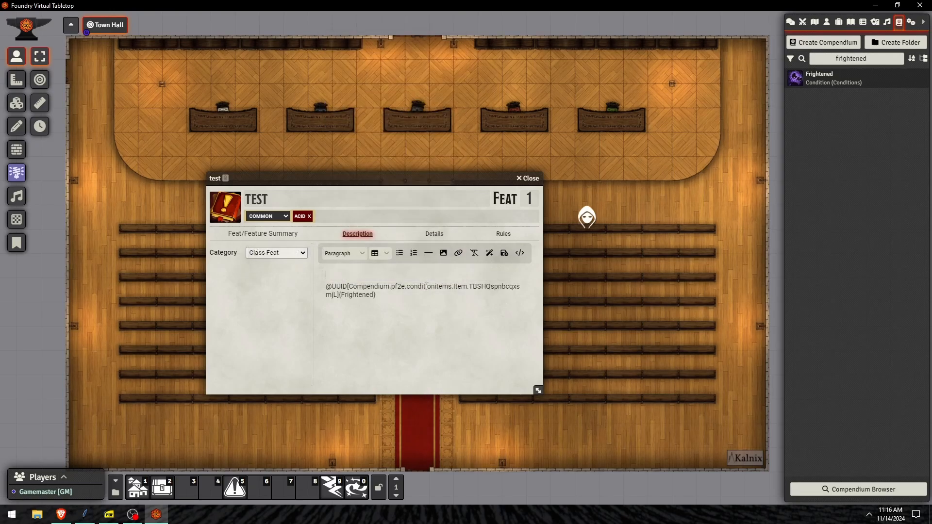
Highlight the Item segment of the remaining Frightened link and remove the empty line above that link.
double_click(455, 287)
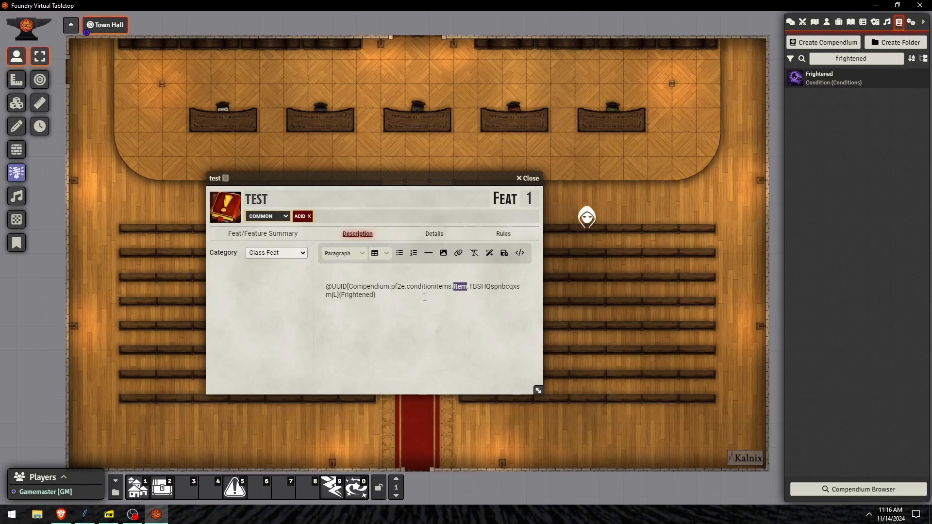
left_click(331, 269)
key("Delete")
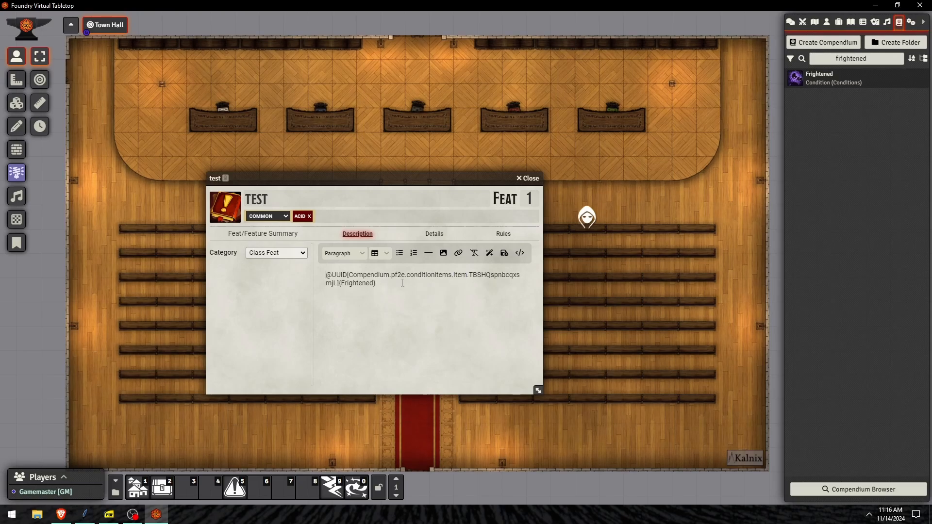
Highlight the link's Item segment, try replacing its ID with the item name "Frightened", and undo the replacement.
double_click(461, 276)
left_click(407, 293)
double_click(455, 275)
double_click(476, 275)
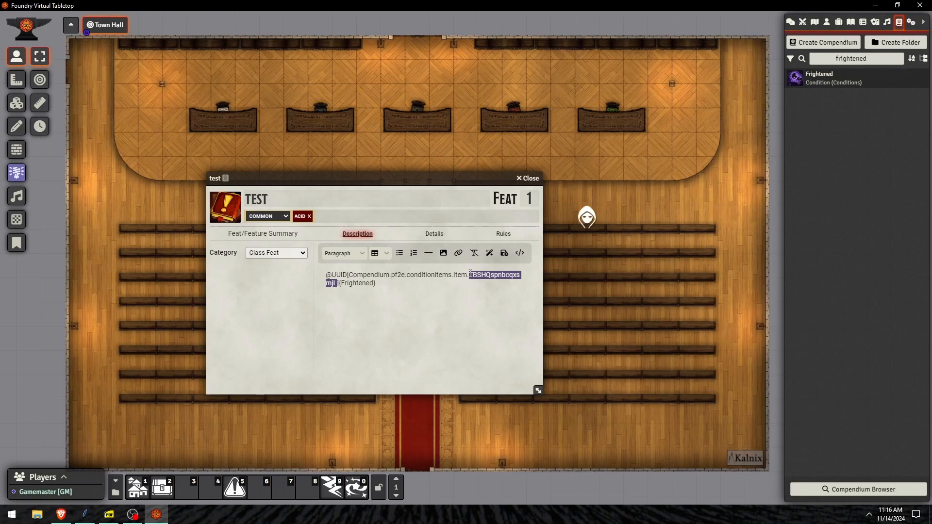
type("Frightene")
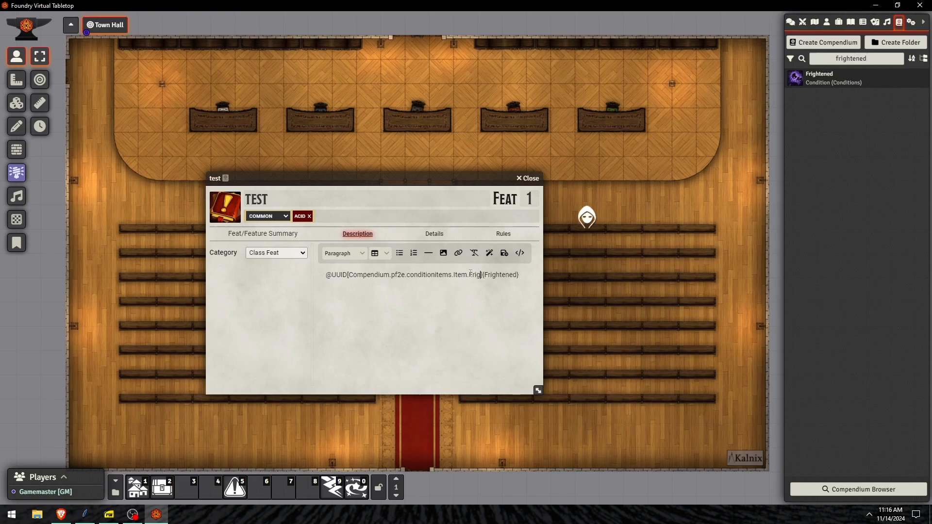
type("d")
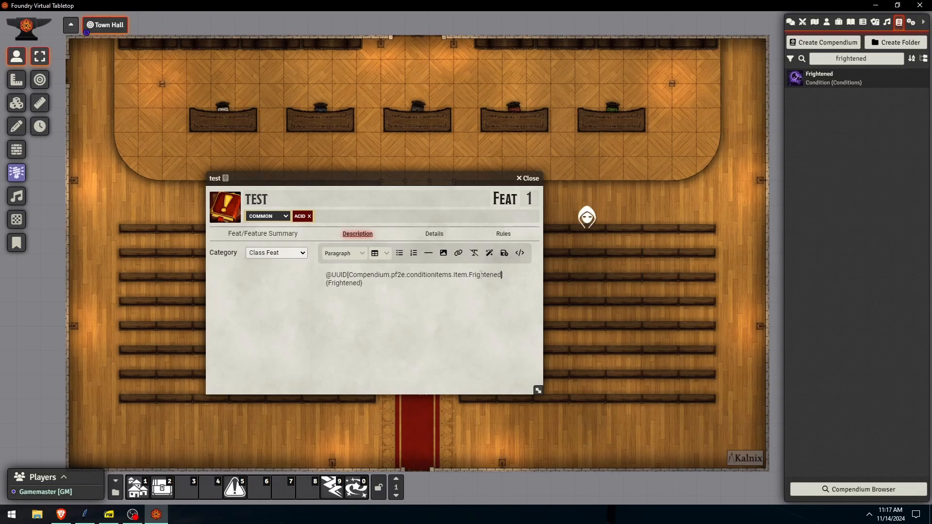
key("ctrl+z")
Change the condition link's label to "Frightened 4" and save the description.
left_click(378, 286)
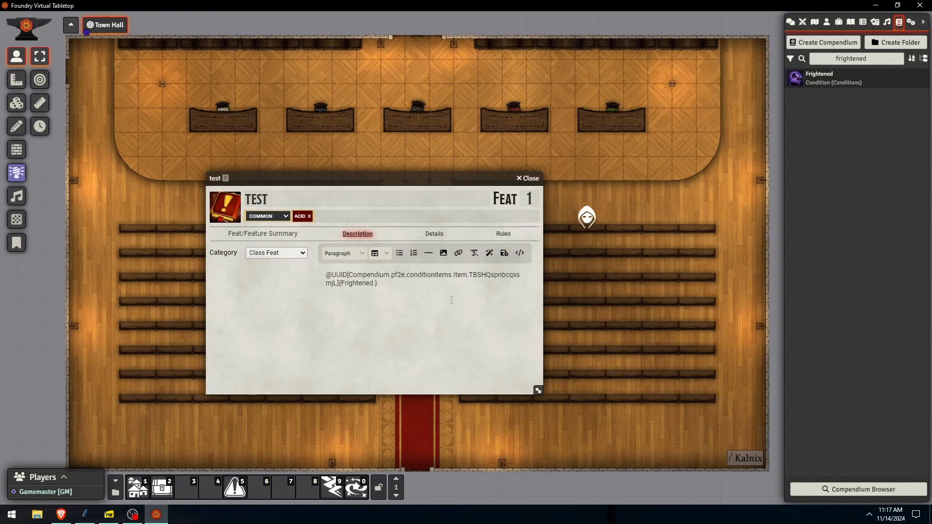
type("4")
left_click(504, 253)
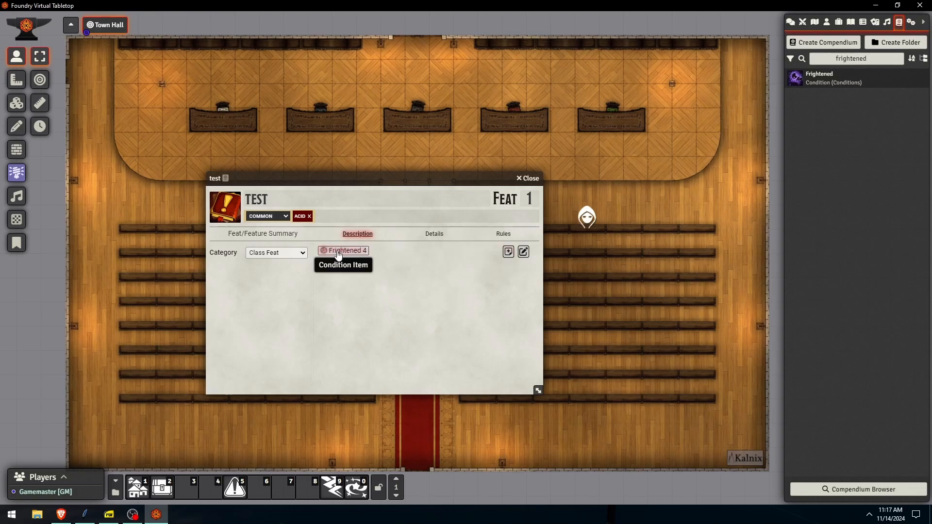
Apply the Frightened 4 link to the token on the scene, inspect its effect, and lower the value until the condition is removed.
left_click_drag(338, 256, 587, 217)
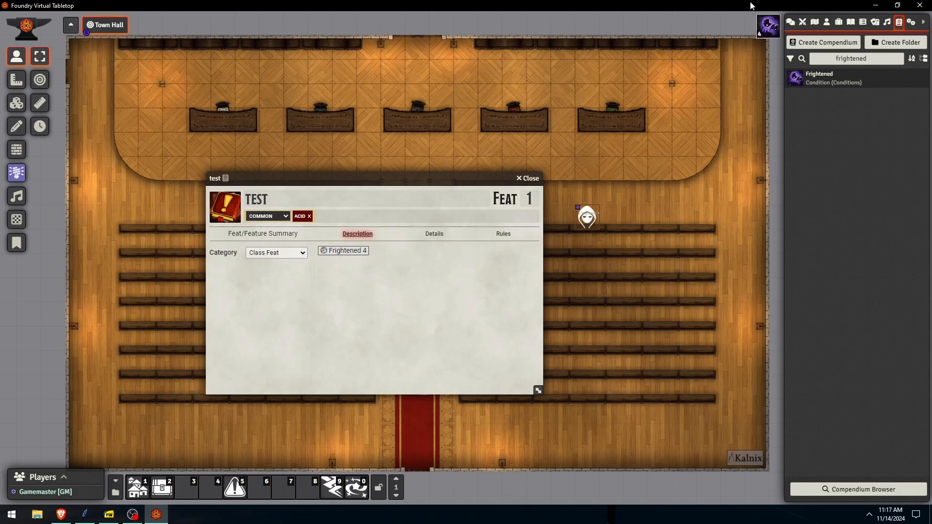
mouse_move(772, 32)
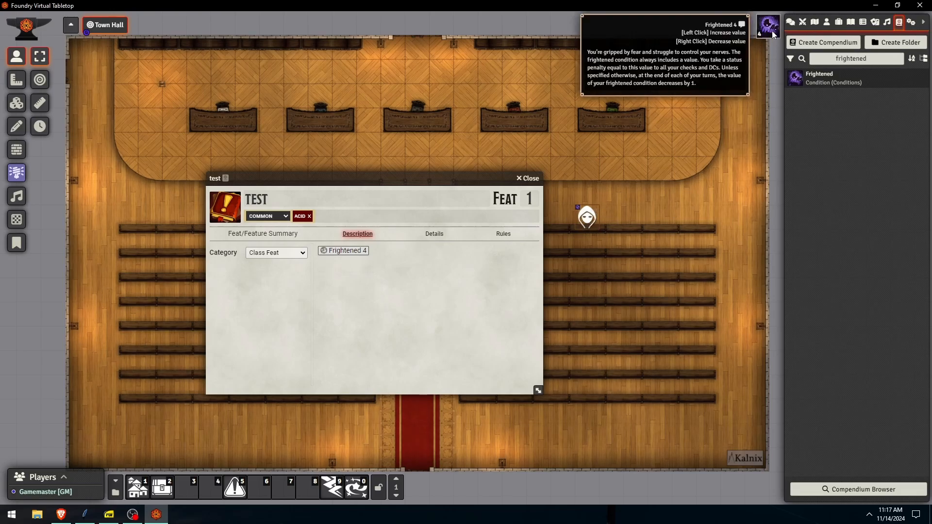
right_click(772, 29)
right_click(772, 30)
right_click(772, 30)
right_click(772, 30)
mouse_move(403, 254)
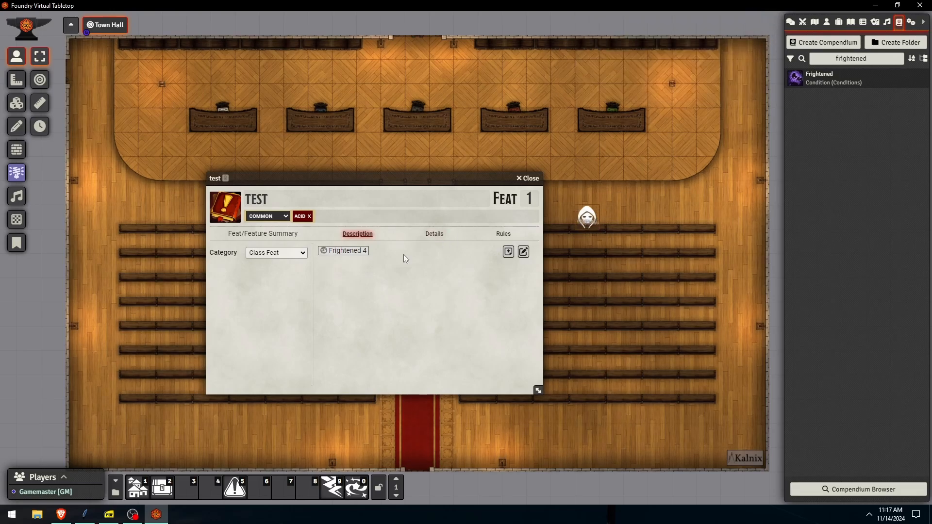
Clear the whole Frightened 4 link from the test feat's description and save the empty description.
left_click(522, 252)
key("ctrl+a")
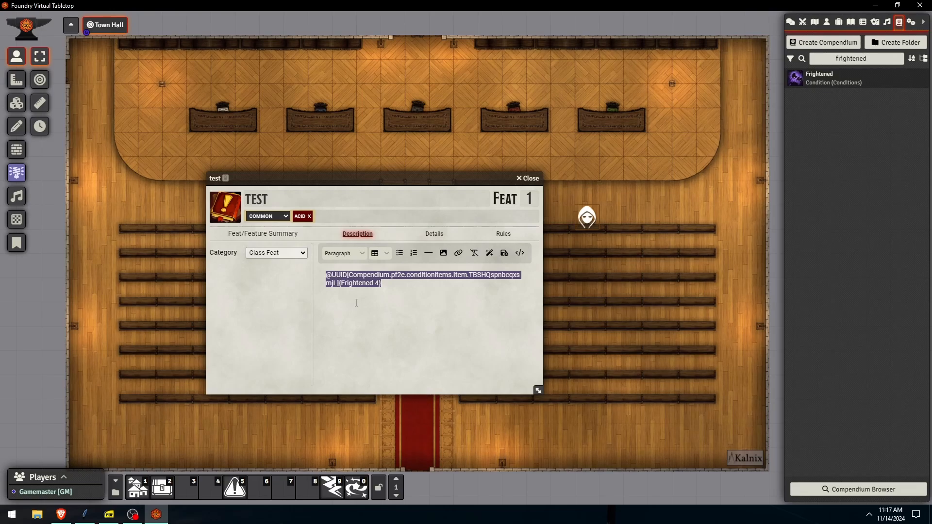
key("BackSpace")
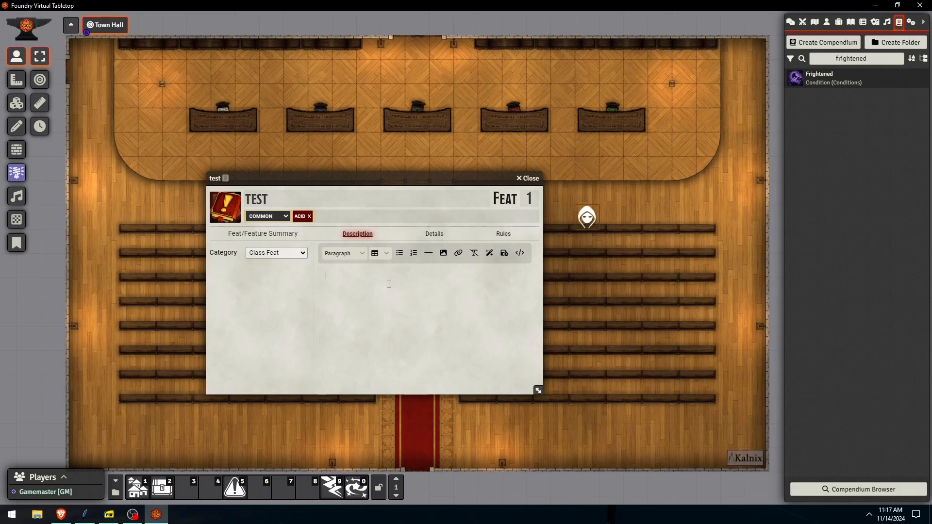
left_click(505, 256)
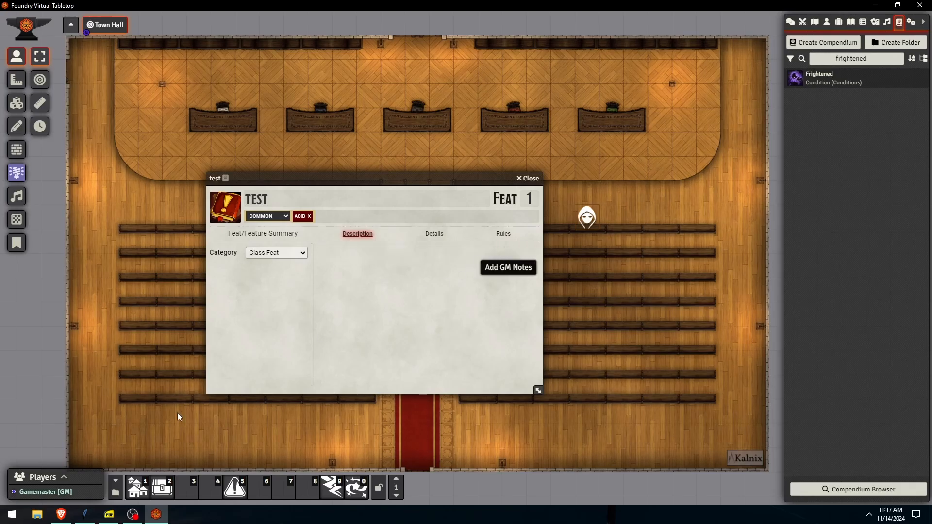
Switch to the browser's Style Guide and examine the Bestiaries section, covering Abbreviated Abilities, Bestiary Ability Glossary and Bestiary Monster Lore.
left_click(61, 514)
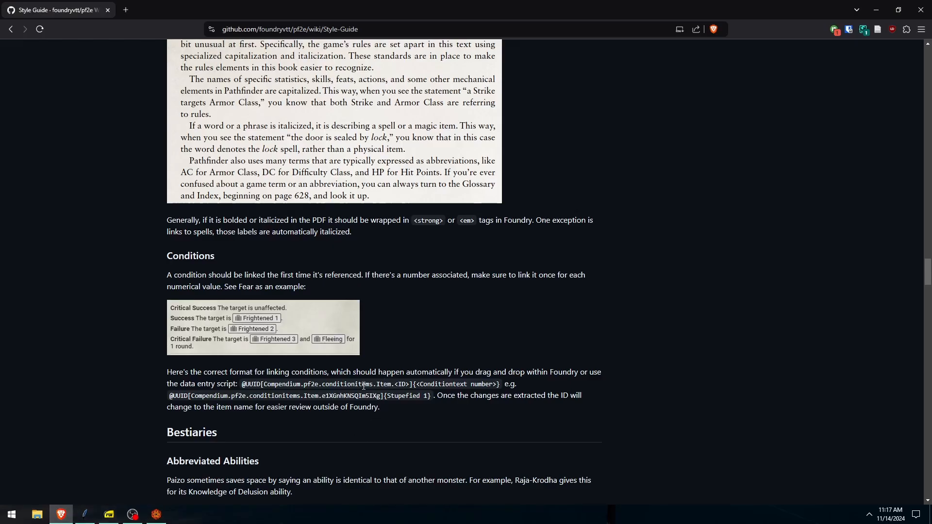
scroll(370, 382, "down", 5)
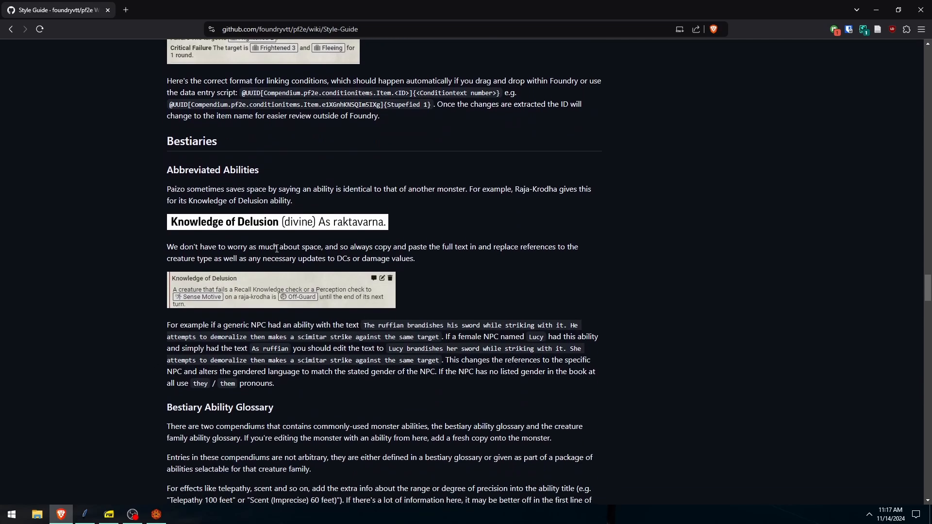
scroll(260, 275, "down", 3)
scroll(260, 275, "down", 2)
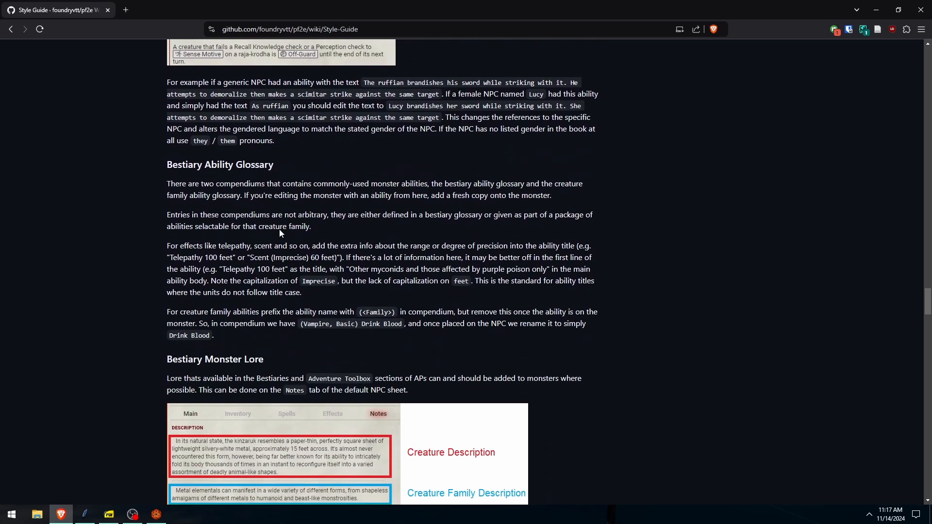
scroll(275, 217, "down", 1)
scroll(276, 217, "down", 3)
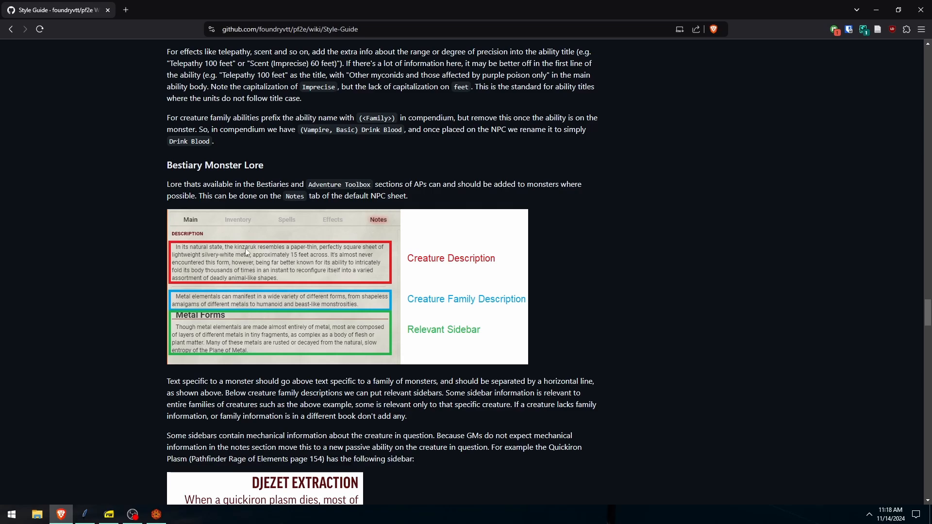
scroll(256, 238, "down", 5)
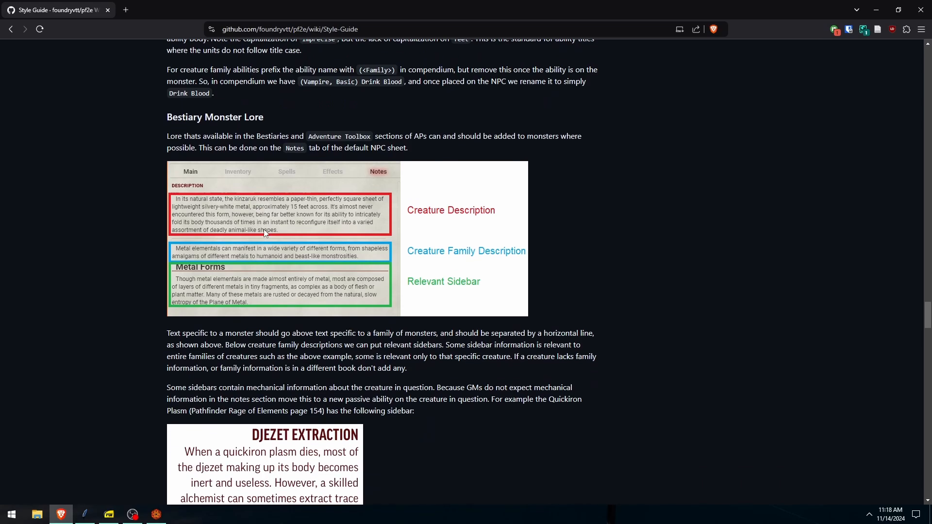
scroll(295, 209, "down", 2)
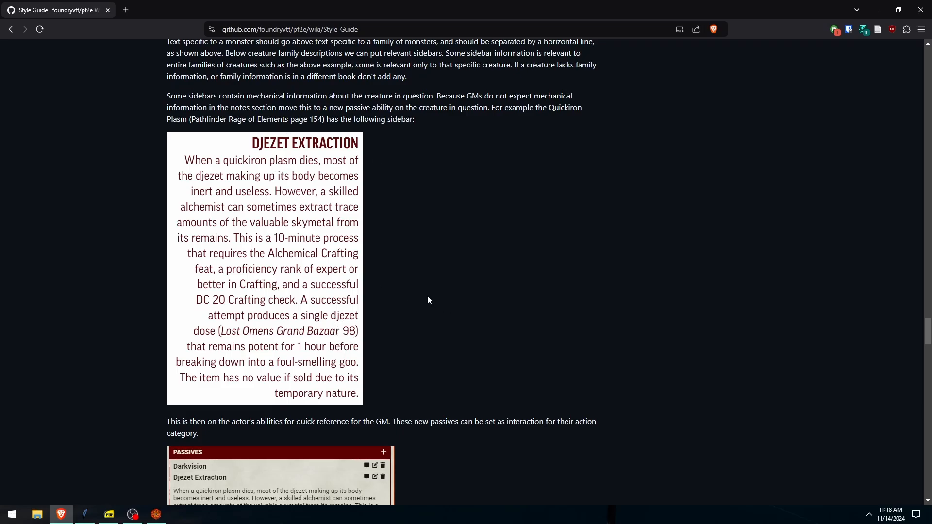
scroll(425, 293, "down", 4)
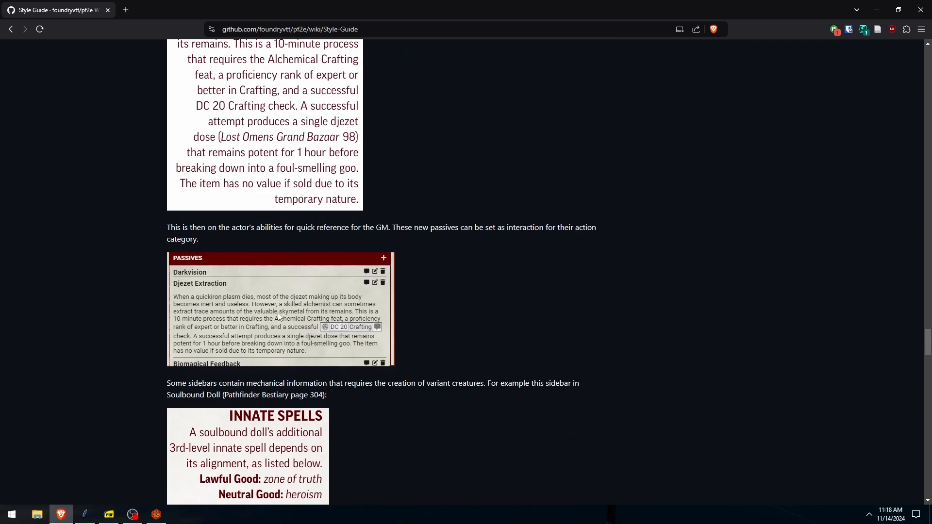
scroll(340, 293, "down", 4)
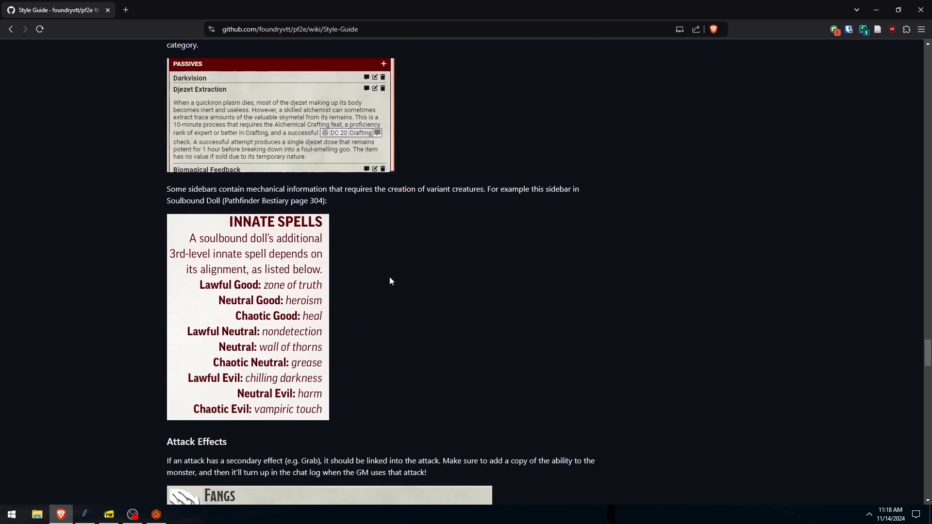
Examine the Style Guide from the variant-creature sidebars through Attack Effects, Skills, Missing DCs, Spells, Effects and Publication Data down to the Github section.
scroll(410, 274, "down", 2)
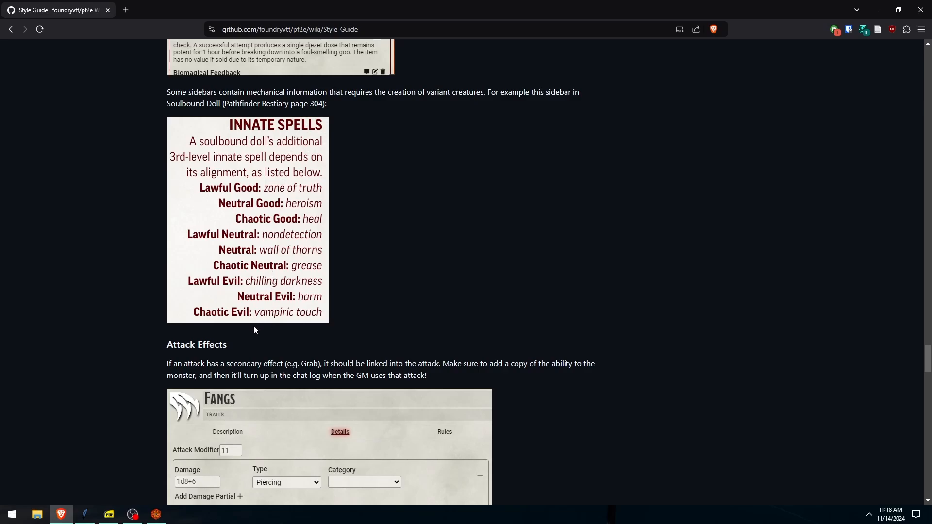
scroll(401, 311, "up", 1)
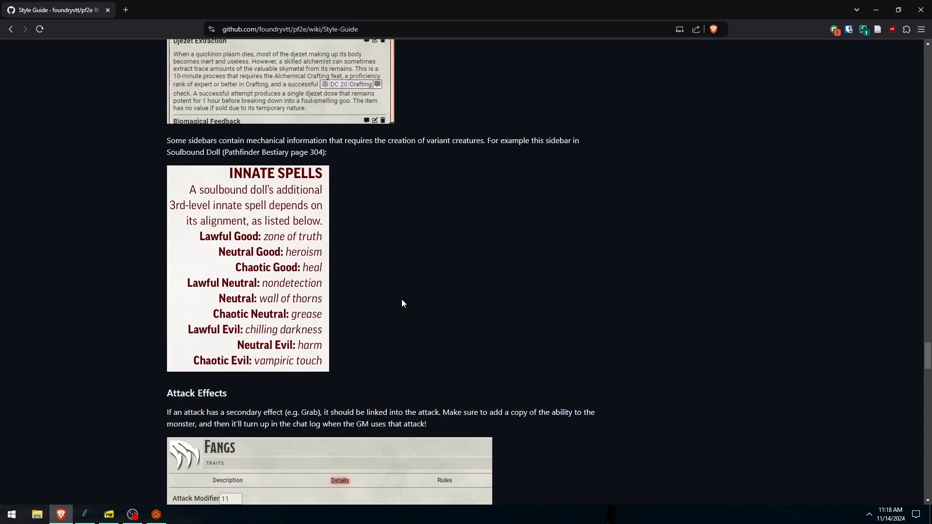
scroll(393, 306, "down", 1)
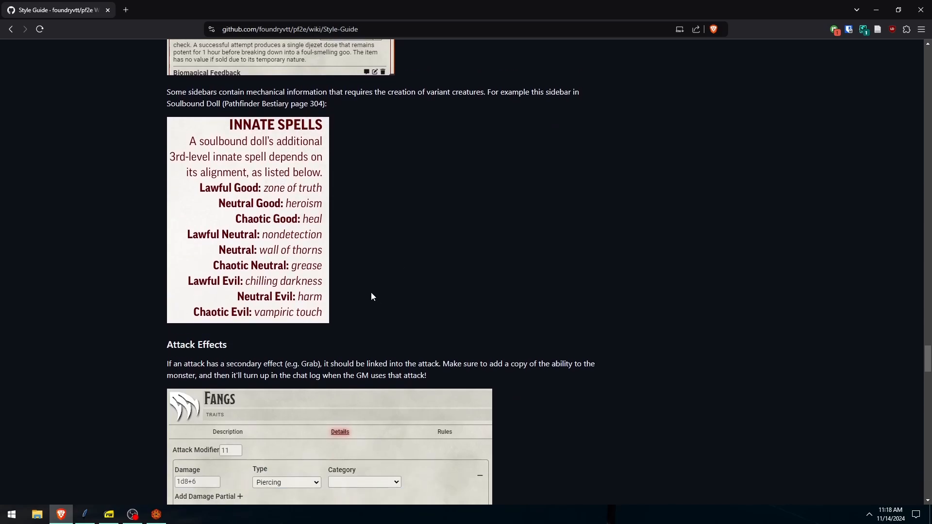
scroll(365, 277, "down", 10)
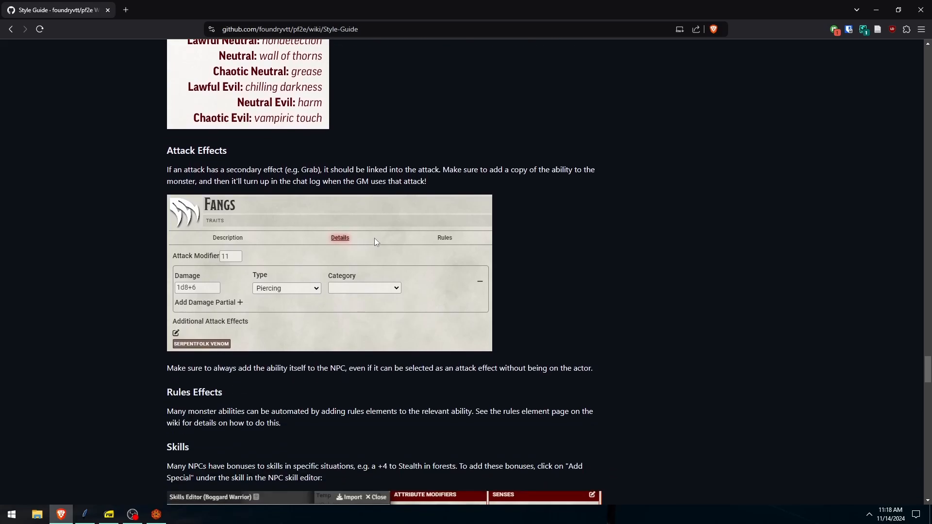
scroll(336, 173, "down", 3)
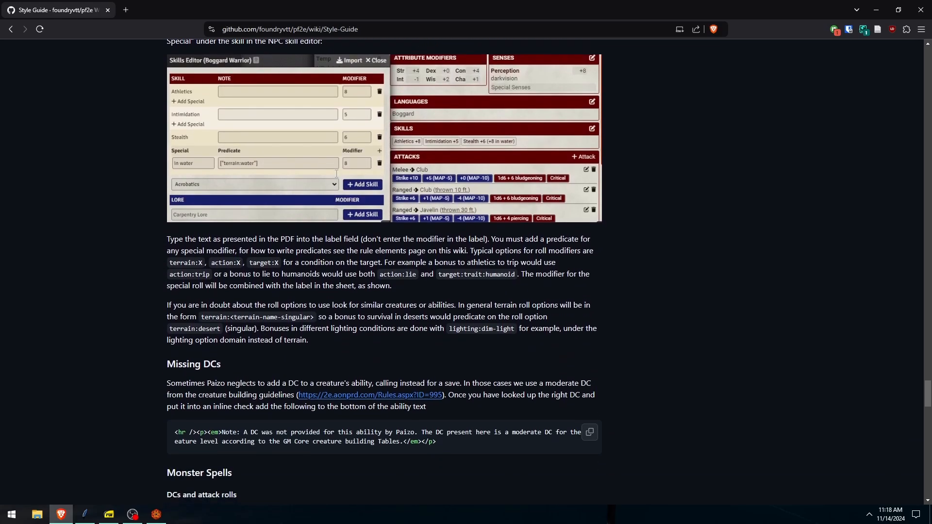
scroll(346, 258, "up", 2)
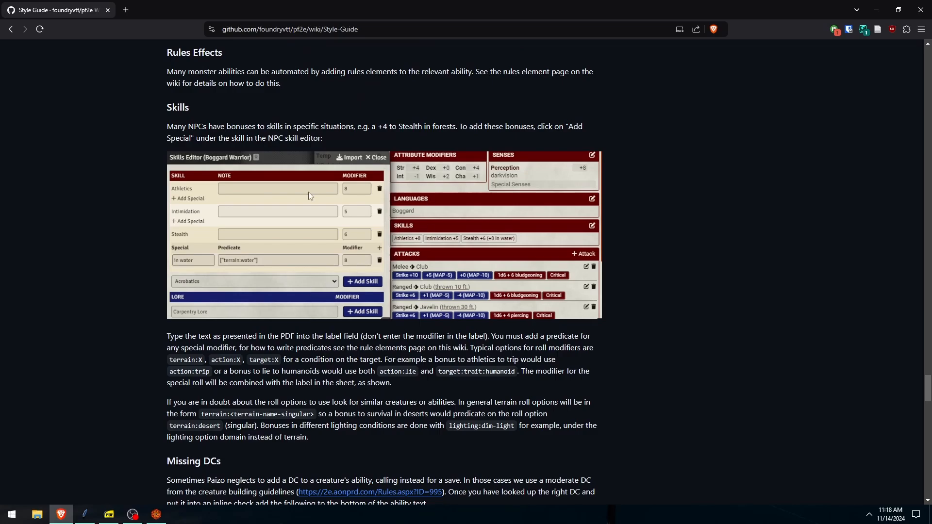
scroll(391, 275, "down", 3)
scroll(391, 277, "down", 2)
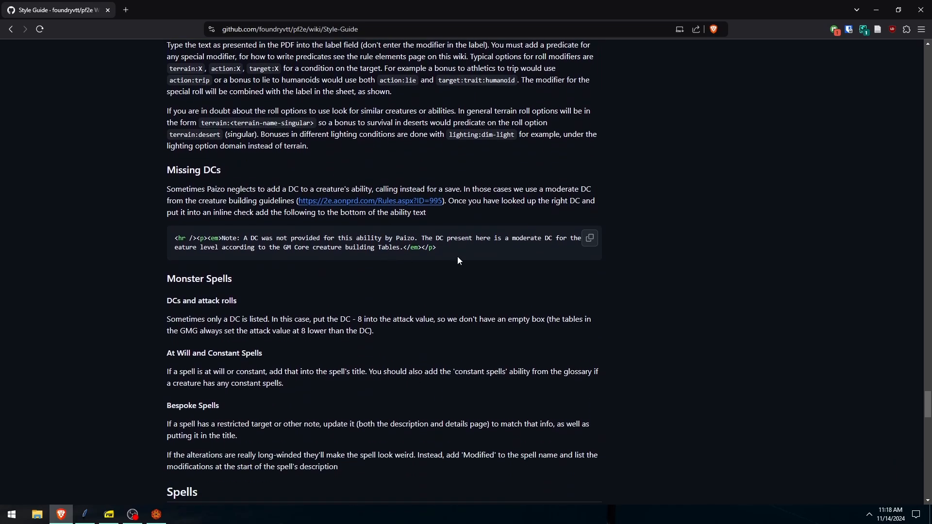
left_click_drag(447, 246, 181, 235)
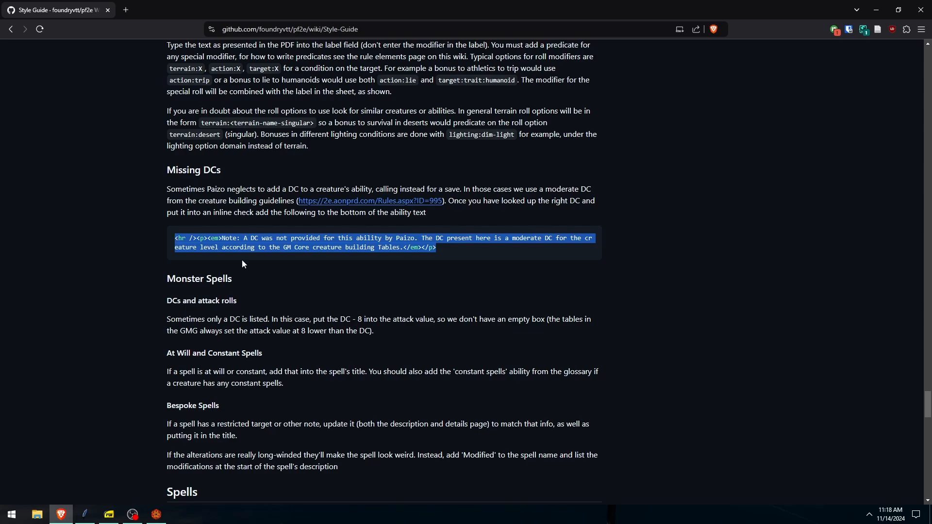
left_click(288, 272)
scroll(332, 301, "down", 10)
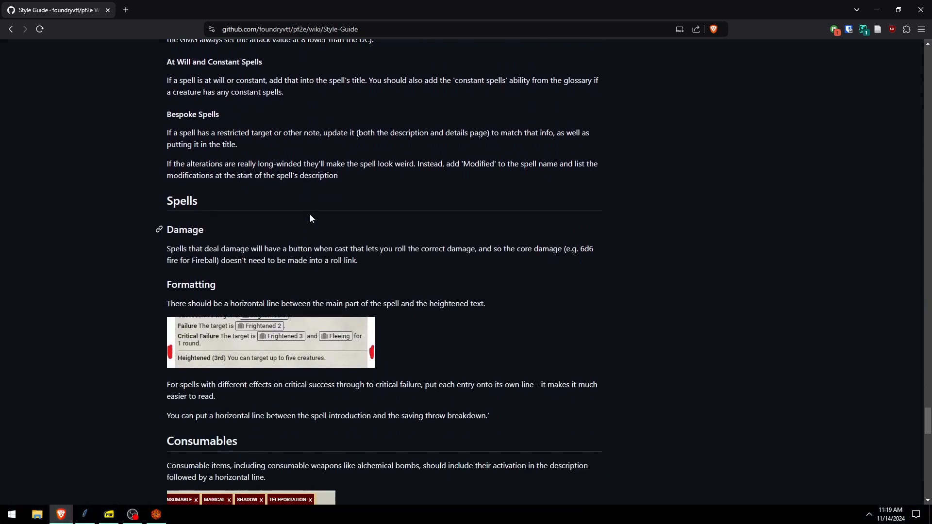
scroll(300, 177, "down", 8)
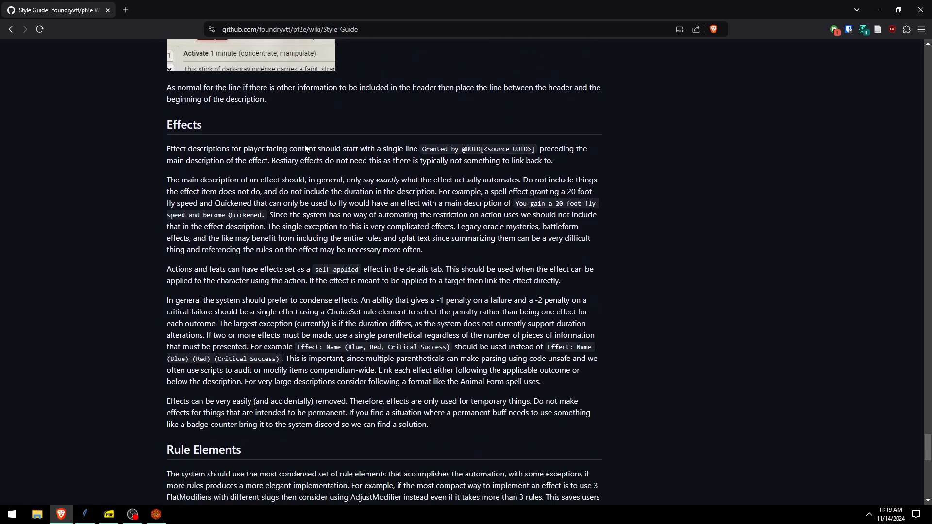
scroll(312, 168, "down", 6)
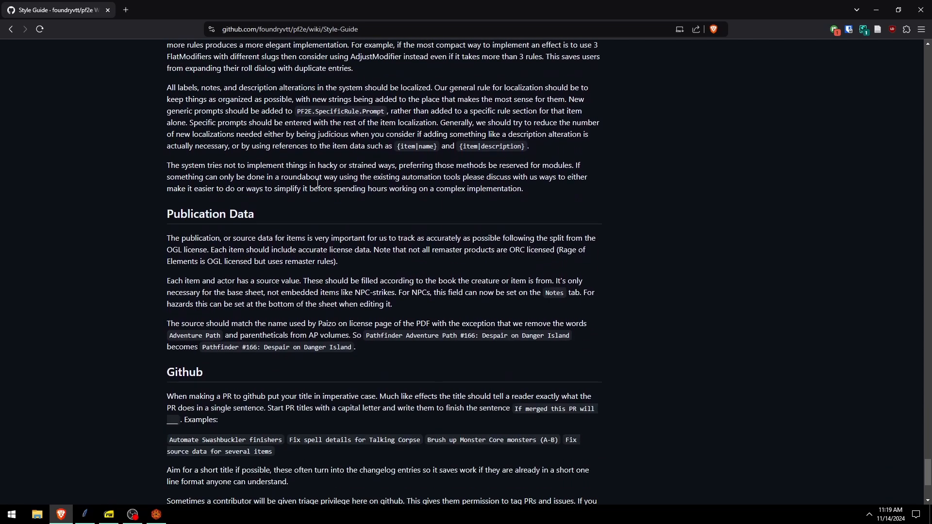
scroll(311, 201, "down", 2)
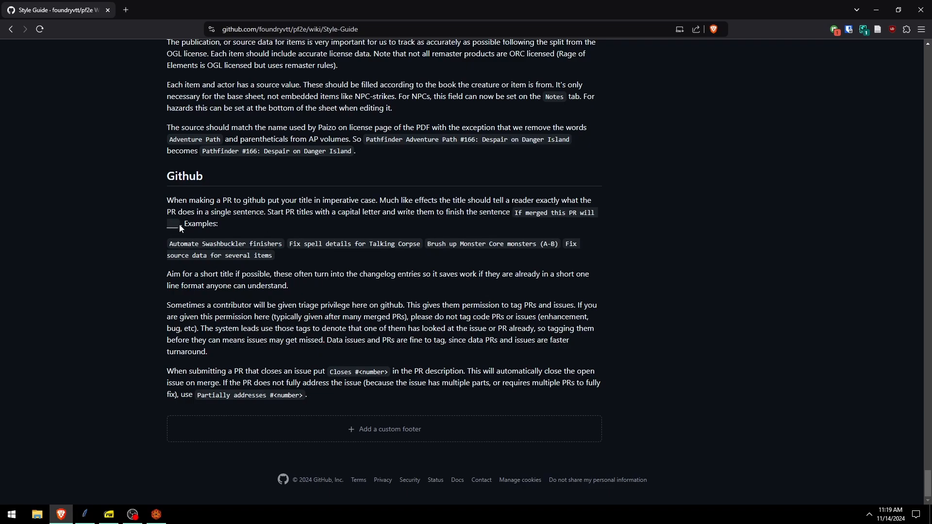
Examine the Github section's rule for PR titles and highlight its example titles, such as "Automate Swashbuckler finishers".
left_click_drag(179, 224, 168, 226)
left_click(214, 223)
double_click(172, 243)
left_click(217, 244)
double_click(217, 244)
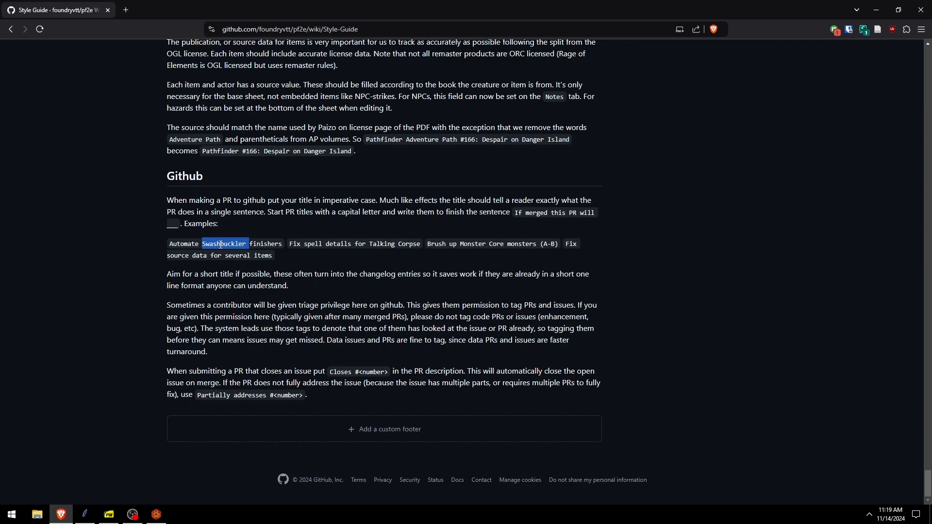
left_click(324, 257)
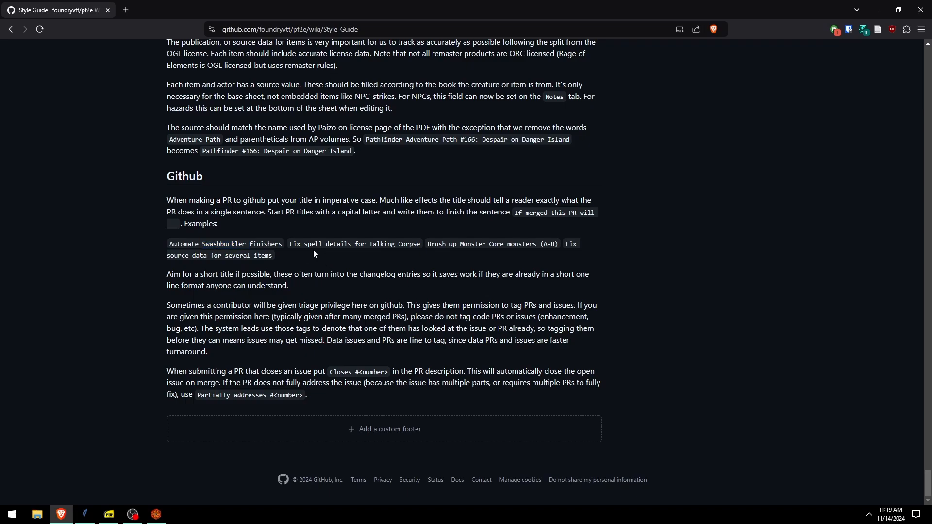
double_click(375, 243)
left_click_drag(171, 245, 263, 254)
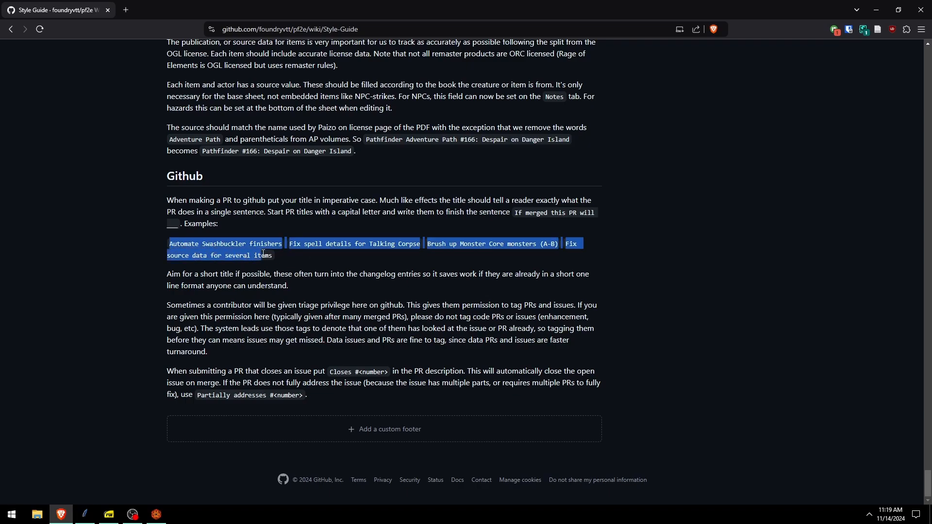
left_click(277, 257)
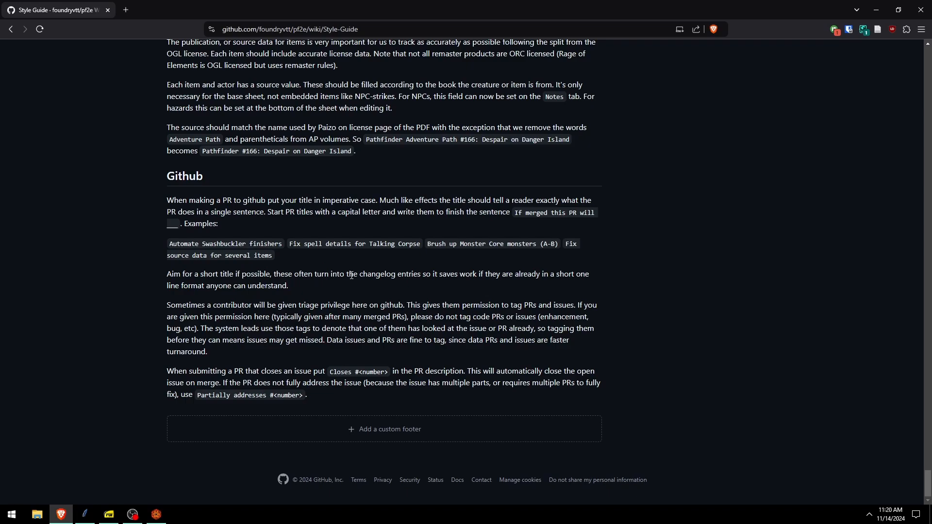
scroll(316, 257, "up", 20)
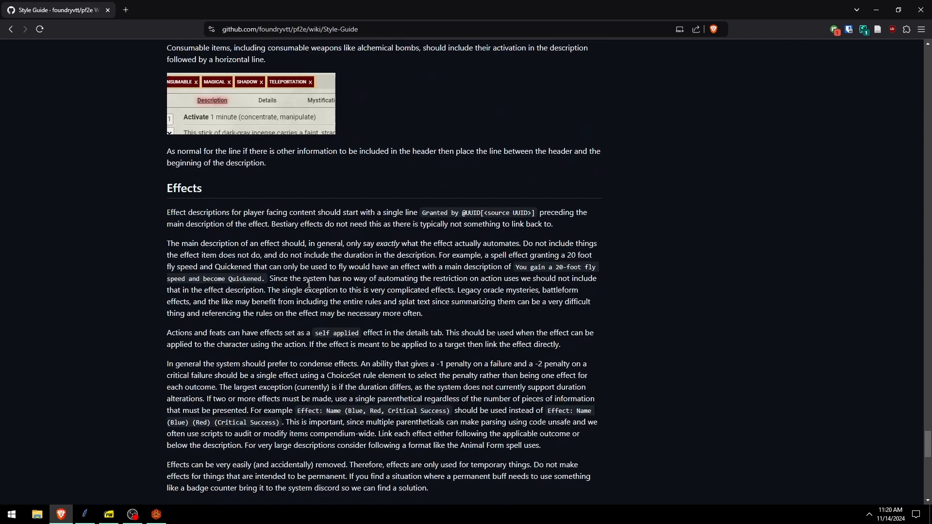
scroll(305, 298, "up", 15)
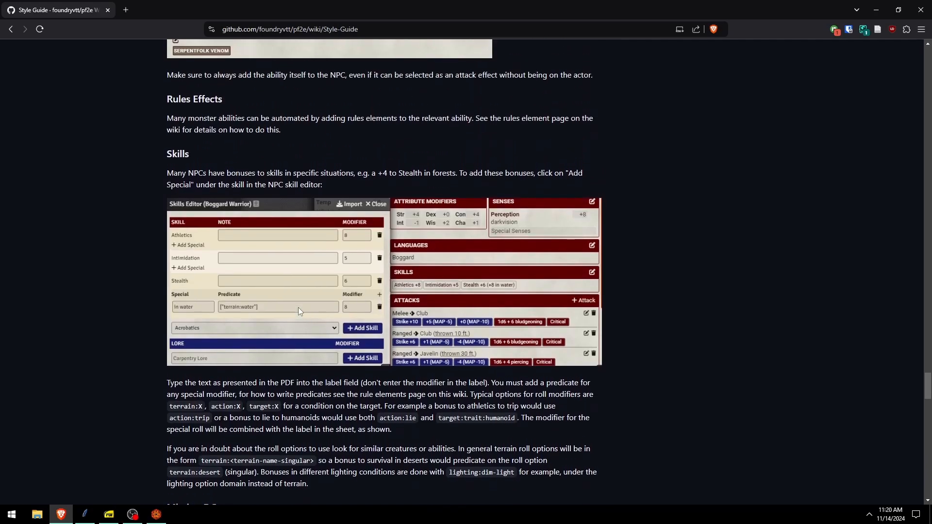
scroll(297, 314, "up", 20)
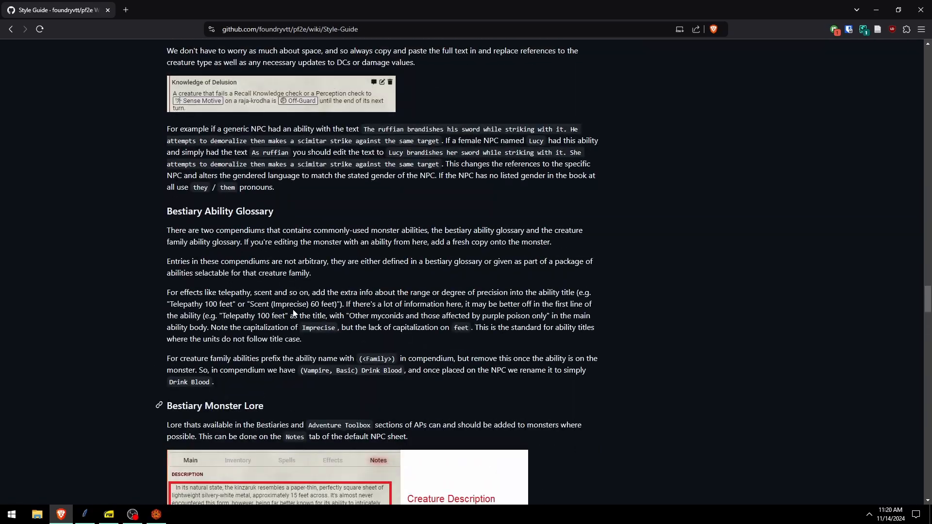
scroll(294, 308, "up", 20)
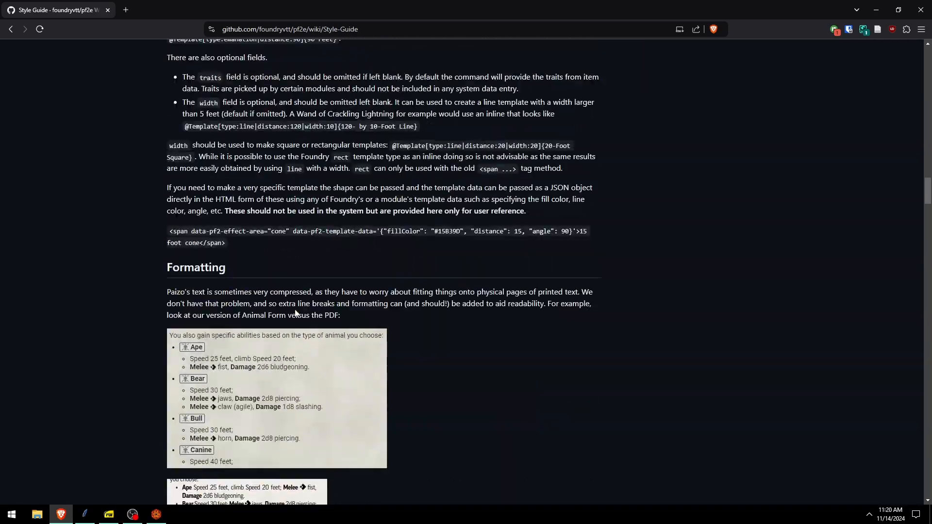
scroll(295, 311, "up", 20)
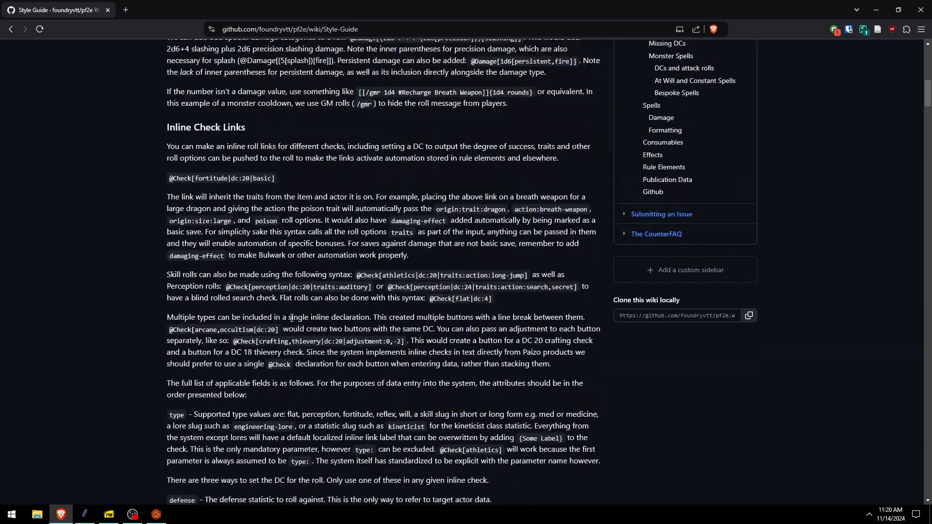
scroll(290, 322, "up", 5)
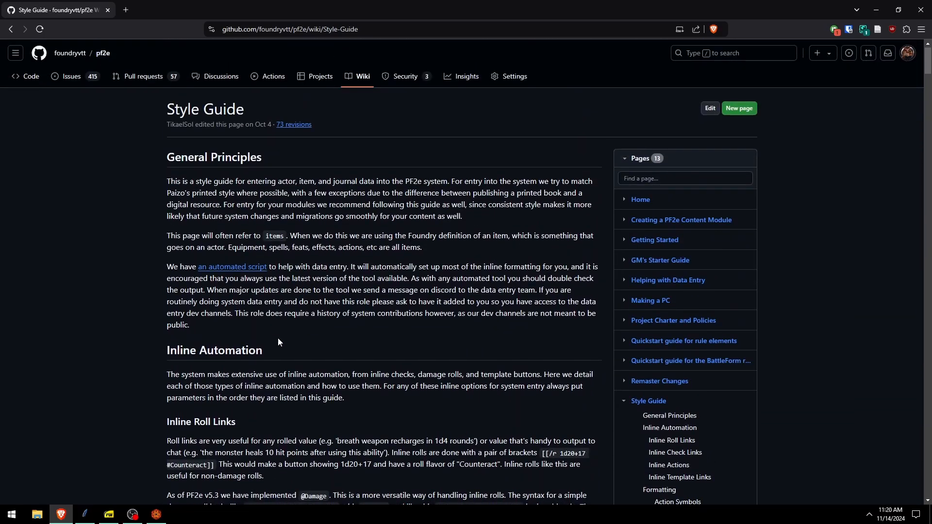
Switch to Foundry Virtual Tabletop, find "slam down" in the compendiums, link the Slam Down feat in the test feat's description and save.
left_click(155, 515)
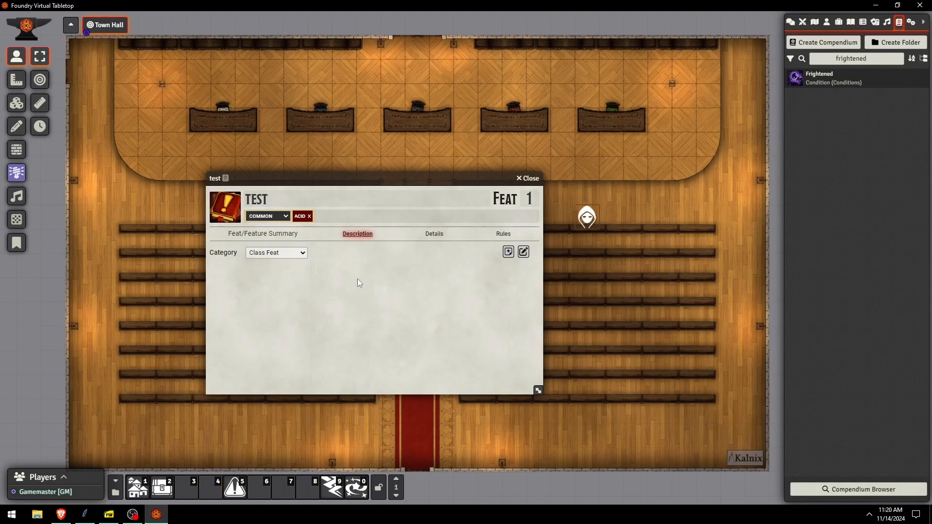
left_click(523, 252)
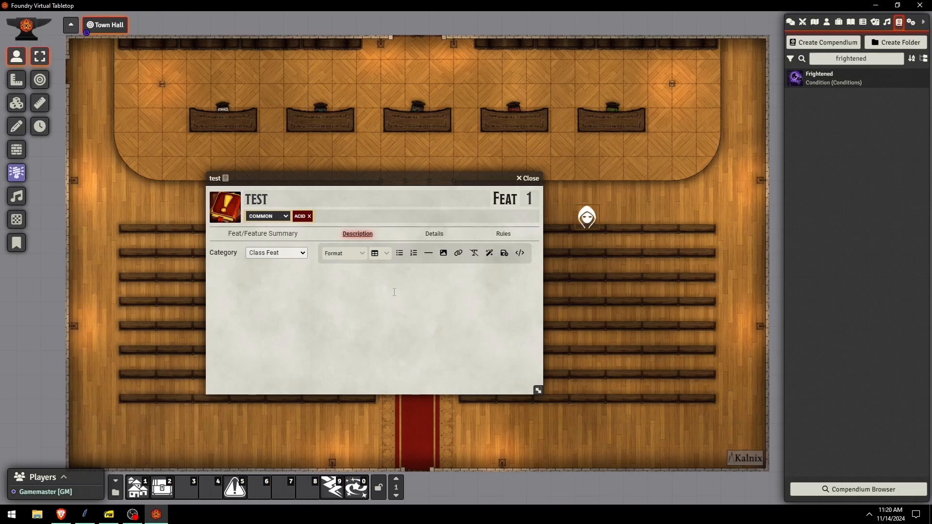
double_click(866, 60)
key("BackSpace")
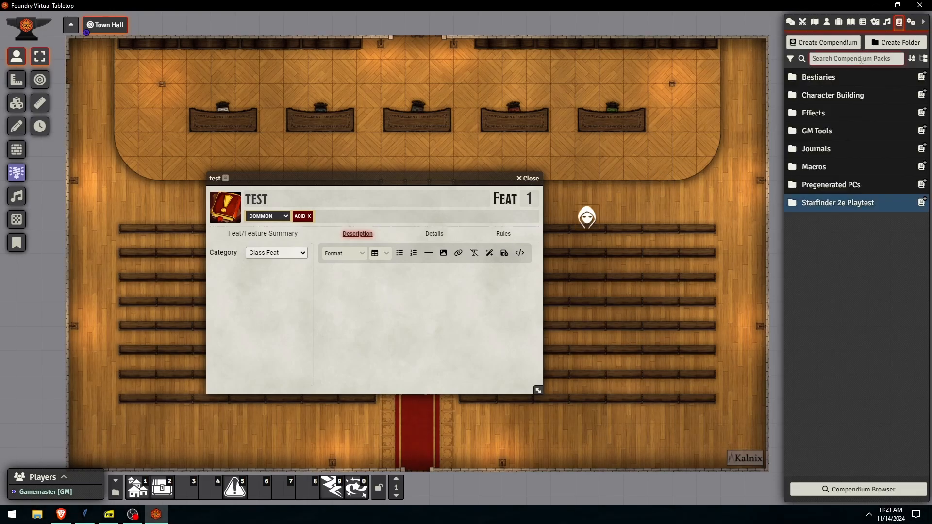
type("slam down")
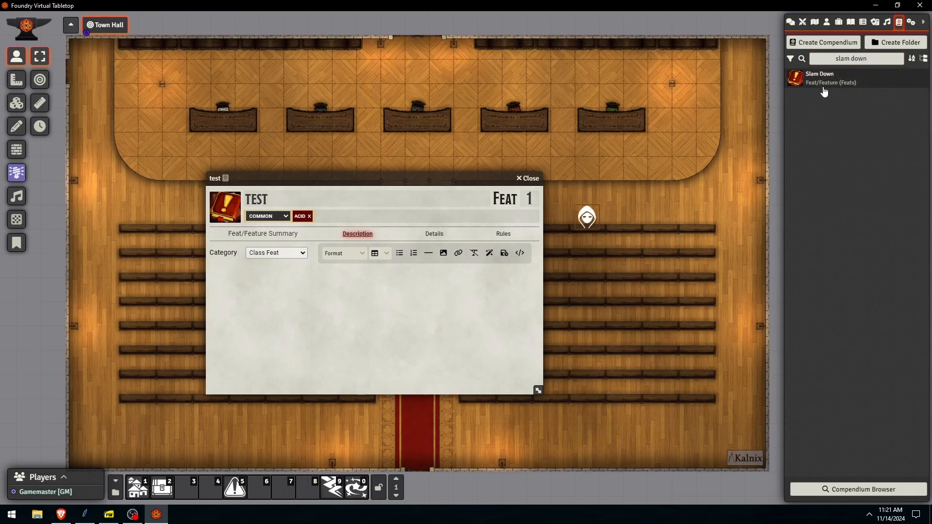
left_click_drag(822, 82, 378, 275)
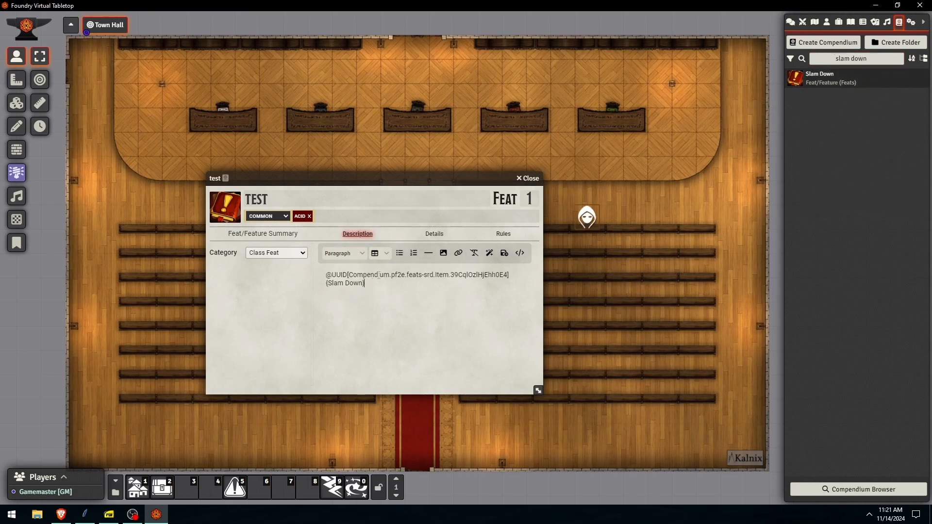
left_click(504, 253)
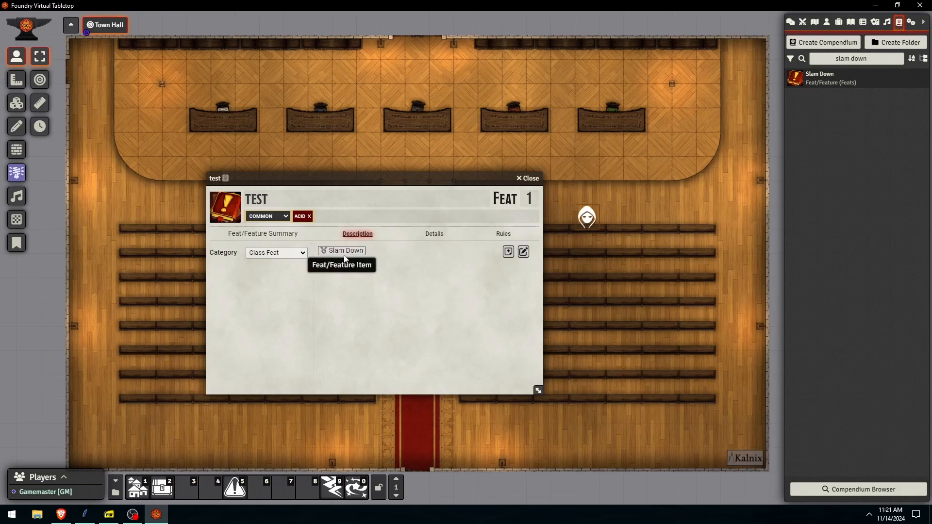
left_click(523, 251)
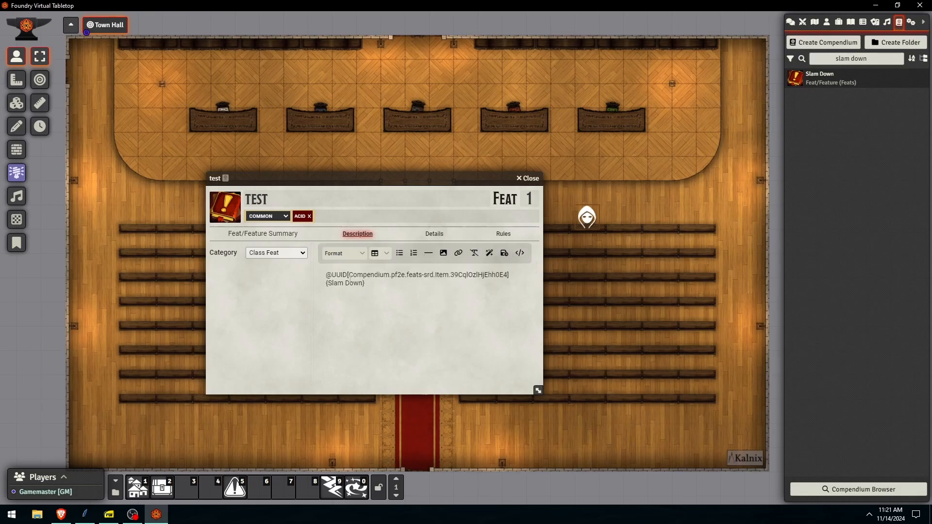
double_click(339, 274)
type("Embed")
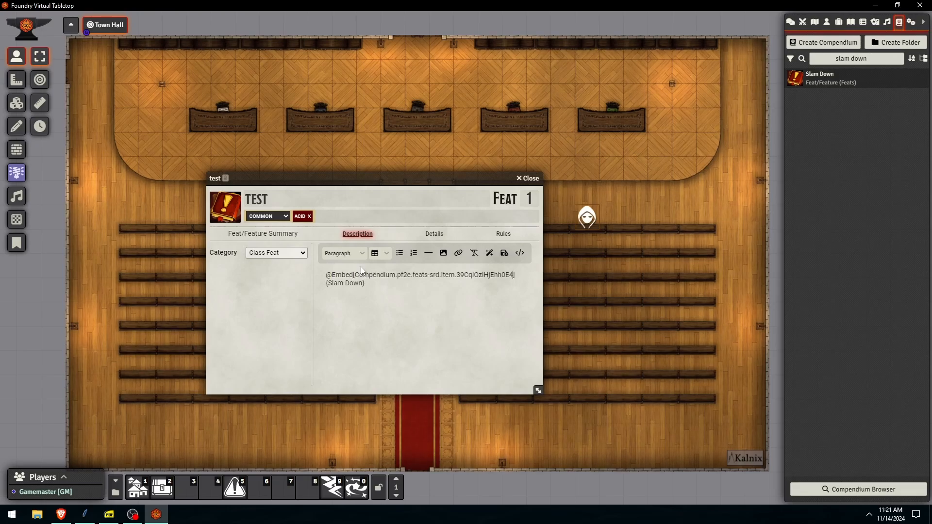
left_click(375, 287, "shift")
key("BackSpace")
type("inl")
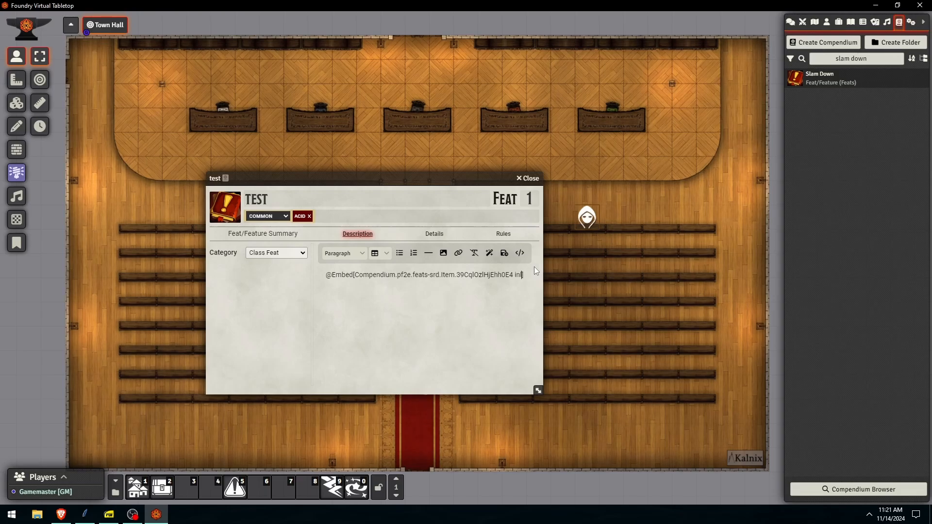
type("ine")
left_click(504, 253)
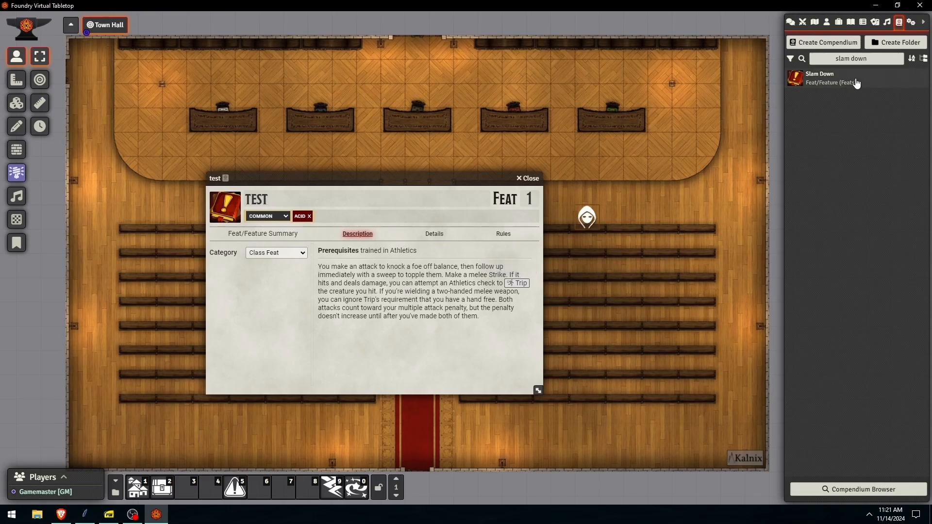
Open the Slam Down feat from the compendium and arrange its sheet side by side with the test feat's sheet.
left_click(820, 78)
left_click_drag(482, 154, 656, 173)
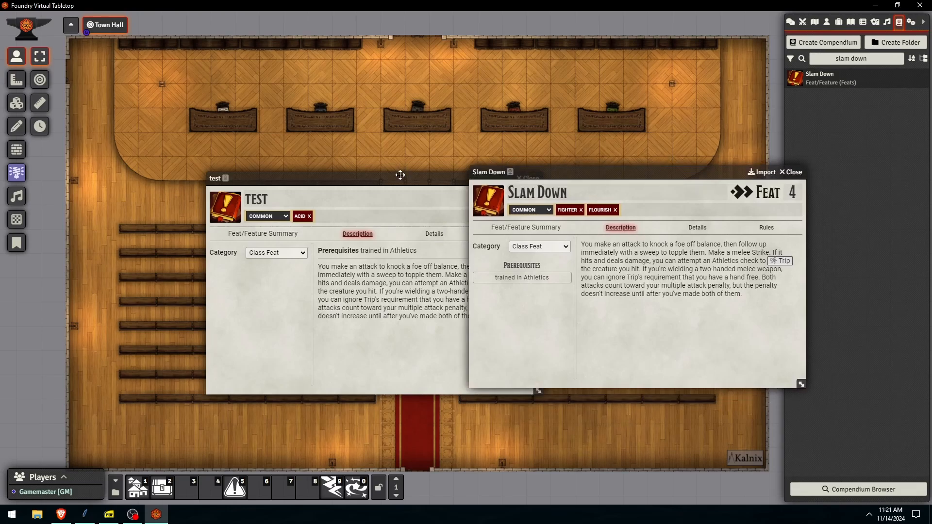
left_click_drag(399, 177, 307, 171)
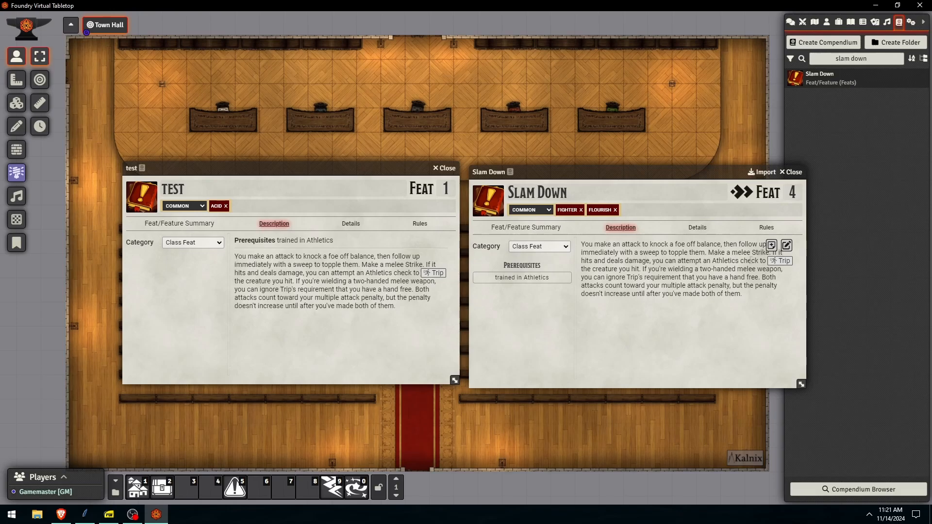
Add the line "Hi" below the Slam Down feat's description text, save the description and close the feat's sheet.
left_click(786, 245)
left_click(642, 308)
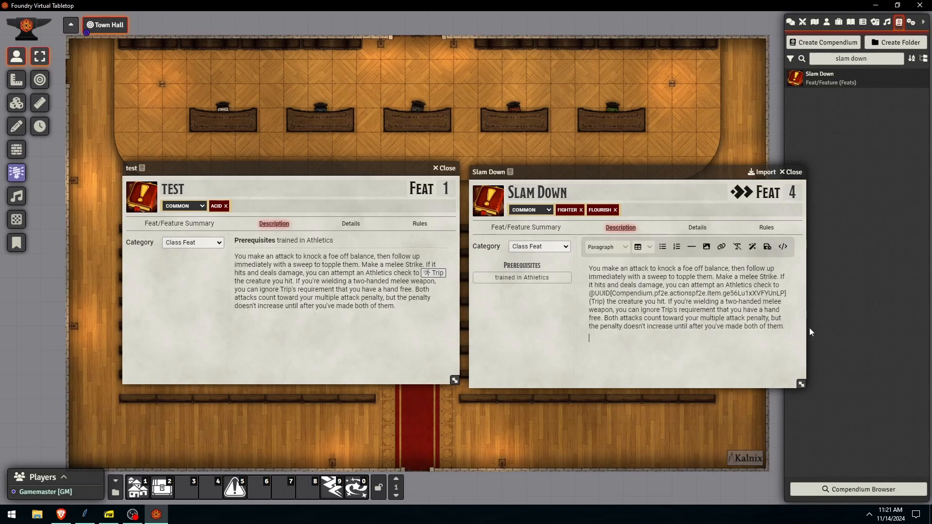
type("Hi")
left_click(765, 246)
left_click(791, 172)
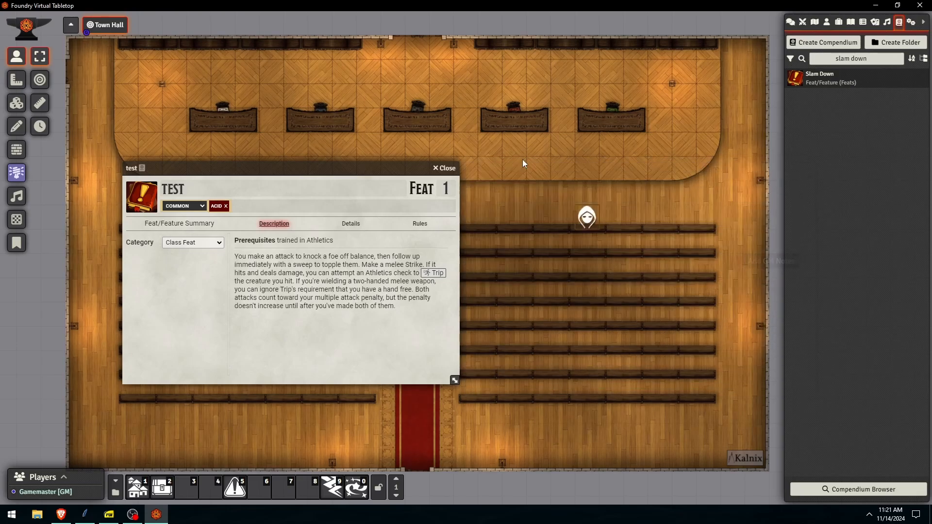
Close and reopen the test feat from the world's items to check its embedded Slam Down description.
left_click(839, 22)
left_click(443, 168)
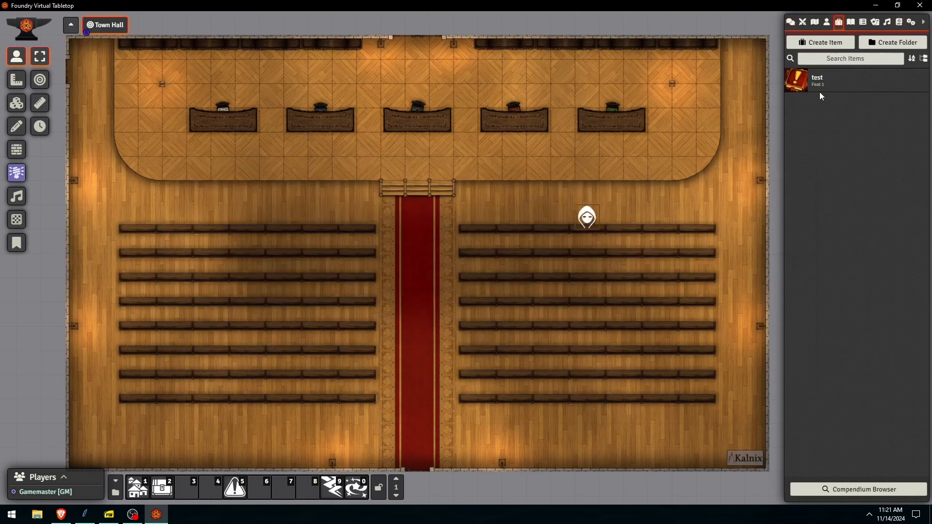
left_click(825, 81)
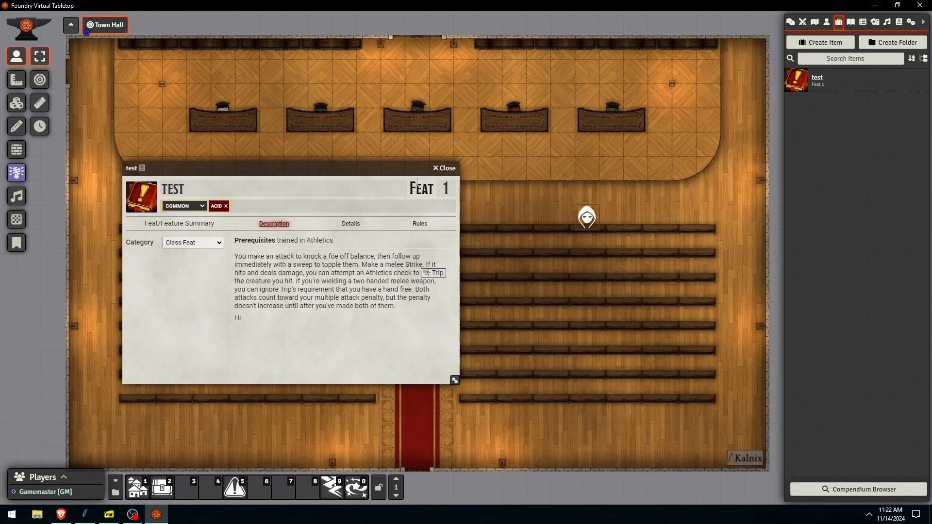
Search the compendiums for "archet" and open the Archetypes journal at its Bard page.
left_click(899, 22)
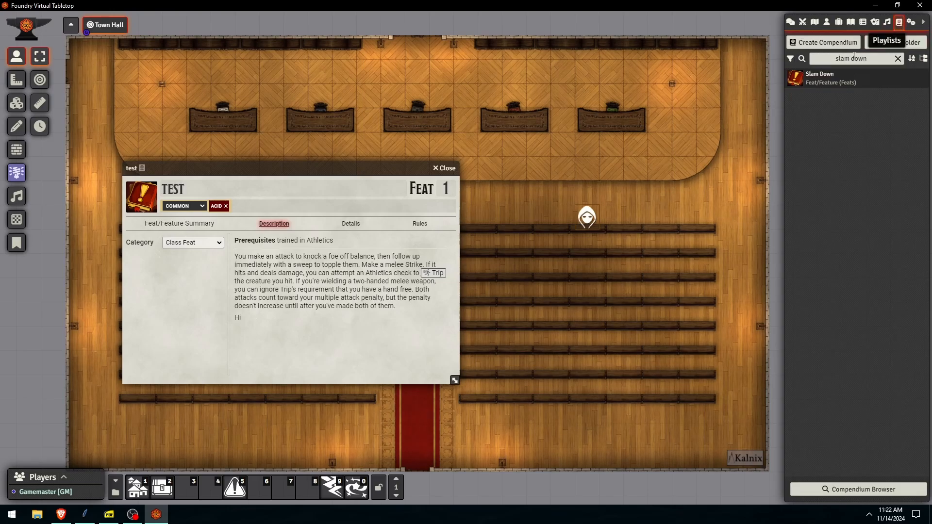
left_click_drag(871, 59, 784, 59)
key("BackSpace")
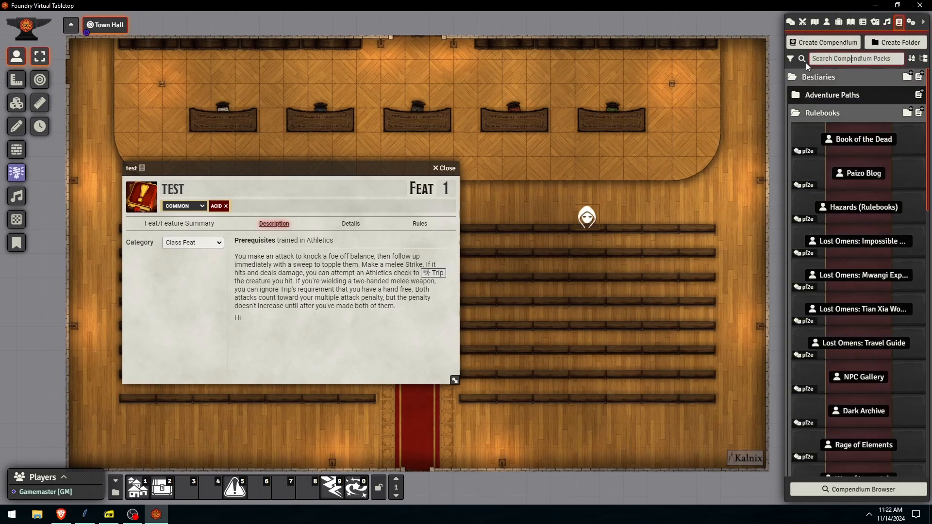
type("archet")
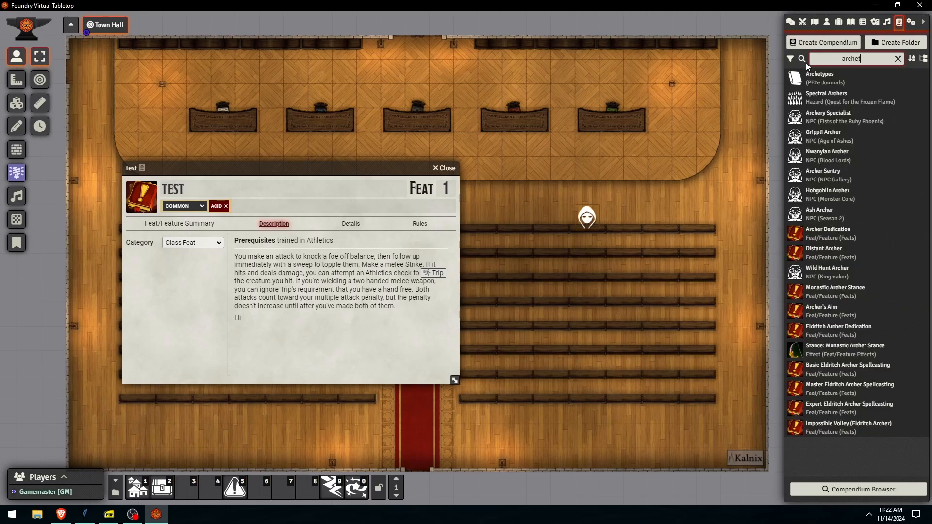
left_click(820, 78)
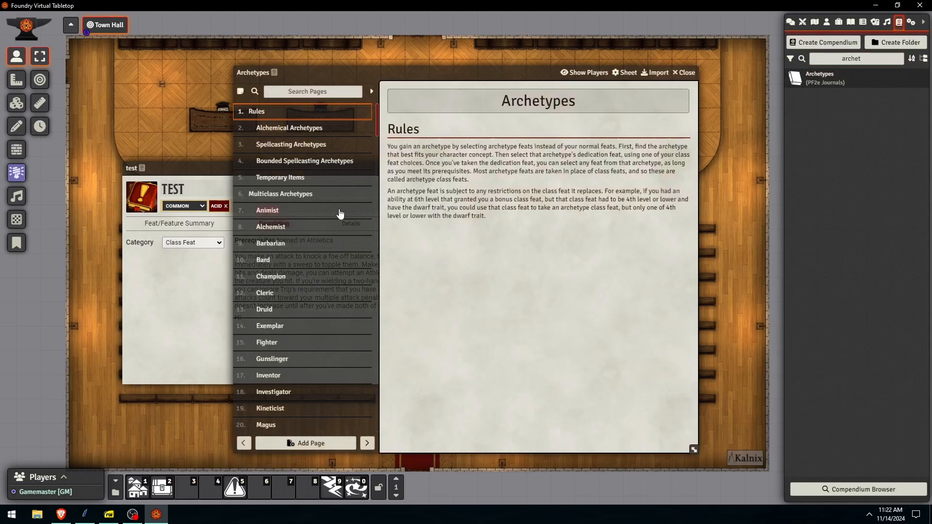
left_click(275, 264)
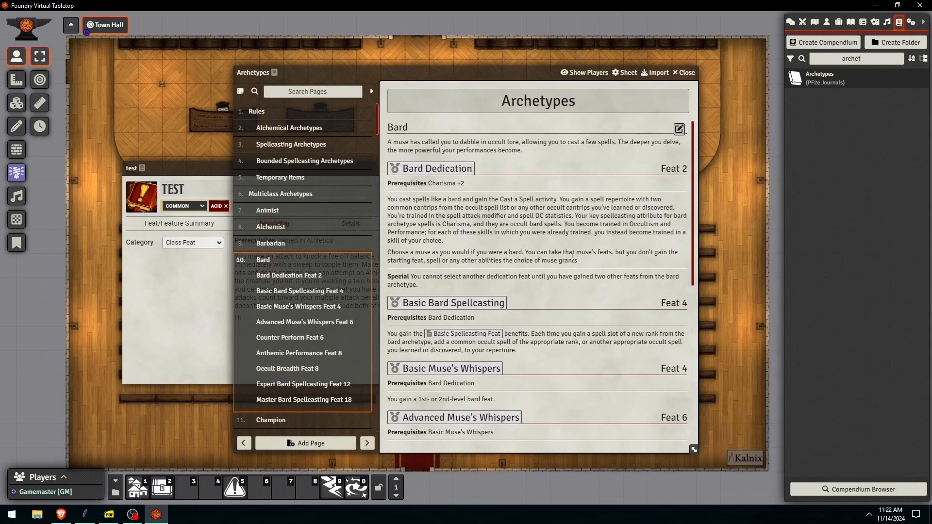
Examine the Bard page's feat entries and their HTML source, and close the page editor without changes.
scroll(534, 272, "down", 5)
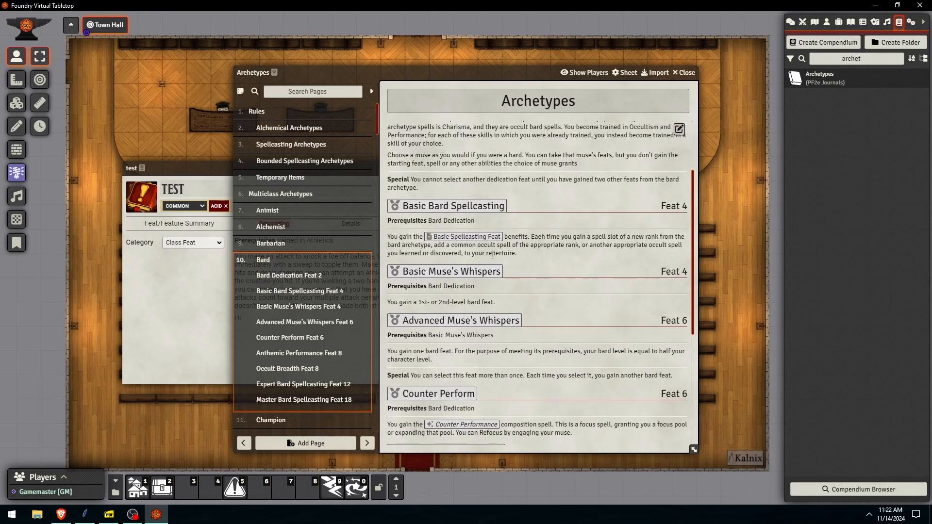
scroll(449, 253, "down", 6)
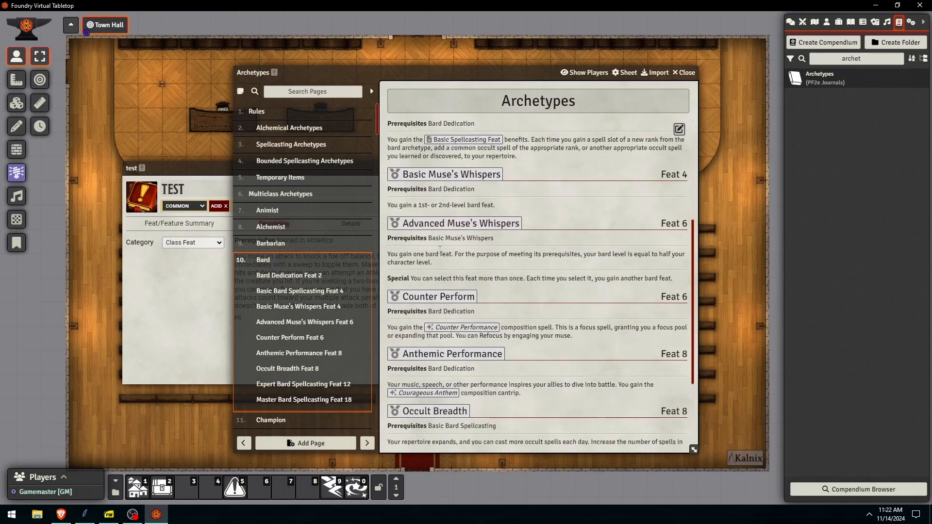
scroll(451, 331, "up", 11)
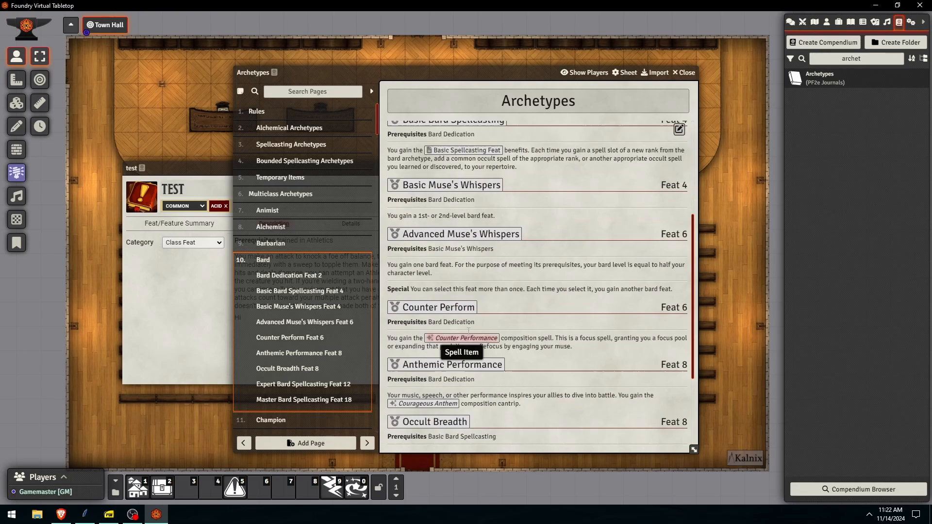
left_click(679, 129)
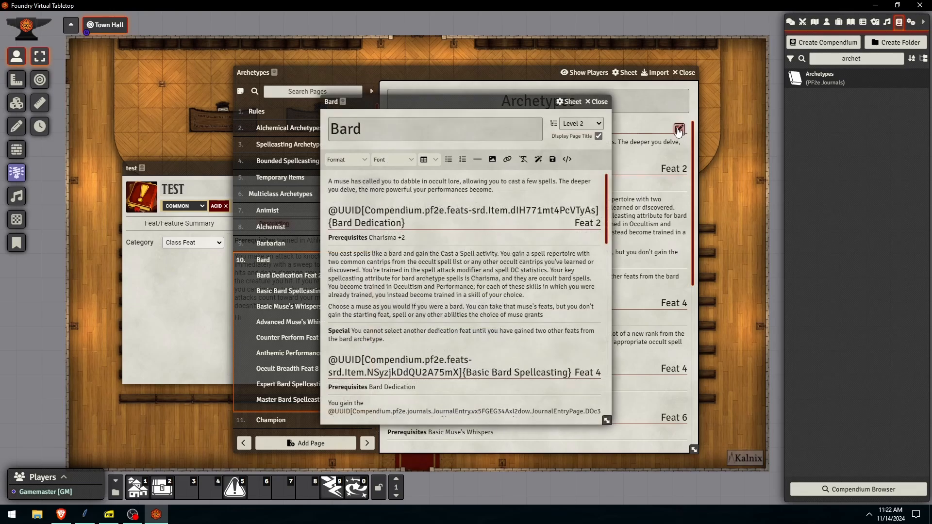
left_click(566, 159)
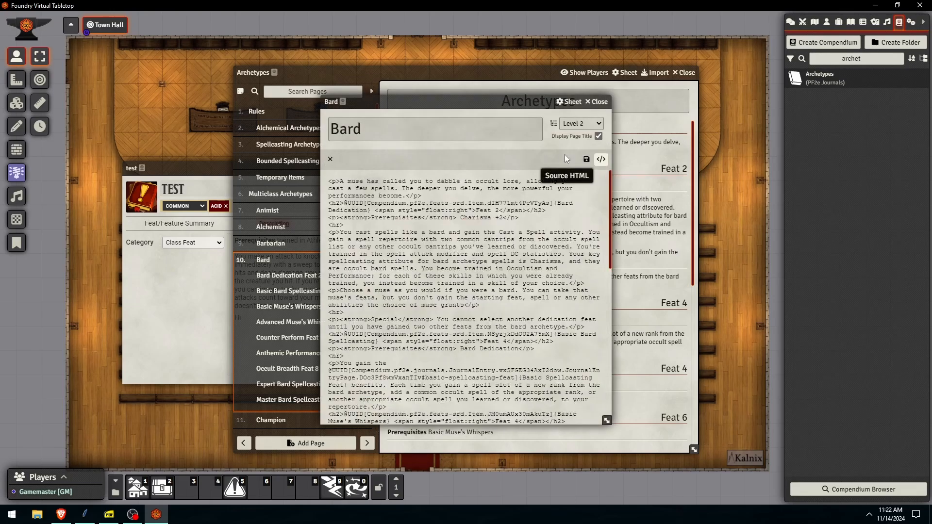
scroll(464, 296, "down", 5)
scroll(426, 308, "down", 5)
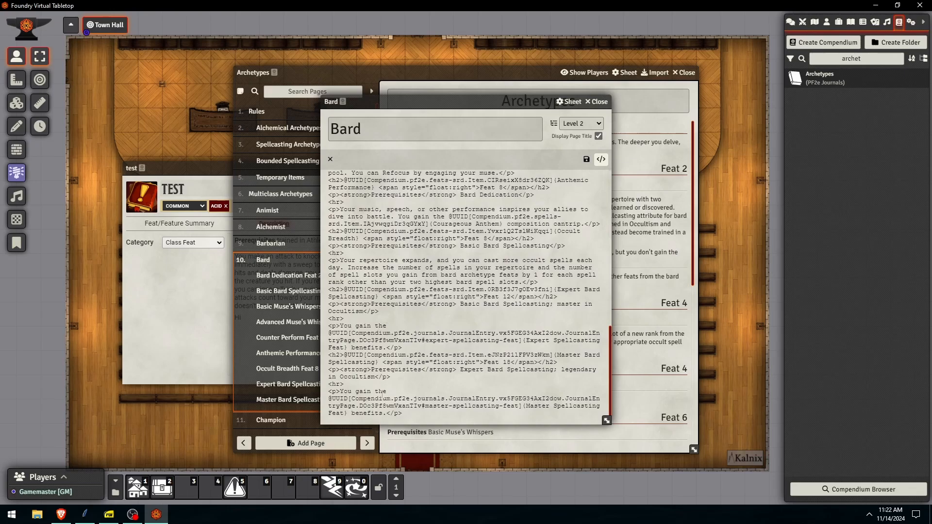
scroll(408, 350, "up", 10)
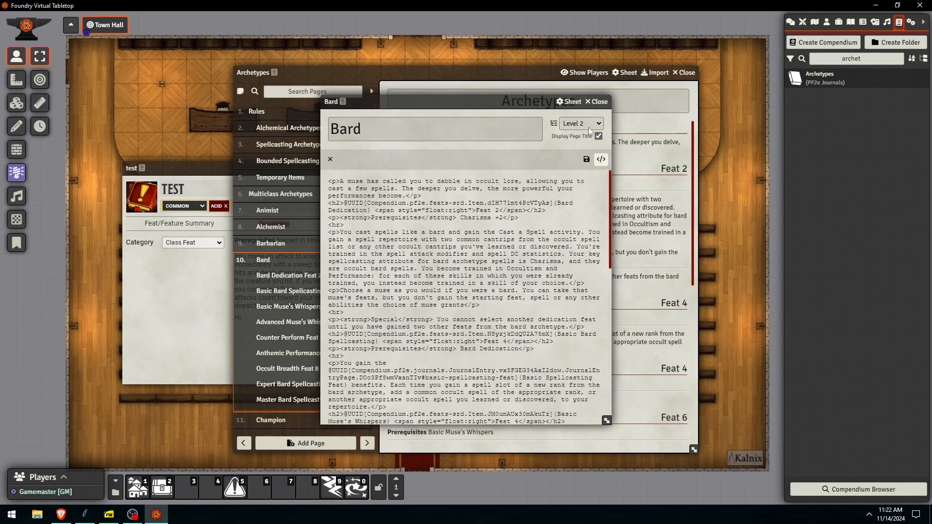
left_click(597, 102)
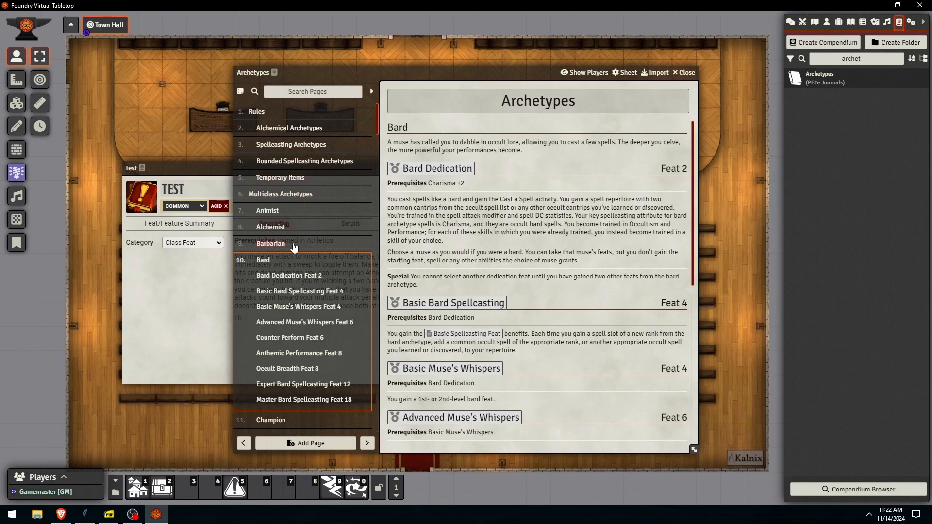
Examine how the Warrior of Legend (Class Archetype) page embeds its feats in the HTML source and displays them, and close the journal.
scroll(295, 242, "down", 5)
scroll(299, 330, "down", 5)
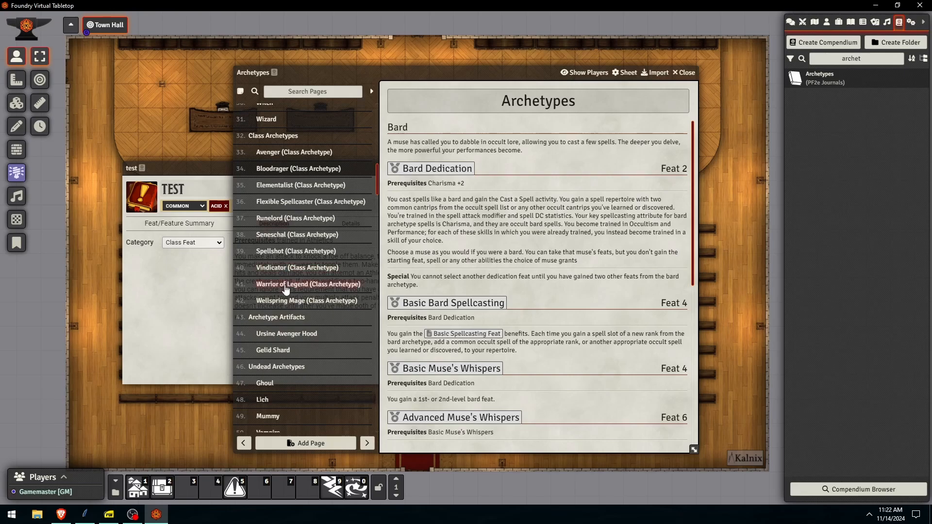
left_click(287, 284)
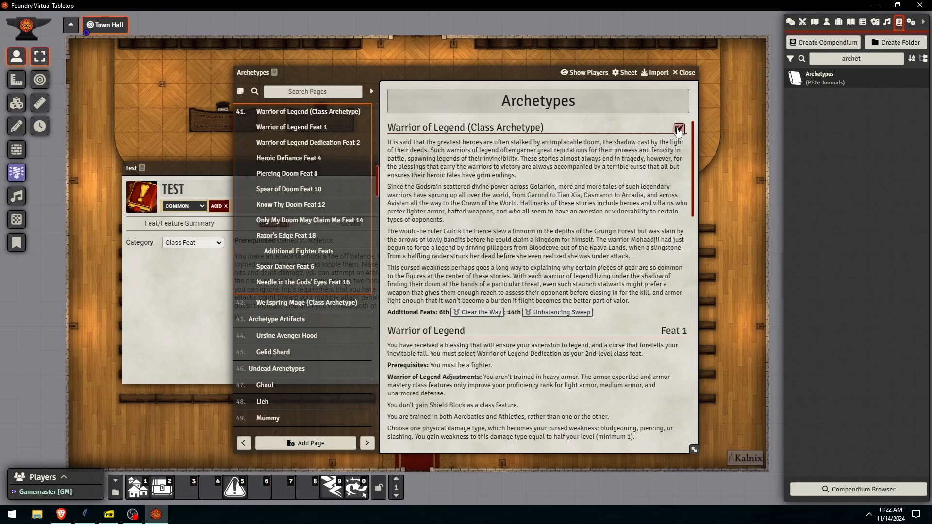
left_click(679, 129)
left_click(601, 159)
scroll(399, 264, "down", 6)
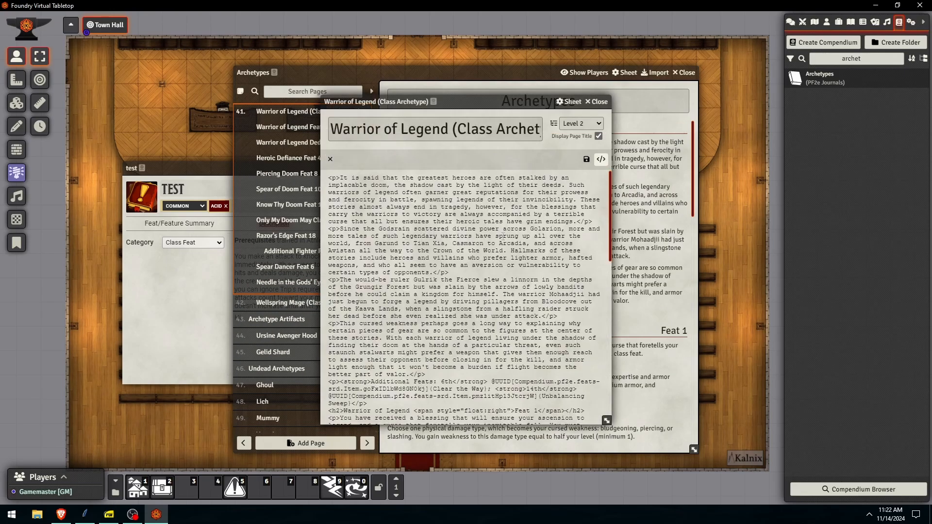
scroll(399, 264, "down", 4)
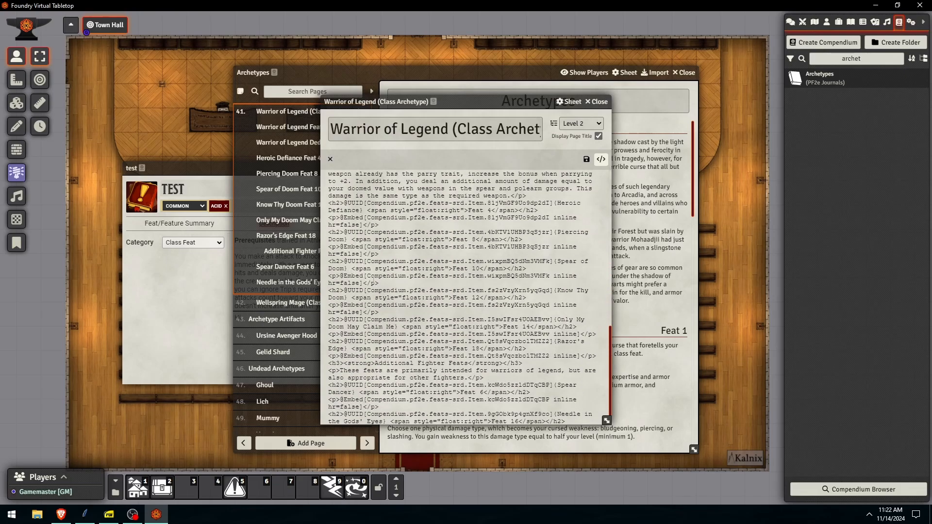
scroll(380, 280, "down", 1)
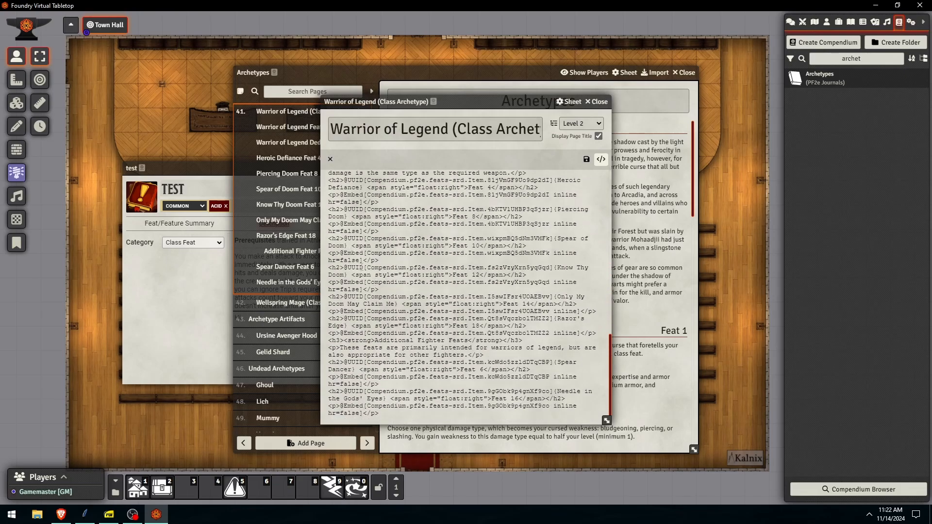
left_click(596, 101)
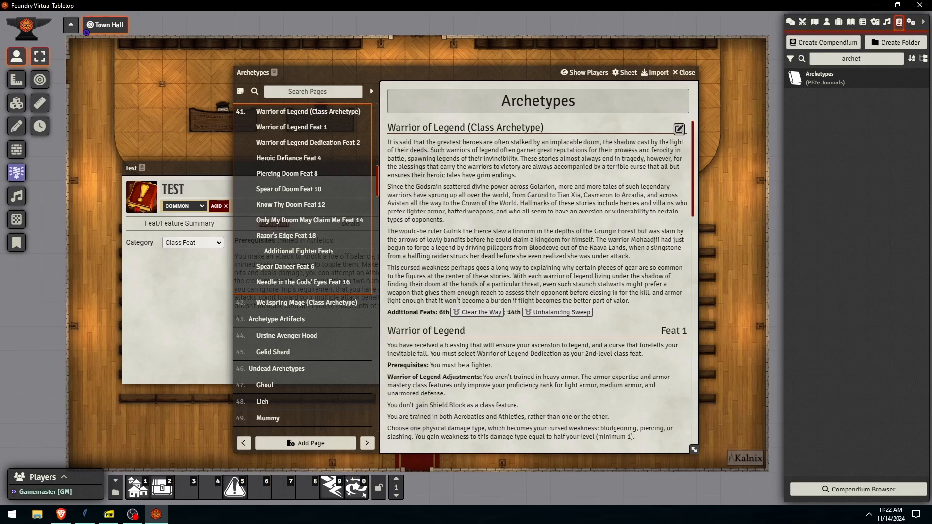
scroll(490, 245, "down", 10)
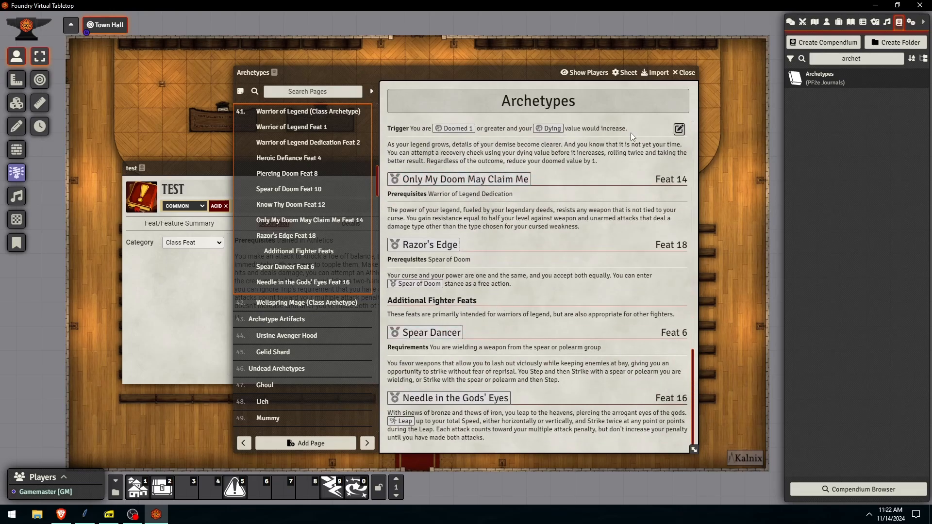
left_click(683, 73)
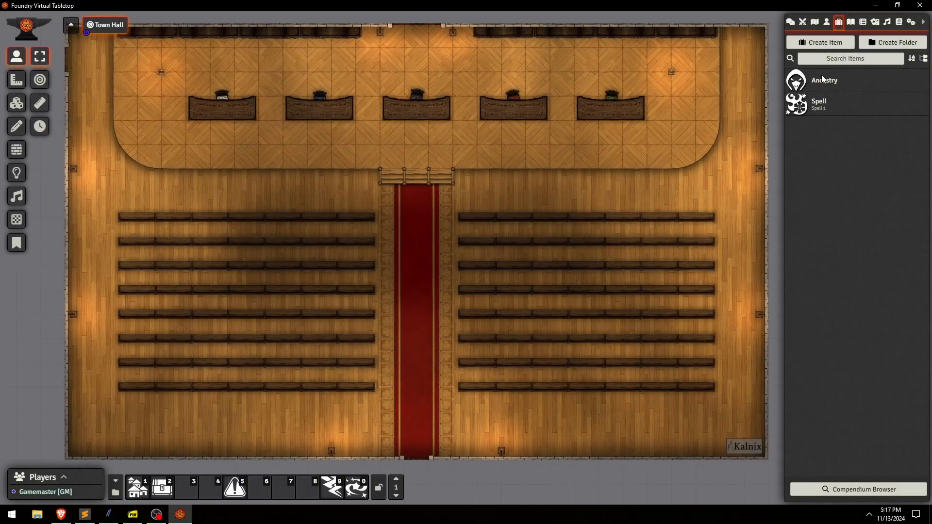
Delete the Ancestry and Spell items from the world's items.
right_click(820, 81)
left_click(805, 163)
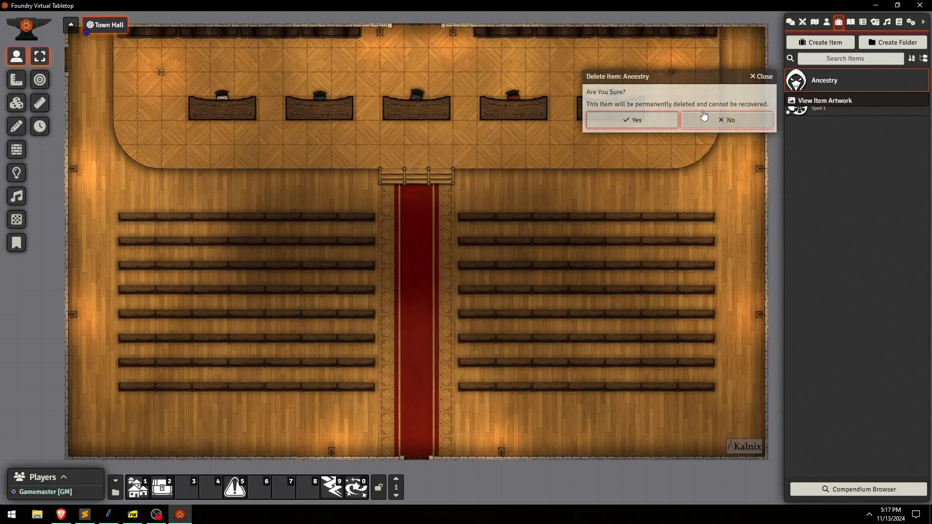
left_click(621, 117)
right_click(837, 82)
left_click(802, 164)
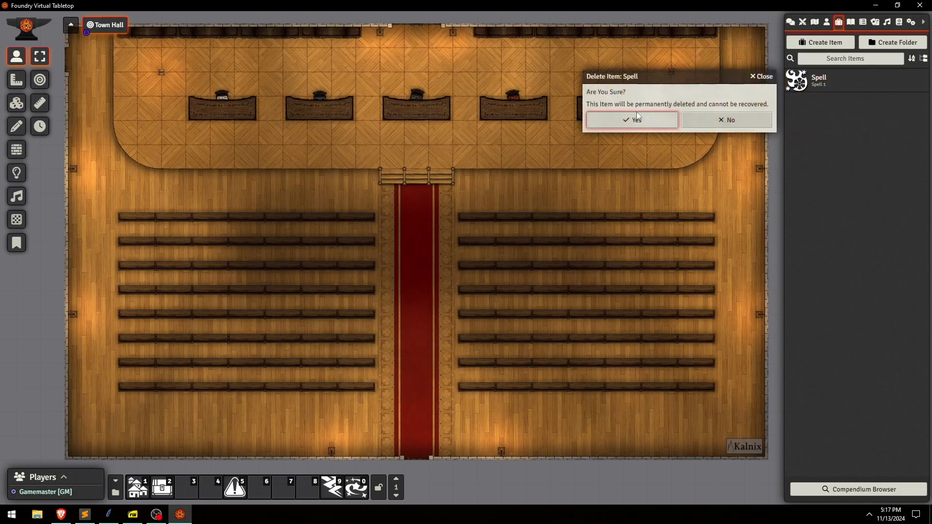
left_click(626, 117)
Begin creating a new item and set its type to Feat/Feature.
left_click(828, 43)
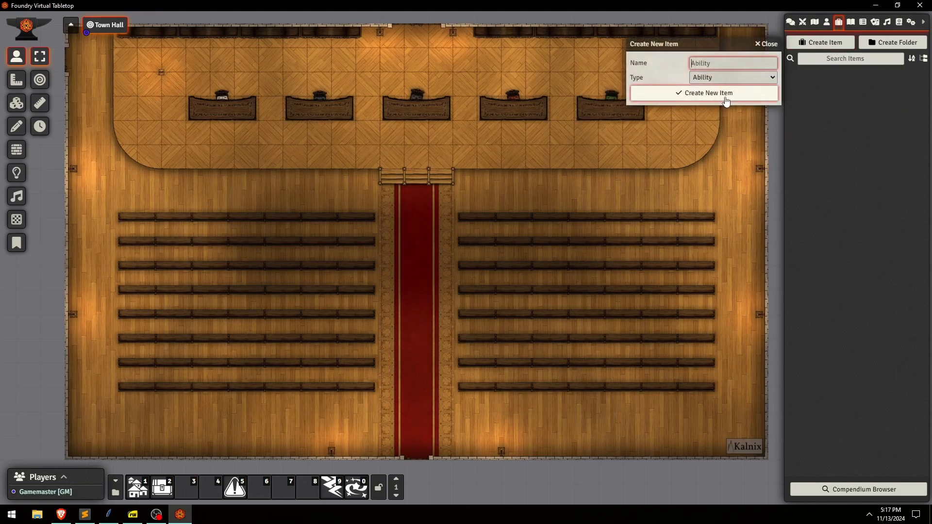
left_click(701, 77)
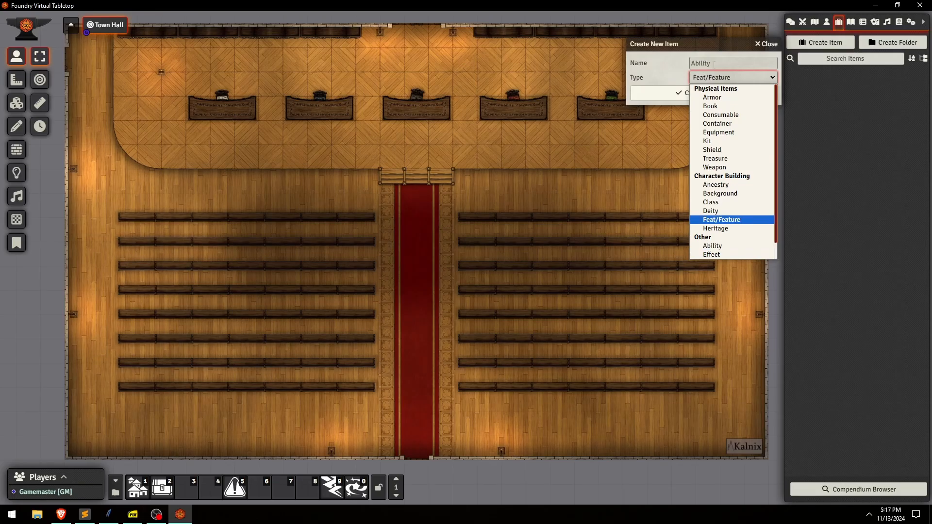
left_click(721, 219)
Copy the title SLAM DOWN from Pathfinder Player Core.pdf in the PDF viewer and enter it as the new item's name in Foundry.
left_click(132, 514)
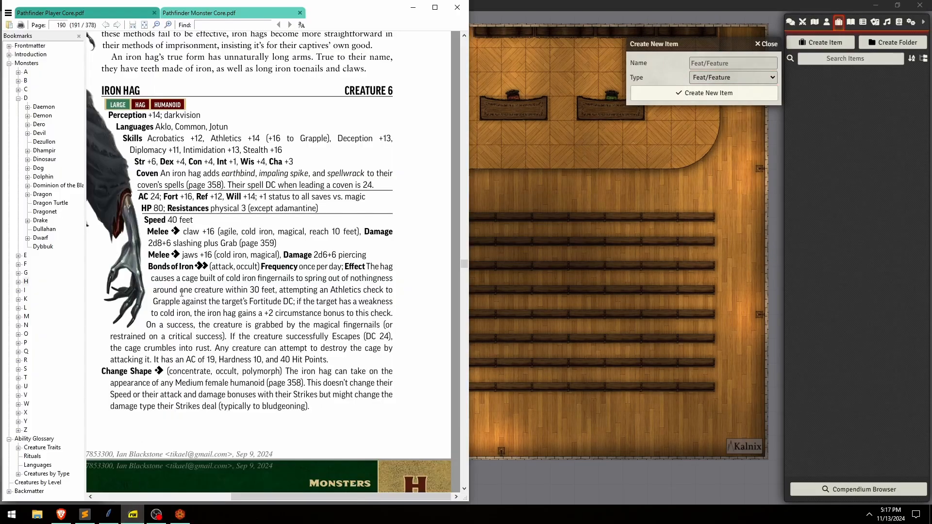
left_click(109, 13)
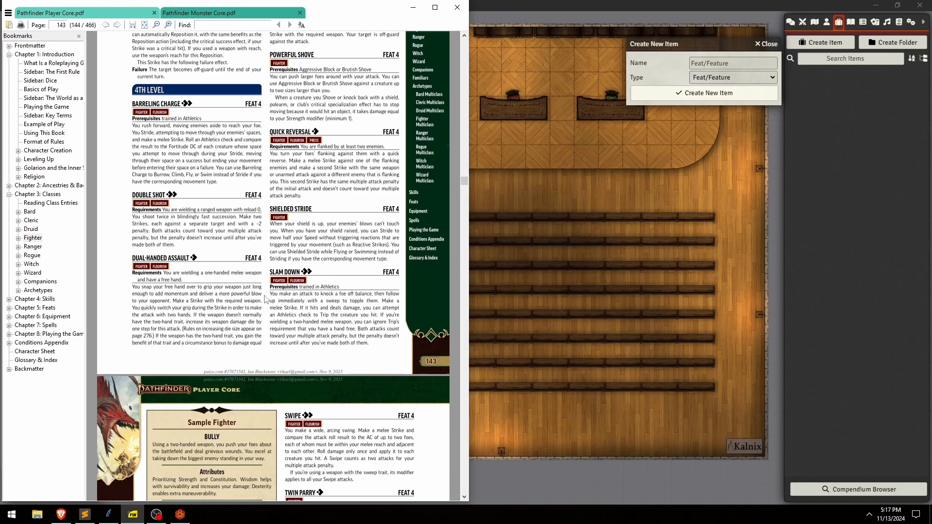
scroll(331, 326, "up", 4)
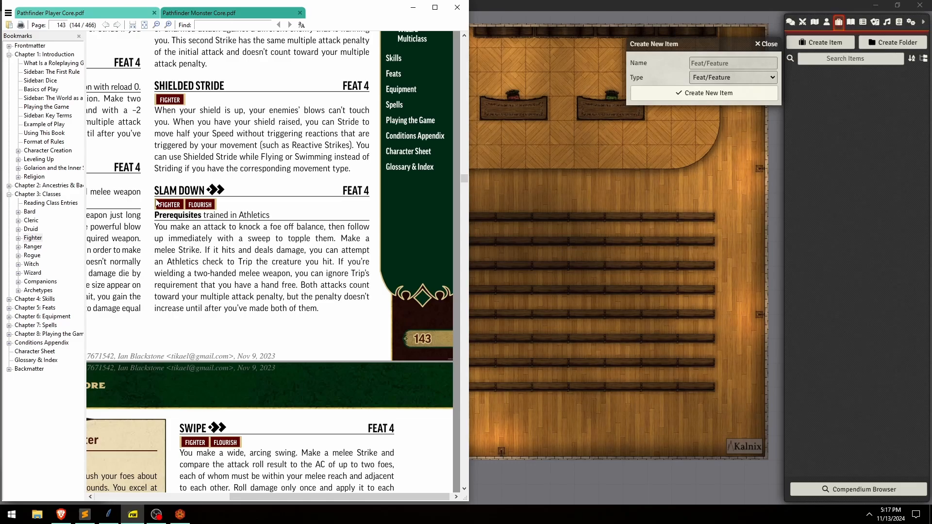
left_click_drag(156, 190, 205, 192)
key("ctrl+c")
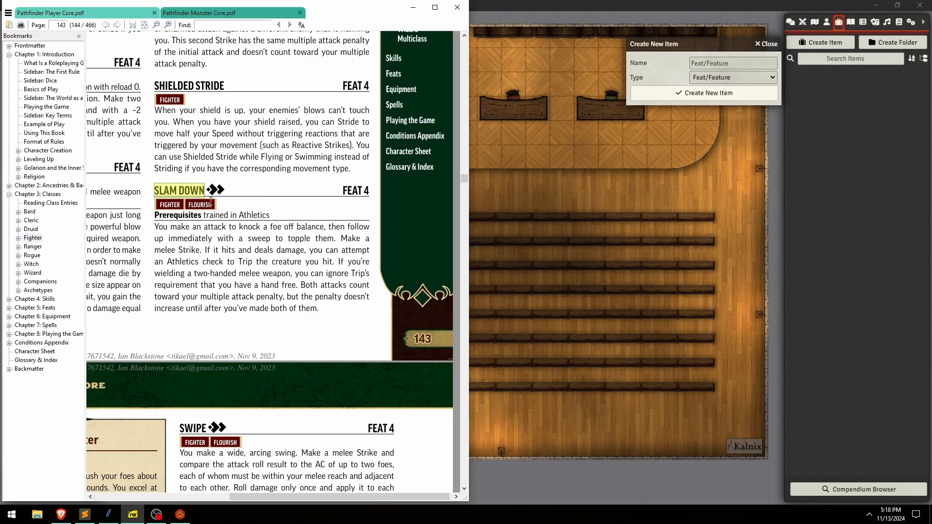
left_click(699, 79)
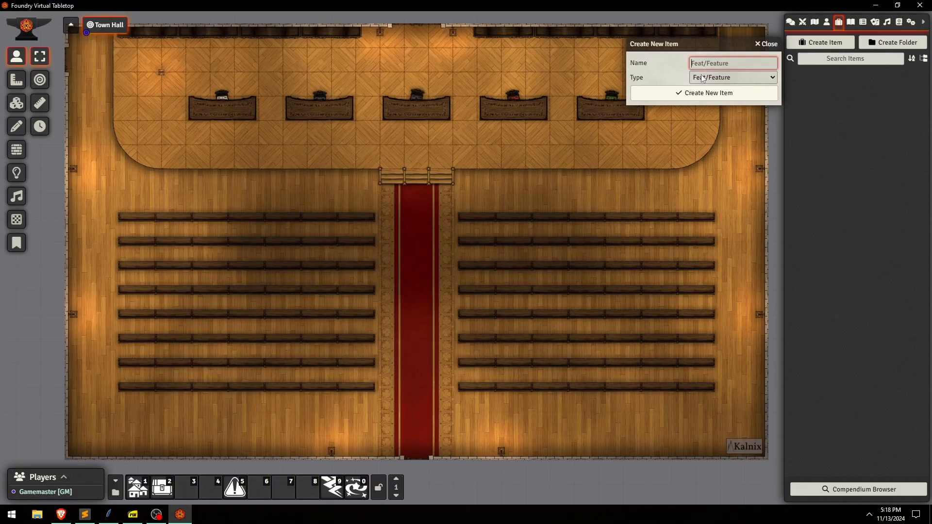
key("ctrl+v")
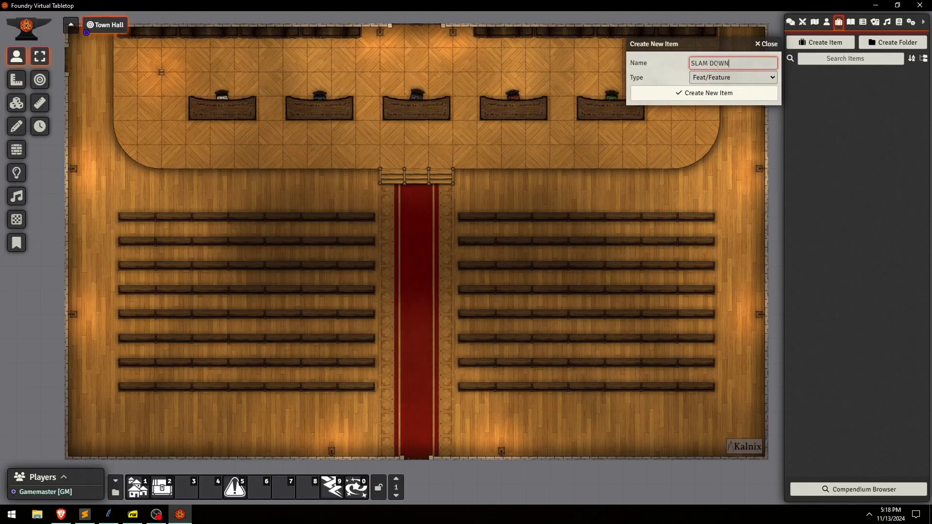
Change the new item's name to title case, Slam Down, and create the item.
left_click_drag(740, 63, 586, 74)
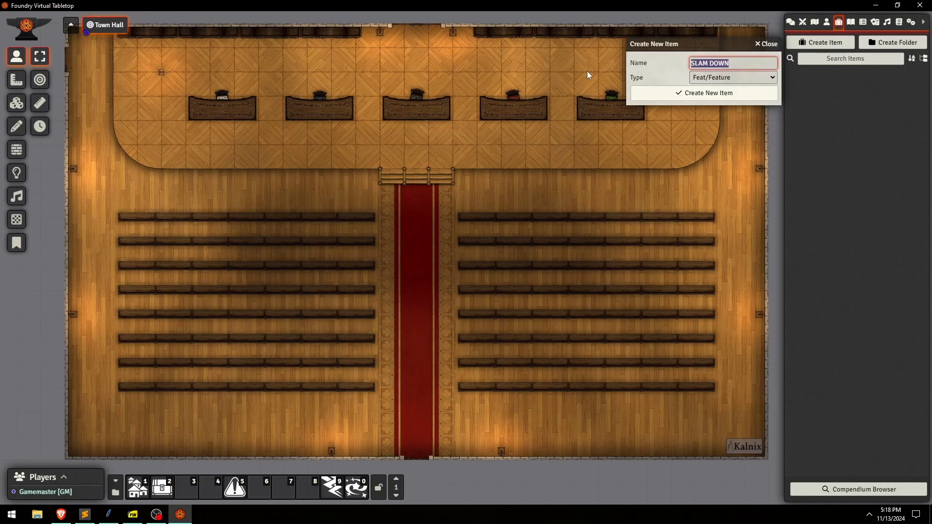
type("Slam Down")
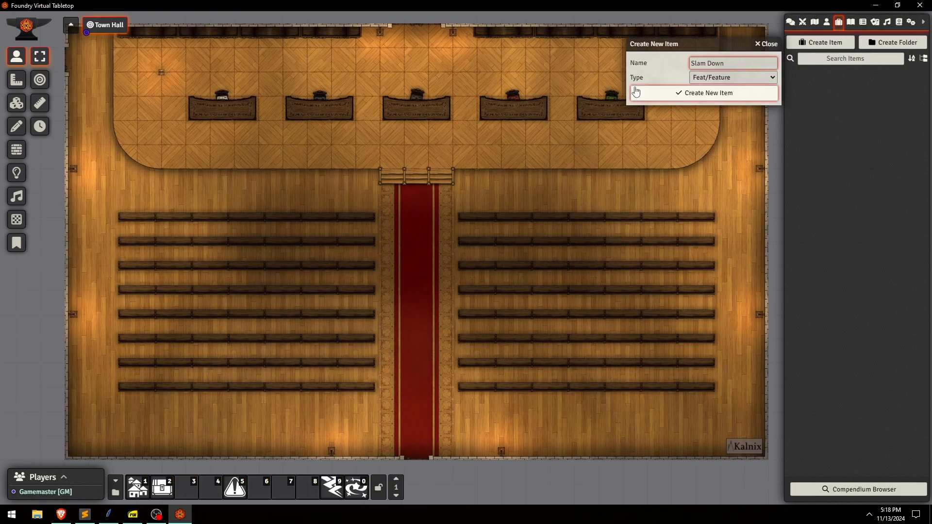
left_click(712, 98)
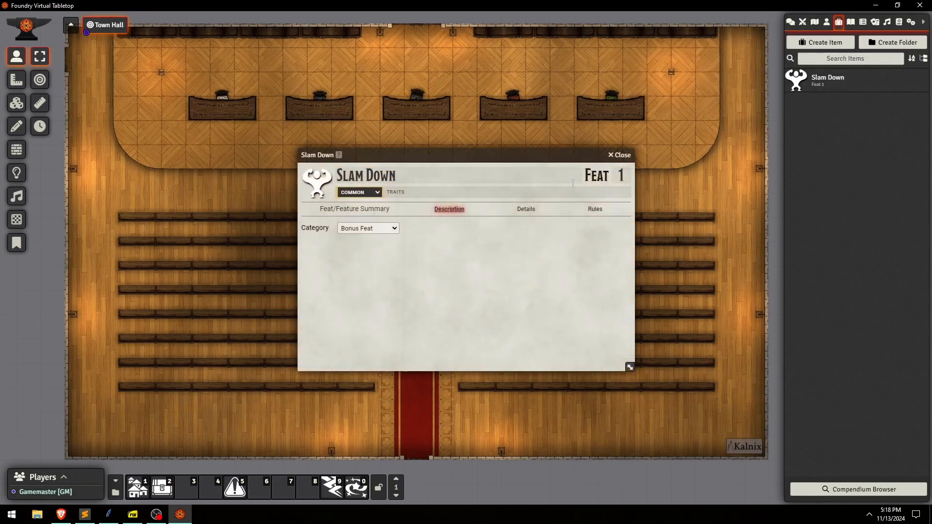
Set the feat's image to icons/sundries/books/book-red-exclamation.webp and its category to Class Feat.
left_click(317, 185)
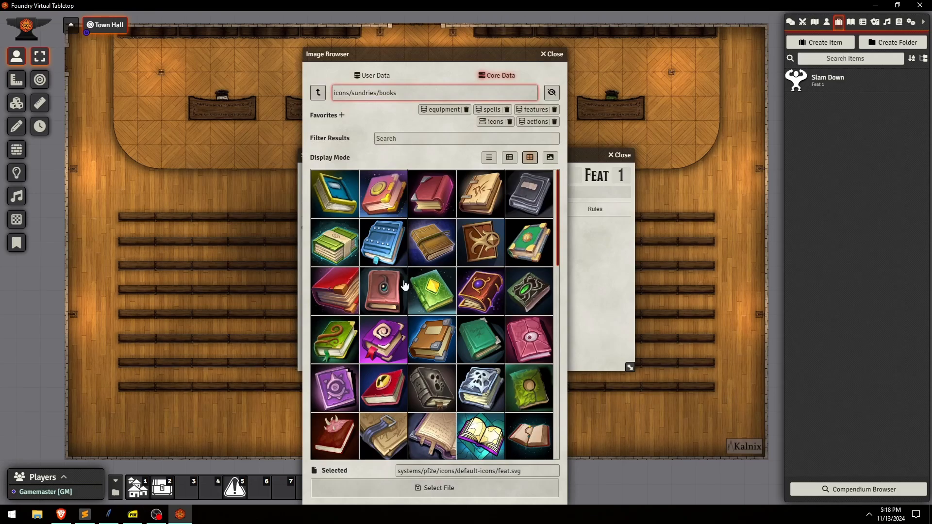
scroll(378, 193, "down", 5)
left_click(433, 208)
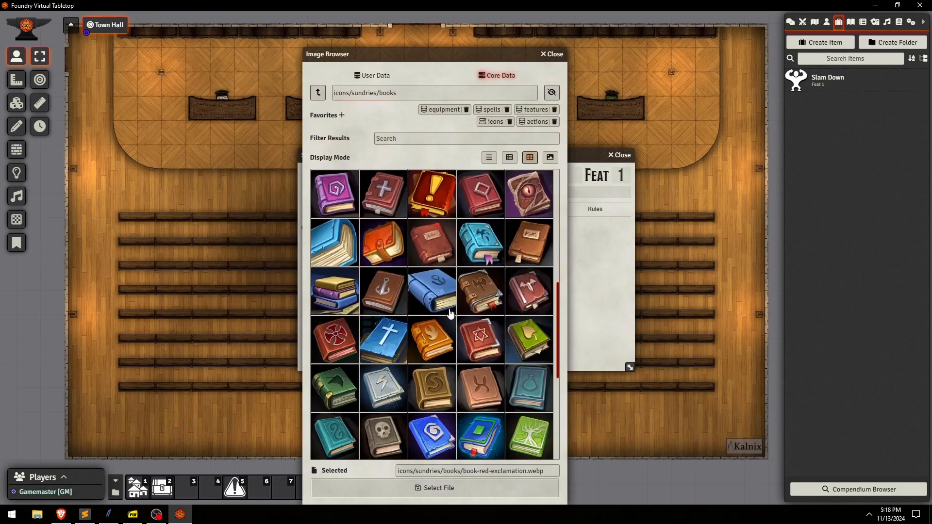
left_click(439, 488)
left_click(368, 228)
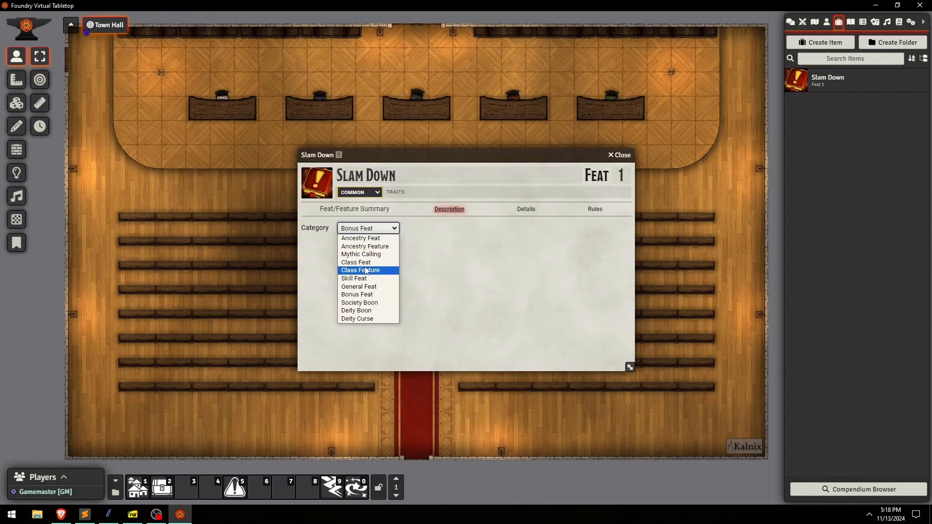
left_click(370, 262)
Copy the Fighter and Flourish traits of Slam Down from Pathfinder Player Core.pdf and add them to the feat's traits in Foundry.
left_click(128, 515)
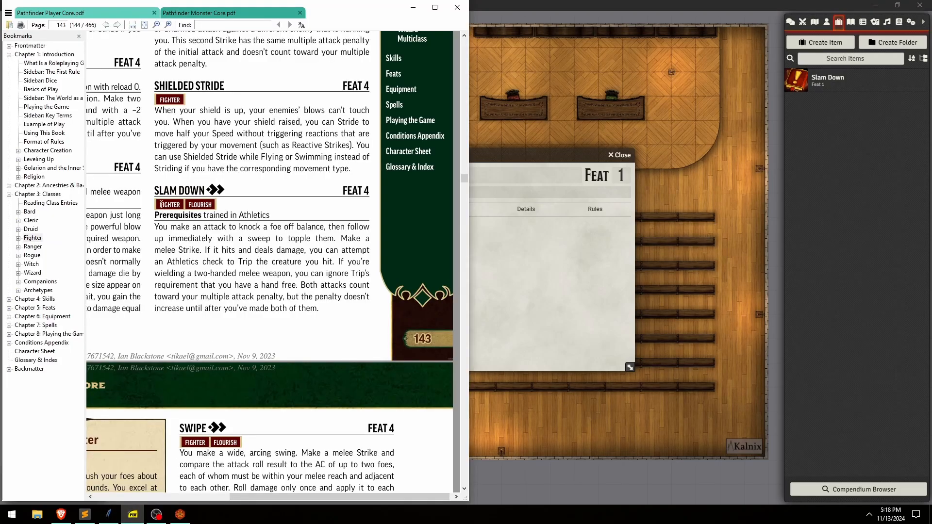
left_click_drag(159, 206, 213, 204)
key("ctrl+c")
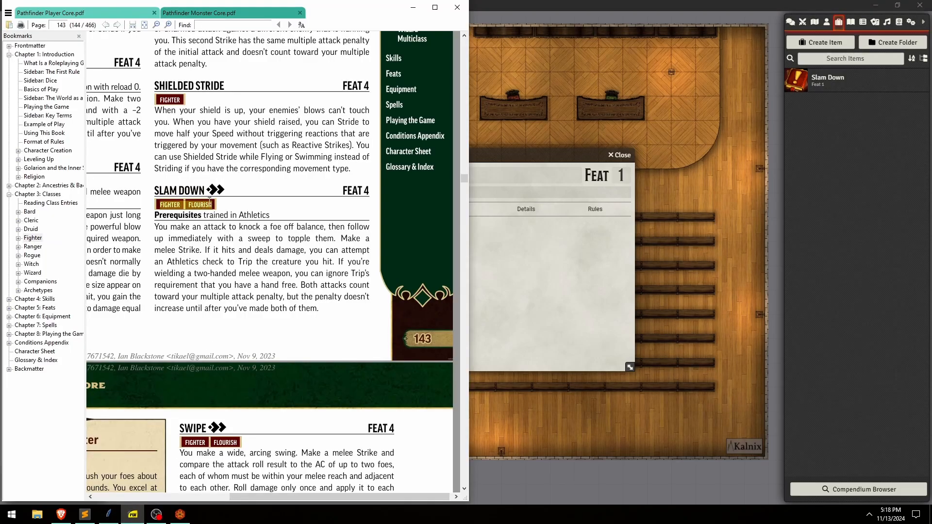
left_click(514, 269)
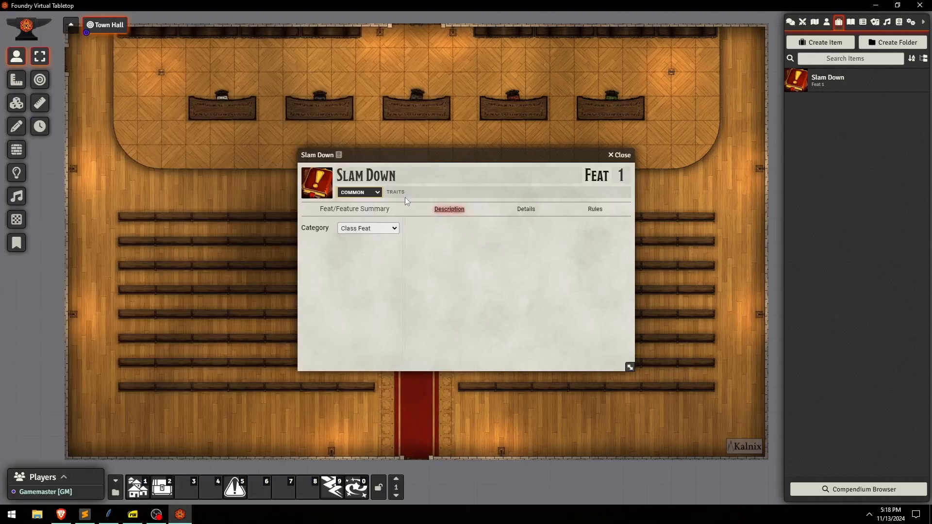
left_click(405, 193)
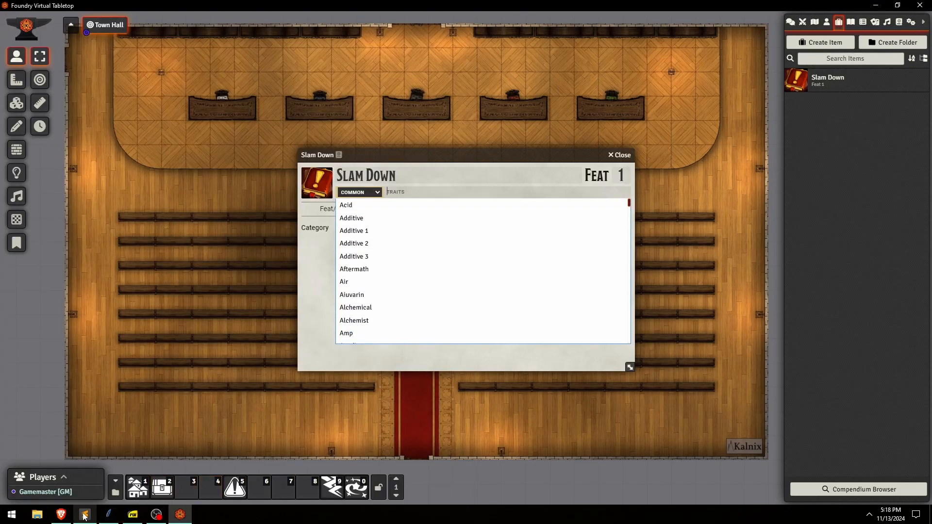
left_click(133, 516)
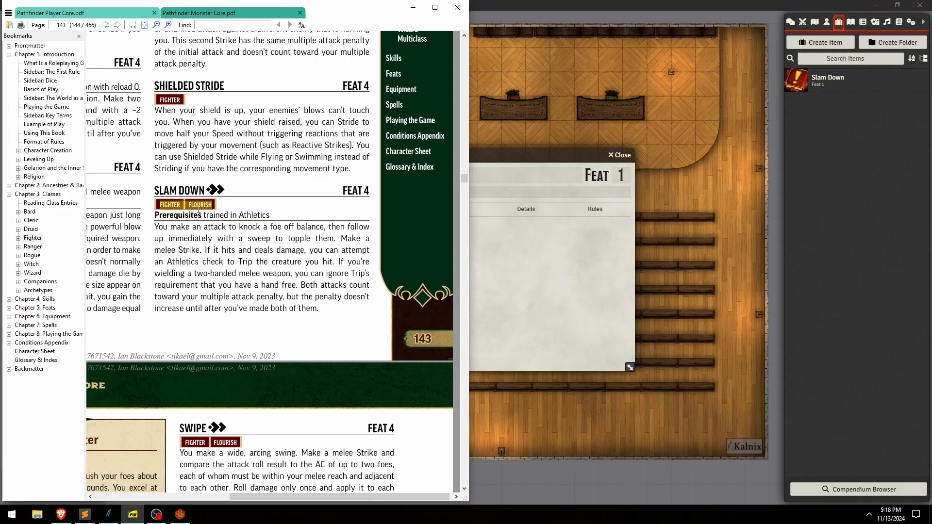
key("alt+Tab")
key("ctrl+v")
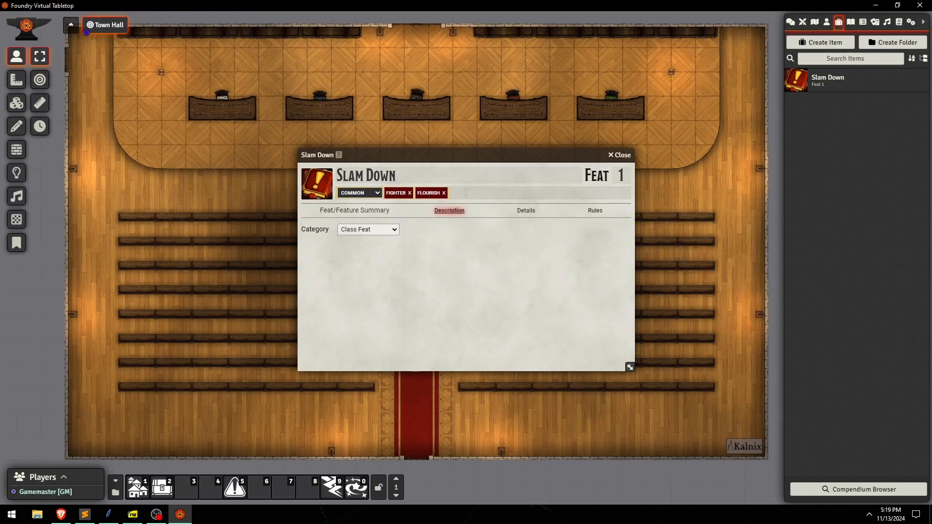
mouse_move(451, 272)
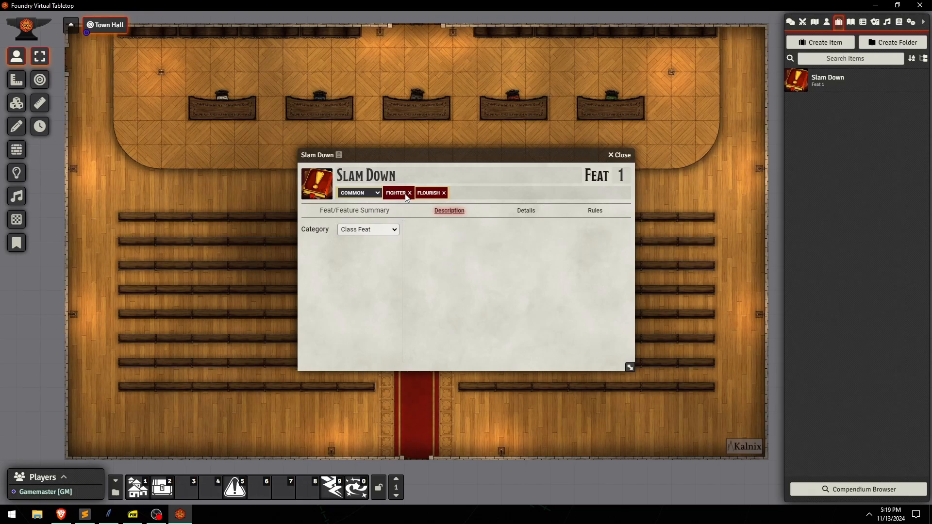
Copy the prerequisite text "trained in Athletics" from the Player Core PDF and enter it as the feat's prerequisite in Foundry.
left_click(133, 514)
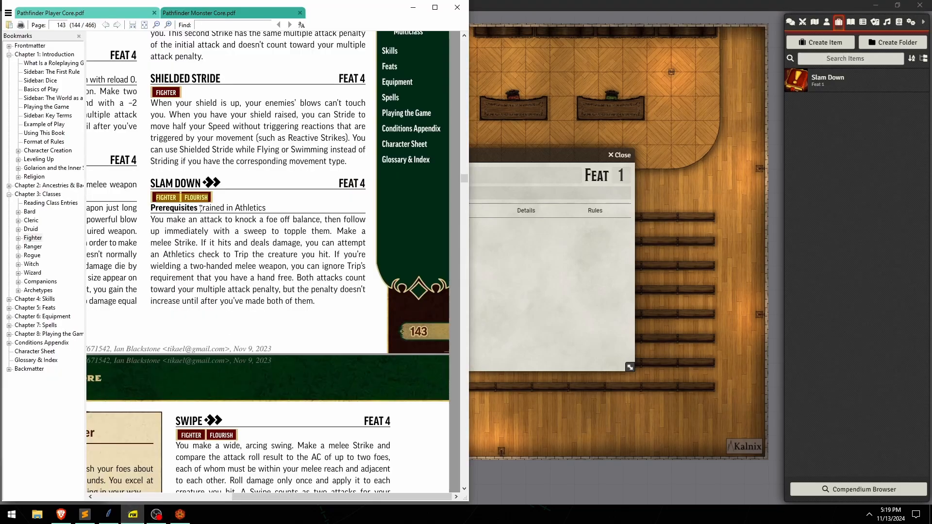
left_click_drag(199, 208, 267, 208)
key("ctrl+c")
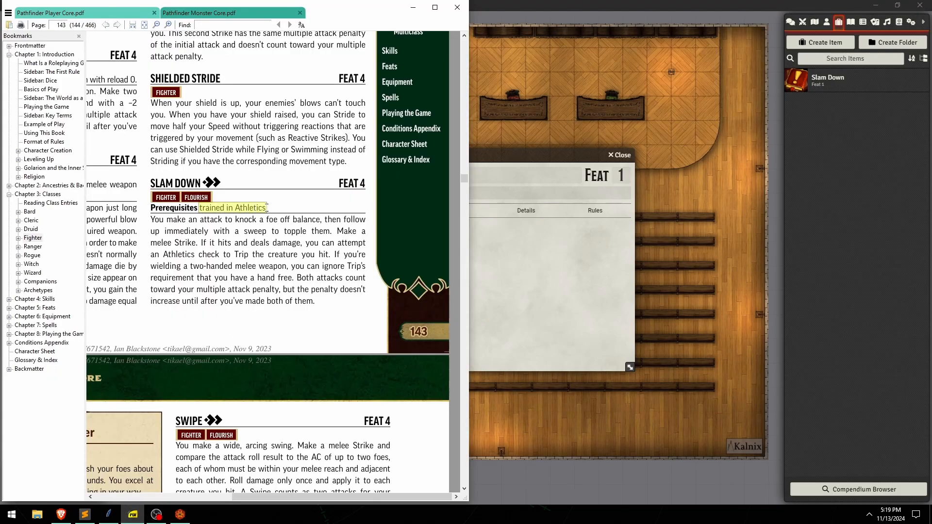
left_click(614, 228)
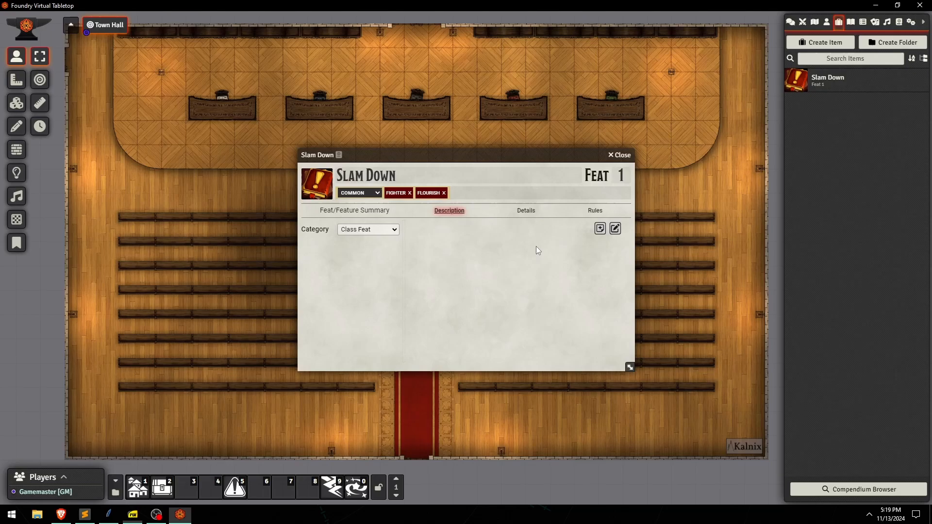
left_click(526, 210)
left_click(454, 295)
key("ctrl+v")
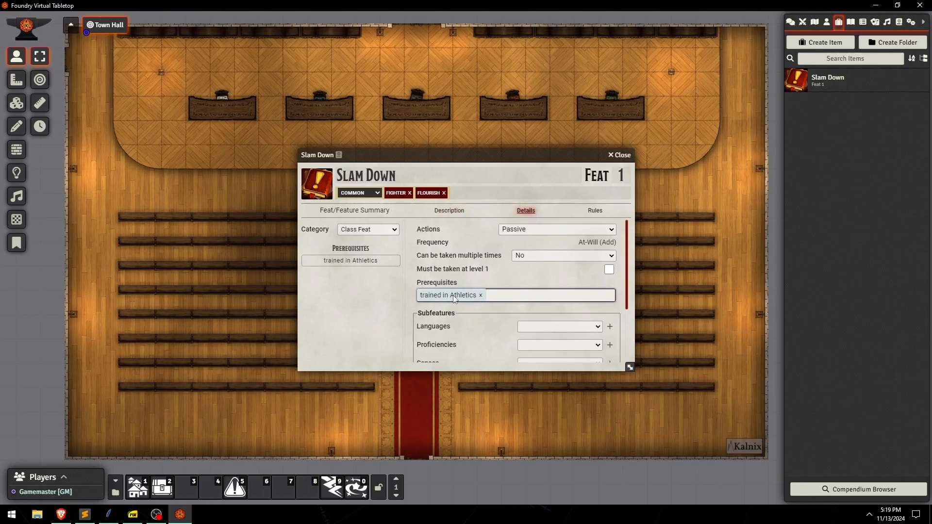
Delete and retype the space before "Athletics" in the prerequisite so it reads "trained in Athletics".
double_click(454, 296)
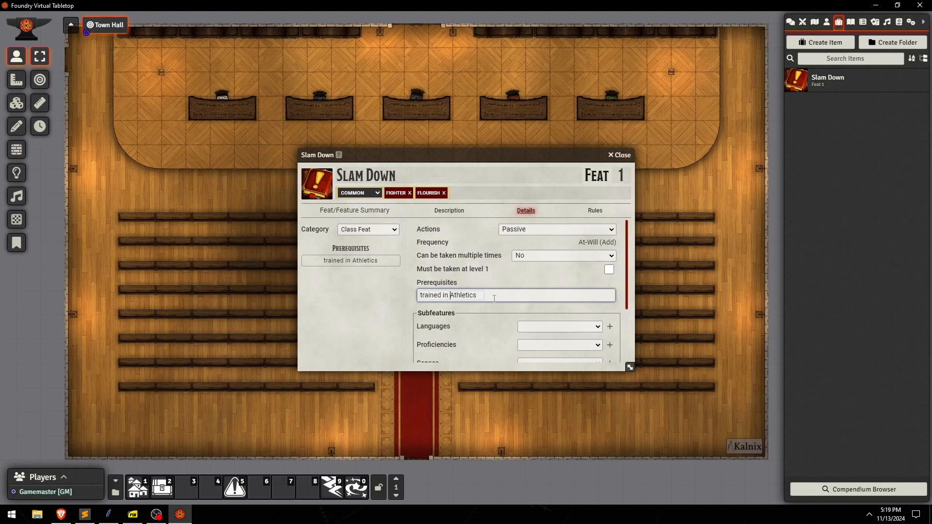
key("BackSpace")
key("Return")
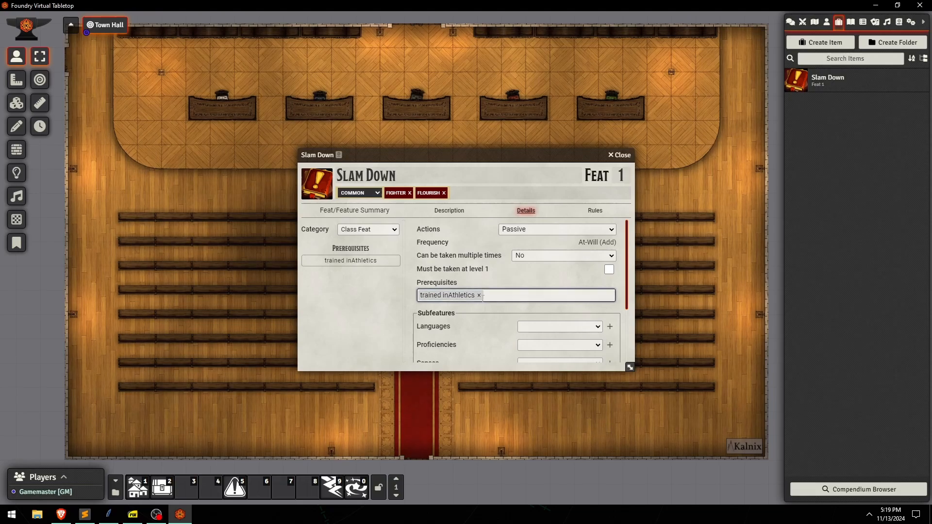
triple_click(449, 295)
left_click(449, 294)
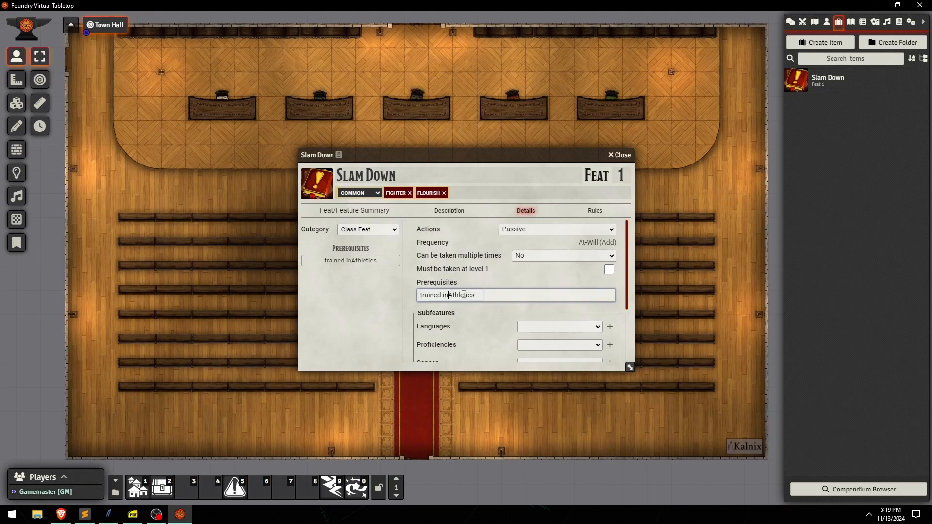
key("Return")
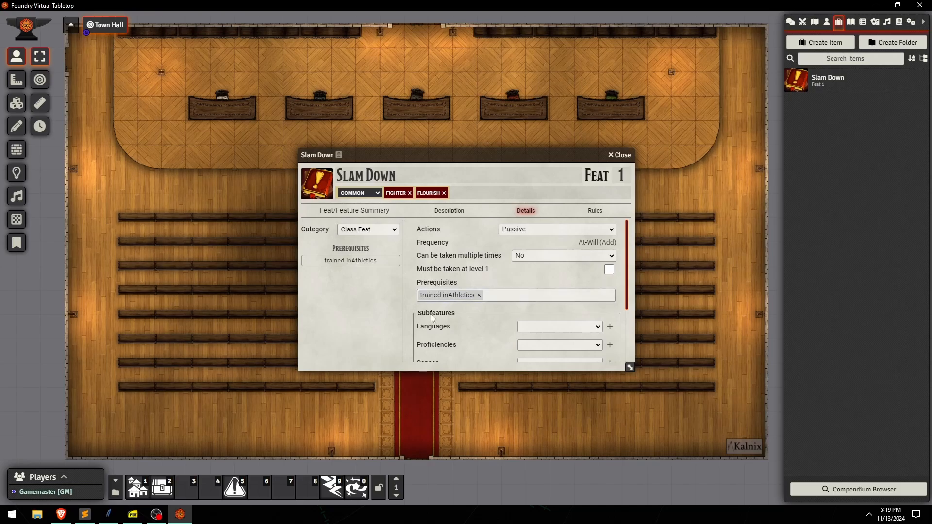
left_click(450, 294)
triple_click(451, 294)
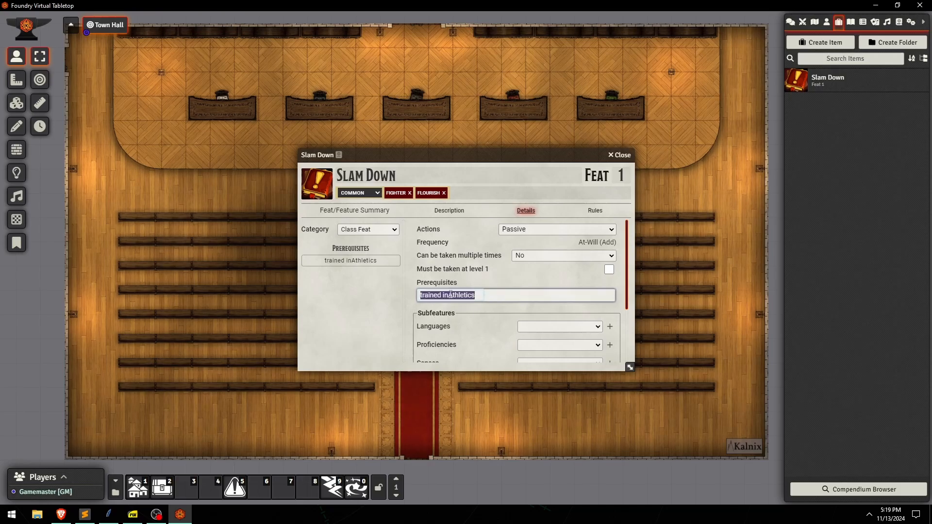
left_click(449, 295)
left_click(470, 311)
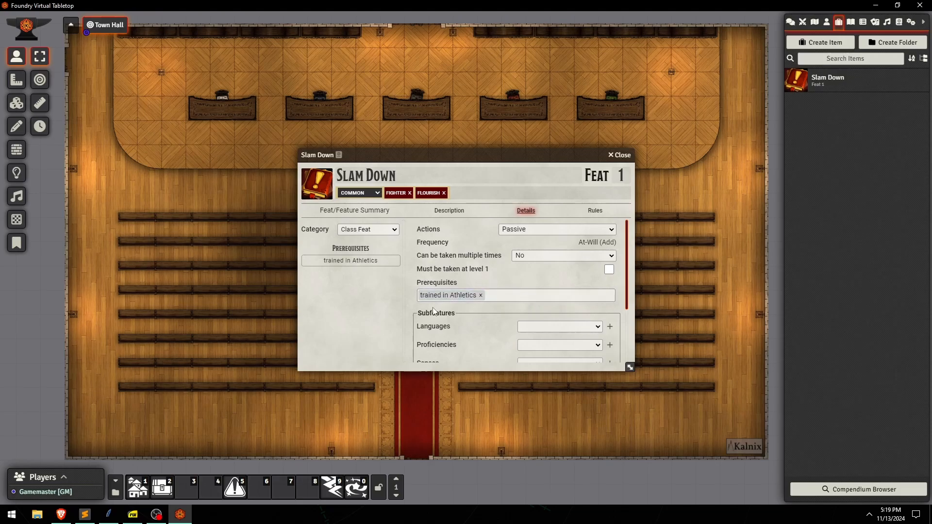
double_click(456, 295)
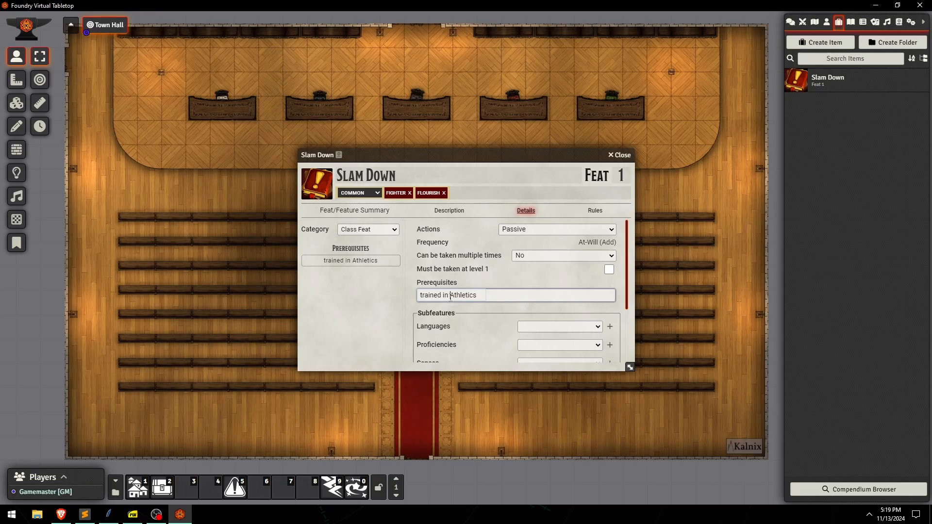
left_click(492, 333)
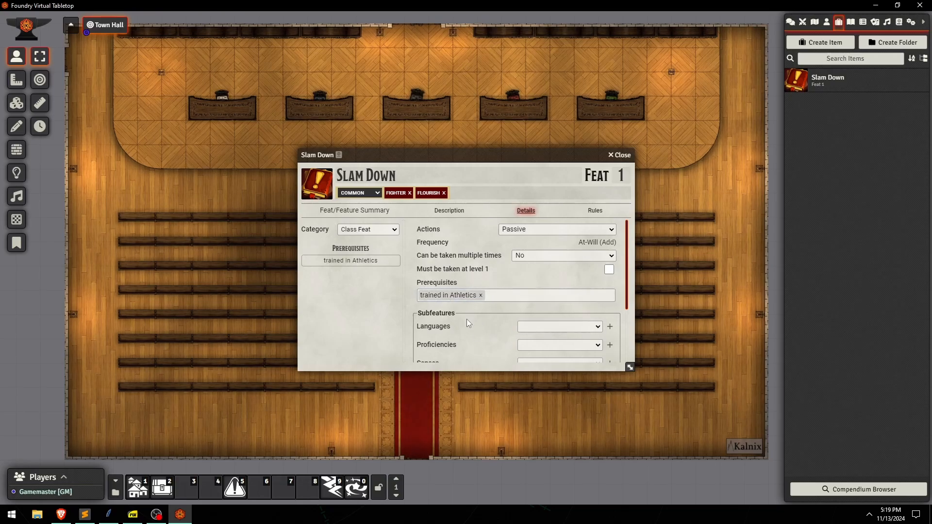
left_click(429, 325)
Copy the Slam Down rules paragraph from the Player Core PDF into the feat's description in Foundry and save it.
left_click(485, 215)
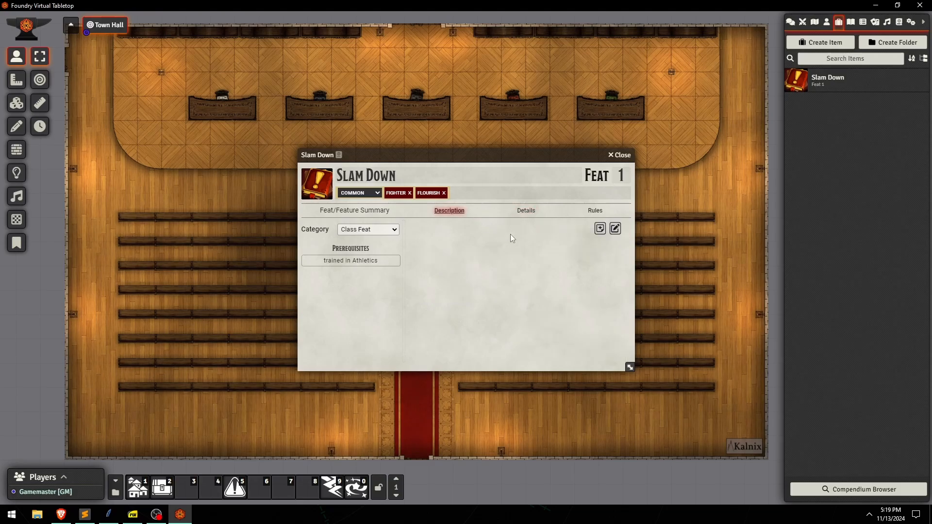
left_click(133, 513)
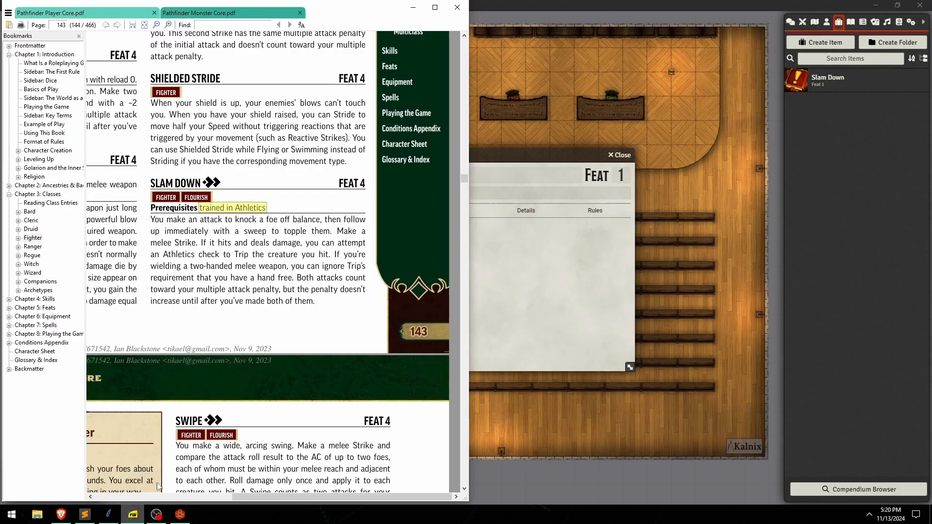
left_click(157, 227)
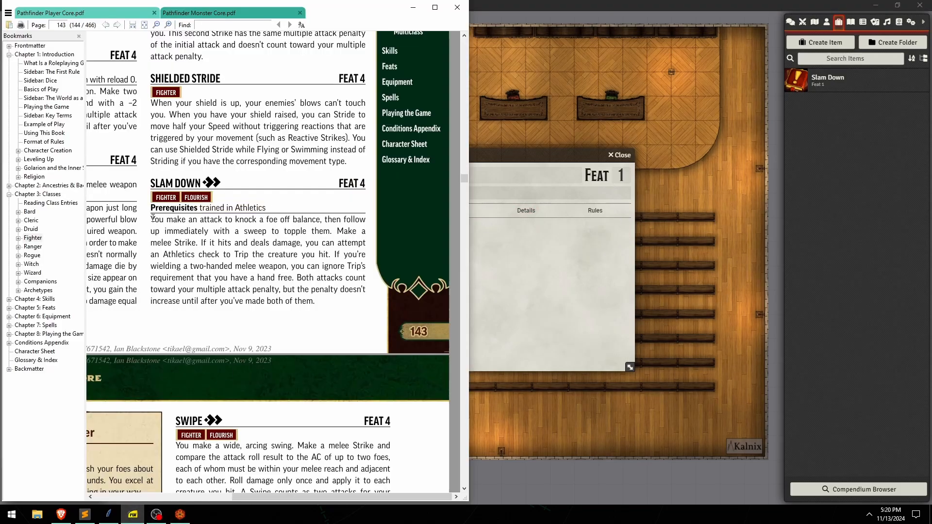
left_click_drag(152, 218, 315, 301)
key("ctrl+c")
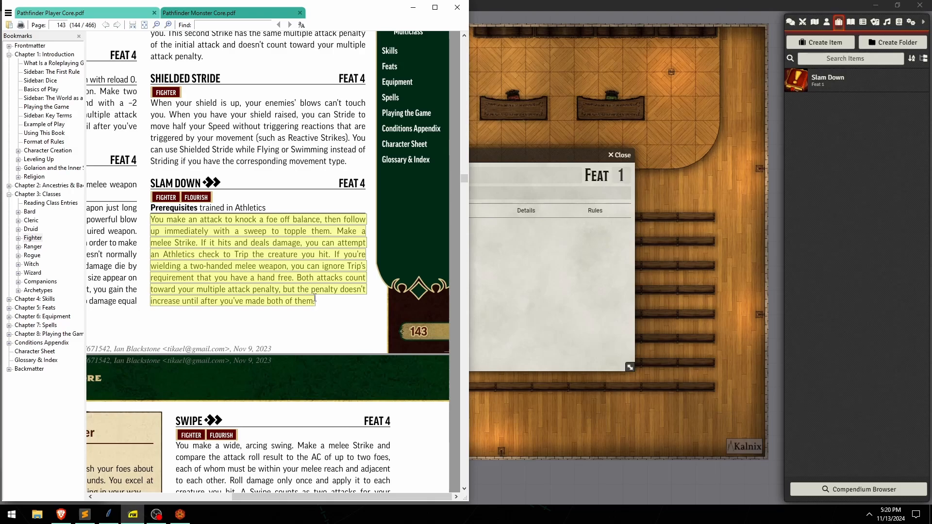
left_click(508, 275)
left_click(614, 229)
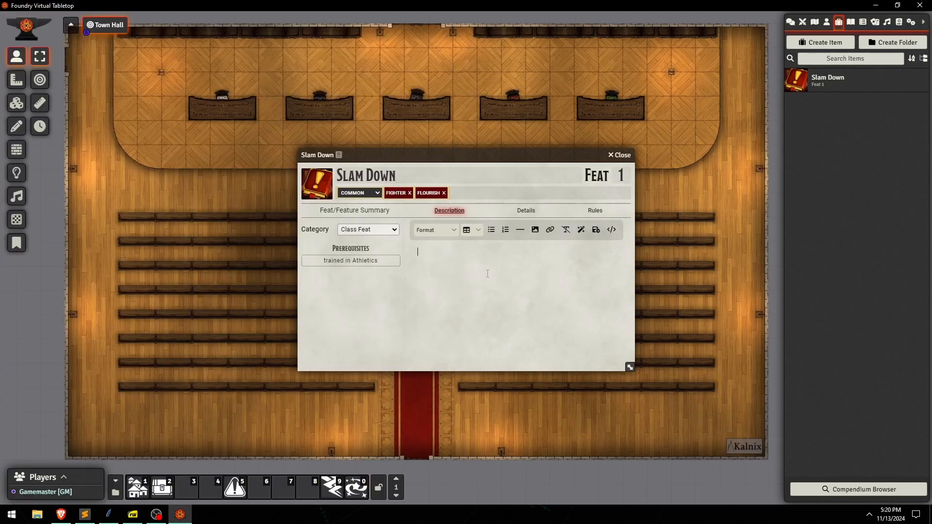
key("ctrl+v")
left_click(595, 230)
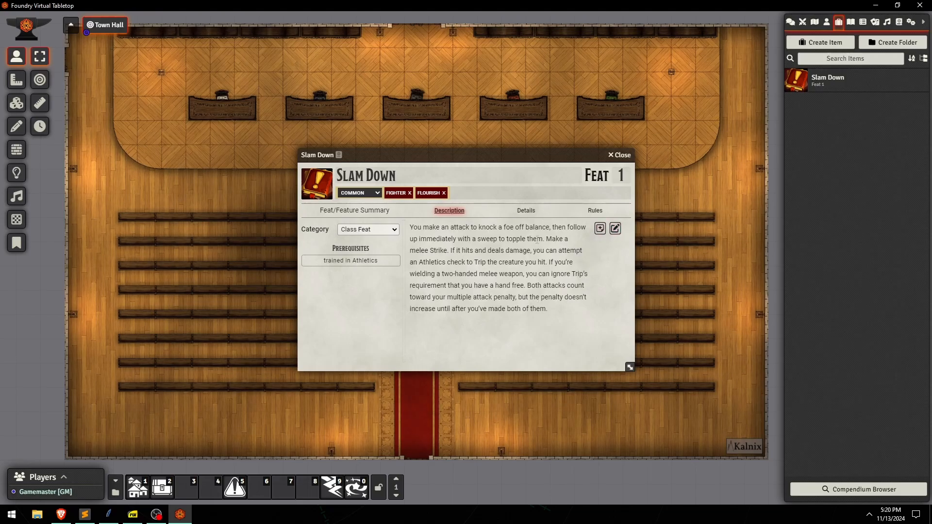
Reopen the feat's description for editing and examine the paragraph tags in its HTML source.
left_click(614, 228)
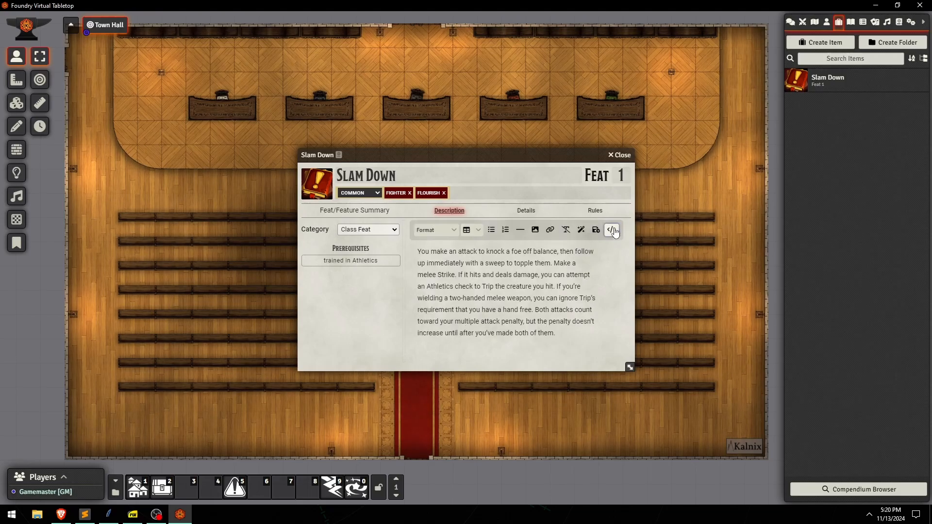
left_click(613, 230)
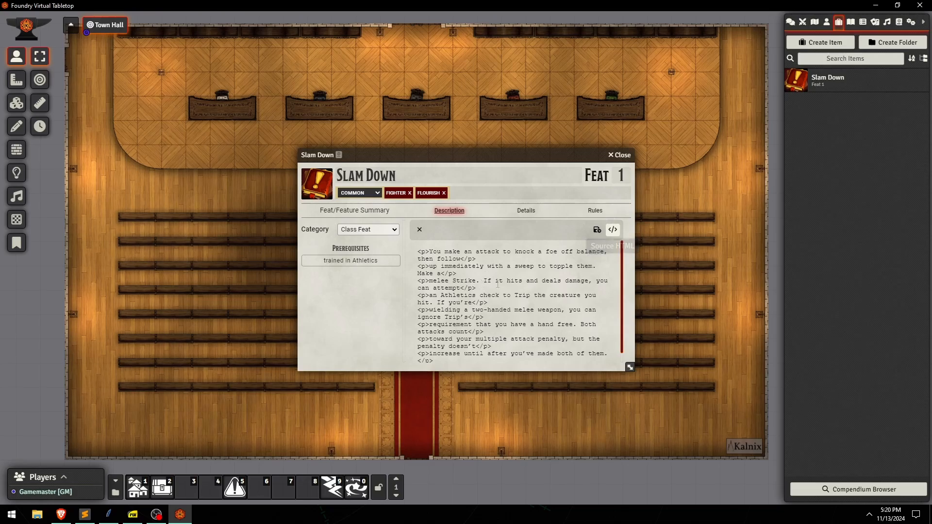
scroll(504, 291, "down", 1)
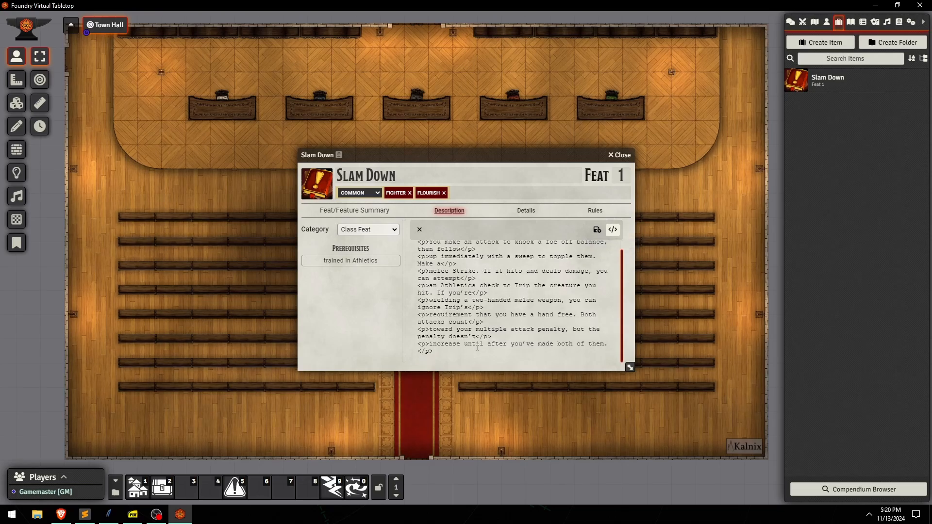
scroll(477, 347, "up", 1)
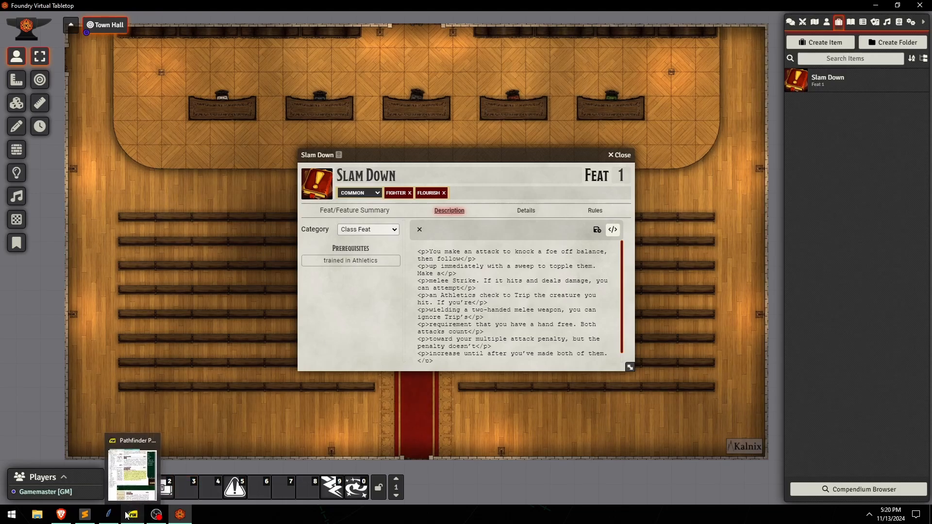
Switch to the PF2e on Foundry VTT Data Entry tool, insert the copied Slam Down paragraph as input and reformat it.
left_click(109, 514)
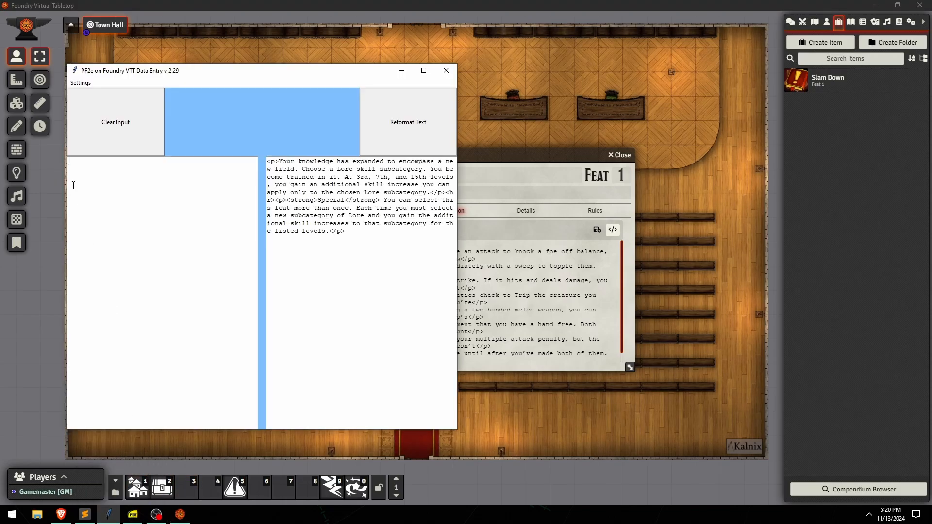
key("ctrl+v")
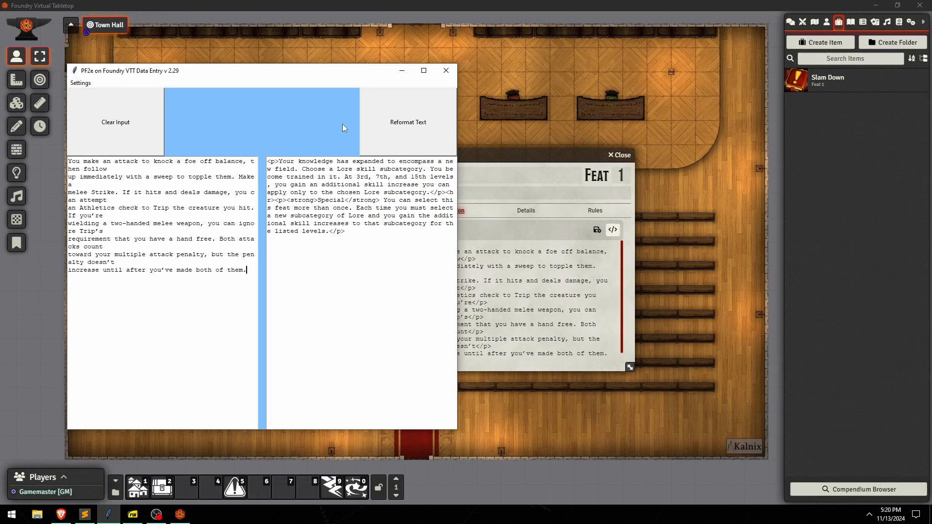
left_click(415, 127)
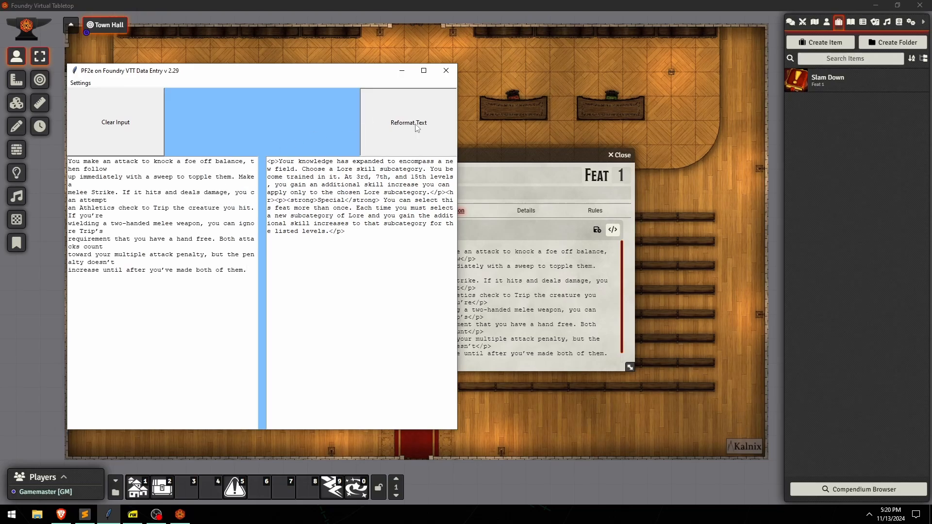
Replace the whole HTML source of the feat's description in Foundry with the reformatted Slam Down text and save it.
key("alt+Tab")
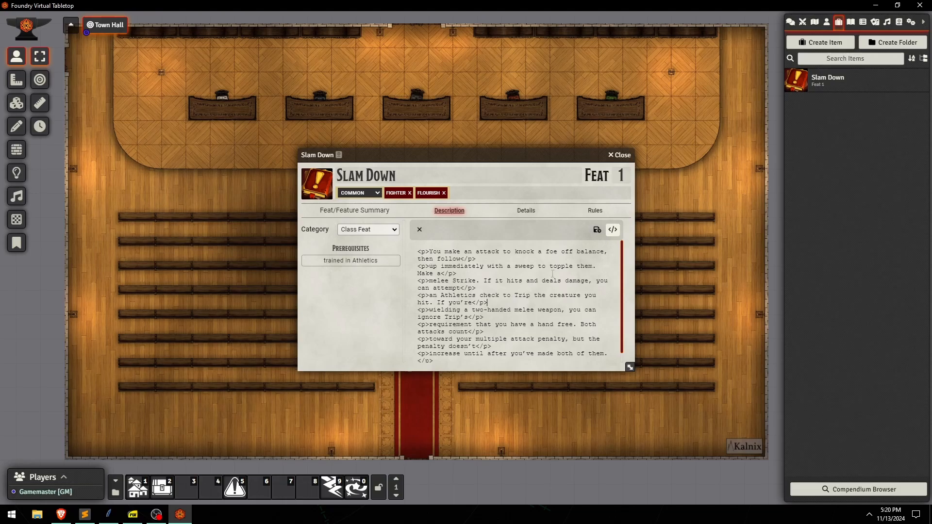
key("ctrl+a")
type("<p>You make an attack to knock a foe off balance, then follow up immediately with a sweep to topple them. Make a melee Strike. If it hits and deals damage, you can attempt an Athletics check to @UUID[Compendium.pf2e.actionspf2e.Item.ge56Lu1xXVFYUnLP]{Trip} the creature you hit. If you're wielding a two-handed melee weapon, you can ignore Trip's requirement that you have a hand free. Both attacks count toward your multiple attack penalty, but the penalty doesn't increase until after you've made both of them.</p>")
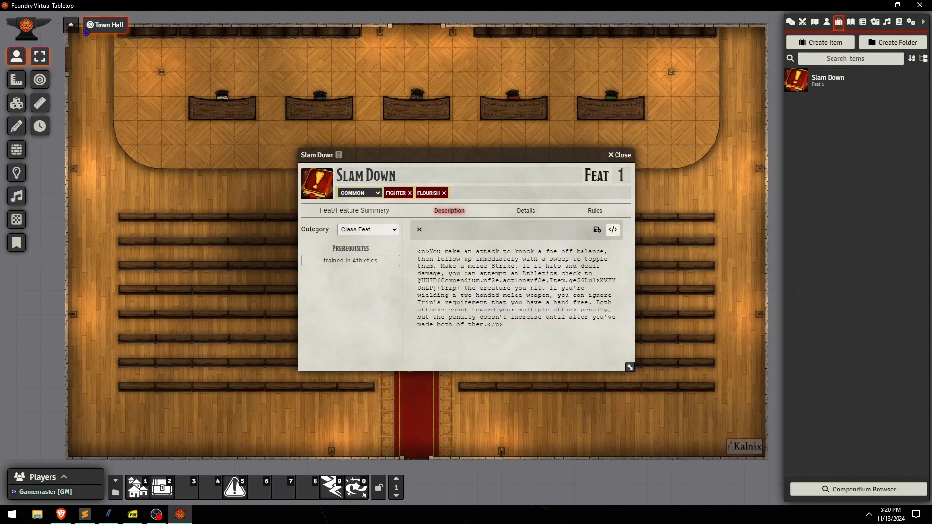
left_click(611, 229)
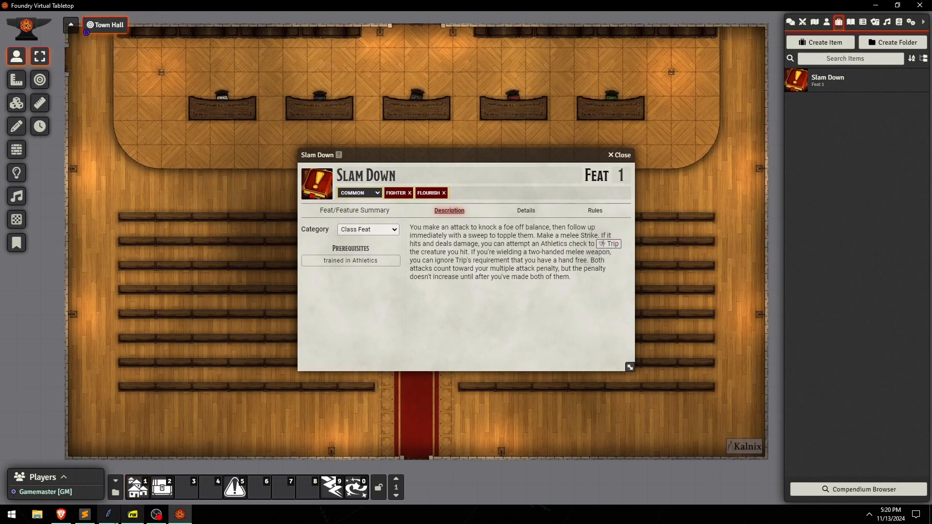
Switch back to the Data Entry tool and clear both its input text and its reformatted output.
left_click(109, 515)
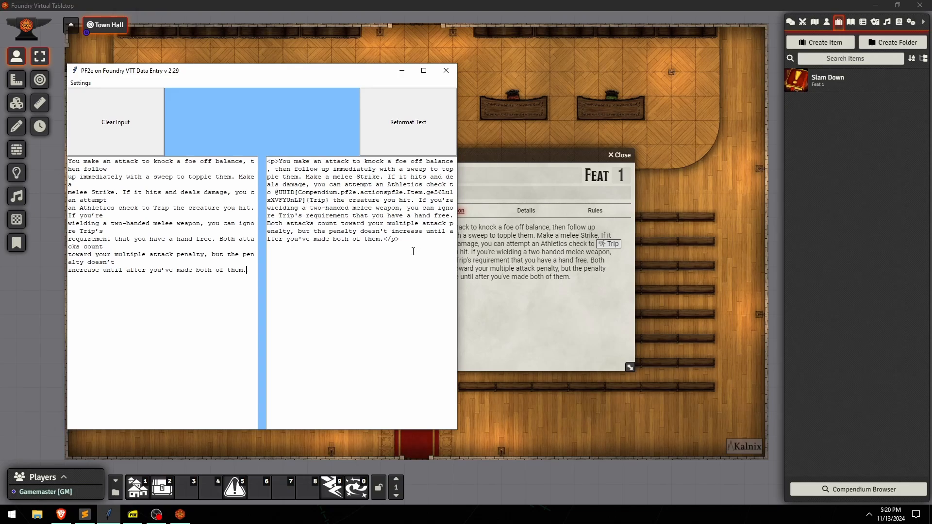
left_click(102, 134)
left_click(415, 247)
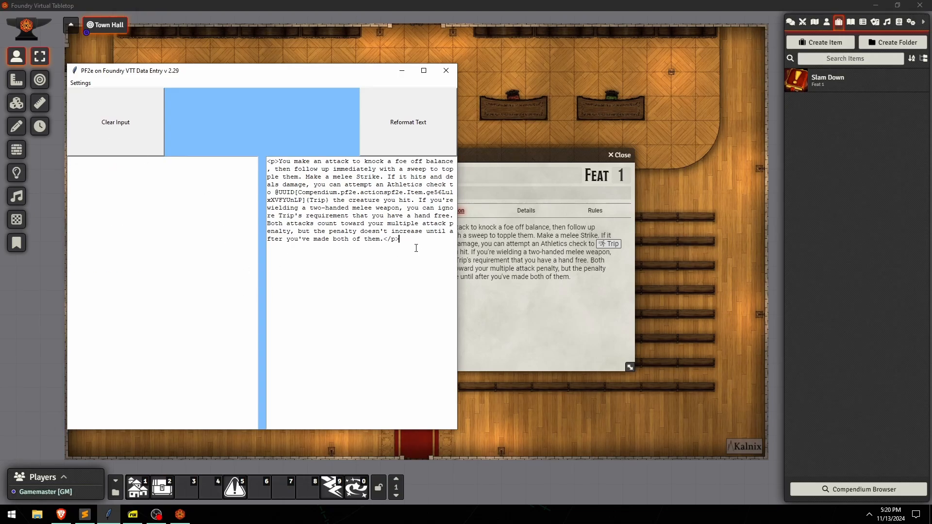
key("ctrl+a")
key("BackSpace")
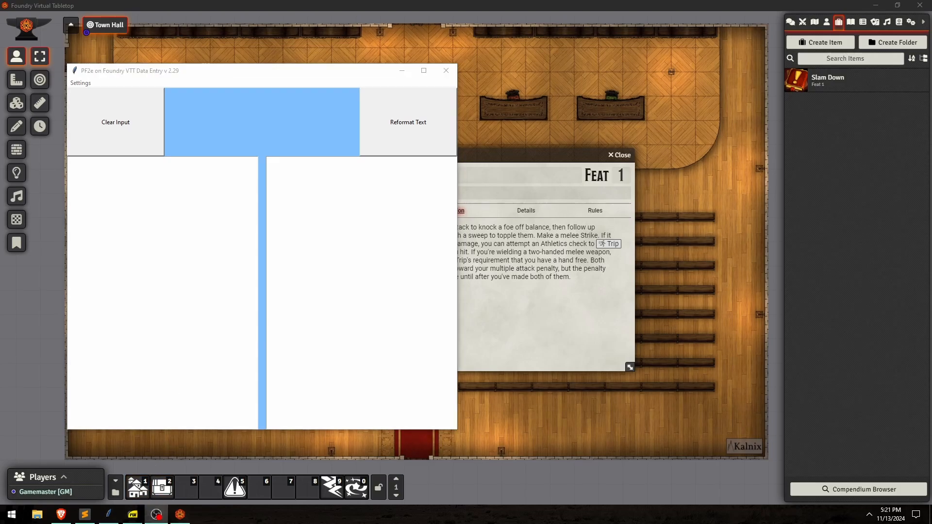
Insert the unformatted Slam Down paragraph from the clipboard history into the Data Entry tool's input.
key("super+v")
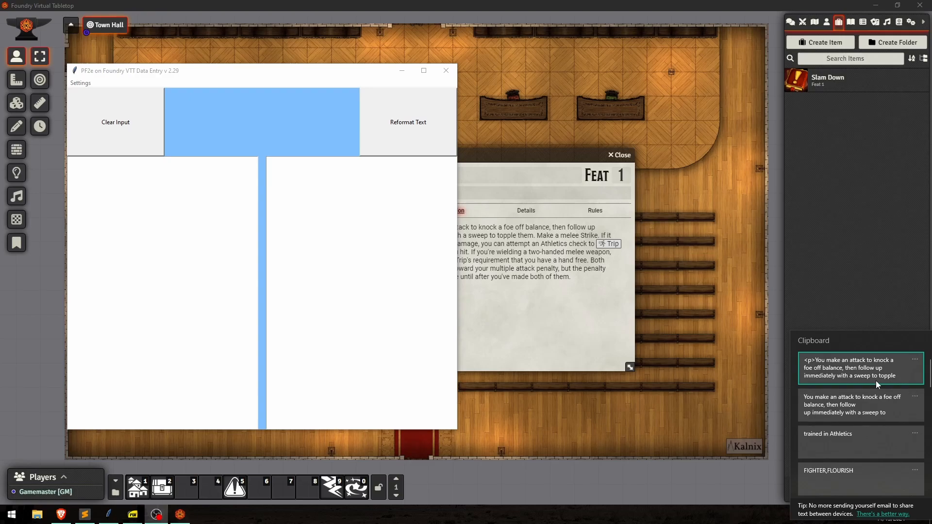
left_click(136, 187)
left_click(134, 188)
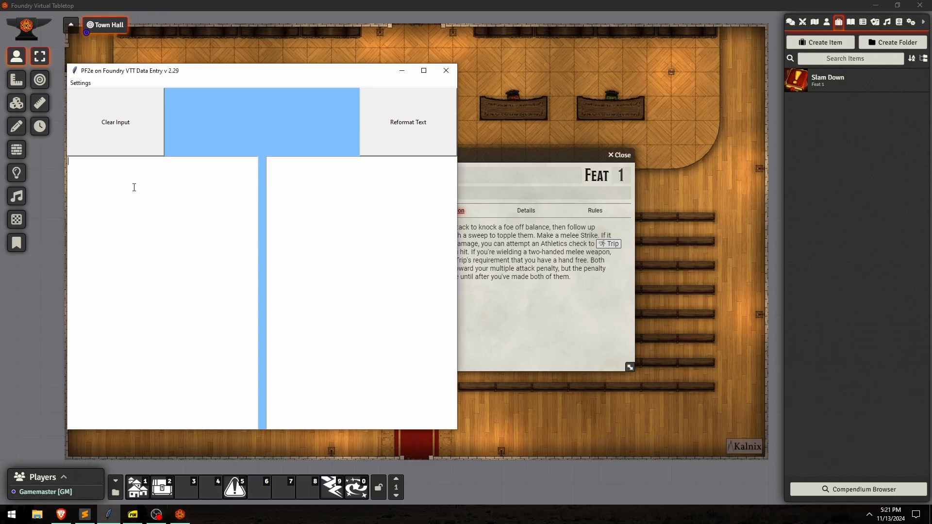
key("super+v")
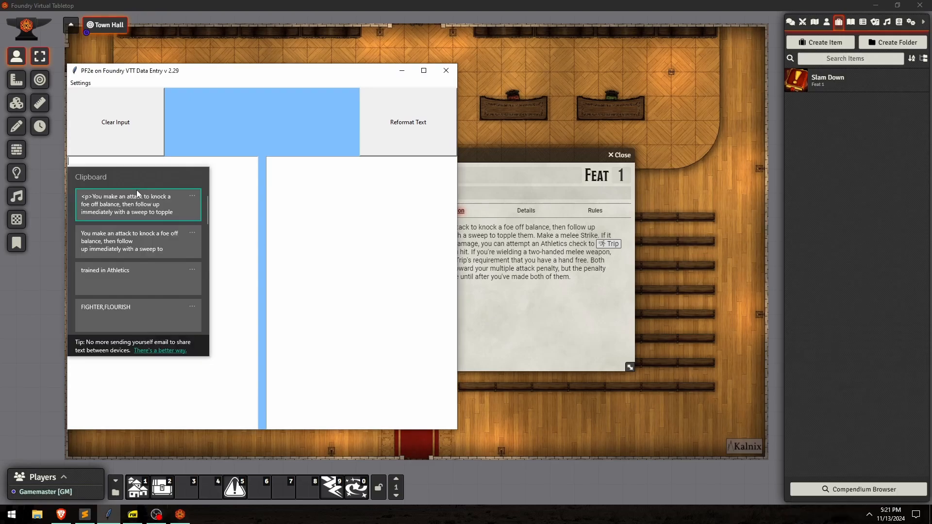
left_click(125, 244)
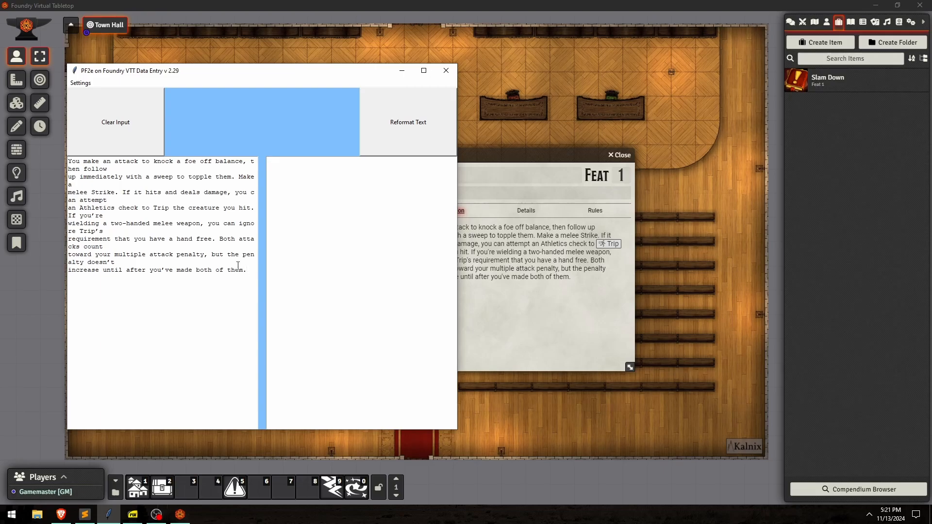
key("super+v")
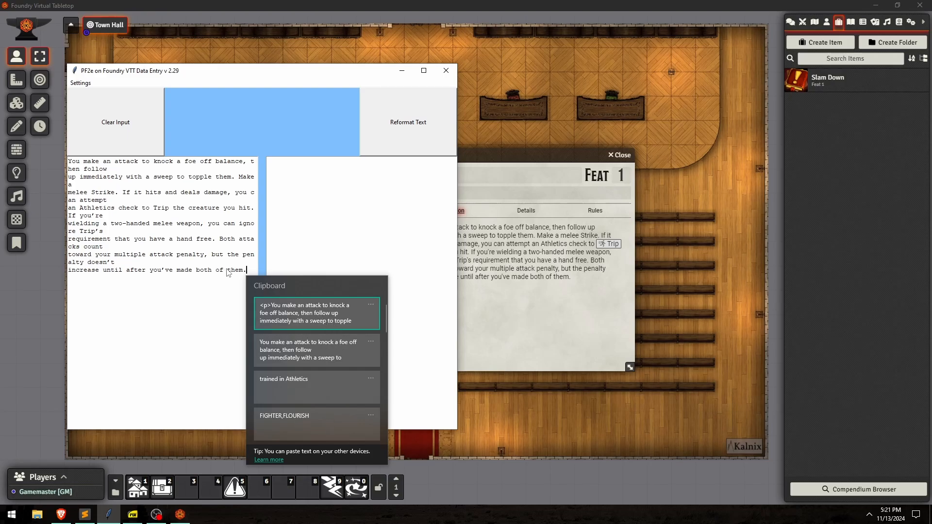
left_click(248, 269)
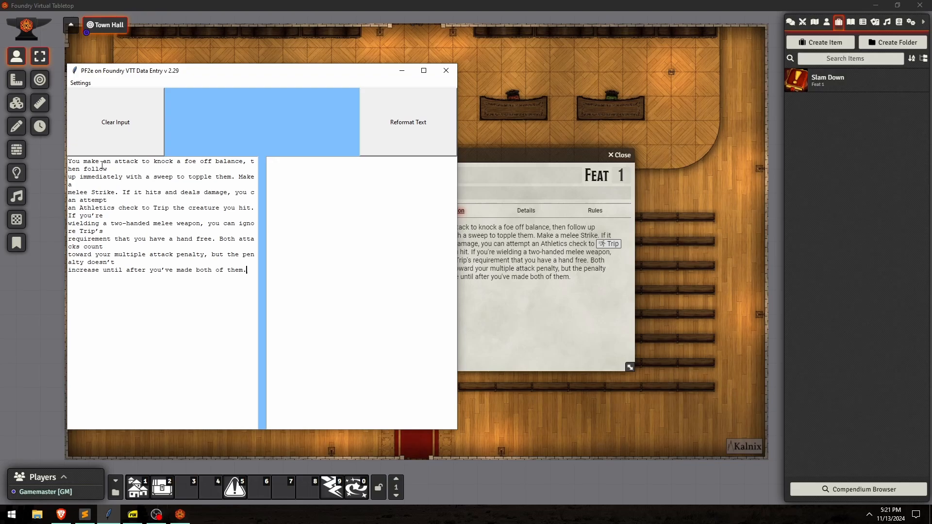
Copy the word "you're" from the Data Entry tool's input and use it as the feat's name in Foundry.
left_click_drag(115, 183, 110, 178)
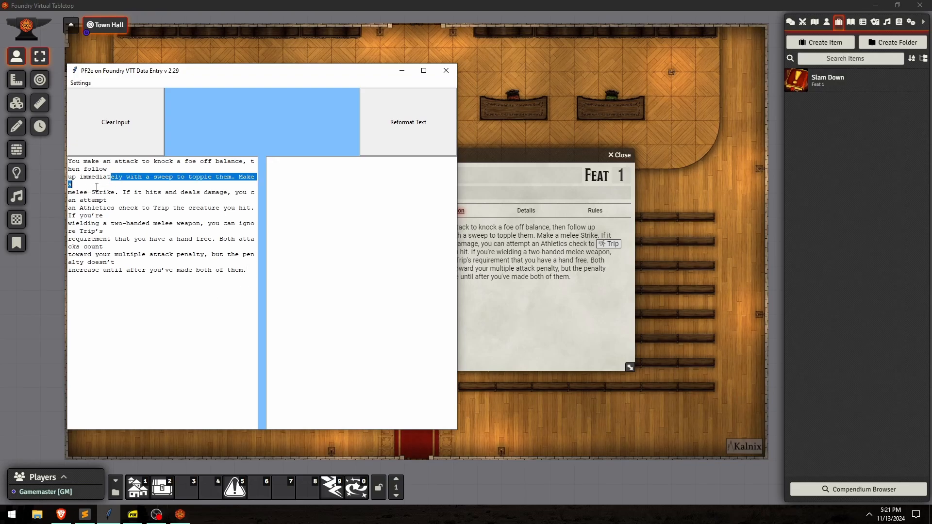
left_click(115, 169)
left_click(118, 183)
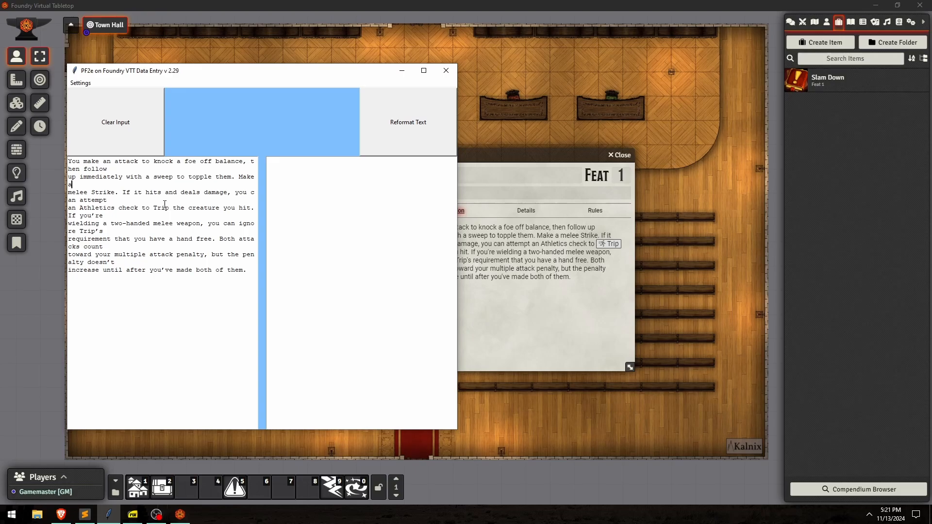
left_click_drag(91, 215, 81, 215)
key("ctrl+c")
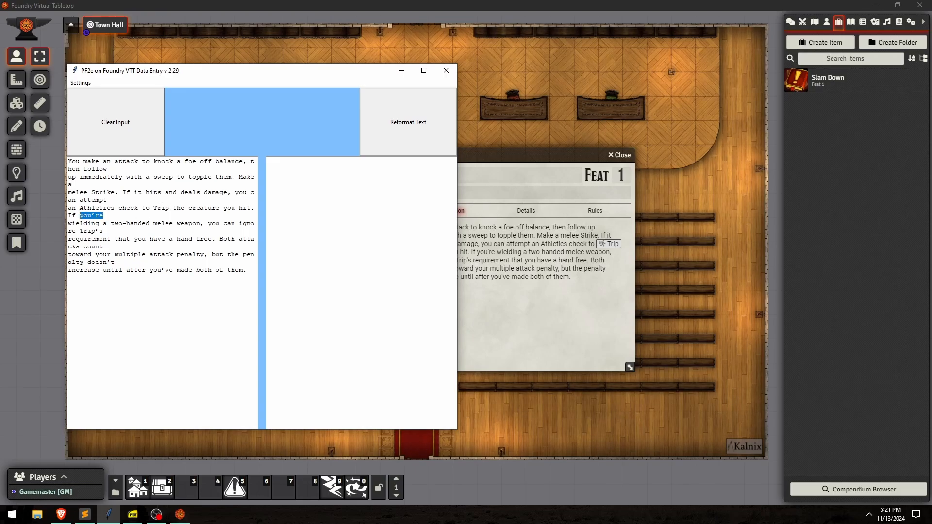
left_click_drag(478, 175, 214, 173)
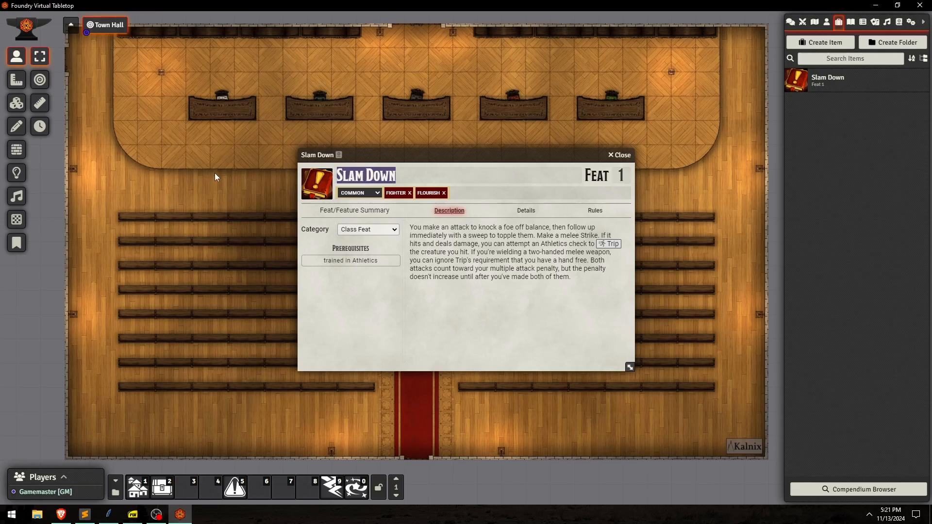
key("ctrl+v")
key("Return")
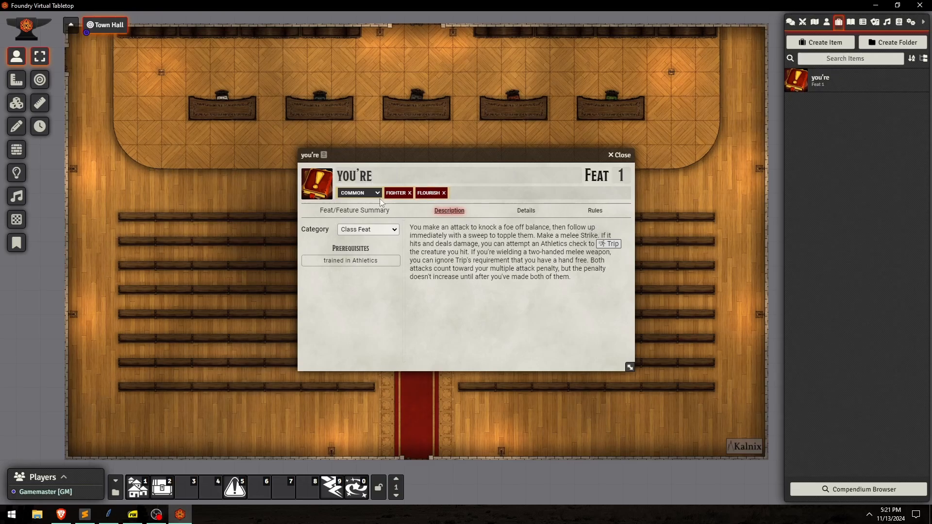
Add a typed apostrophe beside the pasted one in the feat's name for comparison, and delete one of the two.
left_click(362, 170)
type("'")
left_click(427, 297)
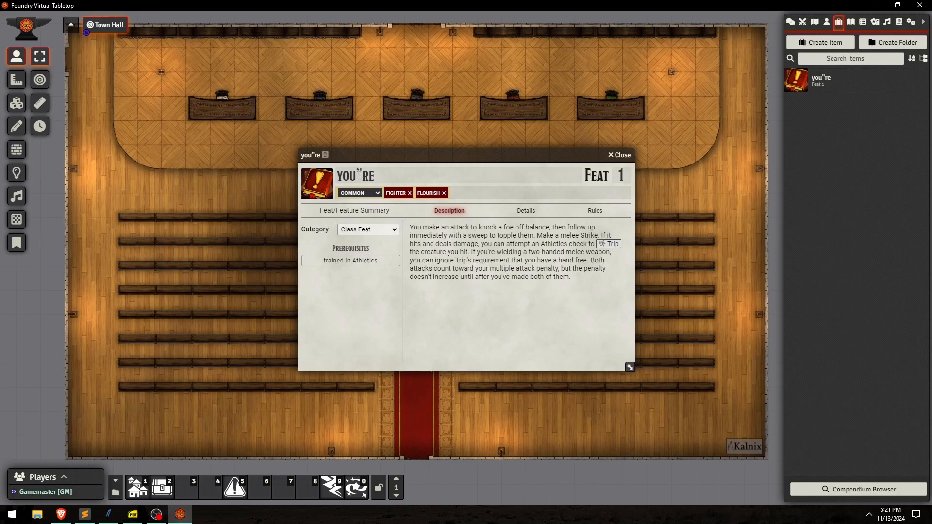
left_click(363, 176)
key("BackSpace")
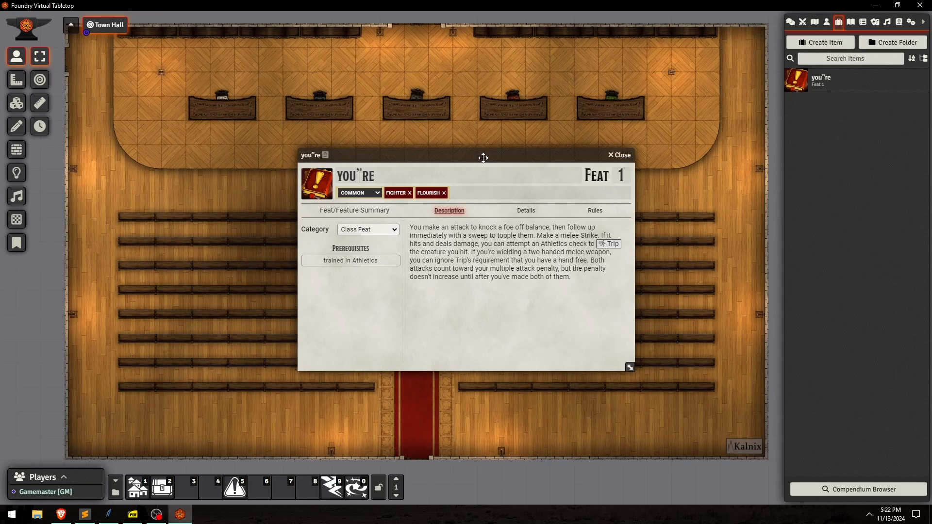
key("BackSpace")
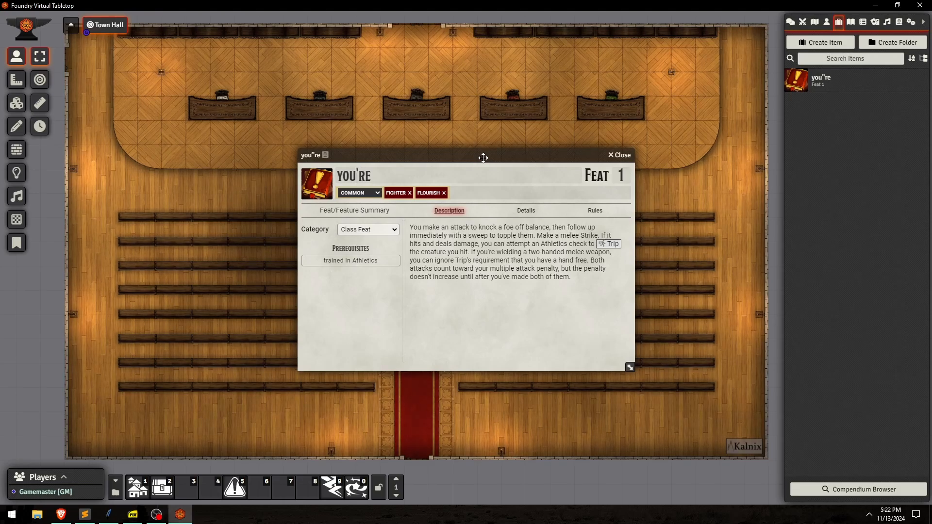
key("Return")
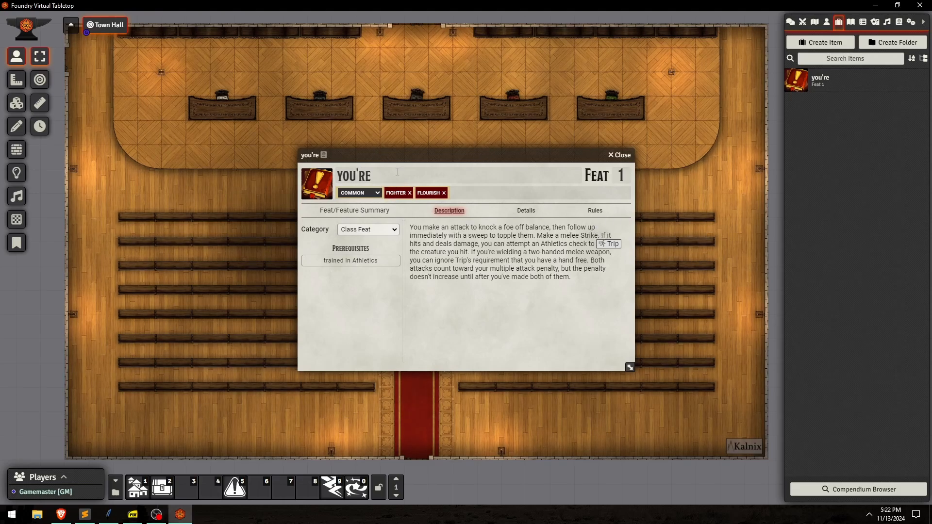
Rename the feat as "Knock Down".
key("ctrl+a")
key("BackSpace")
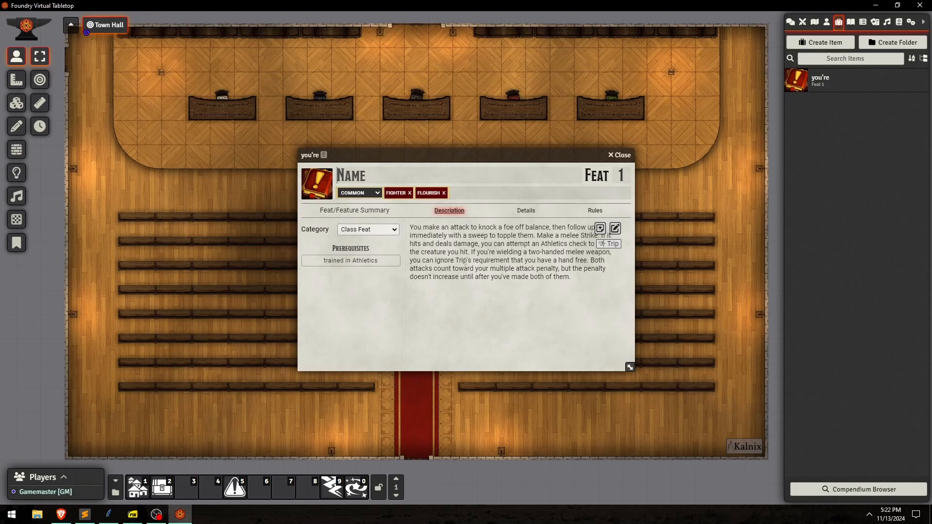
type("Knock Down")
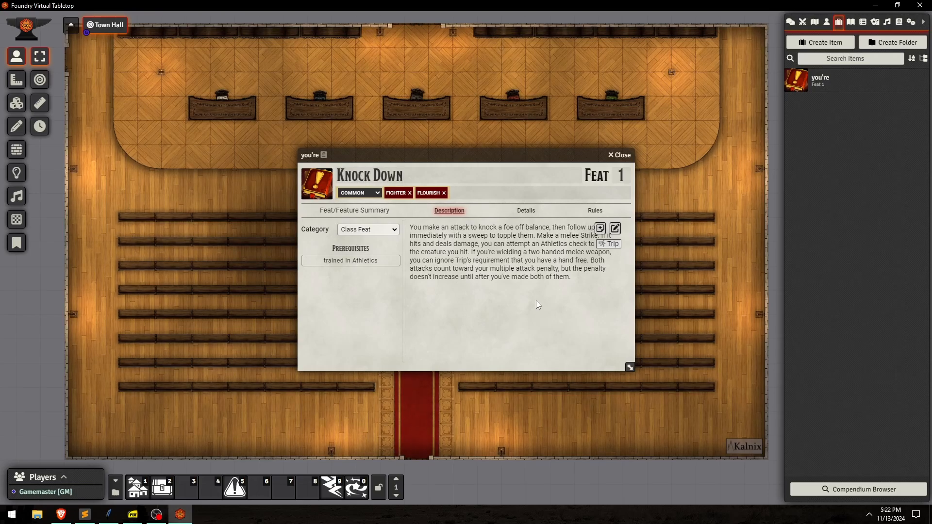
key("Return")
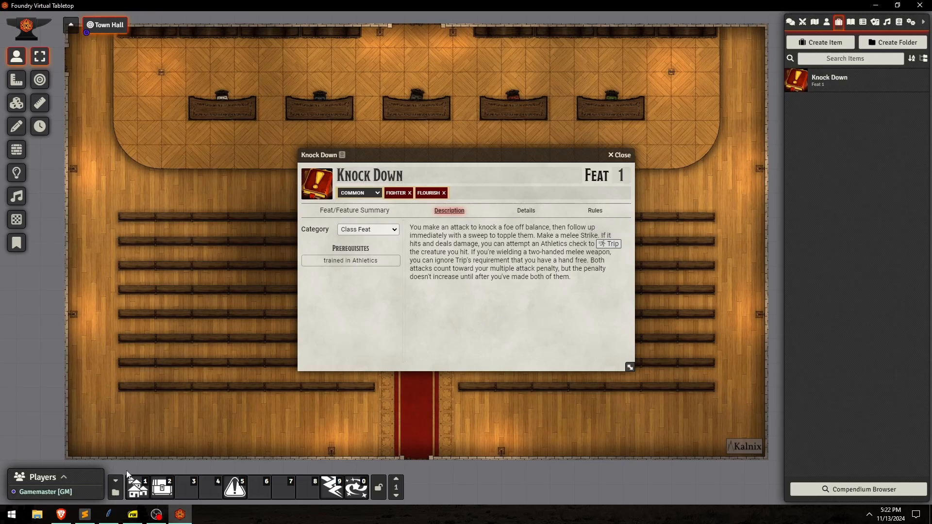
Copy the "Slam Down" heading from the Player Core PDF and set it as the feat's name in Foundry.
left_click(132, 514)
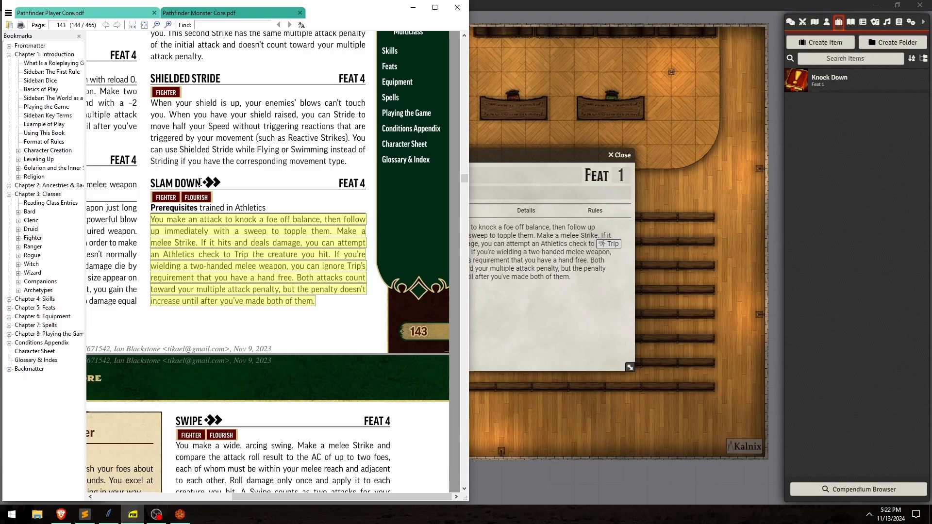
left_click_drag(201, 183, 150, 184)
key("ctrl+c")
left_click(180, 513)
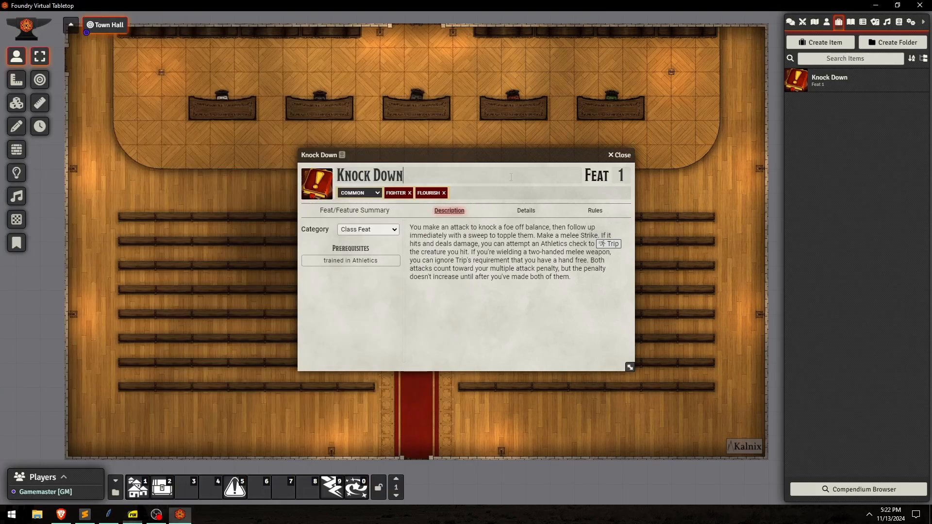
left_click_drag(402, 176, 268, 197)
key("ctrl+v")
key("Return")
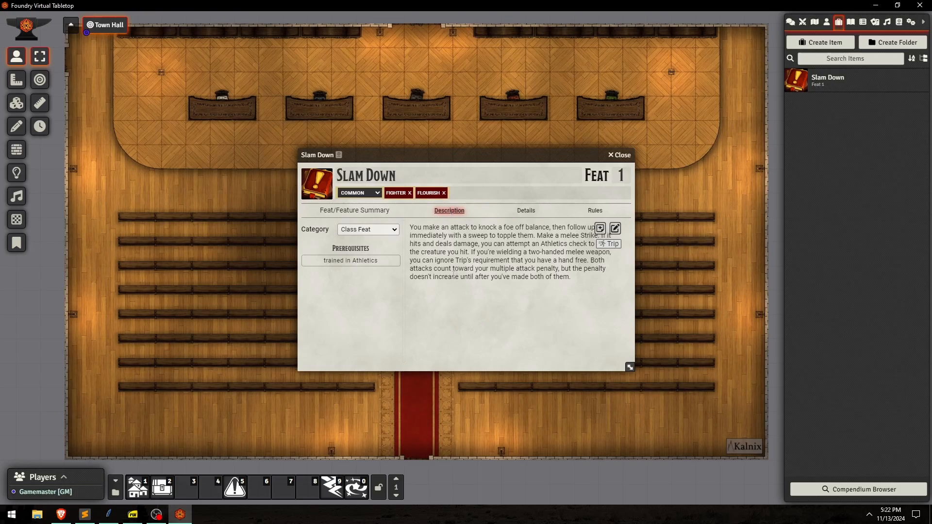
Compare the word "Trip's" in the PDF's Slam Down paragraph with the feat's description in Foundry.
left_click(133, 513)
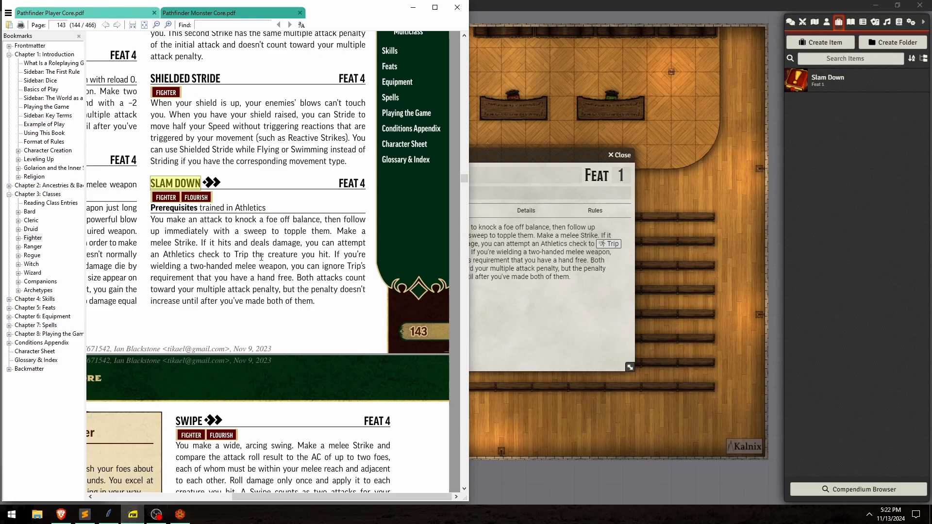
left_click(278, 255)
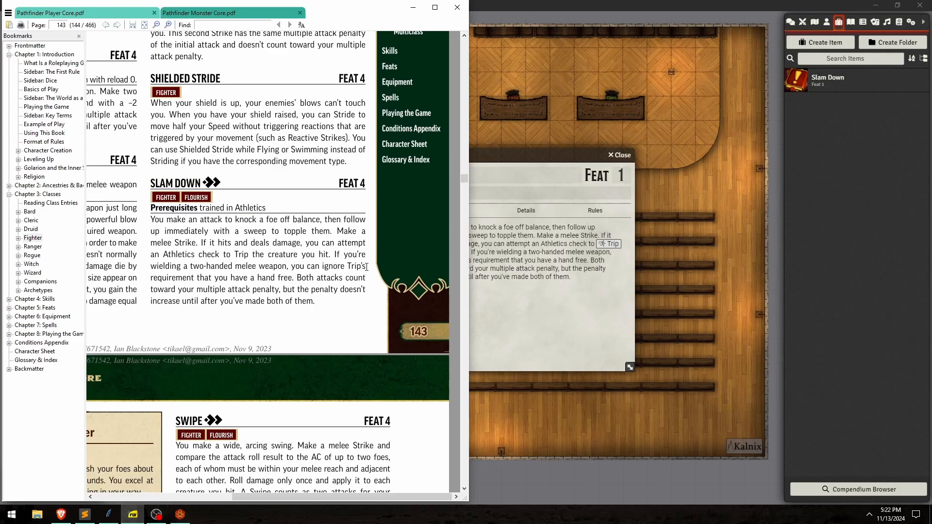
left_click_drag(367, 266, 349, 266)
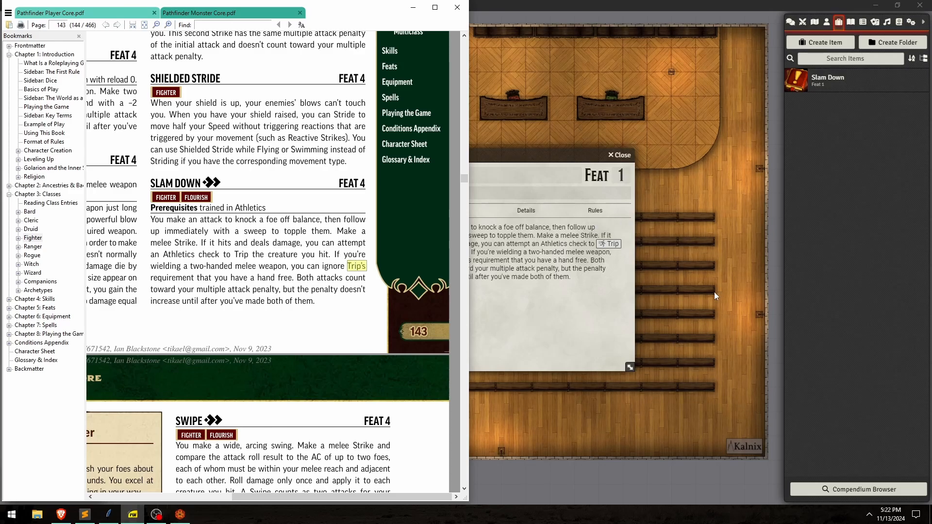
left_click(535, 285)
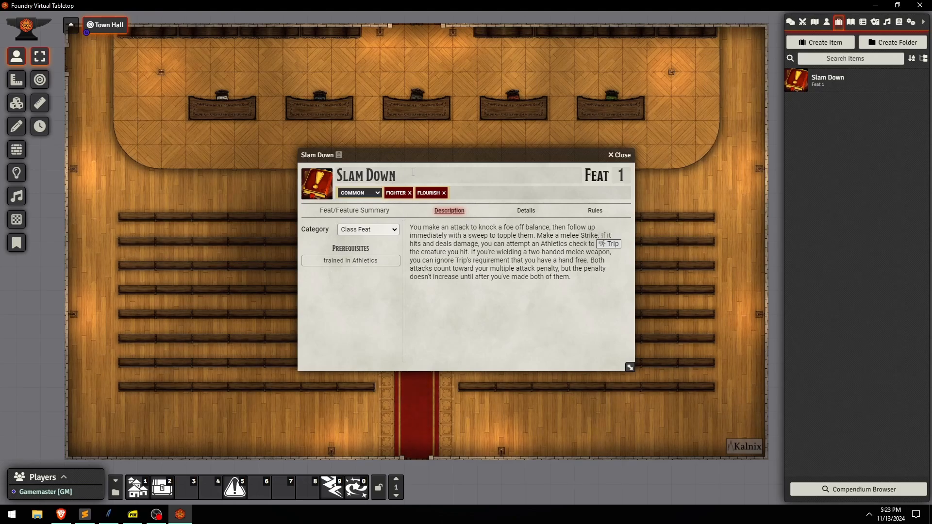
left_click_drag(473, 268, 469, 269)
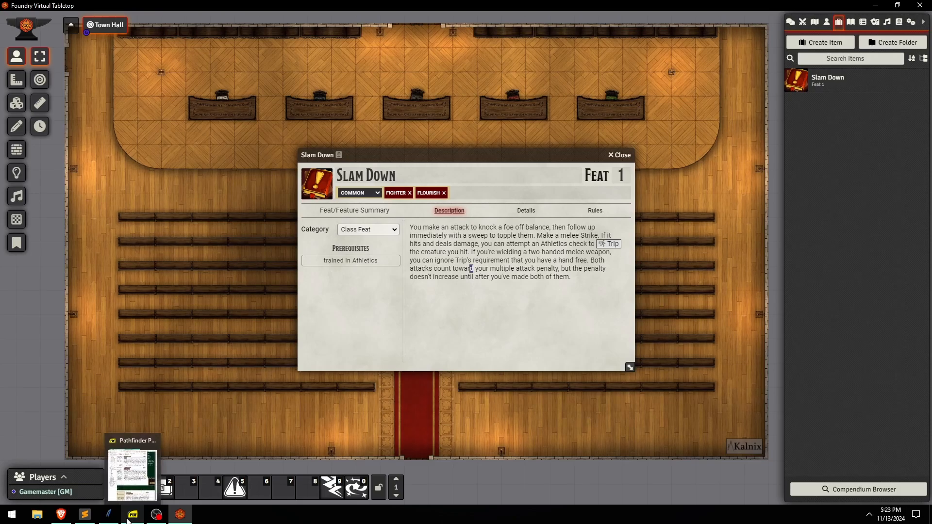
Examine the Slam Down text in the PF2e data entry tool, including its line breaks and the word "Trip's".
left_click(472, 332)
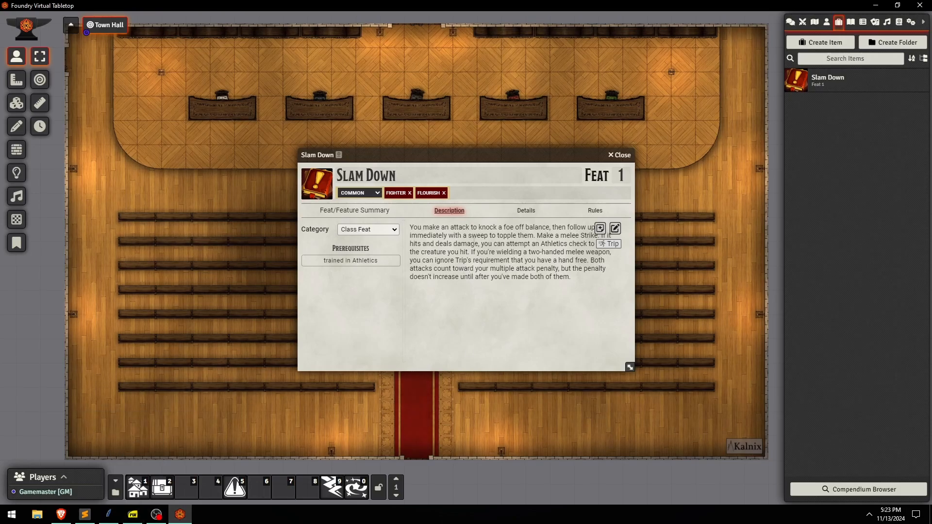
left_click_drag(394, 175, 334, 177)
left_click(457, 252)
left_click(107, 514)
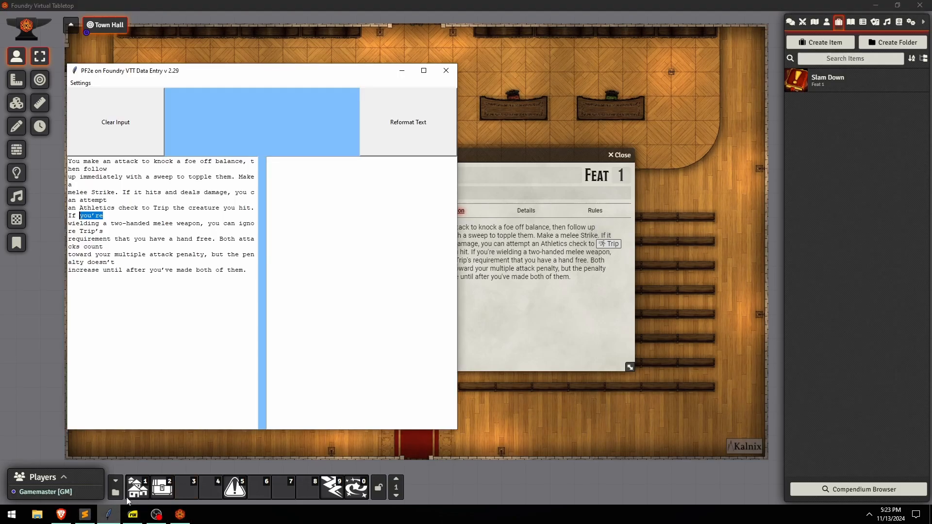
left_click(153, 273)
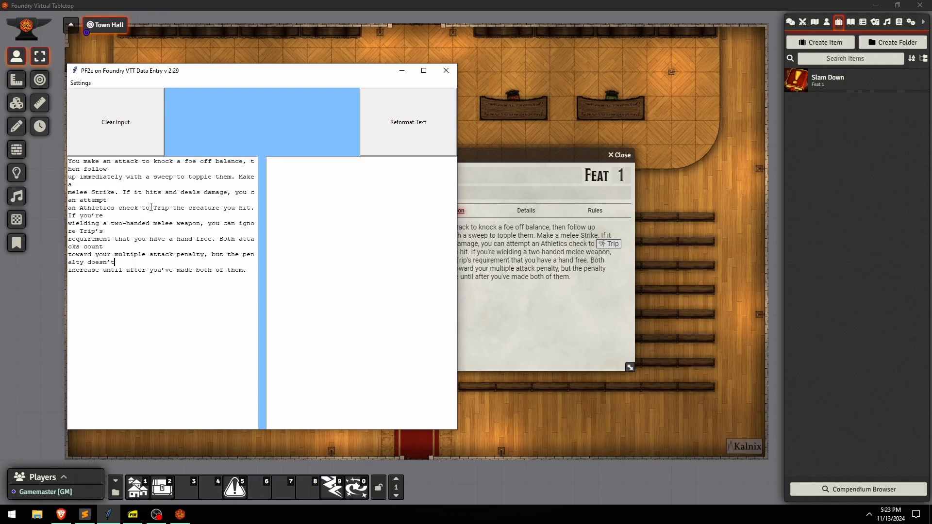
left_click_drag(154, 208, 171, 208)
left_click(122, 166)
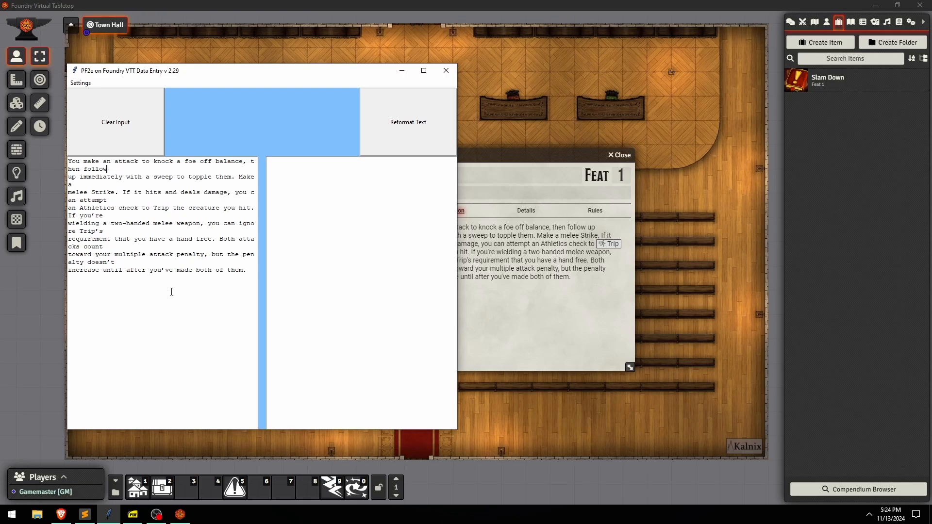
left_click(134, 263)
double_click(83, 231)
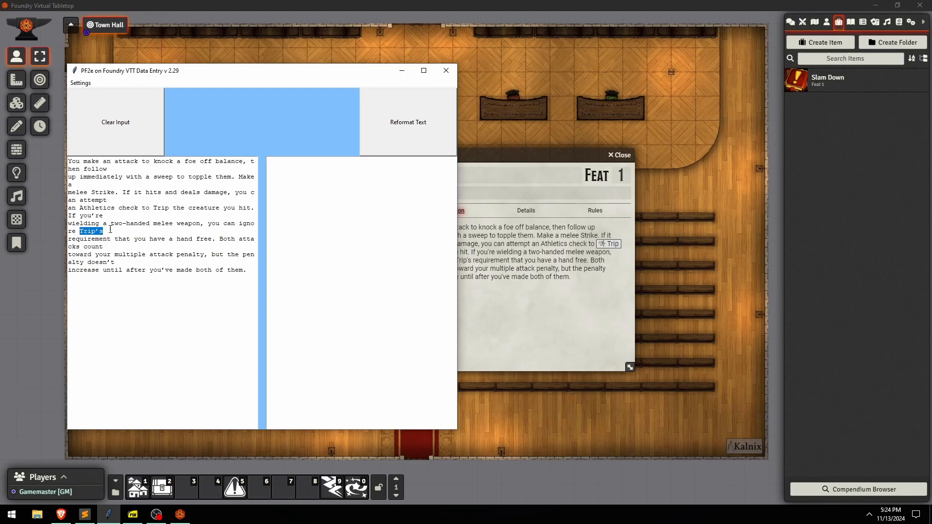
left_click(115, 228)
left_click(108, 199)
Copy the Dual-Handed Assault text from the Player Core PDF in two parts, from Requirements through its continuation in the next column.
left_click(132, 520)
left_click_drag(147, 112, 359, 260)
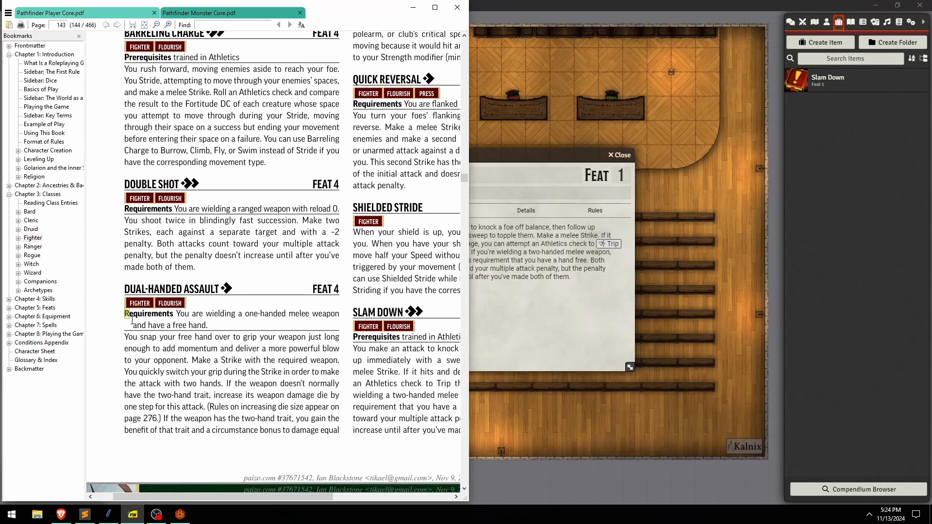
left_click_drag(126, 309, 340, 446)
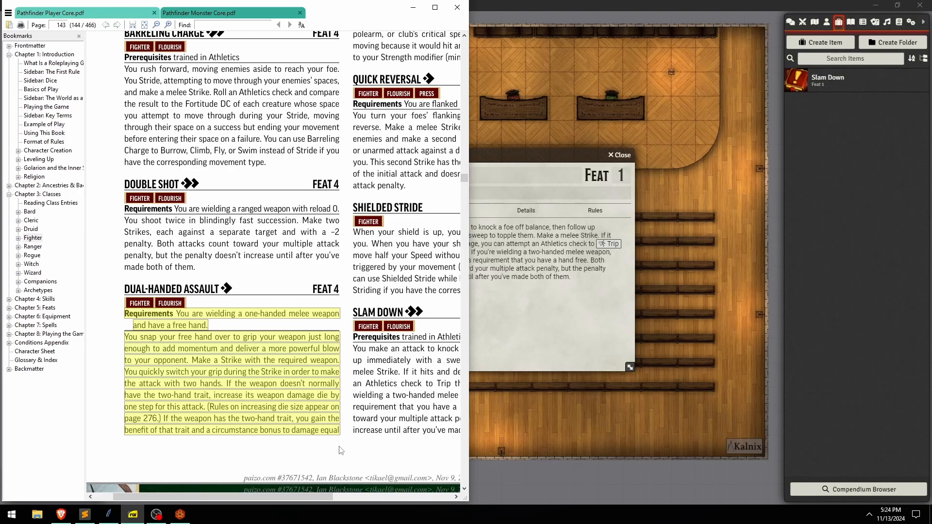
scroll(234, 420, "up", 8)
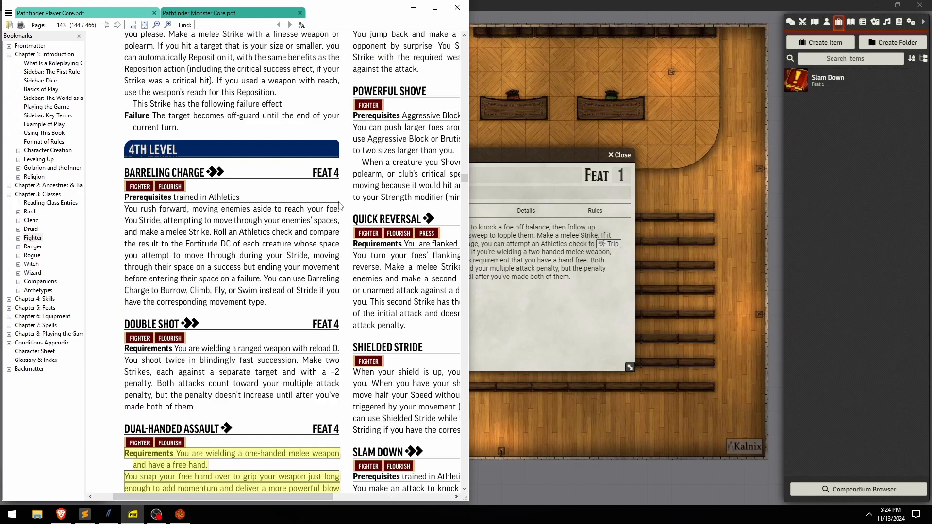
scroll(208, 176, "right", 4)
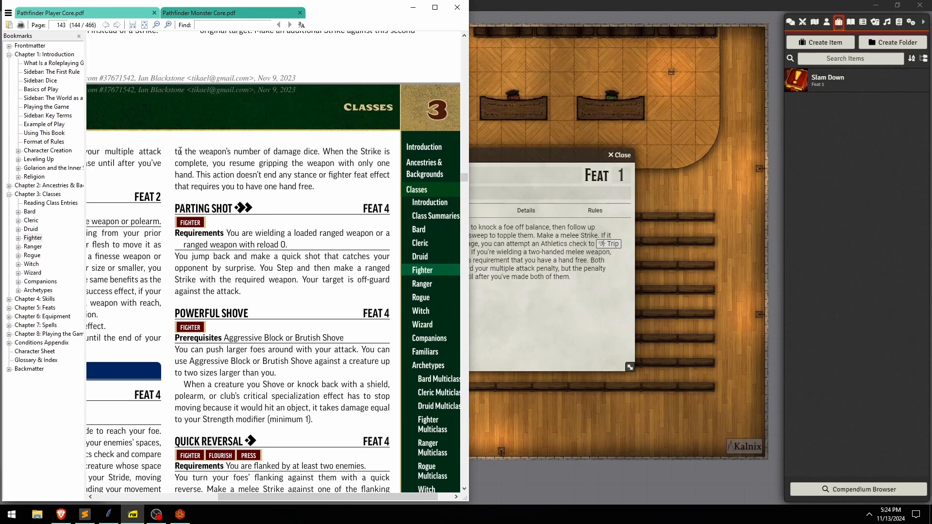
left_click_drag(177, 151, 315, 186)
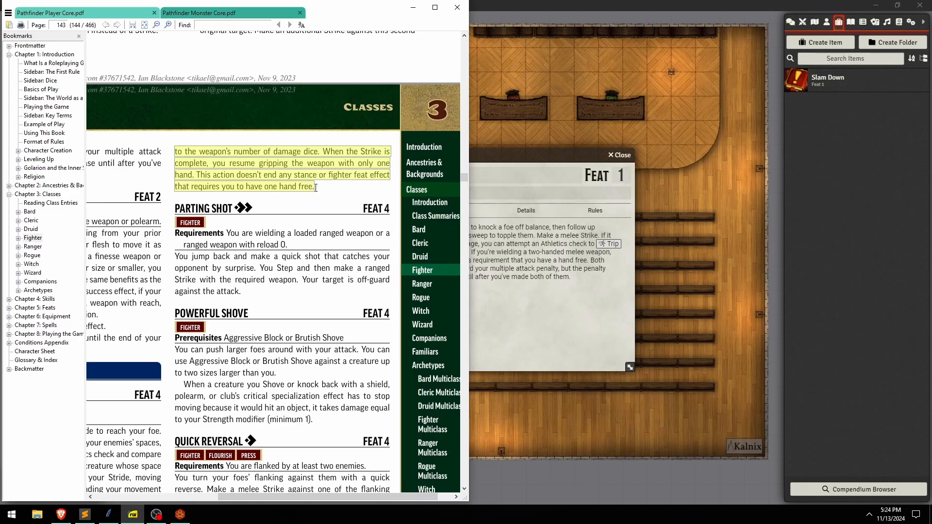
Clear the data entry tool's input and paste in both copied parts of the Dual-Handed Assault text.
left_click(107, 514)
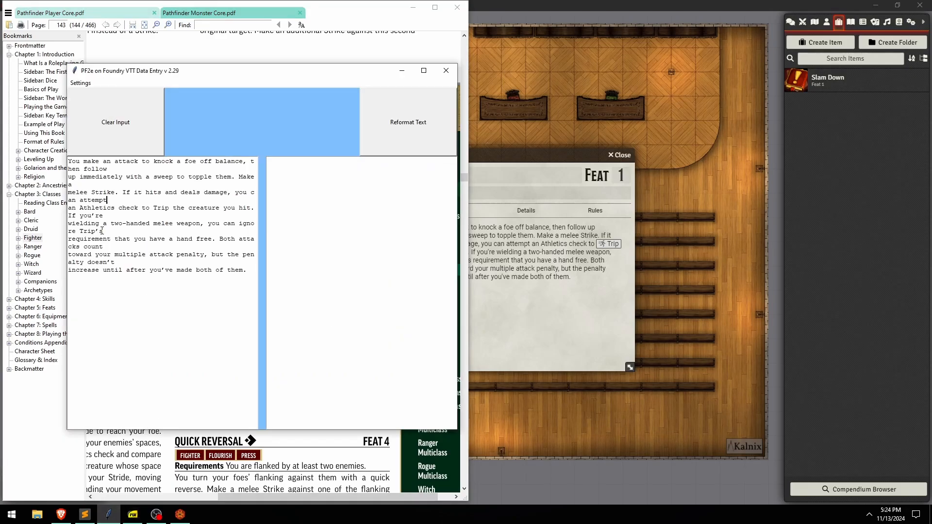
left_click(112, 103)
key("super+v")
left_click(138, 246)
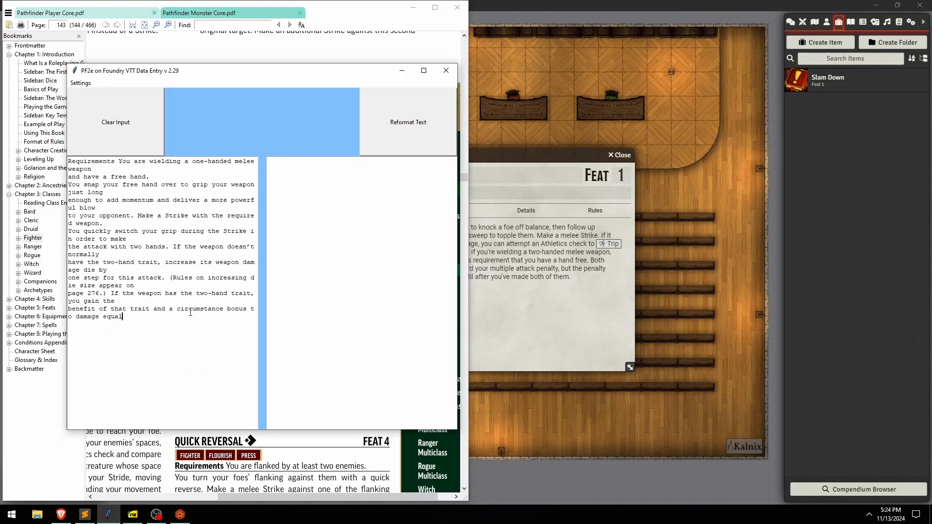
key("super+v")
left_click(182, 359)
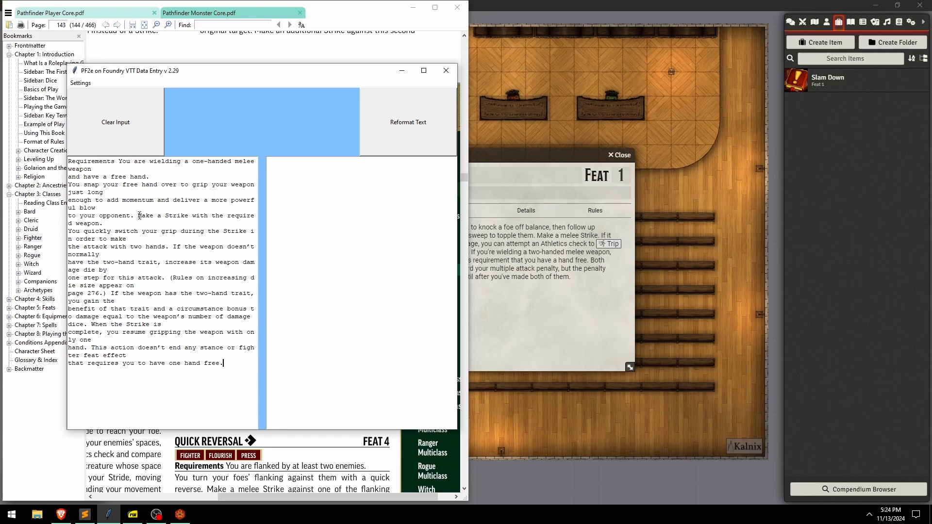
Reformat the Dual-Handed Assault text, replace the feat's description source in Foundry with it, and save.
left_click(403, 127)
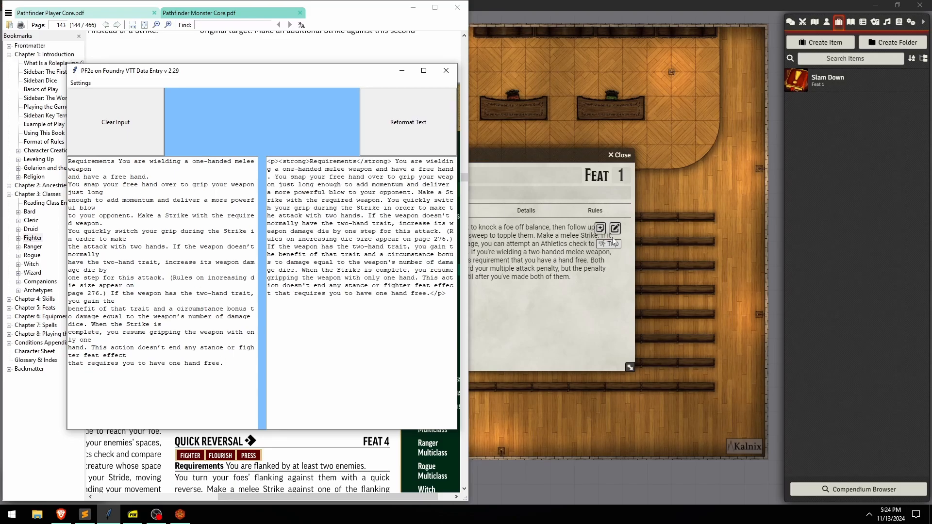
left_click(615, 229)
left_click(612, 230)
left_click(592, 255)
key("ctrl+a")
type("<p><strong>Requirements</strong> You are wielding a one-handed melee weapon and have a free hand. You snap your free hand over to grip your weapon just long enough to add momentum and deliver a more powerful blow to your opponent. Make a Strike with the required weapon. You quickly switch your grip during the Strike in order to make the attack with two hands. If the weapon doesn't normally have the two-hand trait, increase its weapon damage die by one step for this attack. (Rules on increasing die size appear on page 276.) If the weapon has the two-hand trait, you gain the benefit of that trait and a circumstance bonus to damage equal to the weapon's number of damage dice. When the Strike is complete, you resume gripping the weapon with only one hand. This action doesn't end any stance or fighter feat effect that requires you to have one hand free.</p>")
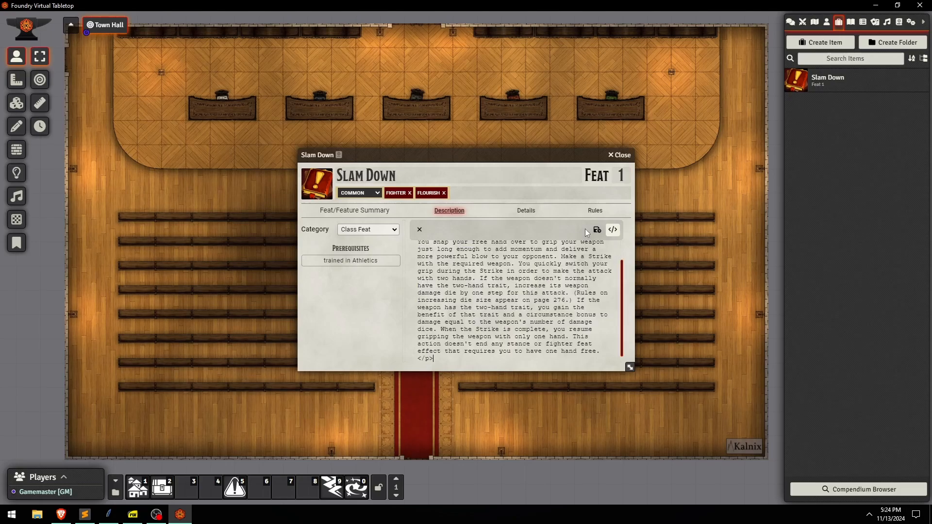
left_click(597, 230)
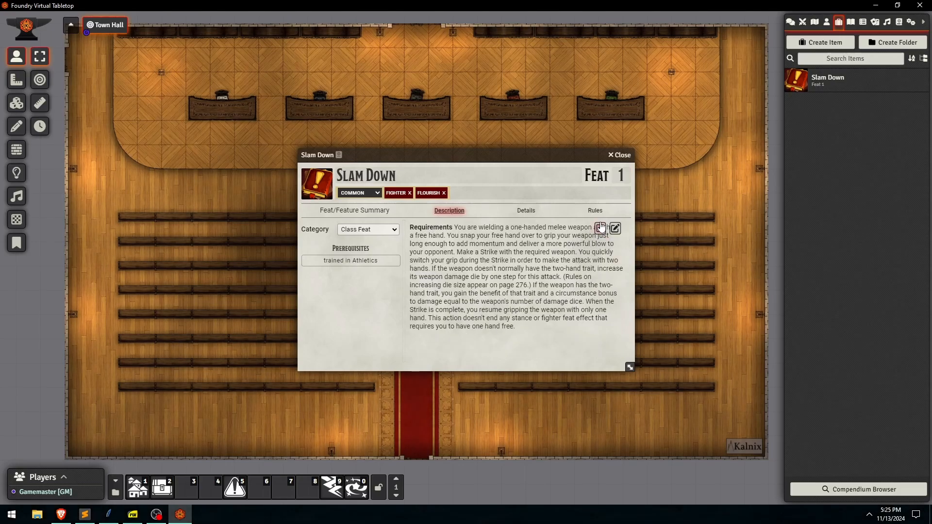
Examine the Requirements entry of Dual-Handed Assault and the divider beneath it in the Player Core PDF.
left_click(137, 522)
scroll(264, 331, "down", 10)
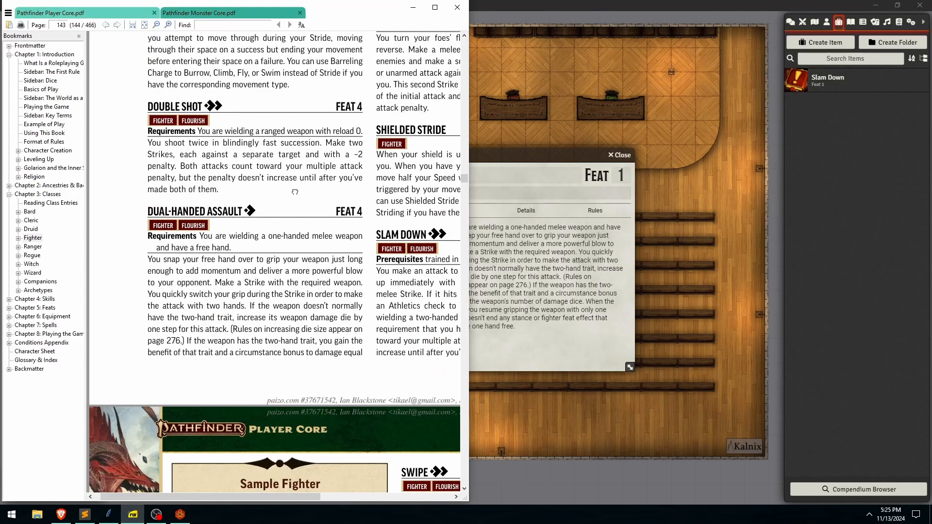
scroll(264, 331, "up", 4)
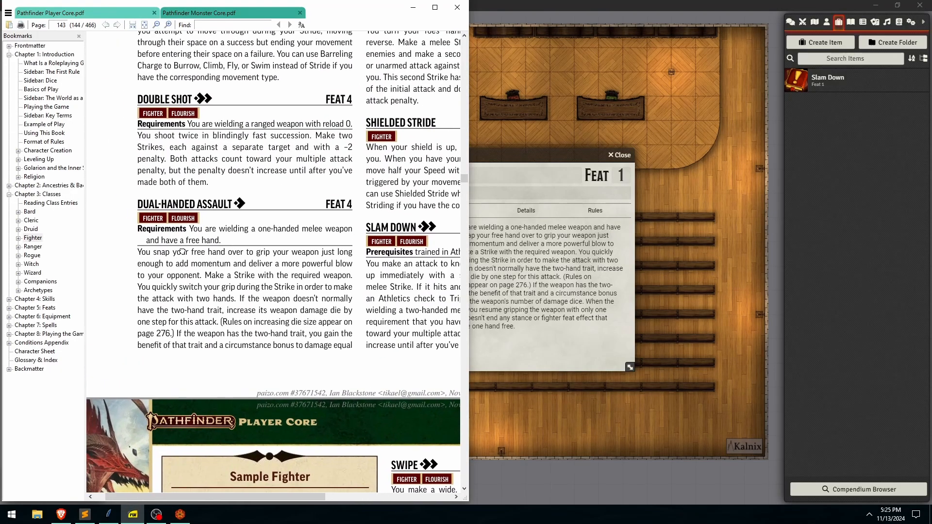
left_click_drag(182, 252, 176, 257)
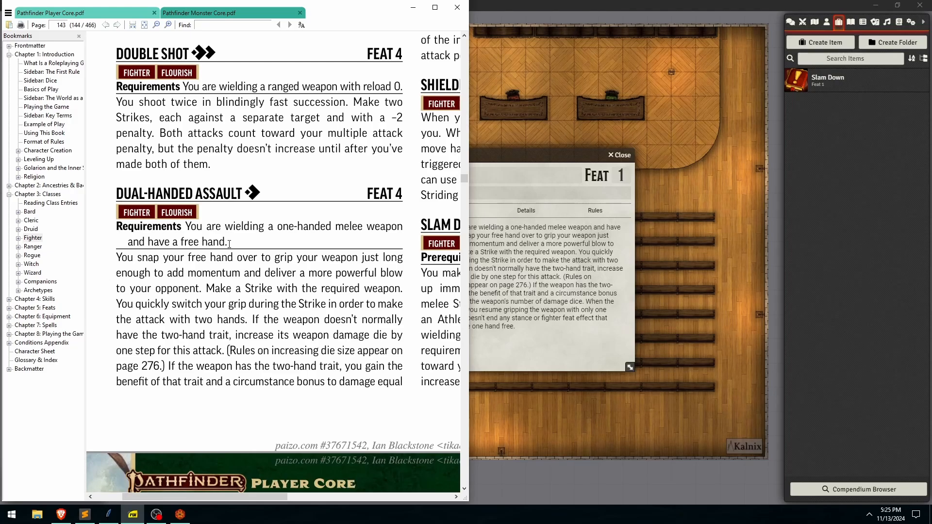
left_click_drag(228, 242, 117, 227)
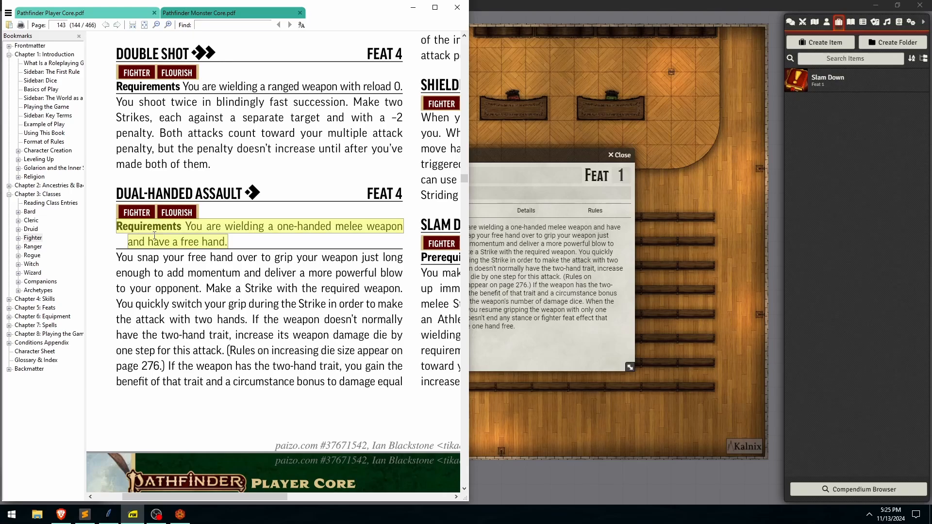
left_click(242, 241)
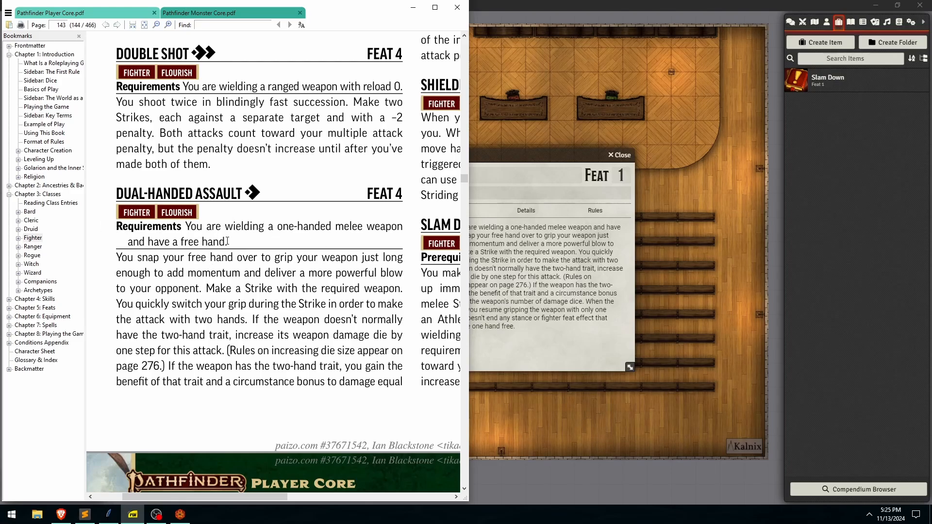
Insert "</p><hr><p>" after "and have a free hand." in the data entry tool's input and reformat the text.
left_click(109, 513)
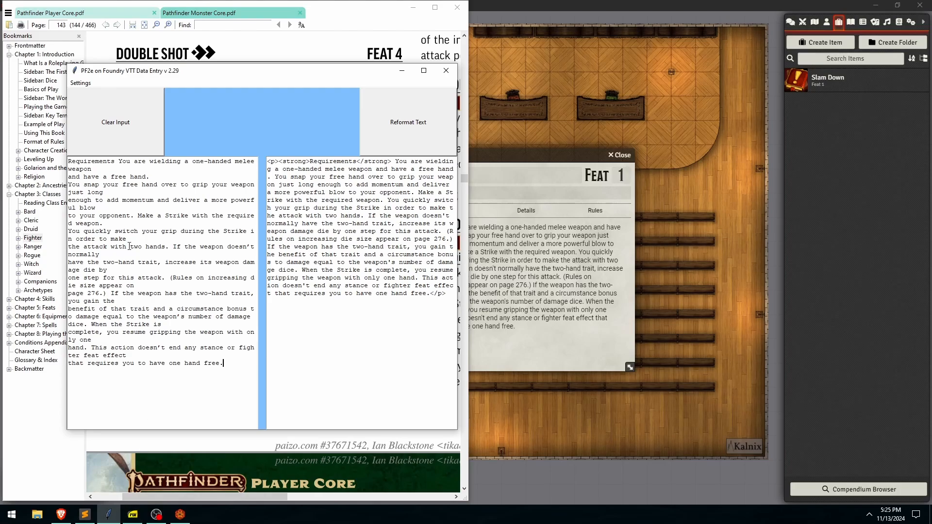
left_click(158, 178)
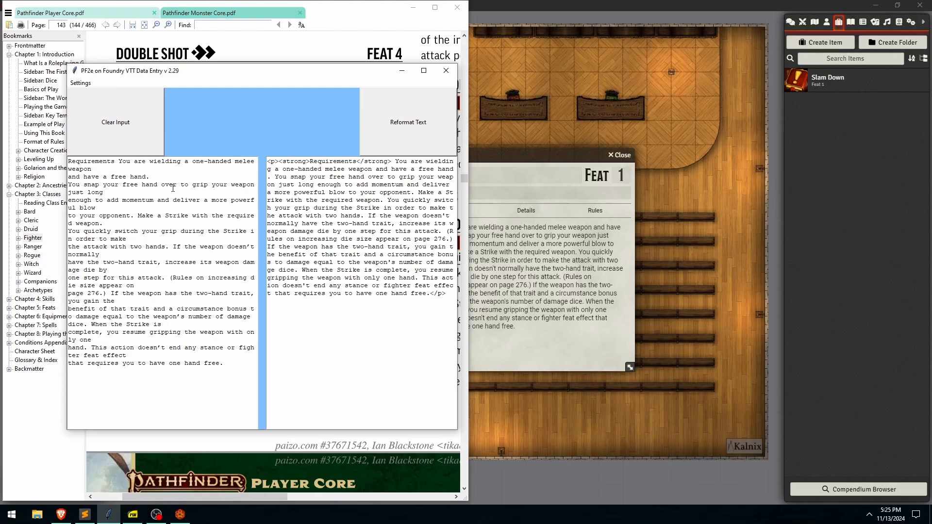
type("</p><hr><p>")
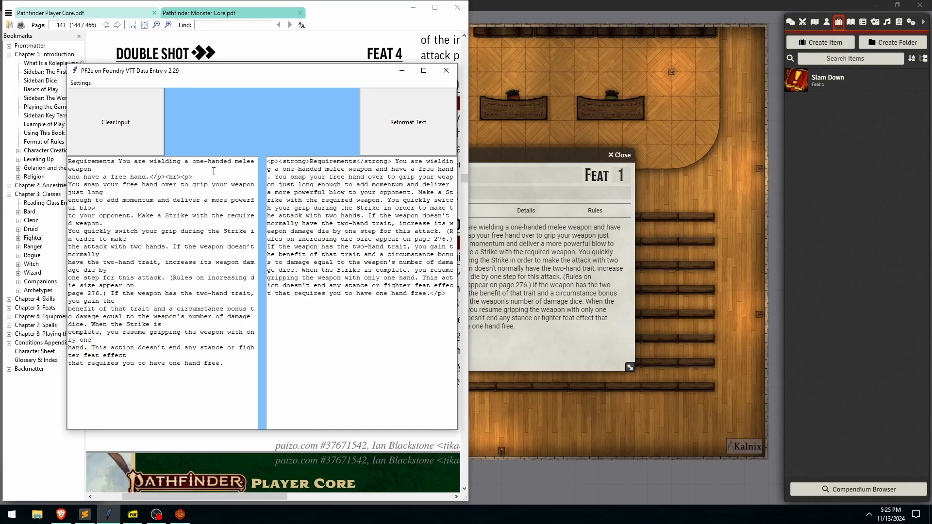
left_click(426, 124)
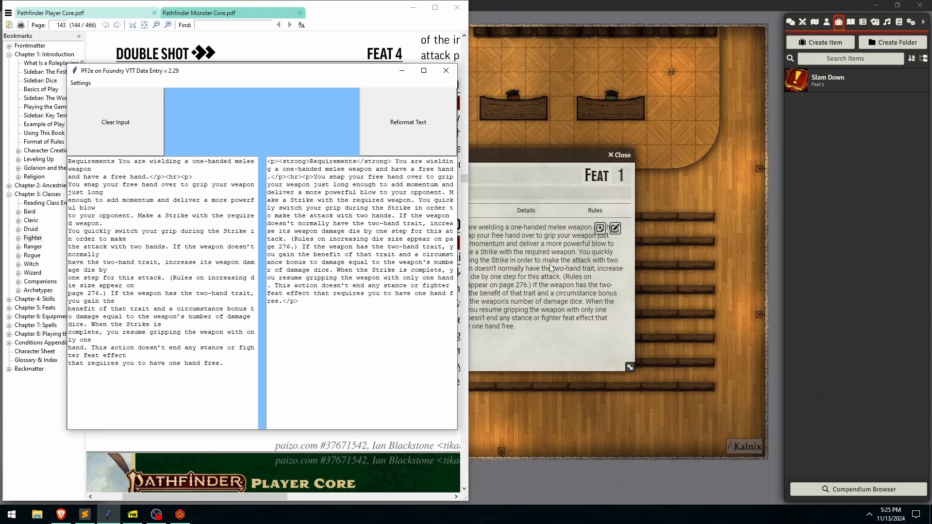
Replace the feat's description source in Foundry with the reformatted text containing the horizontal rule, and save.
left_click(611, 234)
left_click(610, 232)
key("ctrl+a")
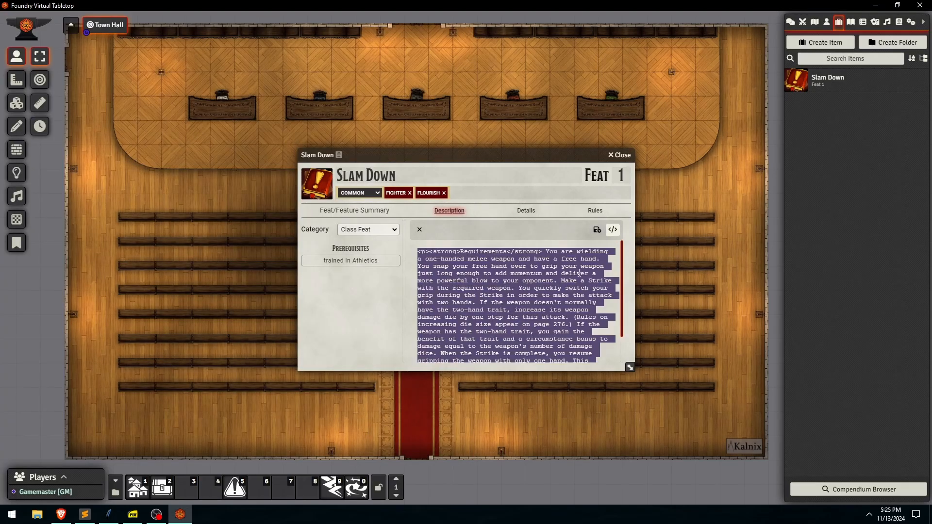
type("</p><hr><p>You snap your free hand over to grip your weapon just long enough to add momentum and deliver a more powerful blow to your opponent. Make a Strike with the required weapon. You quickly switch your grip during the Strike in order to make the attack with two hands. If the weapon doesn't normally have the two-hand trait, increase its weapon damage die by one step for this attack. (Rules on increasing die size appear on page 276.) If the weapon has the two-hand trait, you gain the benefit of that trait and a circumstance bonus to damage equal to the weapon's number of damage dice. When the Strike is complete, you resume gripping the weapon with only one hand. This action doesn't end any stance or fighter feat effect that requires you to have one hand free.</p>")
left_click(613, 232)
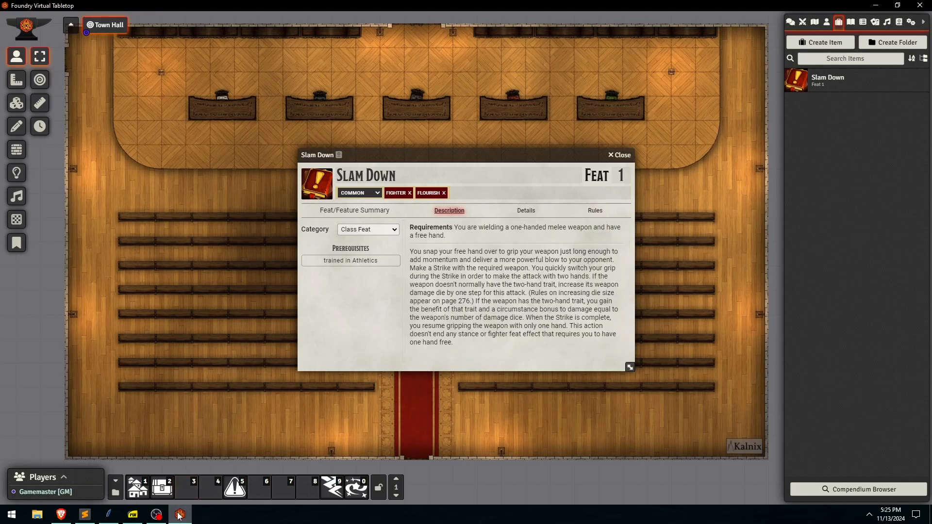
Highlight the inserted "</p><hr><p>" tags in the data entry tool for comparison with the feat's description in Foundry.
left_click(108, 515)
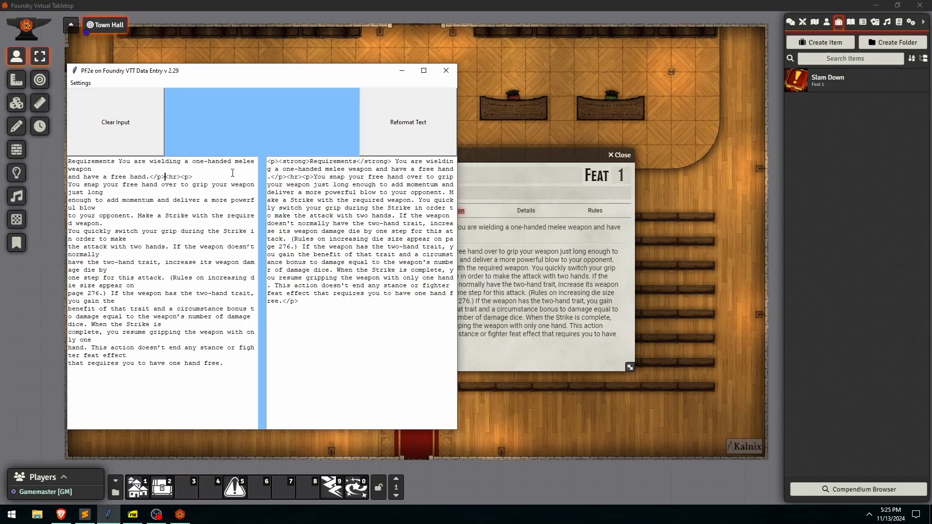
left_click_drag(195, 174, 150, 180)
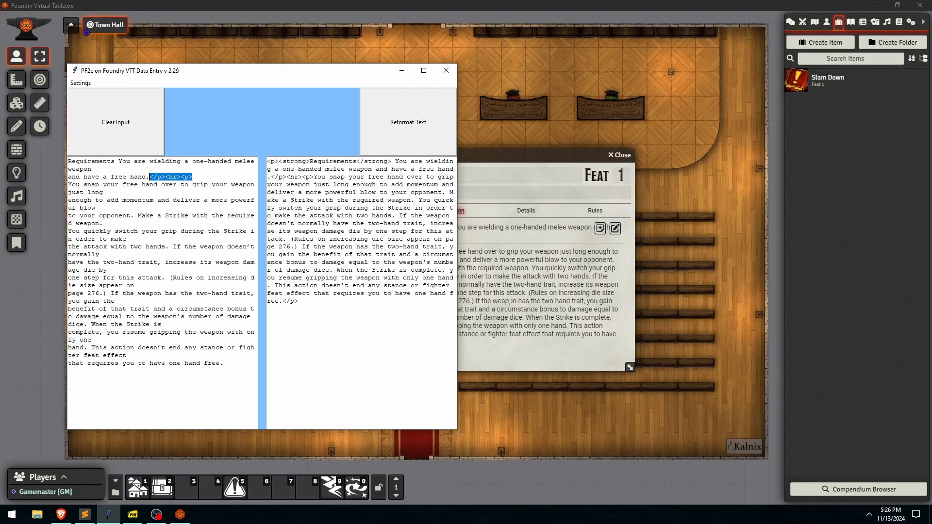
left_click(502, 309)
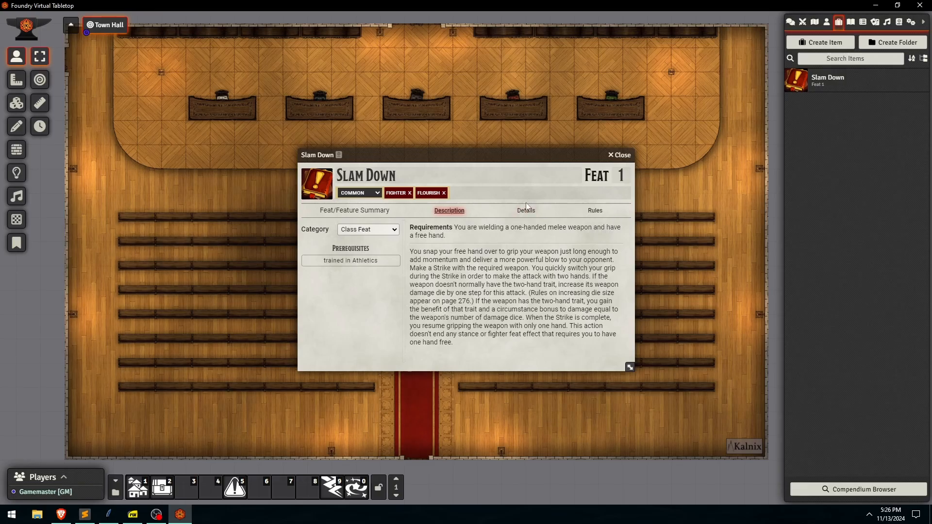
Examine the paragraph break after "two sizes larger than you." in the PDF's Powerful Shove feat, and return to Foundry.
left_click(133, 514)
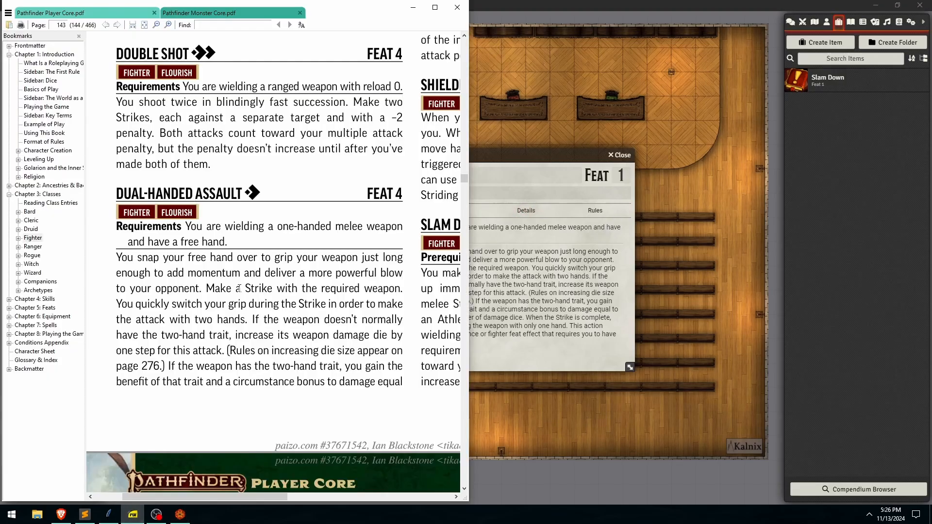
scroll(238, 288, "down", 3)
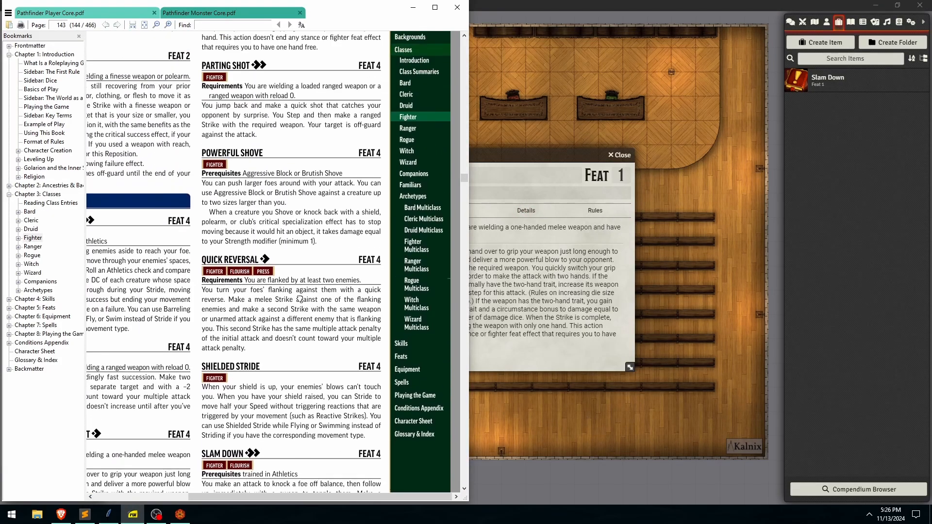
scroll(299, 299, "up", 1)
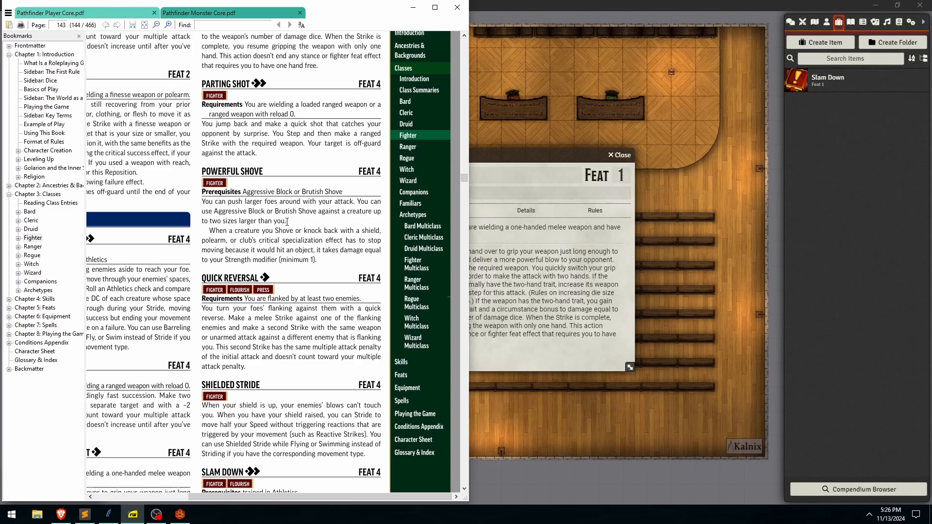
left_click_drag(286, 222, 302, 226)
left_click(293, 223)
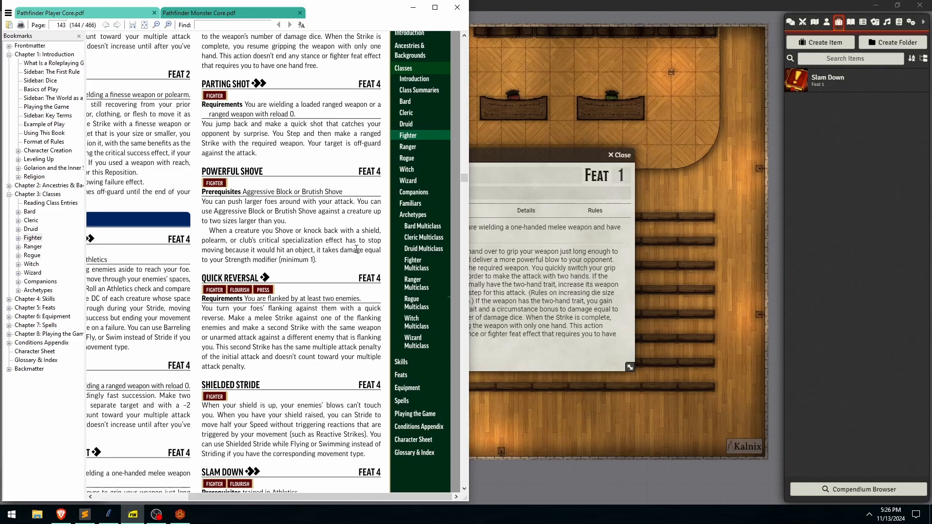
left_click(496, 316)
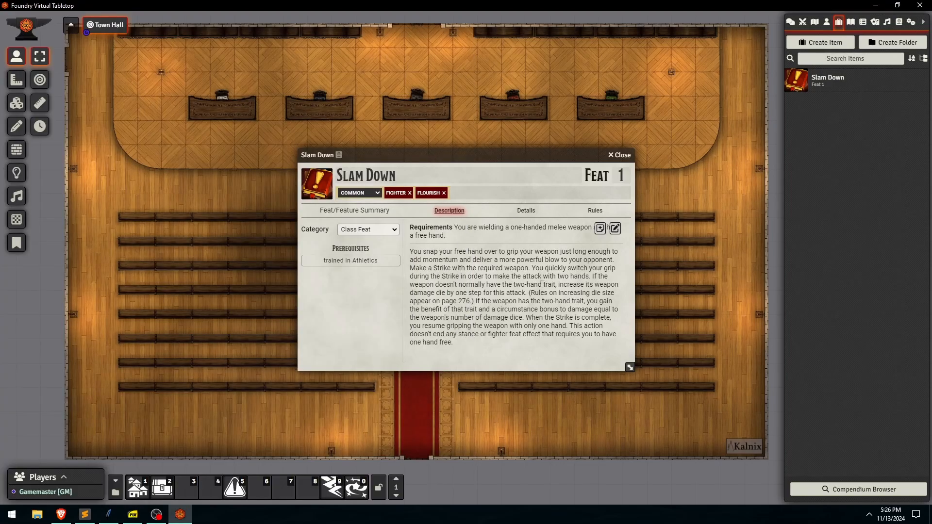
Copy the Sleek Reposition feat's text, from Requirements through Failure, from the Player Core PDF into the data entry tool and reformat it.
left_click(127, 518)
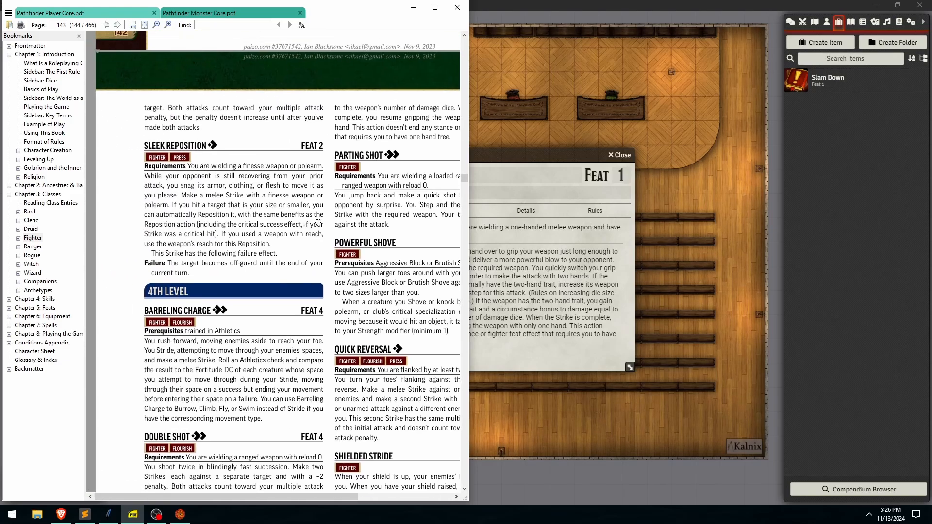
scroll(172, 150, "left", 3)
scroll(172, 151, "up", 2)
left_click_drag(145, 166, 188, 291)
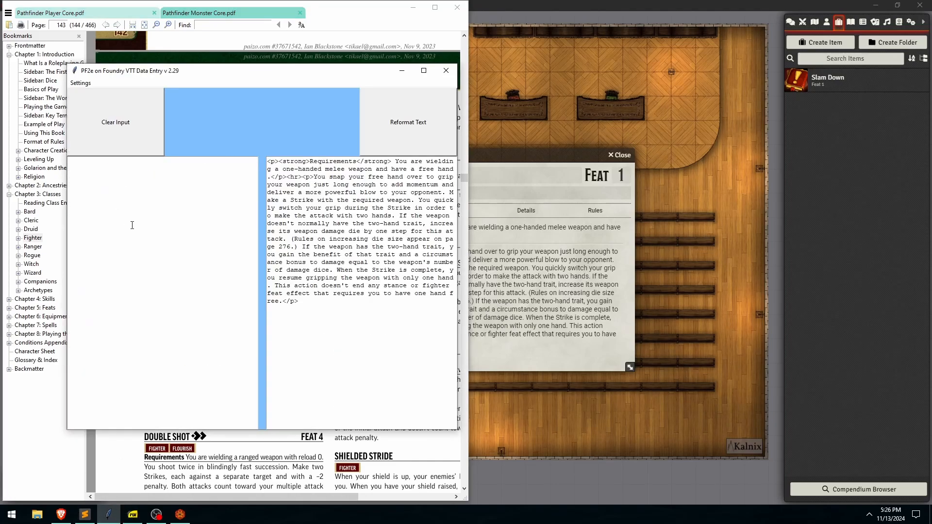
key("ctrl+v")
left_click(406, 128)
Replace the Slam Down feat's description source in Foundry with the reformatted Sleek Reposition text and return to the rich text view.
left_click(493, 206)
left_click(619, 230)
left_click(610, 229)
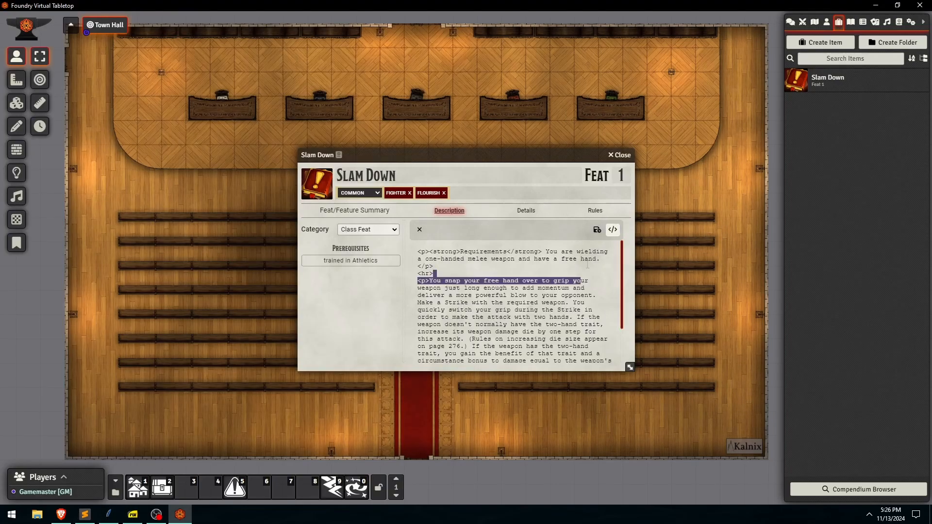
key("ctrl+a")
key("ctrl+v")
left_click(611, 230)
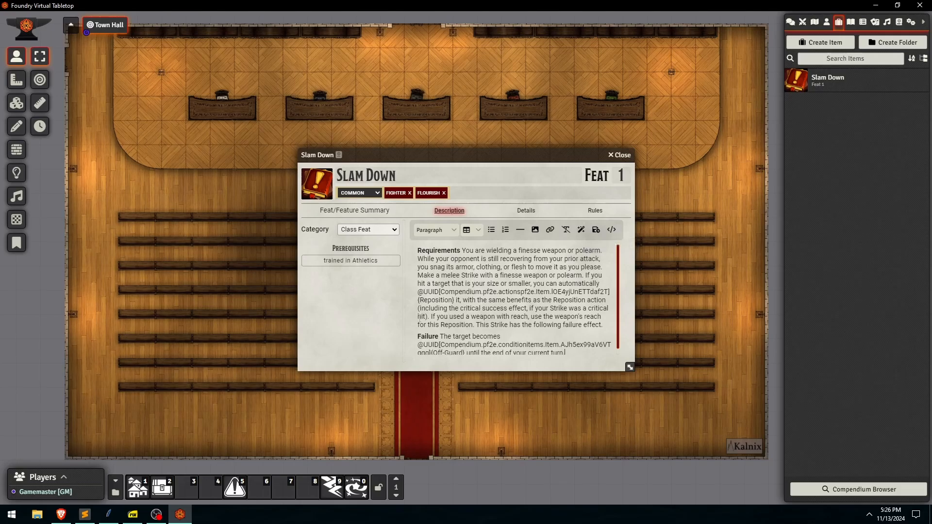
Insert a paragraph break before "This Strike has the following failure effect." in the feat description.
scroll(485, 315, "down", 2)
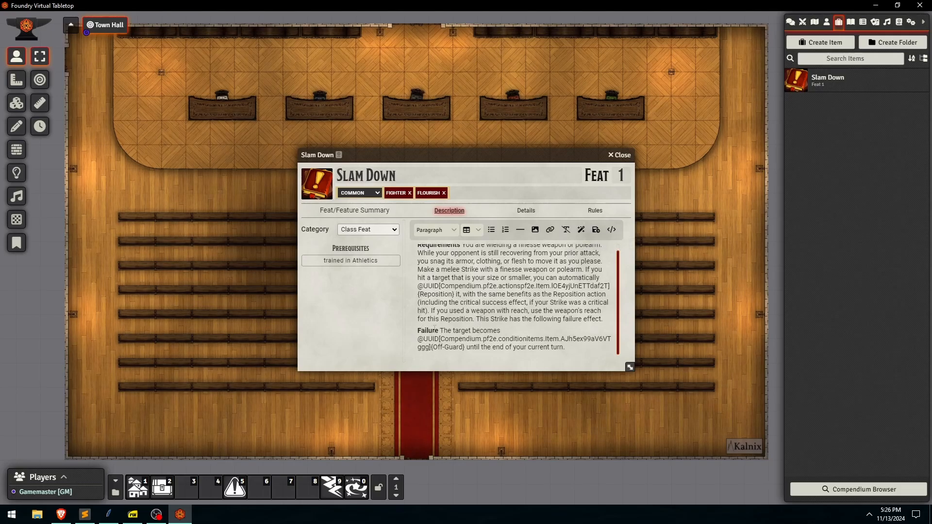
left_click(477, 319)
key("Return")
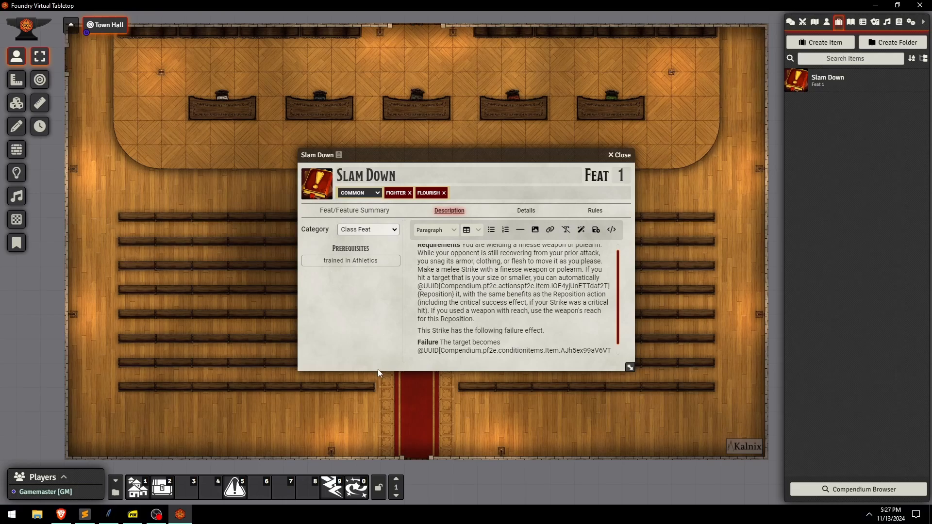
Check the Requirements line in the PDF, separate it from the description in Foundry with a paragraph break and horizontal rule, and save.
left_click(133, 514)
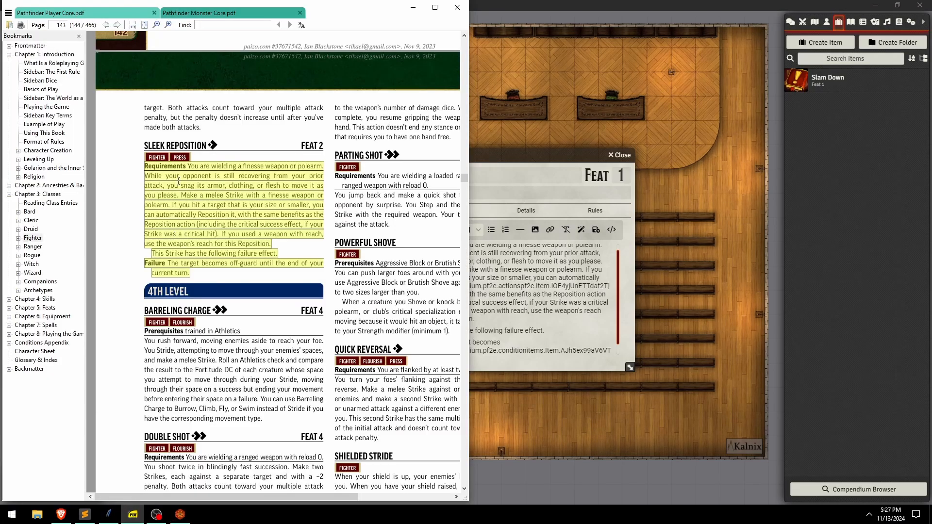
left_click(575, 323)
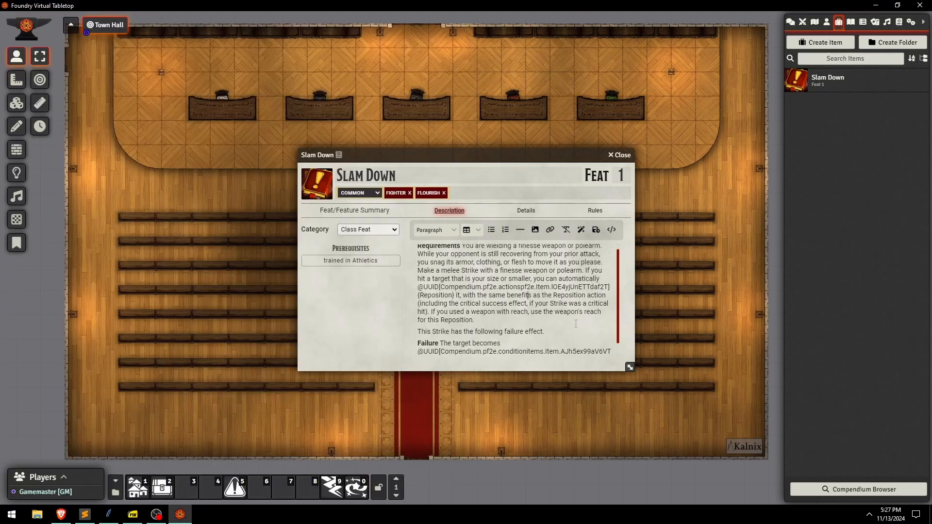
scroll(575, 324, "up", 1)
left_click(606, 251)
key("Return")
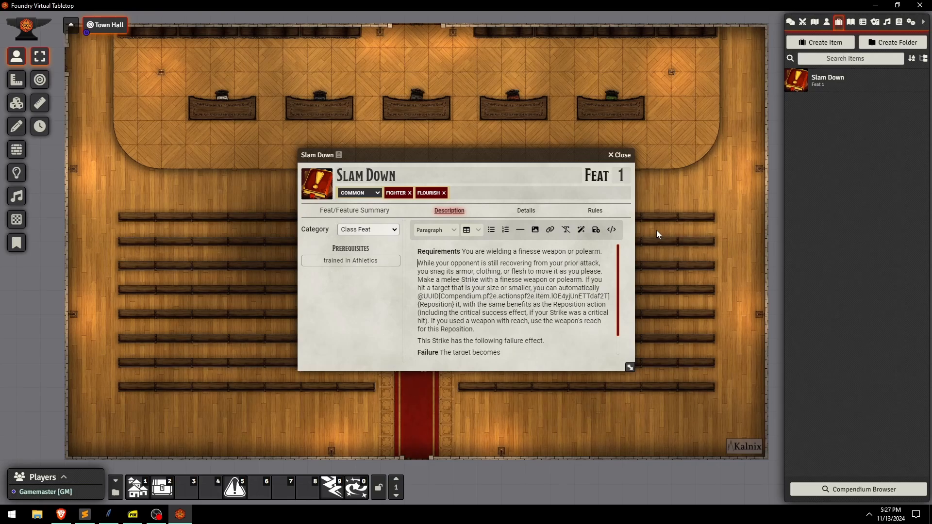
left_click(520, 230)
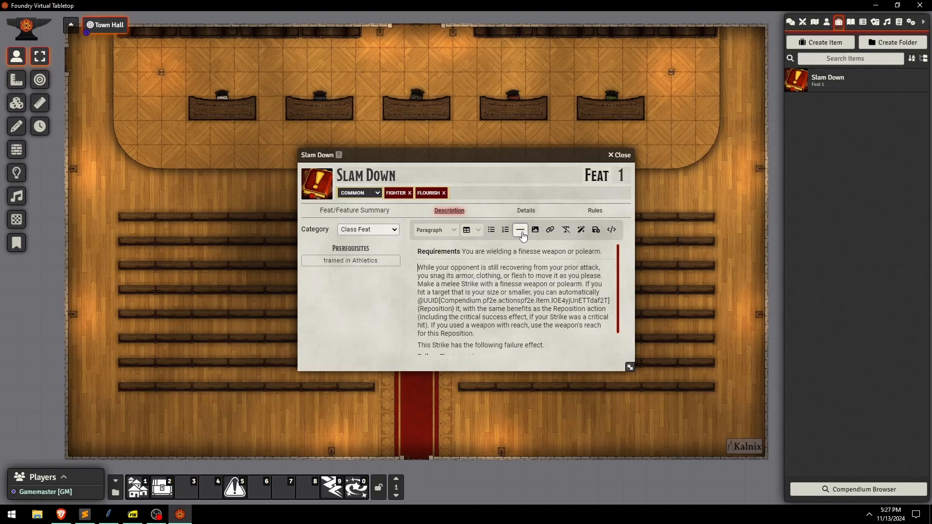
left_click(596, 230)
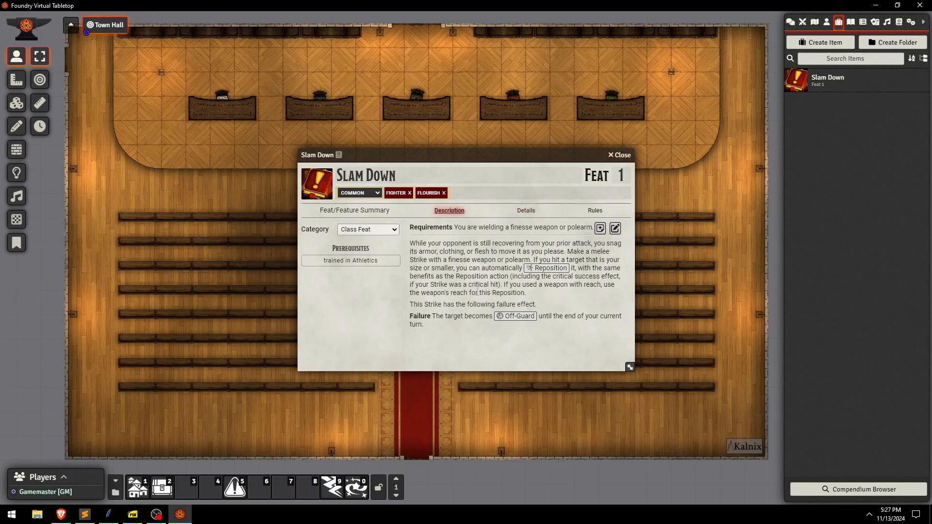
In the data entry tool's input, insert "</p><p>" after "for this Reposition." and "</p><hr><p>" after "or polearm.", and reformat the text.
left_click(108, 514)
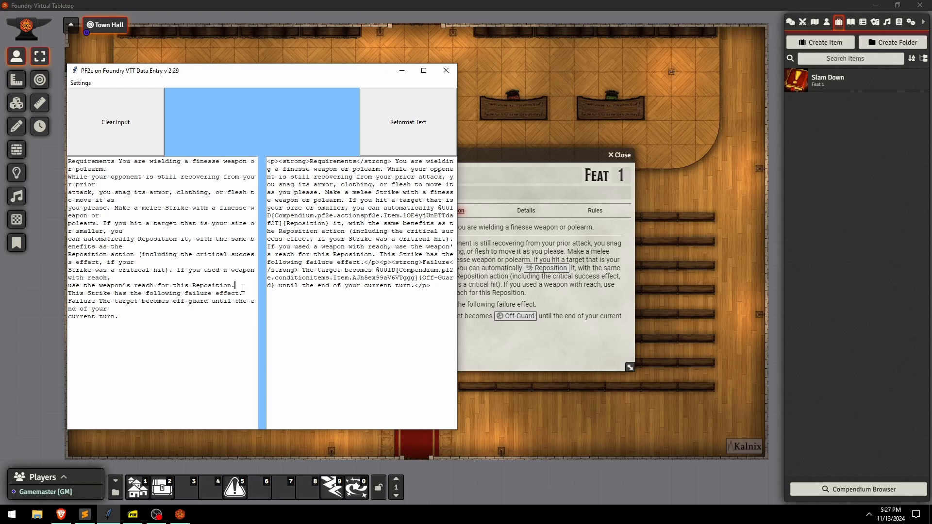
type("</p><p>")
left_click(106, 168)
type("</p><hr><p>")
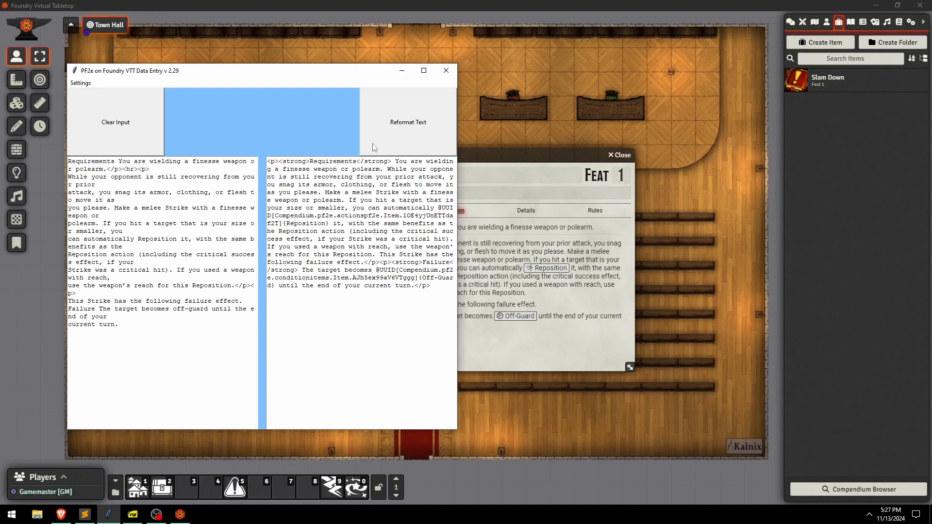
left_click(374, 147)
Replace the feat's description source in Foundry with the newly reformatted Sleek Reposition text and save it.
left_click(625, 238)
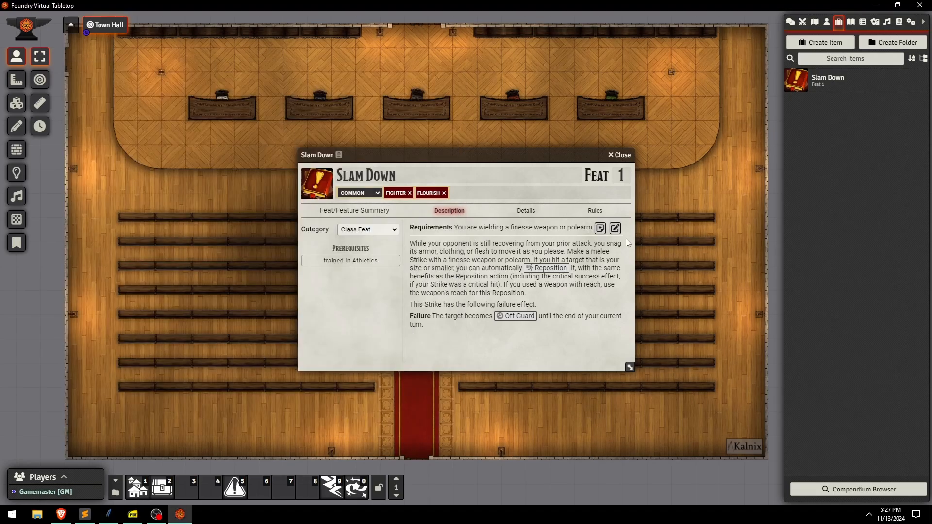
left_click(600, 228)
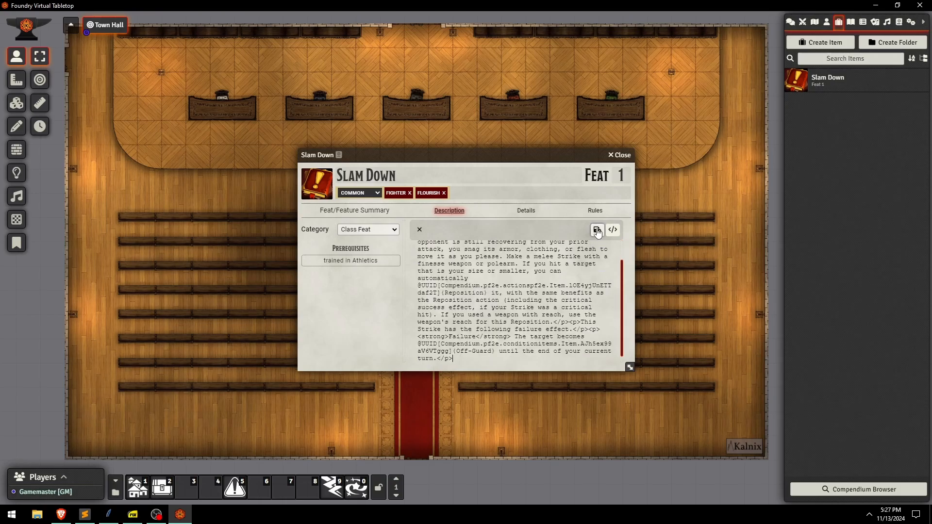
left_click(596, 231)
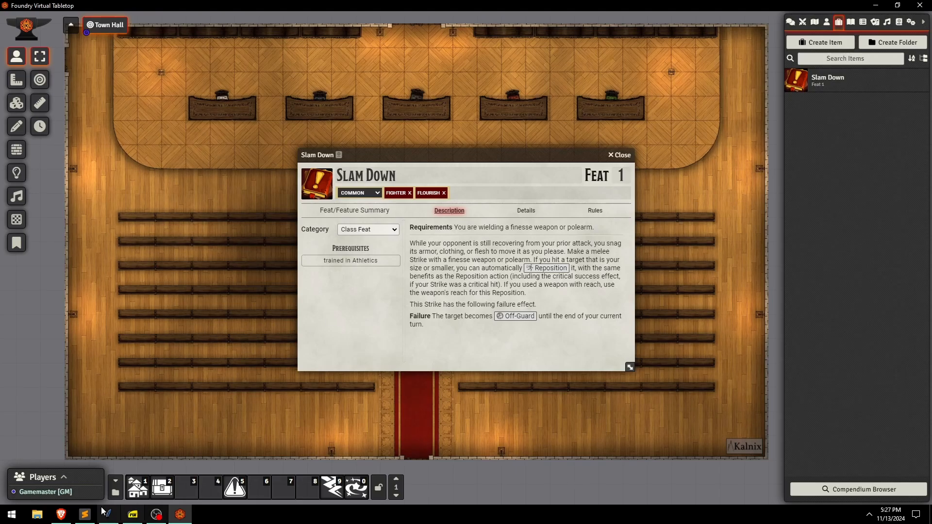
mouse_move(107, 519)
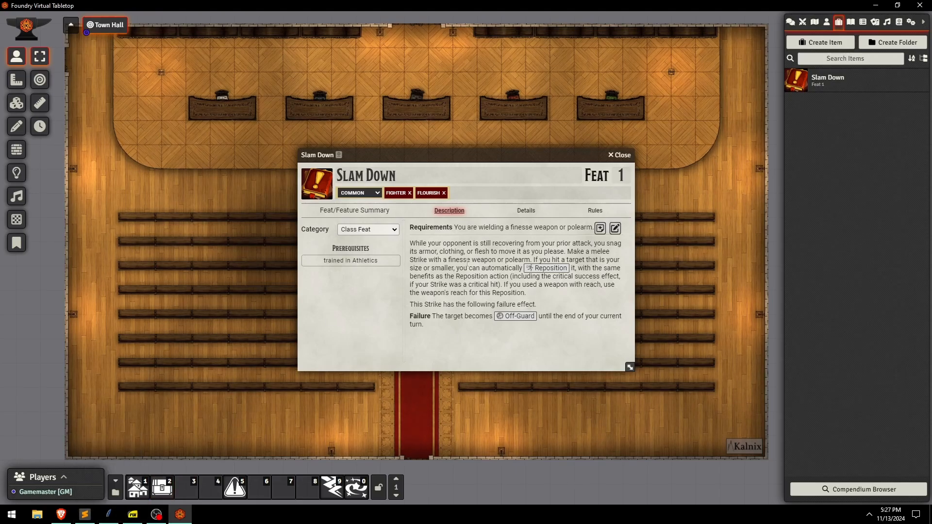
Close the Slam Down feat sheet and clear the data entry tool's input and output.
key("Escape")
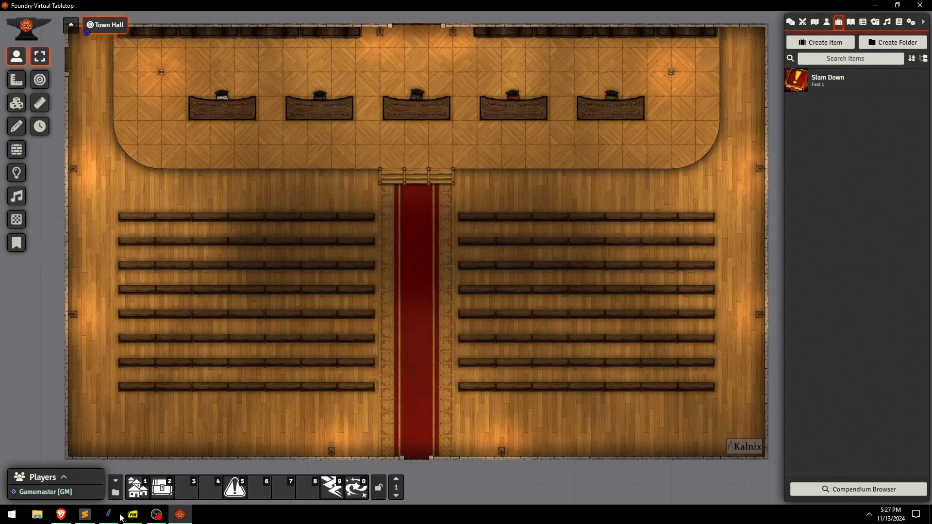
left_click(119, 517)
left_click(133, 131)
left_click(405, 152)
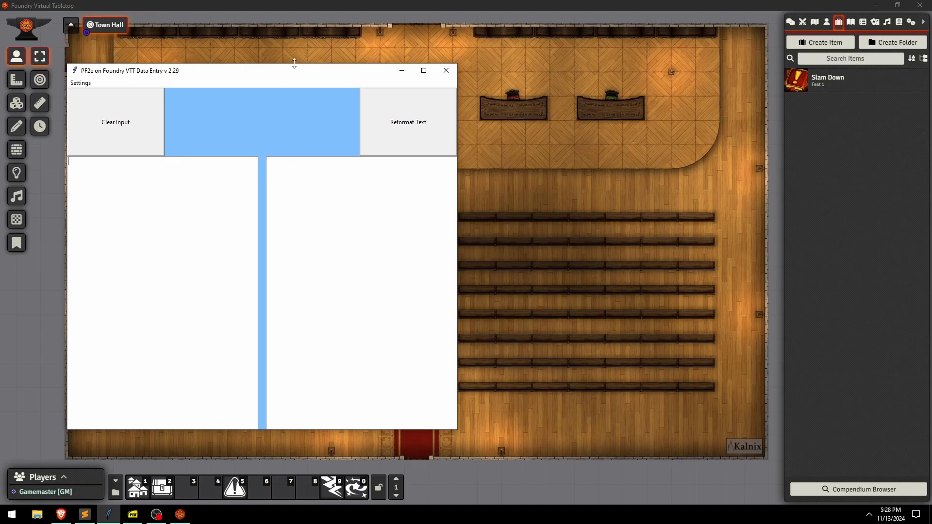
Examine the data entry tool's formatting settings, from clipboard output to third-party handling, without changing any.
left_click(202, 186)
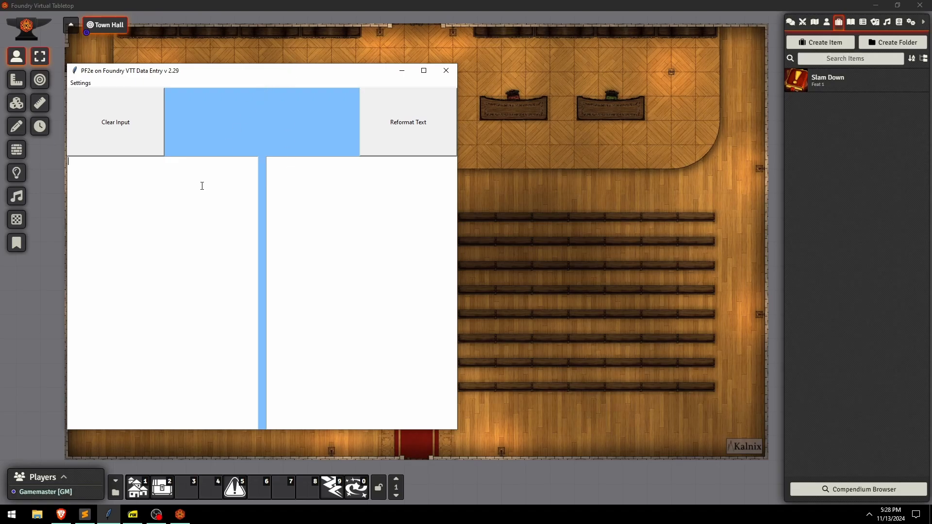
left_click(81, 83)
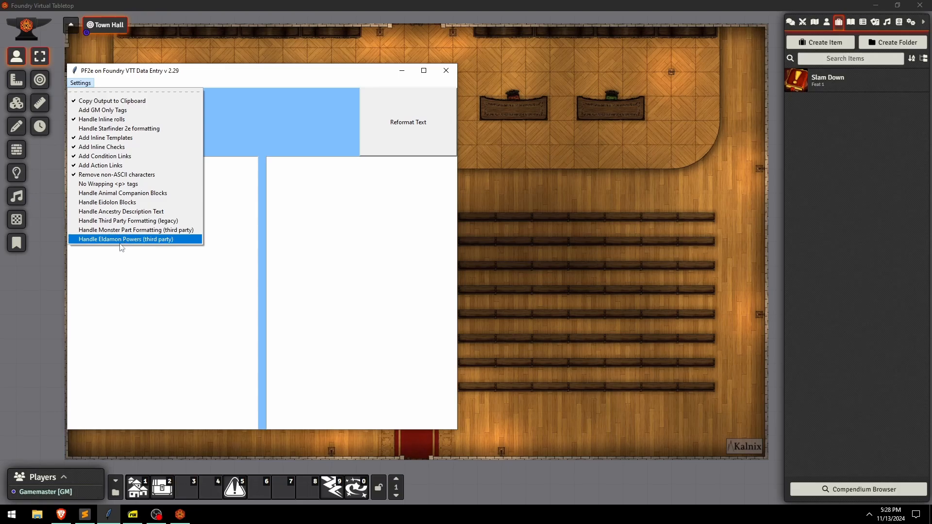
left_click(193, 274)
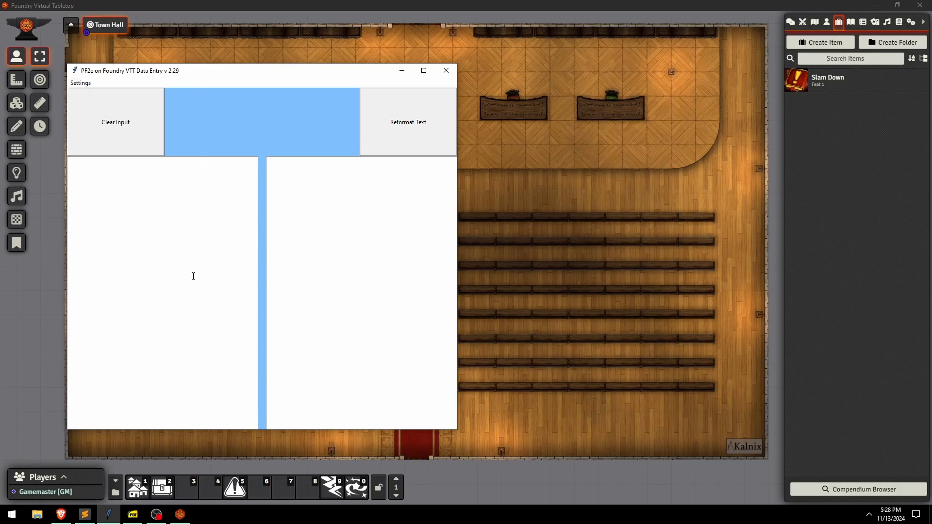
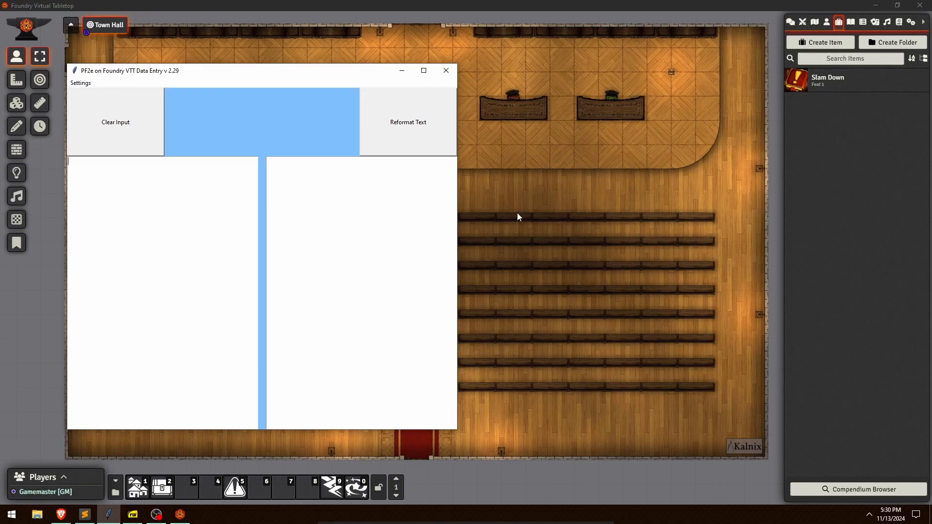
Return to Foundry and start a new actor with the type NPC.
left_click(558, 223)
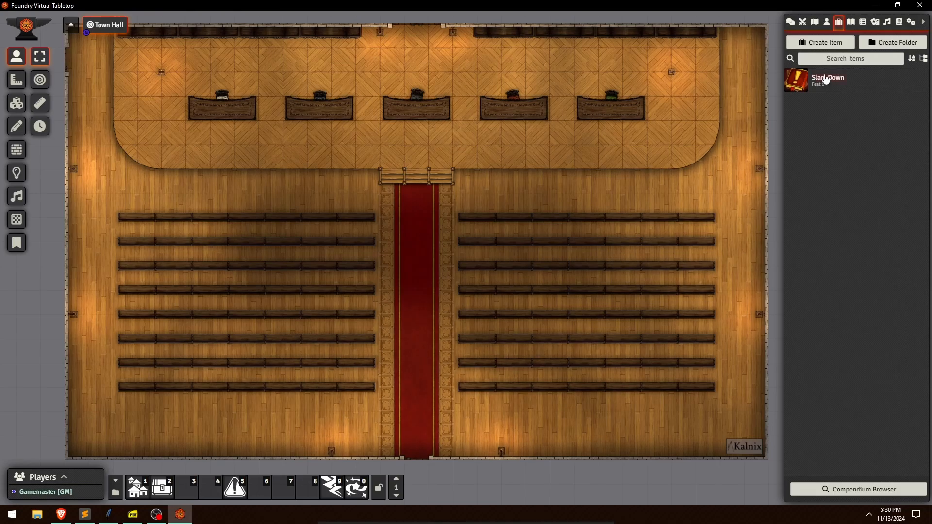
left_click(827, 23)
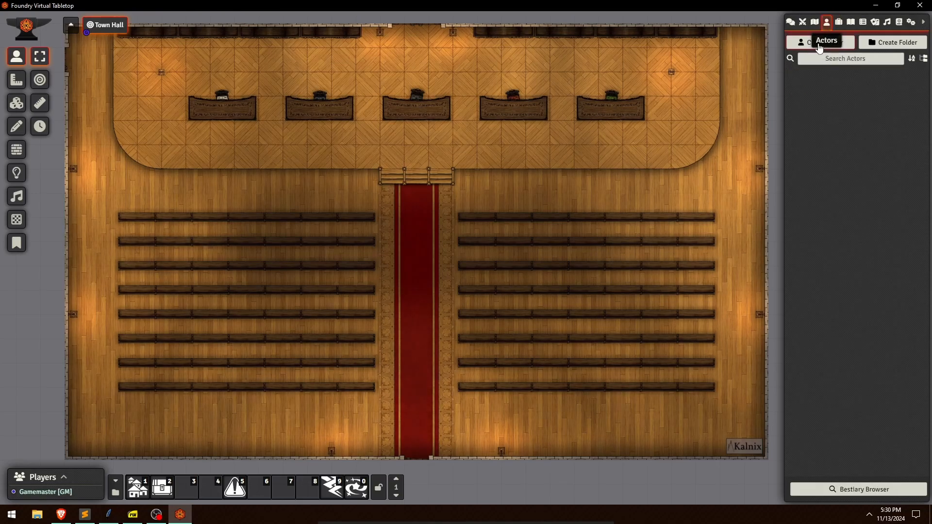
left_click(820, 43)
left_click(723, 78)
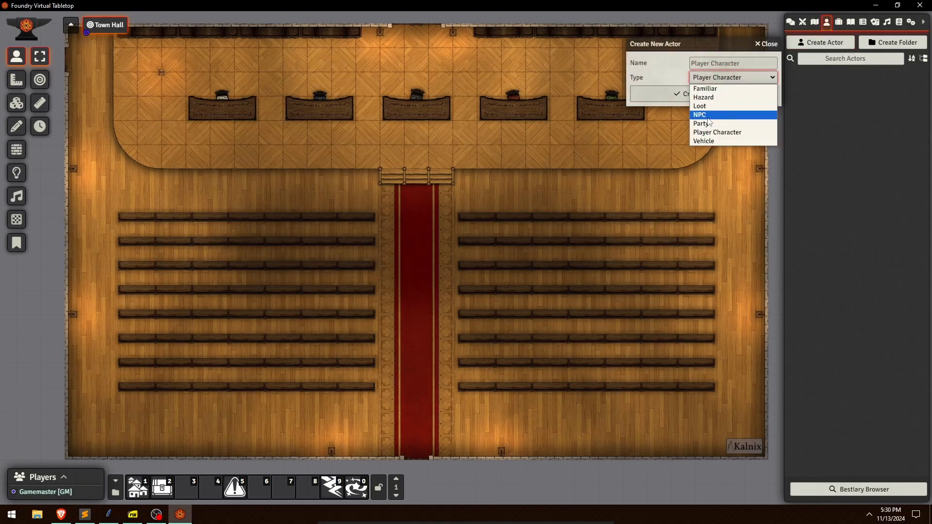
left_click(709, 117)
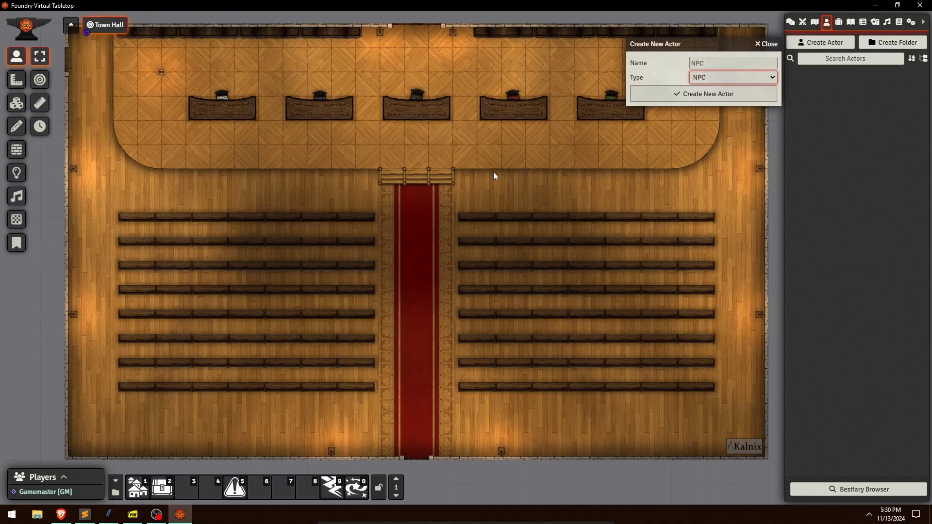
Look up the creature's name in the Pathfinder Monster Core PDF, name the new NPC "Iron Hag" in Foundry, and create it.
left_click(132, 514)
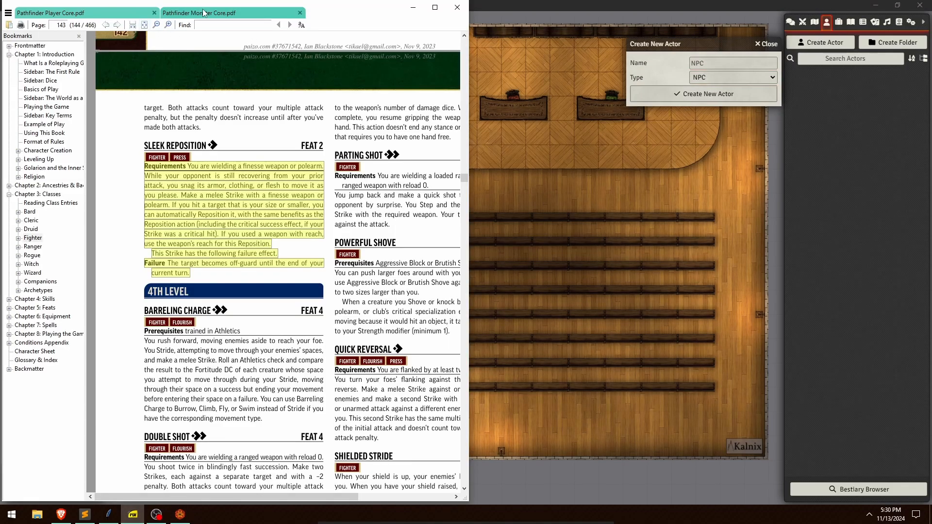
left_click(163, 13)
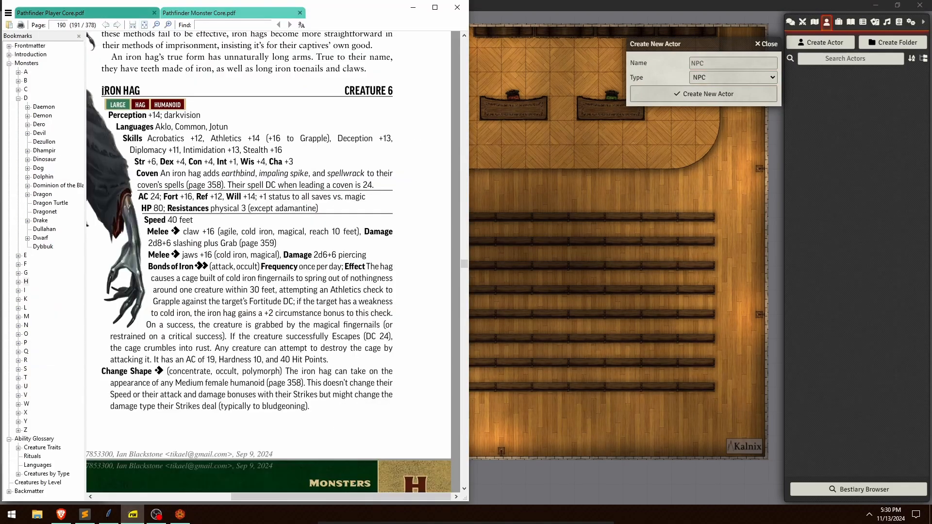
left_click_drag(102, 90, 148, 88)
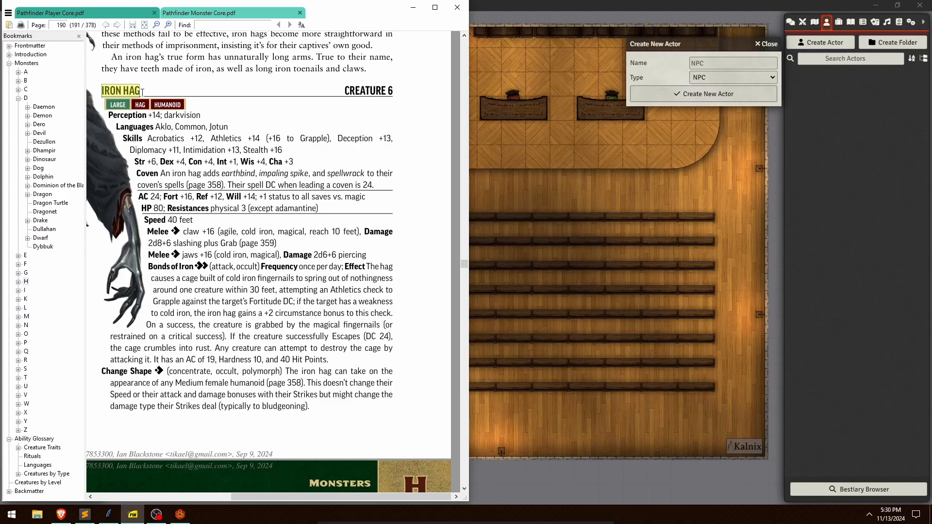
left_click(715, 62)
type("Iron Hag")
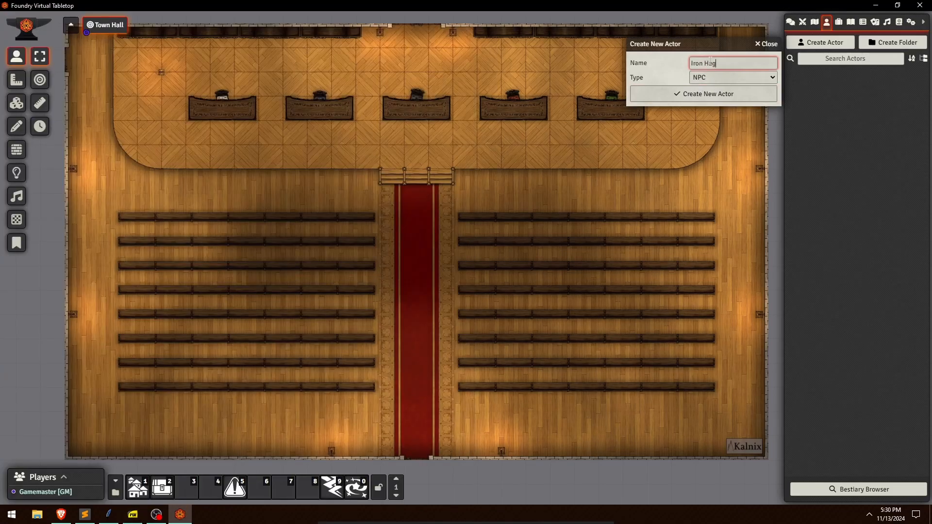
left_click(694, 97)
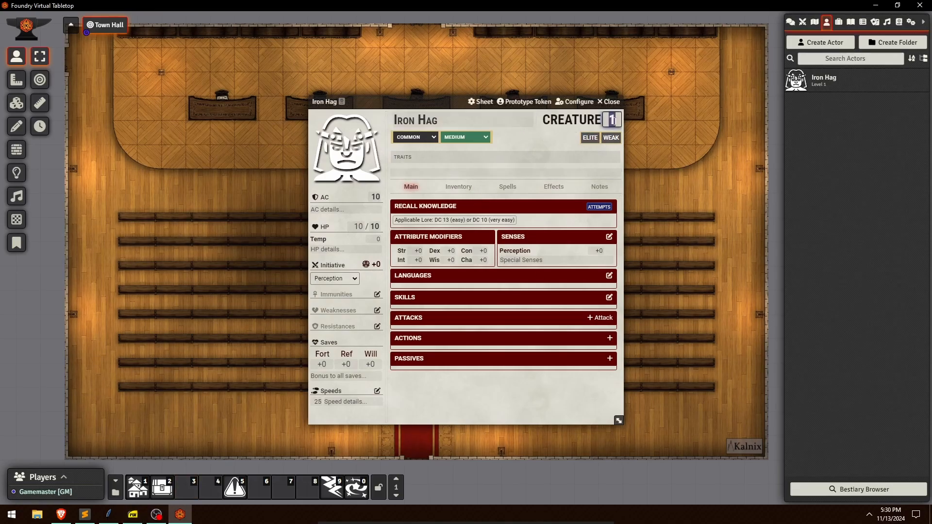
Set the Iron Hag's creature level to 6.
left_click(612, 119)
type("6")
key("Return")
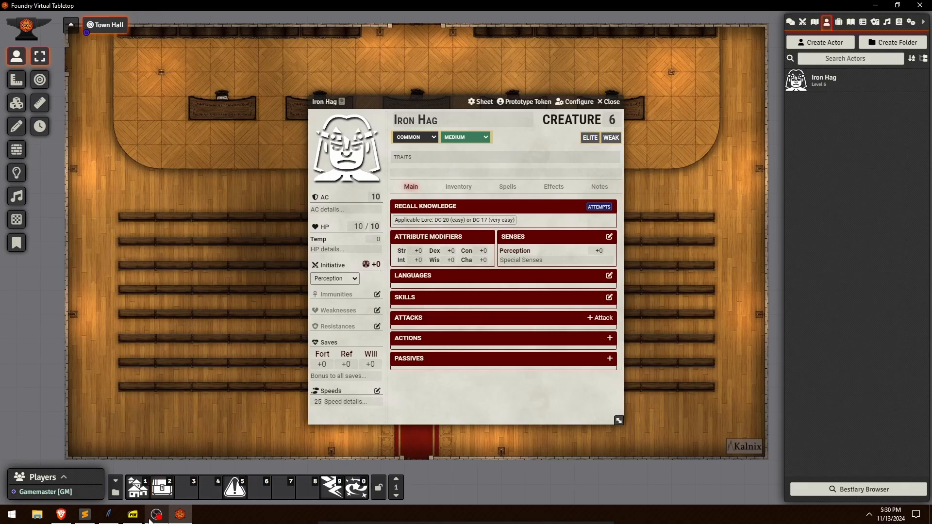
Set the Iron Hag's size to Large and add the Hag and Humanoid traits copied from the Monster Core PDF.
left_click(133, 514)
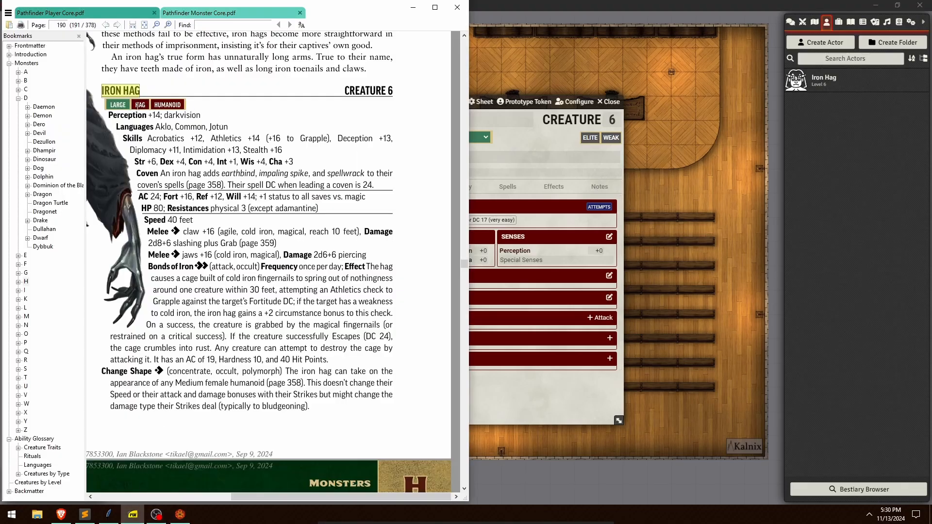
left_click_drag(140, 104, 182, 105)
key("ctrl+c")
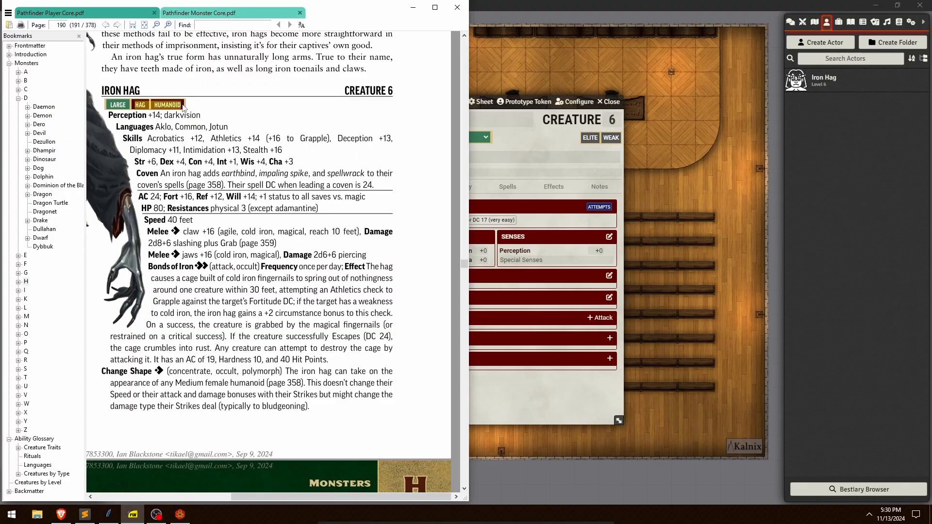
left_click(531, 141)
left_click(464, 139)
left_click(466, 168)
left_click(419, 158)
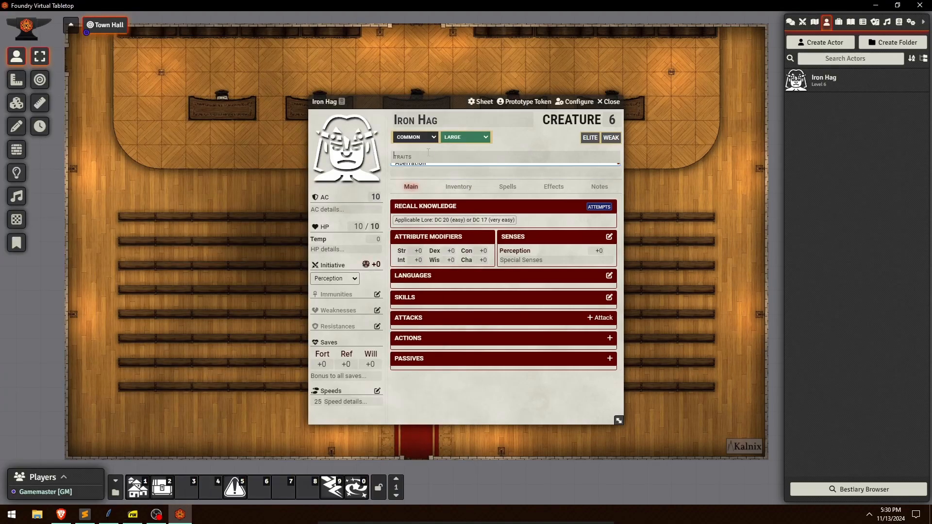
key("ctrl+v")
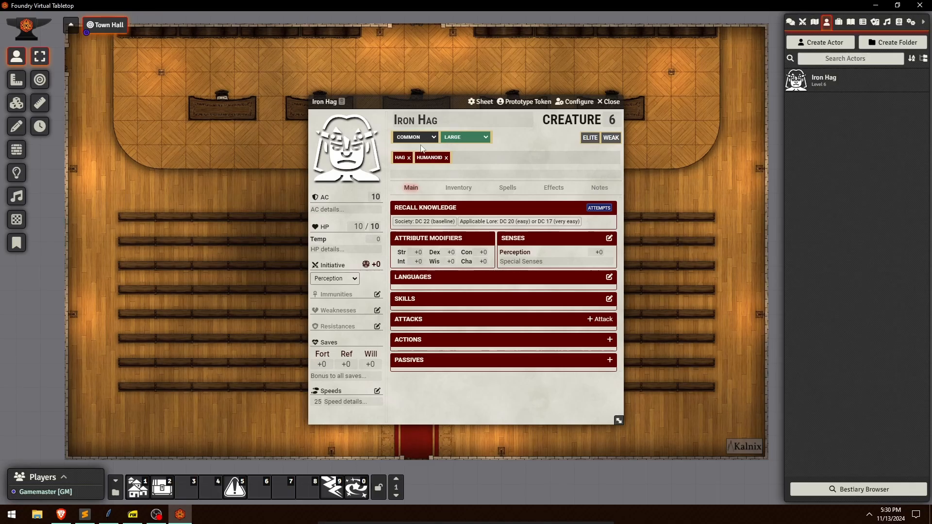
Copy the Iron Hag's statistics from Perception through Resistances in the PDF, and pop out Foundry's chat log beside the NPC sheet.
left_click(133, 514)
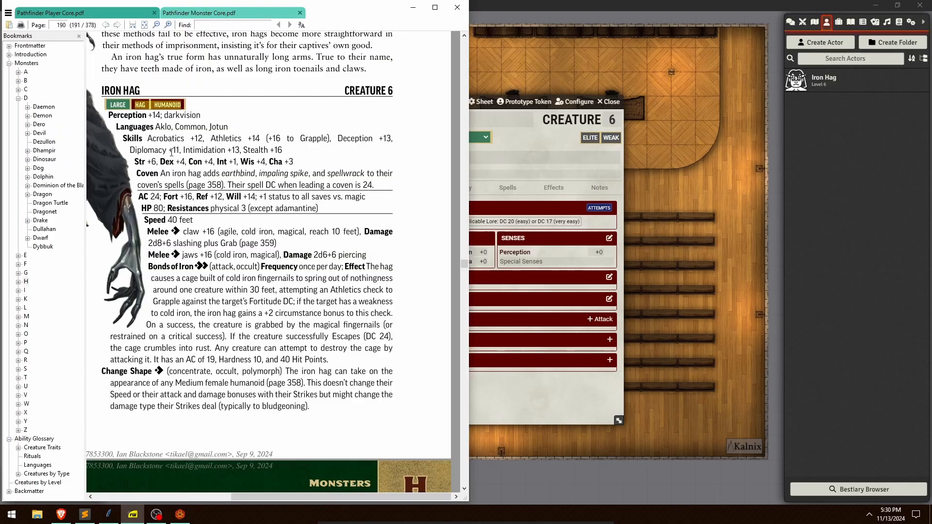
left_click_drag(109, 115, 322, 207)
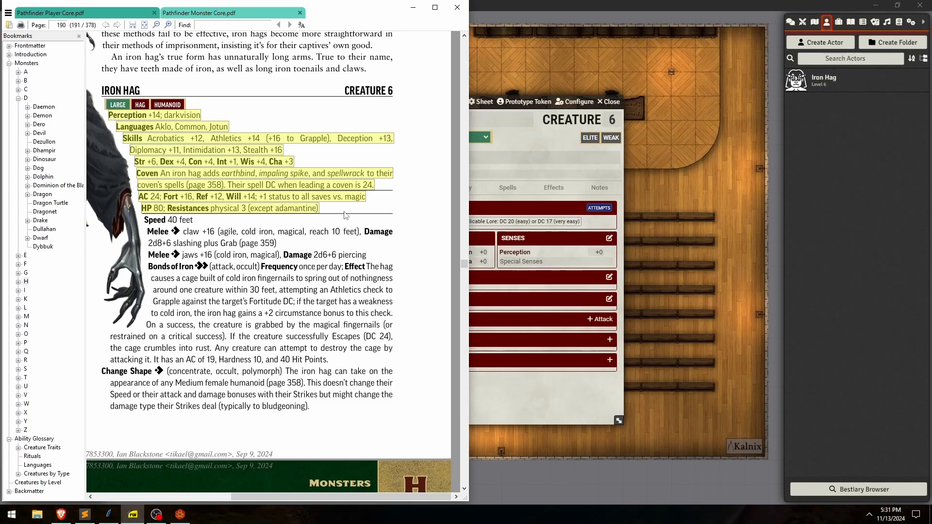
left_click(567, 143)
right_click(782, 24)
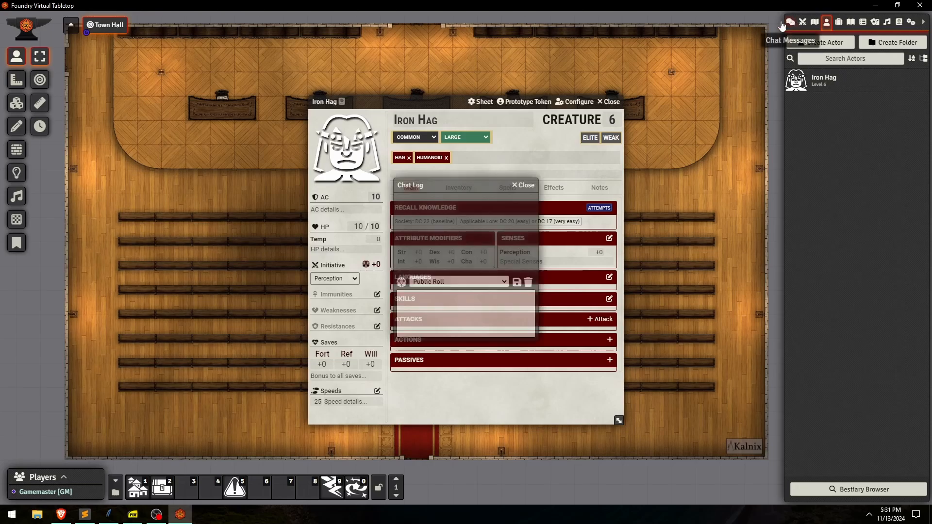
left_click_drag(455, 188, 129, 91)
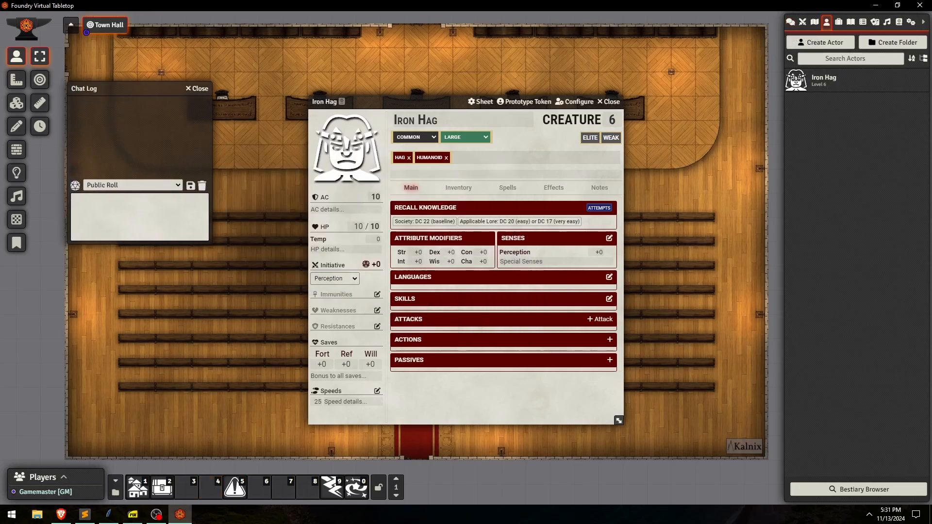
Run the stat import macro on the NPC with the copied interaction and defensive sections, letting it fill them in automatically.
left_click(331, 491)
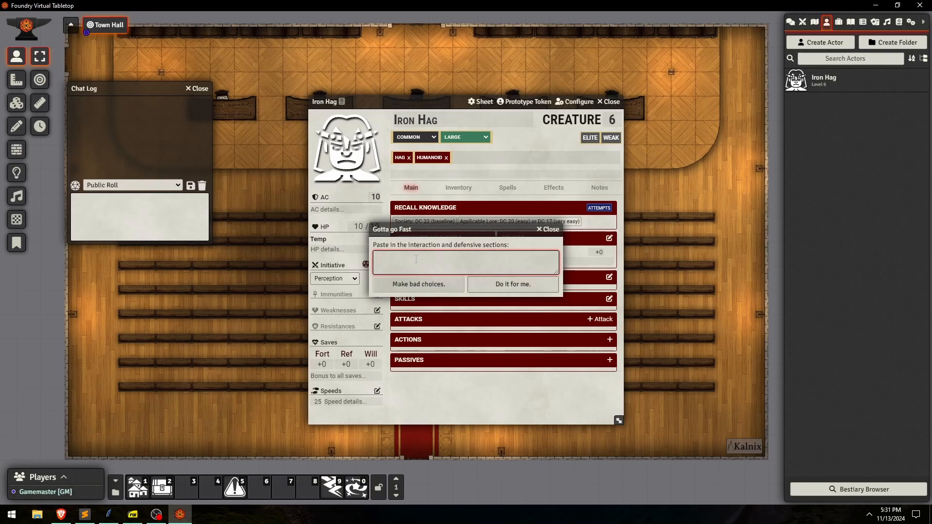
key("ctrl+v")
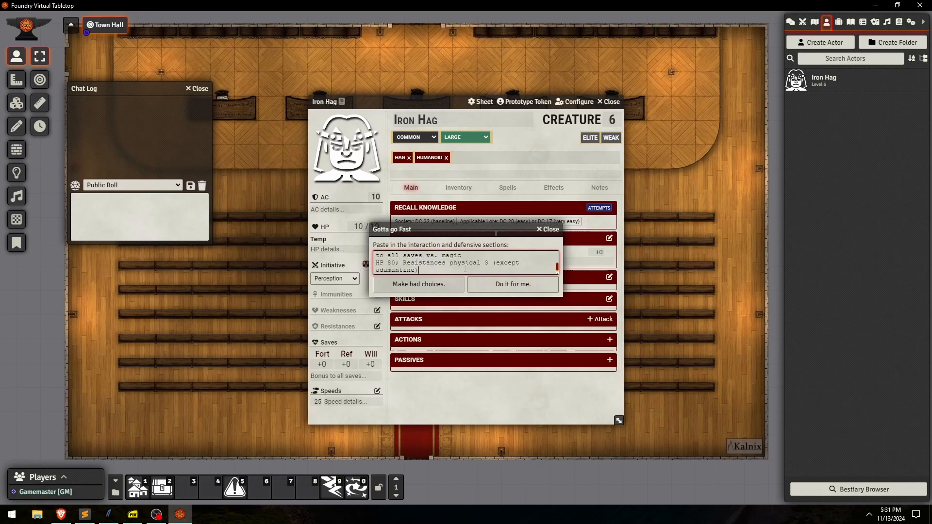
left_click(508, 288)
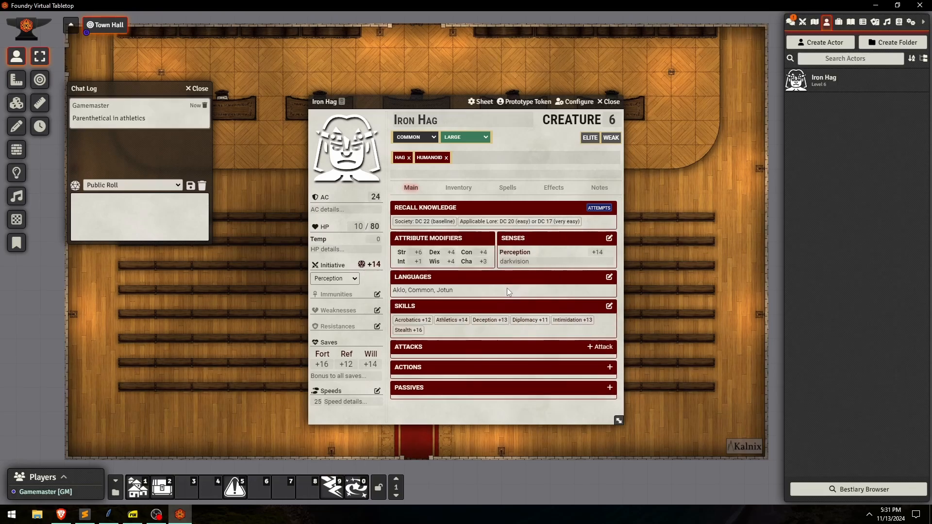
Compare the imported statistics with the Iron Hag's stat block in the PDF, especially the parenthetical Athletics bonus.
left_click(133, 514)
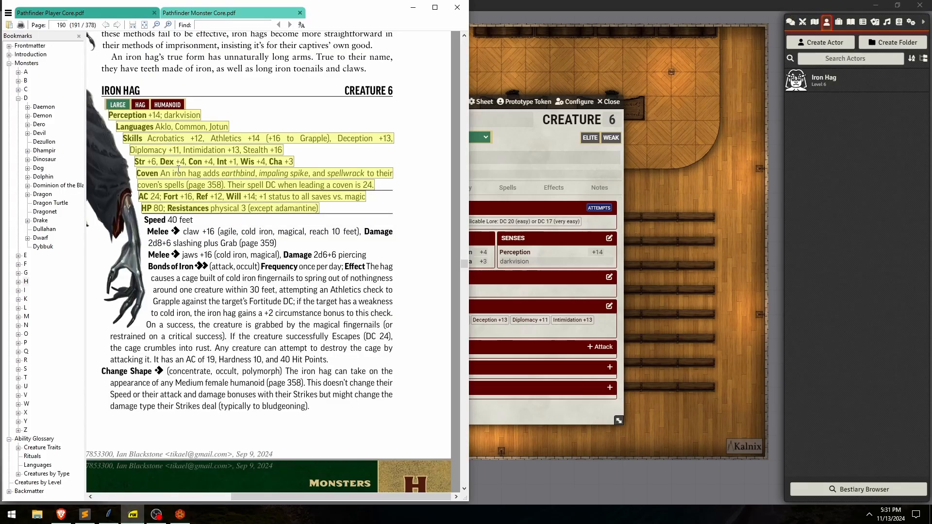
left_click(537, 139)
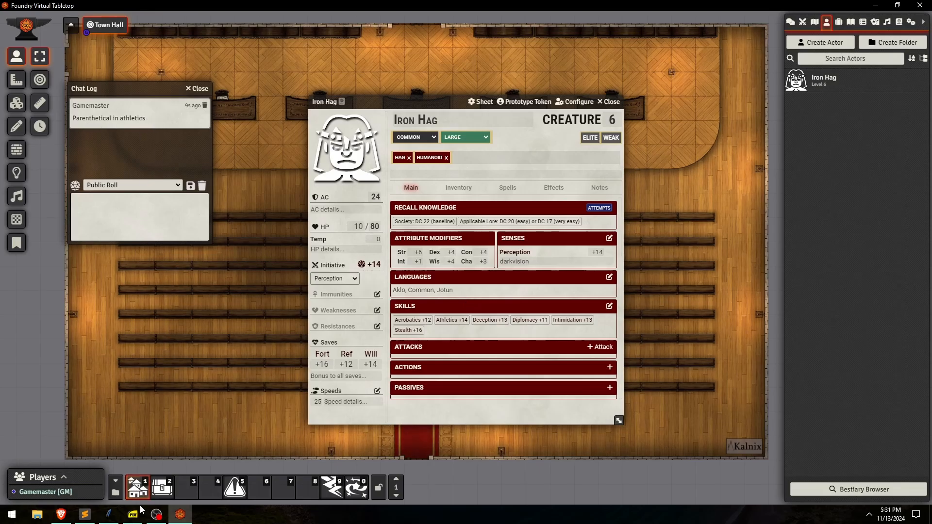
mouse_move(132, 514)
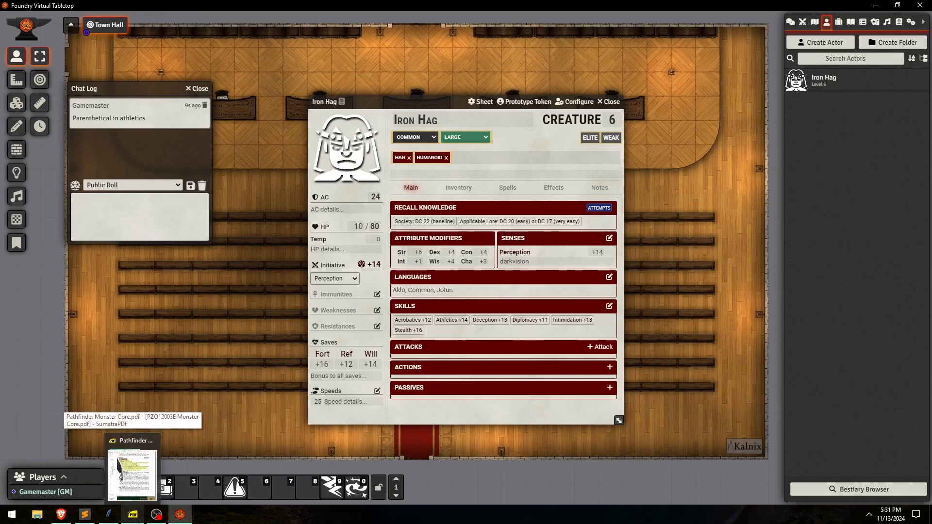
left_click(132, 473)
left_click(252, 217)
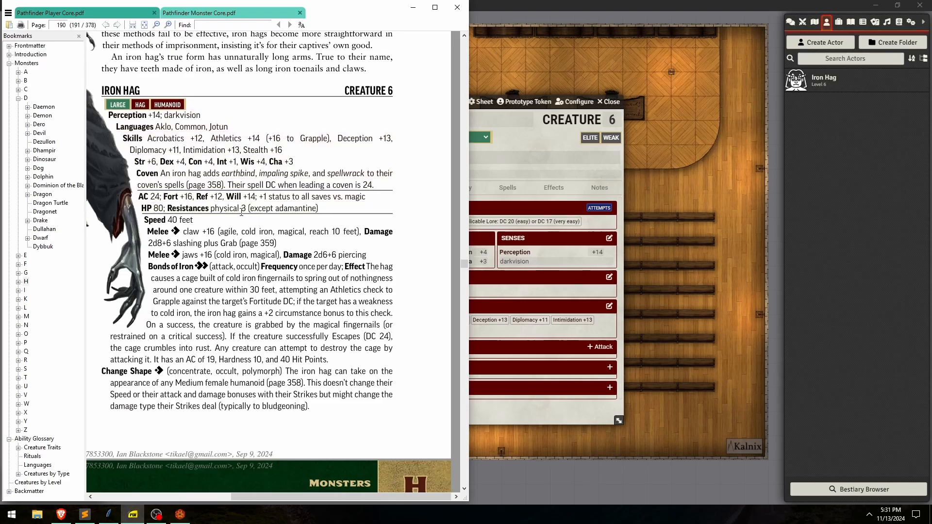
left_click_drag(267, 141, 289, 138)
left_click(326, 138)
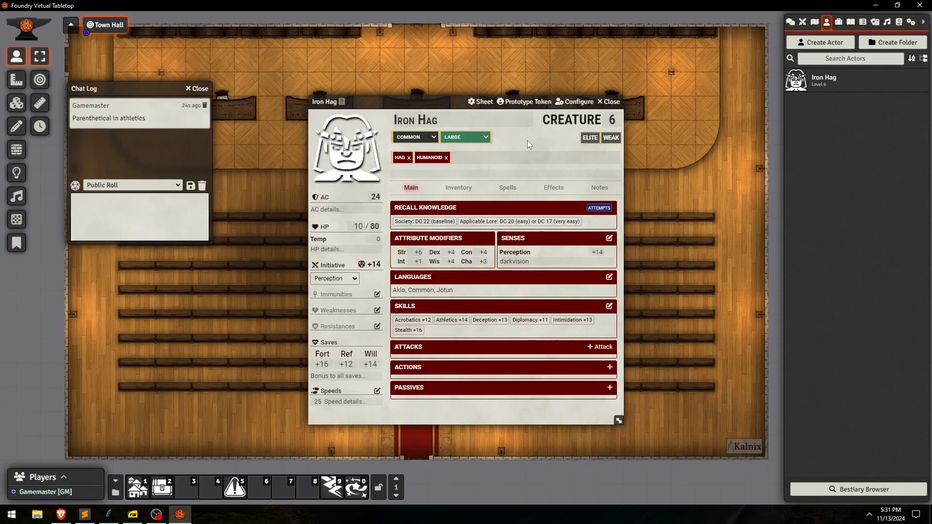
left_click(527, 141)
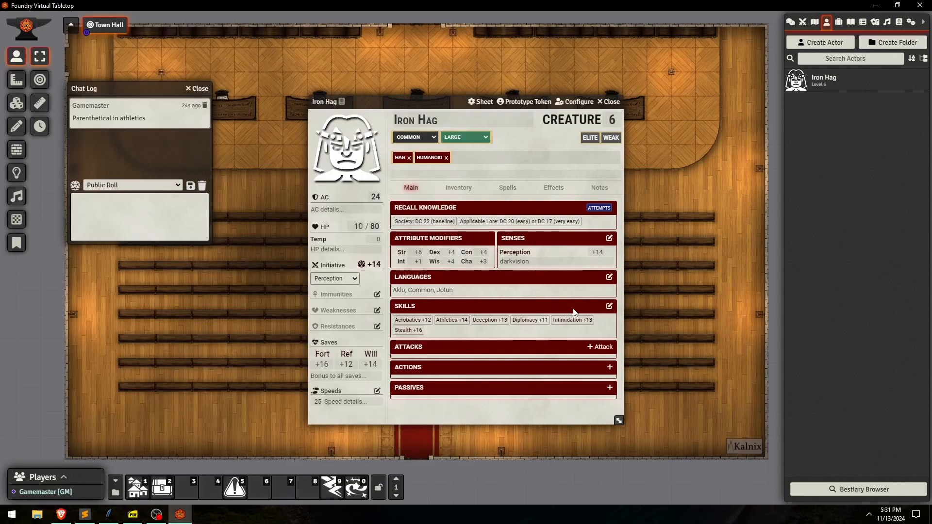
Give Athletics a special modifier "to Grapple" of 16 with the predicate ["action:grapple"], and roll that check as a test.
left_click(608, 306)
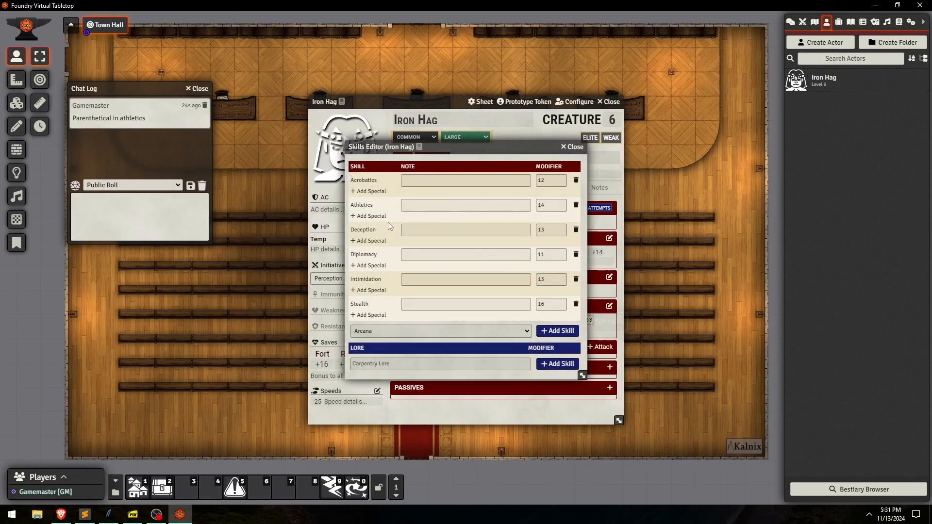
left_click(367, 216)
left_click(366, 232)
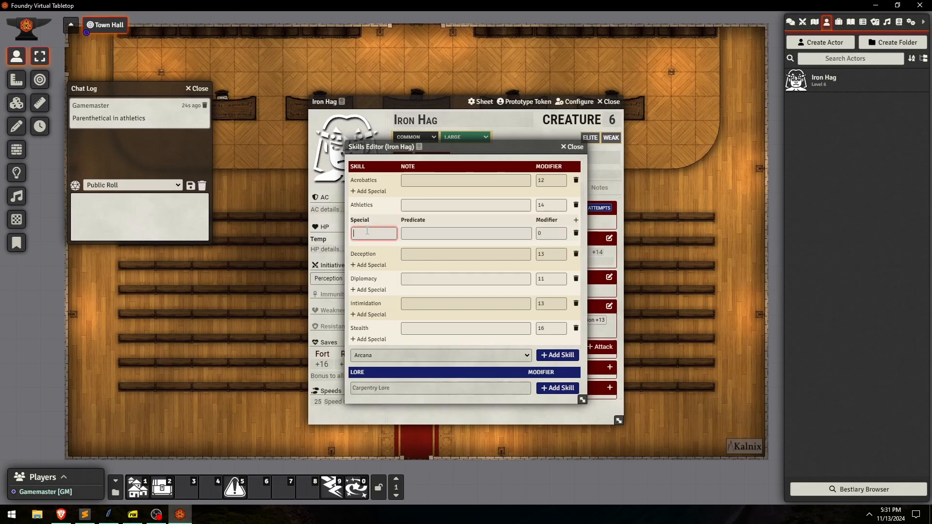
type("to Grapple")
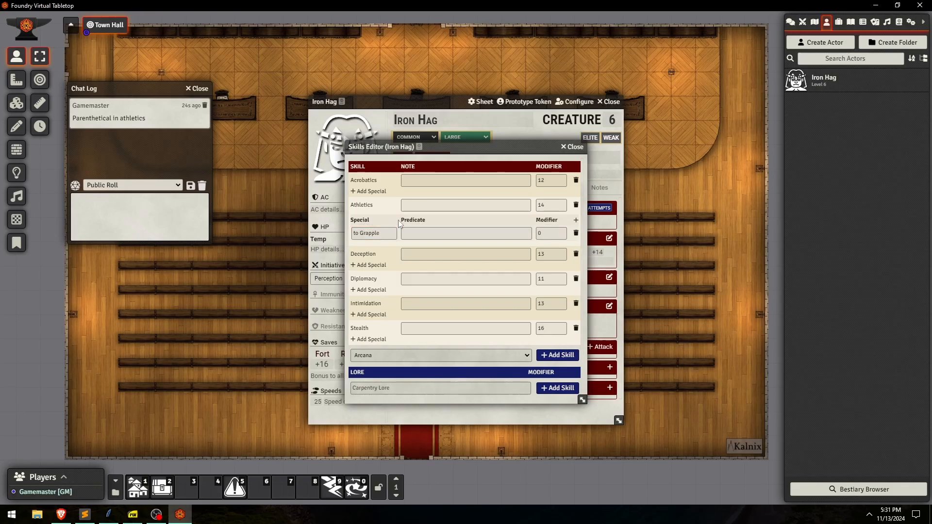
left_click(430, 232)
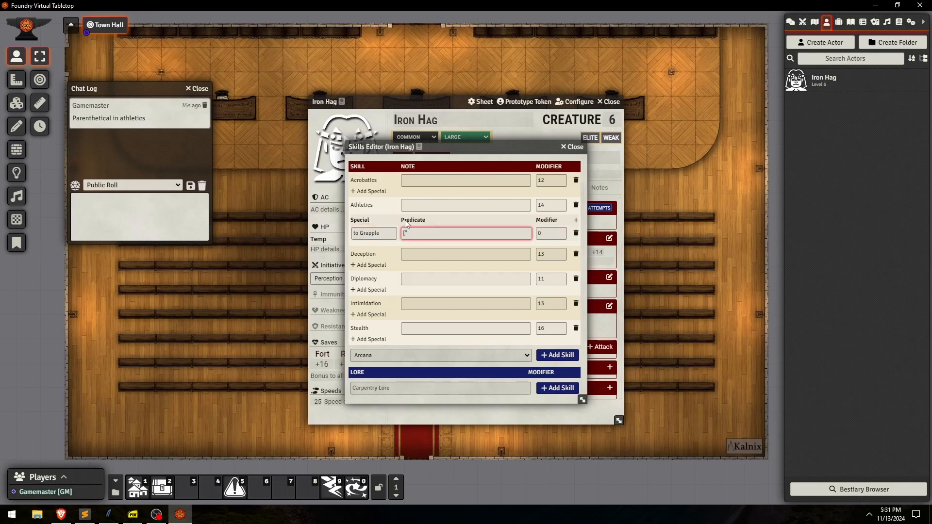
type("[\"action:grapple\"")
left_click(405, 220)
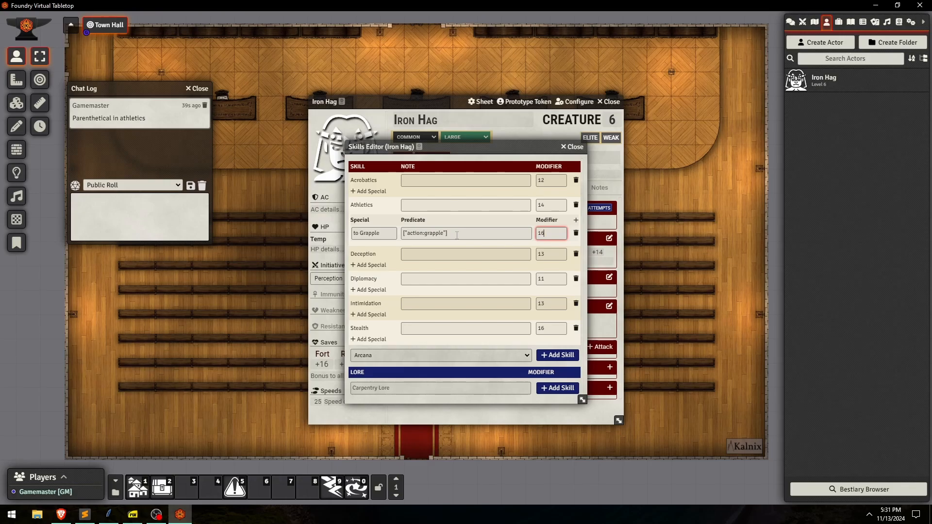
left_click(493, 222)
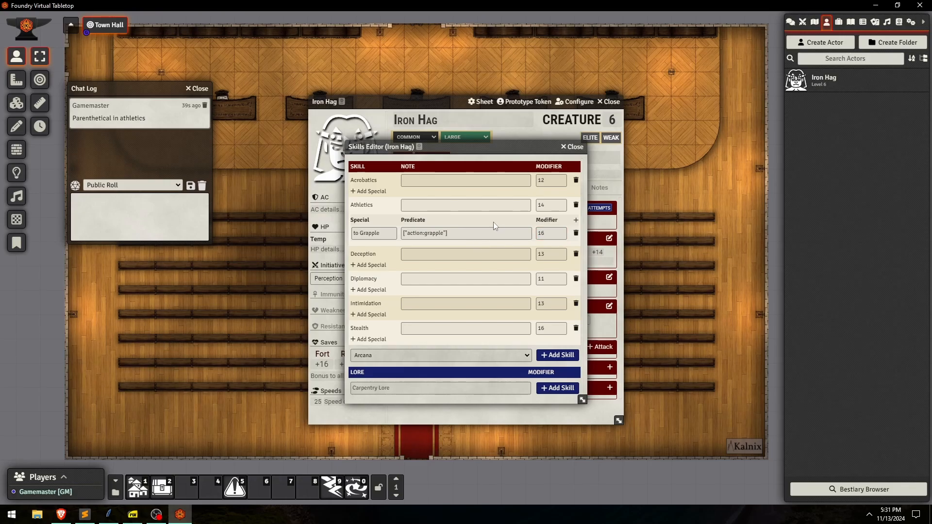
left_click(573, 150)
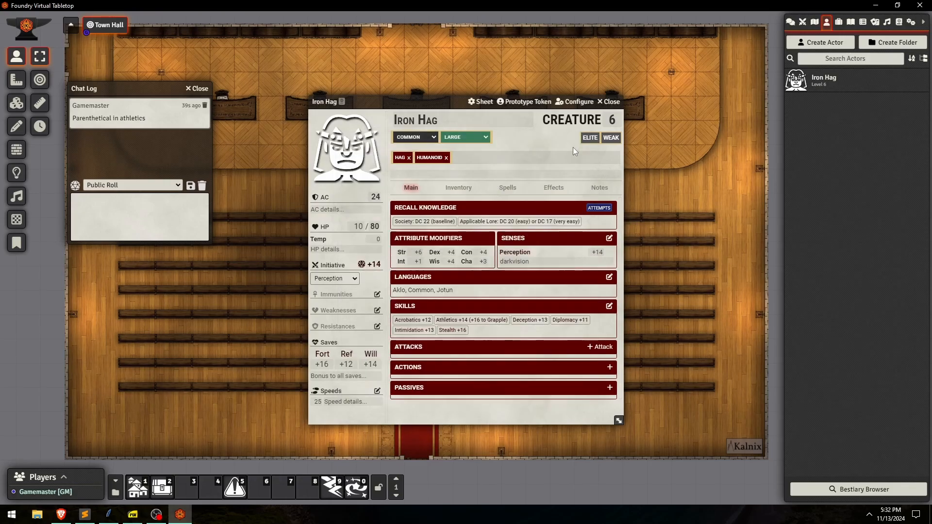
left_click(488, 325)
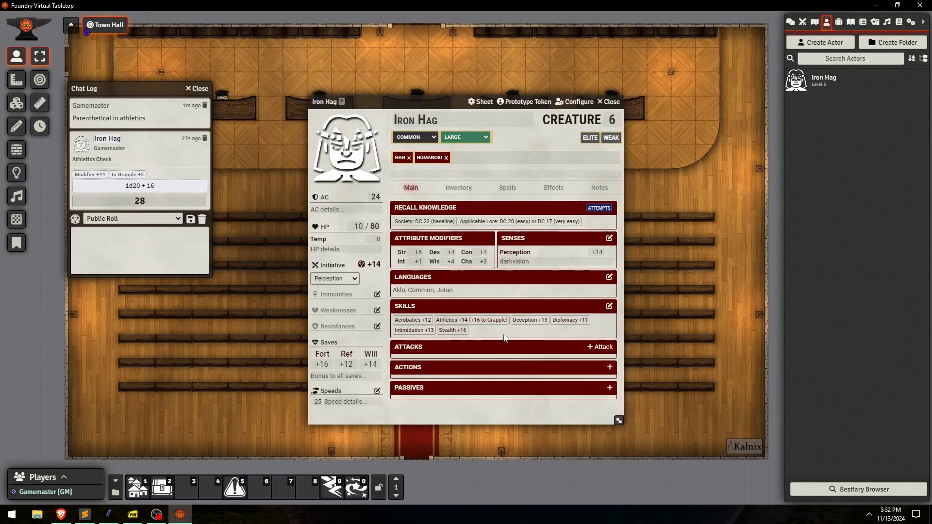
Clear the darkvision text from the special senses and enable Darkvision as a proper sense instead.
double_click(533, 263)
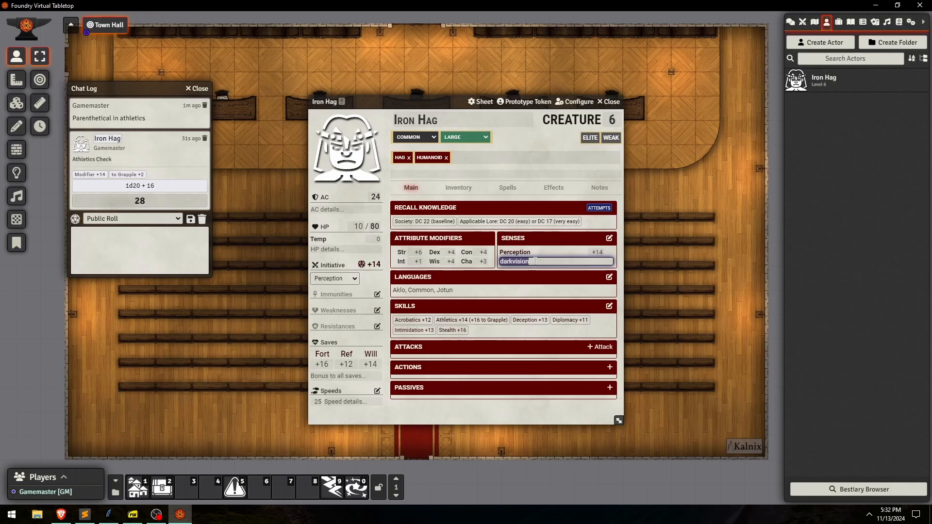
key("BackSpace")
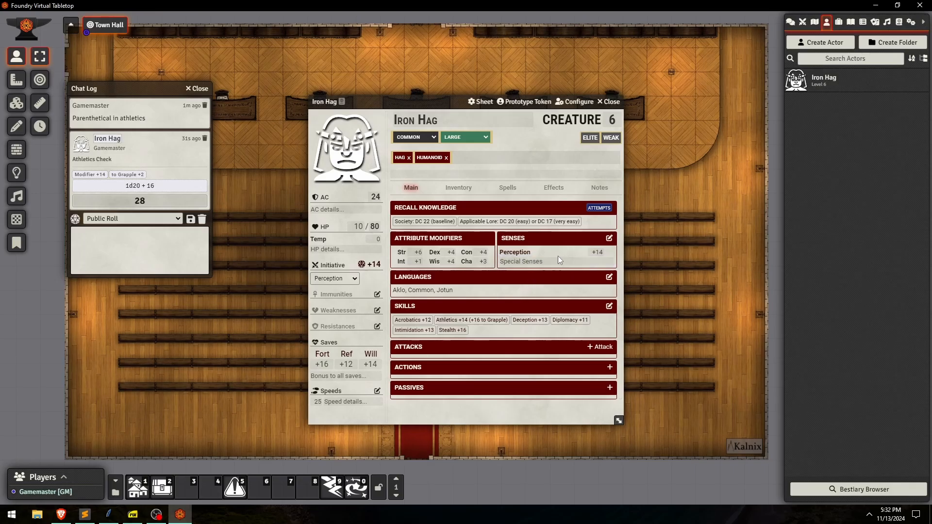
left_click(609, 239)
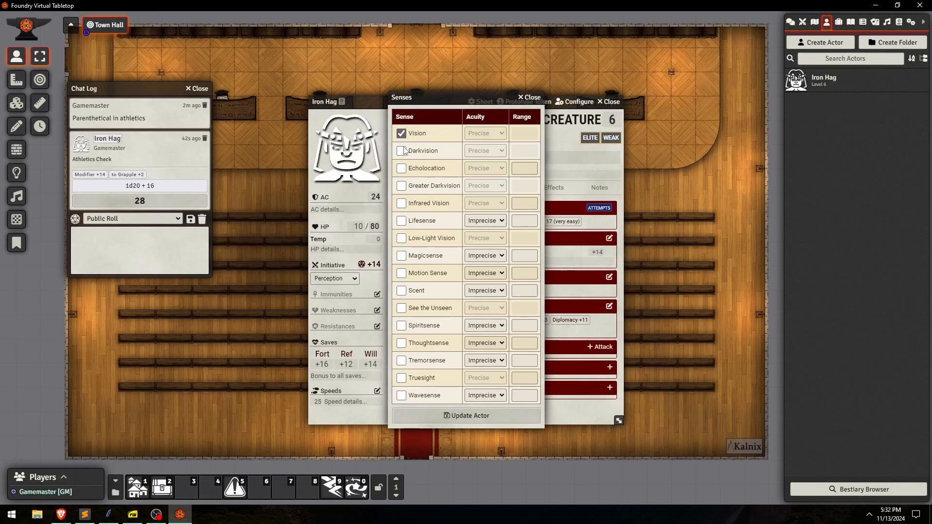
left_click(401, 151)
left_click(463, 415)
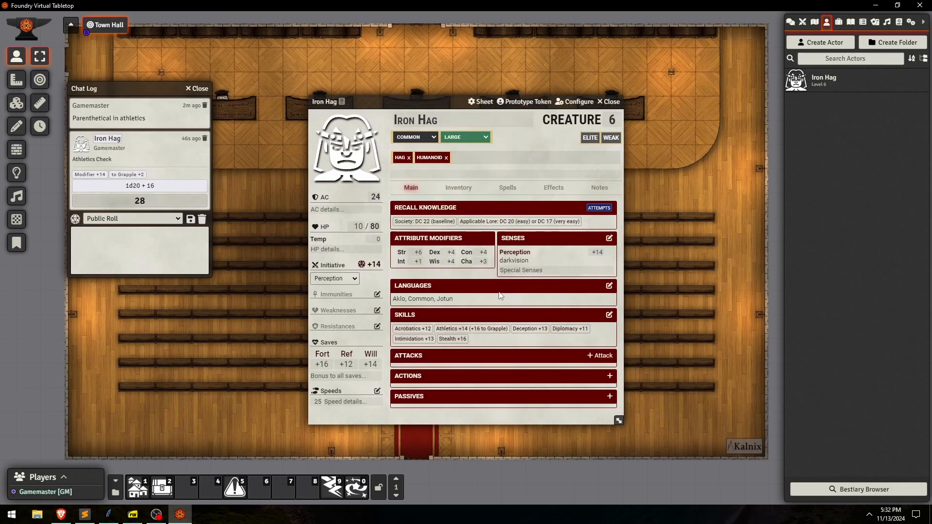
Examine the special senses entry, the available senses and their acuity and range options, and the hit points without changing anything.
left_click(514, 268)
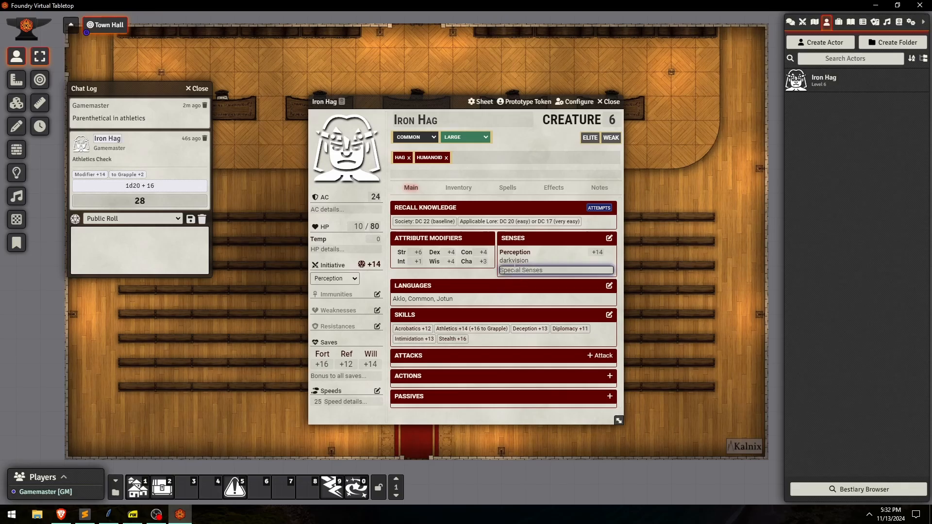
left_click(609, 238)
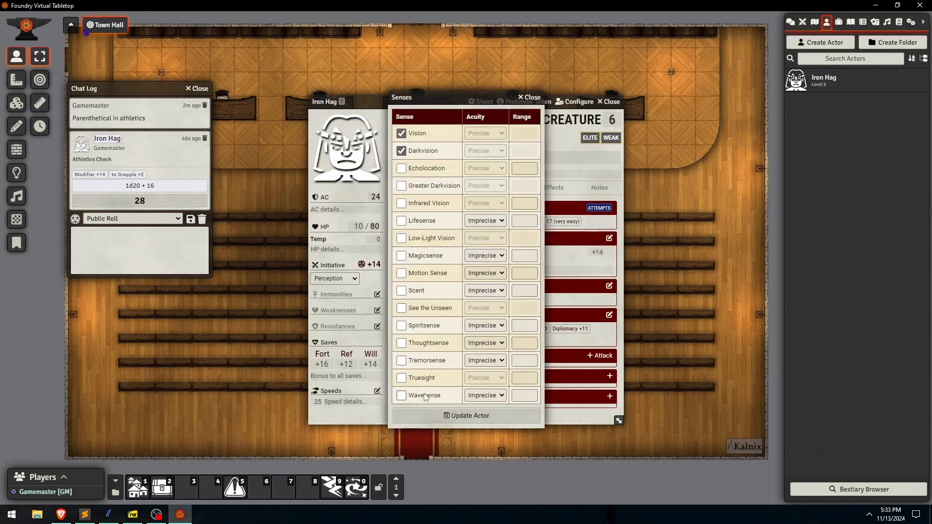
left_click(529, 98)
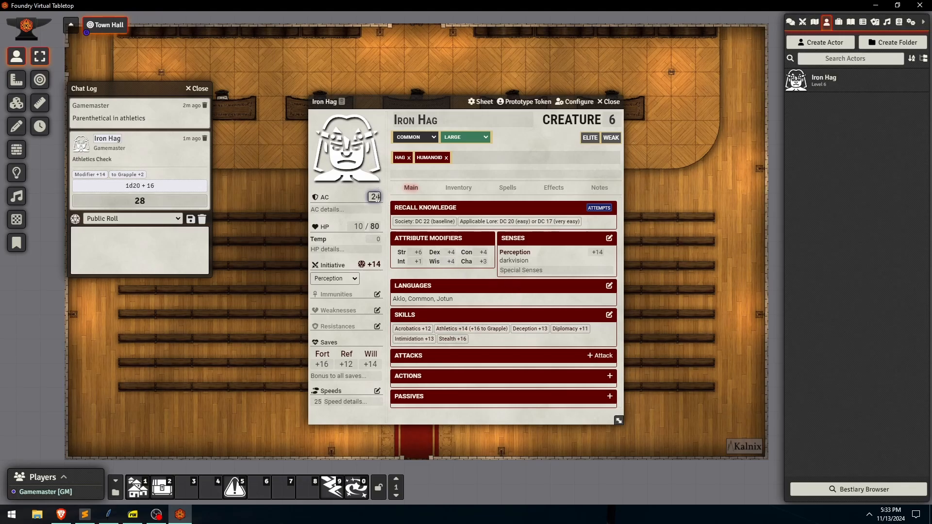
left_click(375, 227)
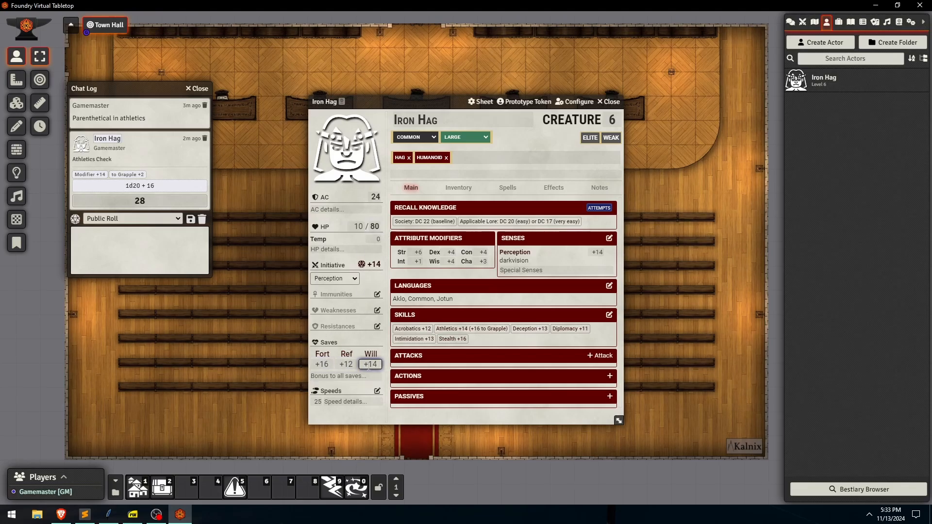
Check the Iron Hag stat block in the Monster Core PDF and give the actor physical resistance 3 with an adamantine exception.
left_click(132, 514)
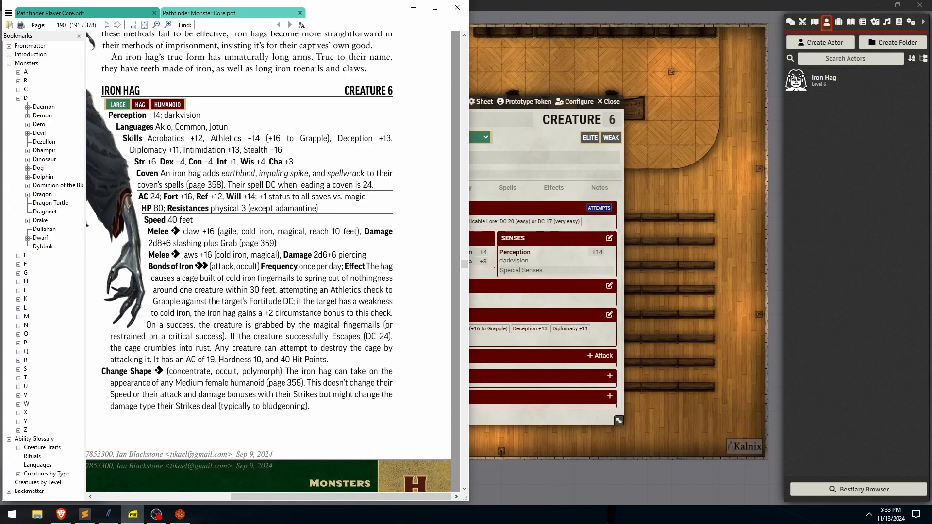
left_click(522, 301)
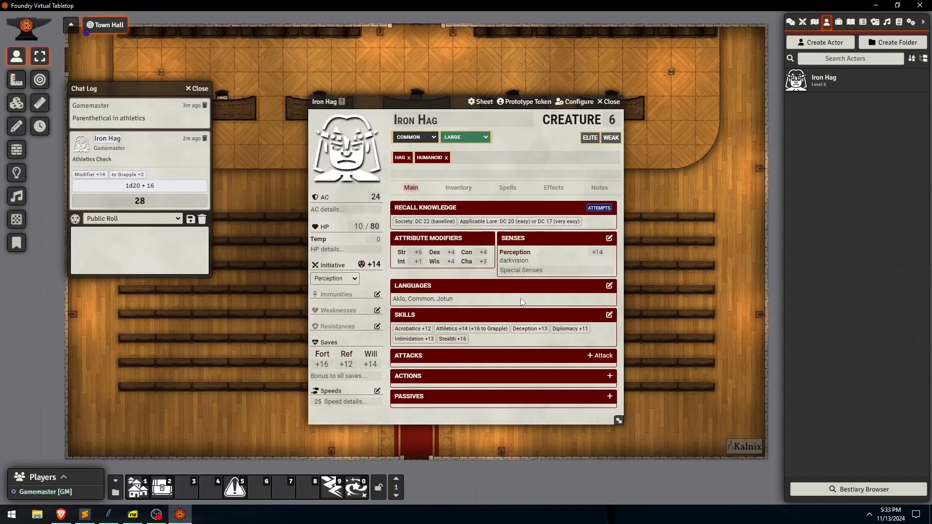
left_click(377, 326)
left_click(427, 261)
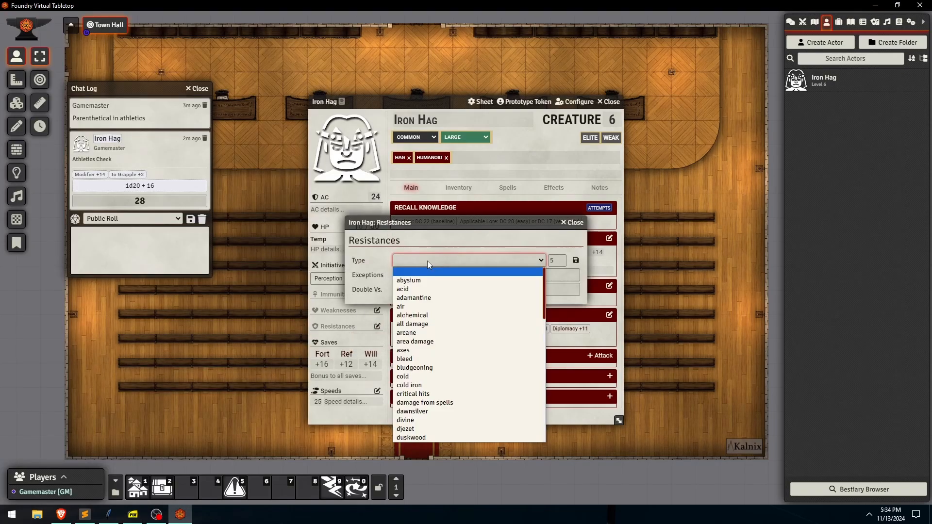
type("physical")
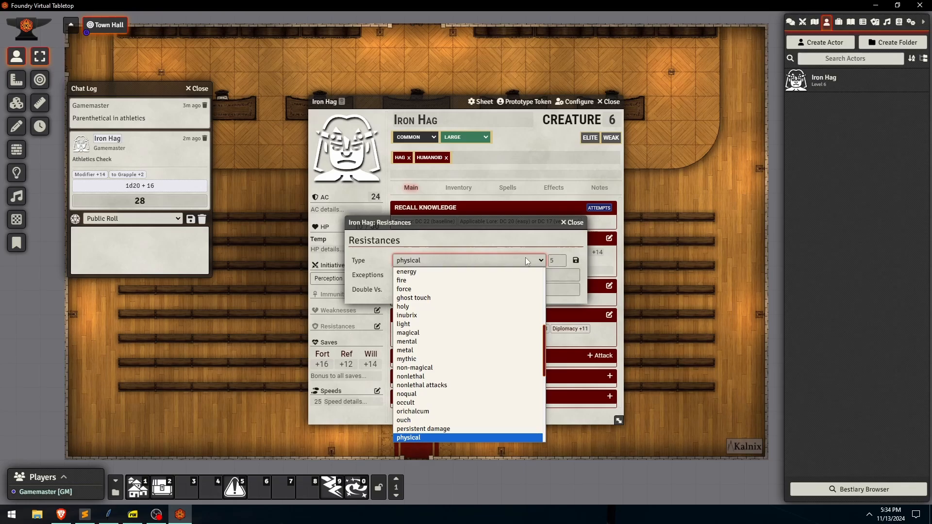
left_click(553, 260)
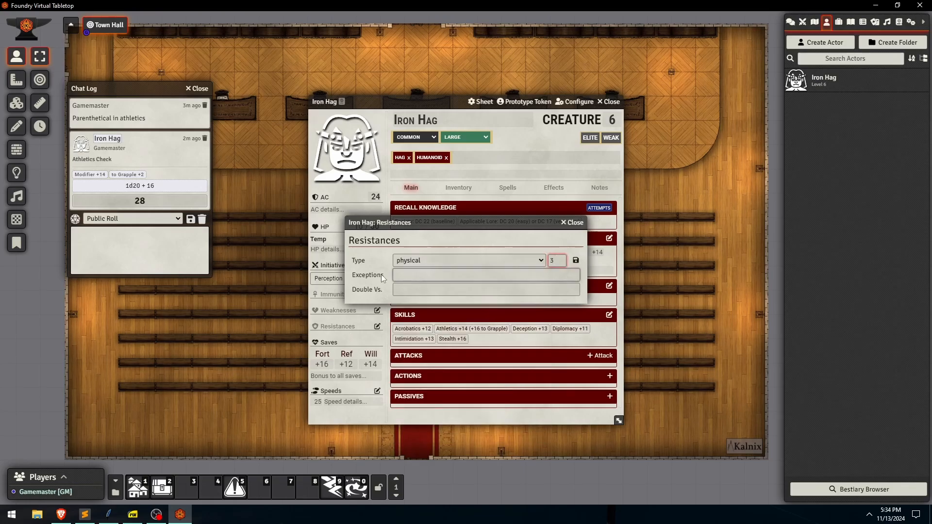
left_click(395, 275)
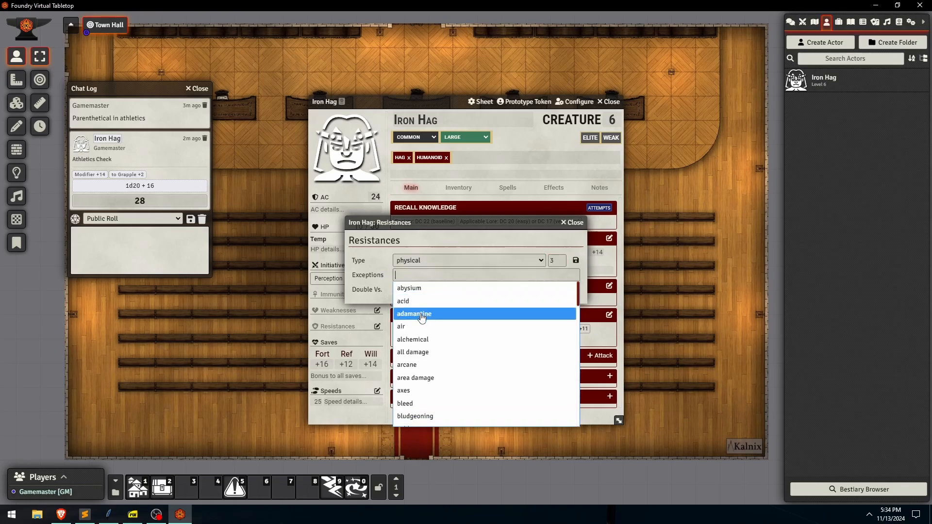
left_click(420, 314)
left_click(575, 262)
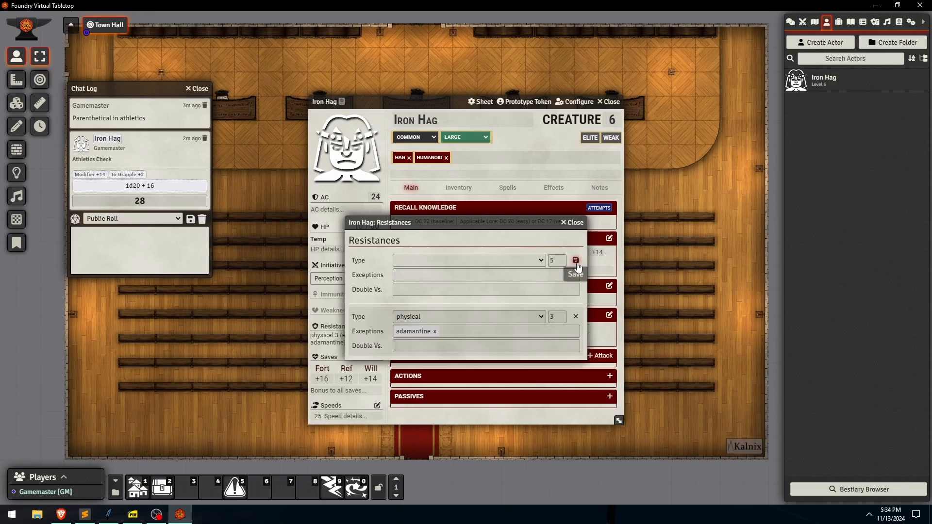
left_click(572, 222)
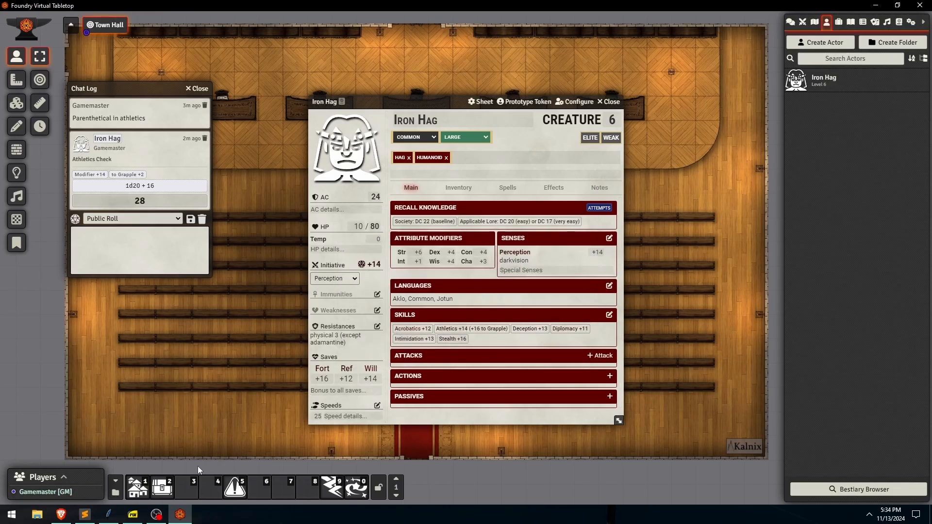
Copy "+1 status to all saves vs. magic" from the PDF stat block into the Iron Hag's bonus to all saves.
left_click(133, 513)
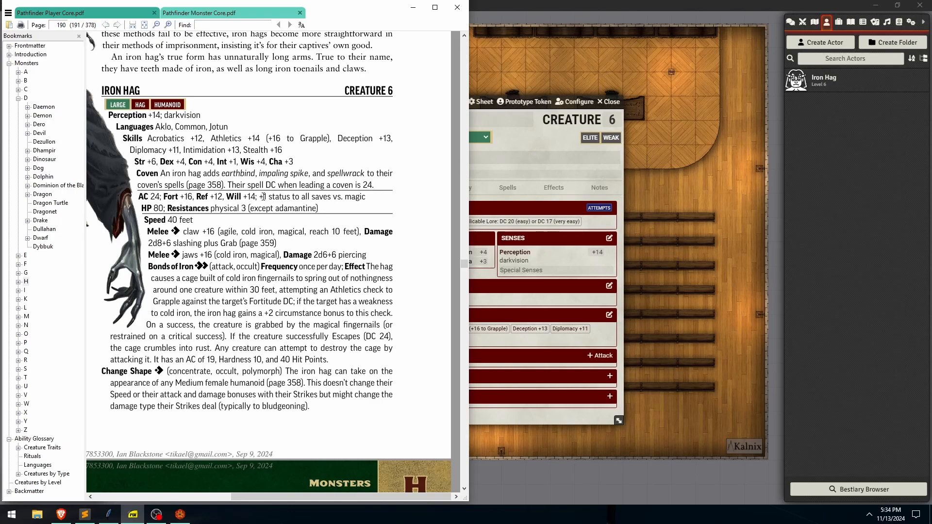
left_click_drag(260, 196, 372, 200)
key("ctrl+c")
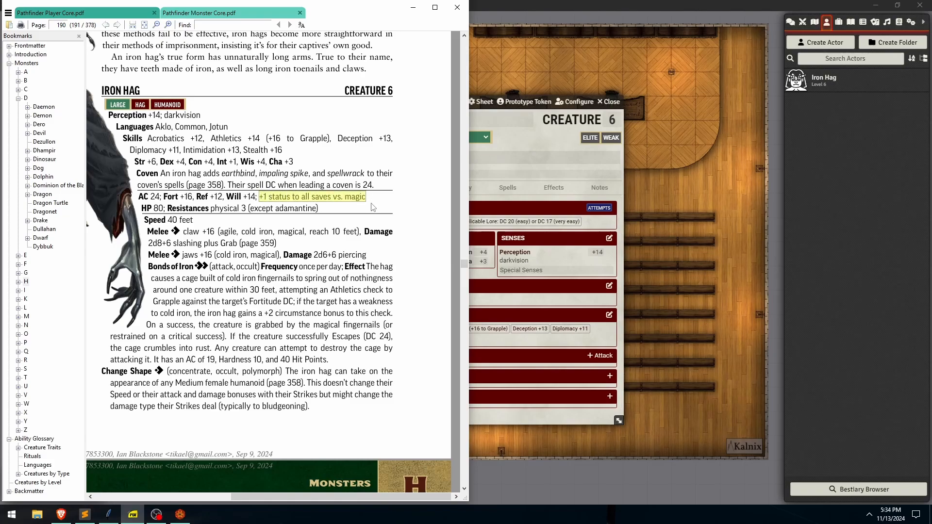
left_click(511, 335)
left_click(349, 391)
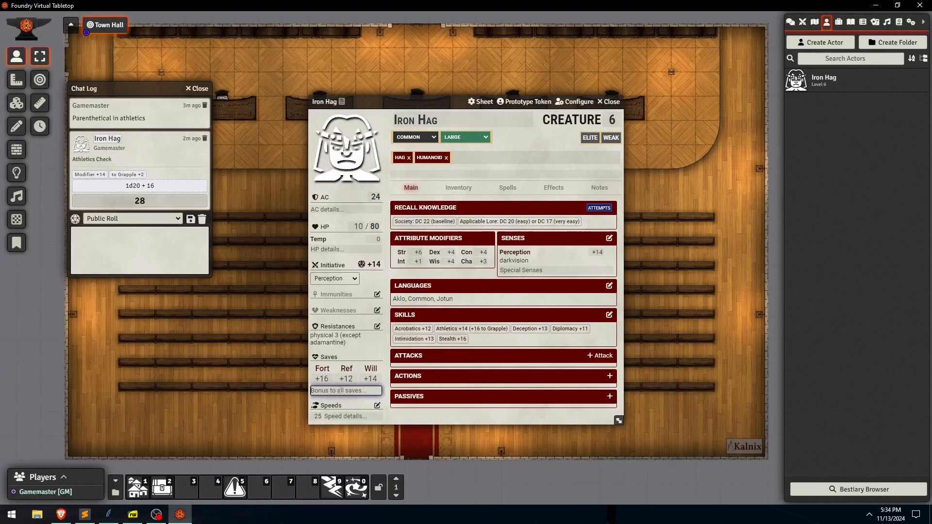
key("ctrl+v")
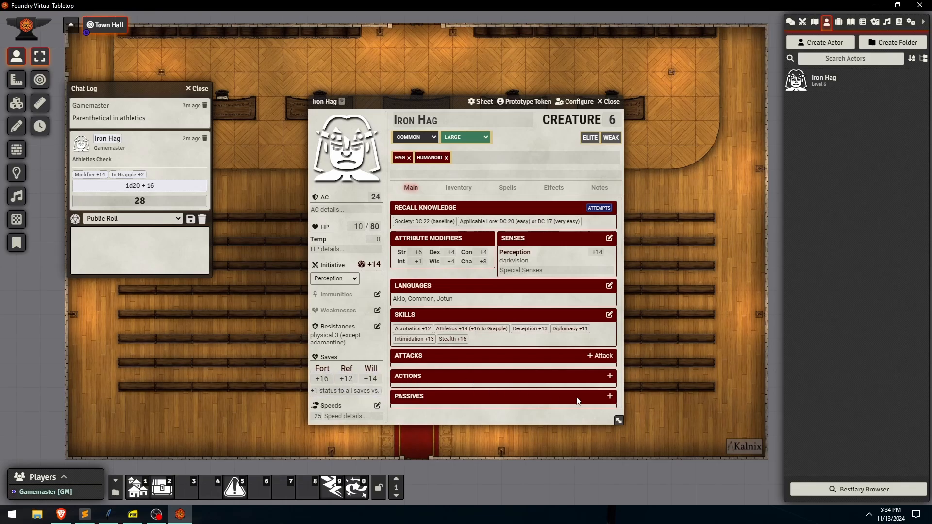
Add a passive ability named "+1 Status to All Saves Vs. Magic" to the Iron Hag and set its category to Defensive.
left_click(610, 396)
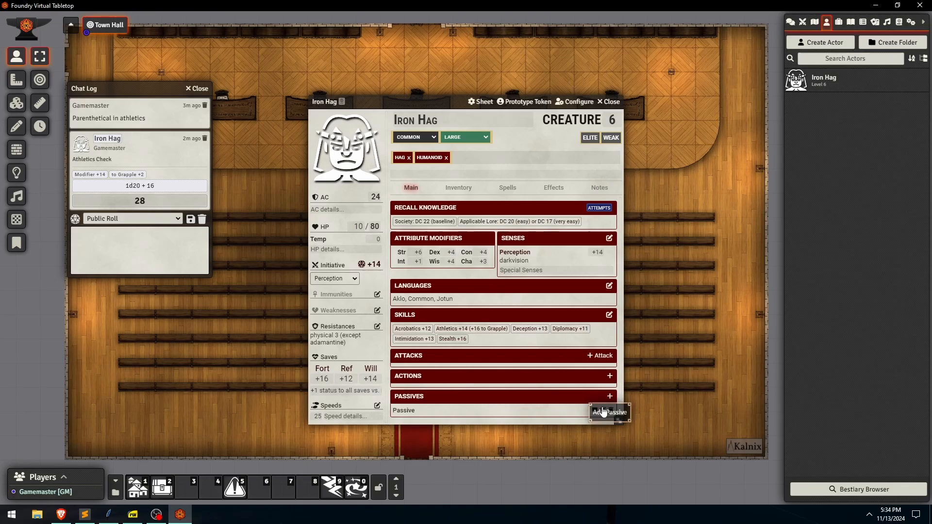
left_click(602, 410)
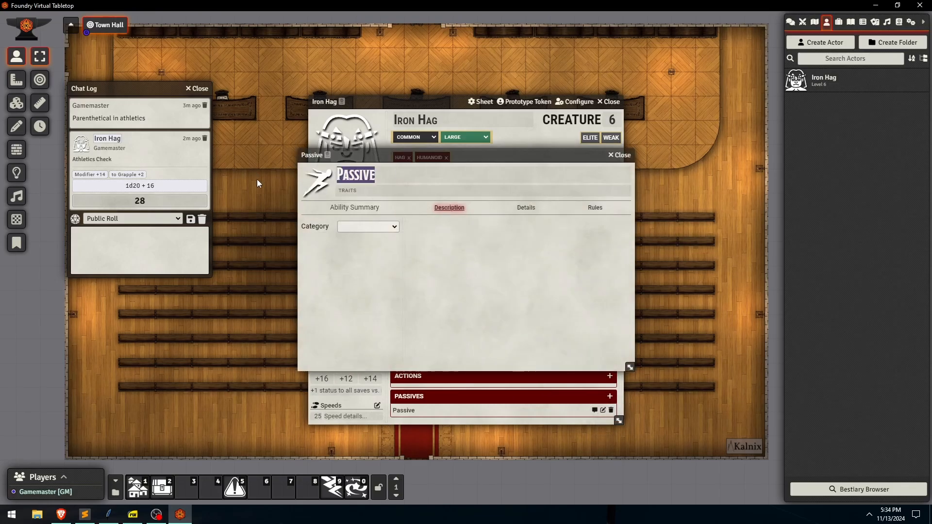
type("+1 Status To All Saves Vs. Magic")
left_click(444, 243)
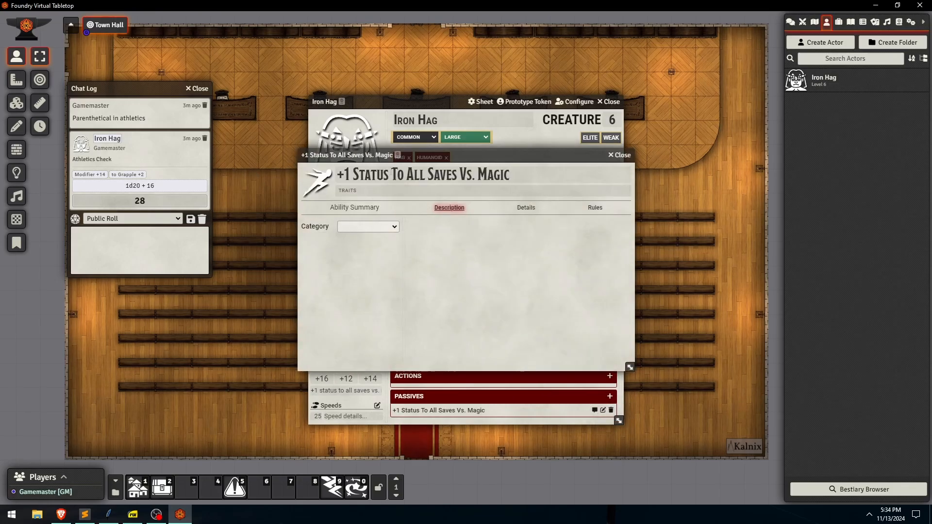
left_click_drag(391, 174, 399, 174)
type("t")
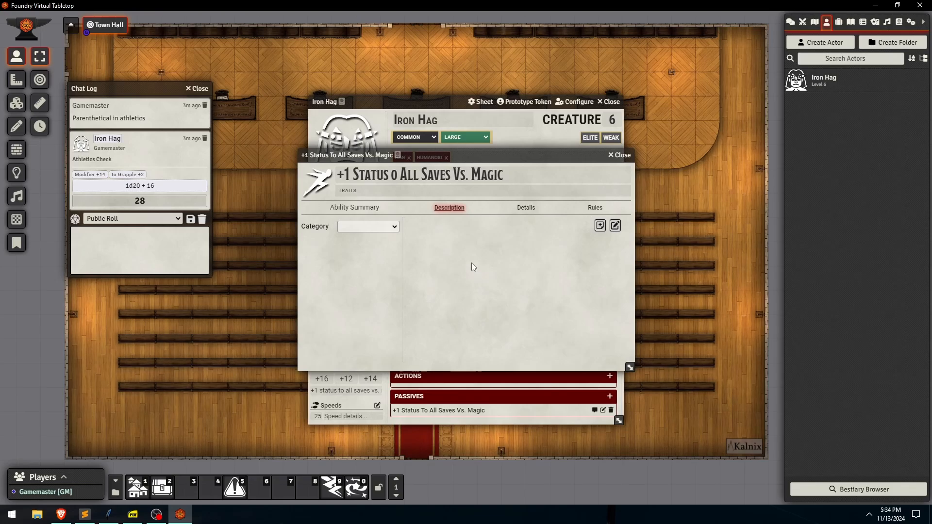
left_click(471, 265)
left_click(367, 227)
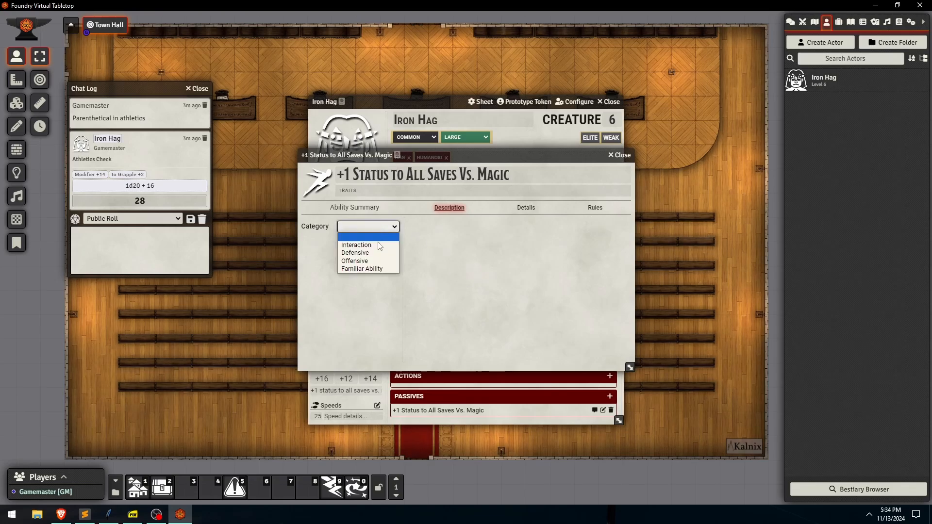
left_click(356, 253)
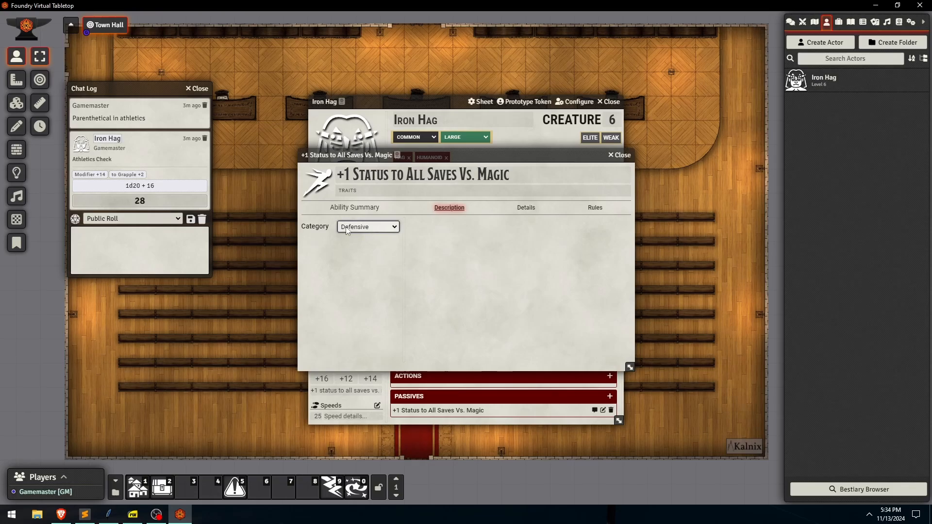
Look over the hand-made passive's rule element options and delete the passive from the Iron Hag.
left_click(108, 515)
left_click(133, 514)
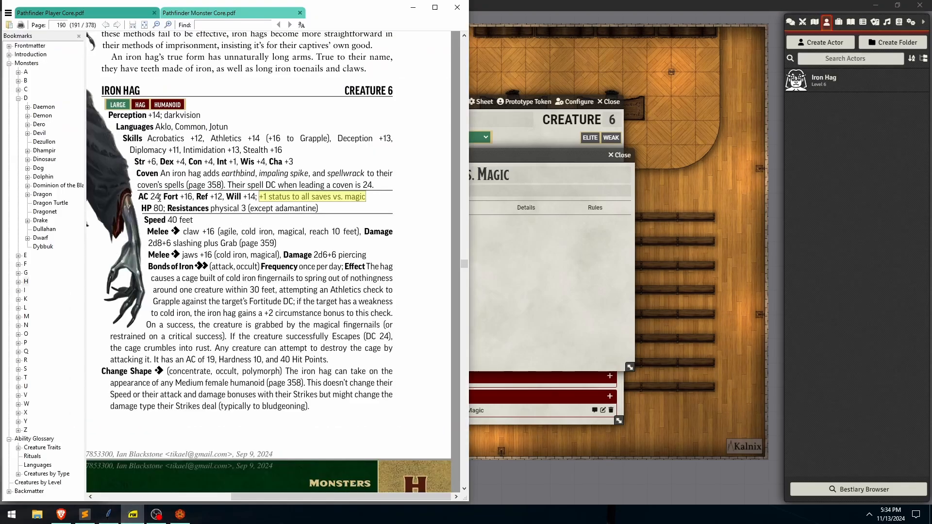
left_click(497, 244)
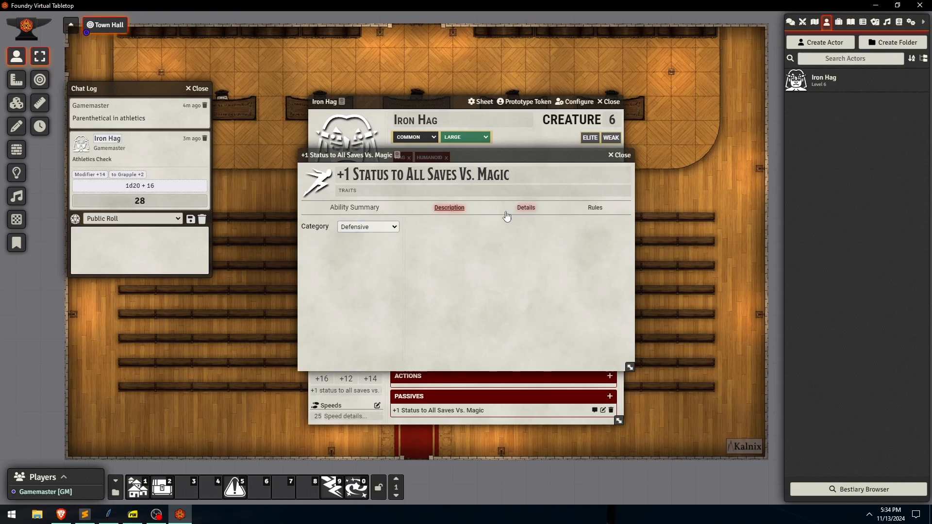
left_click(595, 208)
left_click(515, 265)
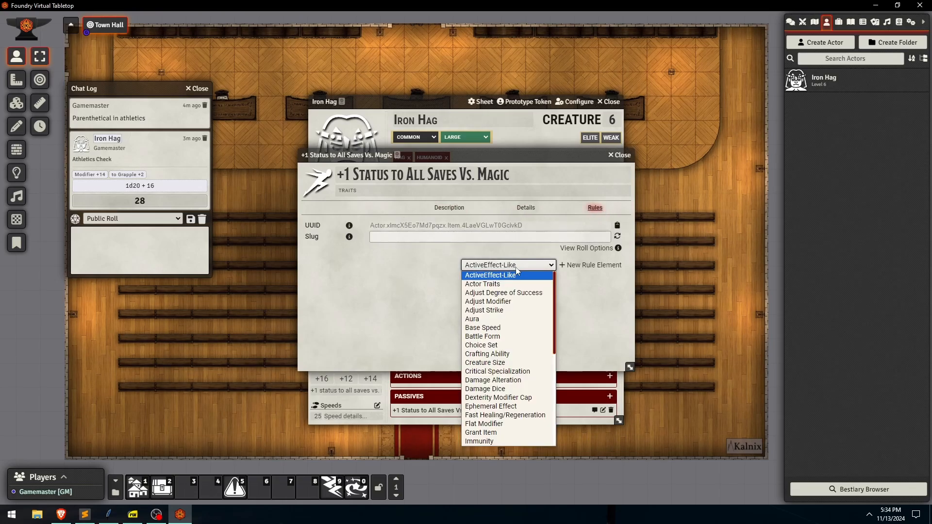
left_click(516, 272)
left_click(448, 207)
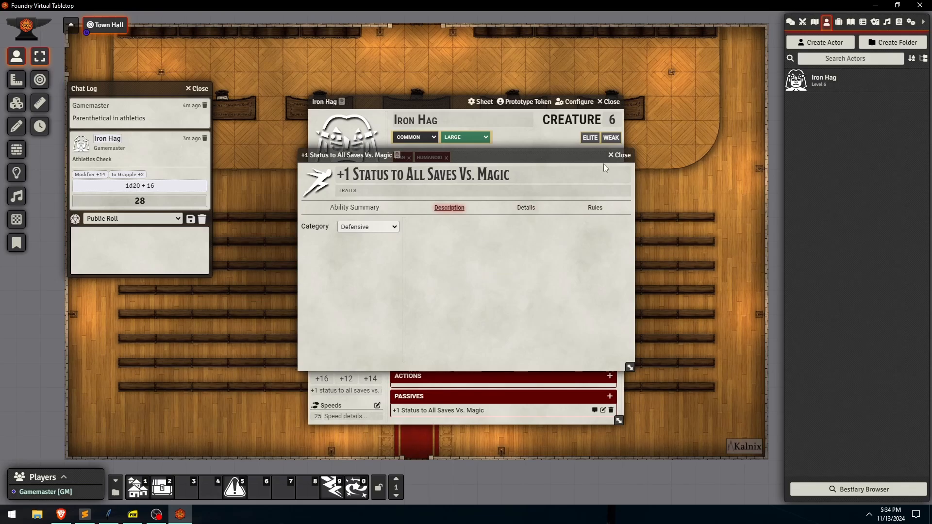
left_click(618, 155)
left_click(611, 410)
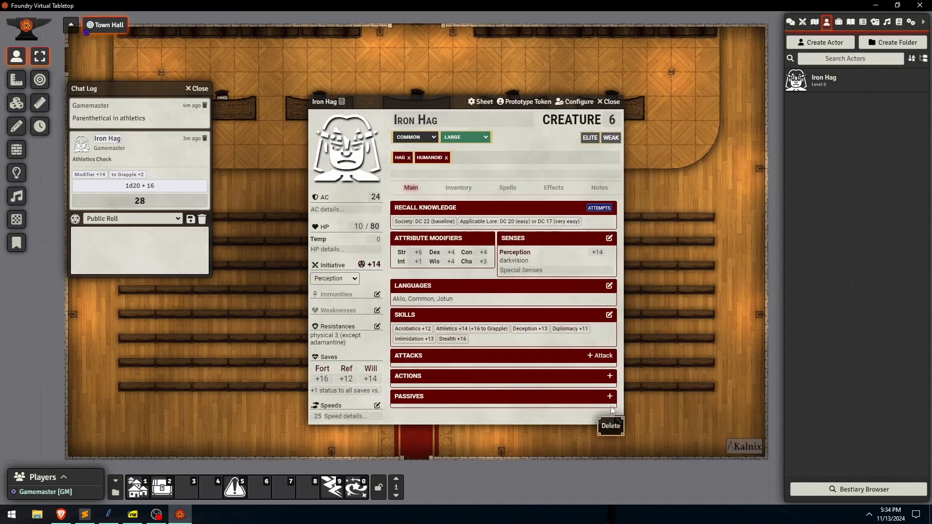
Search for "+1" and add the Bestiary Ability Glossary's "+1 Status to All Saves vs. Magic" to the Iron Hag.
key("ctrl+space")
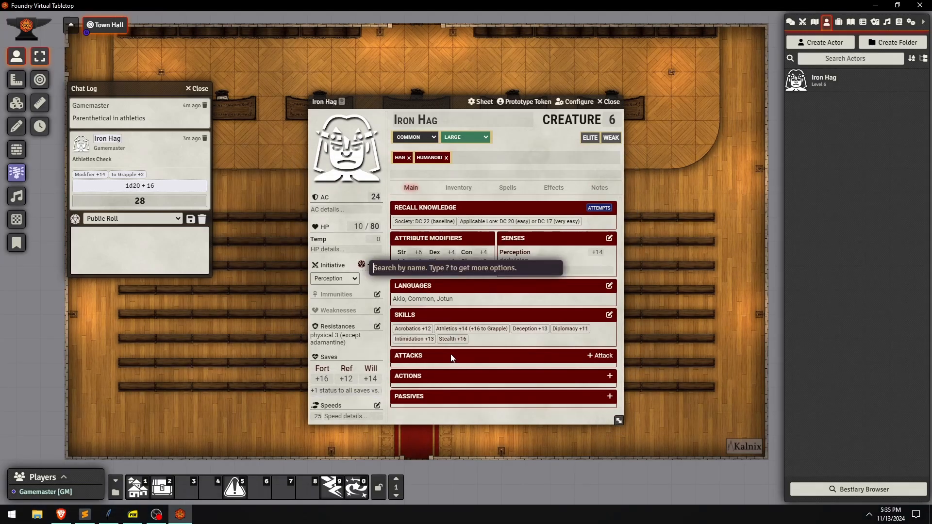
type("+1")
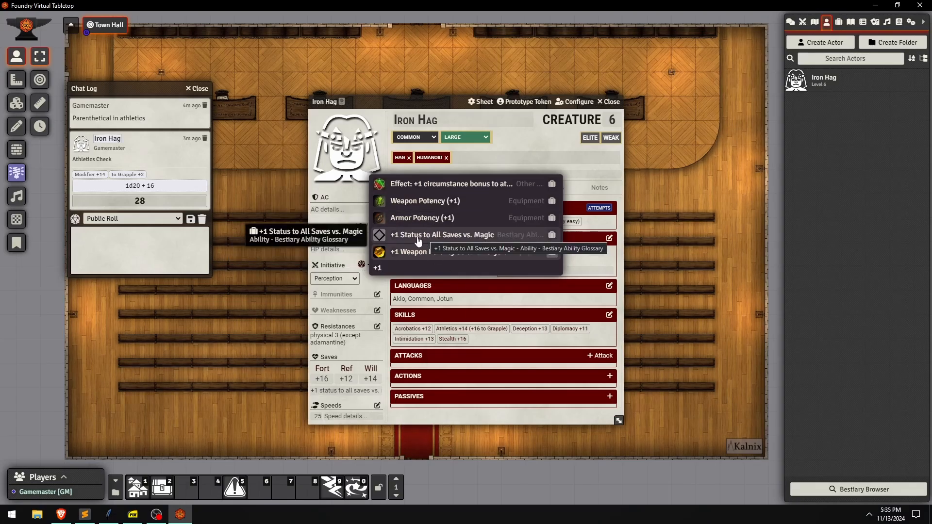
left_click_drag(415, 242, 471, 419)
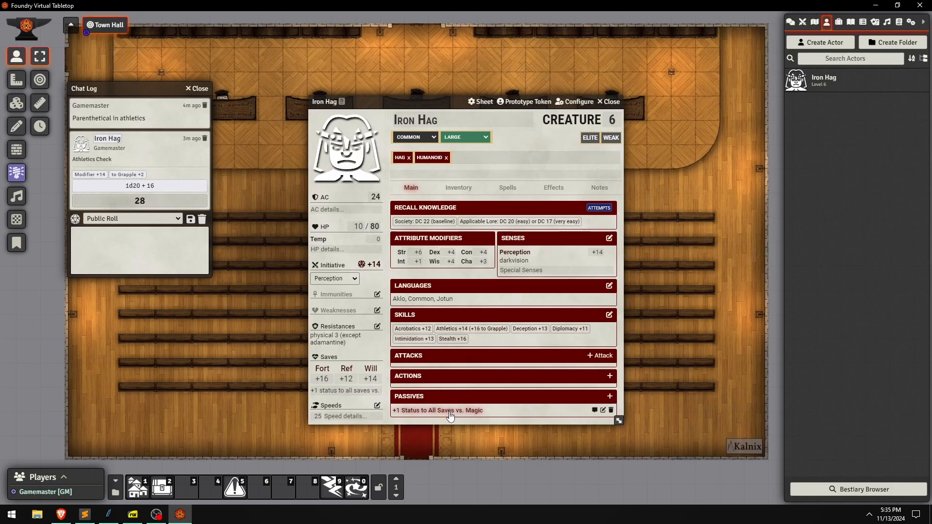
Open the Bestiary Ability Glossary among the GM Tools compendiums and look through its list of abilities.
left_click(902, 24)
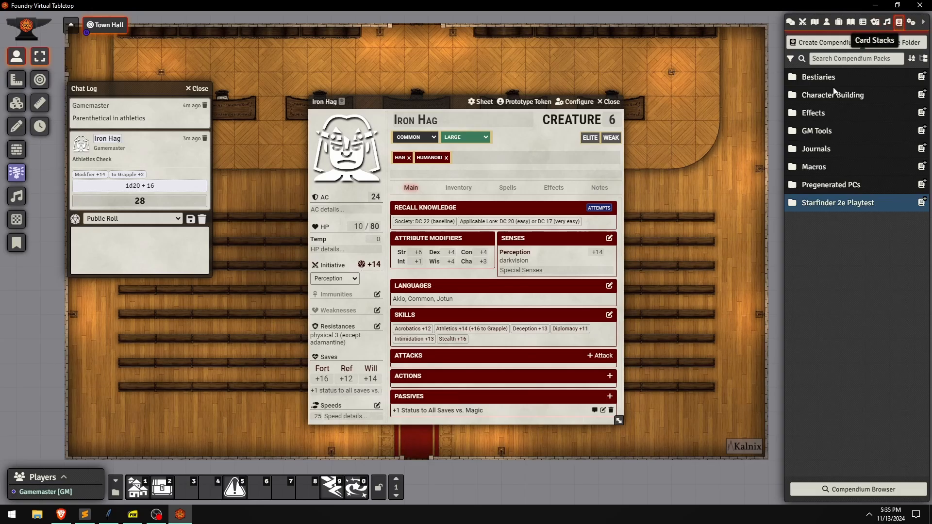
left_click(824, 133)
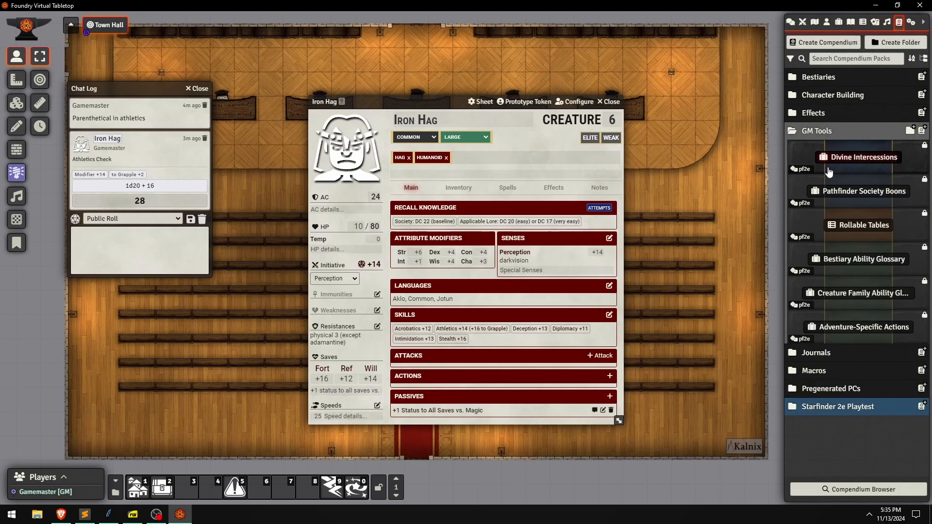
left_click(850, 264)
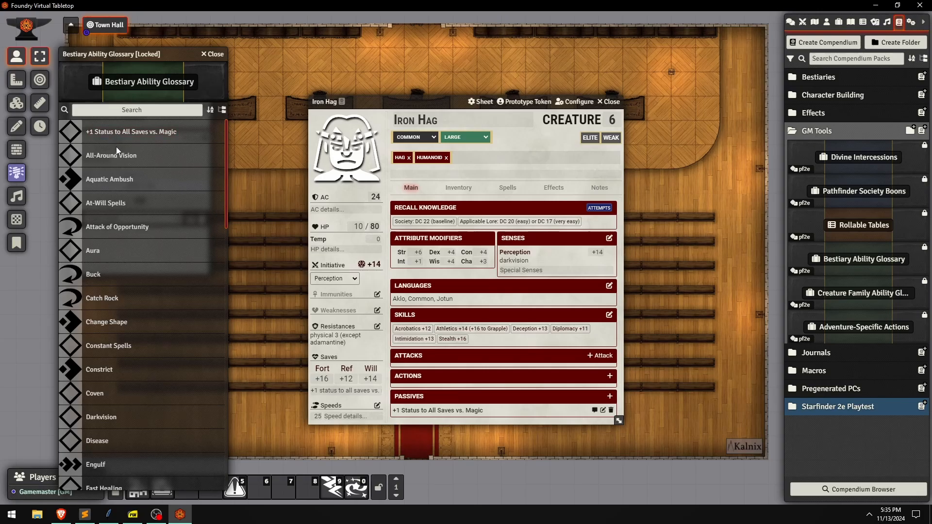
scroll(114, 164, "down", 4)
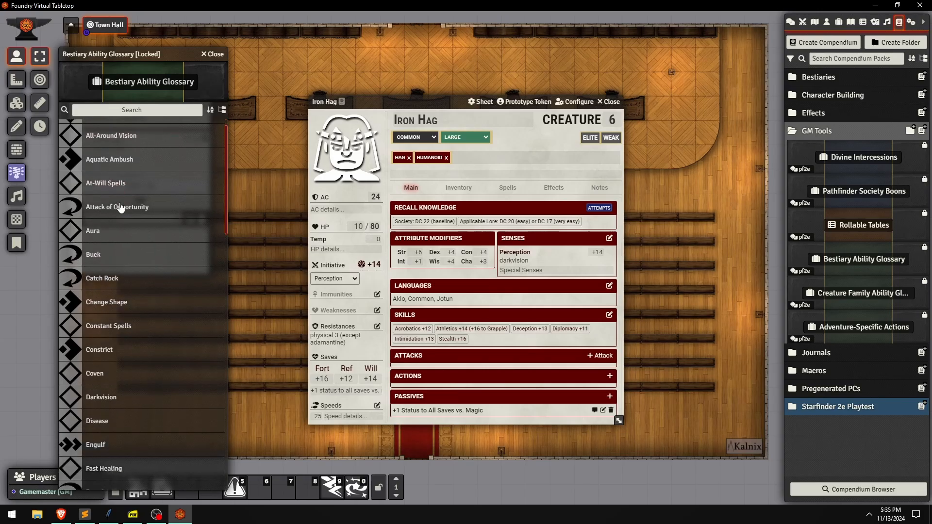
scroll(128, 224, "down", 8)
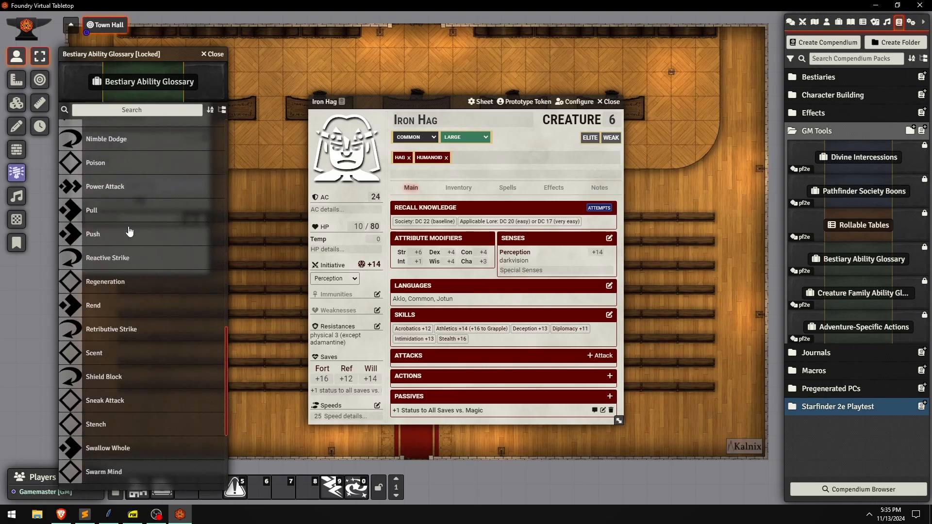
scroll(126, 223, "up", 12)
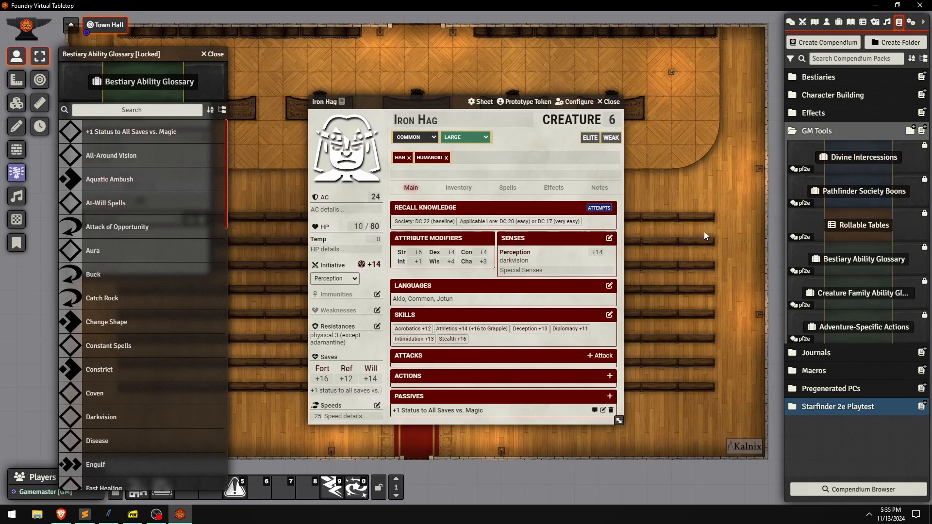
Open the Creature Family Ability Glossary and look through its abilities grouped by creature family.
left_click(896, 309)
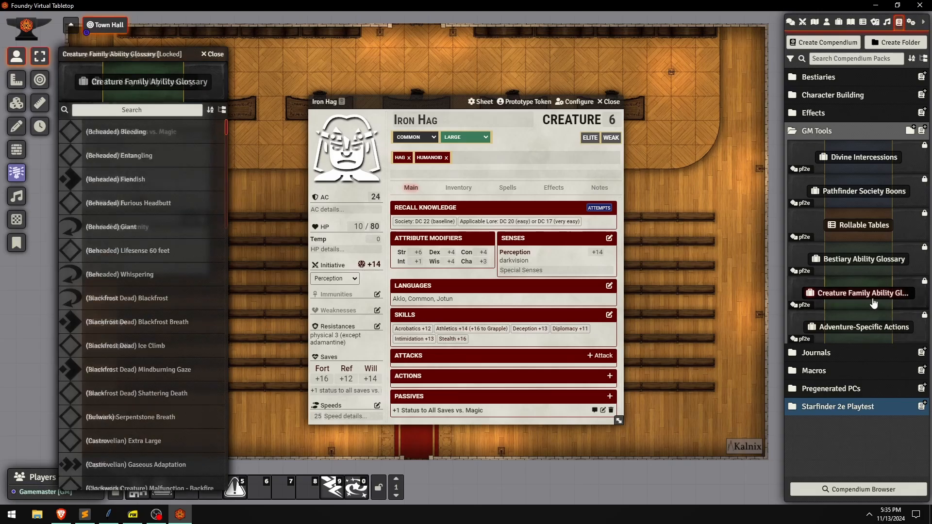
scroll(133, 219, "down", 3)
scroll(113, 223, "down", 15)
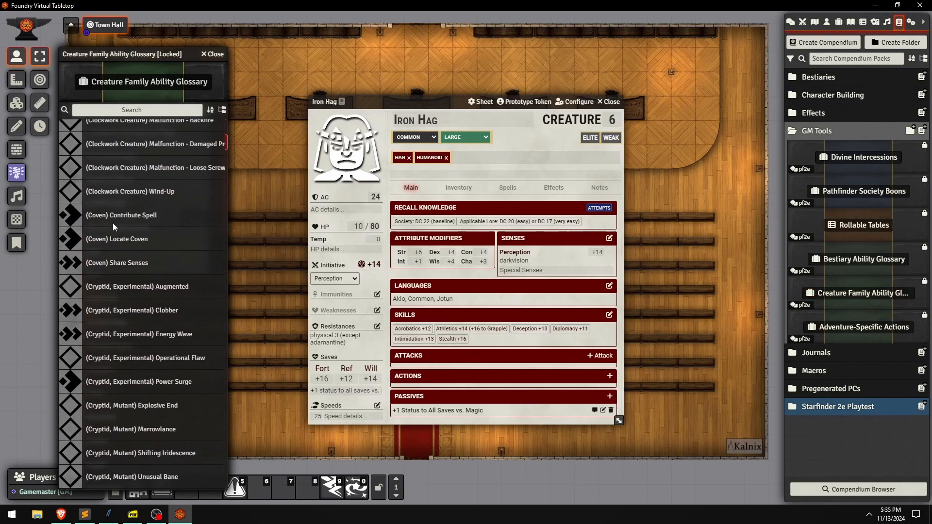
scroll(117, 179, "down", 15)
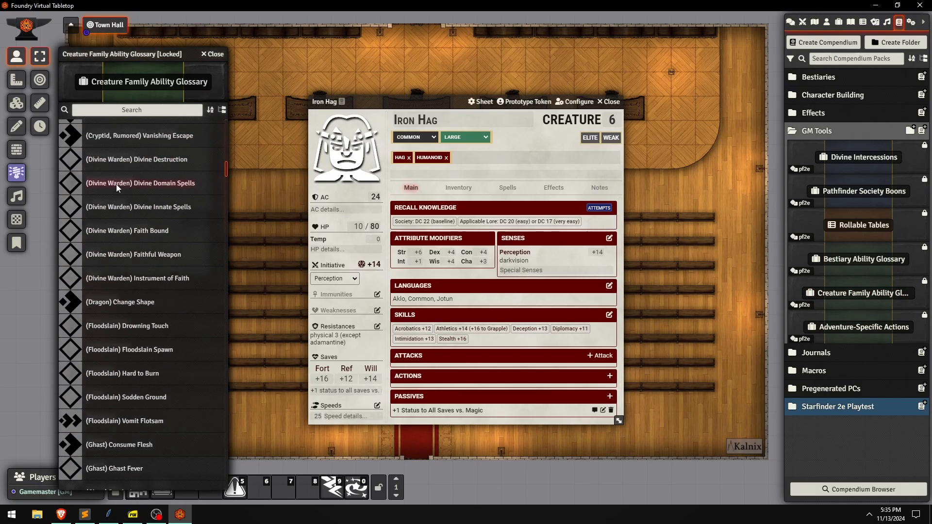
Find the Lich's Paralyzing Touch in the Creature Family Ability Glossary and add it to the Iron Hag.
scroll(119, 169, "down", 12)
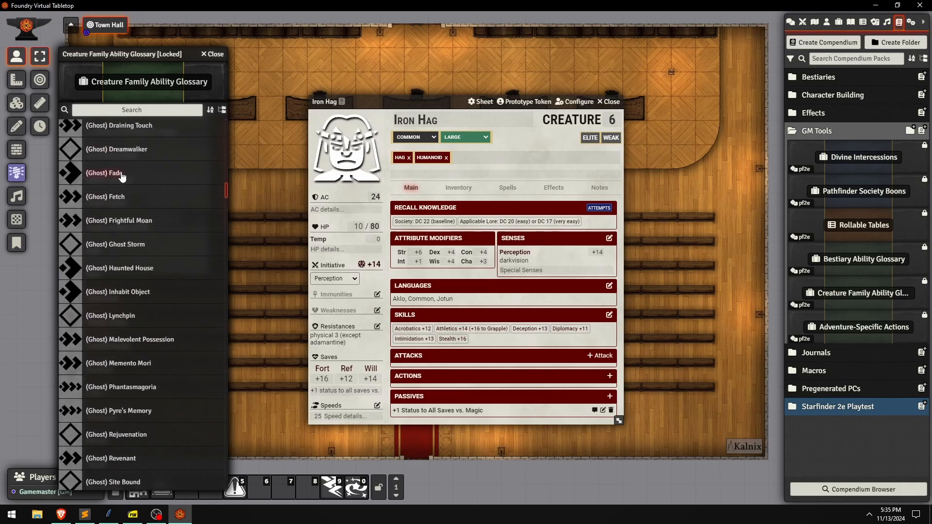
scroll(121, 192, "down", 2)
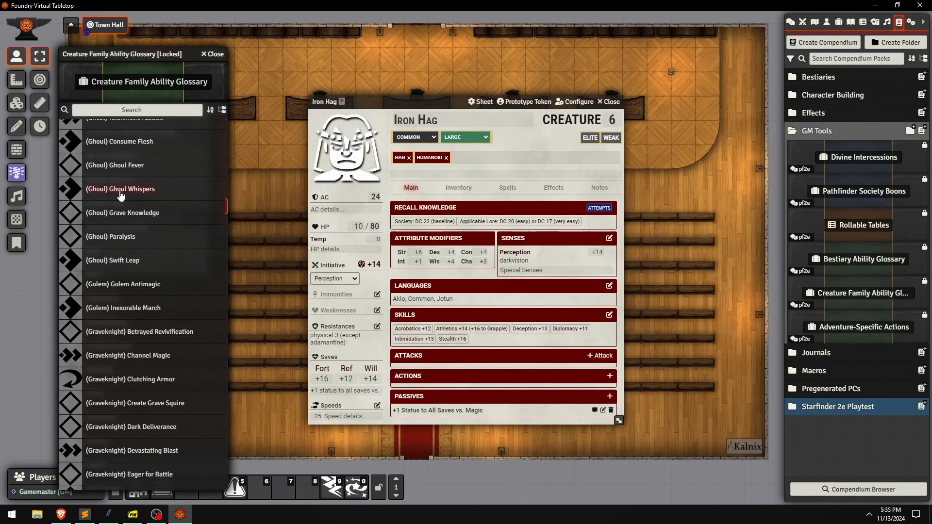
scroll(121, 195, "down", 15)
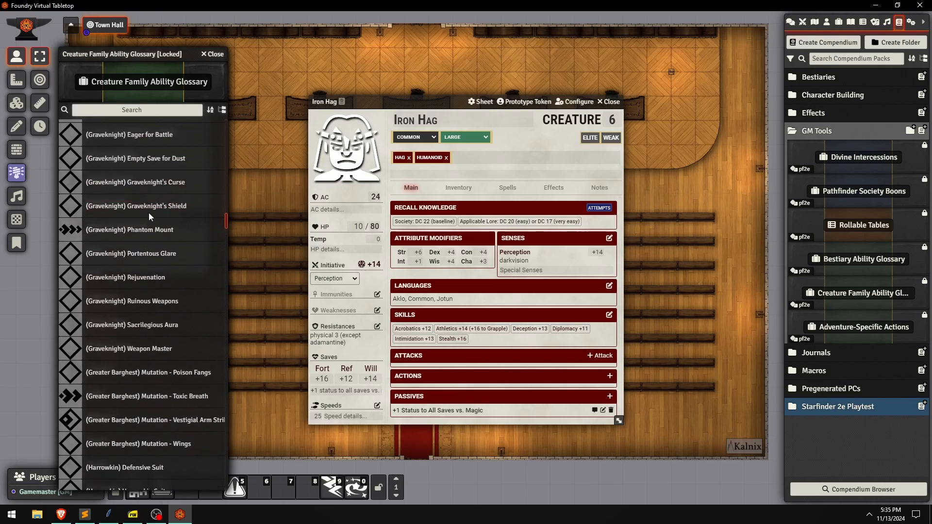
scroll(124, 262, "down", 3)
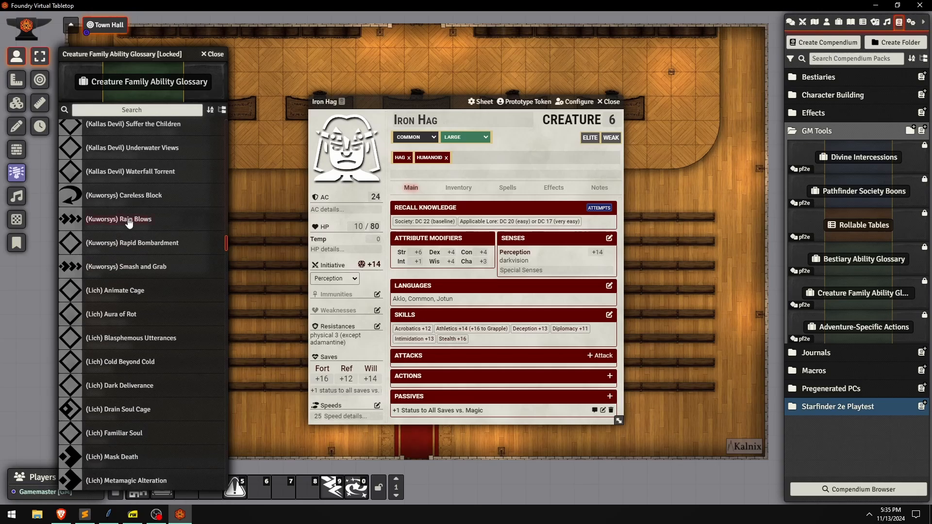
scroll(129, 221, "down", 5)
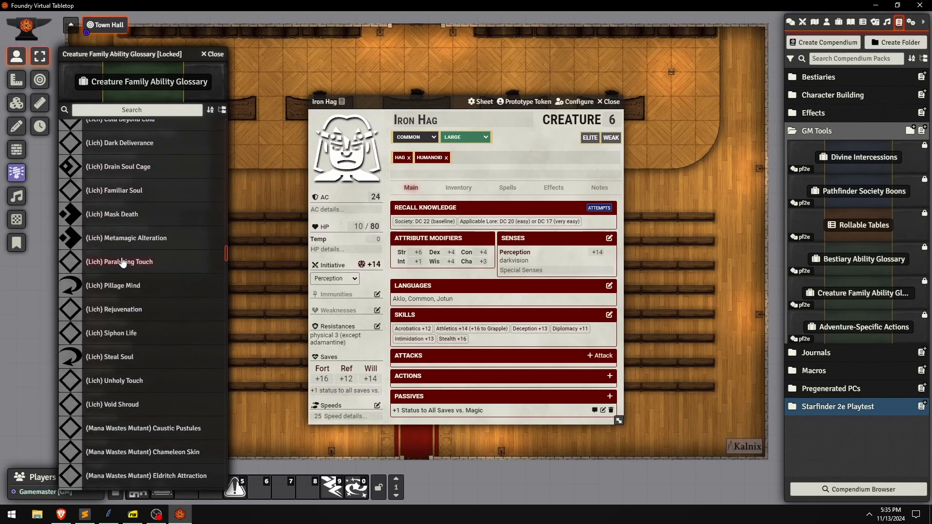
left_click_drag(123, 263, 493, 364)
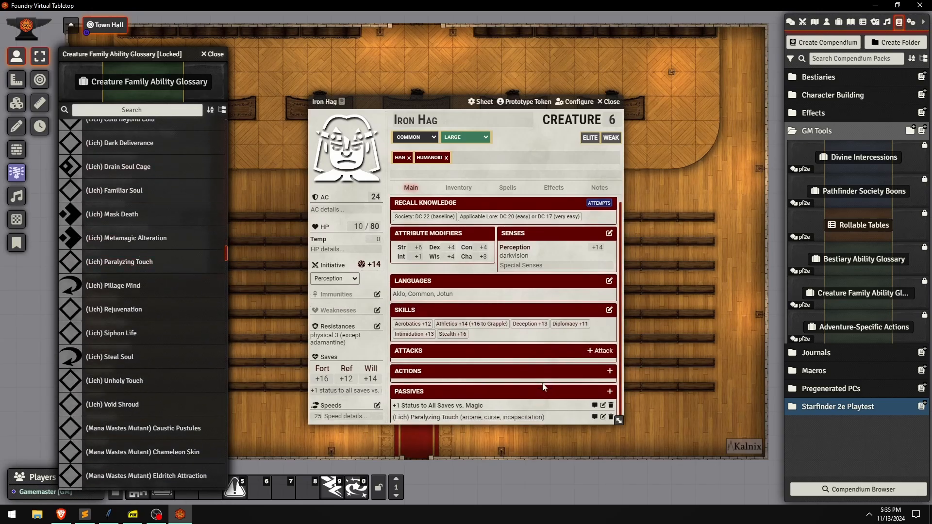
Open the added lich ability and remove the "(Lich)" prefix so its name is "Paralyzing Touch".
left_click(603, 417)
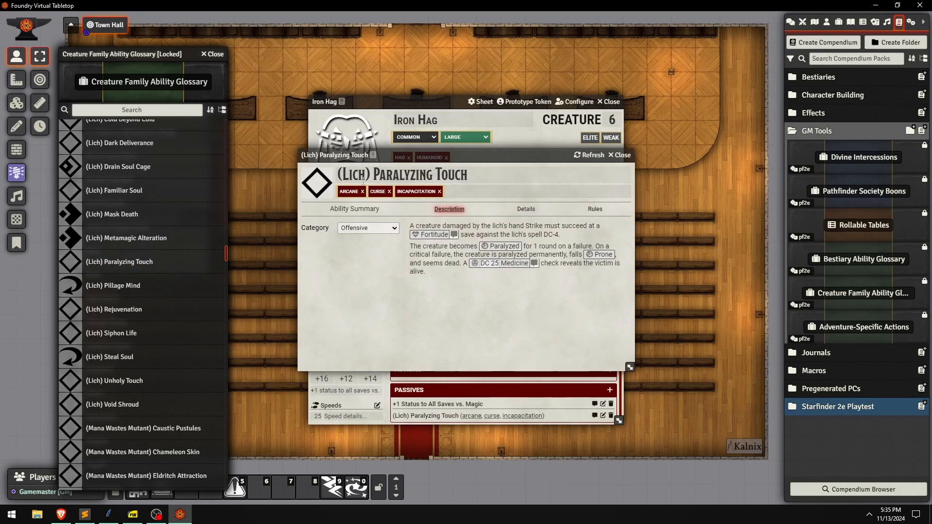
left_click_drag(374, 179, 336, 179)
key("BackSpace")
left_click(431, 297)
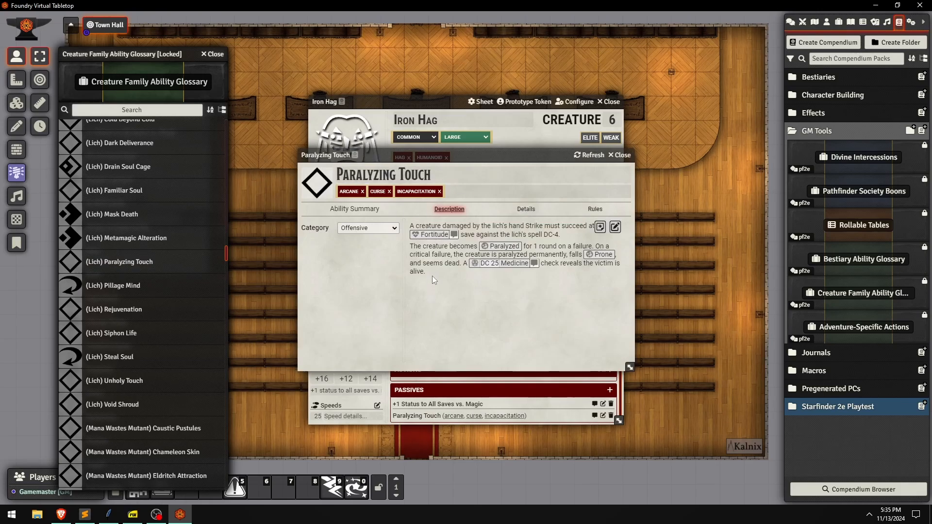
In Paralyzing Touch's description, set the Fortitude check to DC 25, remove "against the lich's spell DC-4", save, and close the ability.
left_click(614, 229)
left_click(481, 258)
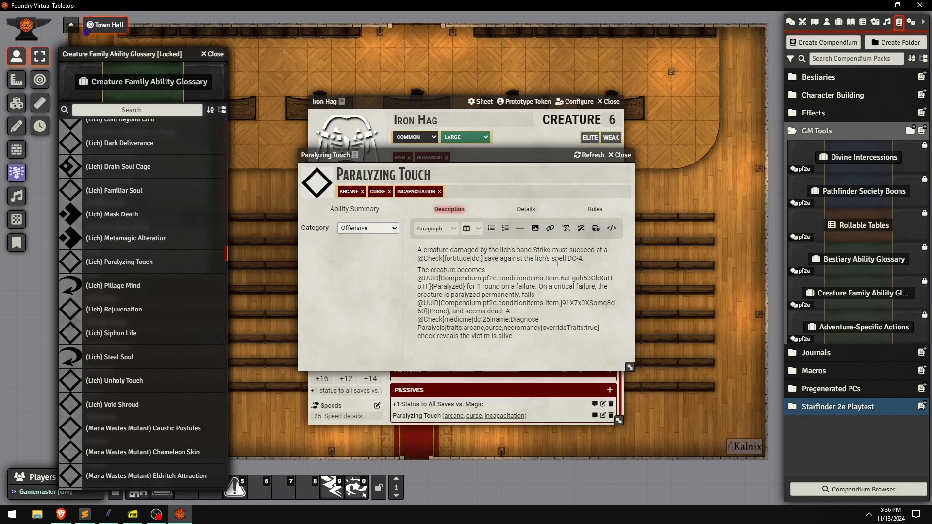
type("25")
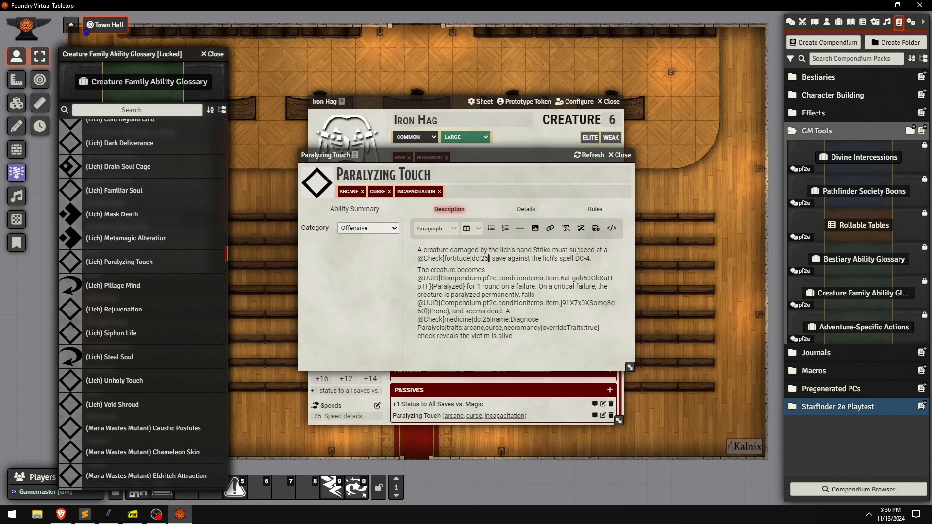
left_click_drag(590, 258, 508, 258)
key("BackSpace")
key("BackSpace")
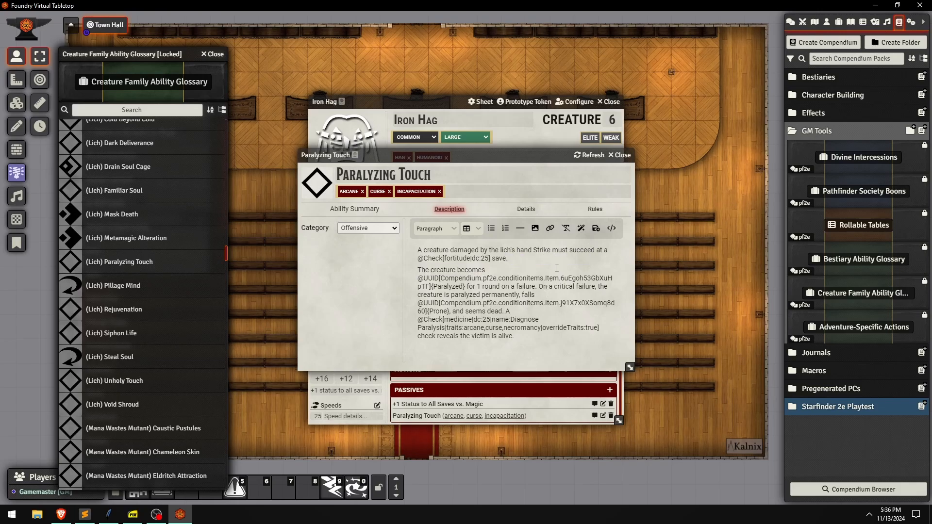
left_click(596, 228)
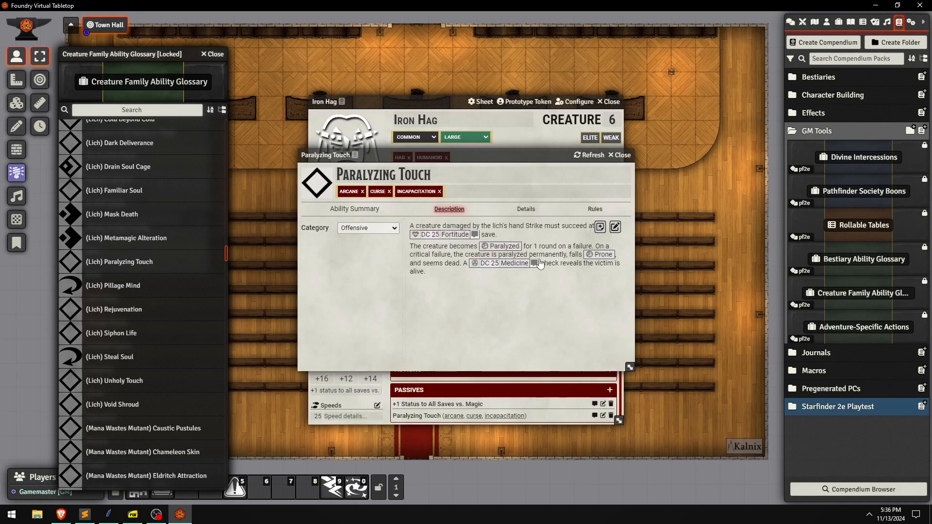
left_click(619, 155)
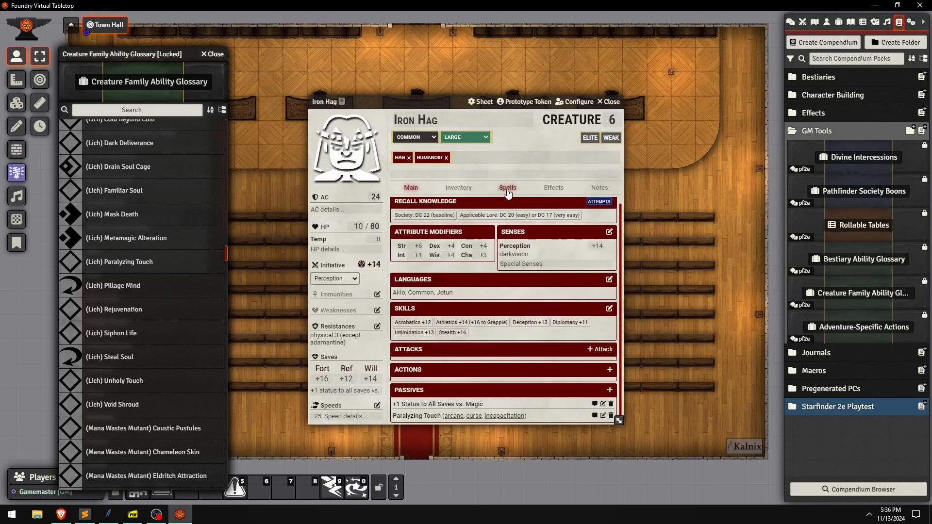
Glance at the Iron Hag's spells, and copy the ability name "Bonds of Iron" from the Monster Core PDF stat block.
left_click(508, 191)
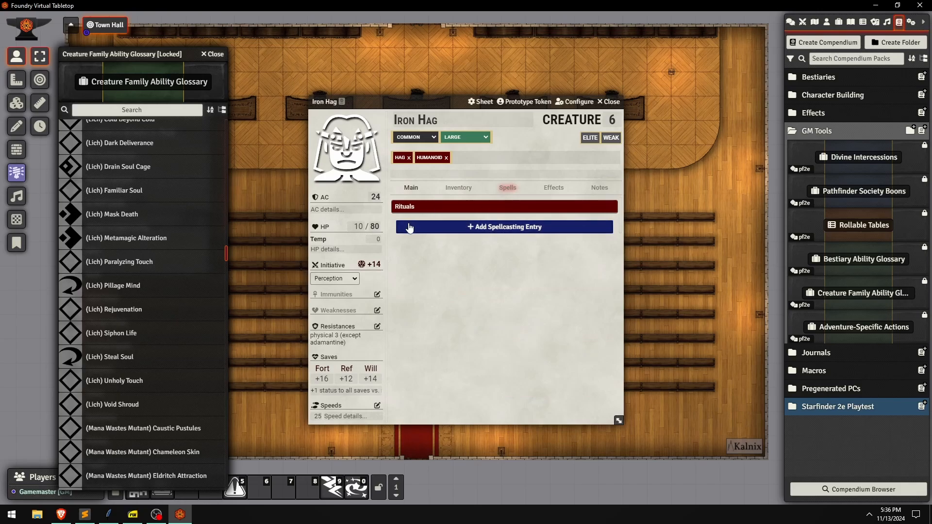
left_click(410, 188)
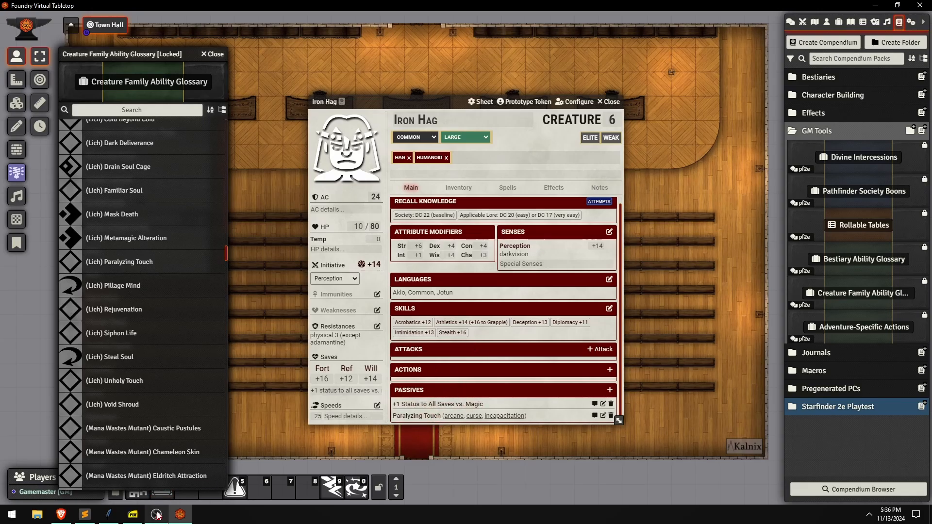
left_click(133, 514)
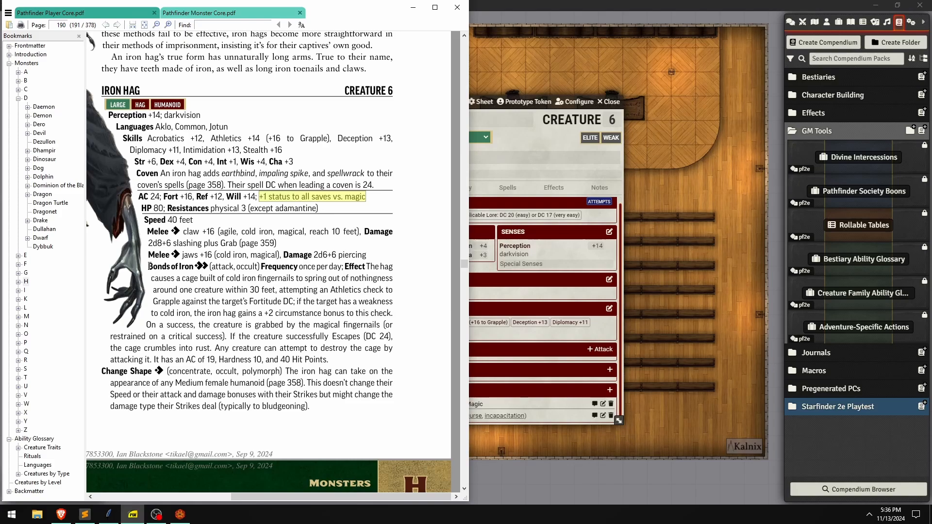
mouse_move(149, 266)
left_mouse_down()
mouse_move(192, 267)
mouse_move(151, 265)
left_mouse_up()
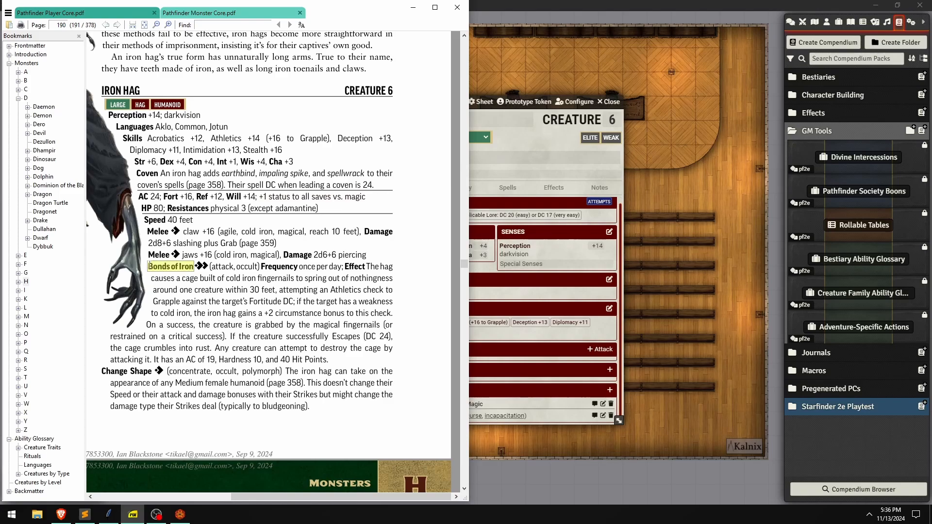
left_click(505, 345)
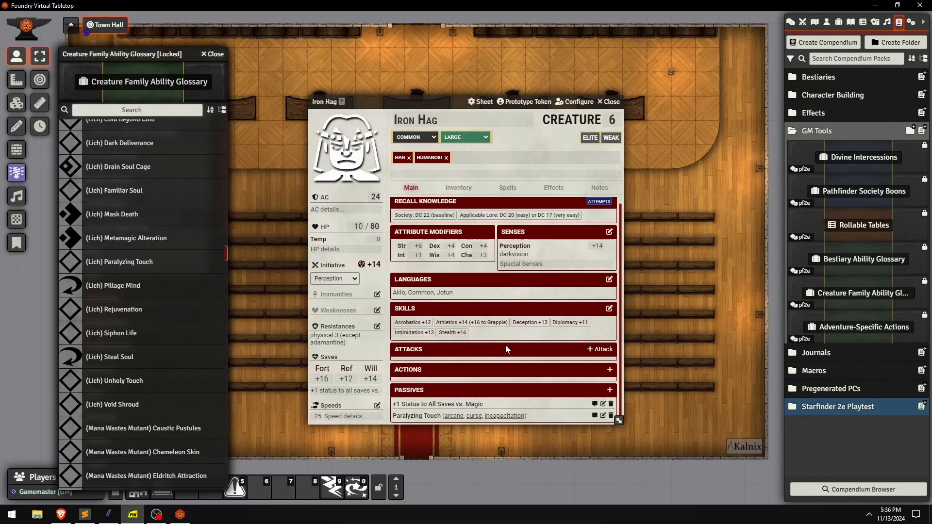
Add a new action to the Iron Hag, name it "Bonds of Iron", and set its category to Offensive.
left_click(610, 369)
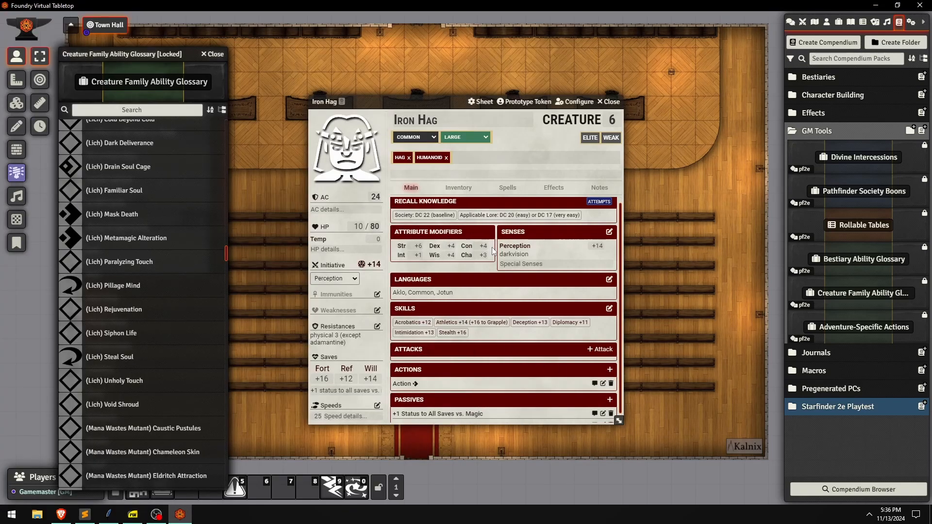
left_click(602, 383)
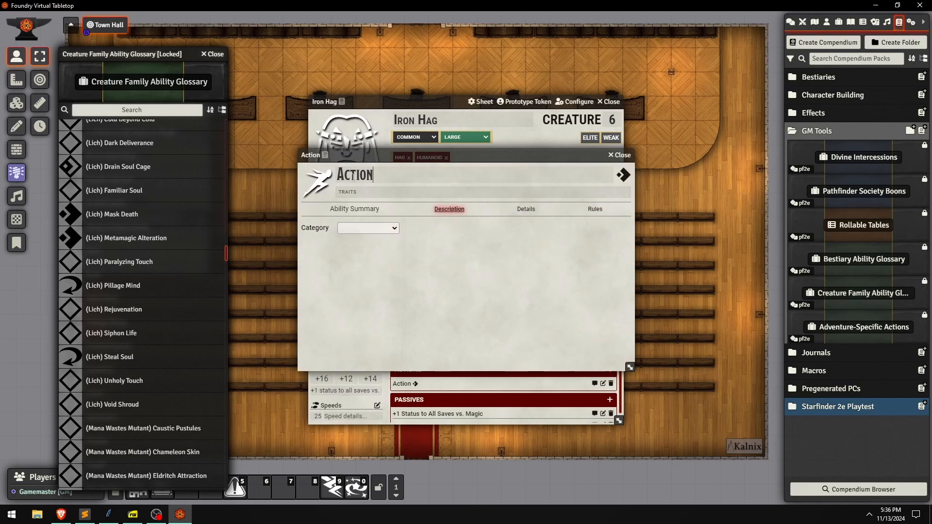
triple_click(374, 174)
type("Bonds of Iron")
left_click(368, 229)
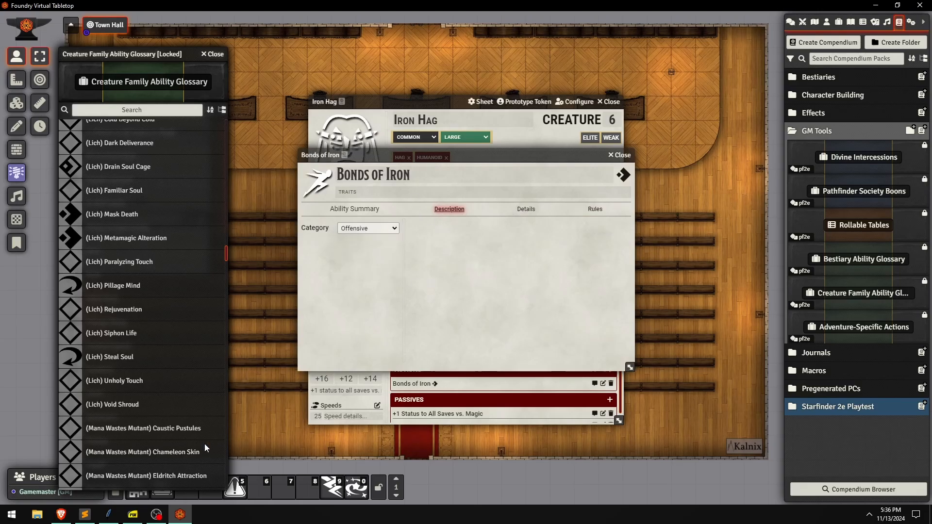
Copy the traits "attack, occult" from the Monster Core PDF into the Bonds of Iron action's traits.
left_click(133, 514)
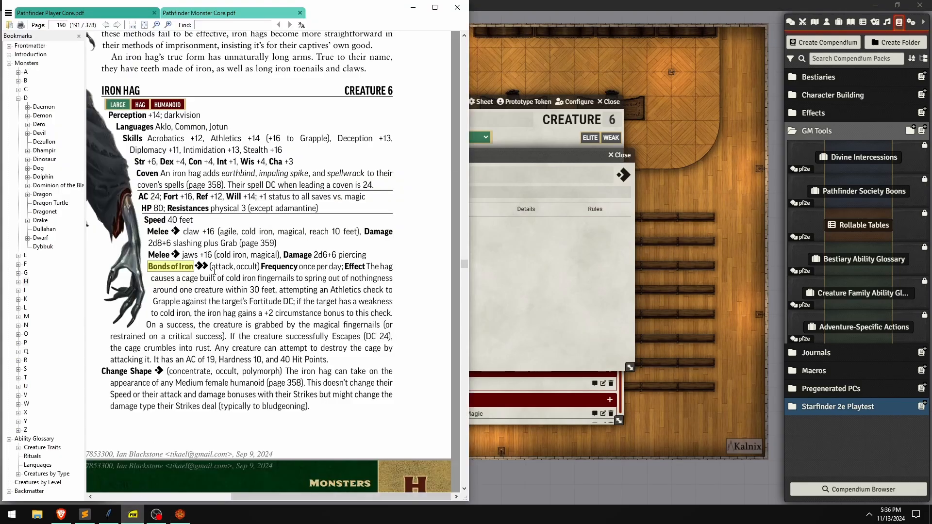
left_click_drag(210, 266, 260, 267)
key("ctrl+c")
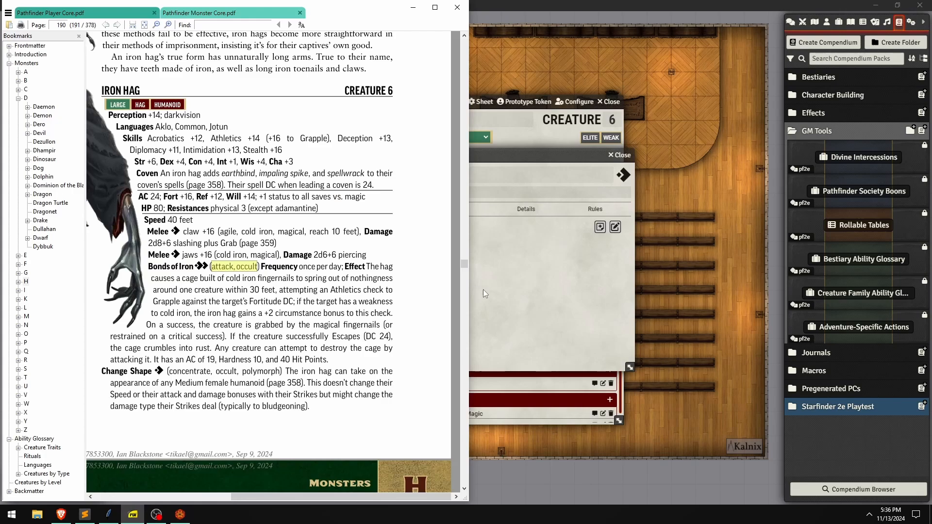
left_click(482, 289)
left_click(424, 194)
key("ctrl+v")
left_click(435, 276)
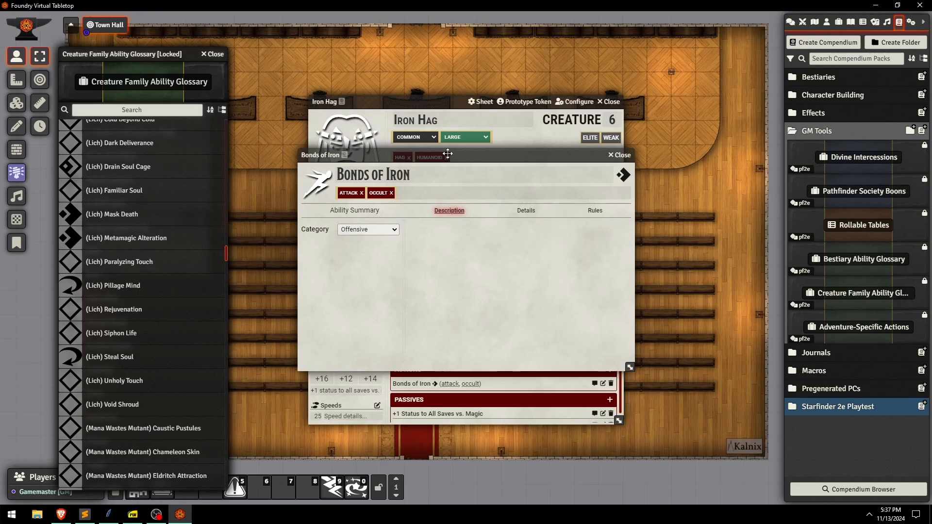
left_click(423, 199)
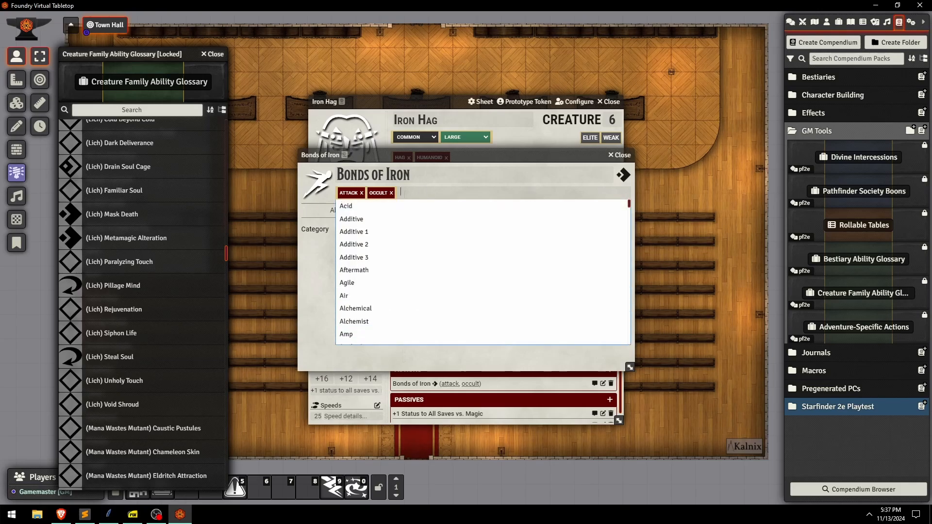
type("con")
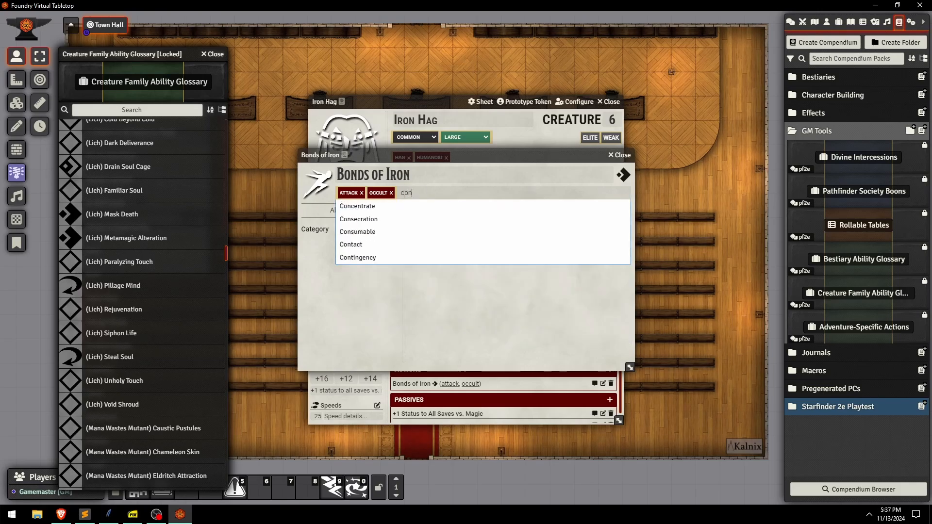
left_click(414, 193)
key("BackSpace")
key("BackSpace")
key("BackSpace")
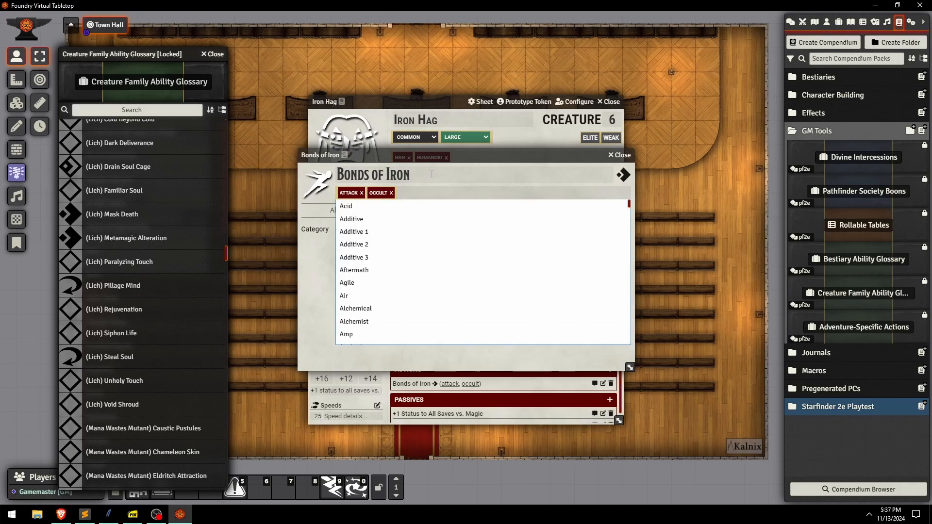
left_click(418, 177)
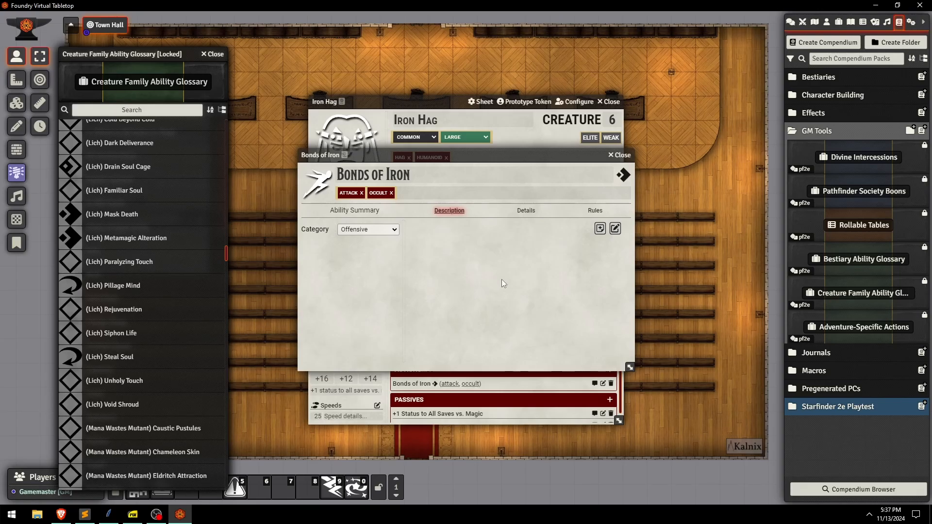
Copy the Bonds of Iron frequency and effect text from the PDF into the PF2e Data Entry tool and reformat it.
left_click(132, 513)
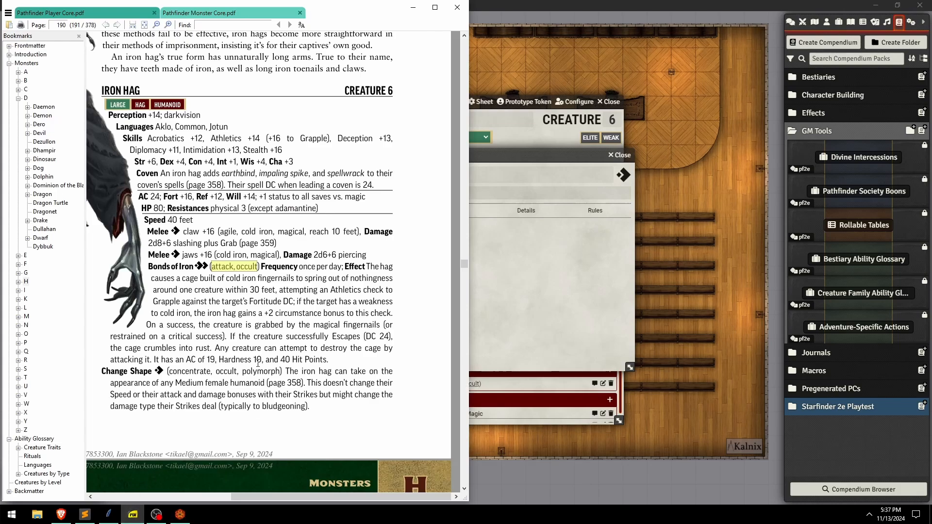
left_click_drag(263, 267, 334, 362)
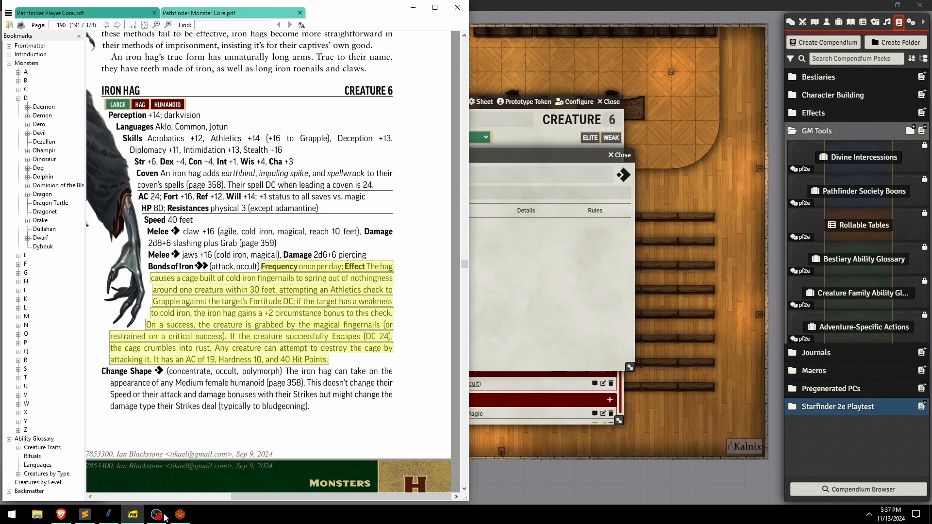
left_click(108, 514)
key("ctrl+v")
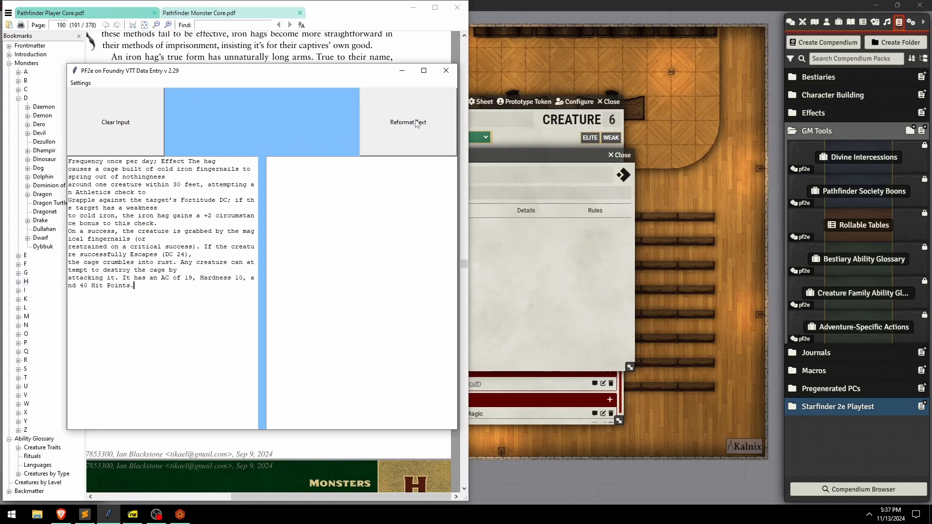
left_click(416, 122)
Back in Foundry, paste the reformatted text into the Bonds of Iron description and save it.
left_click(537, 272)
left_click(616, 230)
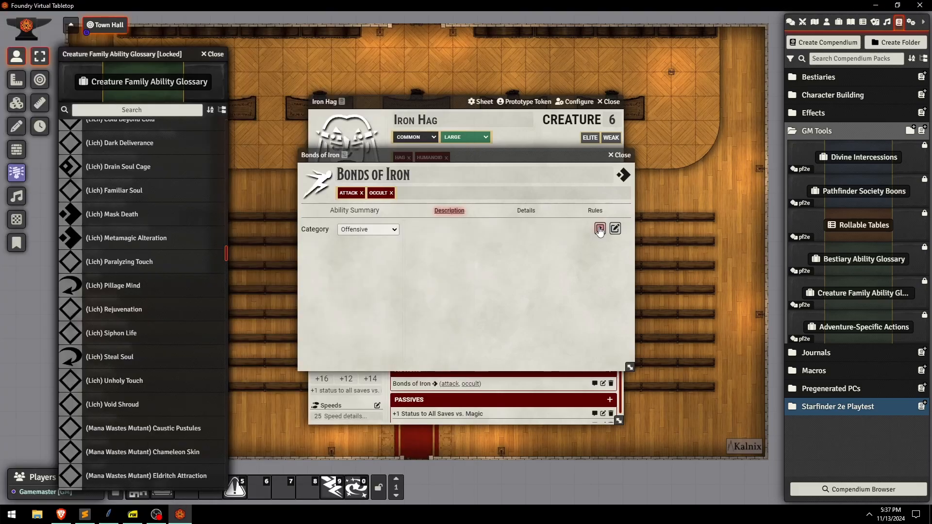
left_click(613, 229)
key("ctrl+v")
left_click(612, 230)
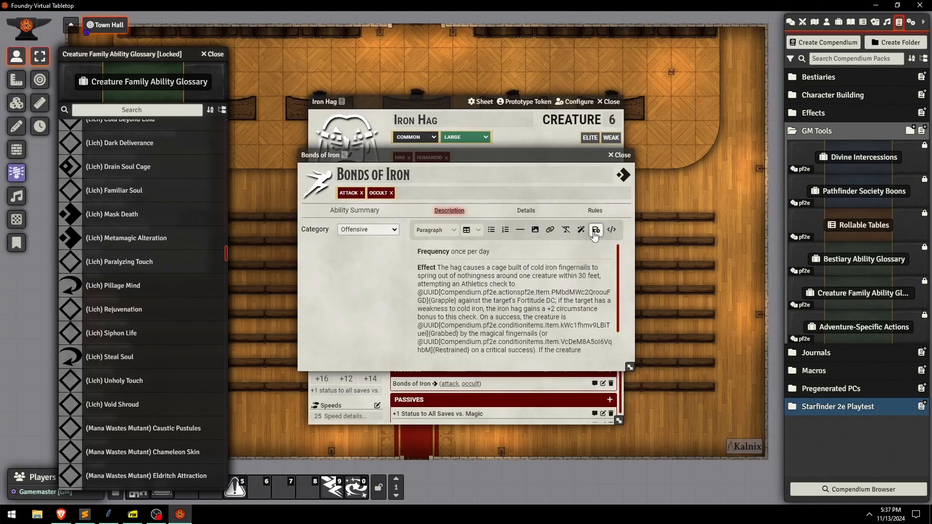
left_click(596, 230)
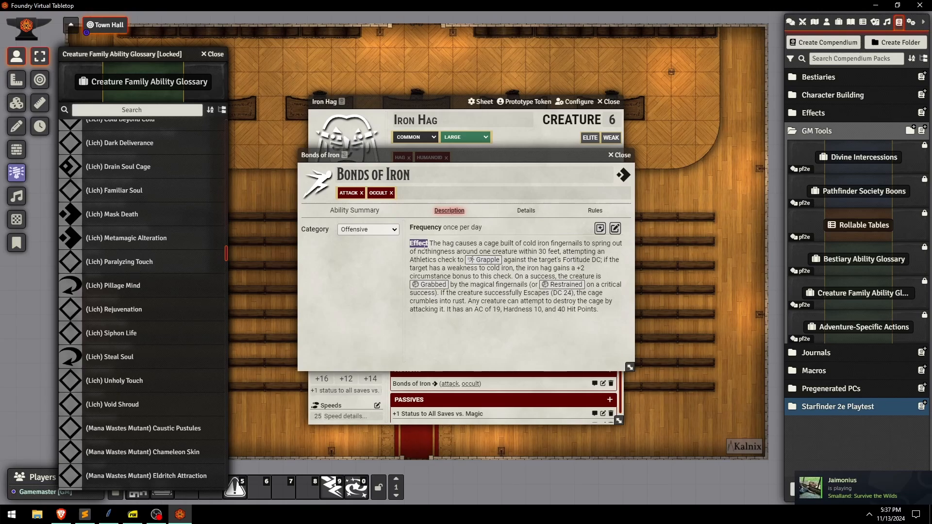
left_click(425, 247)
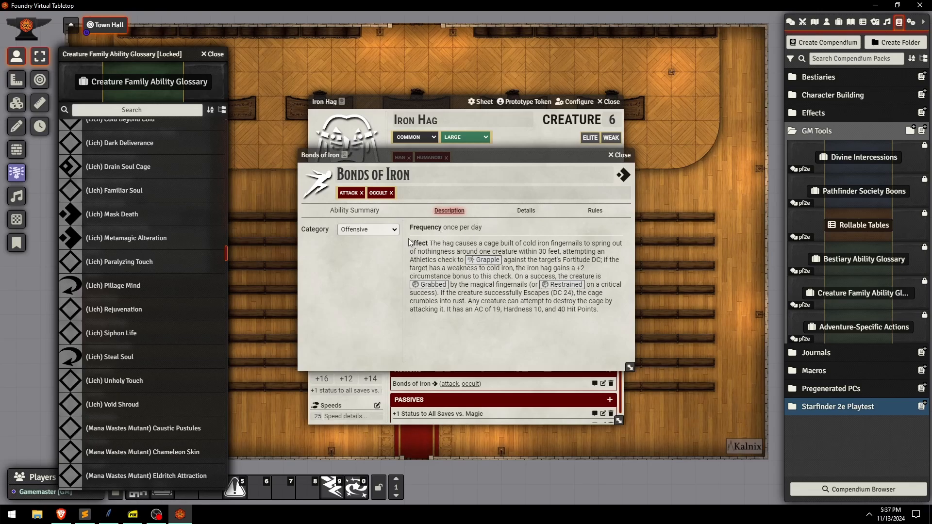
Give Bonds of Iron a frequency of 1 per day and set its cost to two actions.
left_click(527, 211)
left_click(613, 242)
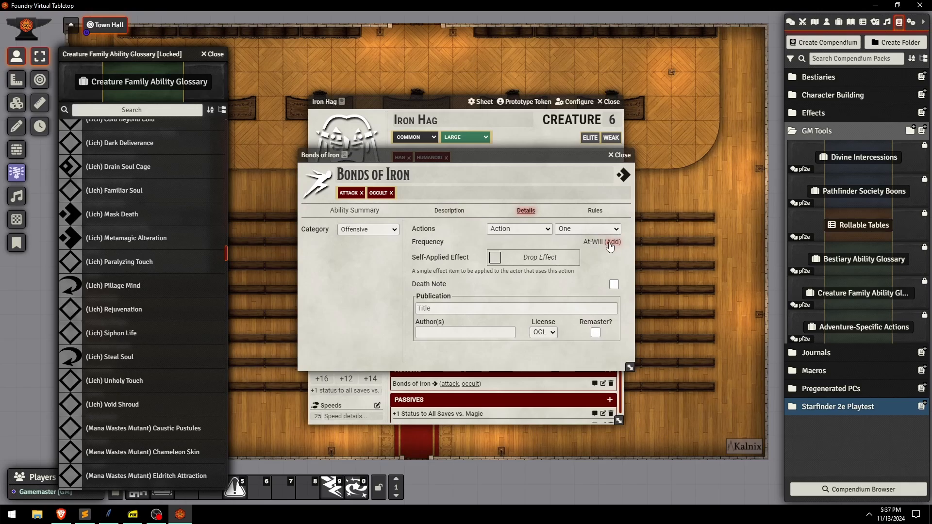
left_click(459, 215)
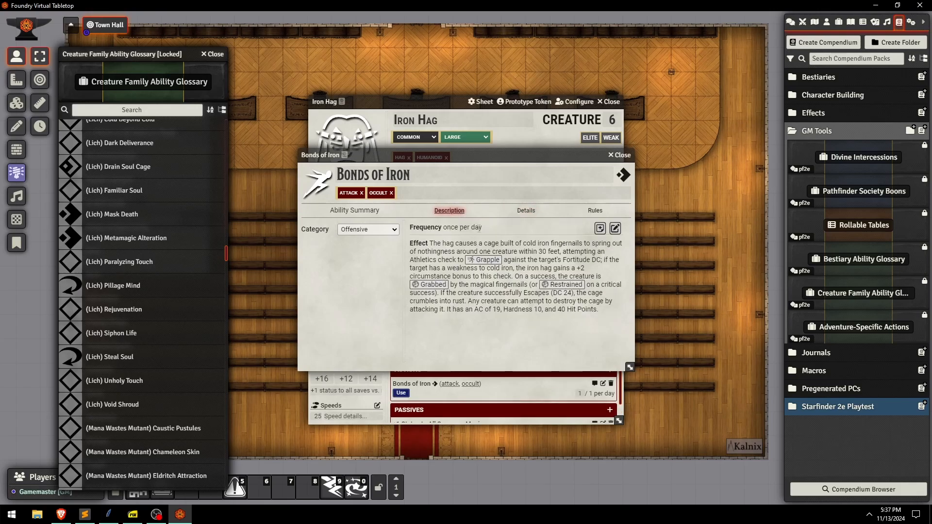
left_click(525, 211)
left_click(585, 228)
left_click(576, 249)
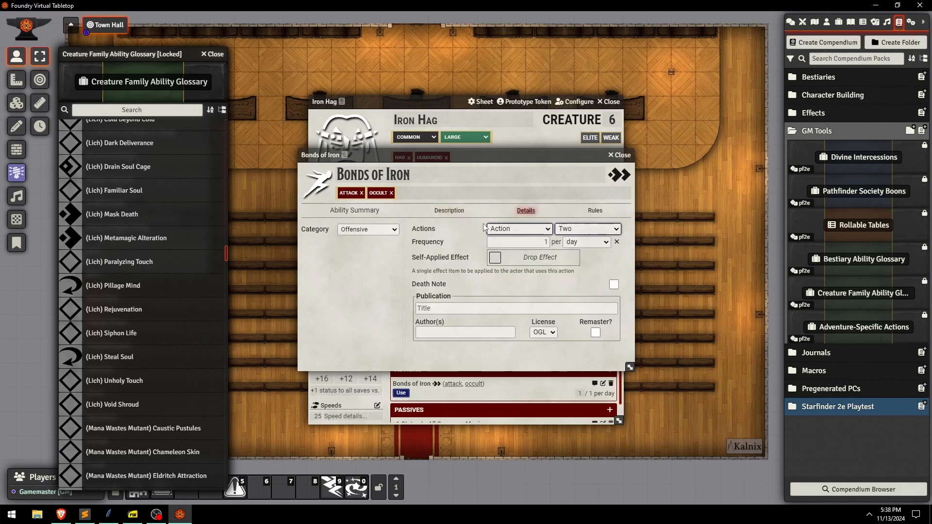
left_click(449, 210)
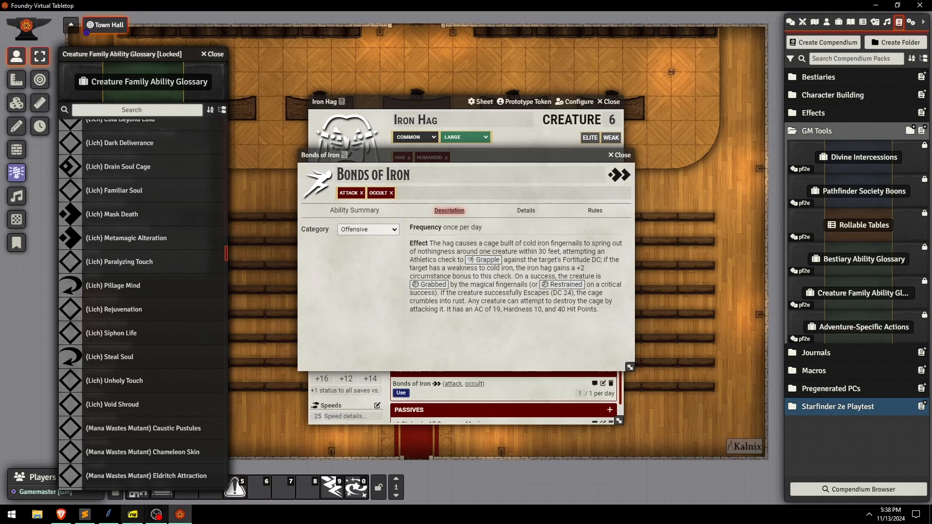
Compare the Bonds of Iron description with the Monster Core PDF, review its circumstance bonus wording, and close the action.
left_click(132, 514)
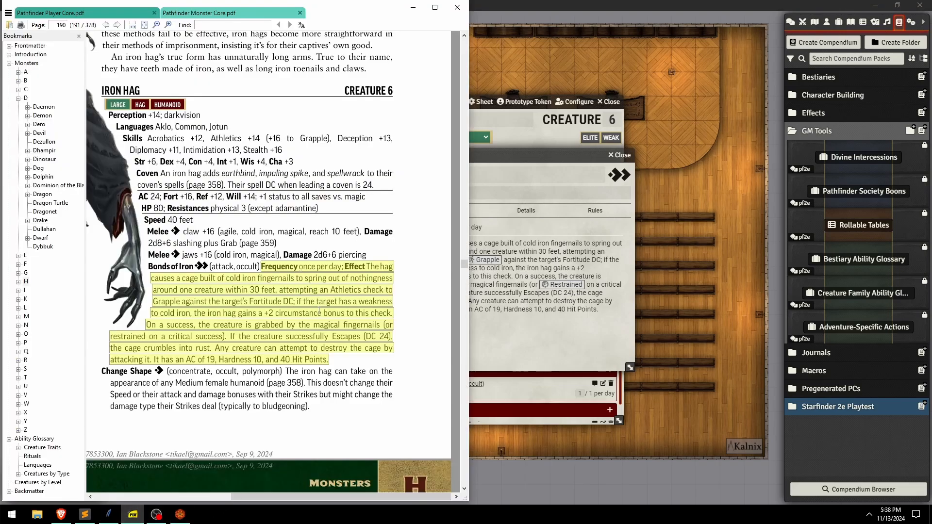
left_click(499, 307)
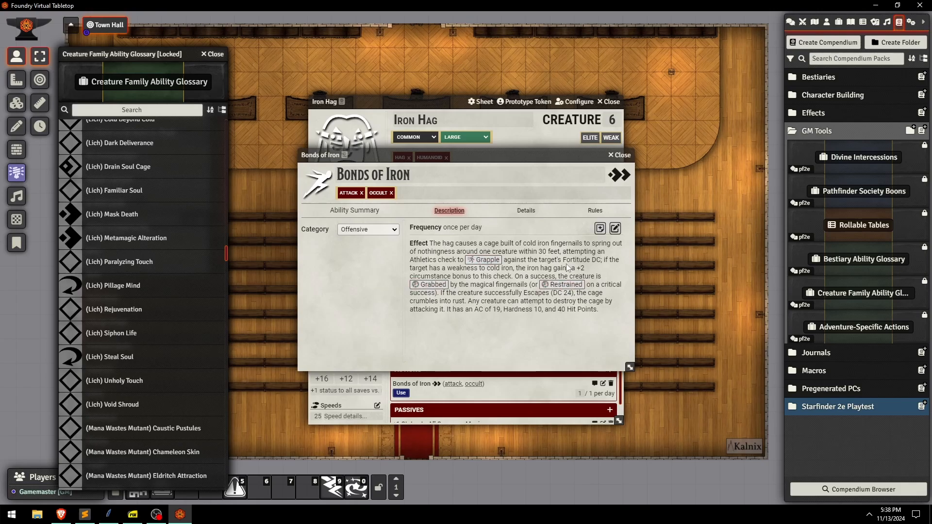
left_click_drag(584, 267, 515, 268)
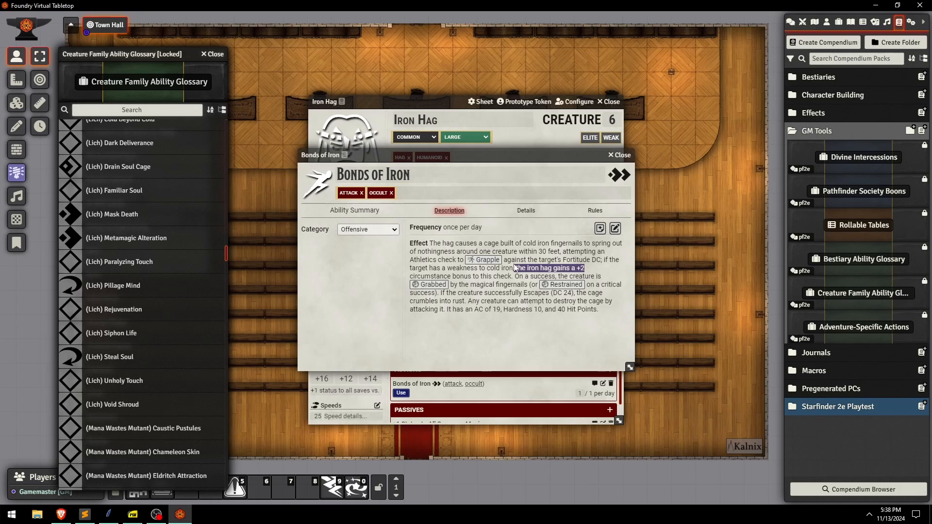
left_click(497, 276)
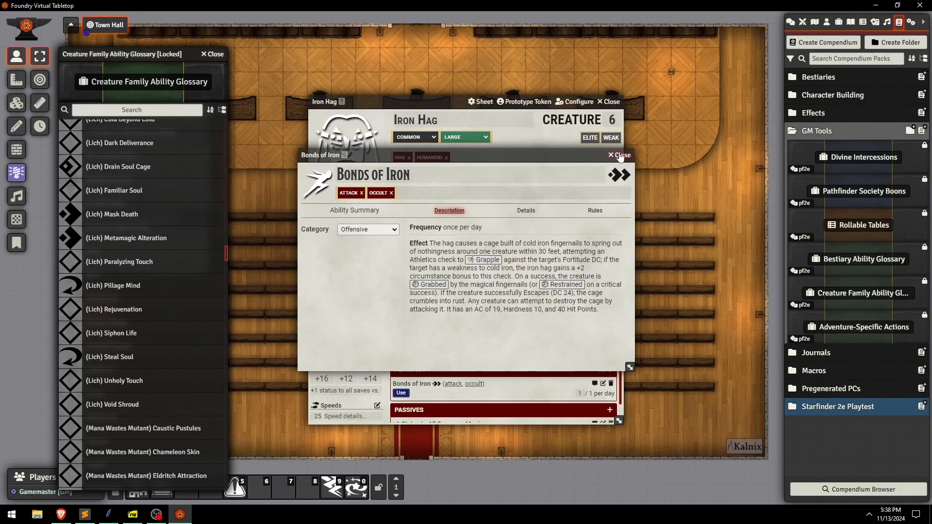
left_click(619, 155)
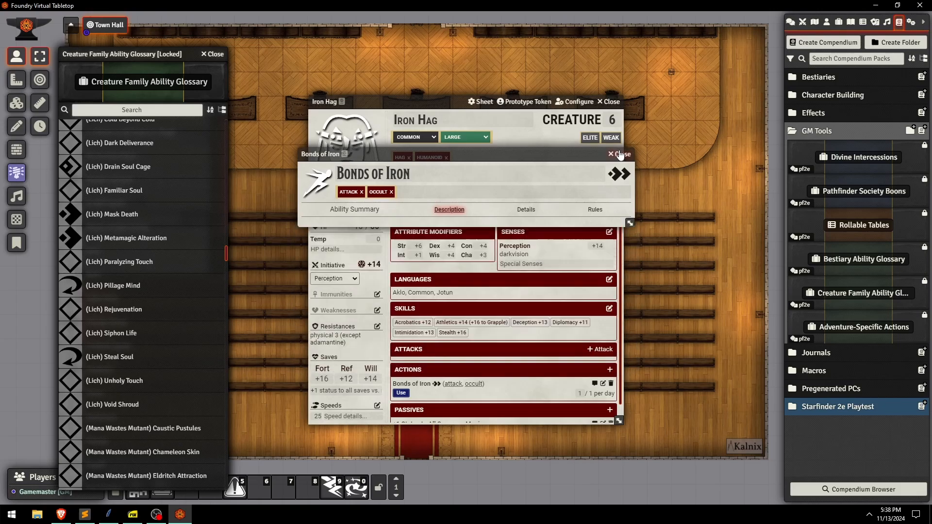
Add a new attack to the Iron Hag and give it the Range Increment 100 feet trait.
scroll(494, 353, "down", 1)
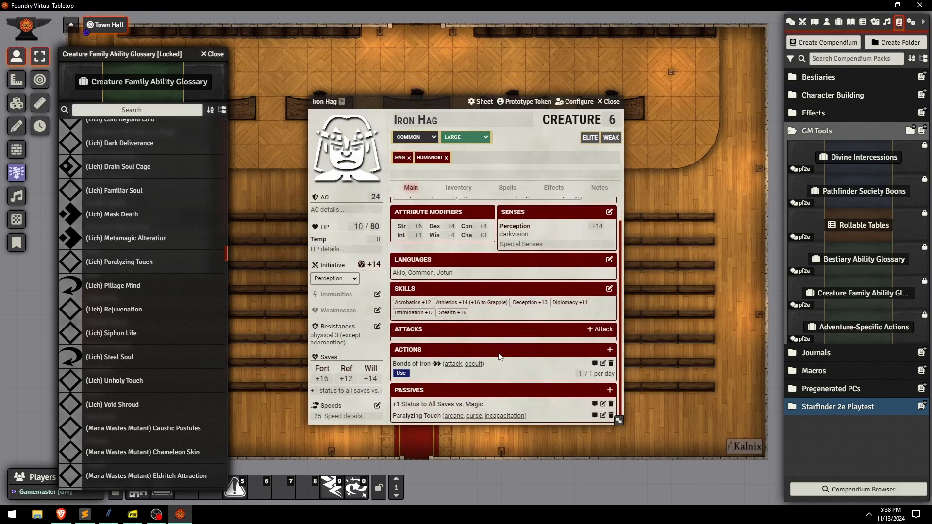
left_click(597, 329)
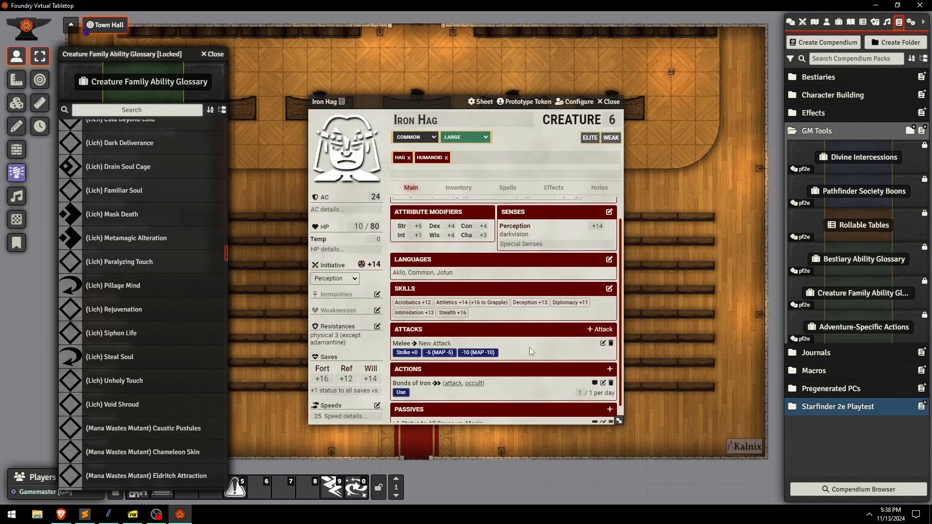
left_click(602, 344)
left_click_drag(388, 155, 90, 172)
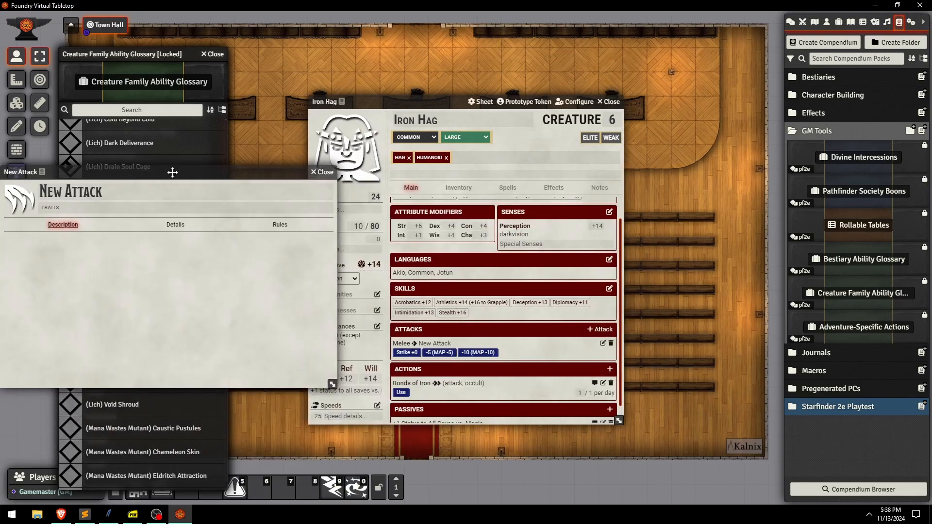
left_click_drag(167, 172, 478, 114)
left_click(438, 154)
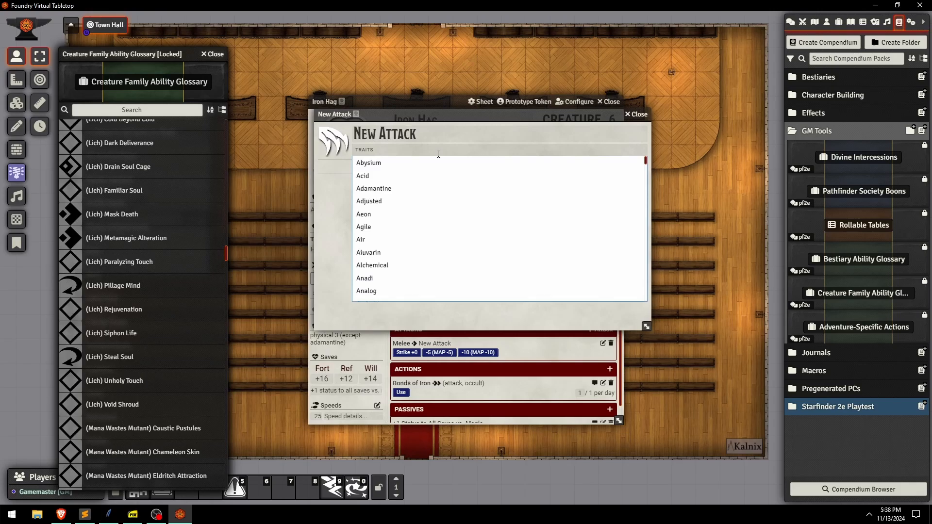
type("100")
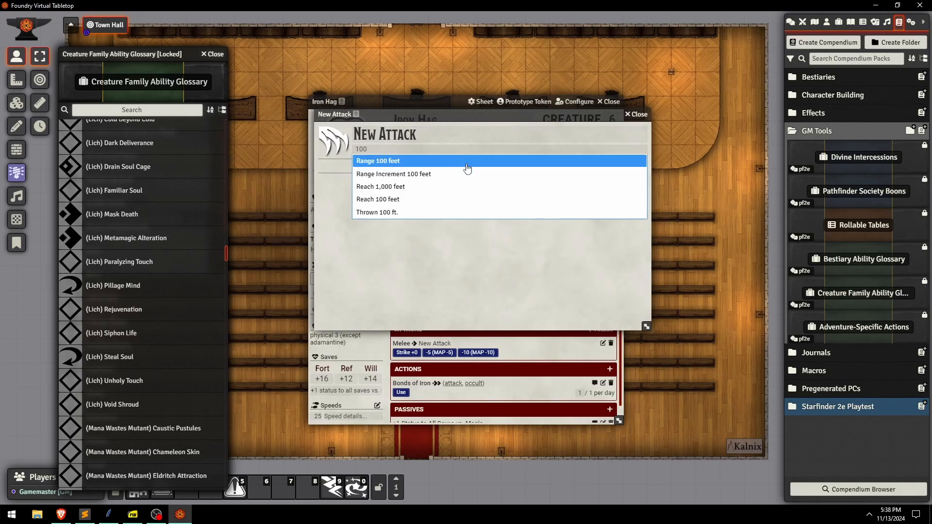
left_click(413, 174)
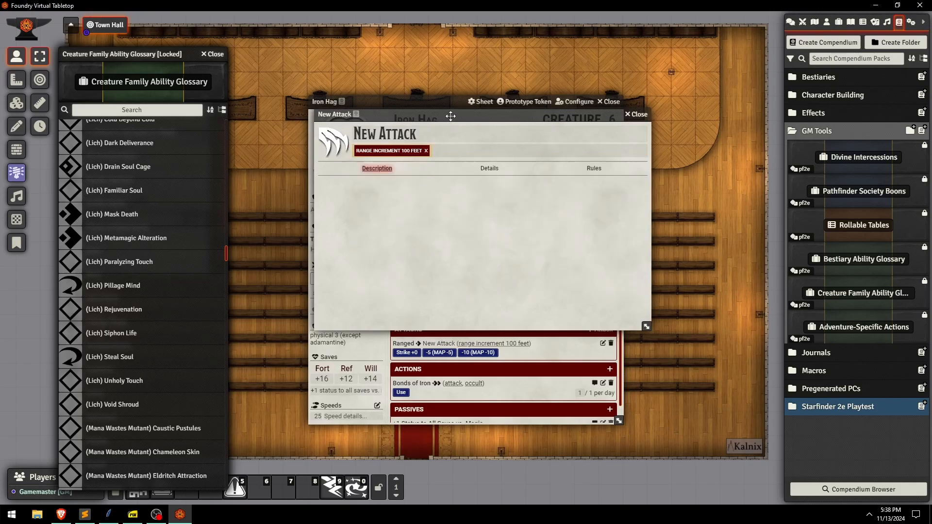
left_click_drag(444, 120, 482, 108)
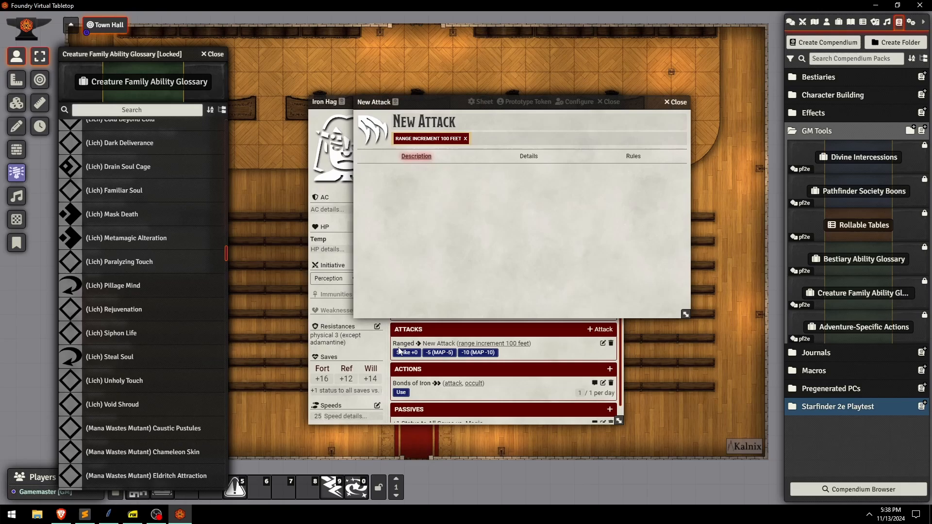
Remove the range increment trait from the new attack and delete the attack from the Iron Hag.
left_click(465, 139)
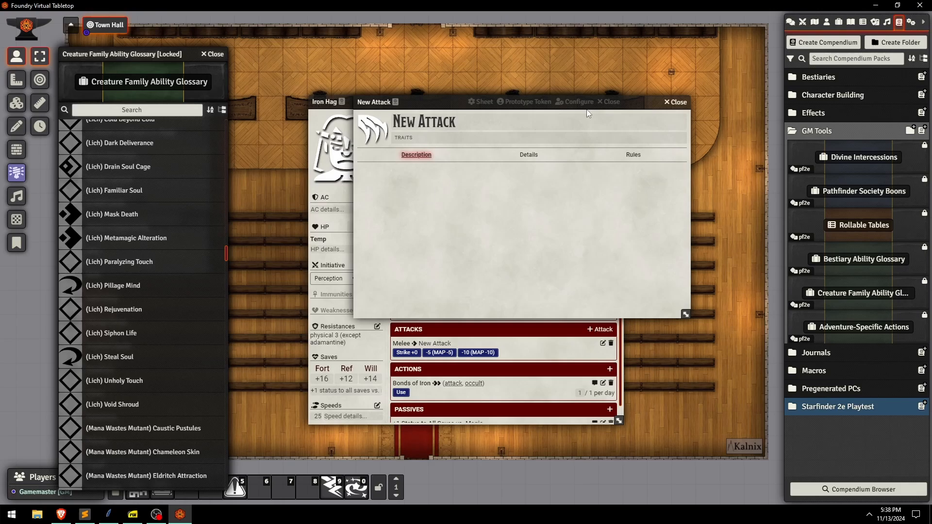
left_click(675, 102)
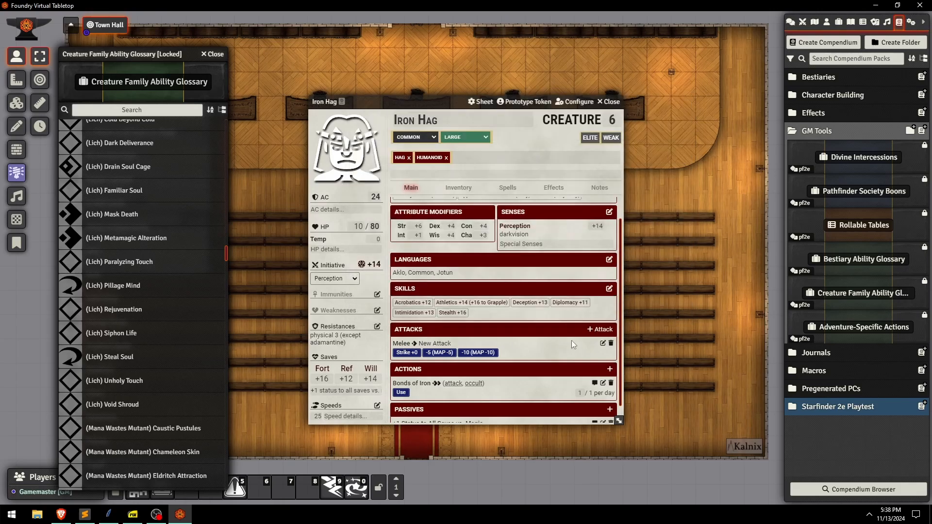
left_click(610, 343, "ctrl")
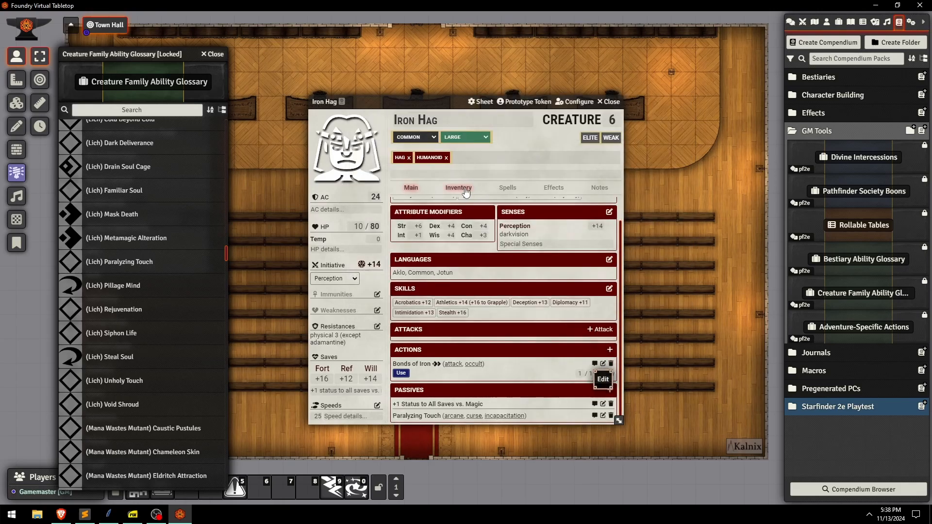
Add a Longsword to the Iron Hag's inventory and generate an NPC attack from it.
left_click(458, 188)
key("ctrl+space")
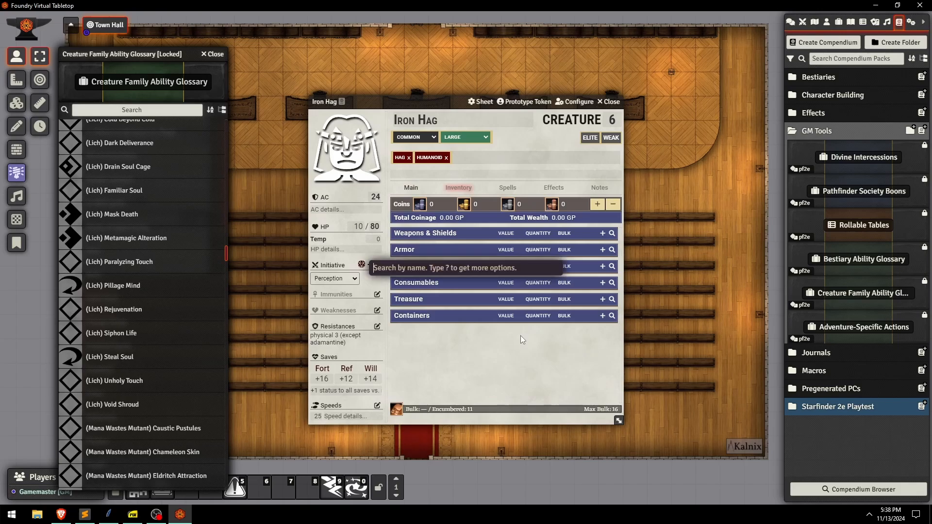
type("longsword")
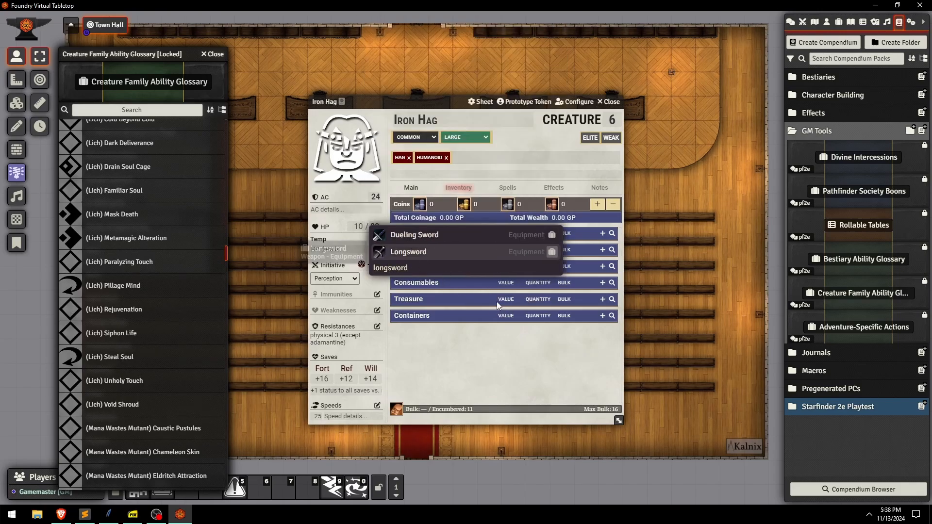
key("Return")
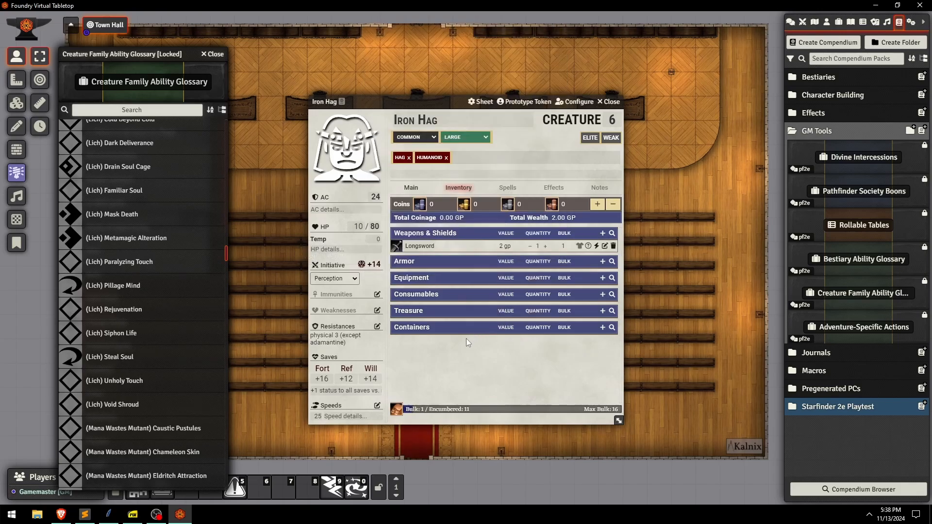
left_click(596, 246)
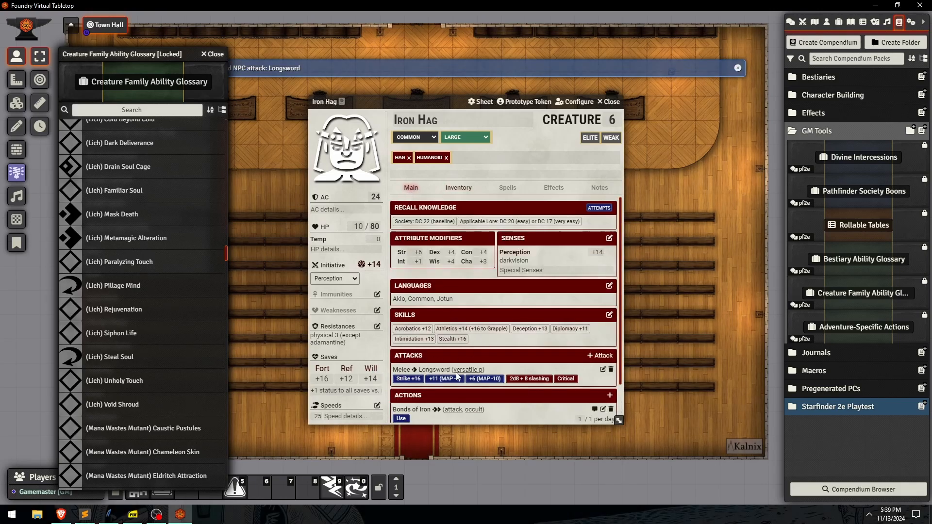
Open the Longsword attack's details and examine its attack modifier and damage.
left_click(602, 370)
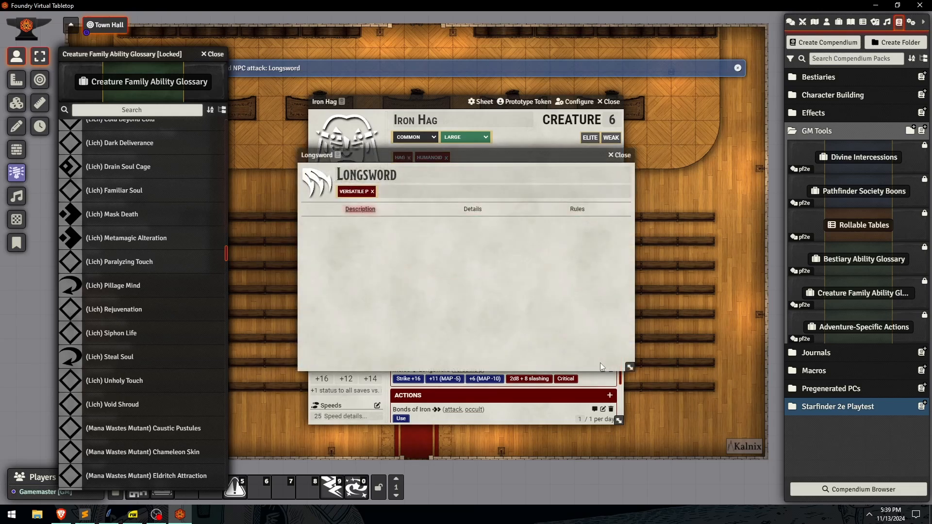
left_click(472, 210)
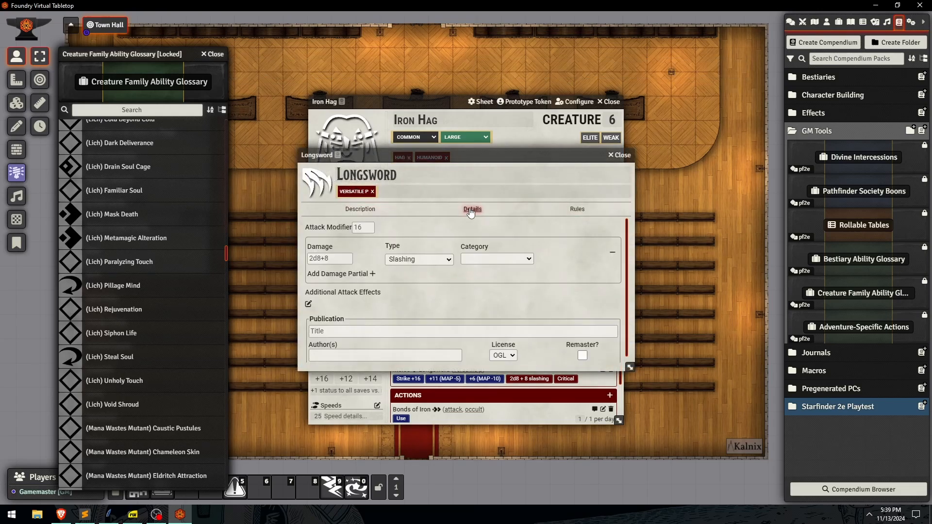
left_click(332, 257)
left_click(367, 227)
left_click_drag(440, 156, 542, 124)
Find Grab in the Bestiary Ability Glossary and add it to the Iron Hag's actions.
left_click(212, 54)
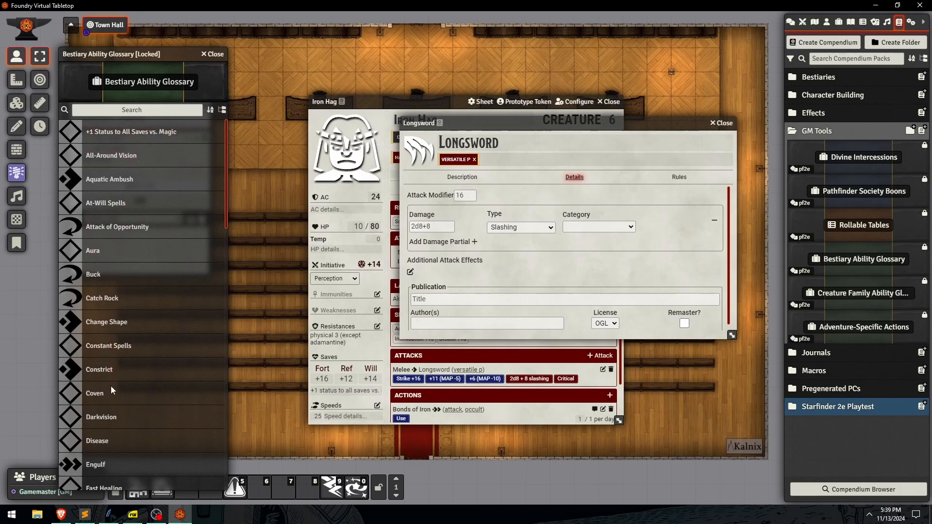
scroll(110, 386, "down", 2)
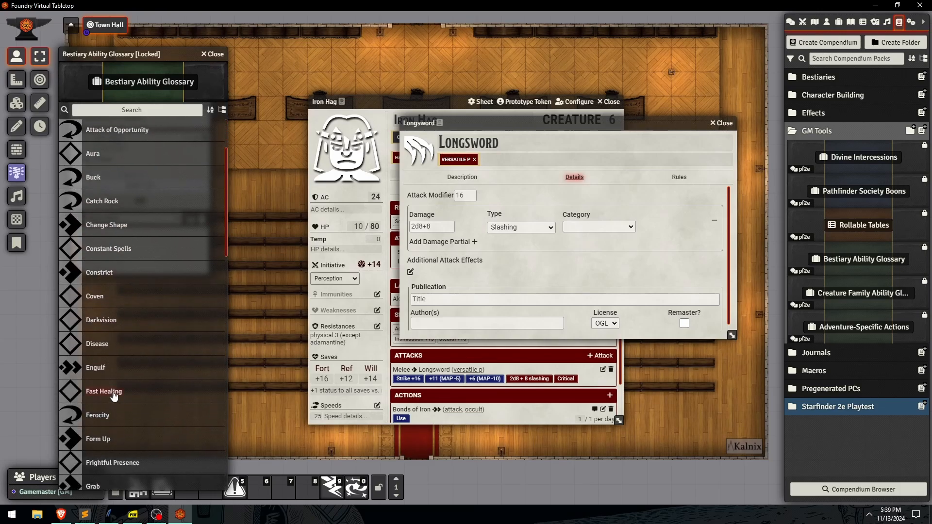
scroll(108, 330, "down", 1)
scroll(102, 252, "up", 3)
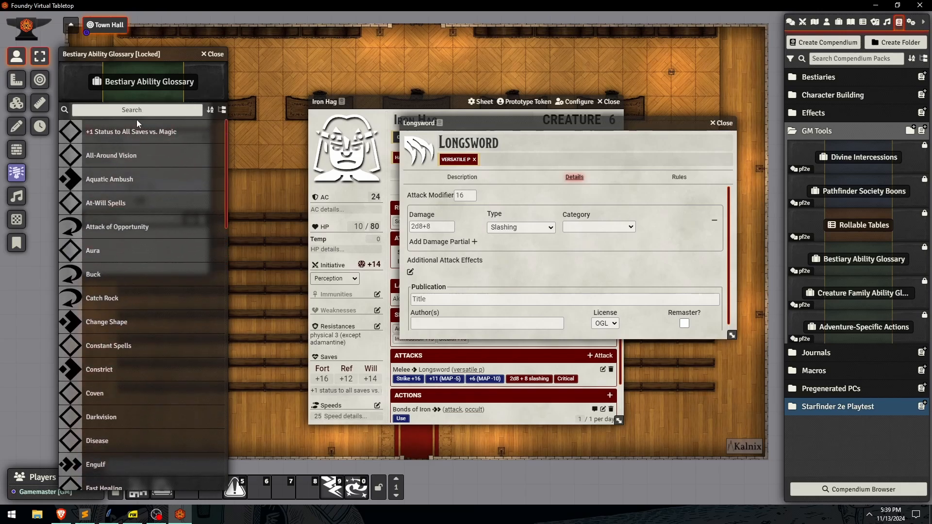
left_click(136, 107)
type("grab")
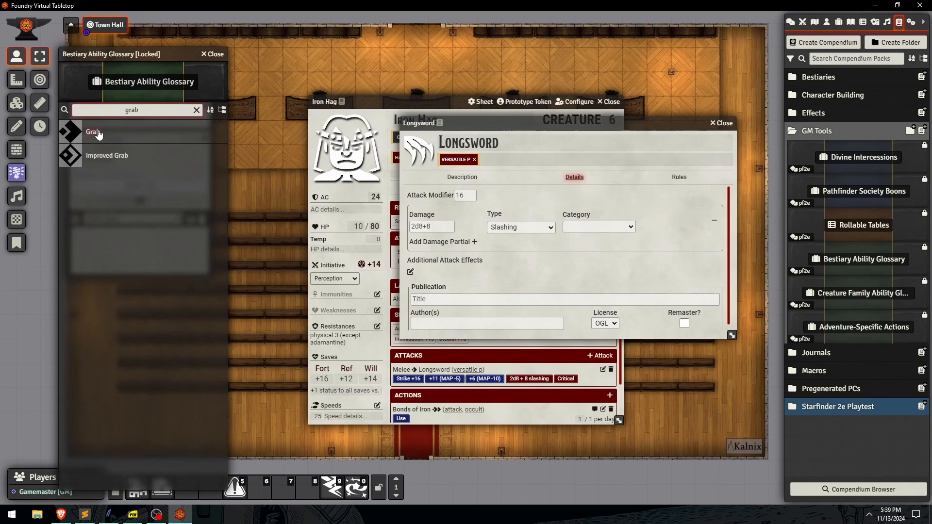
left_click_drag(83, 132, 417, 353)
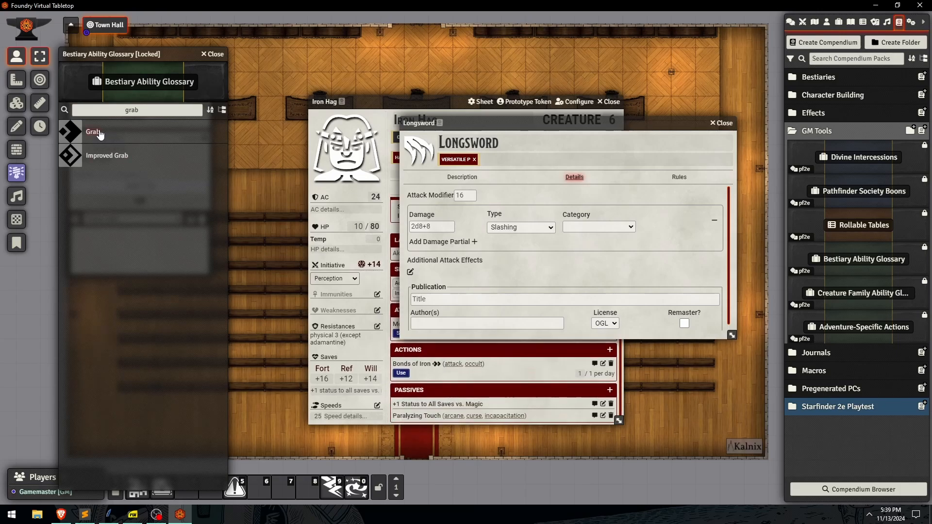
Assign Grab as an additional attack effect of the Longsword attack and close the attack.
left_click(411, 273)
left_click(430, 234)
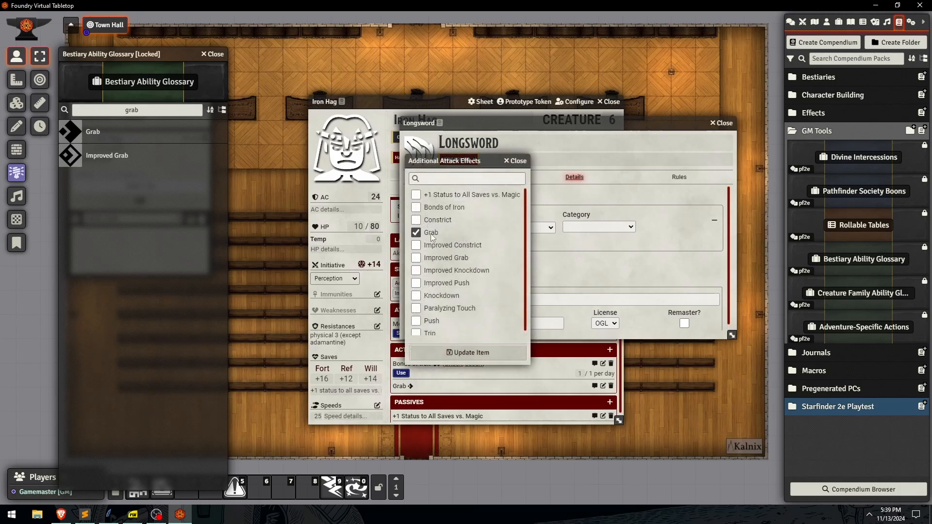
left_click(439, 358)
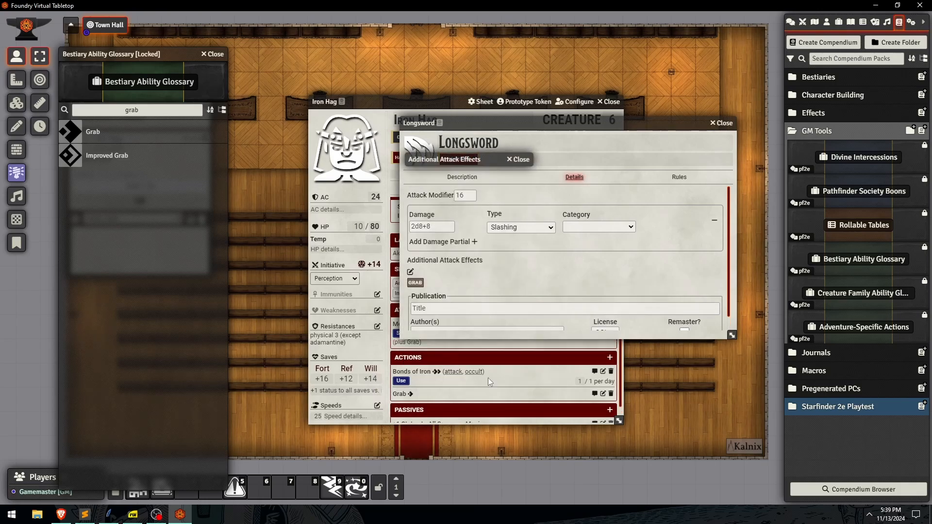
left_click(721, 122)
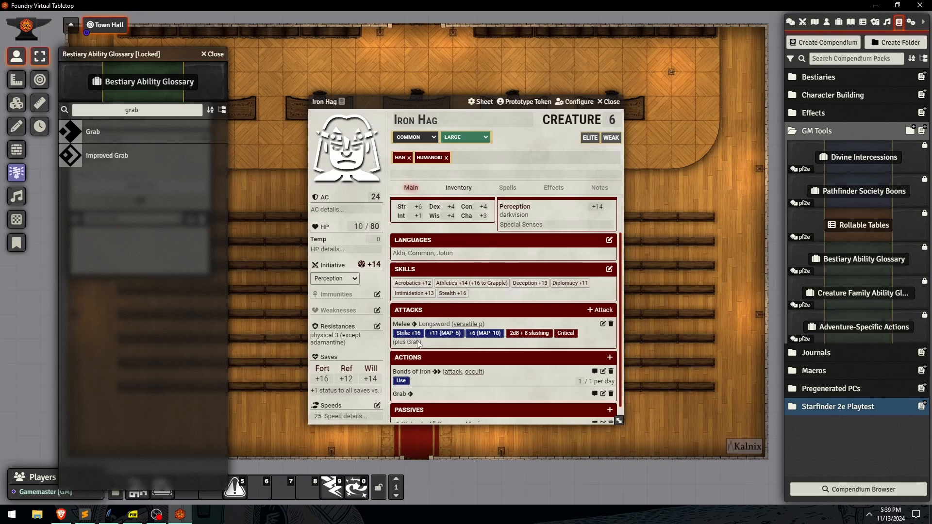
Collapse the GM Tools compendium folder, show the world's actor list, and review the Iron Hag's attacks and actions.
left_click(836, 131)
left_click(825, 22)
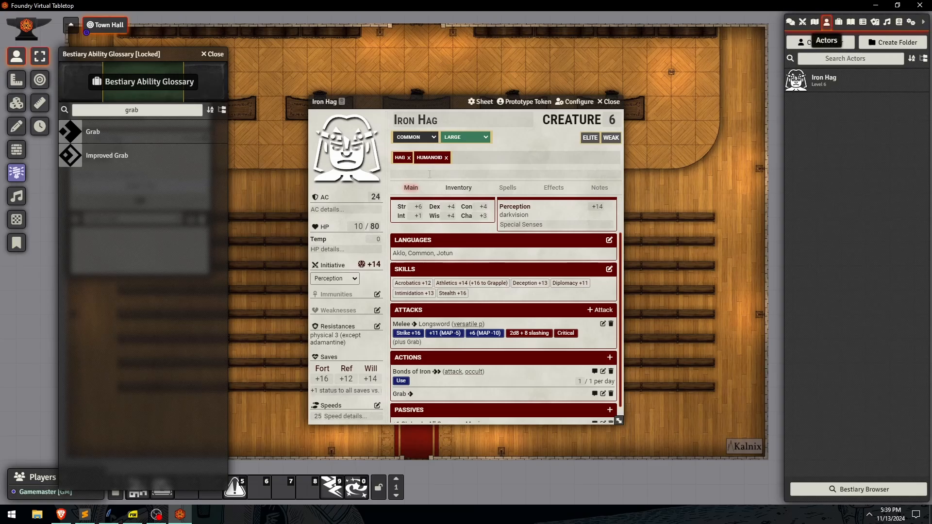
scroll(455, 311, "down", 1)
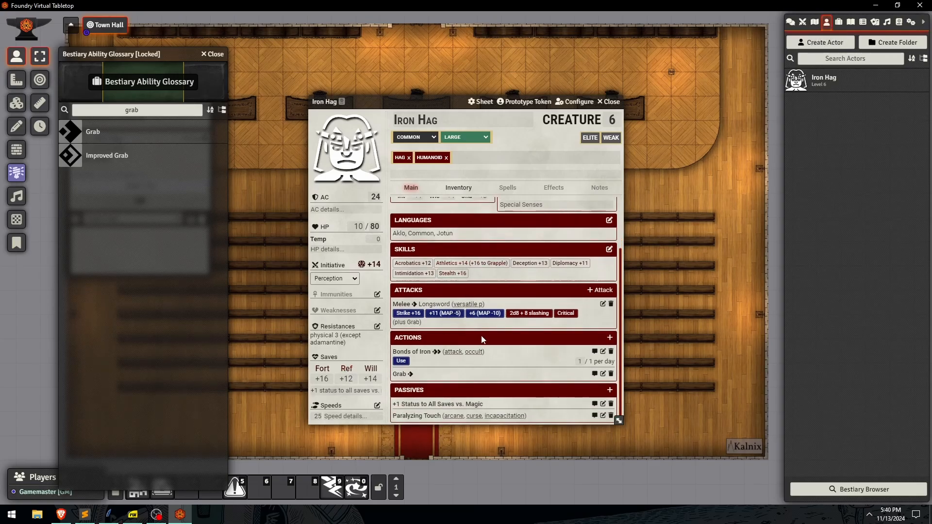
Show the Iron Hag's spells and review the settings for a new spellcasting entry without creating one.
left_click(501, 193)
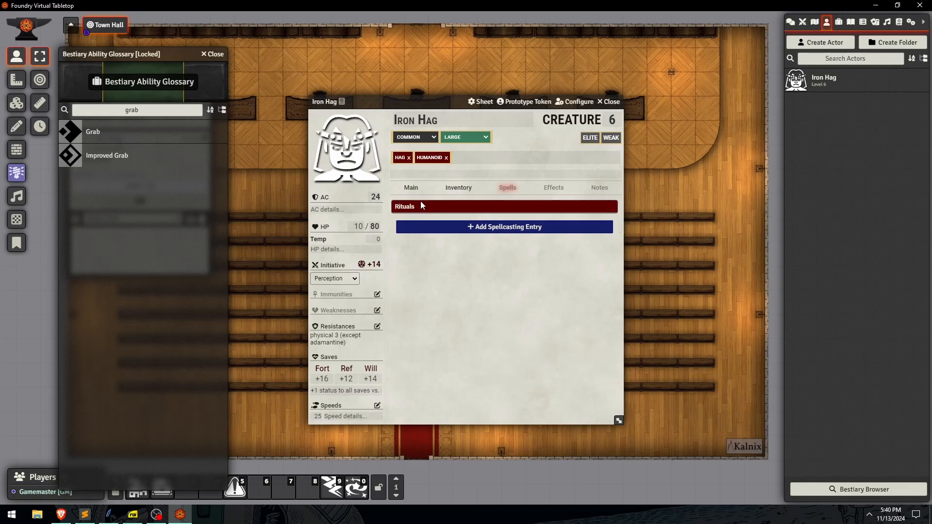
left_click(473, 228)
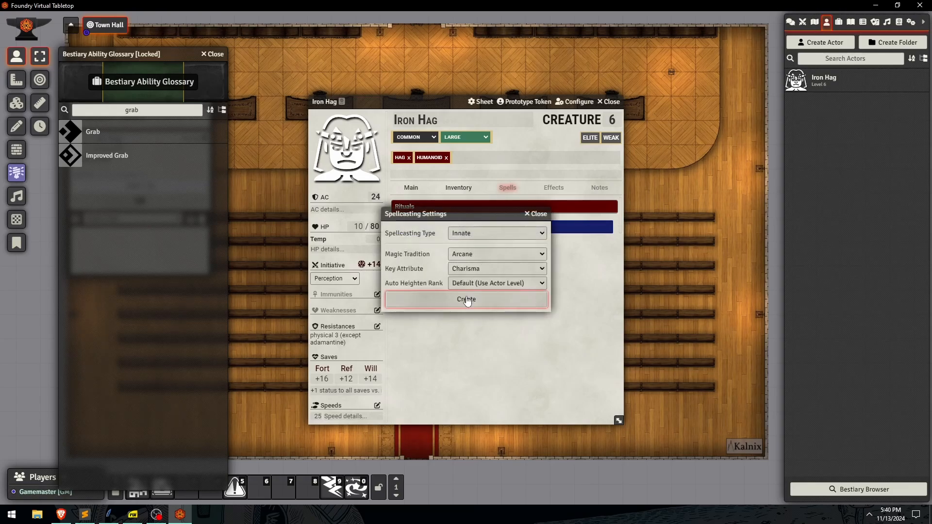
left_click(536, 214)
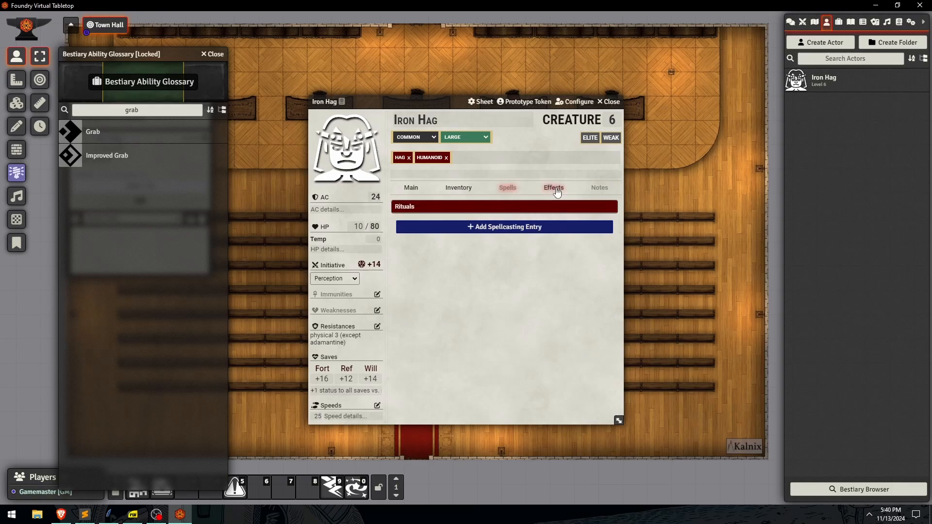
Fill in the Iron Hag's notes with "aaaaa" as the description and "bbbbbb" as the private notes, saving each.
left_click(599, 188)
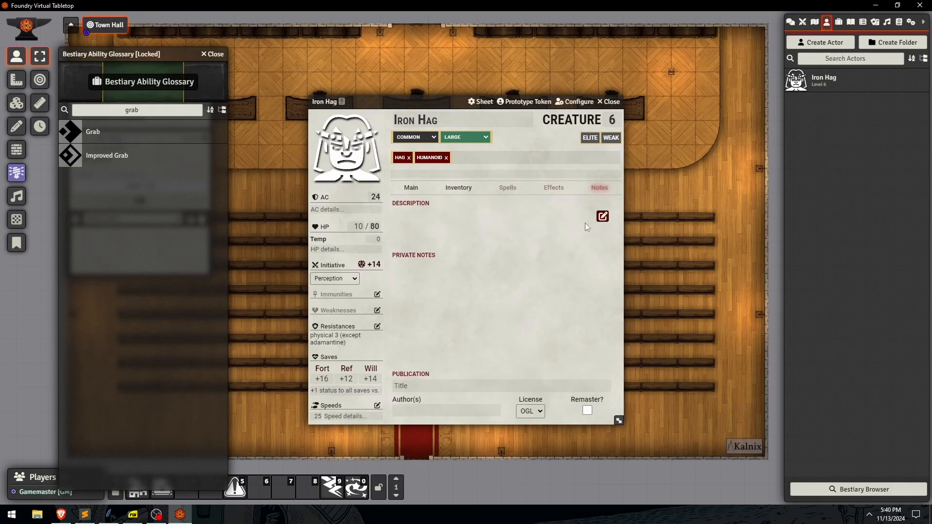
left_click(602, 216)
type("aaaaa")
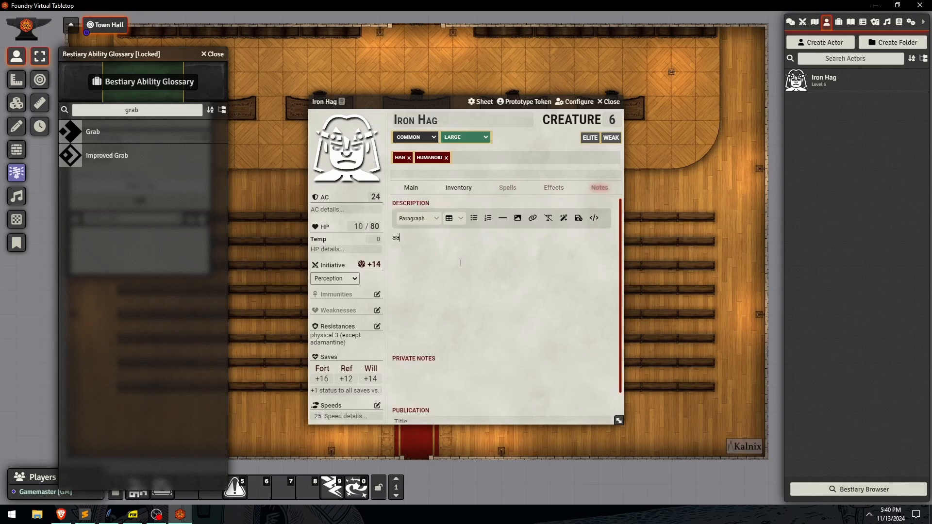
left_click(578, 218)
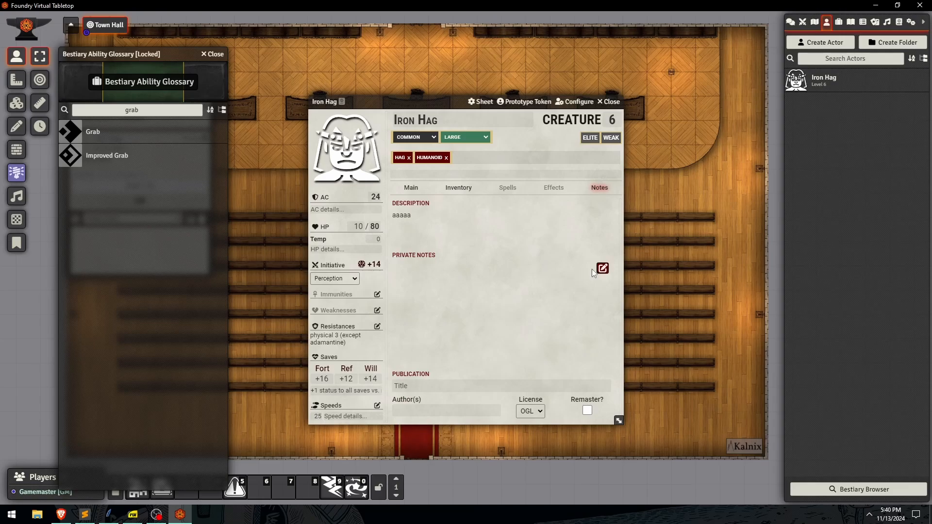
left_click(603, 266)
type("bbbbbb")
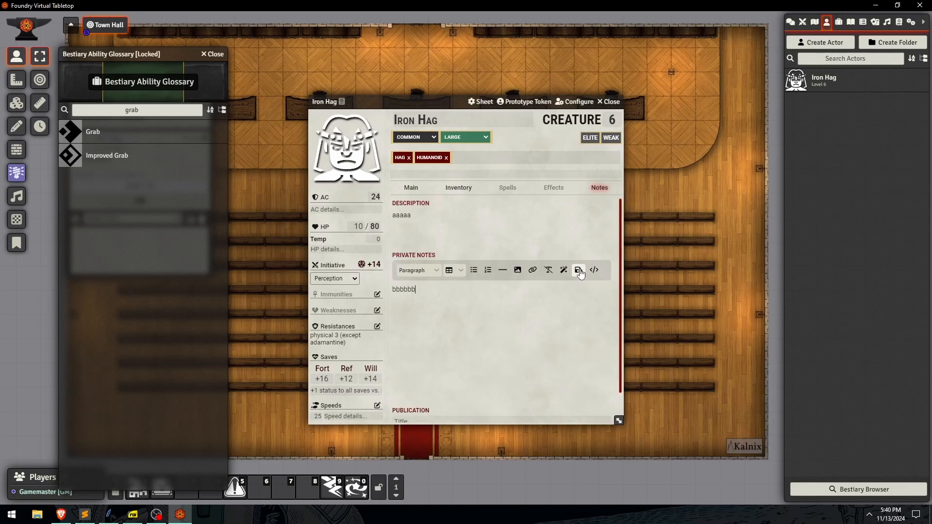
left_click(578, 269)
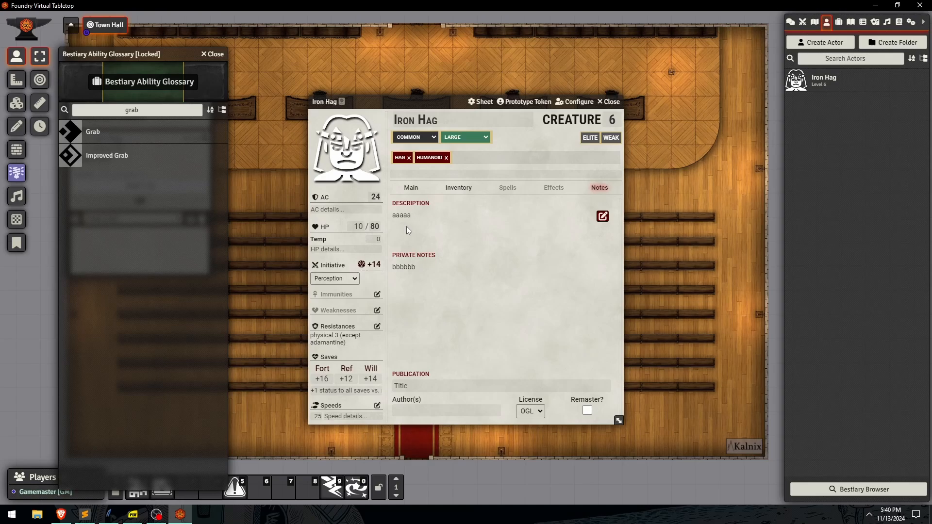
left_click(414, 385)
Clear the search in the Bestiary Ability Glossary, and close both the glossary and the Iron Hag sheet.
left_click_drag(181, 53, 145, 19)
left_click(186, 89)
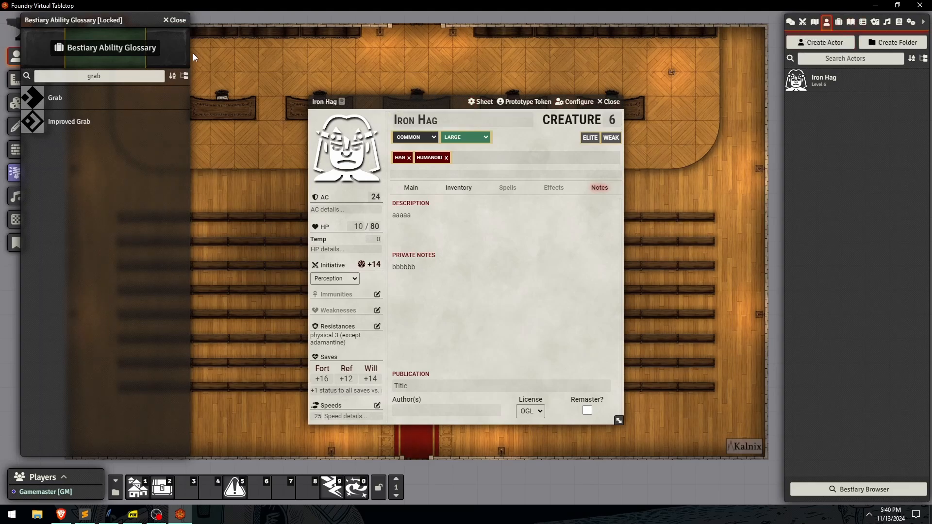
left_click_drag(141, 77, 53, 90)
key("BackSpace")
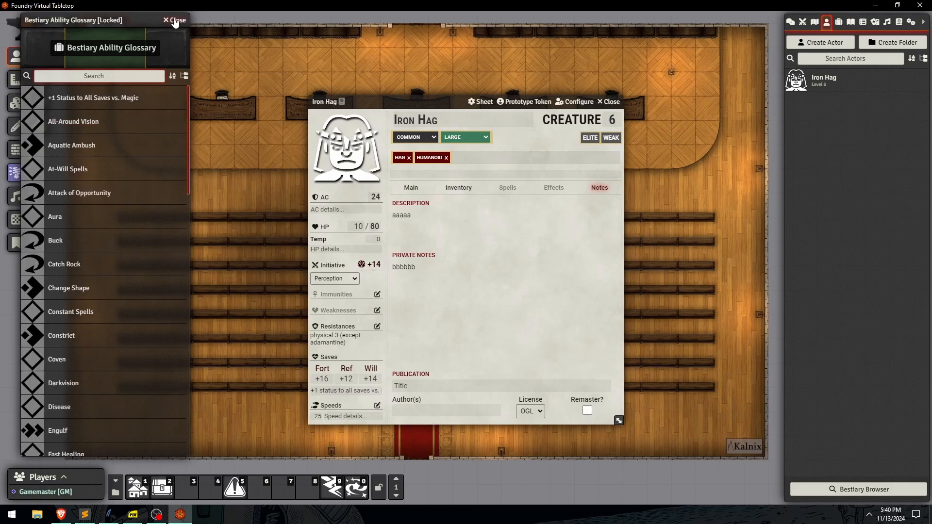
left_click(179, 22)
left_click_drag(427, 101, 396, 58)
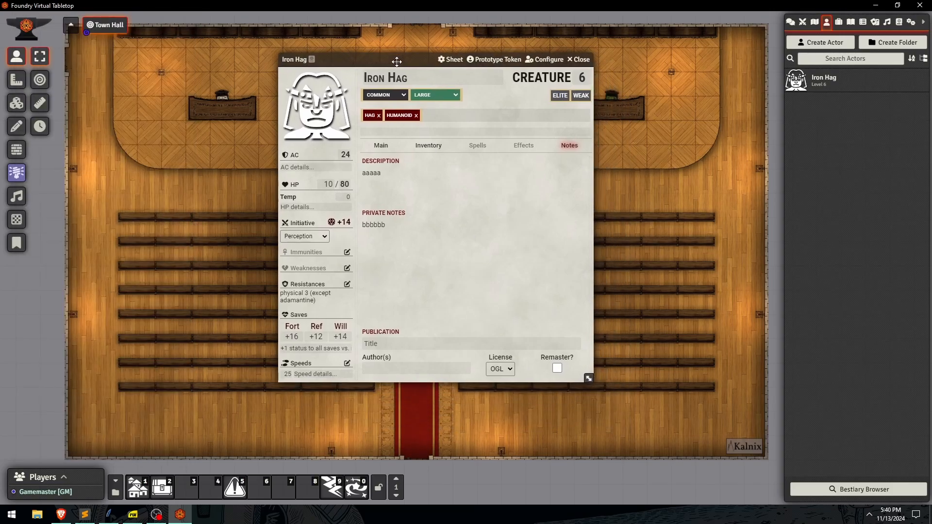
left_click(580, 59)
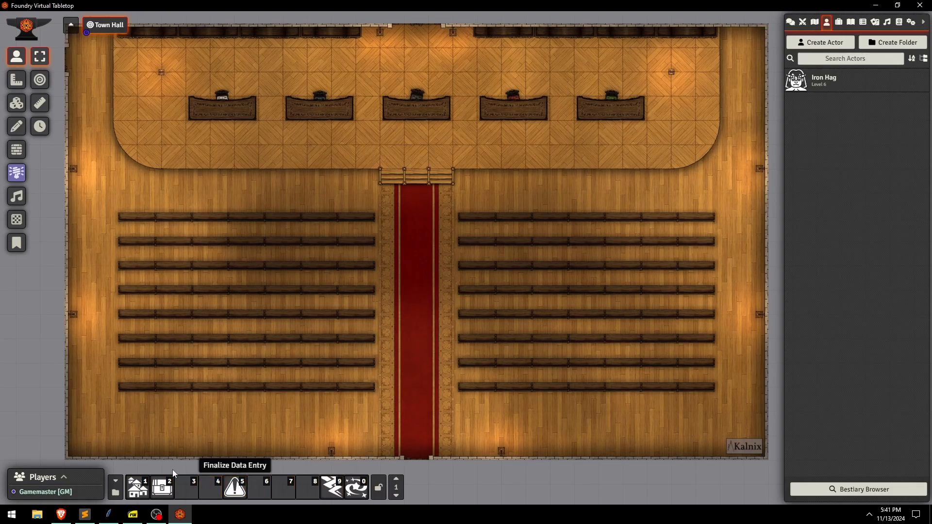
Open the Summon the Horde macro for editing, review its script and close it unchanged.
right_click(143, 490)
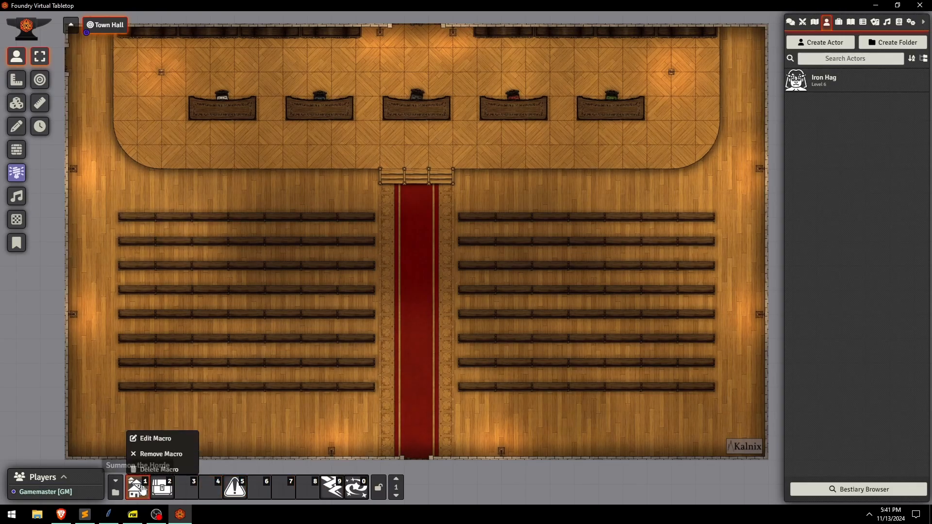
left_click(149, 441)
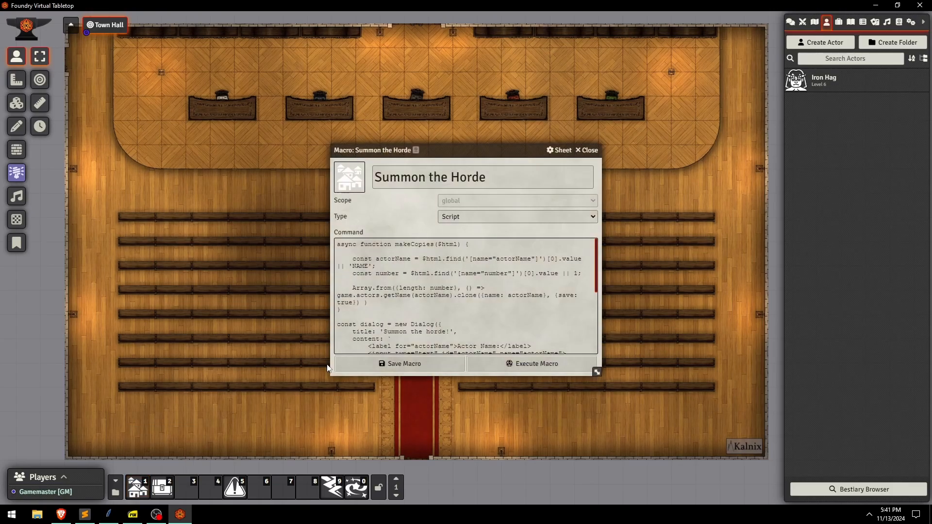
scroll(441, 282, "down", 5)
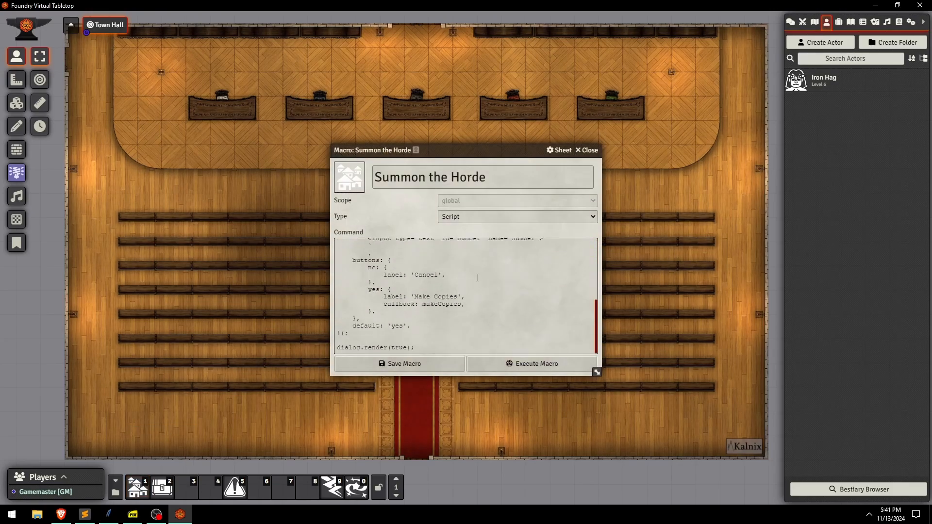
scroll(477, 278, "up", 5)
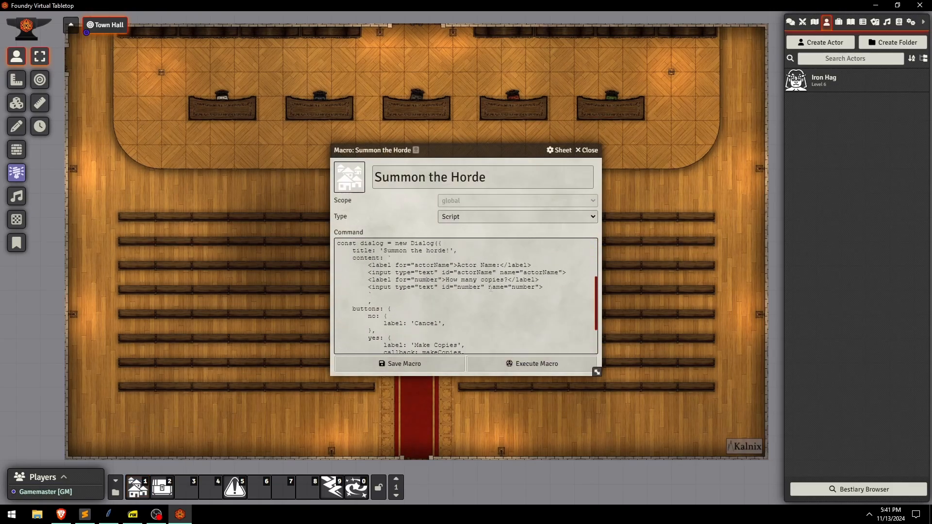
left_click(588, 151)
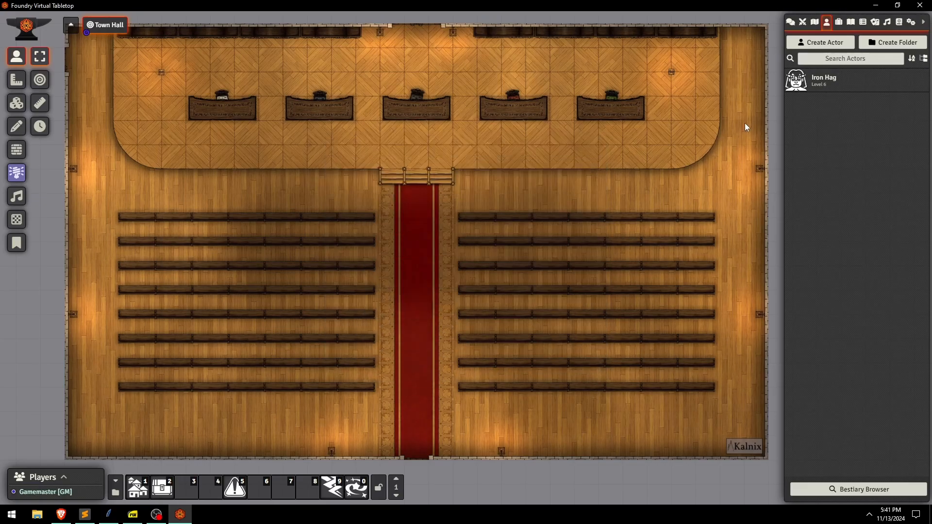
Duplicate the Iron Hag actor and delete the copy.
left_click(825, 77)
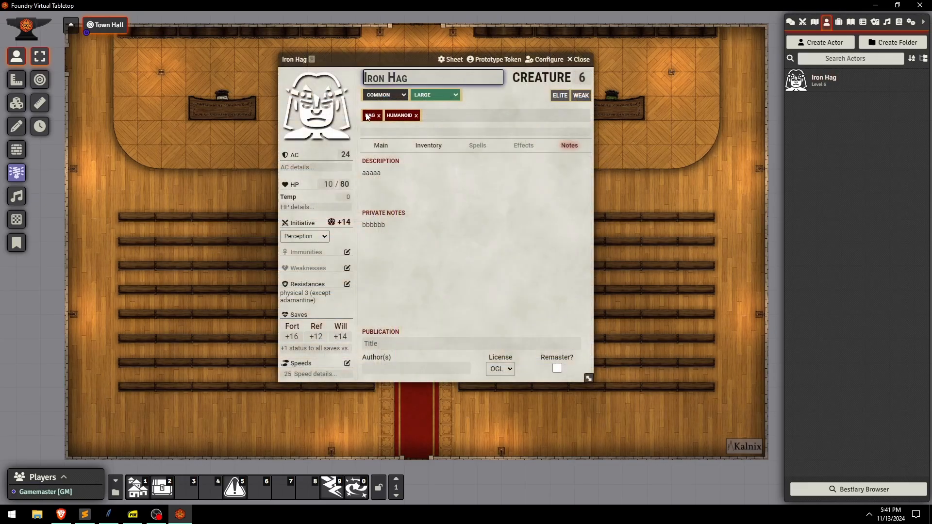
left_click(579, 59)
right_click(823, 80)
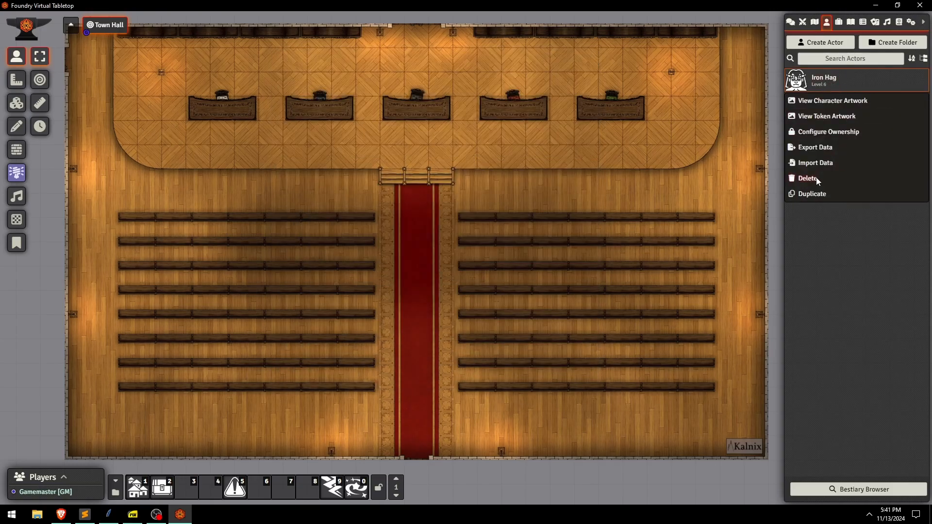
left_click(811, 193)
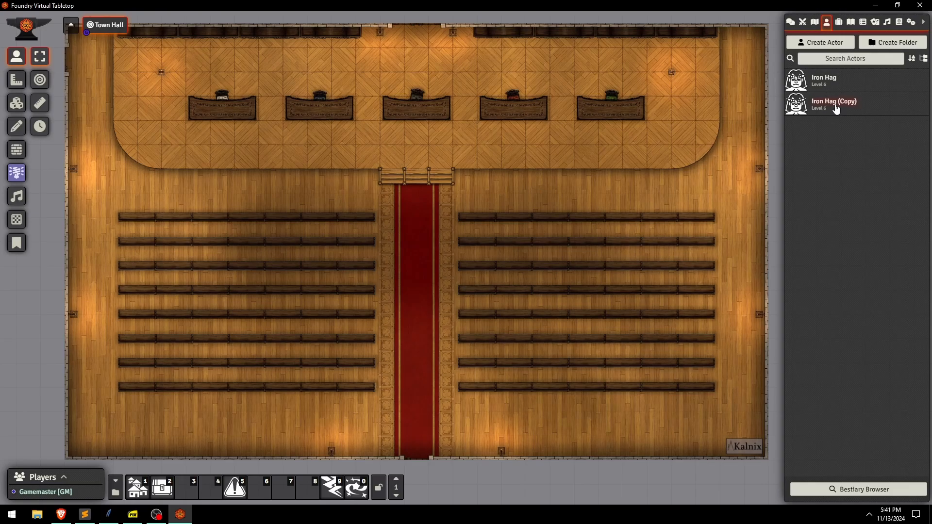
right_click(837, 105)
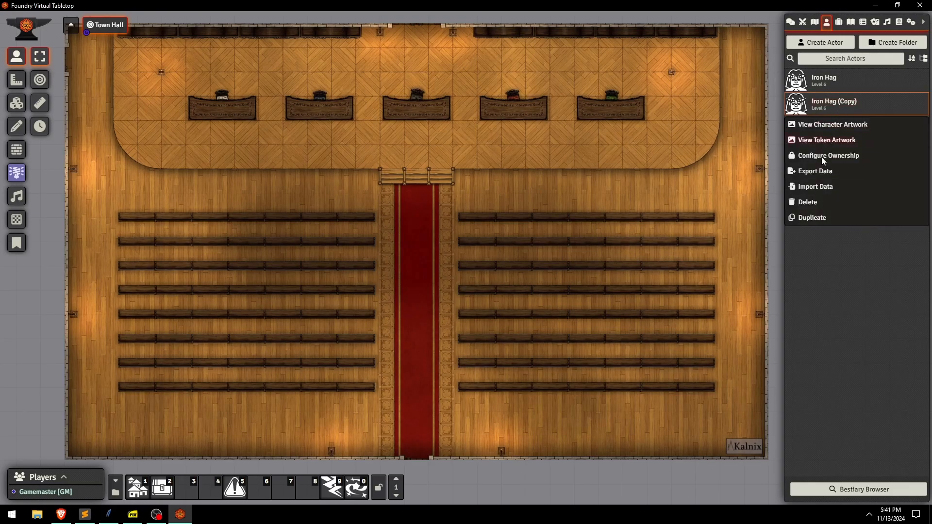
left_click(810, 203)
left_click(662, 143)
Run the Summon the Horde macro to make 4 copies of the actor Iron Hag.
key("1")
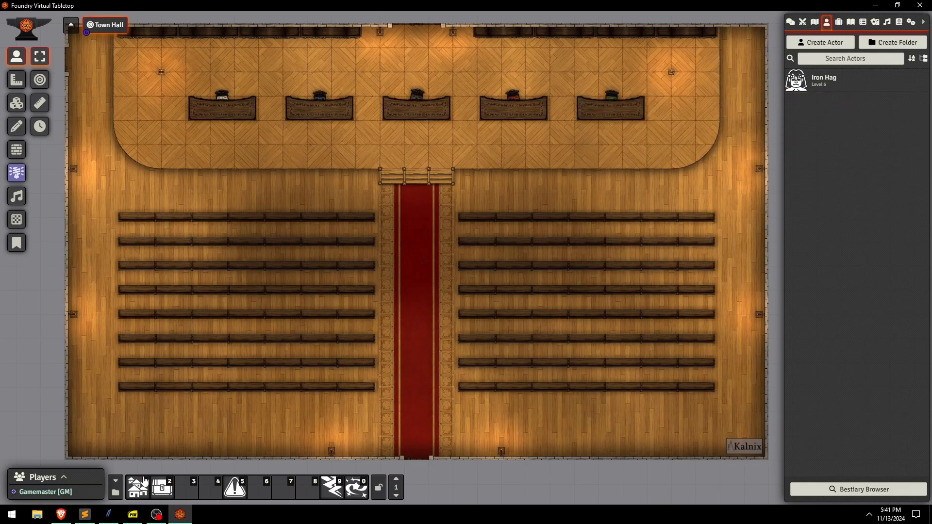
left_click(413, 251)
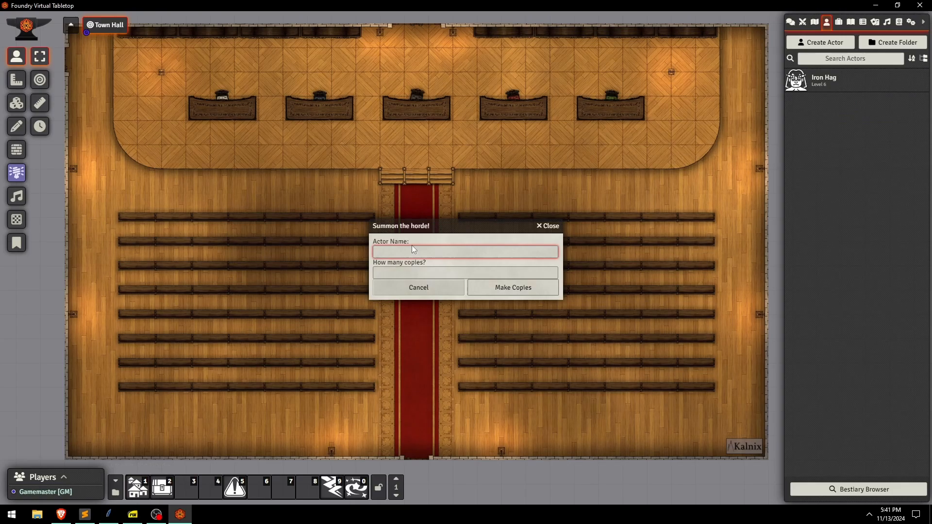
type("Iron Hag")
left_click(426, 270)
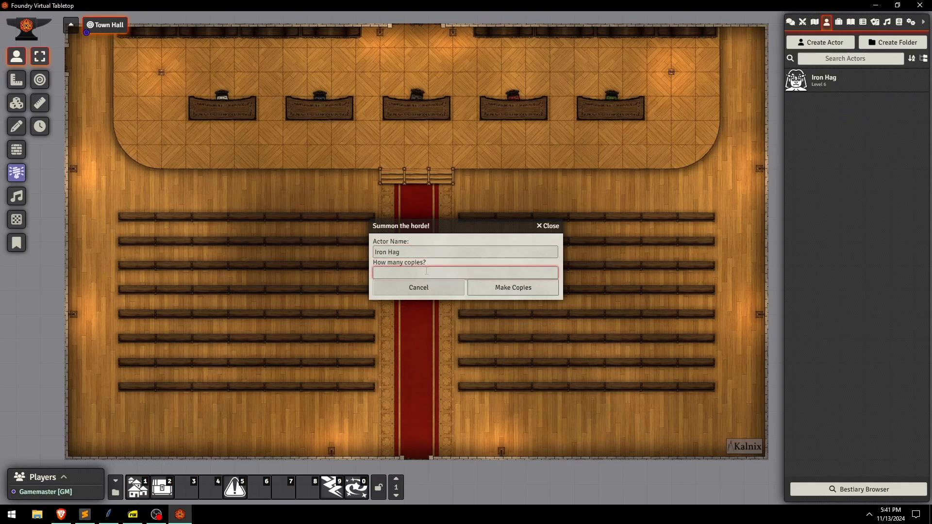
type("4")
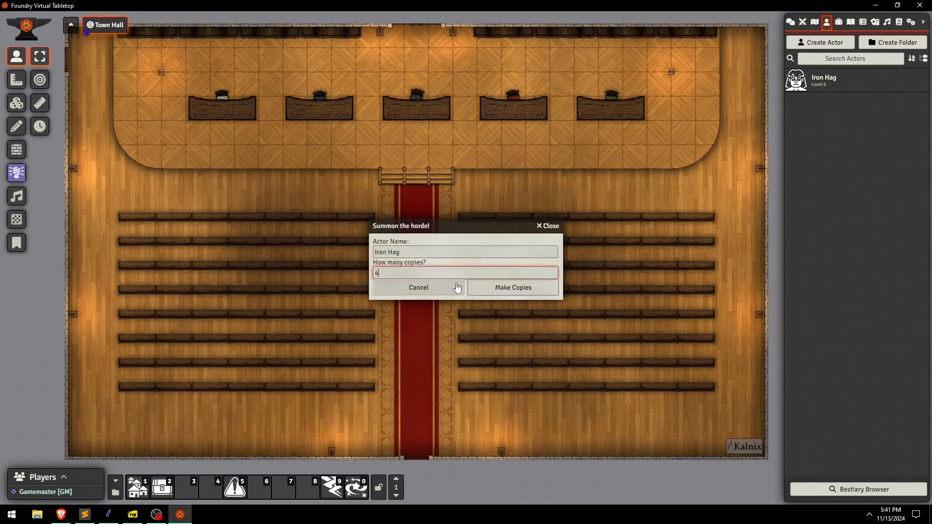
left_click(505, 294)
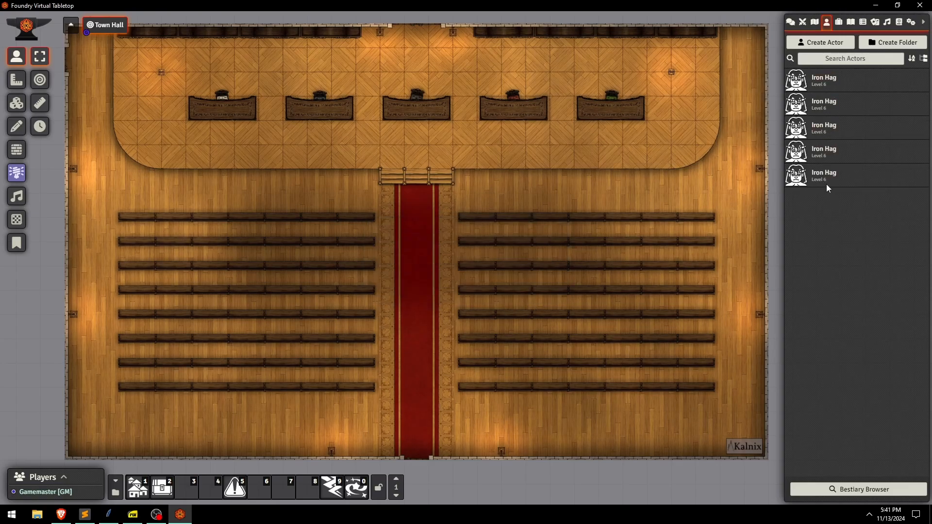
Create an actor folder named "d" and move all the Iron Hag actors into it.
left_click(881, 43)
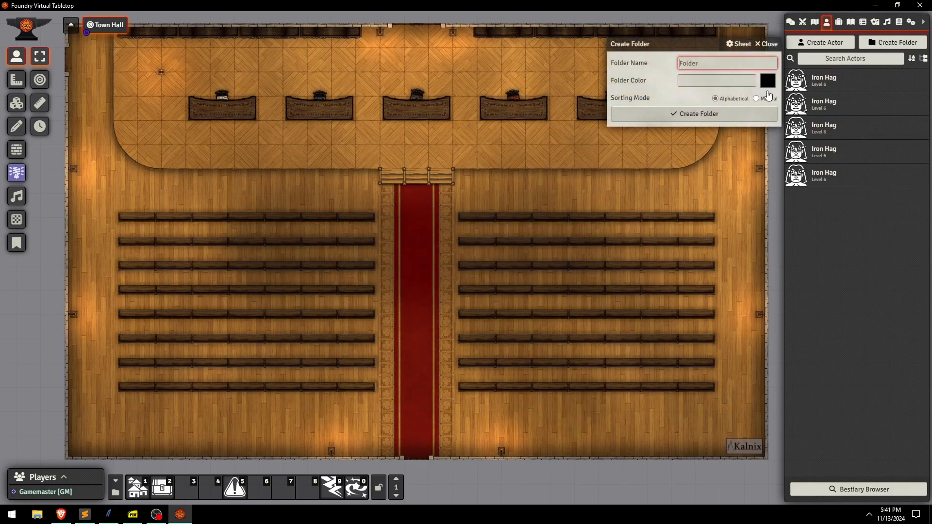
type("d")
left_click(677, 113)
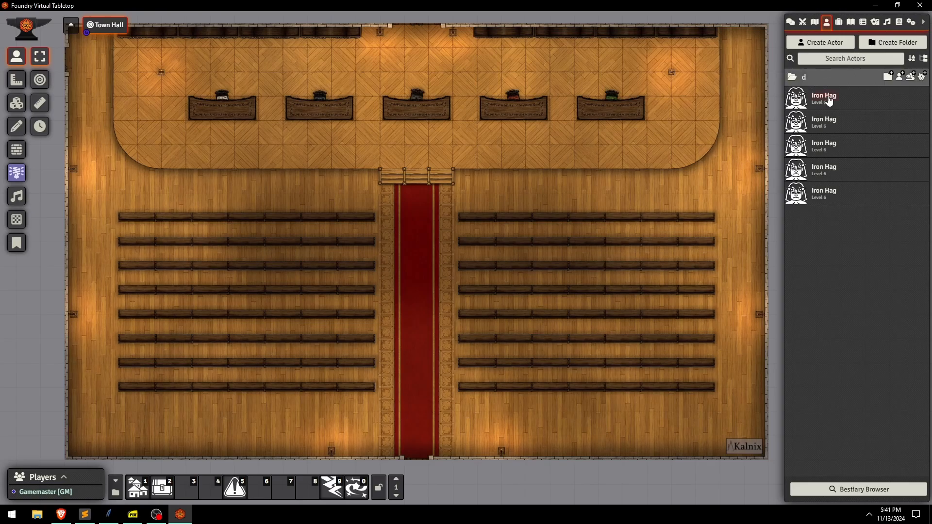
left_click_drag(828, 100, 824, 78)
left_click_drag(820, 124, 822, 78)
left_click_drag(818, 149, 822, 78)
left_click_drag(822, 174, 824, 77)
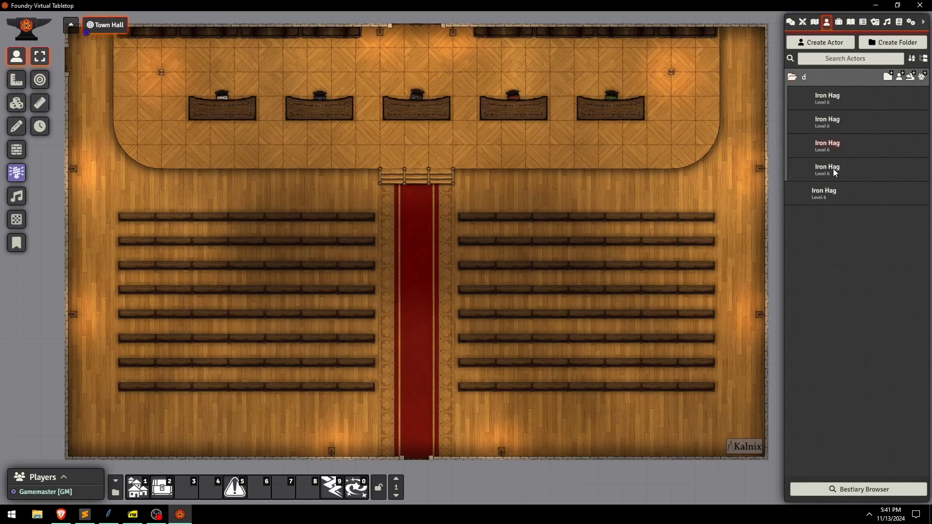
left_click_drag(823, 193, 824, 78)
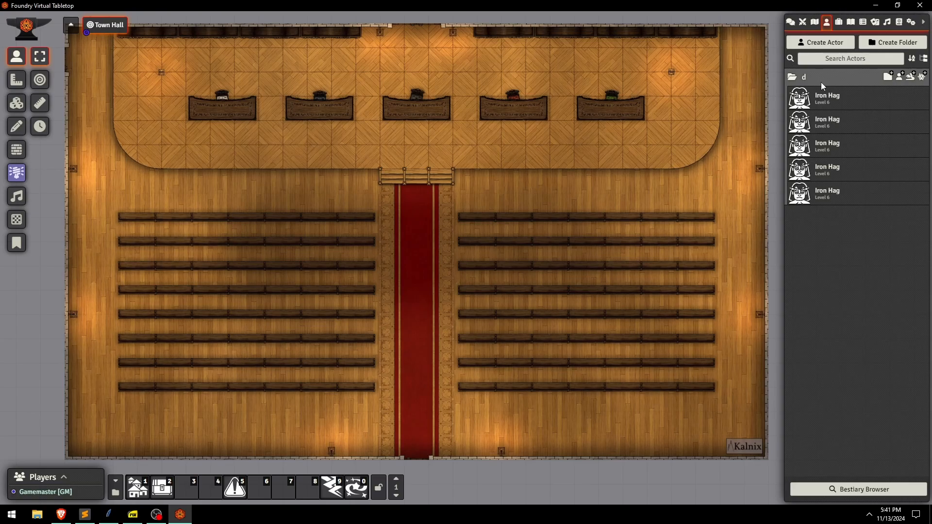
left_click(824, 83)
Create an item folder named "a" and move the Slam Down feat into it.
left_click(838, 22)
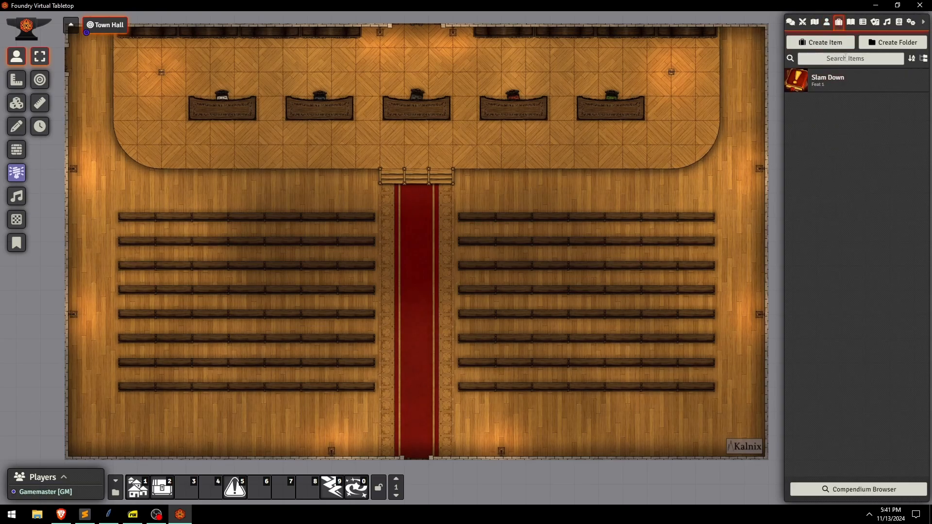
left_click(893, 43)
type("a")
left_click(703, 113)
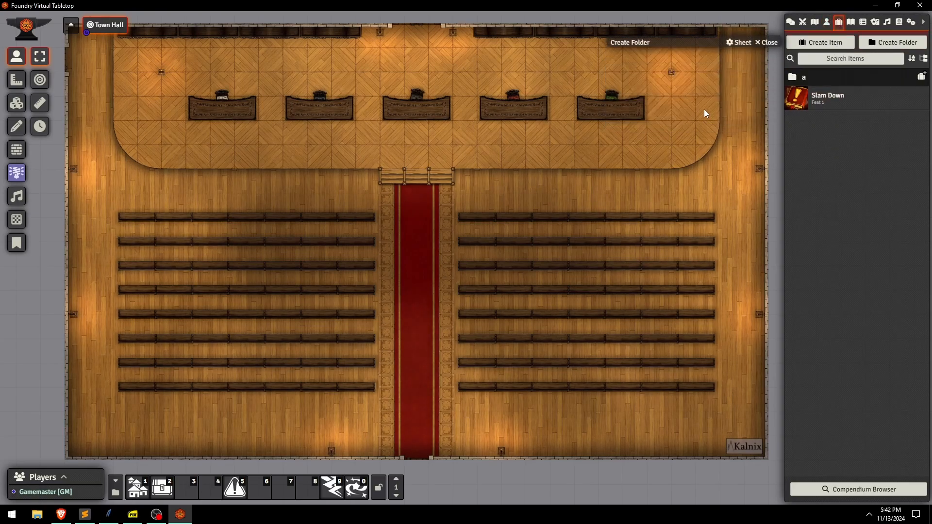
left_click_drag(837, 88, 835, 77)
Copy the Slam Down feat's name and run the Summon the Loot macro to make 5 copies of it.
left_click(830, 96)
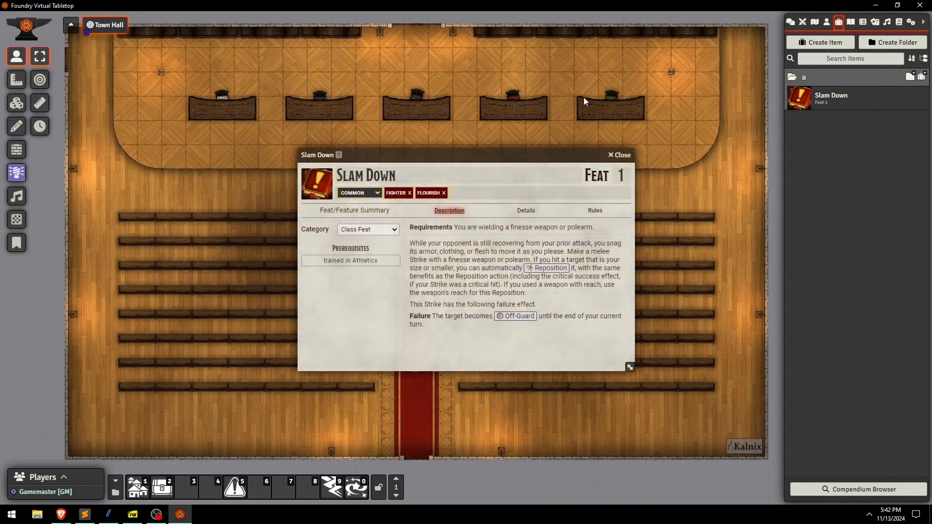
triple_click(477, 171)
key("ctrl+c")
left_click(621, 155)
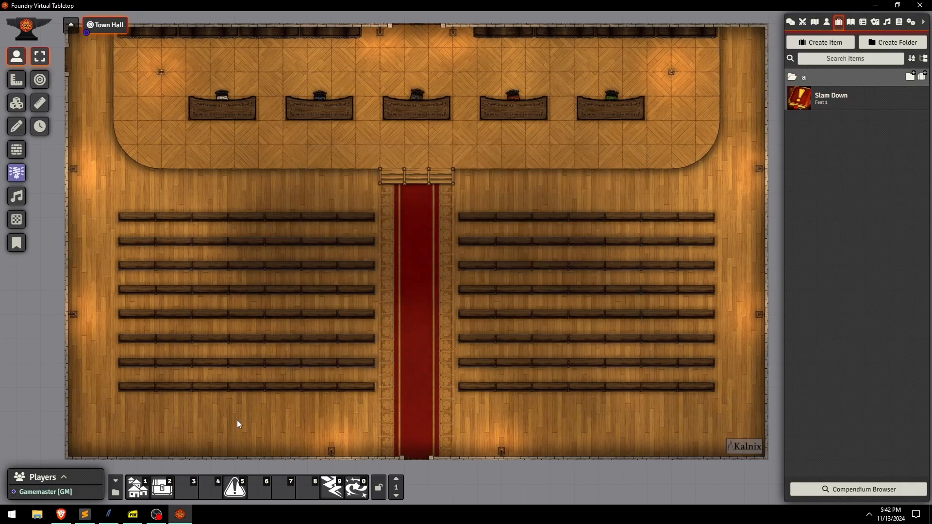
left_click(170, 489)
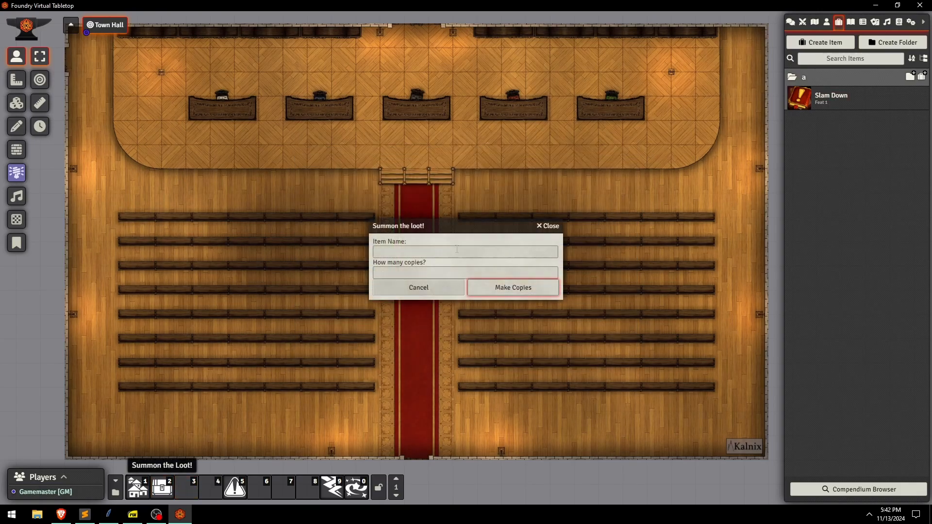
left_click(426, 251)
key("ctrl+v")
left_click(426, 272)
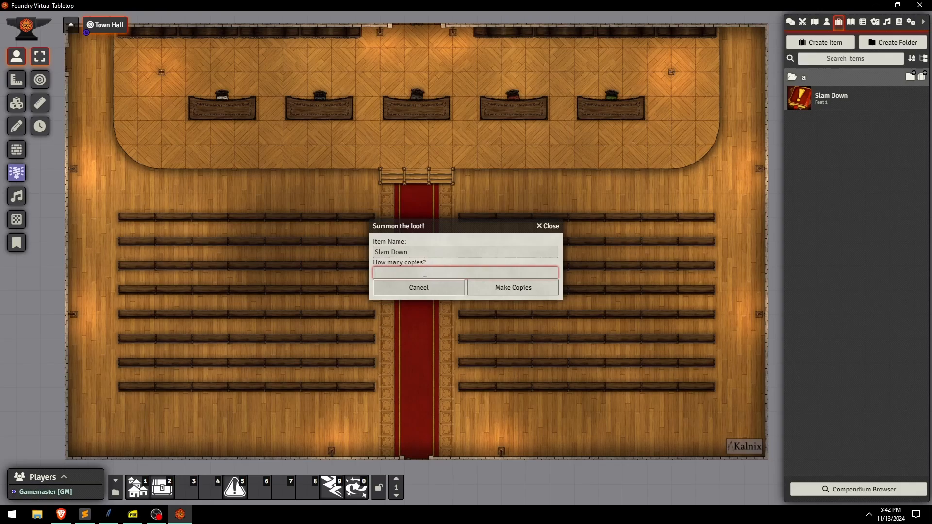
type("5")
left_click(504, 288)
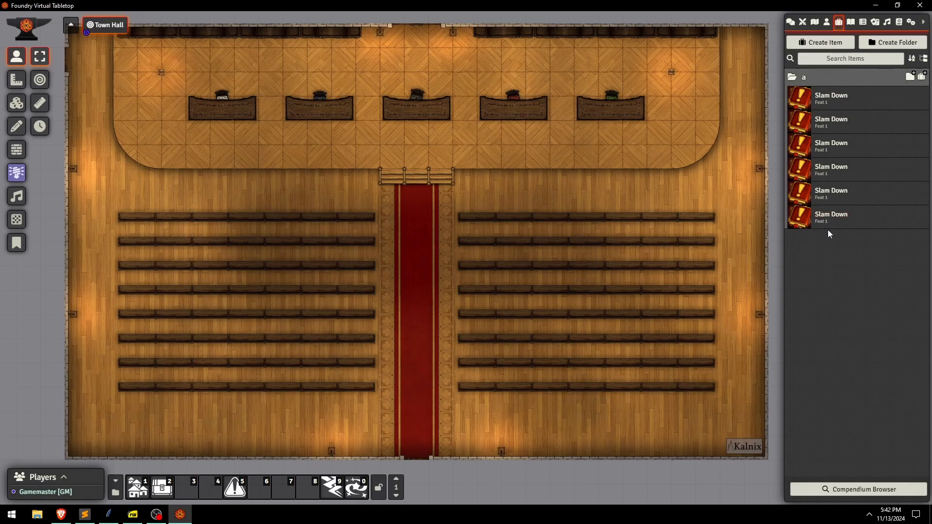
Delete the item folder "a" together with all the Slam Down feats in it.
right_click(825, 77)
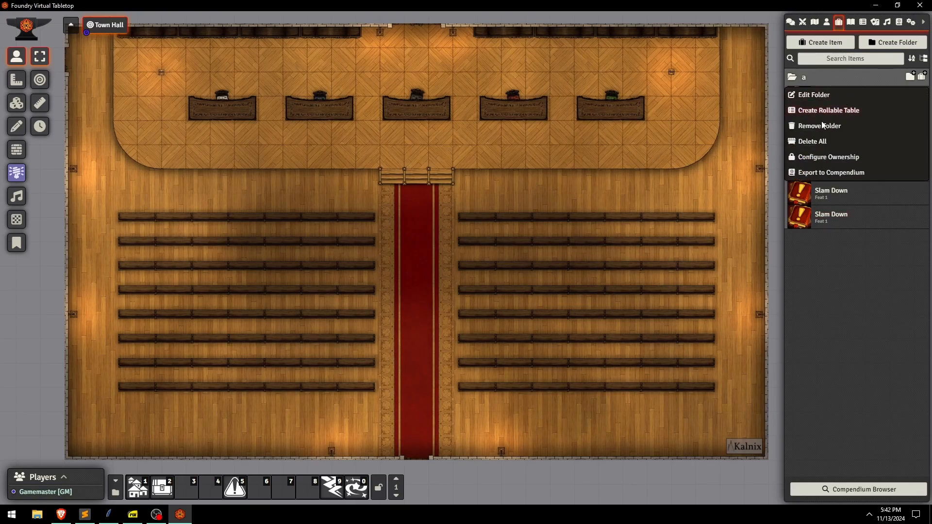
left_click(808, 142)
left_click(642, 130)
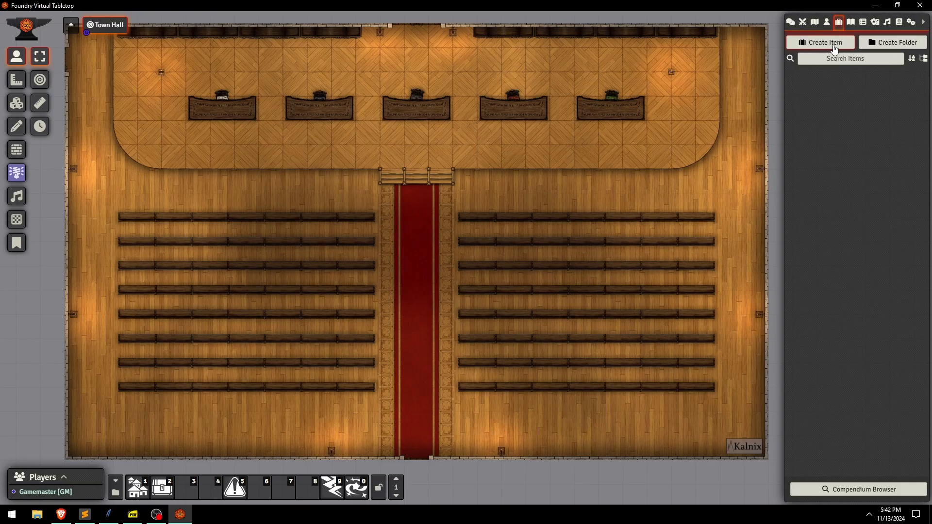
Create an item folder named "f".
left_click(864, 46)
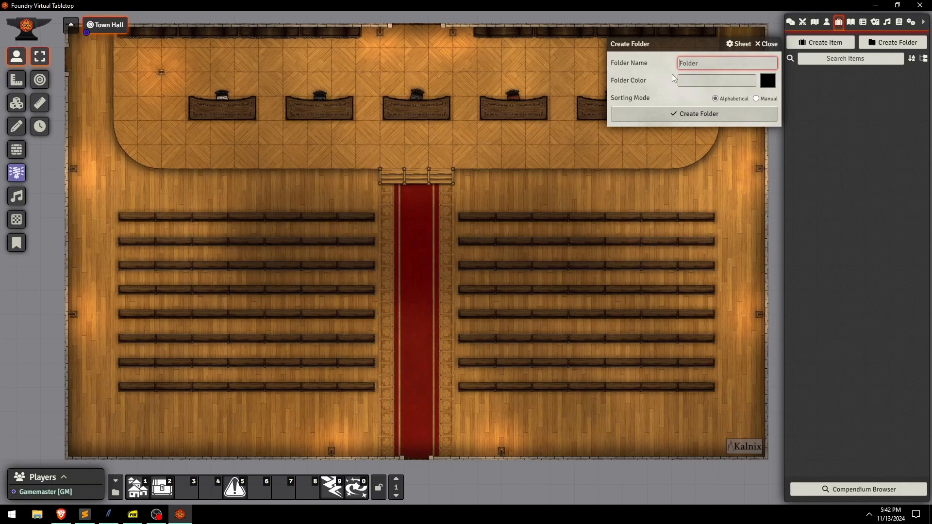
type("f")
left_click(688, 120)
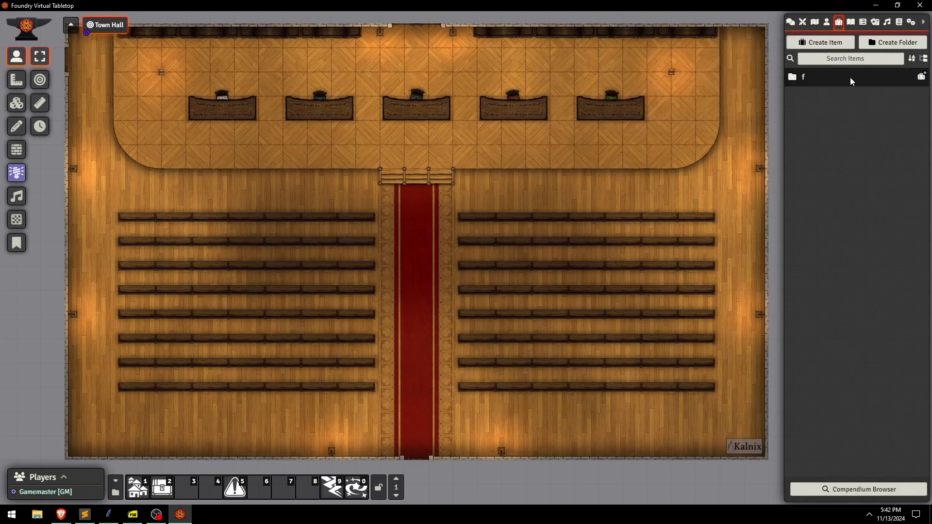
left_click(820, 42)
left_click(771, 44)
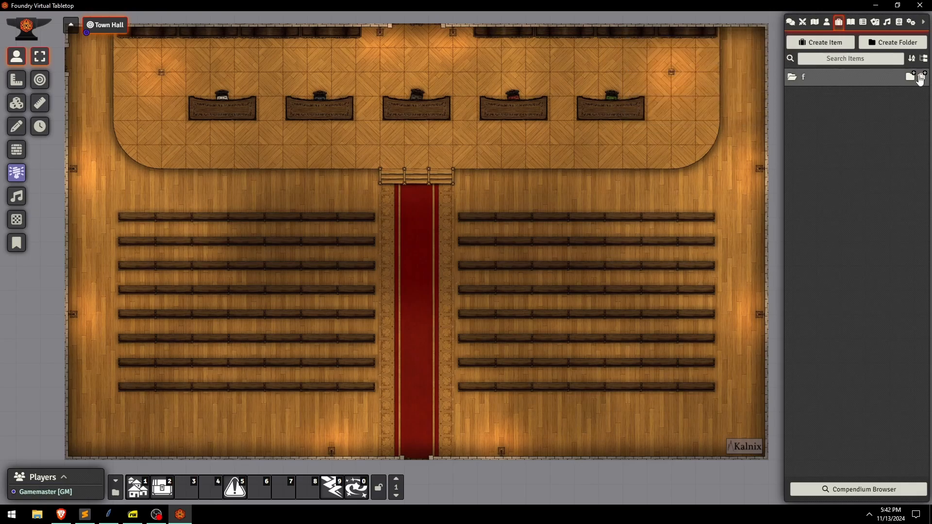
Create a new item of type Feat/Feature named "1" inside folder "f".
left_click(921, 77)
left_click(704, 56)
key("f")
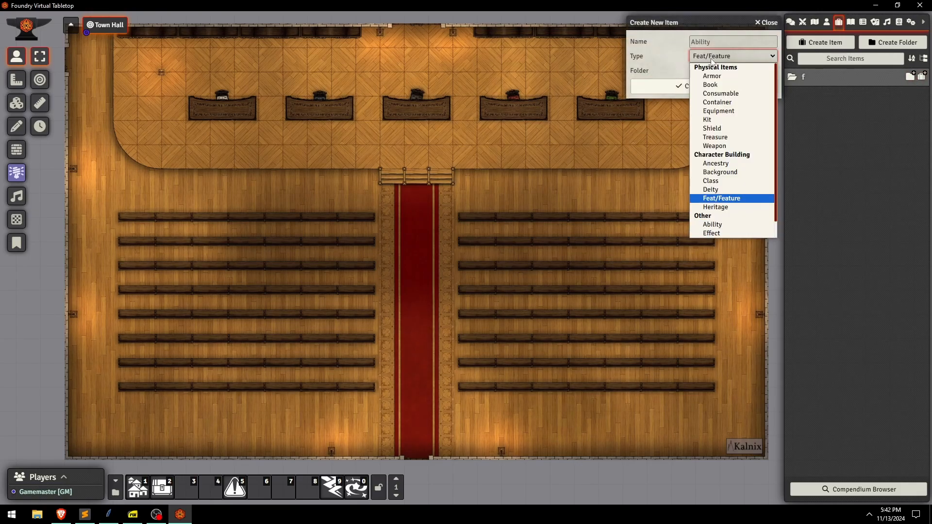
key("Return")
type("1")
left_click(702, 88)
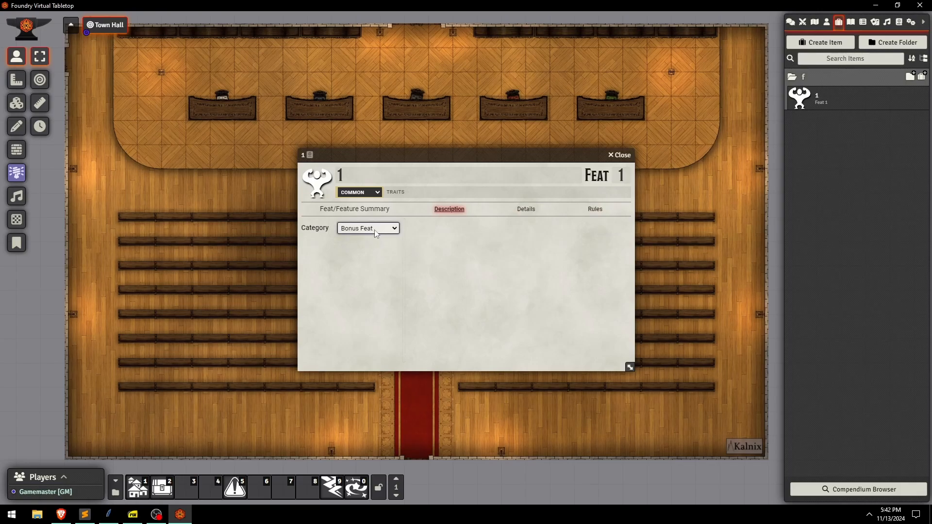
Set the feat's category to Ancestry Feat and its image to the red book with the exclamation mark from icons/sundries/books.
left_click(358, 229)
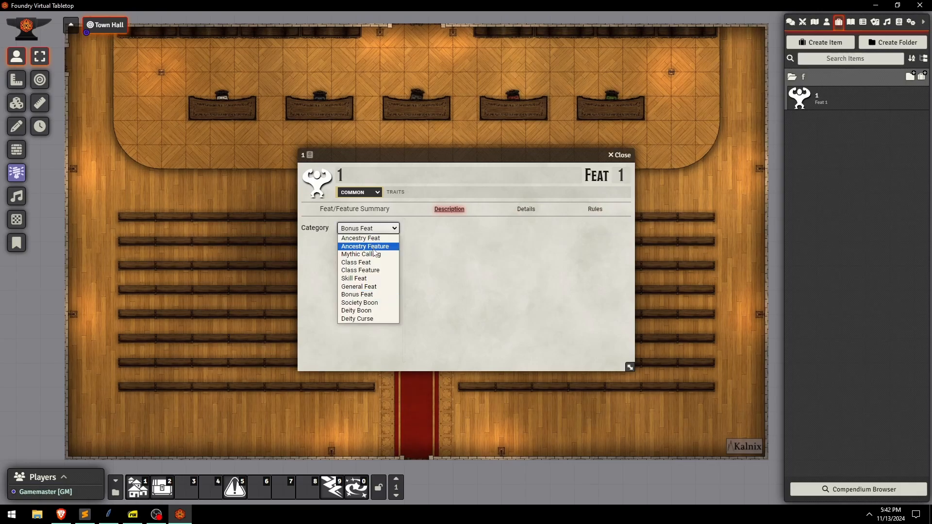
left_click(361, 238)
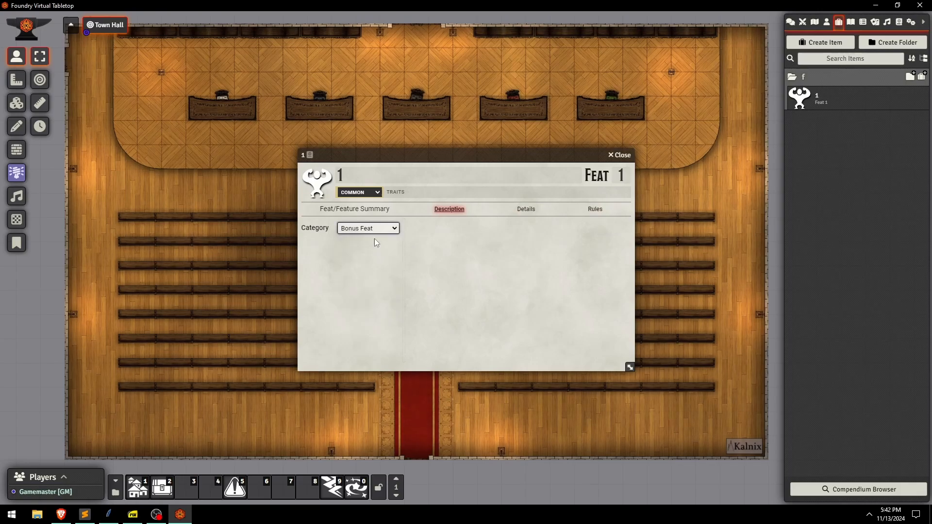
left_click(320, 186)
scroll(423, 303, "down", 3)
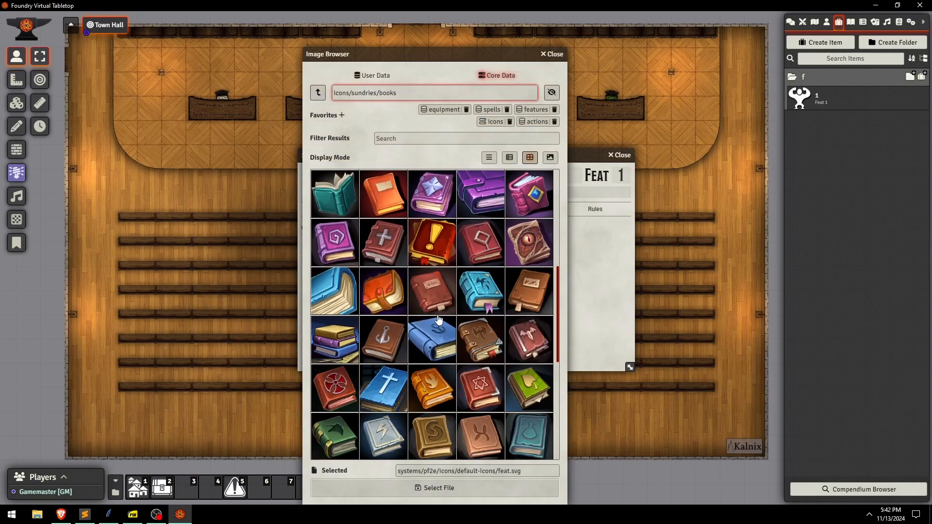
left_click(432, 248)
left_click(471, 487)
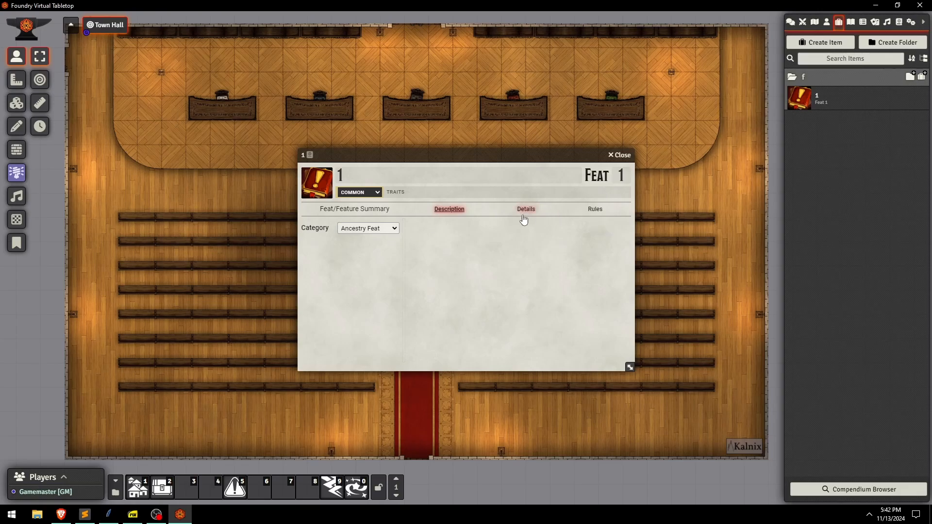
Add the Elf trait to feat "1".
left_click(421, 191)
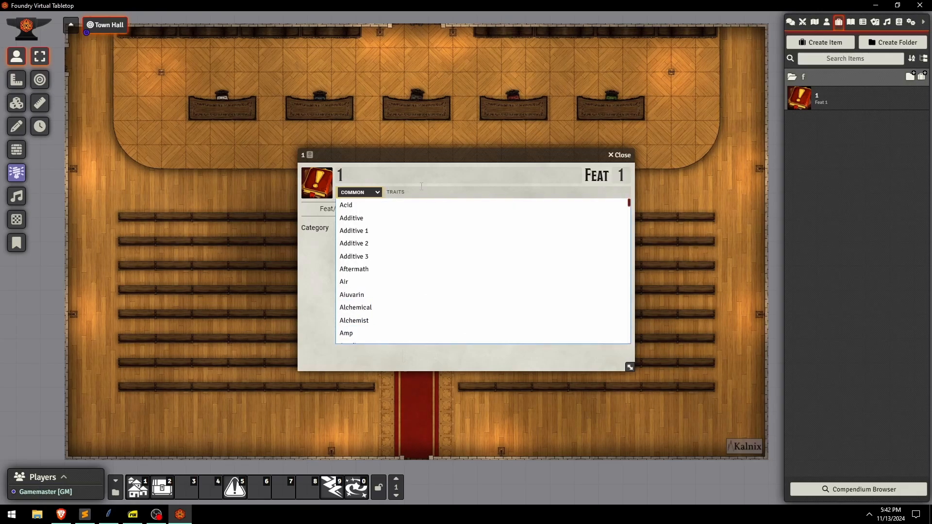
type("el")
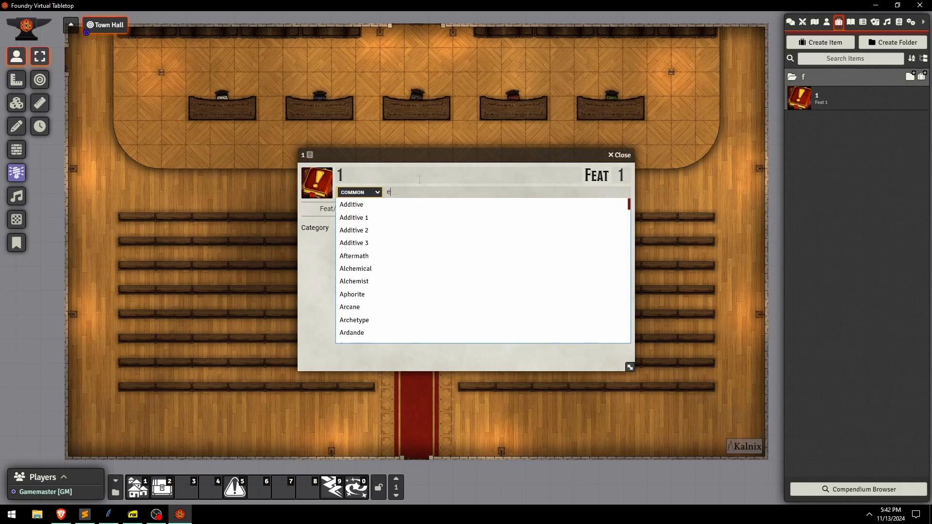
left_click(427, 230)
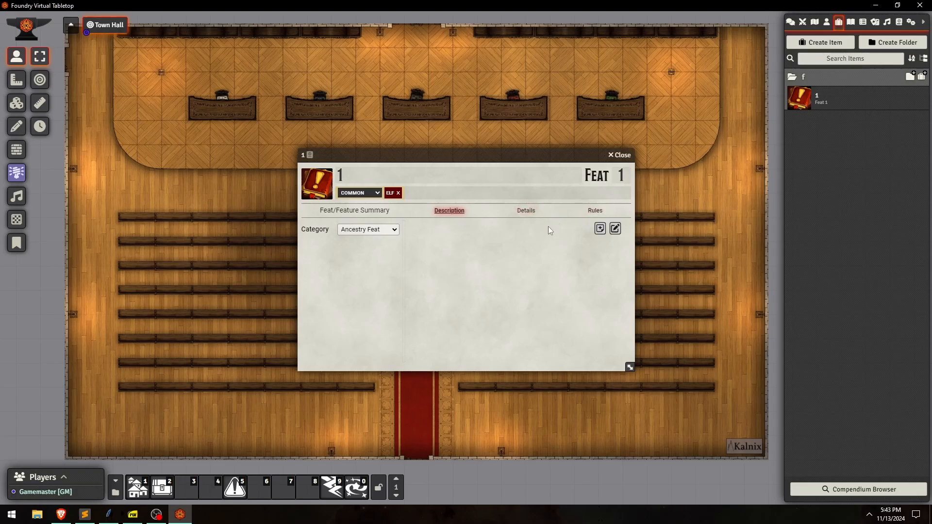
Switch to the Pathfinder Player Core PDF, examine the low-level fighter feats on pages 140 to 142, and return to Foundry.
left_click(132, 514)
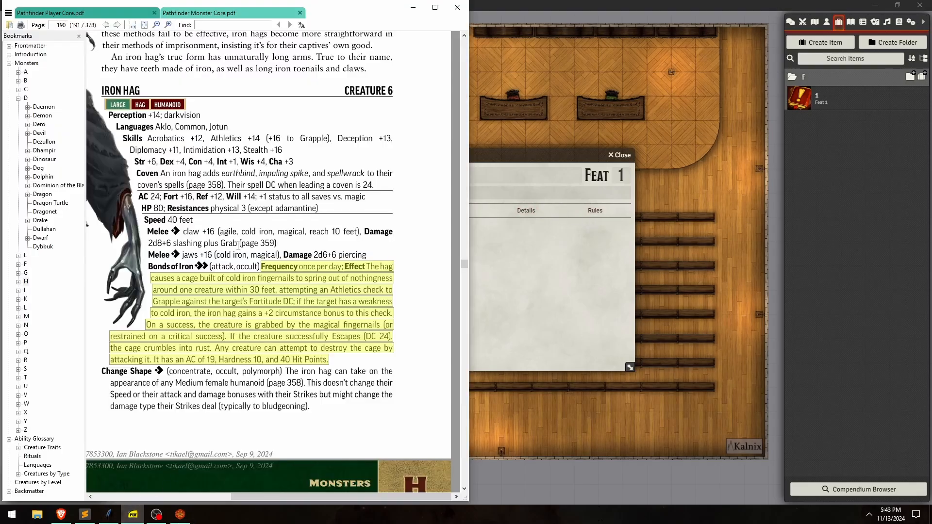
left_click(106, 13)
scroll(251, 212, "up", 20)
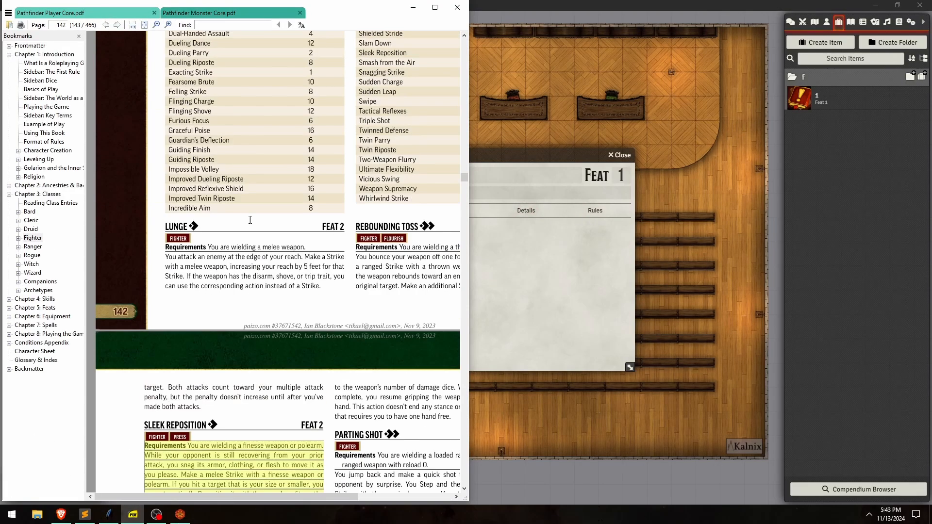
scroll(240, 199, "up", 10)
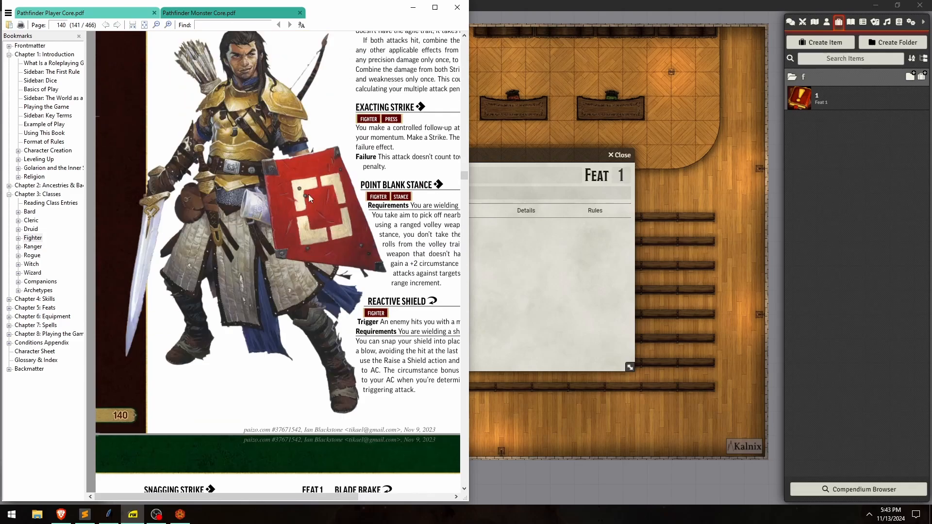
scroll(306, 200, "down", 2)
scroll(280, 121, "right", 2)
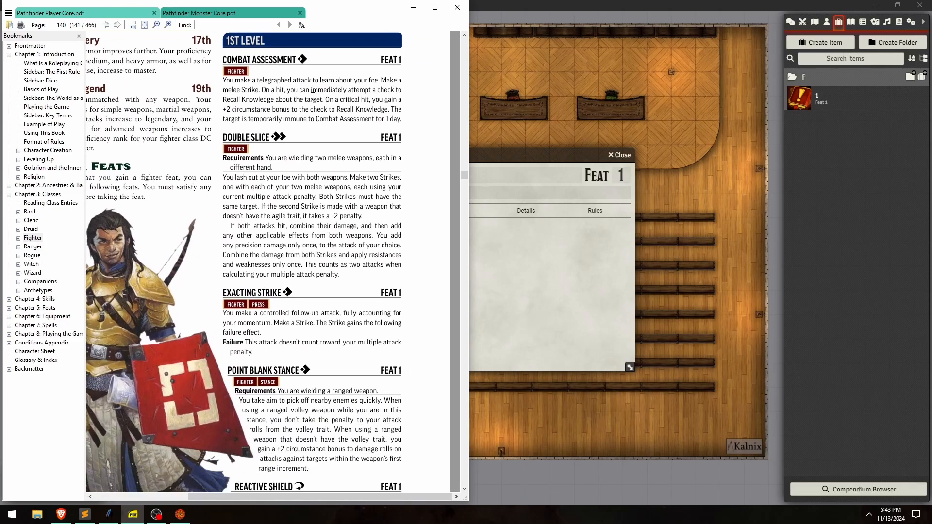
scroll(328, 412, "down", 20)
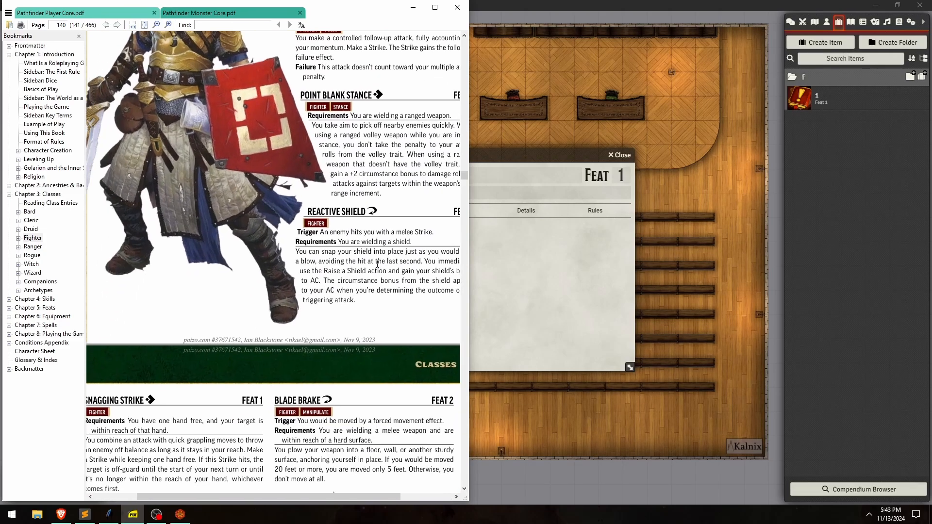
scroll(372, 192, "left", 2)
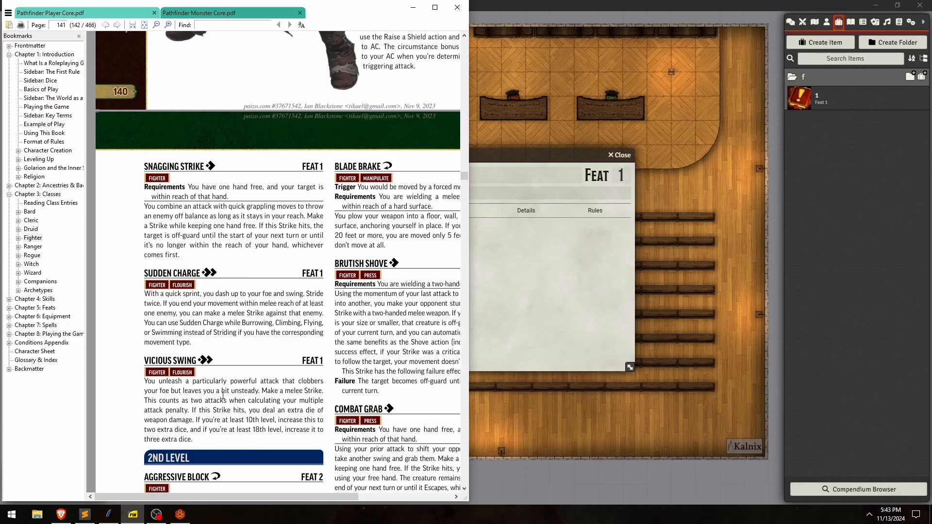
left_click(499, 249)
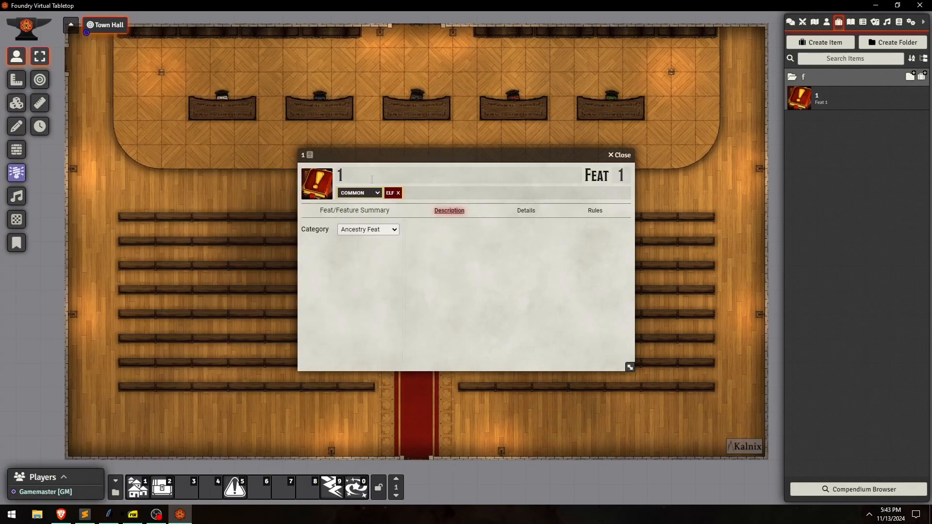
Run the Summon the Loot macro to make 8 copies of the item "1".
left_click(448, 251)
left_click(162, 486)
left_click(399, 253)
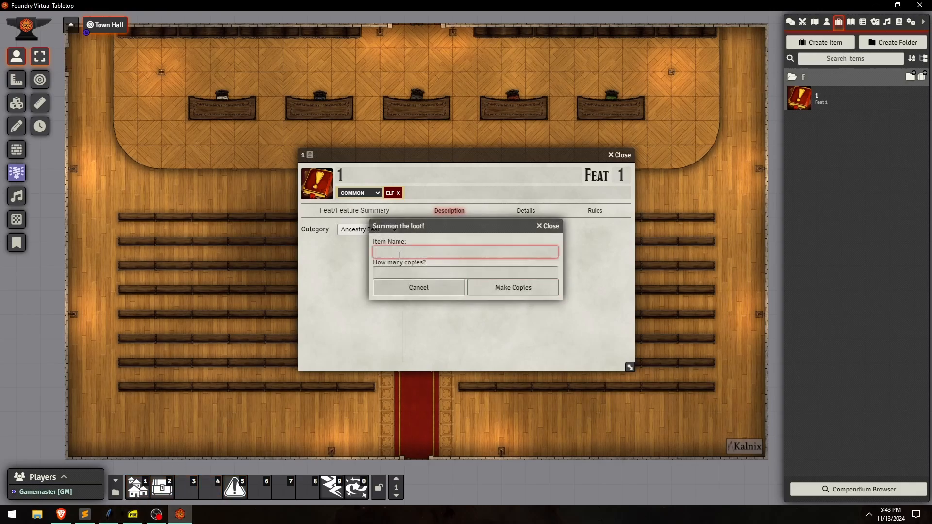
left_click(399, 271)
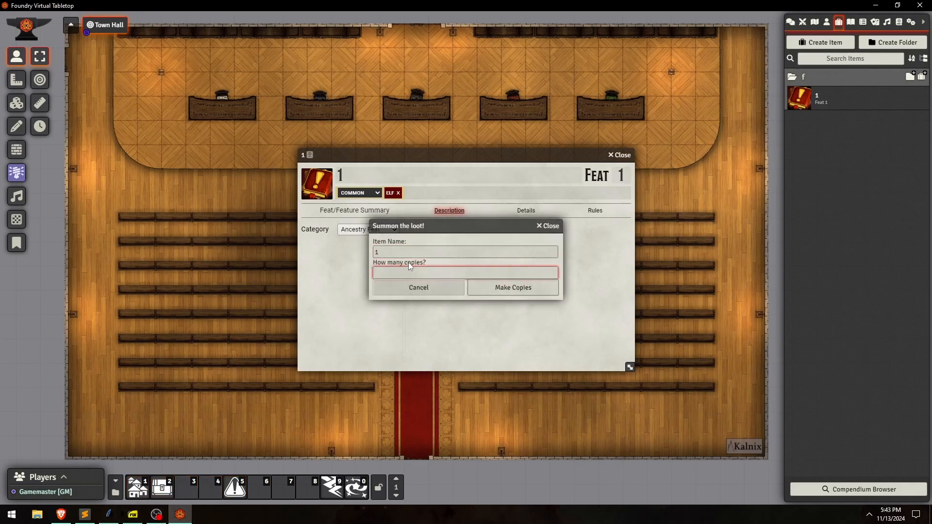
type("8")
left_click(507, 287)
Rename the open feat to "5" and set its level to 5.
left_click_drag(363, 176, 239, 177)
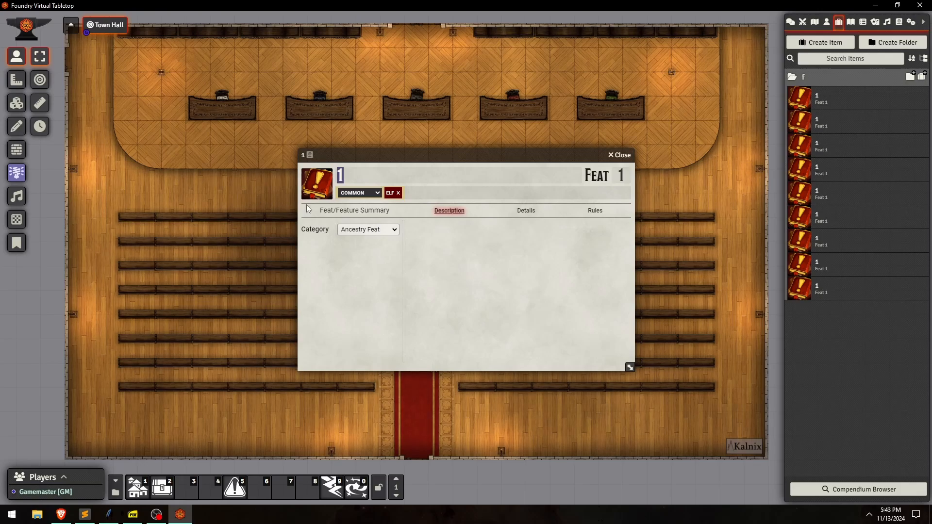
type("5")
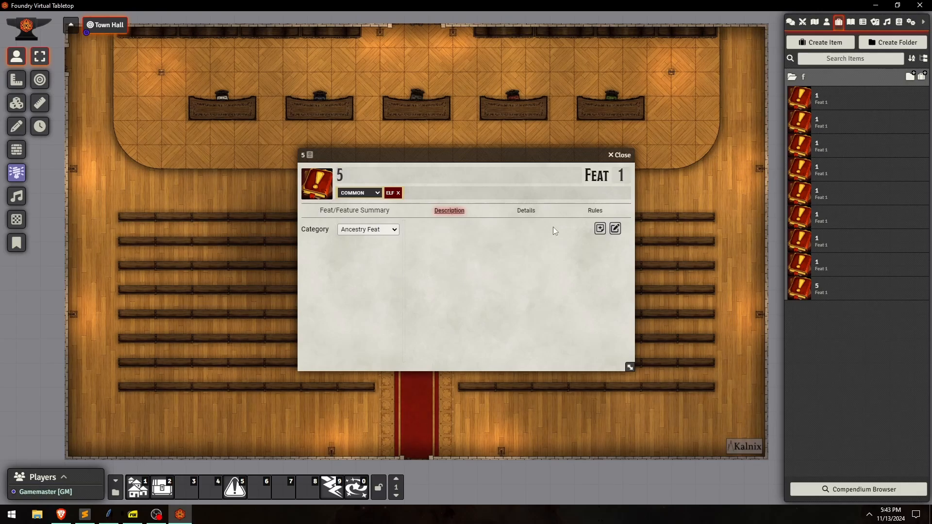
left_click(620, 174)
type("5")
left_click(515, 262)
Run the Summon the Loot macro to make 4 copies of the item "5".
left_click(168, 484)
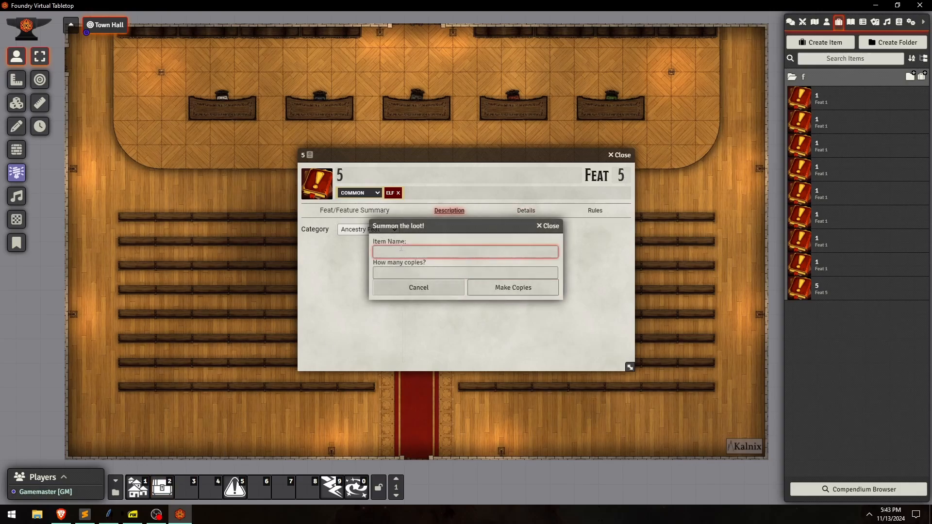
type("5")
left_click(396, 275)
type("4")
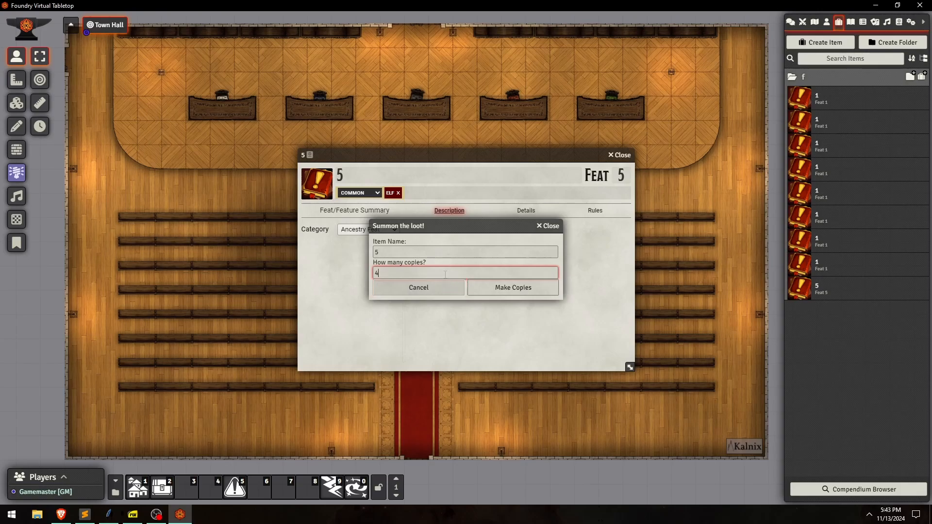
left_click(504, 291)
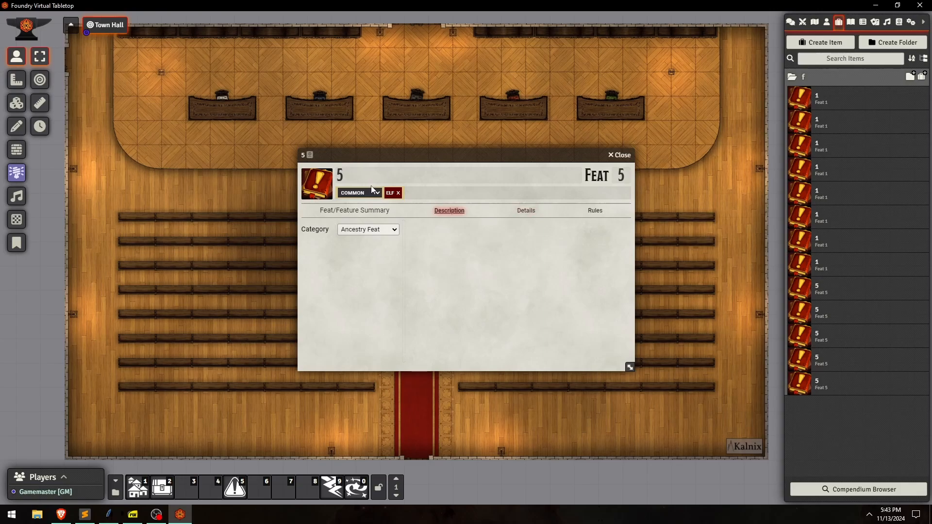
Rename the open feat to "9", set its level to 9, and close its sheet.
left_click_drag(363, 177, 180, 166)
type("9")
key("Return")
type("9")
key("Return")
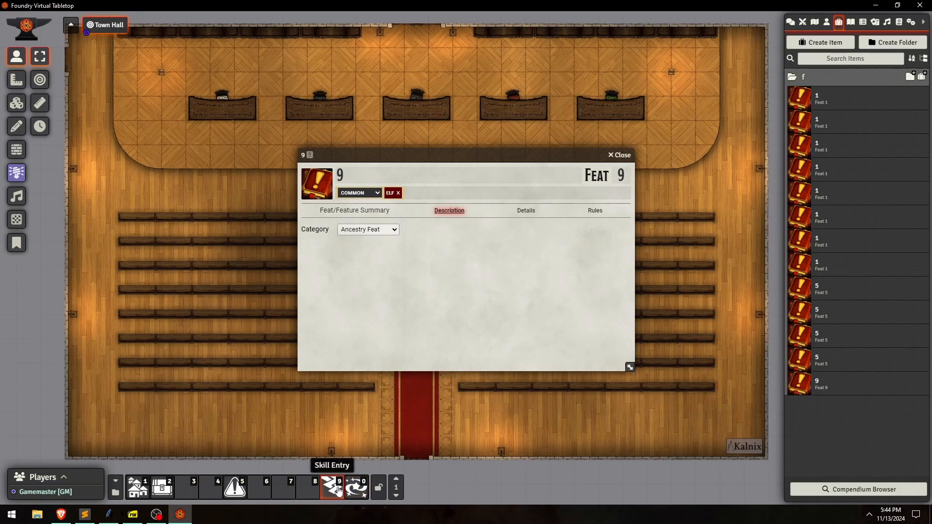
left_click(619, 156)
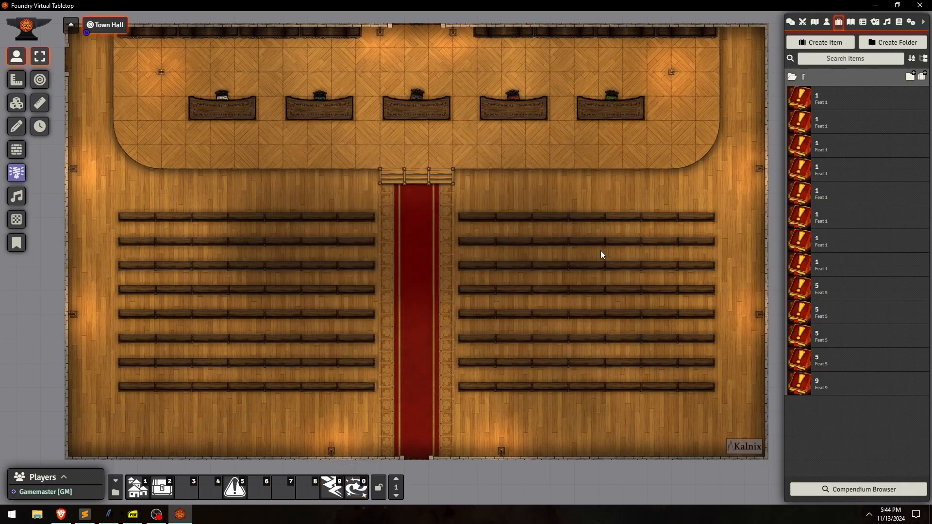
Delete the item folder "f" together with all the feats in it.
right_click(817, 81)
left_click(825, 139)
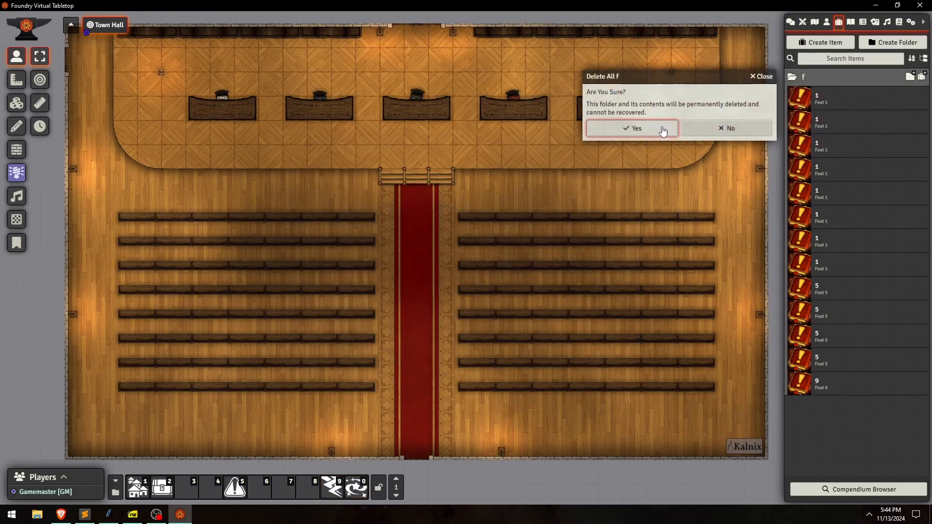
left_click(661, 129)
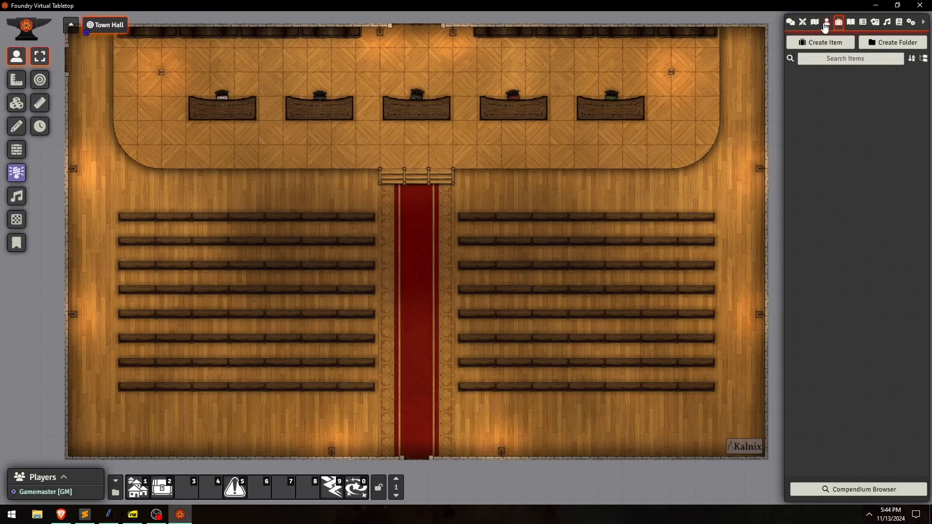
Move one Iron Hag out of the actor folder "d" and delete the folder with all its remaining contents.
left_click(826, 23)
left_click(820, 71)
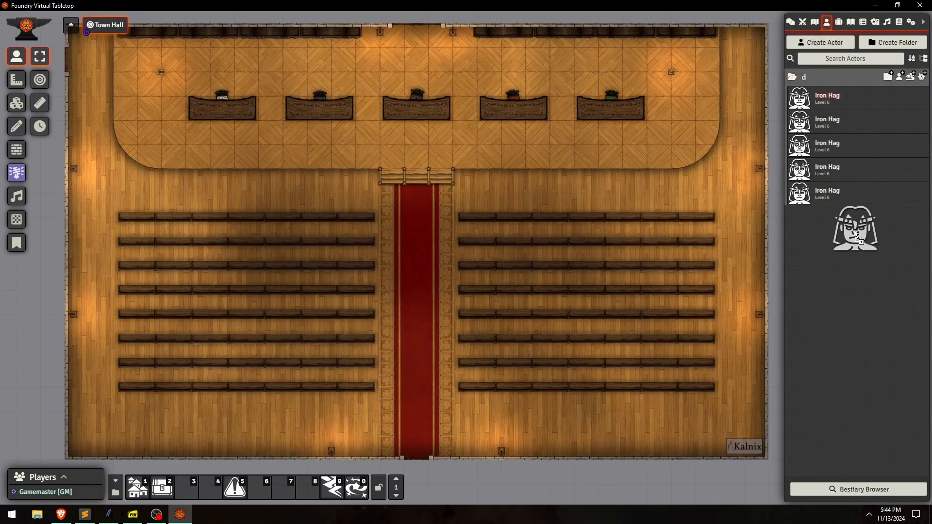
left_click(823, 74)
right_click(823, 74)
left_click(826, 139)
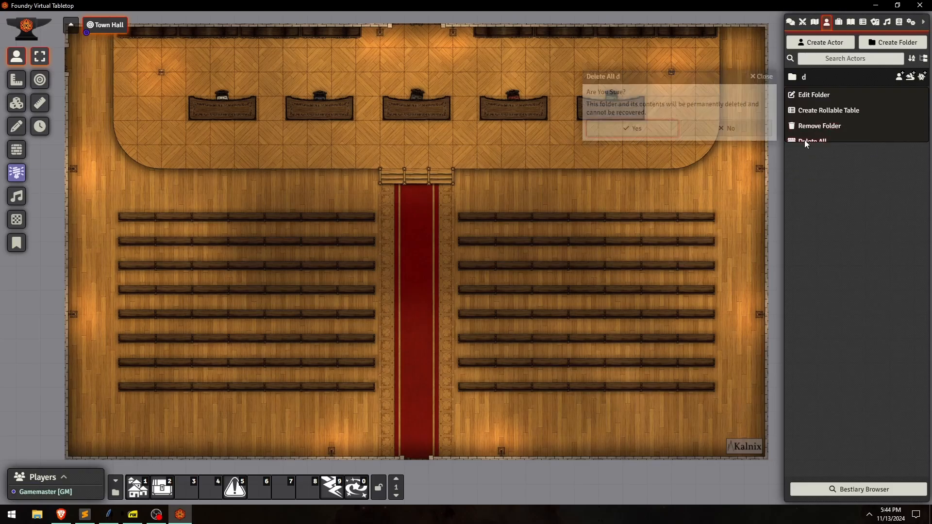
left_click(632, 128)
Open the Iron Hag's sheet and copy the Cuckoo Hag's Occult Innate Spells text from Pathfinder Monster Core.pdf in the PDF reader.
left_click(823, 79)
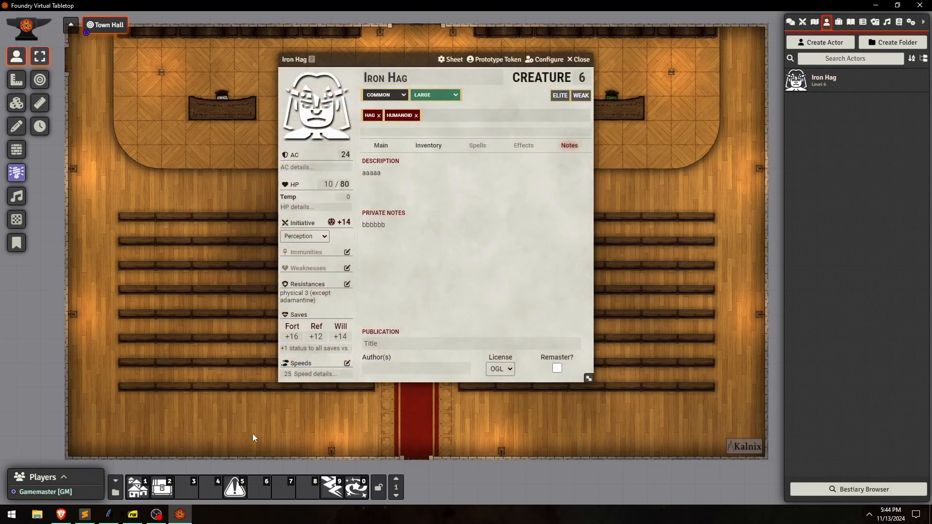
left_click(132, 514)
left_click(231, 13)
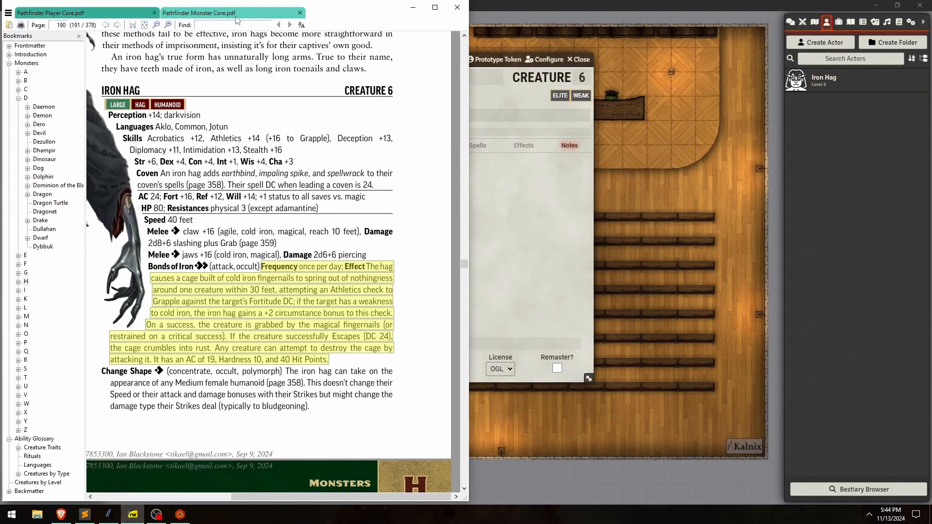
scroll(220, 239, "down", 3)
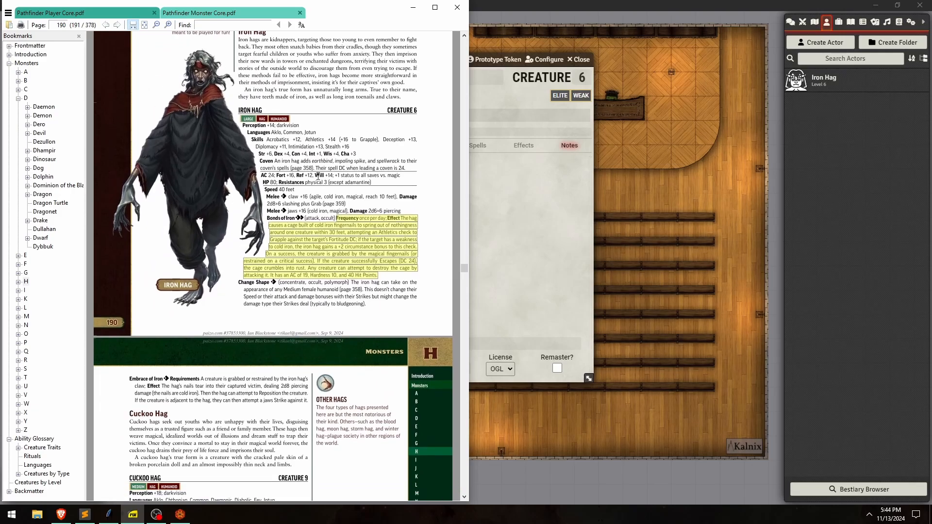
scroll(320, 232, "down", 5)
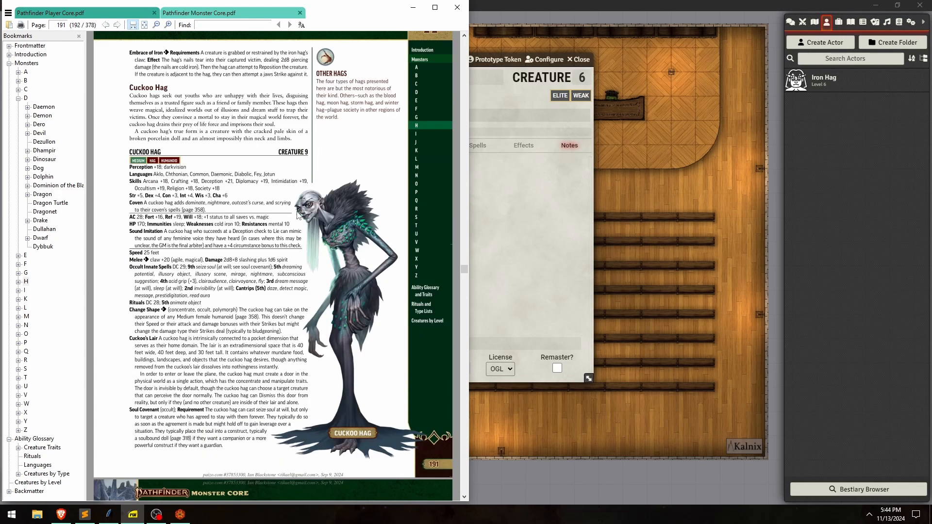
scroll(263, 239, "up", 8)
scroll(263, 162, "down", 9)
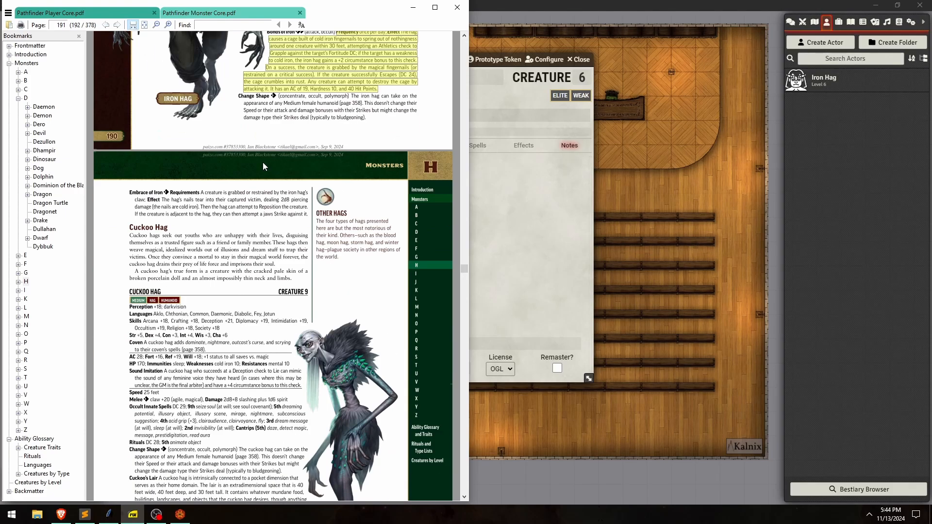
scroll(188, 264, "up", 3)
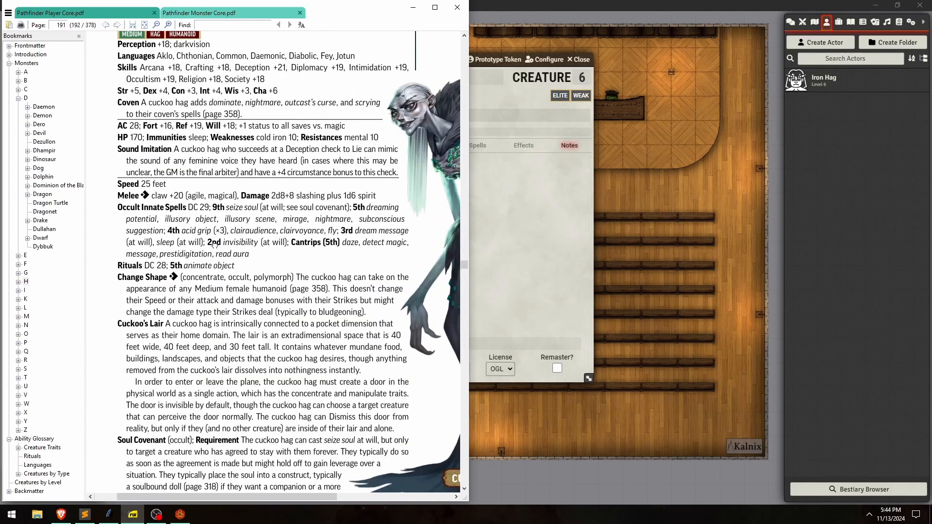
left_click_drag(196, 280, 188, 269)
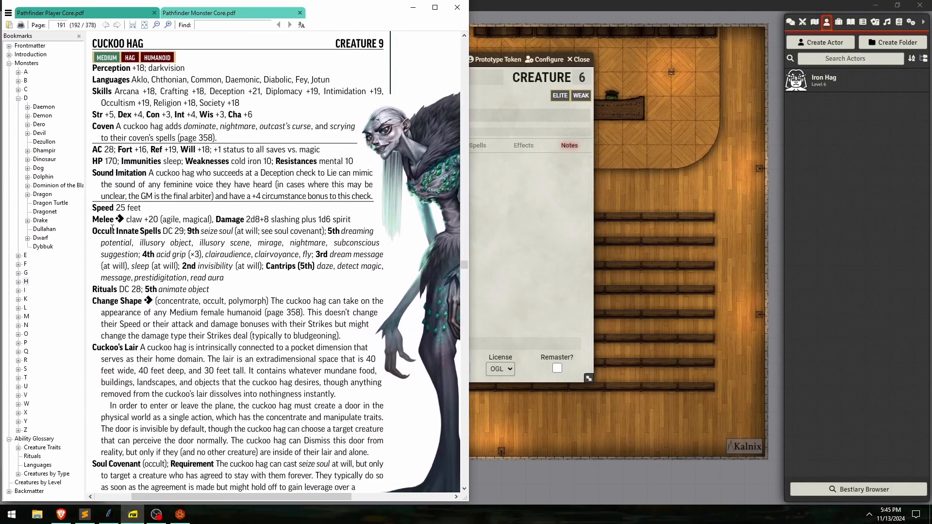
left_click_drag(94, 231, 235, 282)
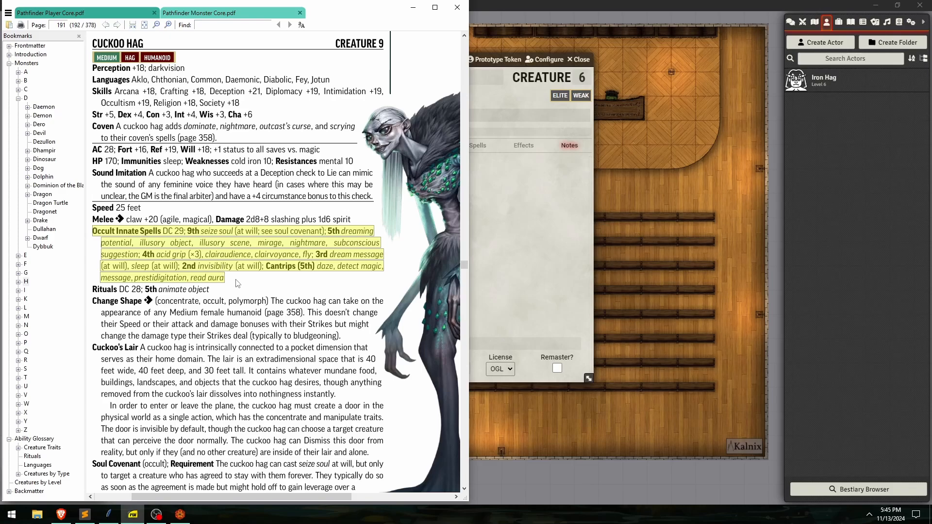
Back in Foundry VTT, add an Innate spellcasting entry with the Occult tradition to the Iron Hag.
left_click(509, 220)
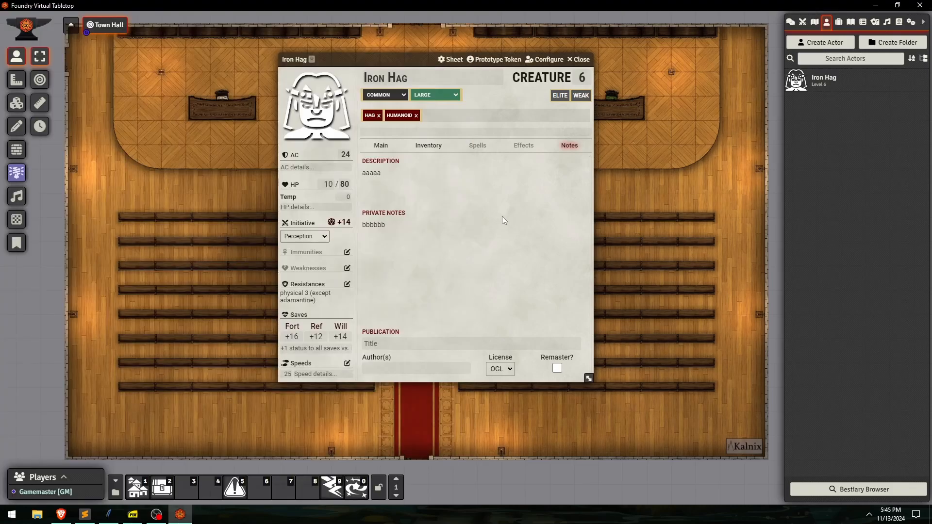
left_click(476, 145)
left_click(467, 185)
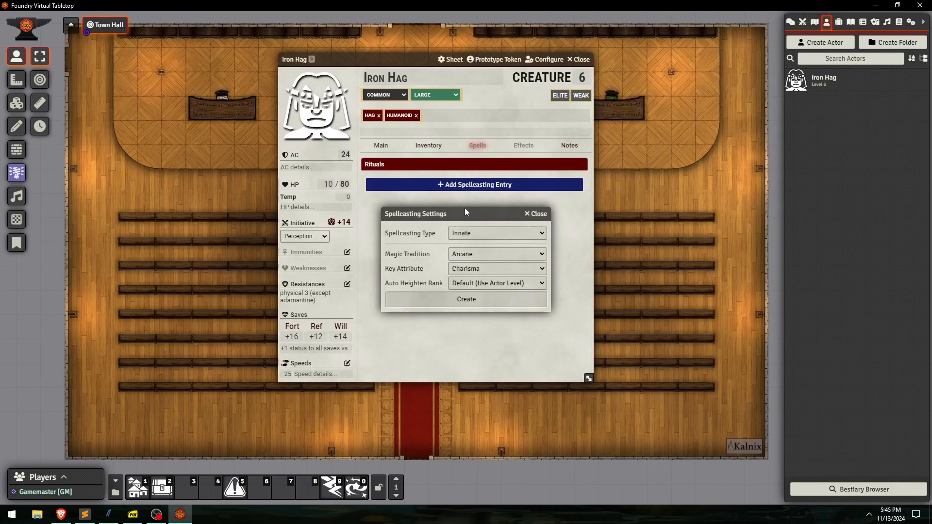
left_click(466, 247)
left_click(483, 286)
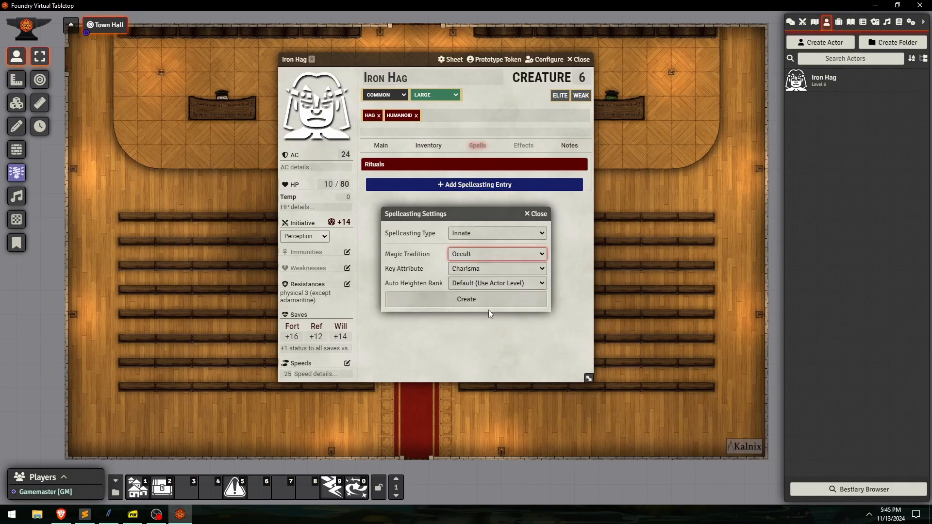
left_click(459, 300)
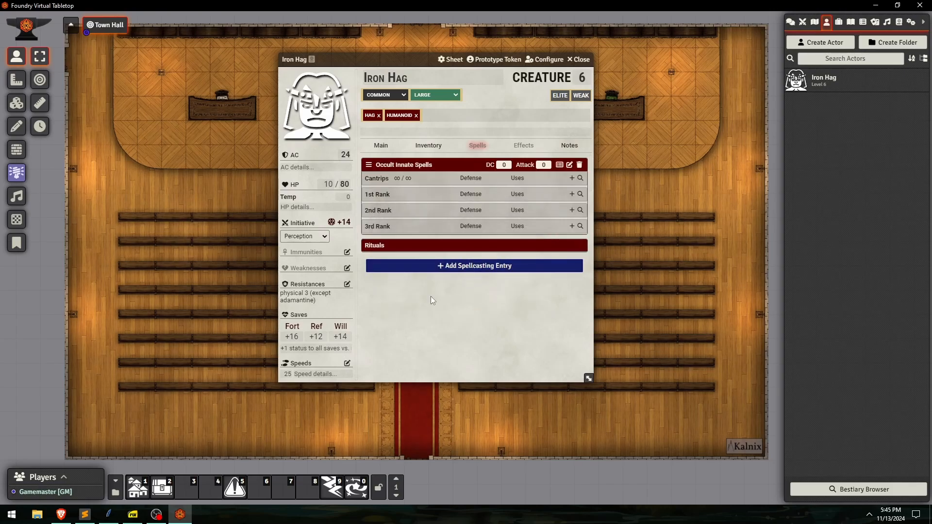
Run the Spells! macro on the pasted Cuckoo Hag spell text with the pretty output and show the resulting list in the chat.
left_click(359, 488)
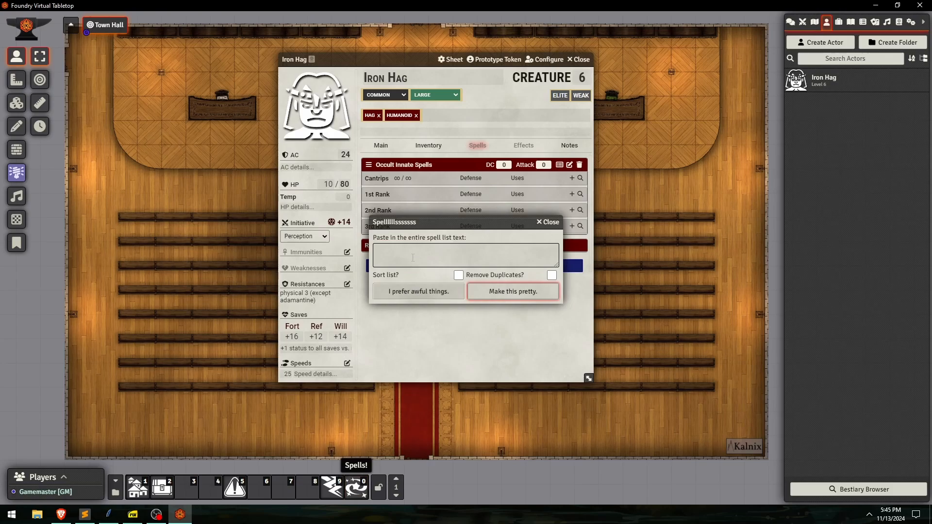
key("ctrl+v")
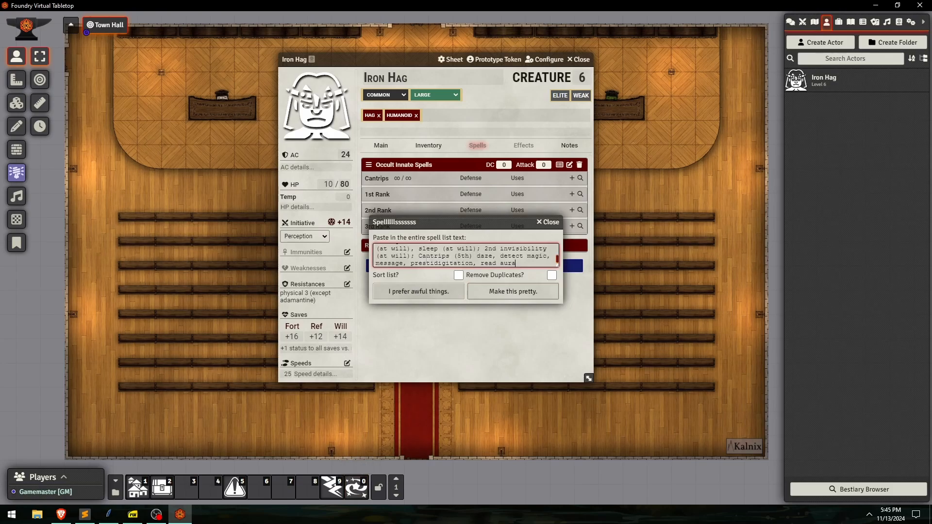
left_click(516, 294)
left_click(791, 22)
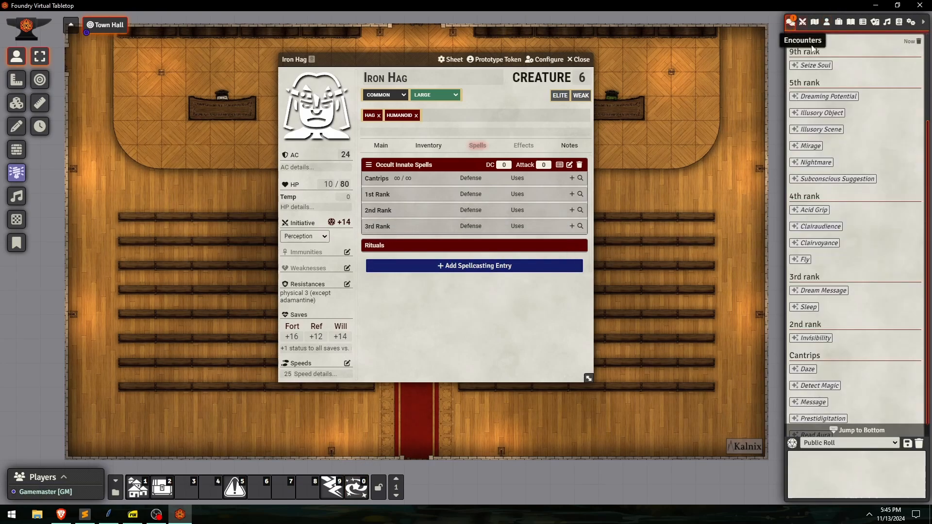
scroll(855, 252, "down", 3)
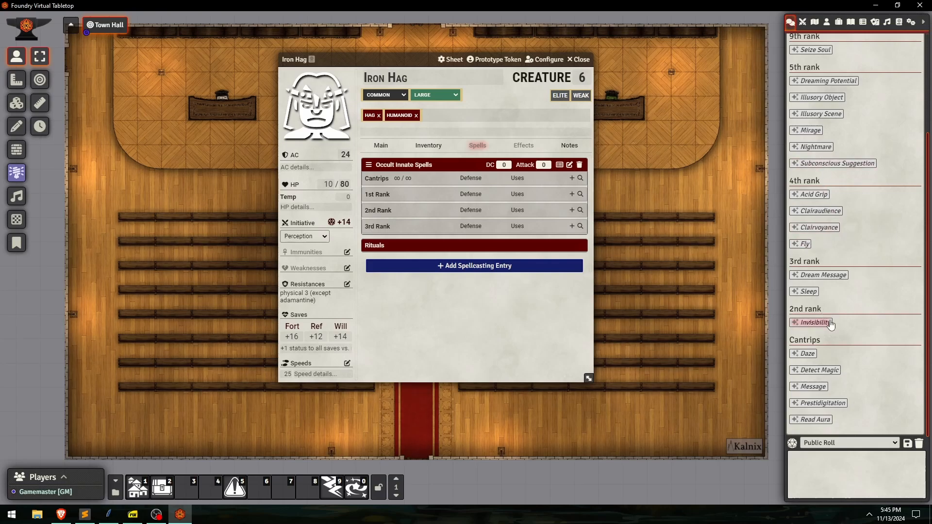
Add Seize Soul and the six 5th-rank spells, Dreaming Potential through Subconscious Suggestion, from the chat list to the Iron Hag's Occult Innate Spells.
scroll(822, 310, "up", 2)
left_click_drag(815, 147, 376, 228)
left_click_drag(825, 178, 388, 267)
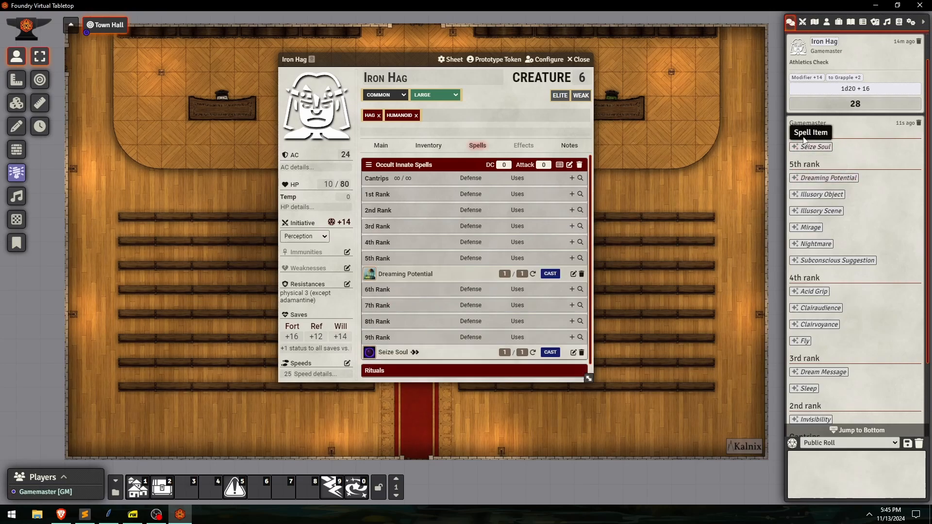
left_click_drag(805, 194, 409, 279)
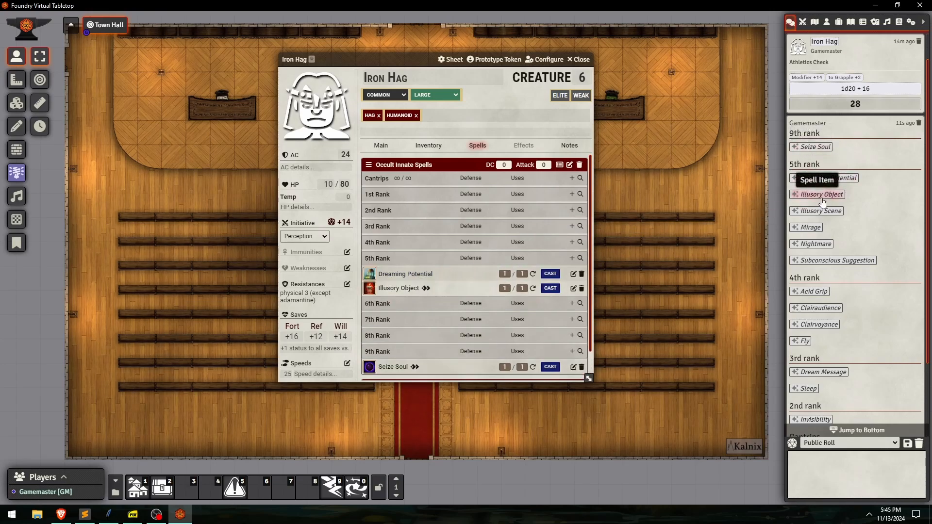
left_click_drag(820, 210, 416, 287)
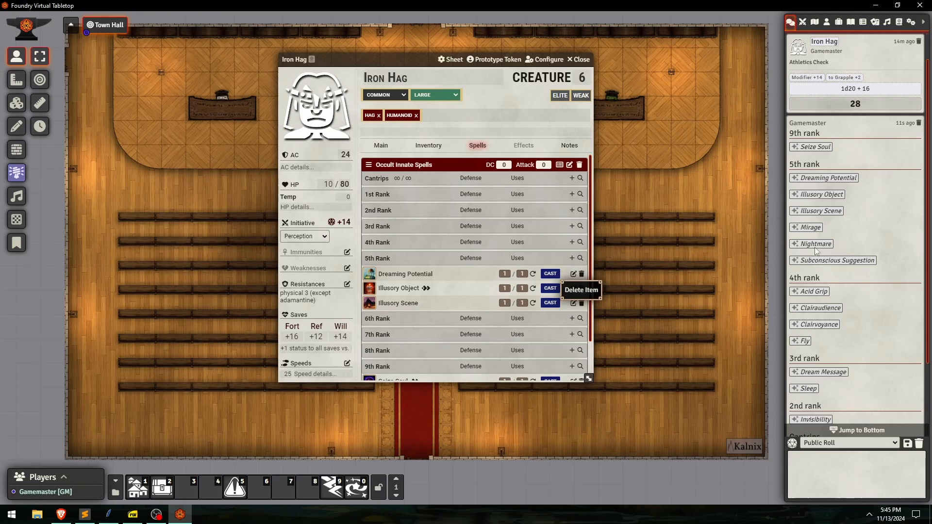
left_click_drag(811, 227, 491, 293)
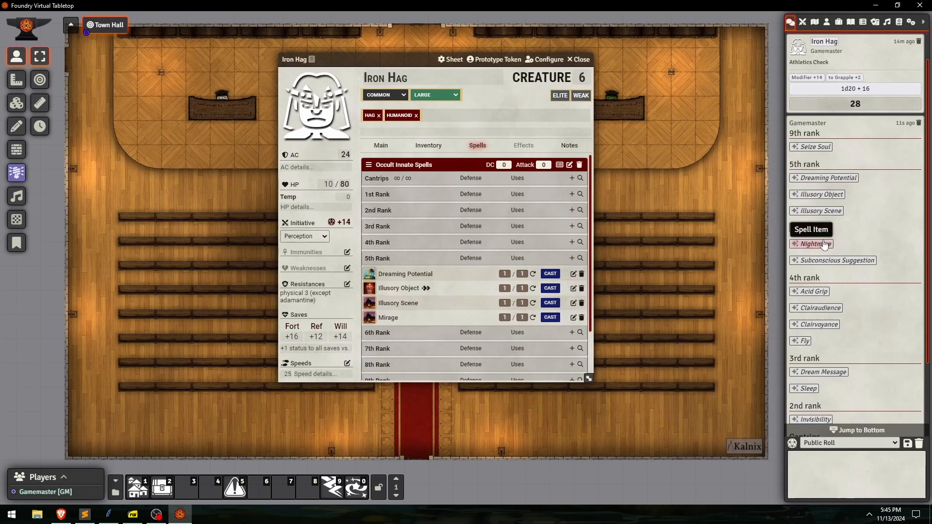
left_click_drag(823, 243, 426, 318)
left_click_drag(855, 259, 473, 319)
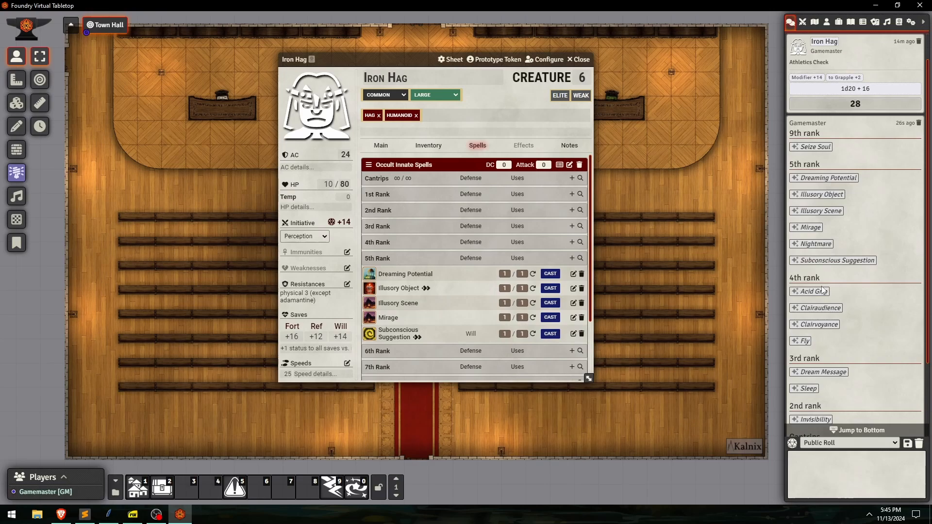
left_click_drag(816, 243, 447, 321)
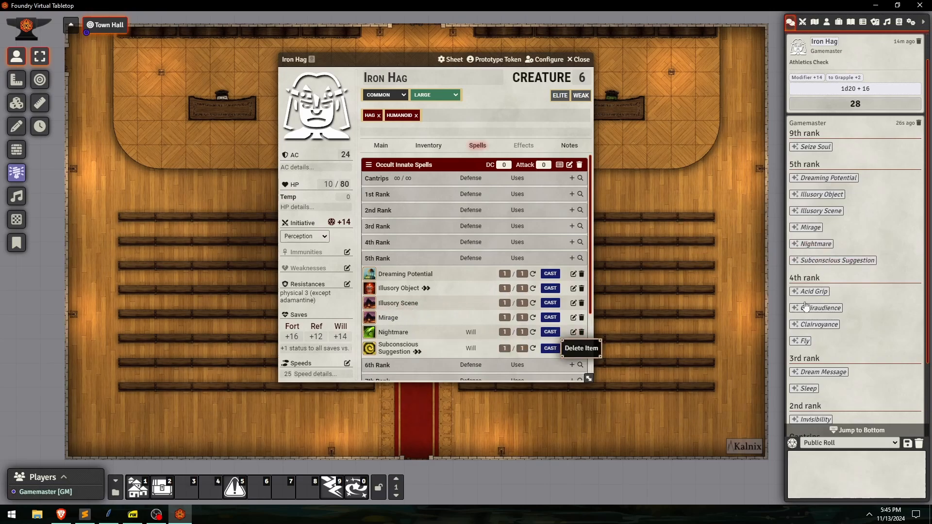
Add Acid Grip, Clairaudience, Clairvoyance and Fly from the chat list to the 4th rank of the Iron Hag's innate spells.
scroll(805, 305, "down", 1)
left_click_drag(810, 243, 427, 243)
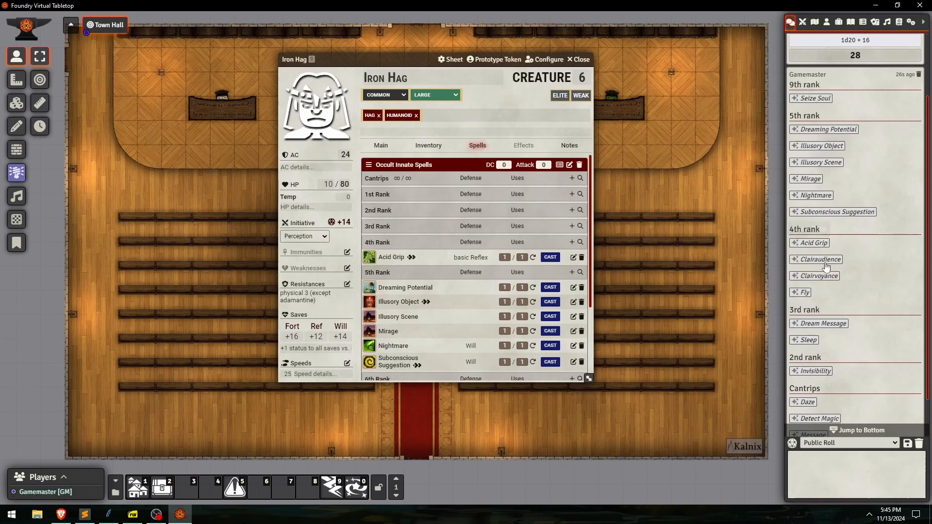
left_click_drag(826, 267, 413, 250)
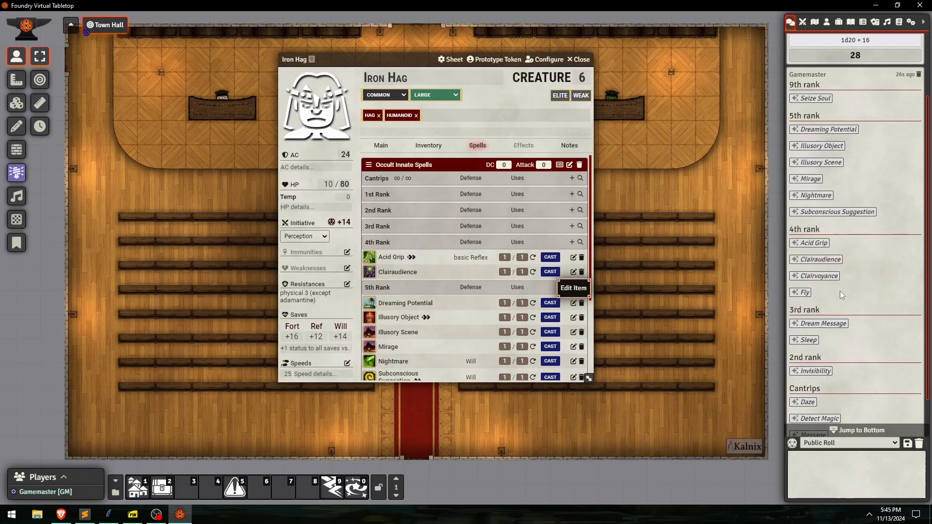
left_click_drag(819, 275, 417, 264)
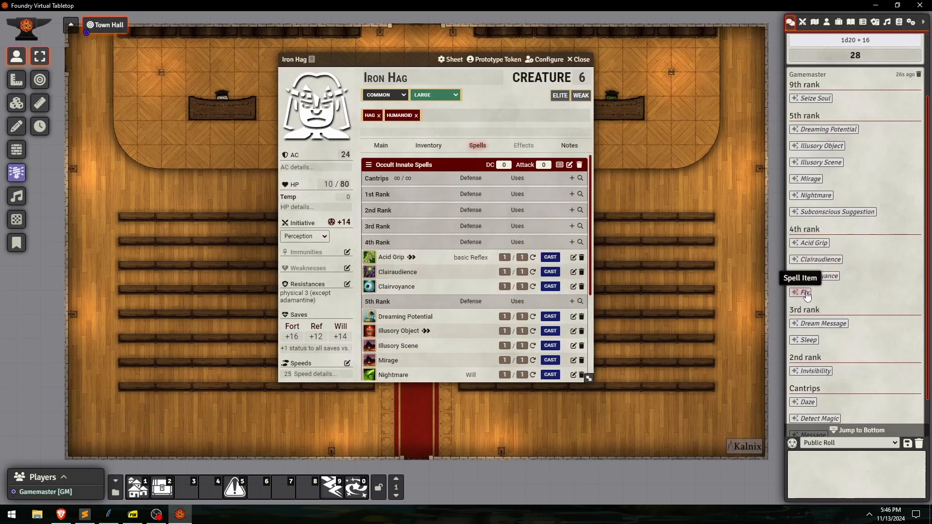
left_click_drag(805, 295, 406, 269)
Add Dream Message and Sleep at 3rd rank and Invisibility at 2nd rank to the Iron Hag's innate spells.
left_click_drag(820, 325, 438, 228)
left_click_drag(808, 340, 425, 245)
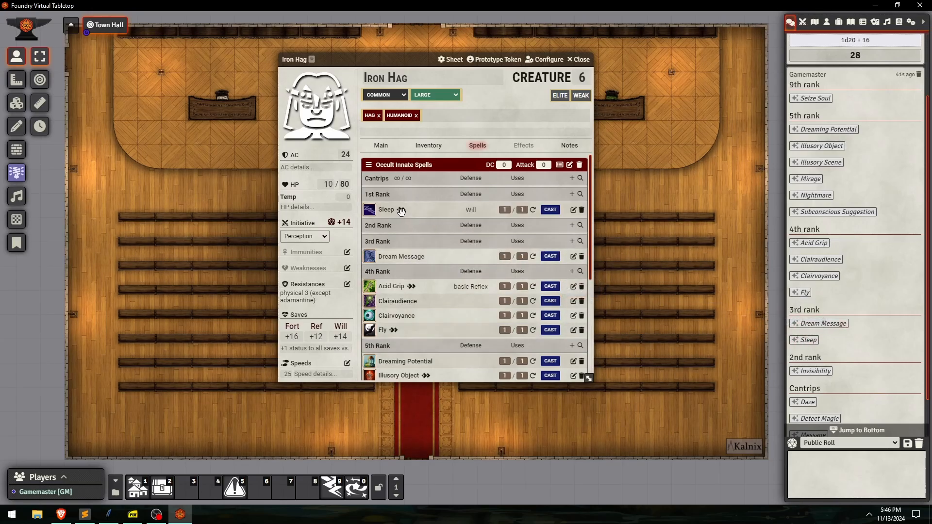
left_click_drag(401, 210, 422, 255)
left_click_drag(815, 370, 394, 214)
Add the cantrips Daze, Detect Magic, Message, Prestidigitation and Read Aura from the chat list and look over the completed spell list.
scroll(809, 385, "down", 2)
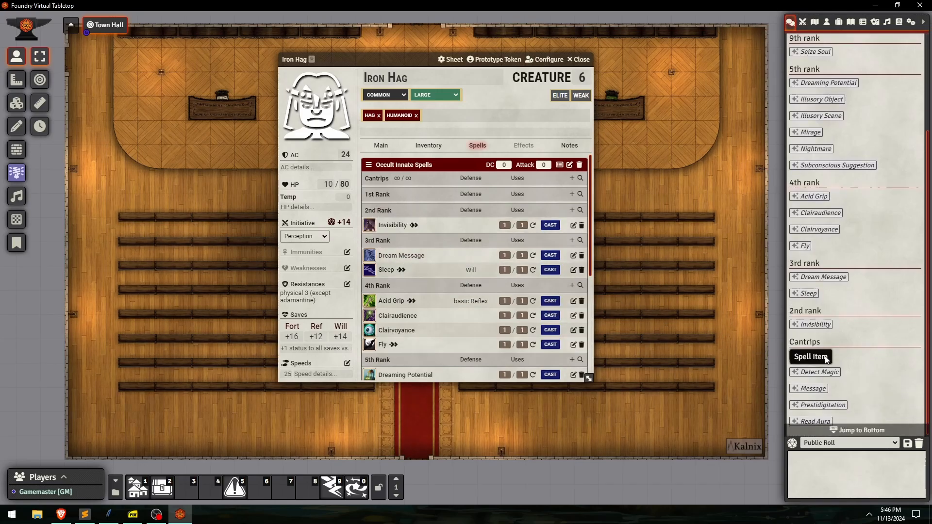
left_click_drag(807, 353, 407, 242)
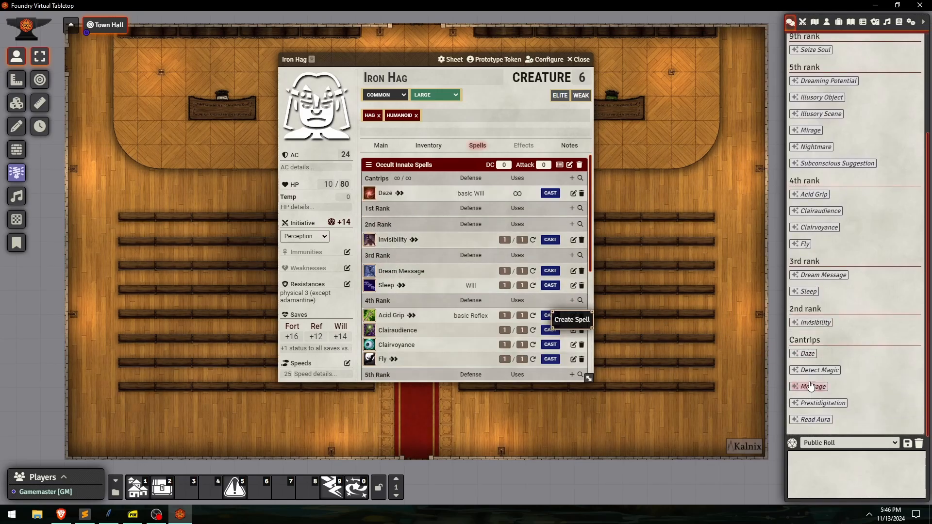
left_click_drag(819, 369, 437, 262)
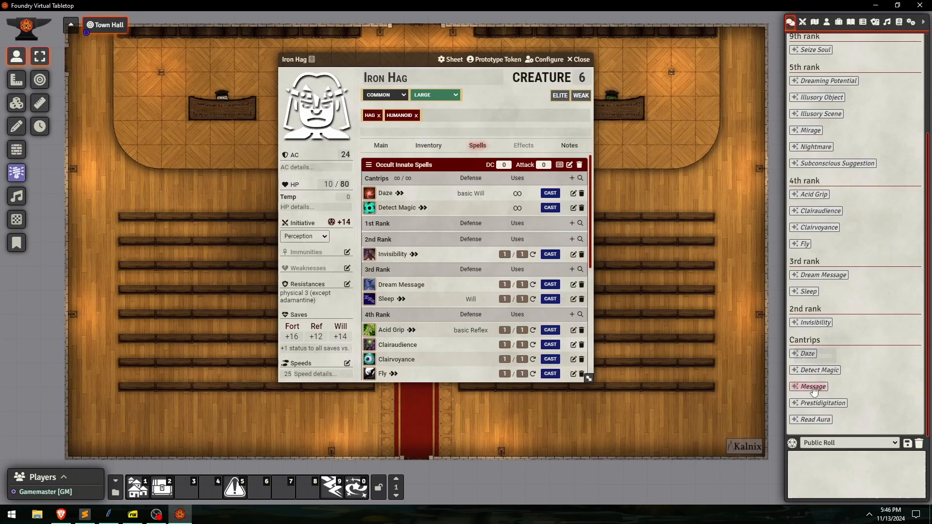
left_click_drag(813, 386, 439, 259)
left_click_drag(827, 411, 575, 374)
left_click_drag(815, 419, 441, 260)
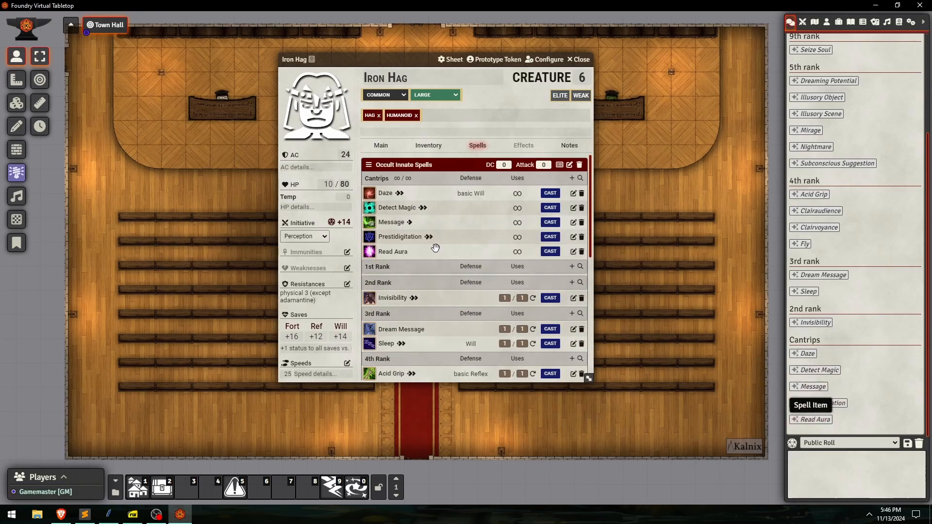
scroll(423, 253, "down", 6)
scroll(424, 262, "up", 2)
scroll(423, 263, "up", 4)
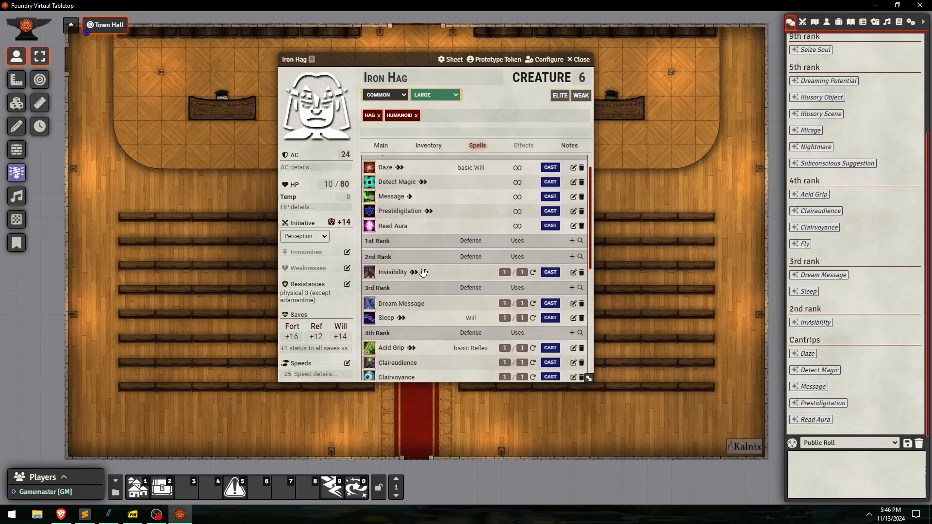
Hide the spell ranks without slots in the Iron Hag's Occult Innate Spells and look over the shortened list.
left_click(559, 165)
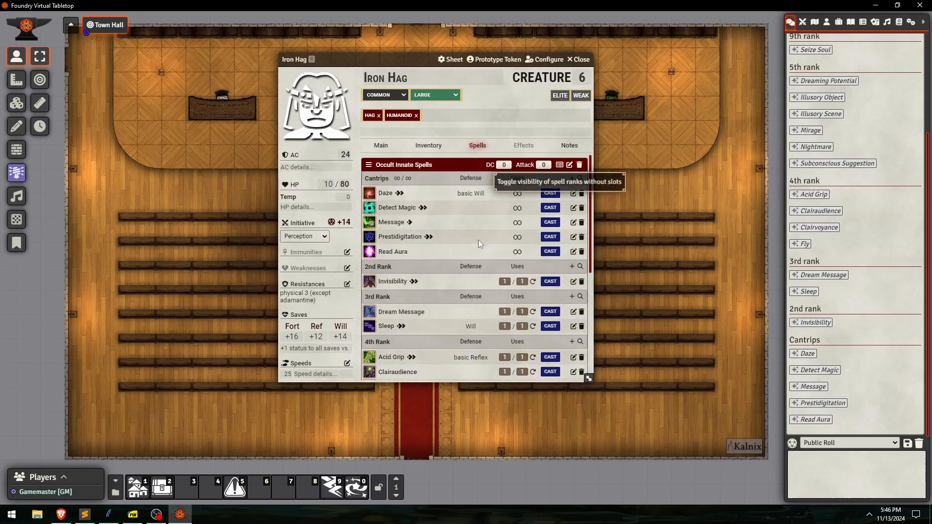
scroll(478, 240, "down", 5)
scroll(476, 252, "up", 5)
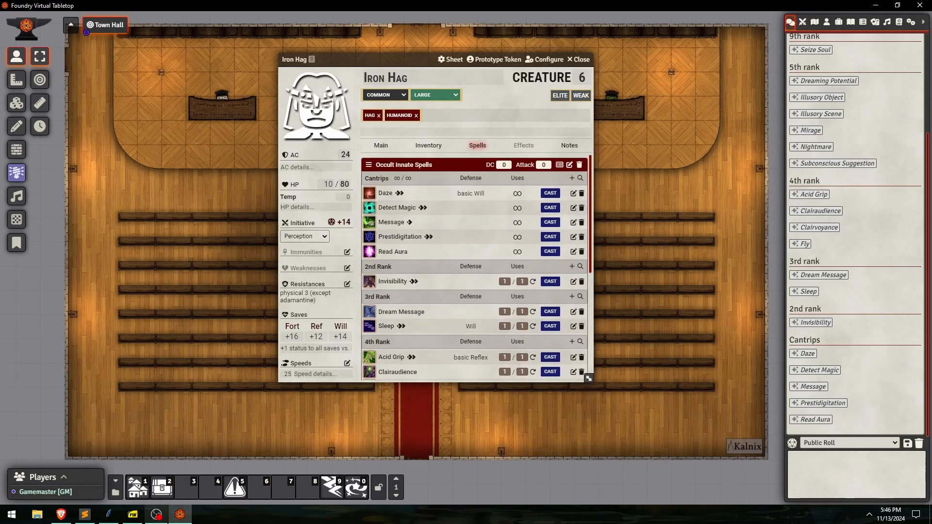
Check the Cuckoo Hag's innate spells in the Monster Core PDF and set Acid Grip's uses to 3 on the Iron Hag.
left_click(133, 514)
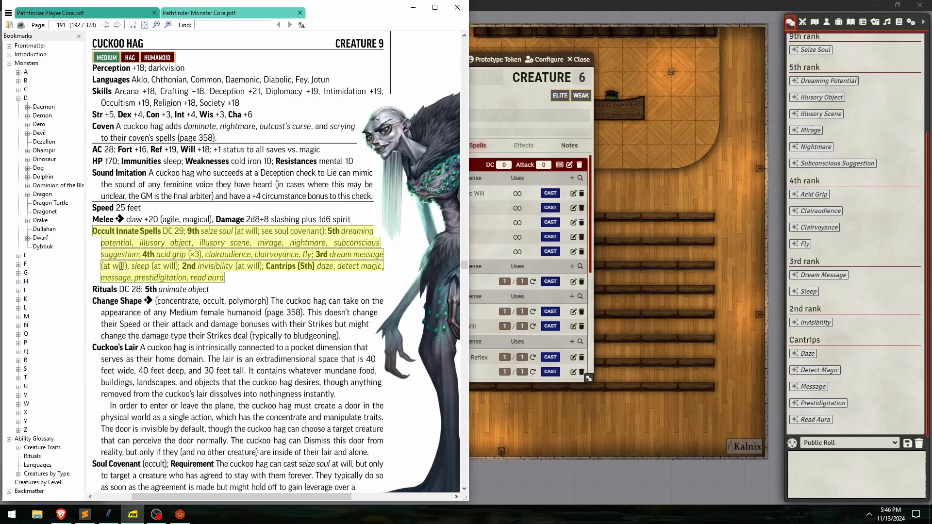
left_click(544, 127)
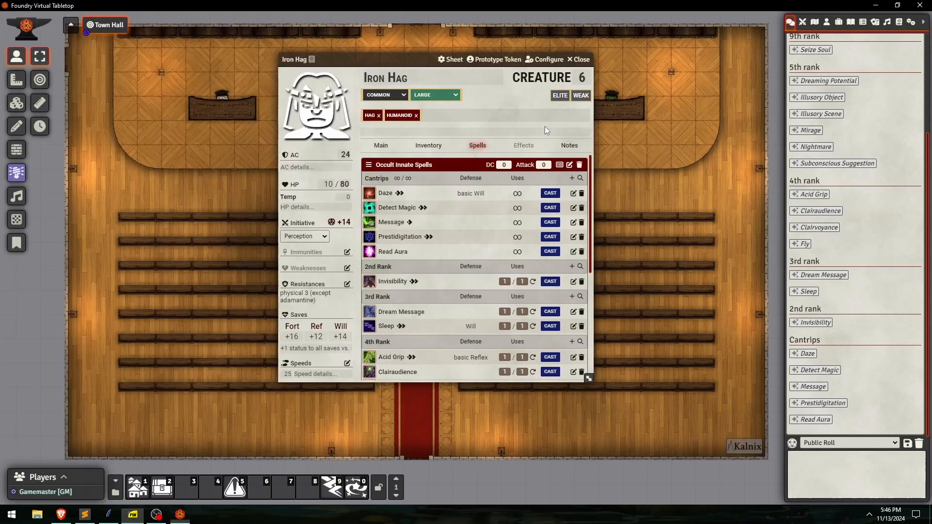
scroll(500, 293, "down", 1)
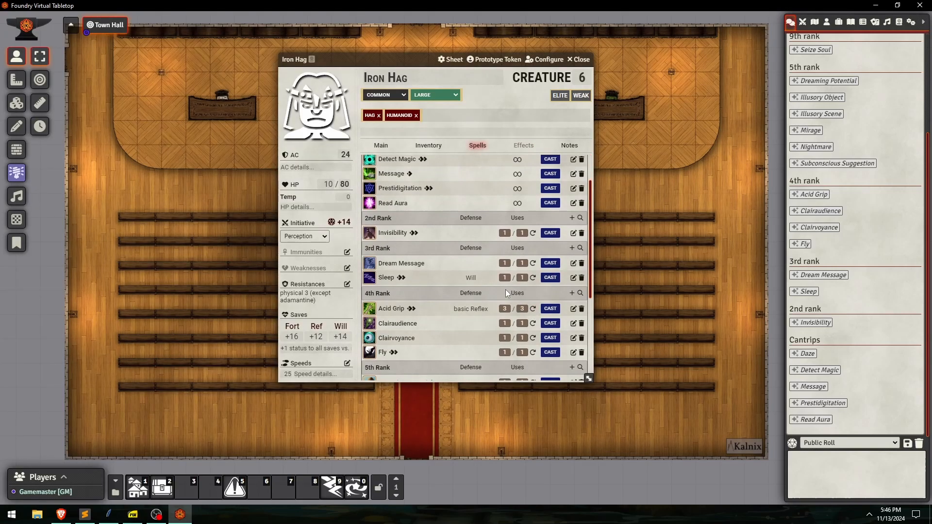
Open the 9th-rank Seize Soul spell for editing and rename it "Seize Soul (At Will, See Soul...)".
scroll(505, 283, "down", 3)
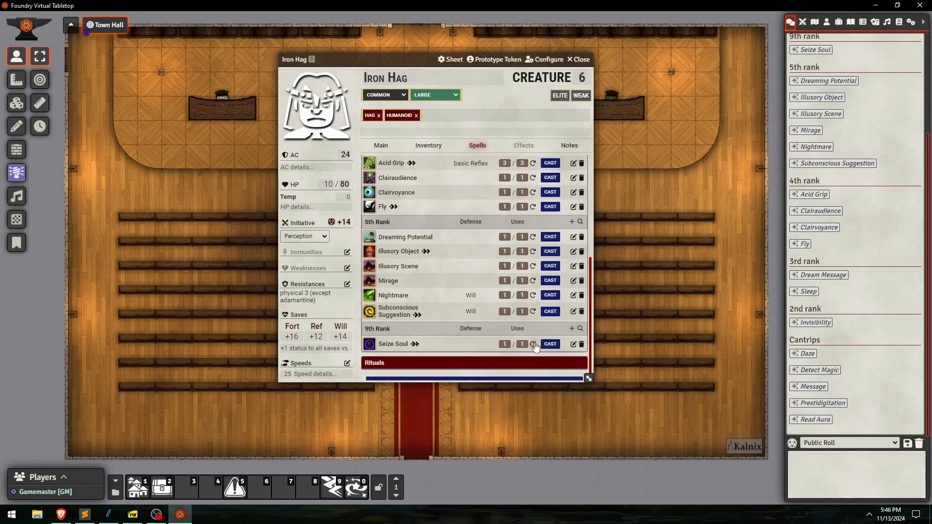
left_click(573, 344)
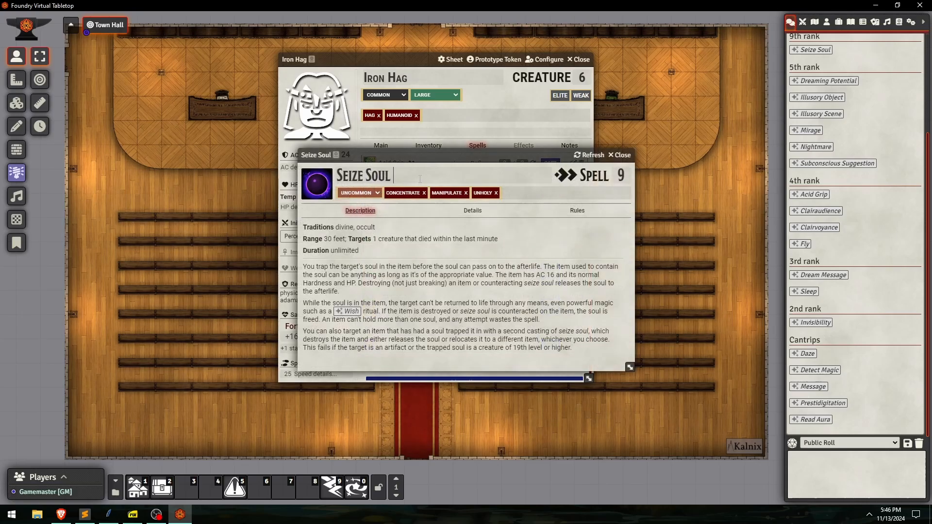
type("(At Will,")
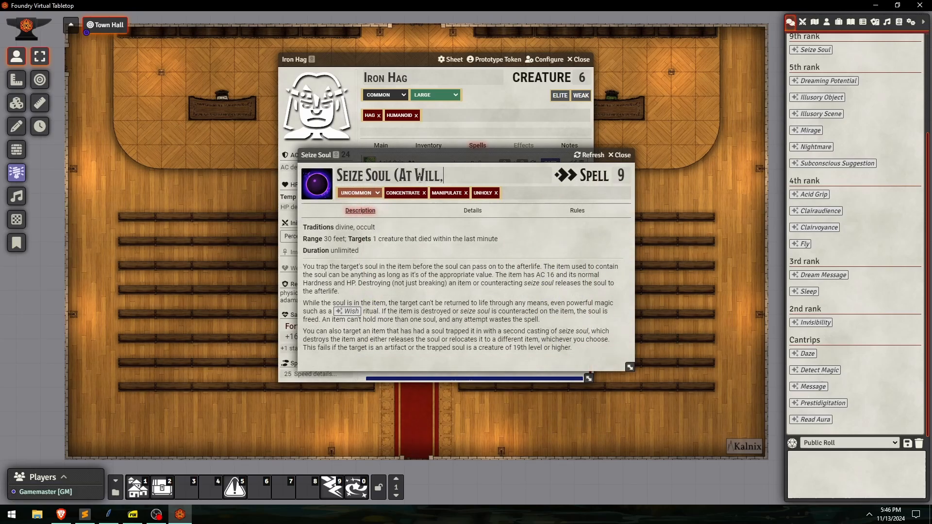
type(" See Coul")
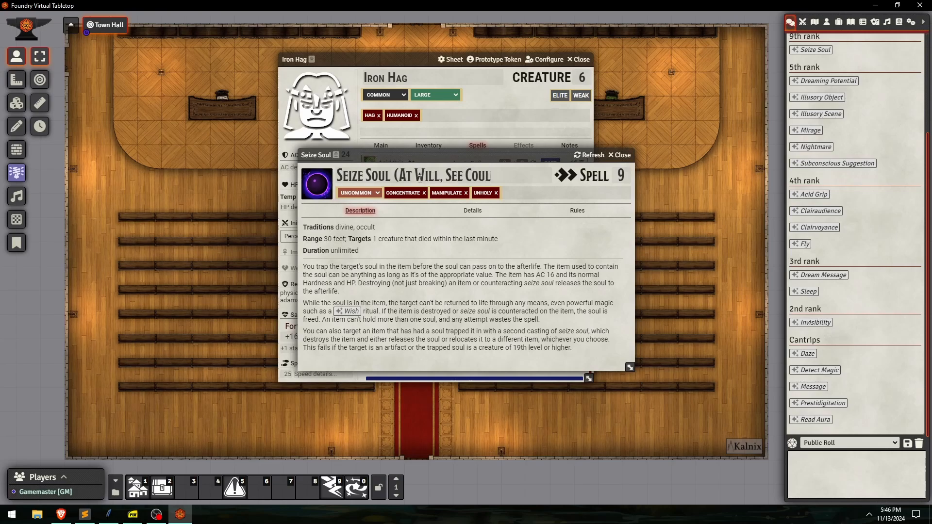
type("...")
key("Delete")
type("S")
type(")")
key("Return")
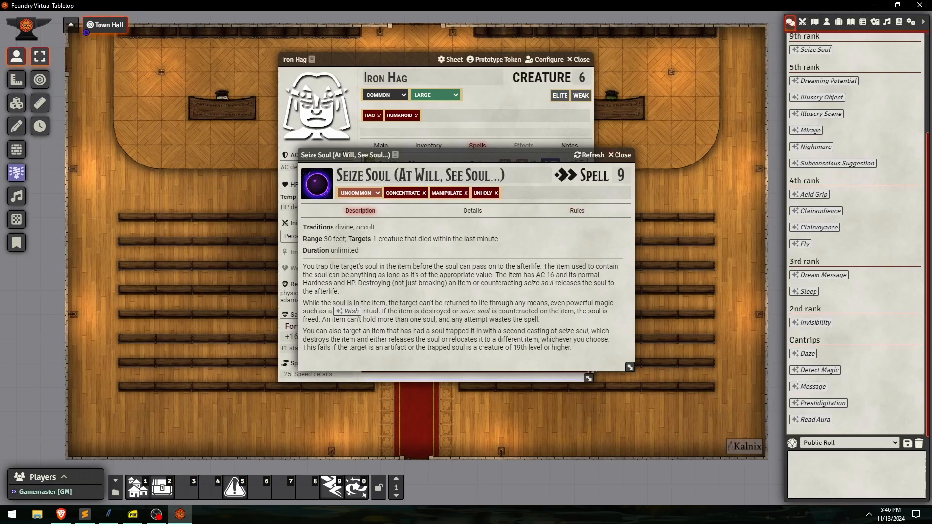
Replace the note in Seize Soul's name with "(At Will, See Soul Covenant)", using the wording from the Cuckoo Hag PDF entry, and close the spell.
left_click(132, 514)
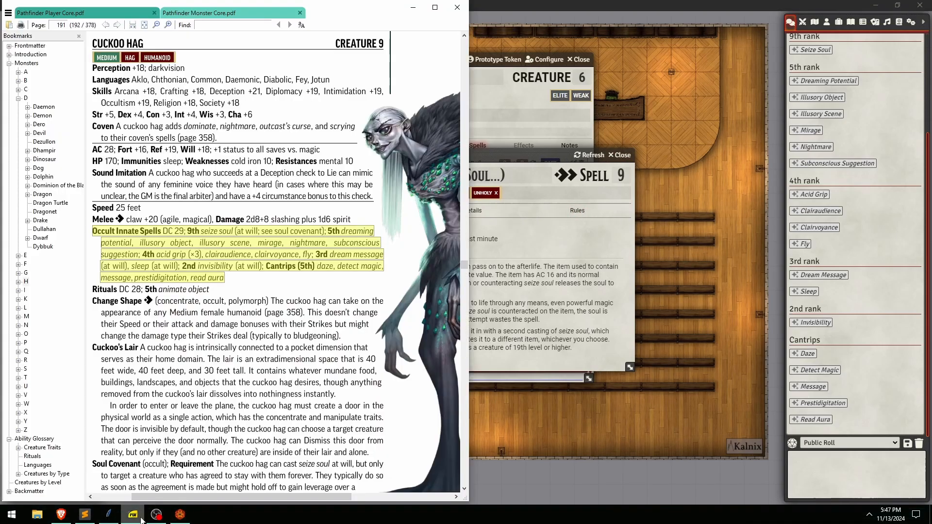
left_click(214, 280)
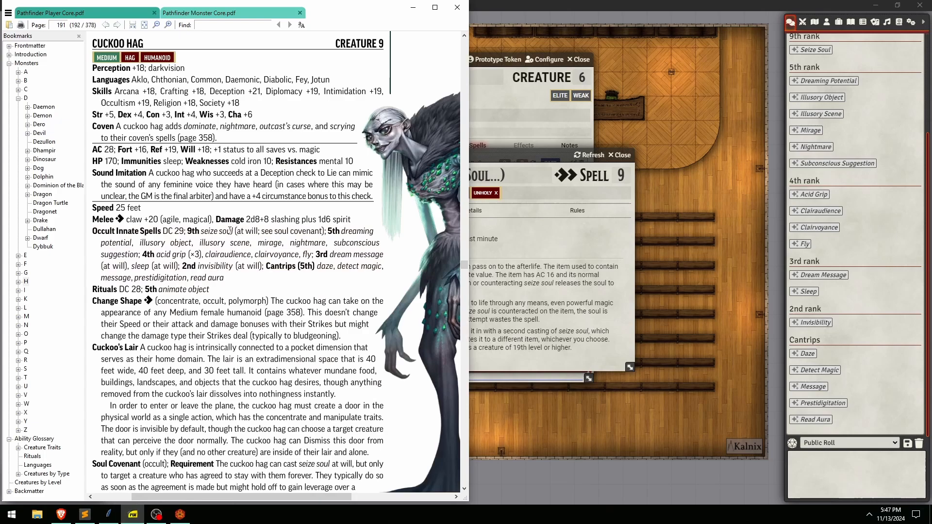
left_click_drag(235, 230, 327, 230)
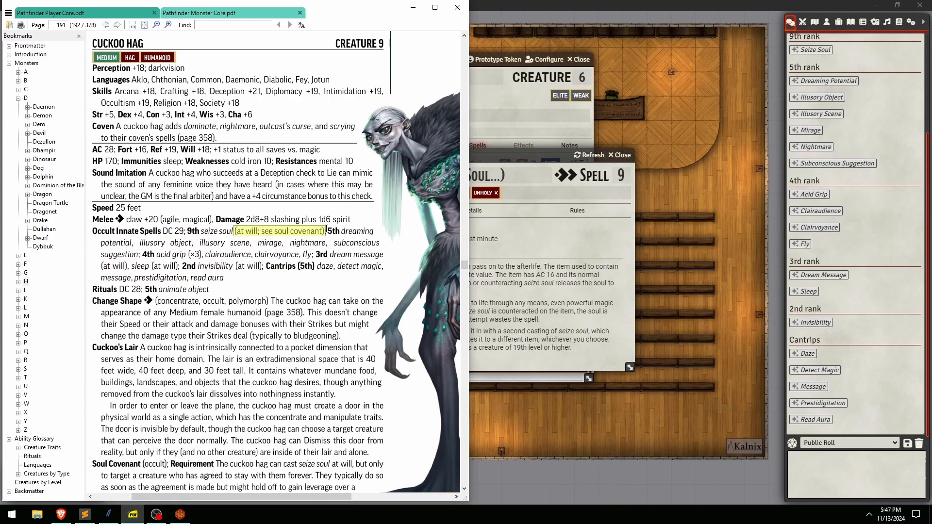
left_click_drag(507, 177, 394, 172)
type("(At Will; See Soul Covenant)")
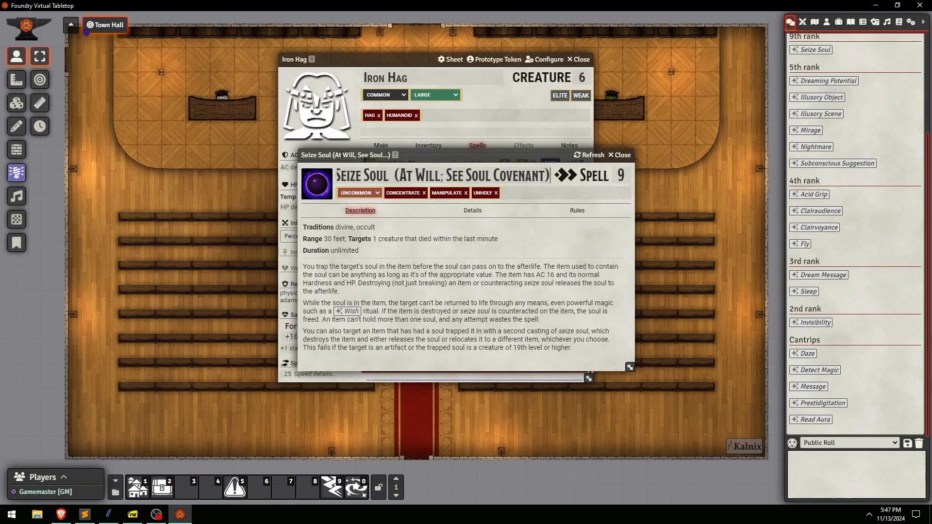
double_click(441, 178)
type(",")
key("Return")
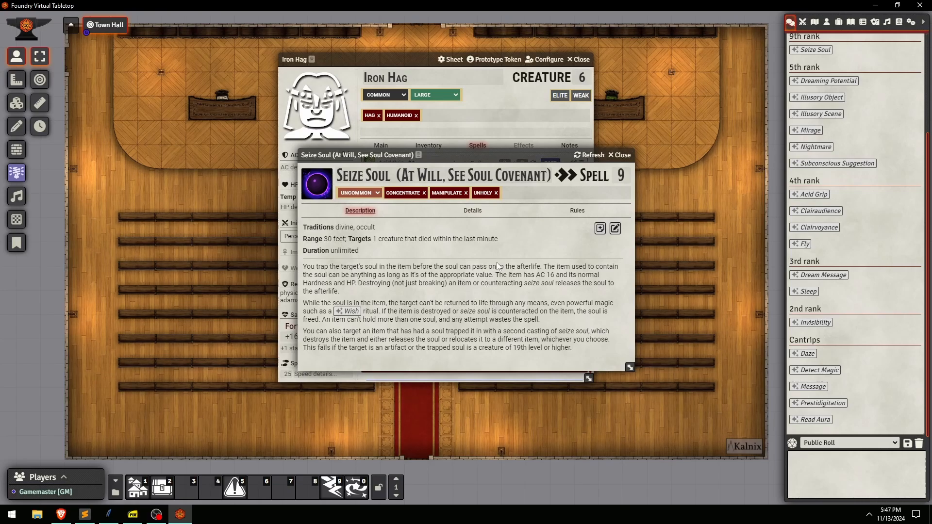
left_click(619, 155)
scroll(418, 271, "down", 1)
scroll(418, 271, "up", 10)
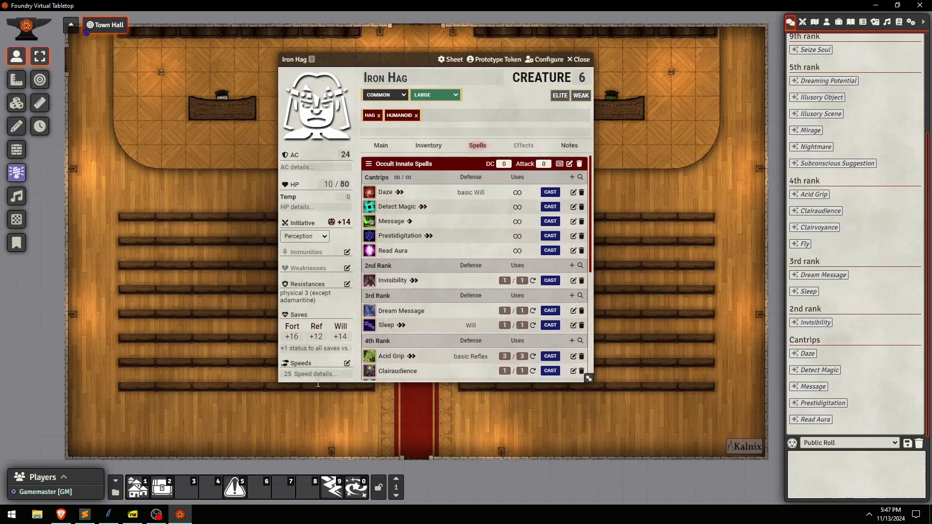
Search the compendium packs for "seize".
left_click(132, 514)
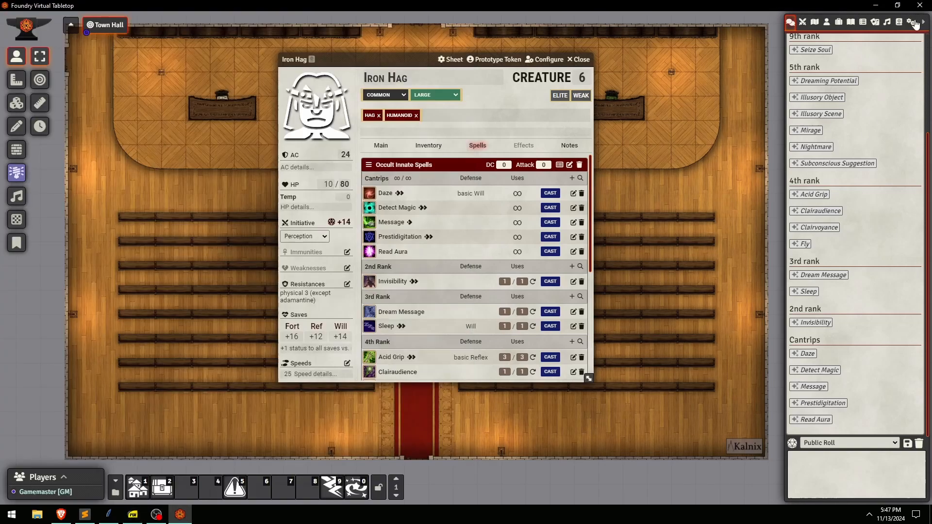
left_click(915, 24)
left_click(900, 22)
left_click(862, 58)
type("siez")
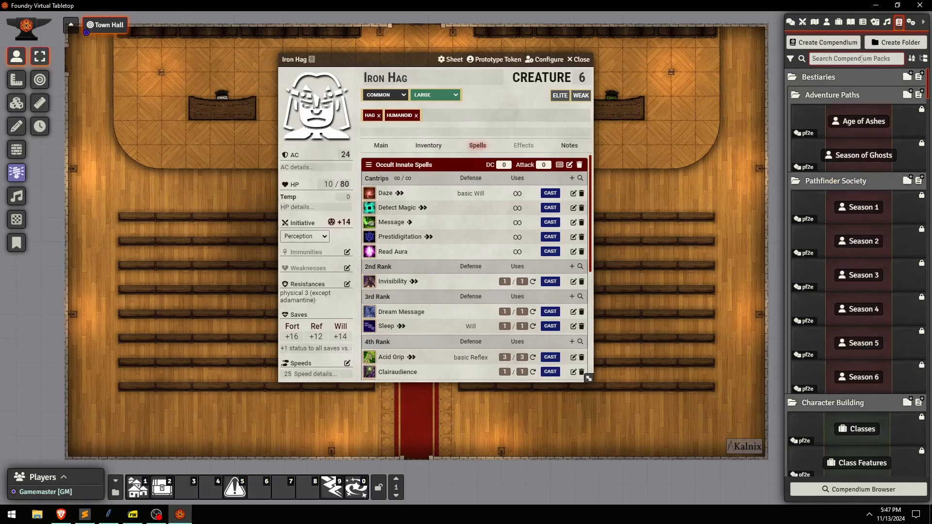
type("e")
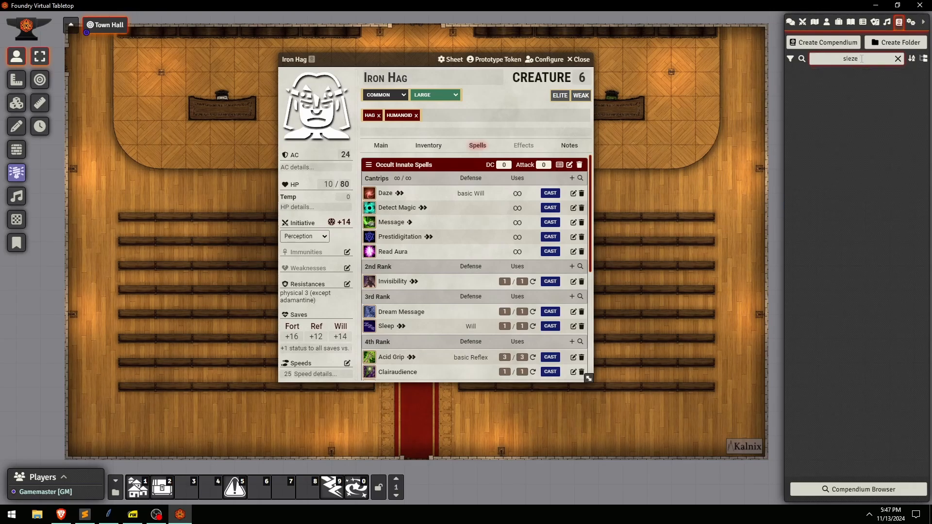
key("Right")
key("Delete")
type("i")
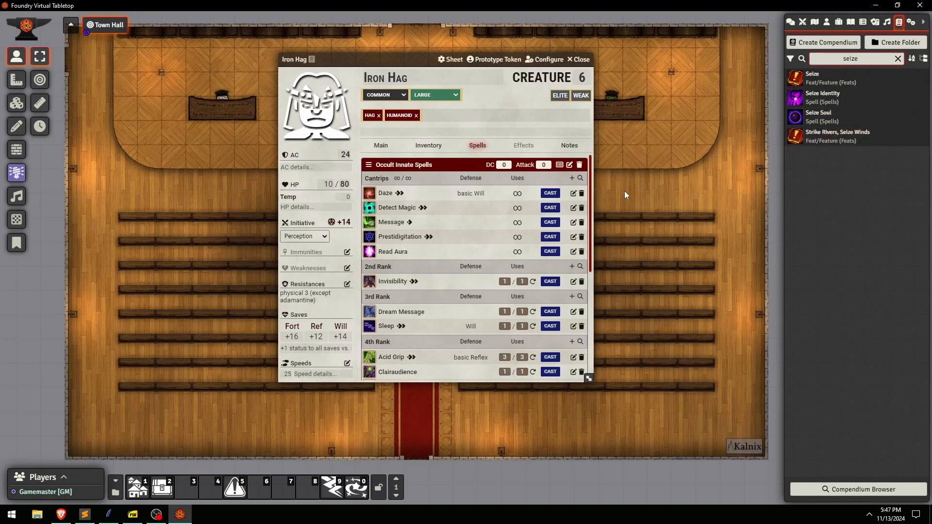
Clear the compendium search and look over the Iron Hag's innate spell list again.
key("BackSpace")
key("BackSpace")
key("BackSpace")
key("BackSpace")
key("BackSpace")
scroll(470, 228, "down", 5)
scroll(474, 217, "up", 5)
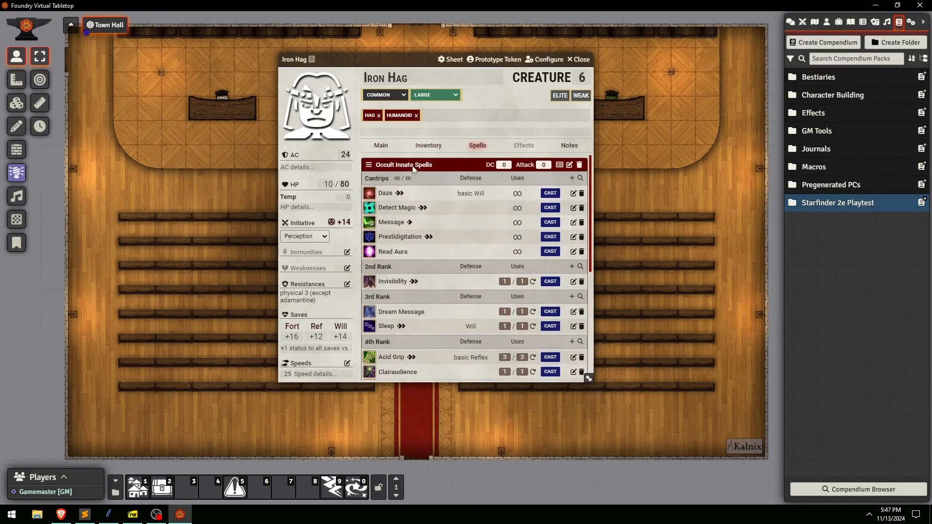
Examine the Skill Entry macro's script, along with the Iron Hag's main statistics and notes.
left_click(380, 145)
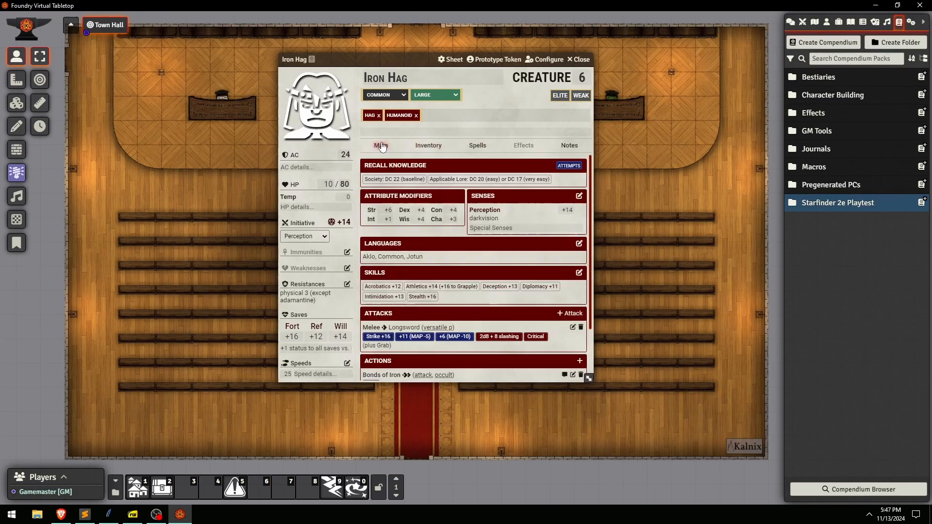
right_click(326, 490)
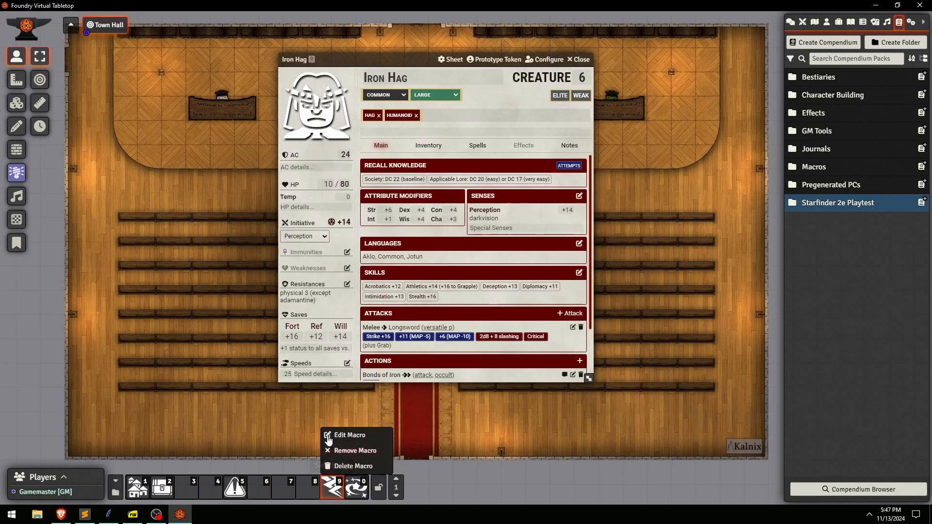
left_click(334, 435)
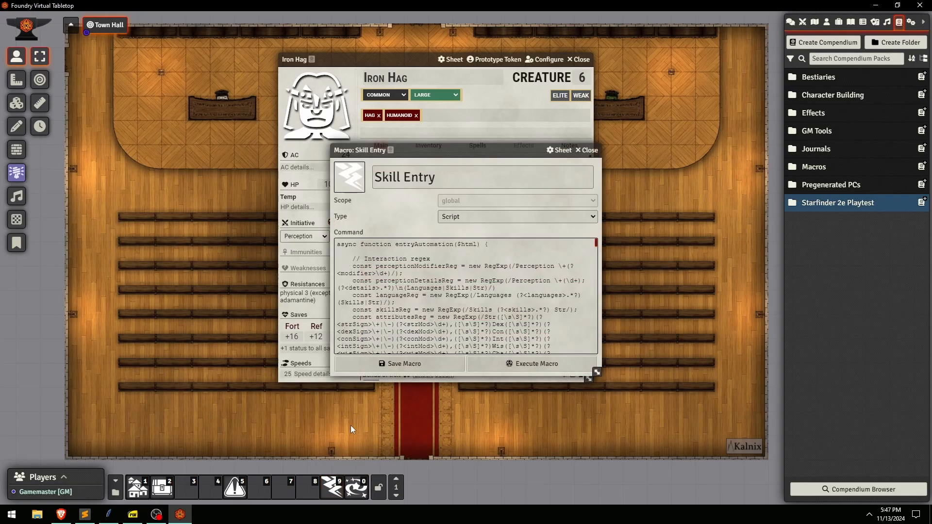
scroll(445, 275, "down", 10)
scroll(445, 275, "down", 15)
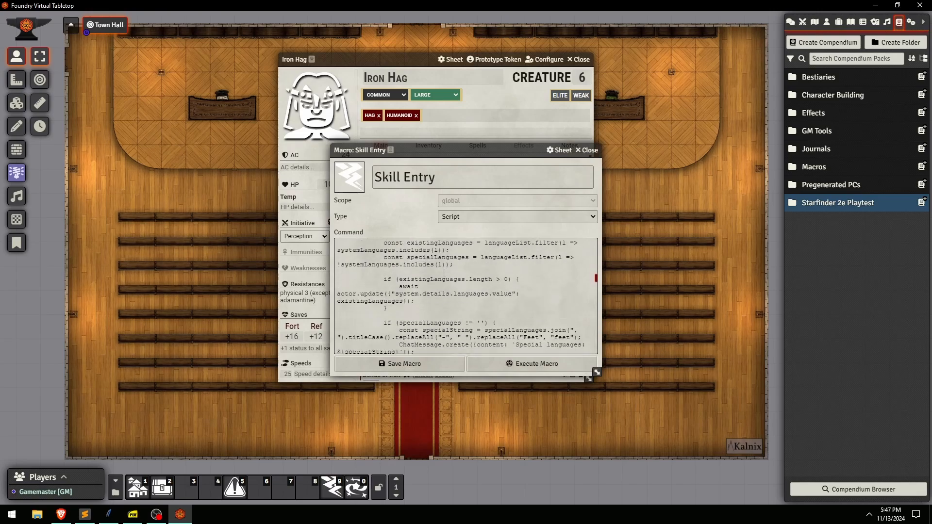
scroll(445, 274, "down", 6)
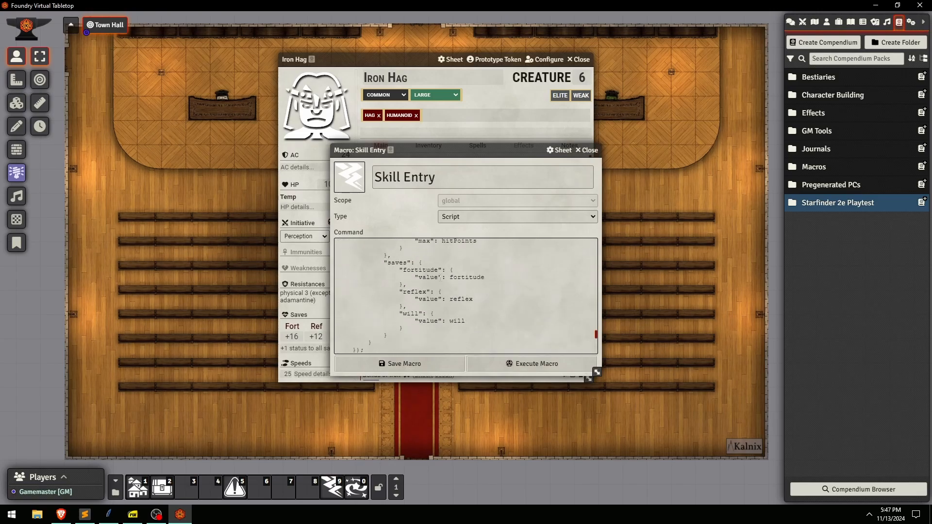
left_click(588, 150)
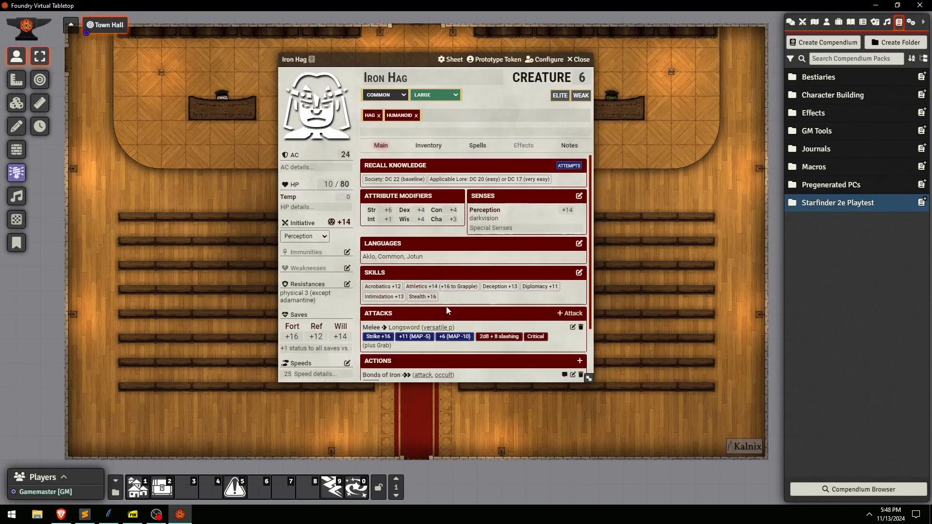
scroll(430, 289, "down", 3)
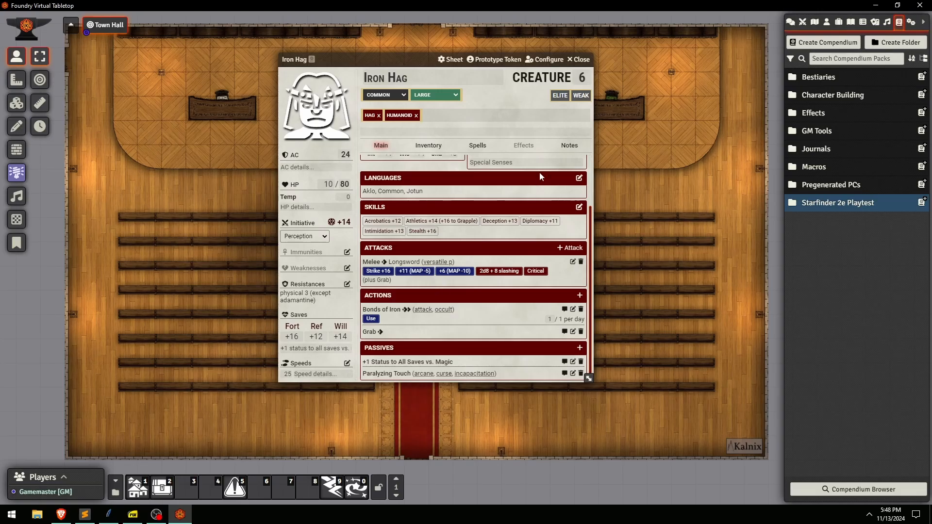
left_click(569, 145)
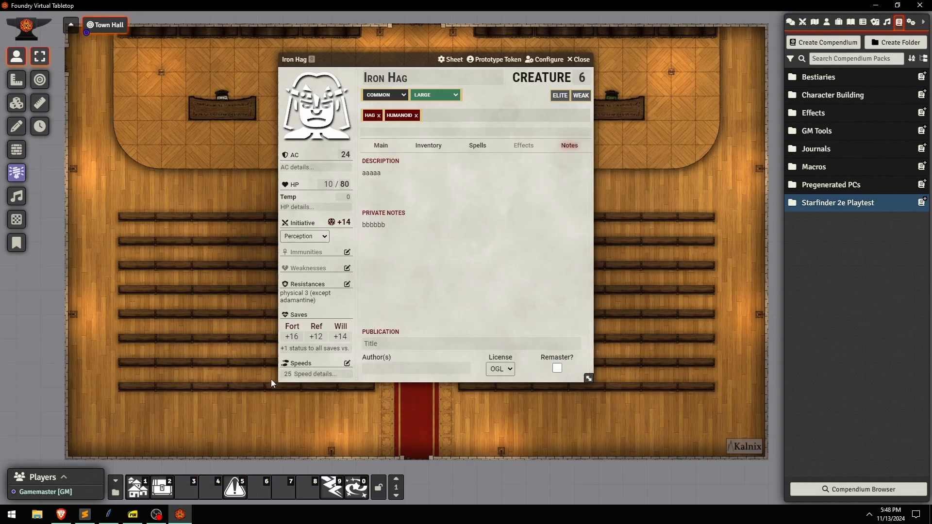
Set bookName to "Pathfinder Monster Core" in the Finalize Data Entry macro, save it, and run it.
right_click(234, 486)
left_click(250, 438)
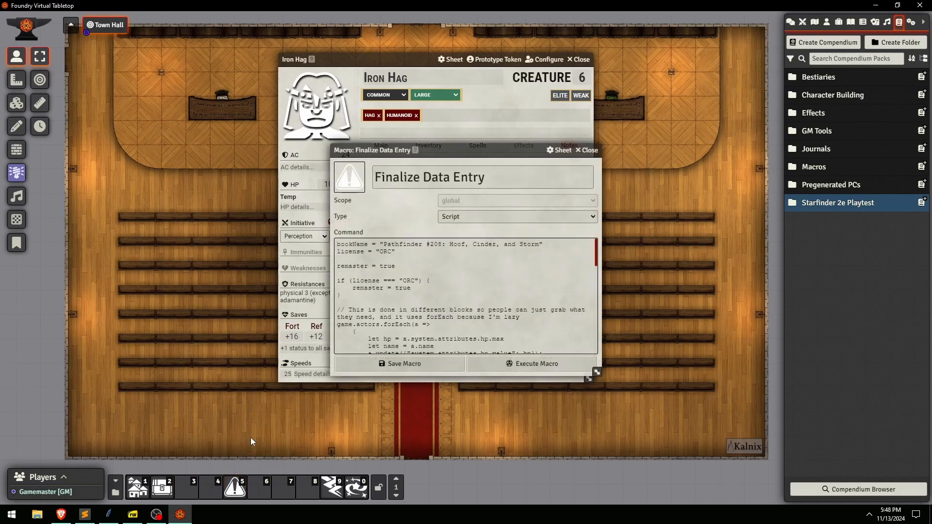
left_click_drag(385, 243, 539, 244)
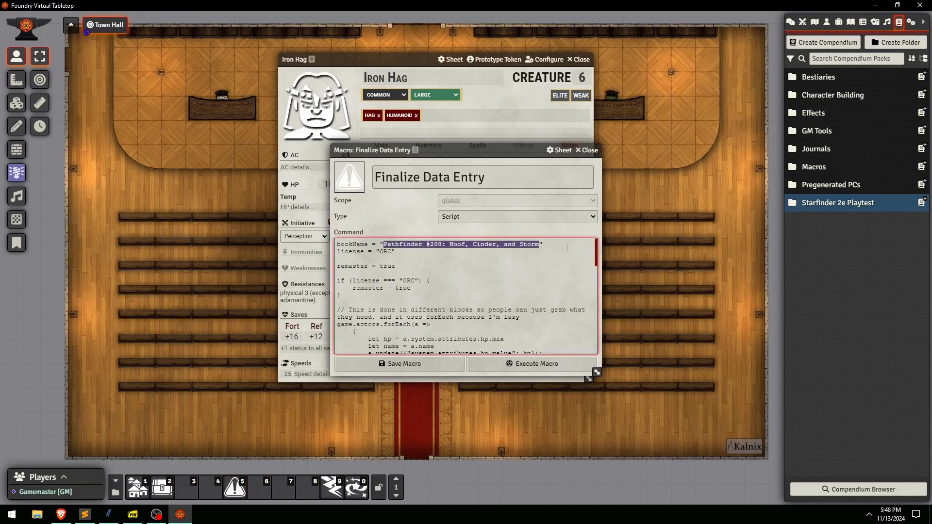
type("Pathfinder ")
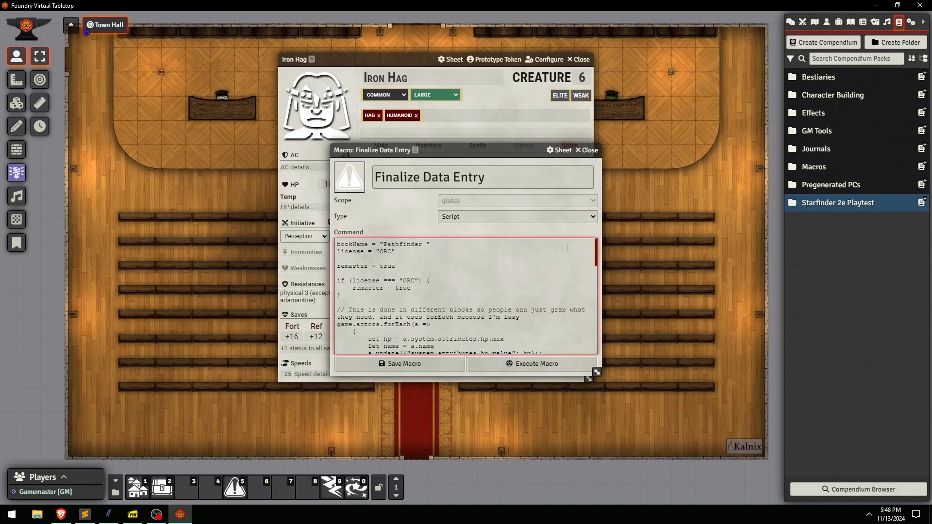
type("Monster Core")
double_click(388, 251)
double_click(387, 266)
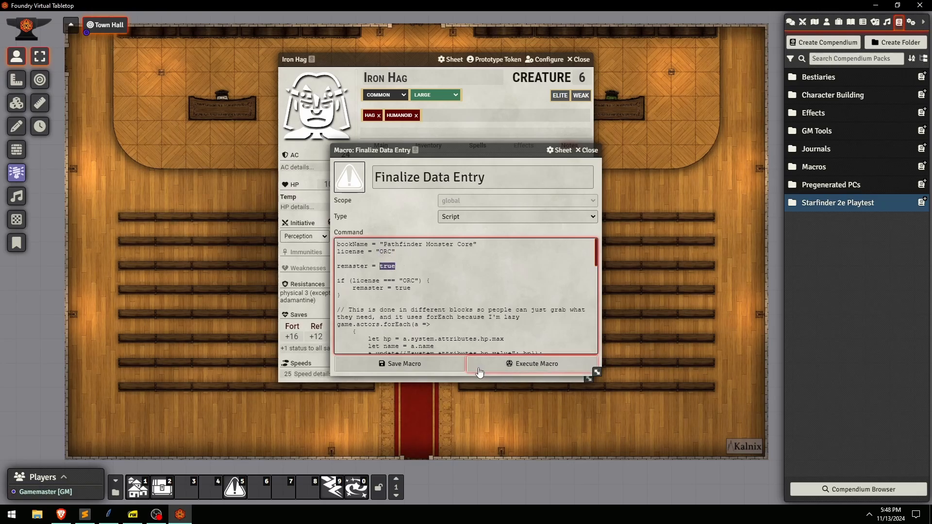
left_click(430, 369)
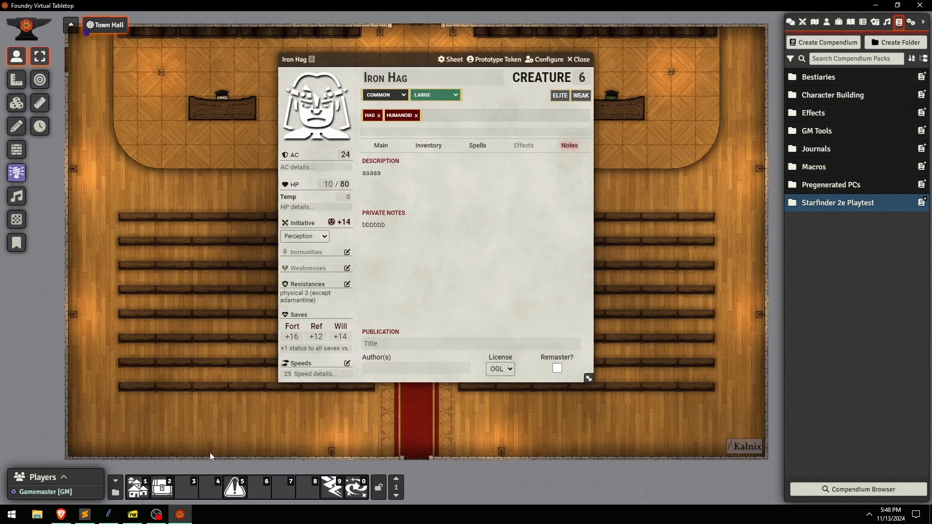
left_click(235, 488)
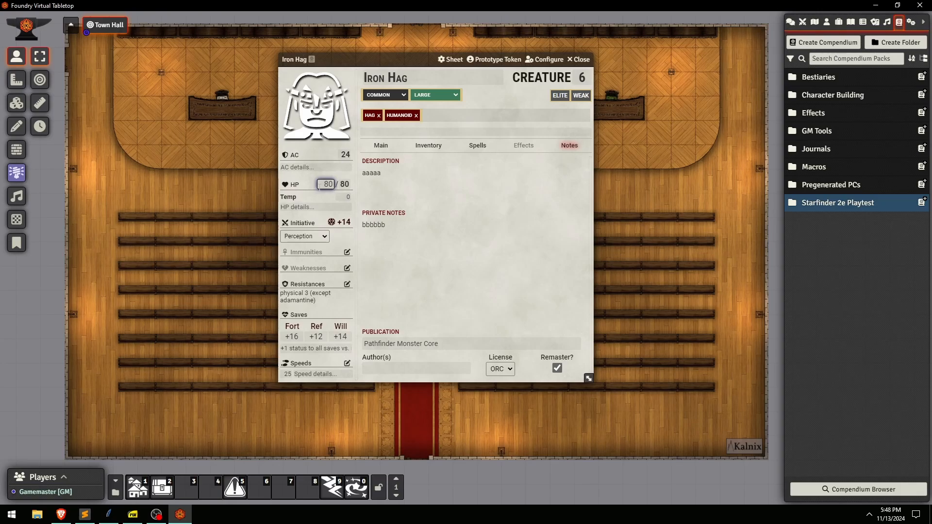
Review the bookName, license and remaster settings in the Finalize Data Entry macro, then close it without changes.
left_click(838, 22)
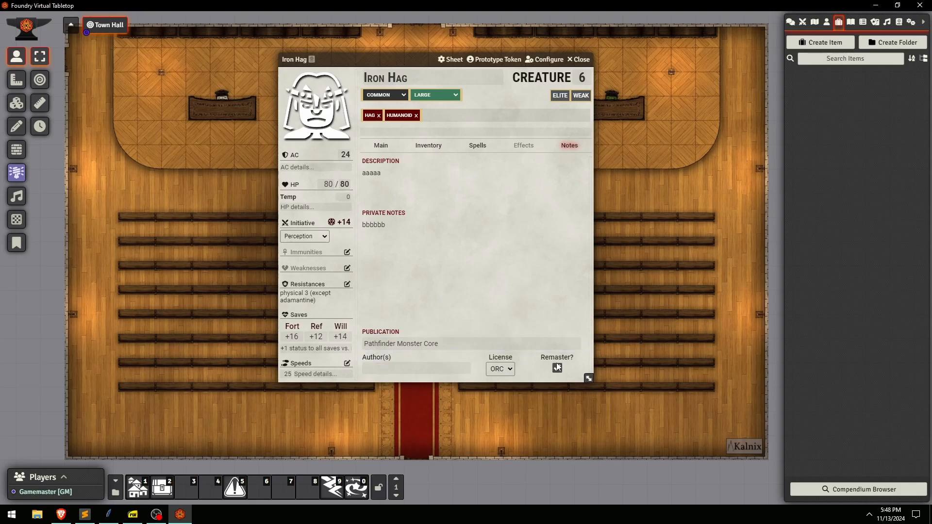
right_click(234, 486)
left_click(256, 433)
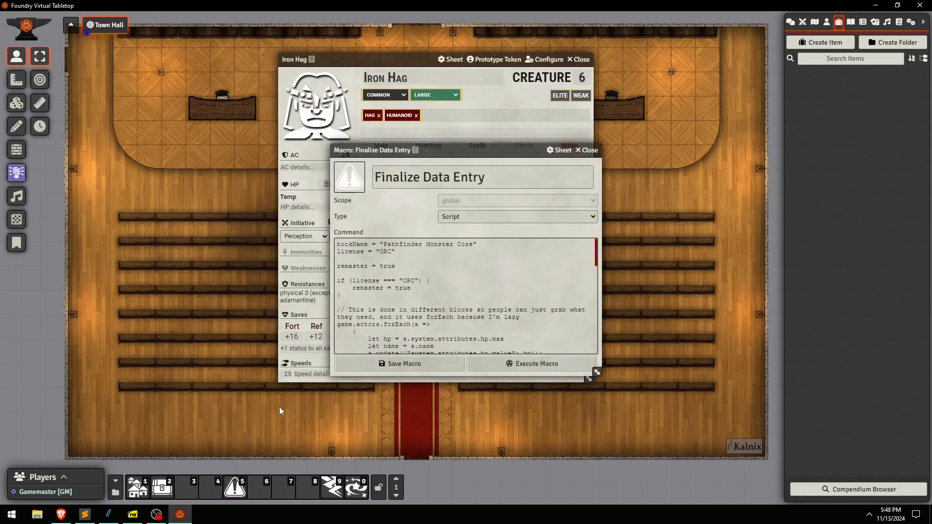
left_click_drag(383, 244, 473, 244)
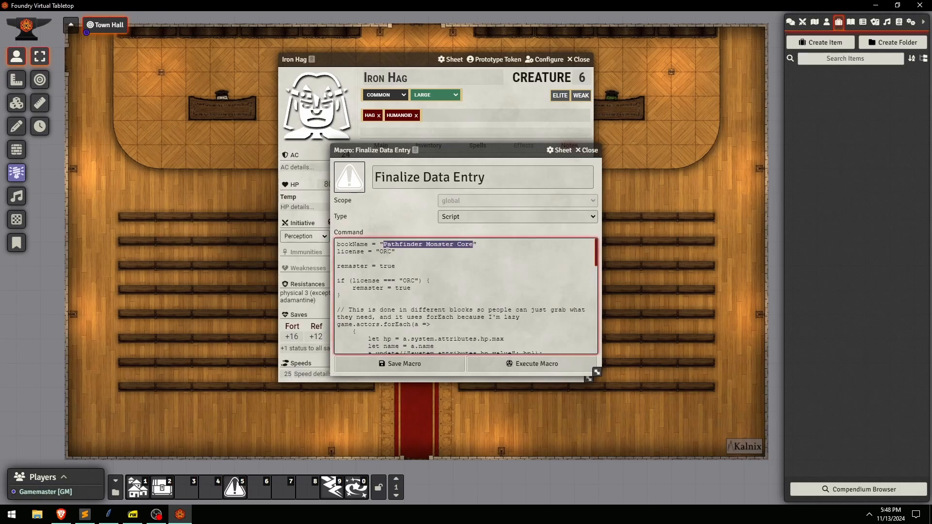
double_click(385, 252)
double_click(390, 265)
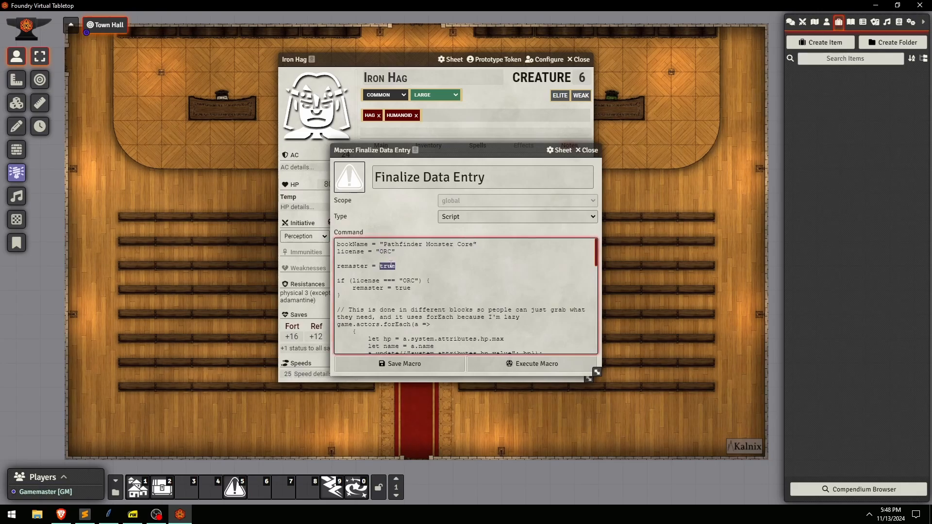
key("Up")
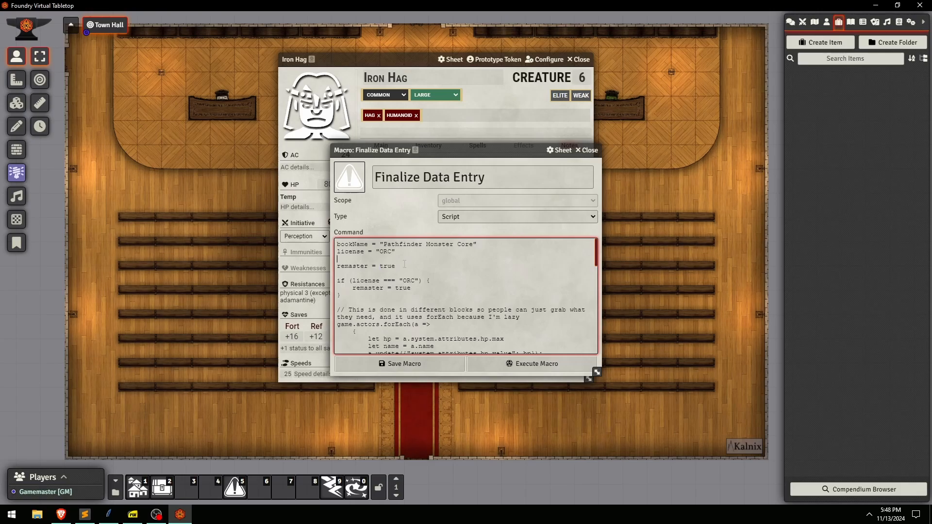
double_click(404, 288)
left_click(588, 150)
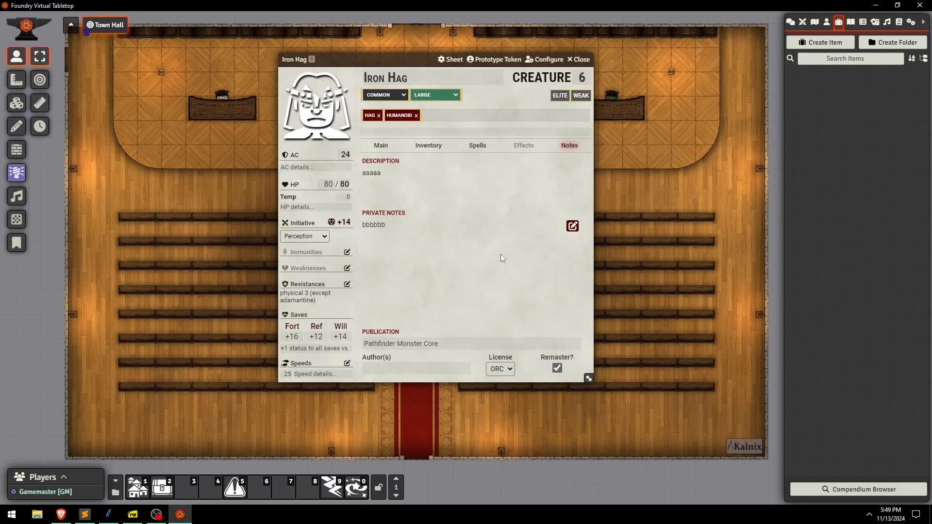
Clear the category of the Iron Hag's Paralyzing Touch passive and close the ability.
left_click(477, 145)
left_click(381, 146)
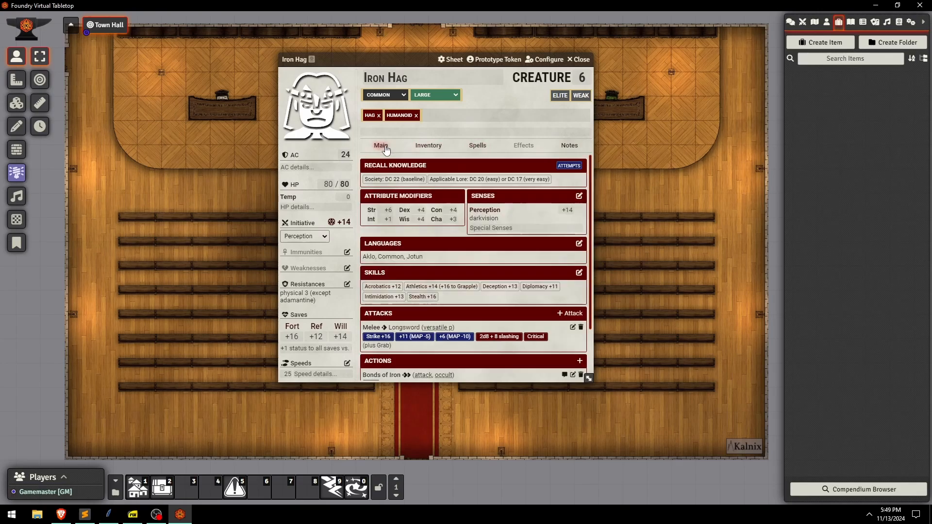
scroll(434, 209, "down", 2)
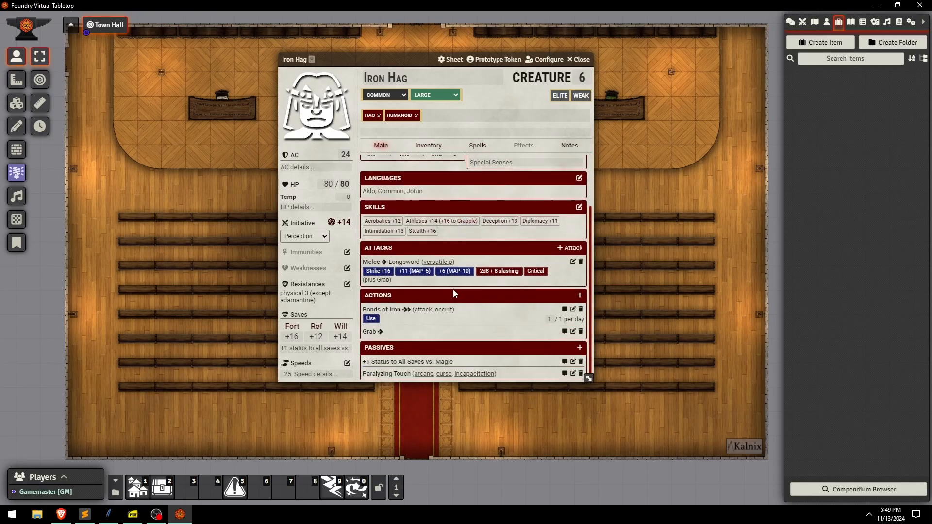
left_click(574, 374)
left_click(365, 229)
left_click(365, 236)
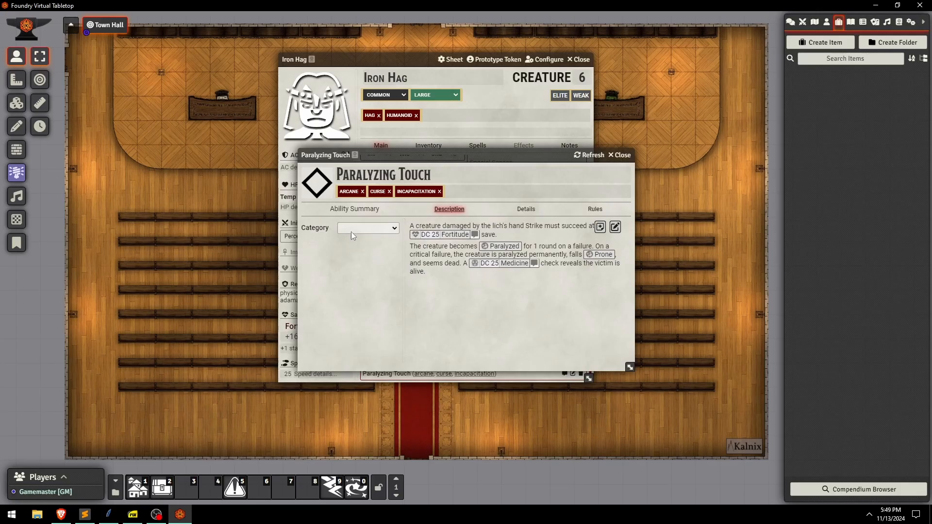
left_click(623, 156)
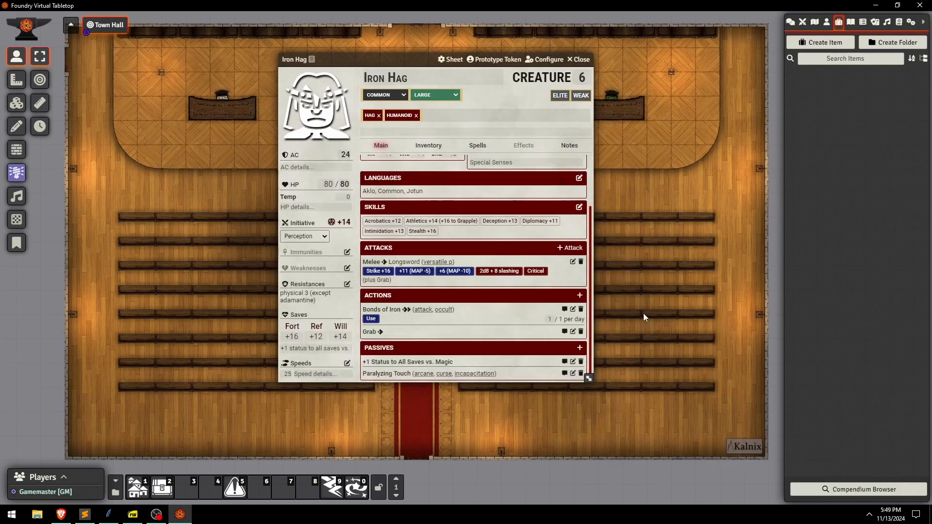
Run the Finalize Data Entry macro three times while checking its output in the developer console.
key("F12")
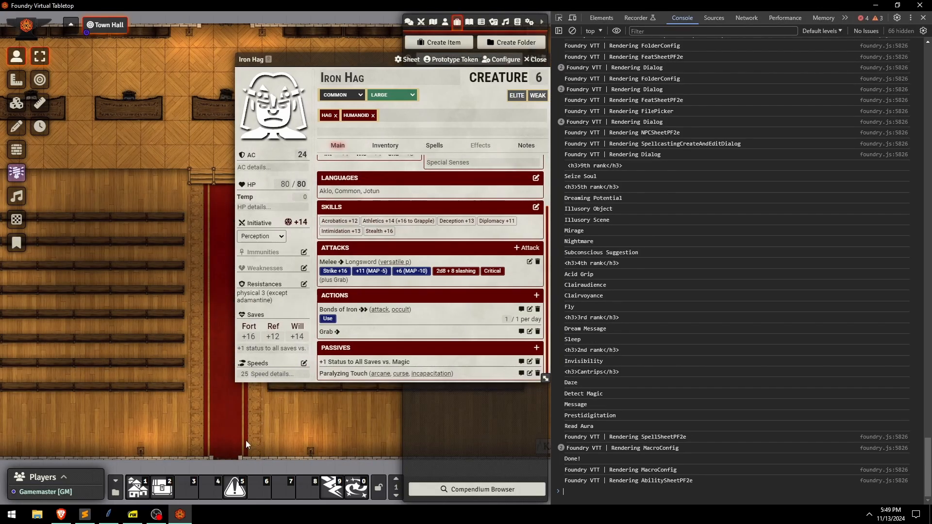
left_click(241, 488)
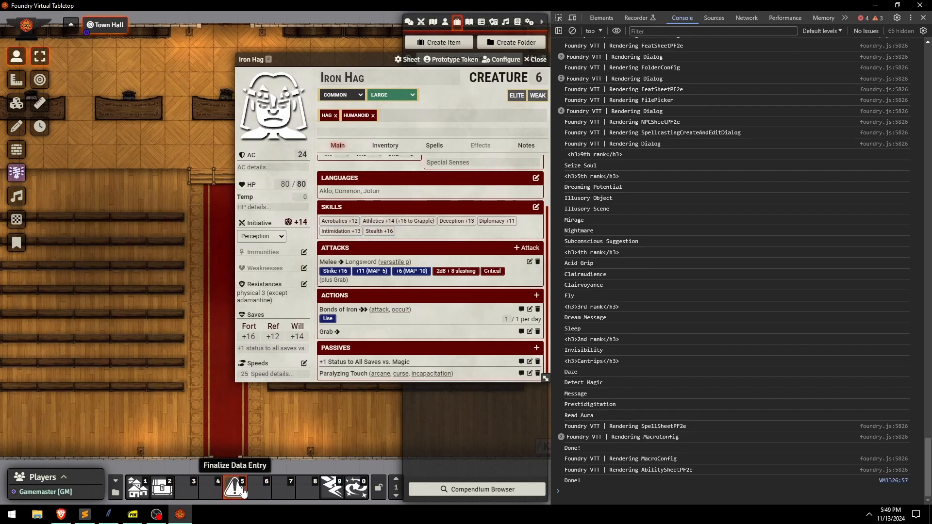
left_click(237, 491)
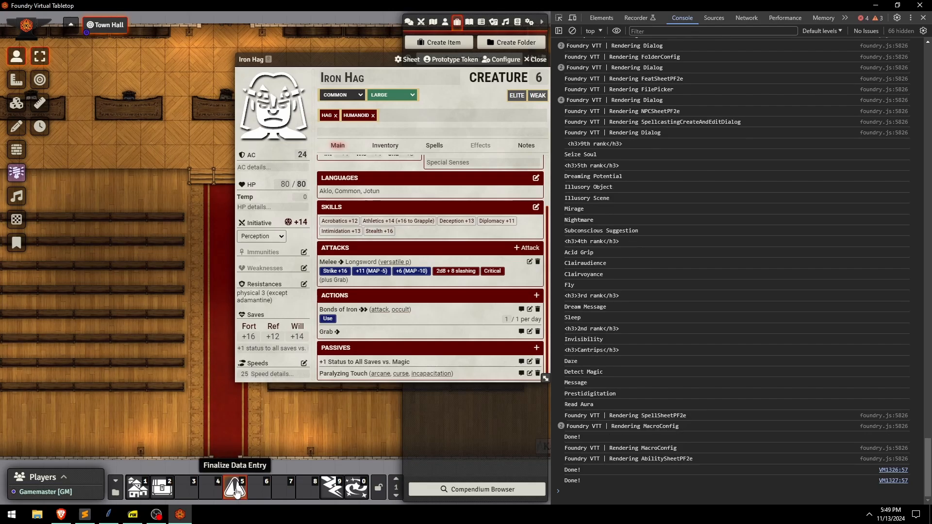
left_click(237, 491)
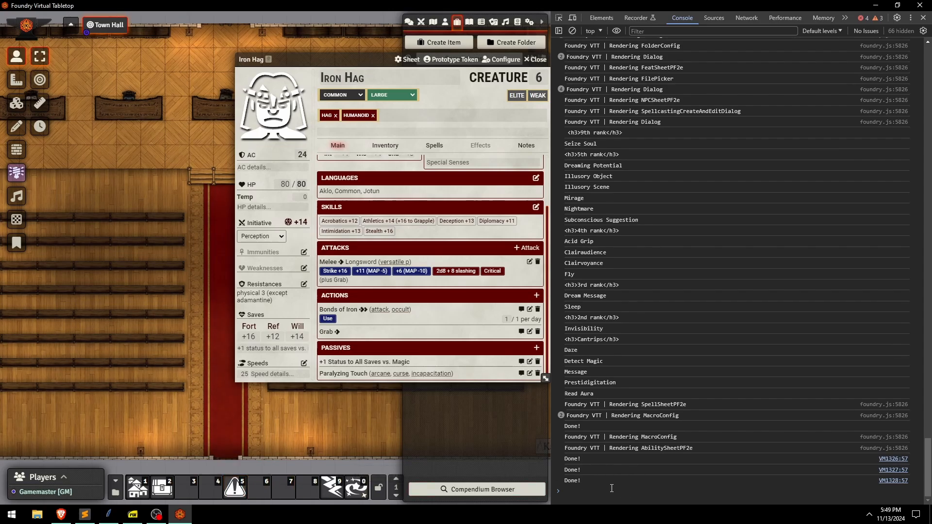
key("F12")
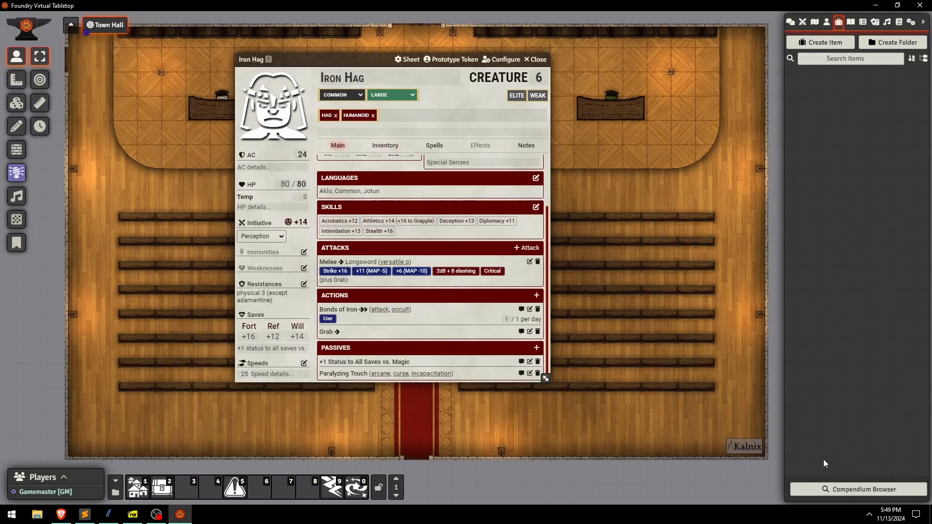
Set the Paralyzing Touch category to Offensive, then close the ability and the Iron Hag's sheet.
left_click(530, 375)
left_click(368, 227)
left_click(359, 260)
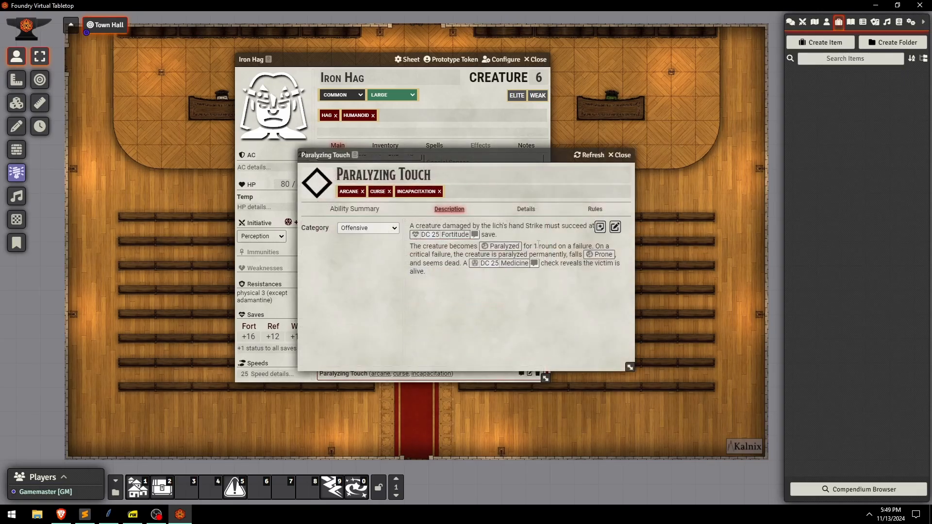
key("Escape")
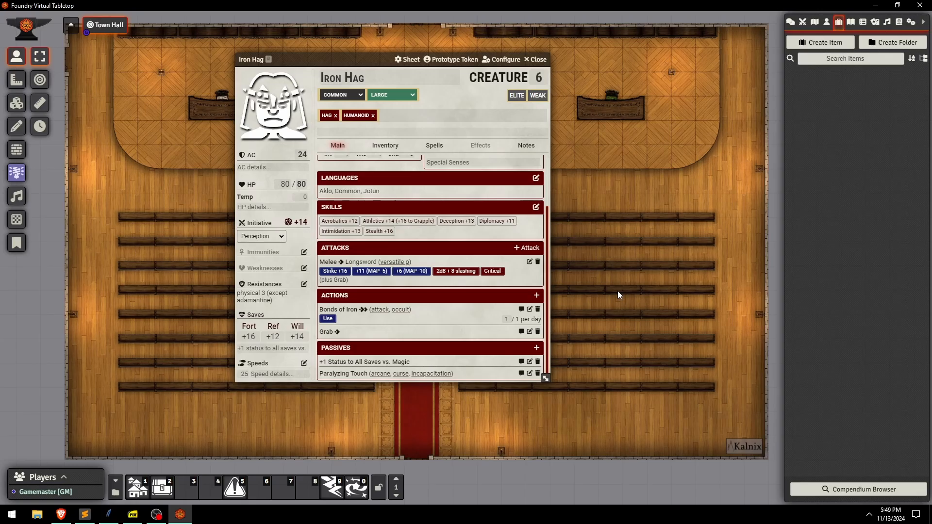
scroll(385, 298, "up", 3)
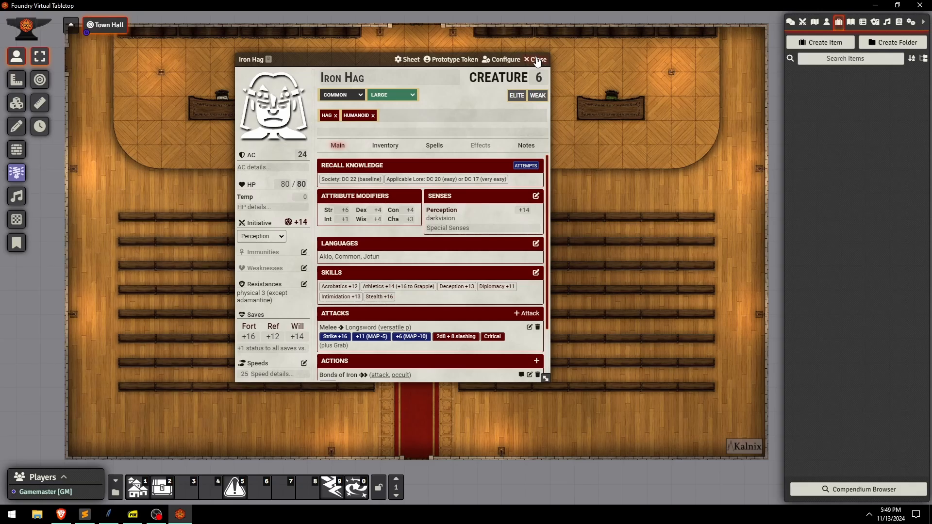
scroll(389, 243, "down", 3)
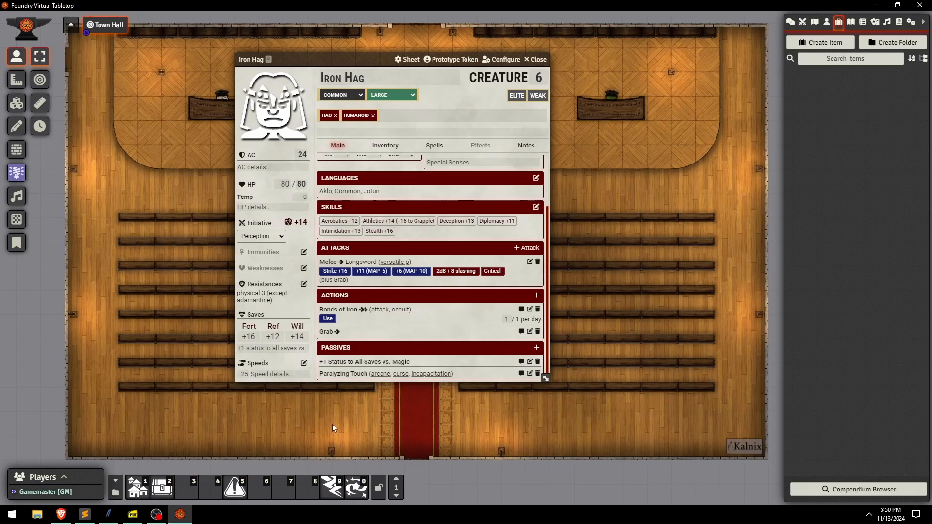
left_click(538, 60)
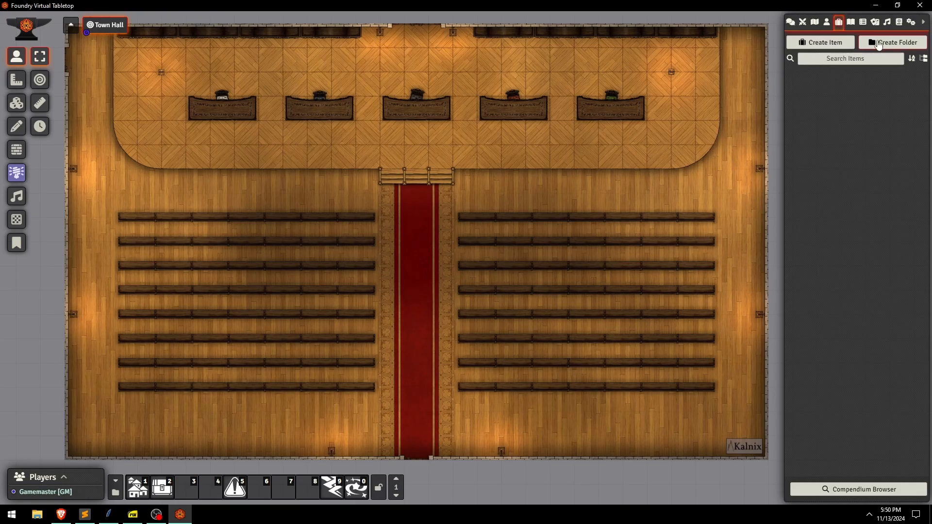
Look over the lock status of the compendium packs in the Character Building folder.
left_click(899, 21)
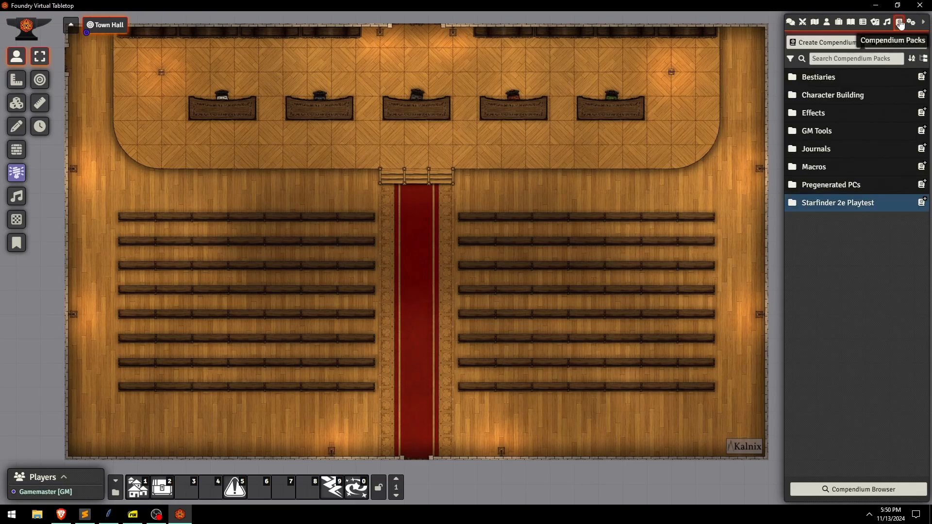
left_click(830, 96)
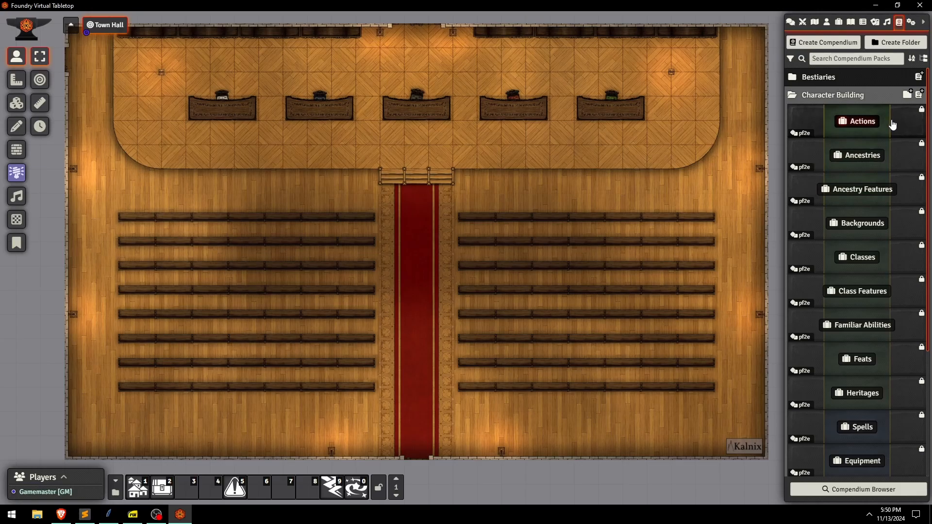
scroll(889, 125, "down", 4)
scroll(879, 194, "up", 4)
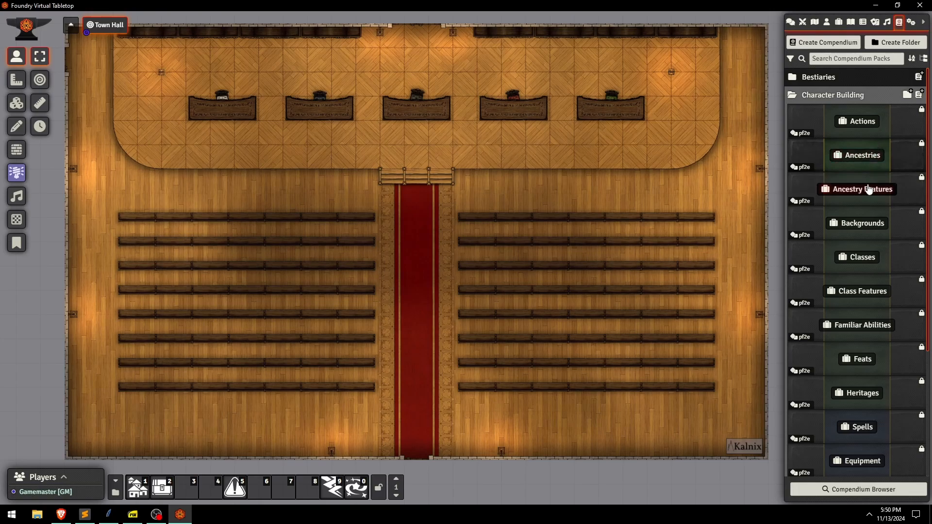
scroll(869, 194, "down", 4)
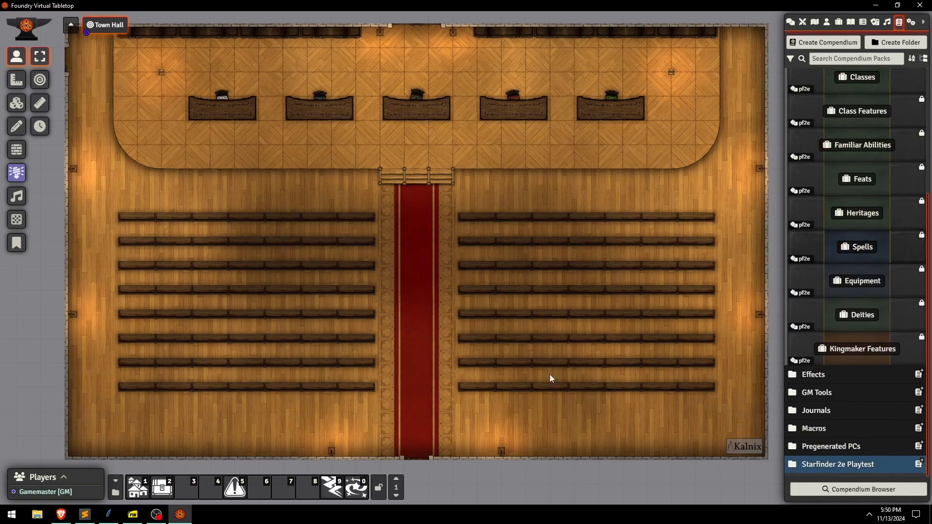
Switch to Sublime Text and copy the two-line script that configures every pack in game.packs with locked set to false.
left_click(85, 515)
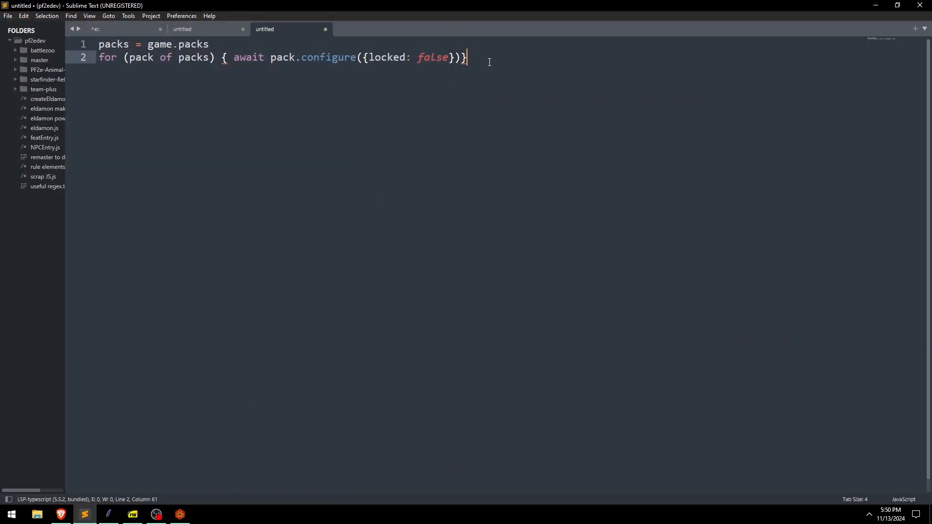
left_click_drag(493, 62, 29, 44)
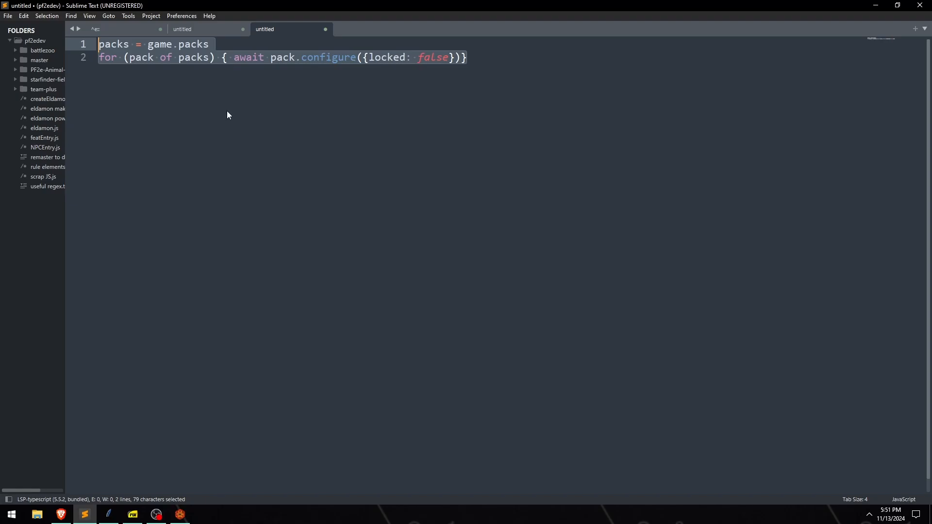
key("ctrl+c")
left_click(875, 5)
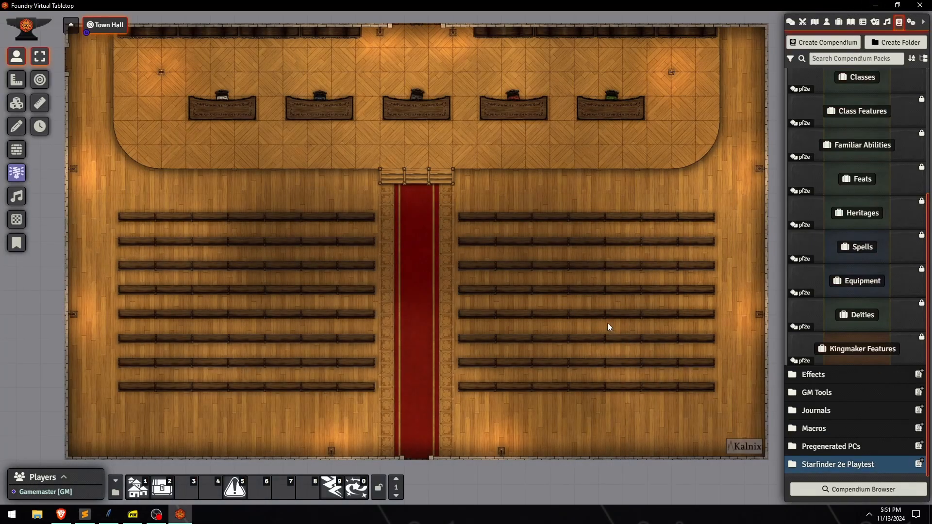
Run the copied script in Foundry's developer console to unlock all compendium packs.
key("F12")
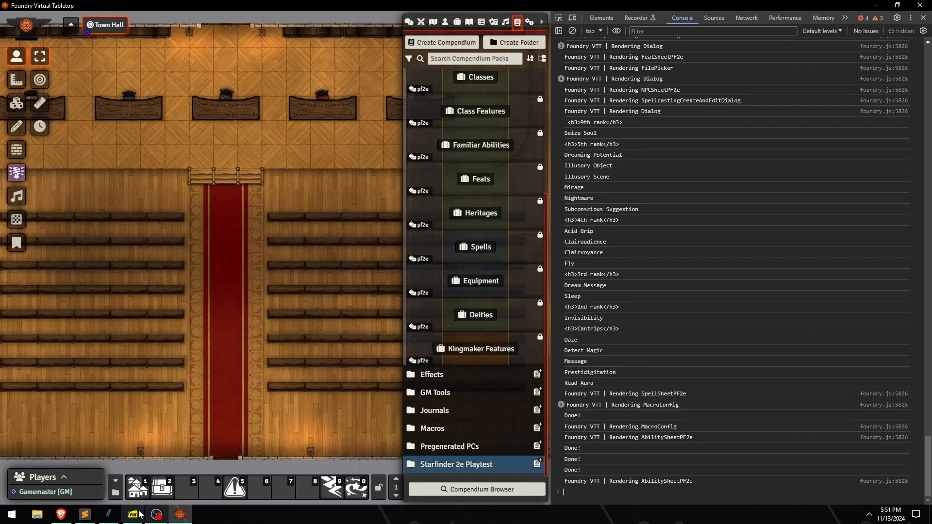
left_click(84, 514)
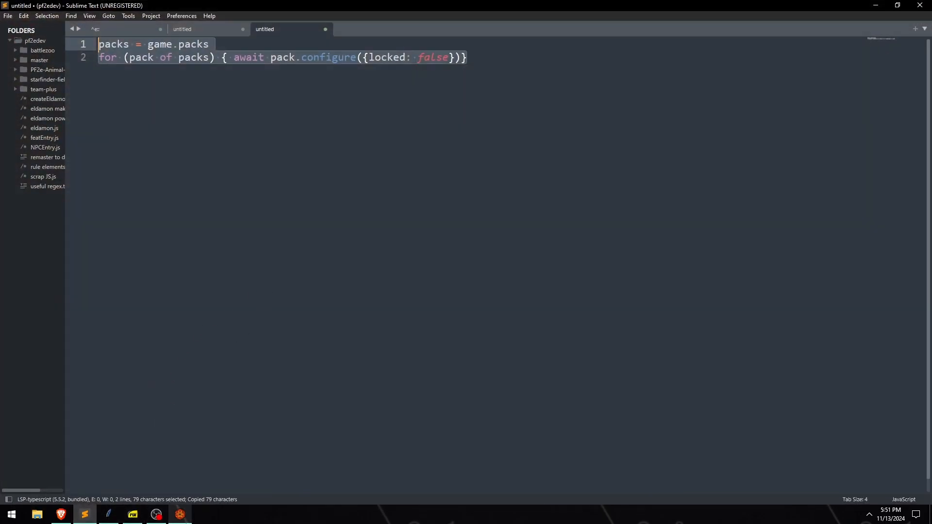
left_click(179, 514)
key("ctrl+v")
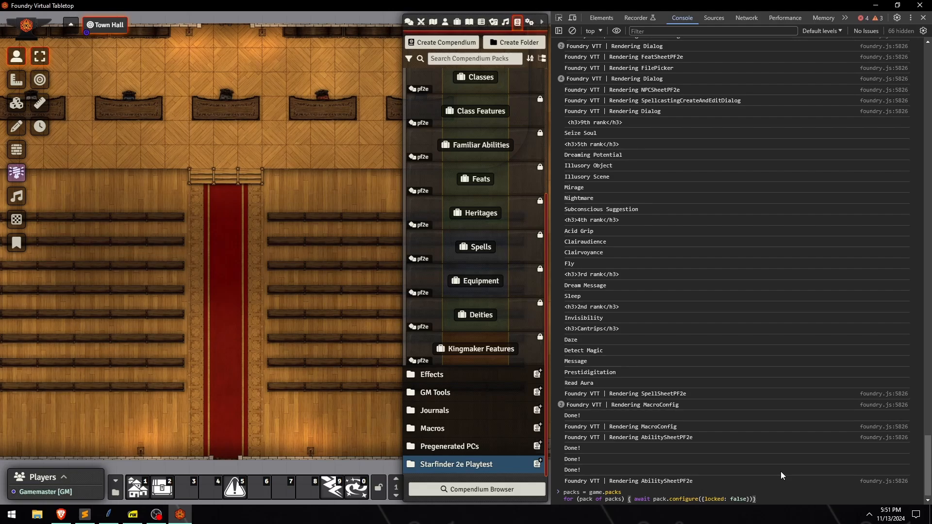
key("Return")
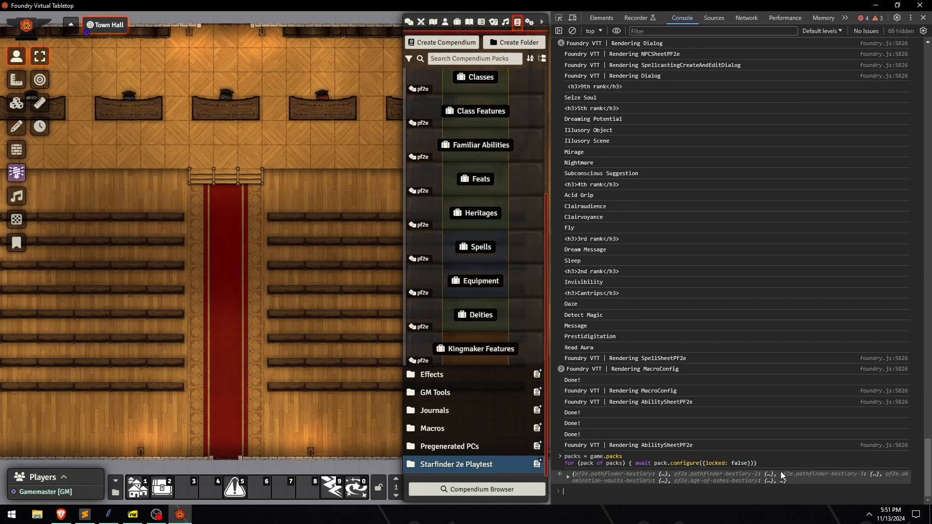
Open A Challenge for Heroes from the unlocked Actions compendium and examine its details for editable fields.
scroll(505, 297, "up", 4)
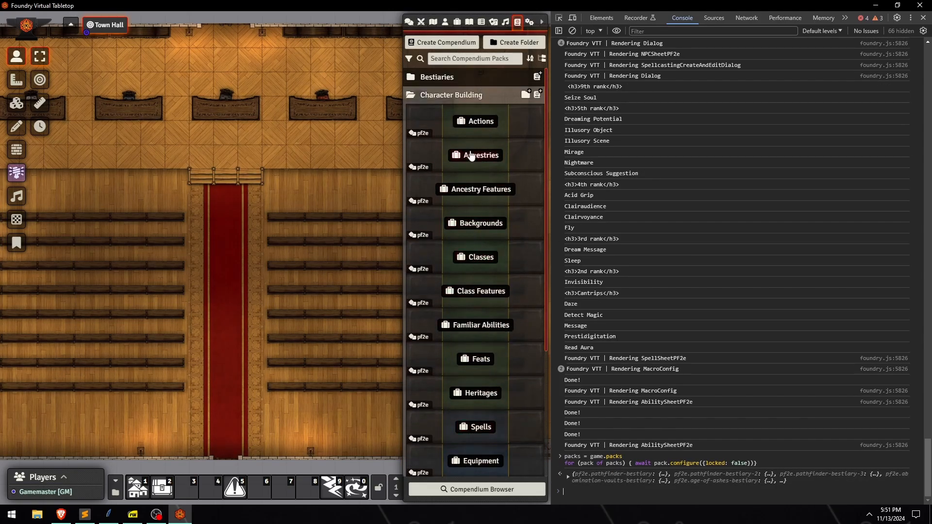
left_click(450, 95)
left_click(450, 94)
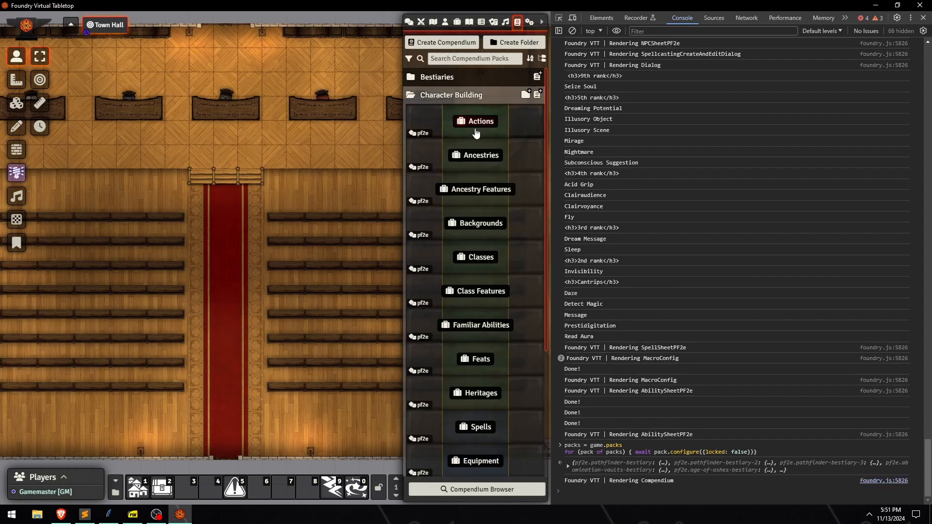
left_click(475, 121)
left_click(105, 187)
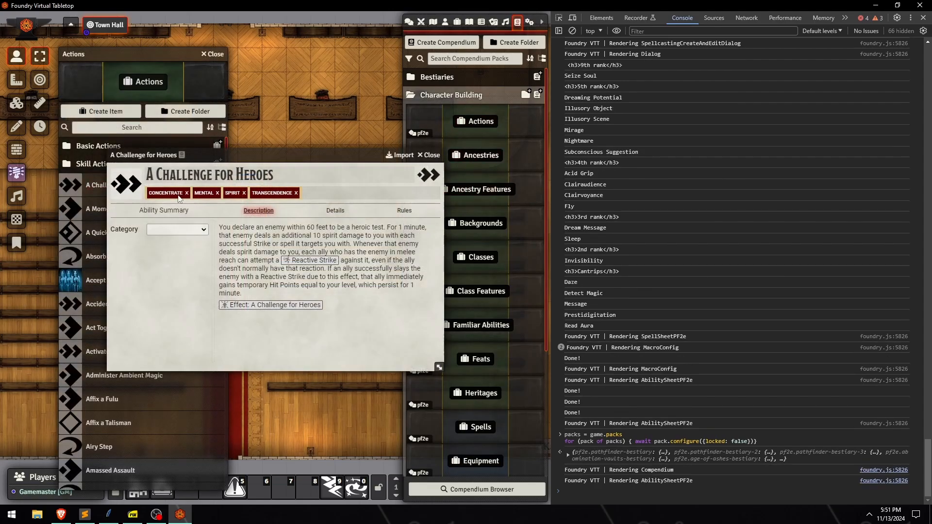
left_click(335, 211)
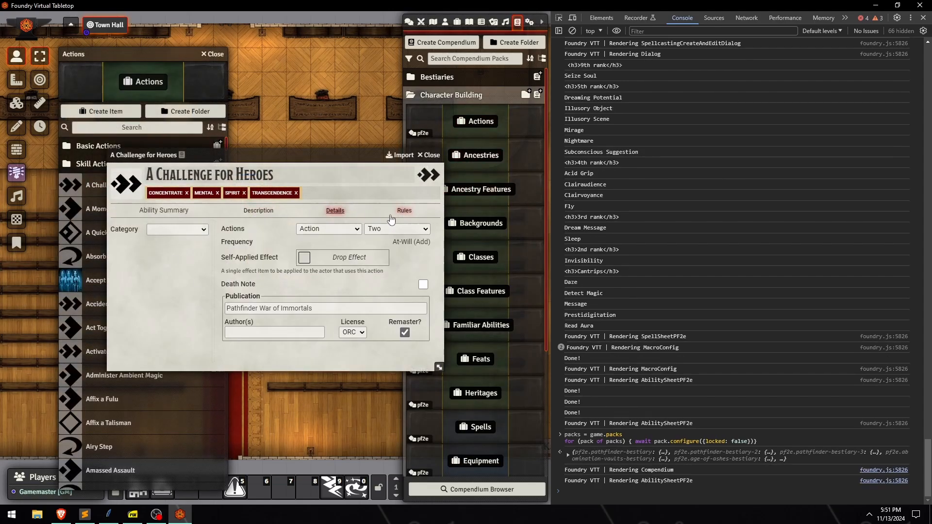
Close the A Challenge for Heroes sheet and the Actions compendium, and collapse the Character Building folder.
left_click(394, 214)
left_click(429, 155)
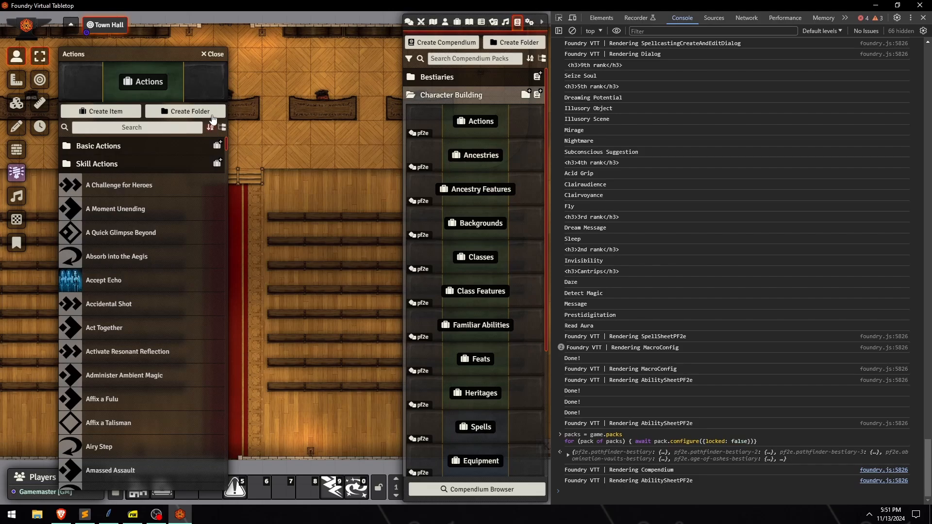
left_click(213, 54)
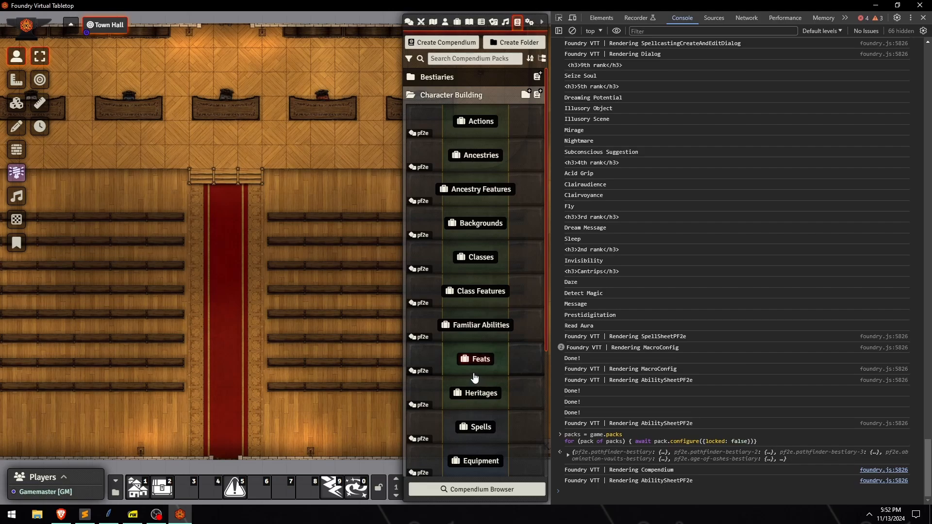
left_click(442, 95)
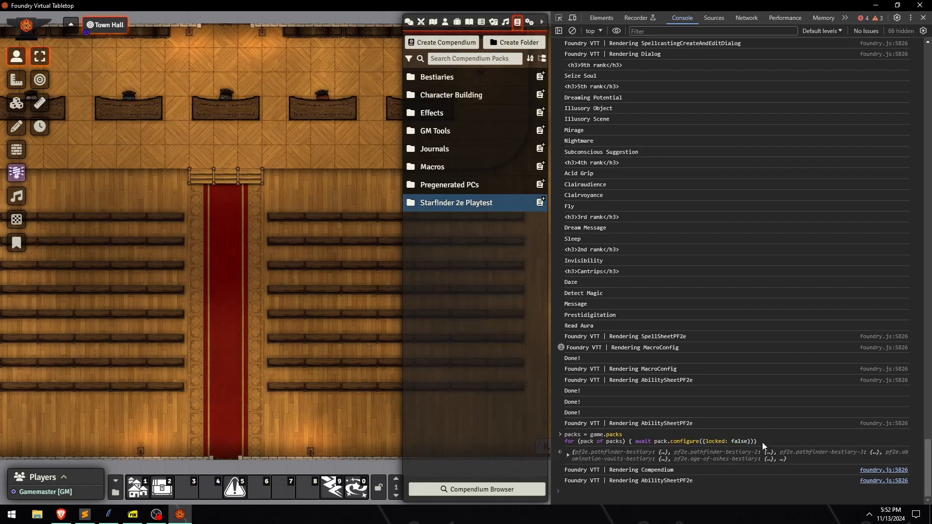
Review the executed two-line pack-unlocking script in the developer console.
left_click_drag(762, 442, 586, 429)
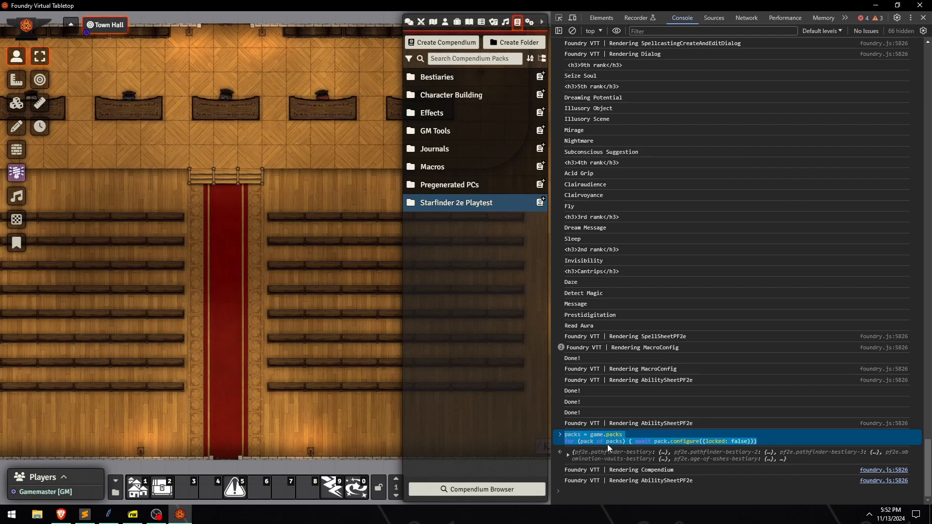
left_click(762, 442)
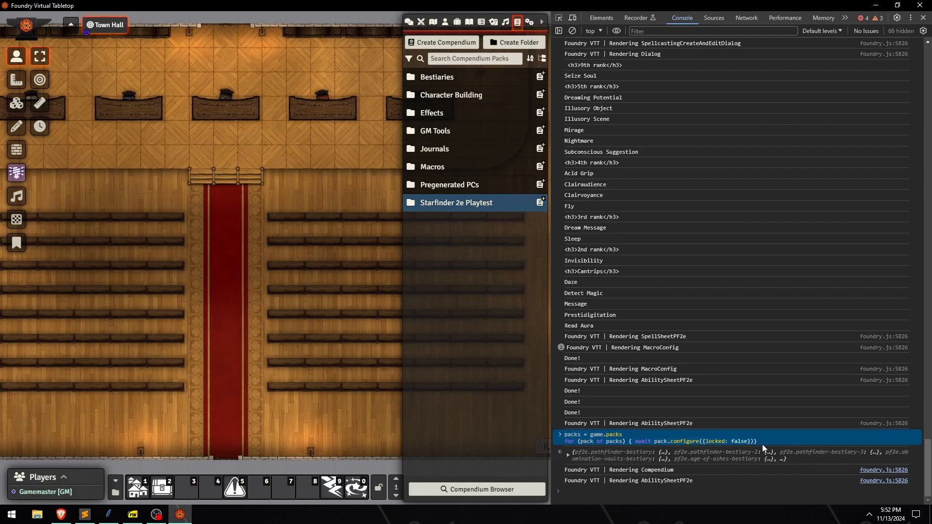
left_click(610, 490)
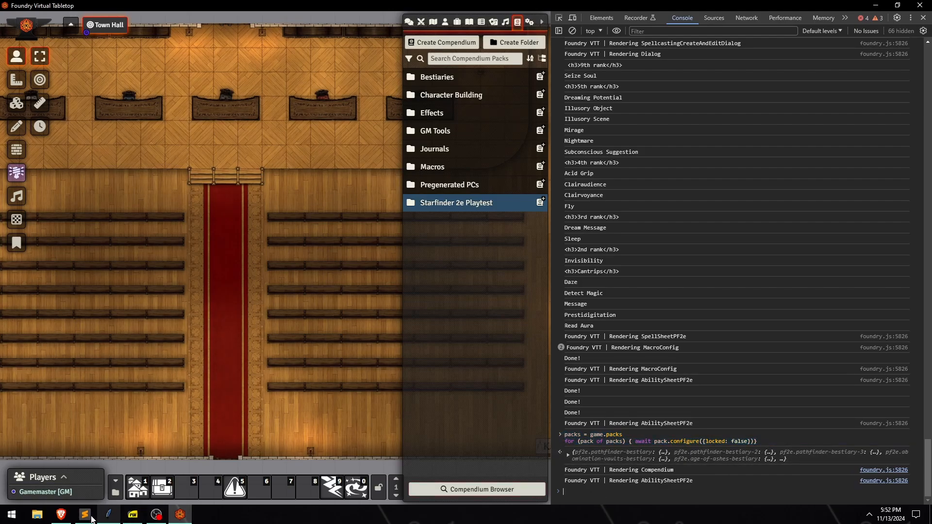
Switch to Sublime Text and bring up the script that updates item slugs in the starfinder packs.
mouse_move(82, 515)
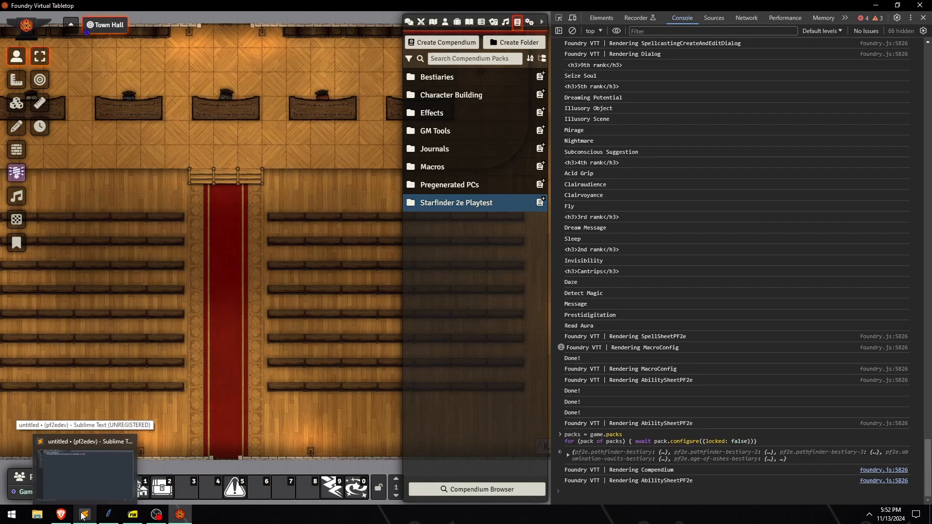
left_click(83, 516)
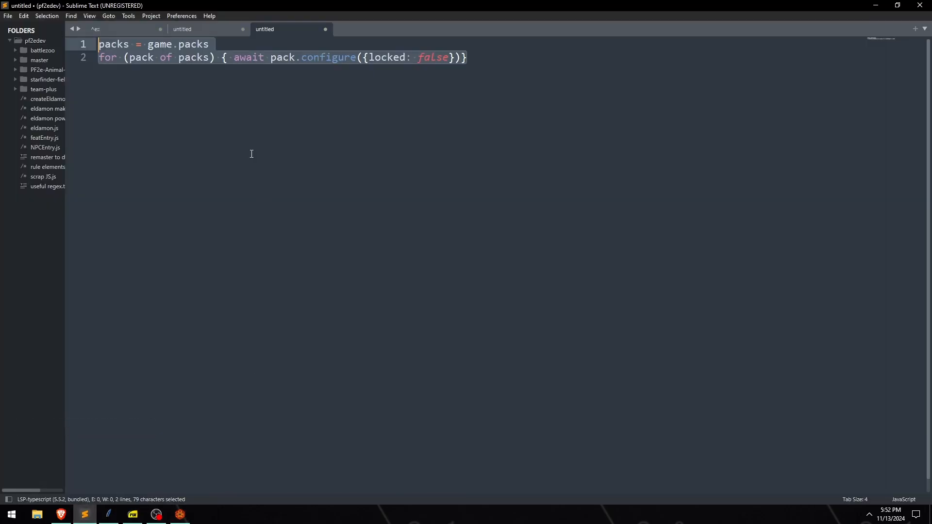
left_click(187, 38)
left_click(202, 29)
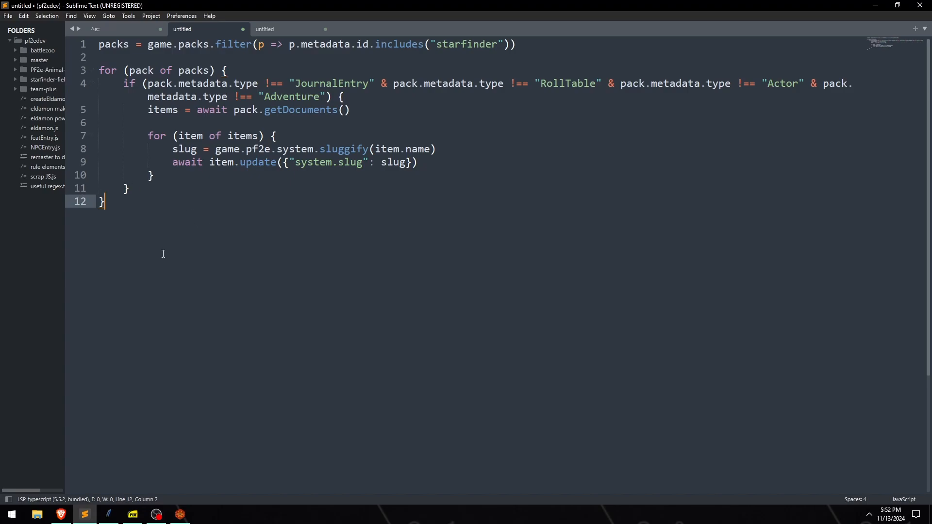
Switch to Foundry and create a new world item of type Ability with the default name.
left_click(179, 514)
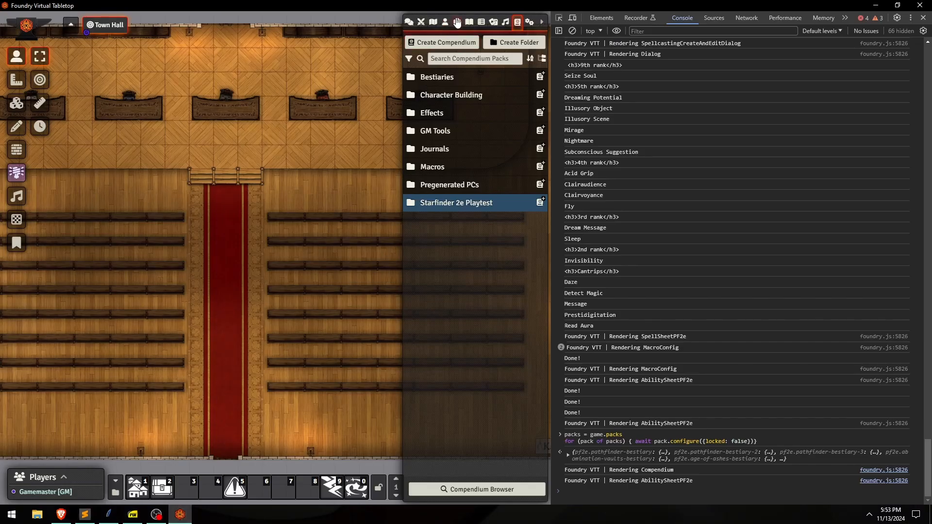
left_click(457, 22)
left_click(457, 43)
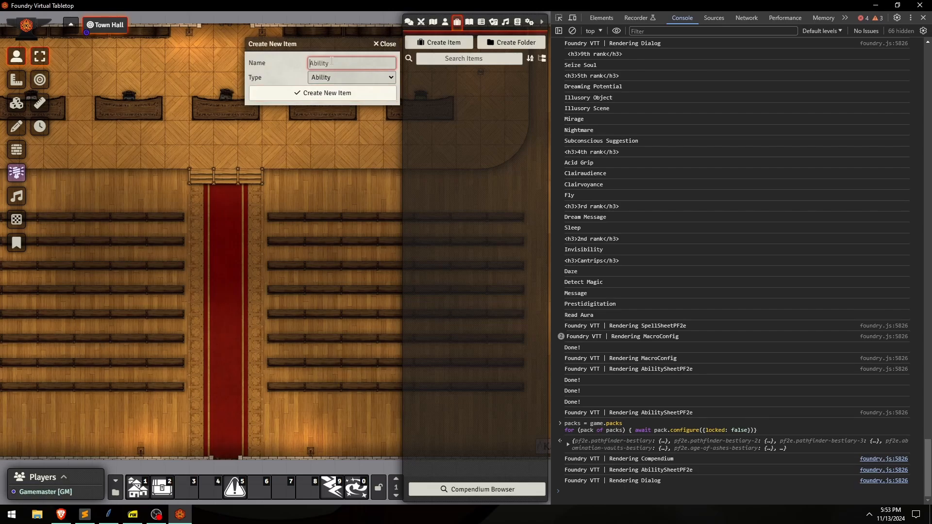
left_click(315, 93)
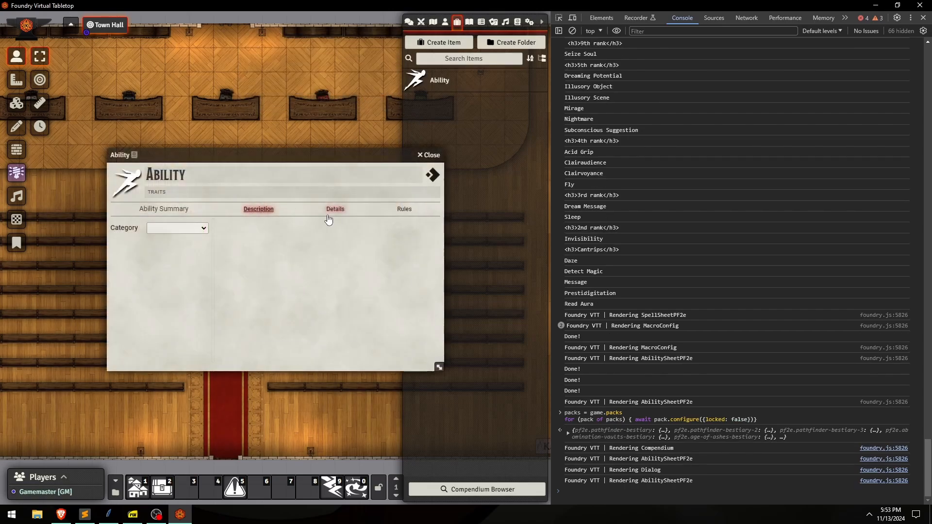
Generate the new ability's slug from its name in its rules settings, and clear the slug again.
left_click(335, 208)
left_click(404, 209)
left_click(243, 237)
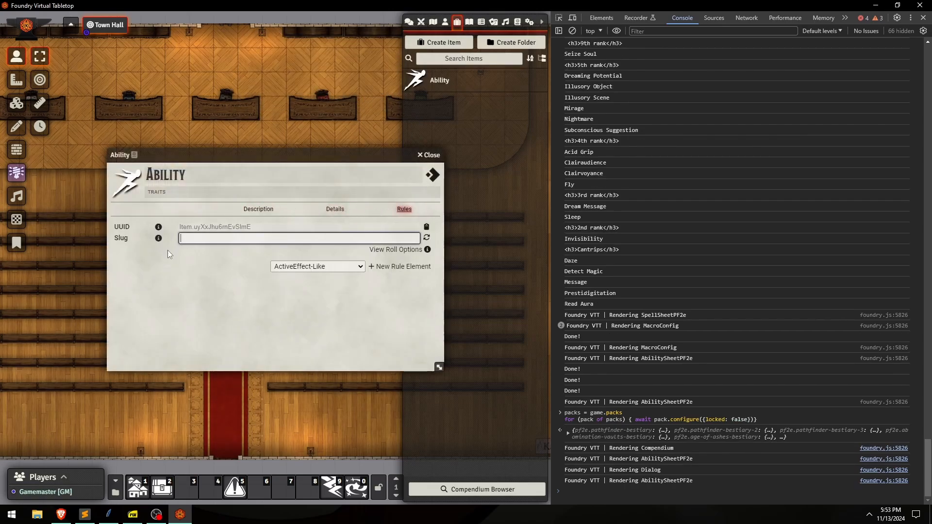
left_click(427, 238)
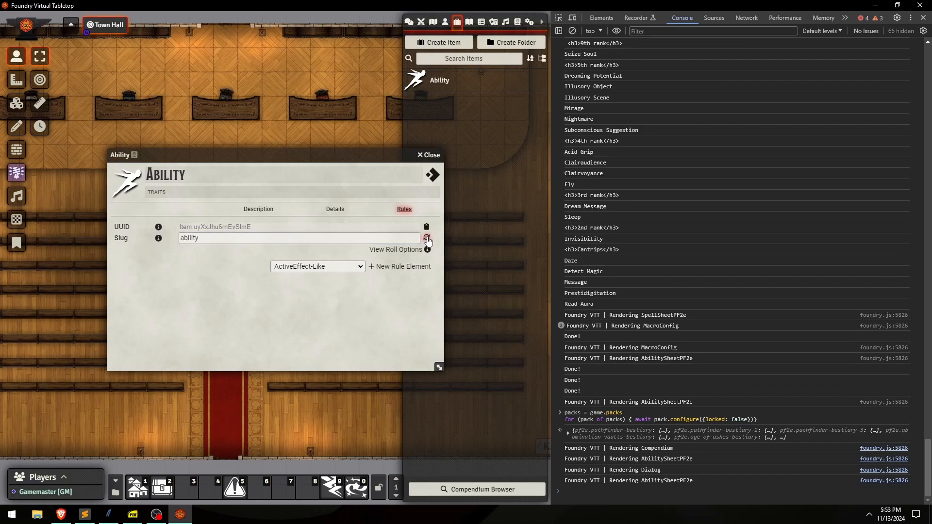
left_click(212, 238)
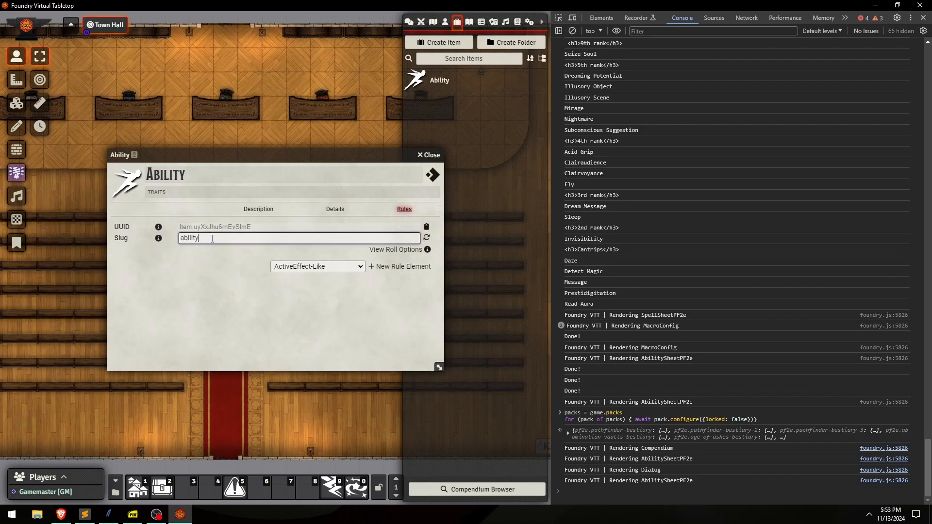
left_click_drag(206, 239, 172, 240)
key("BackSpace")
Rename the ability to Ability 2 and regenerate its slug from the new name.
left_click(197, 174)
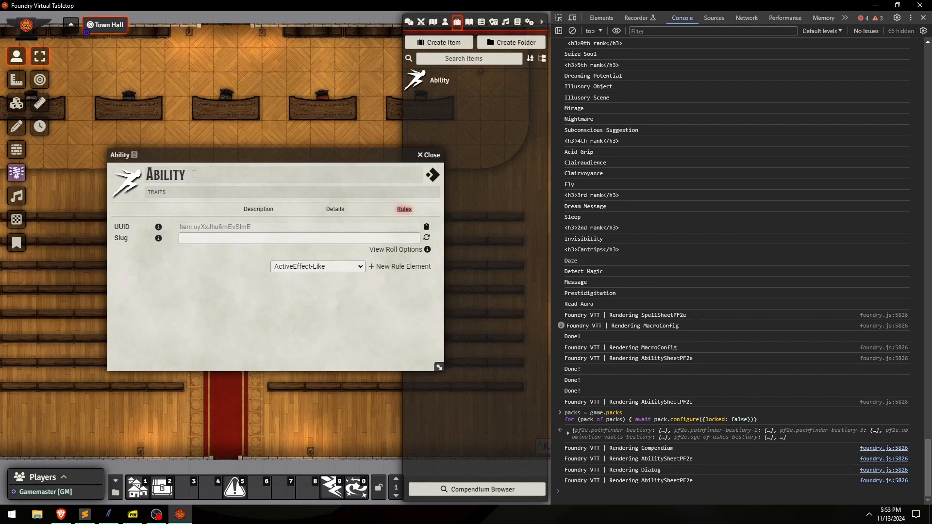
type("2")
left_click(182, 278)
left_click(427, 237)
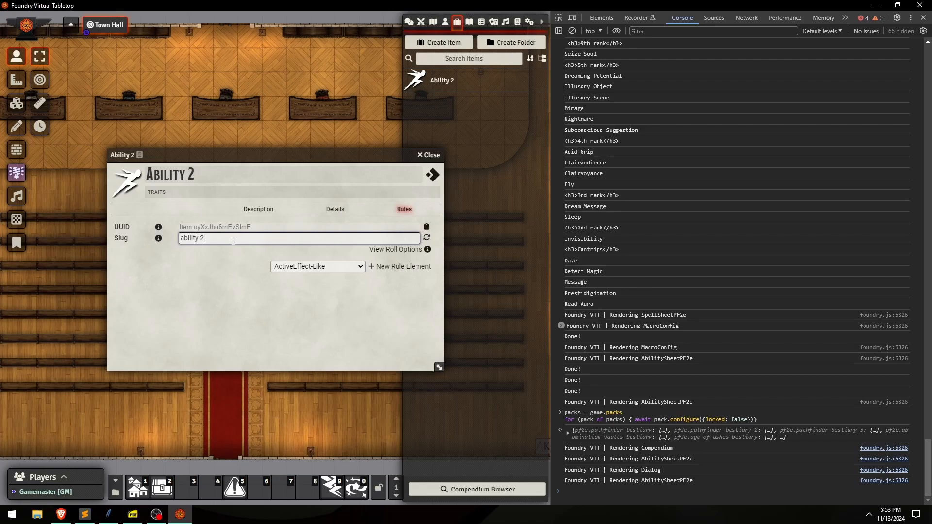
Clear the slug of Ability 2 and close its item sheet.
left_click_drag(209, 239, 170, 238)
key("BackSpace")
left_click(189, 276)
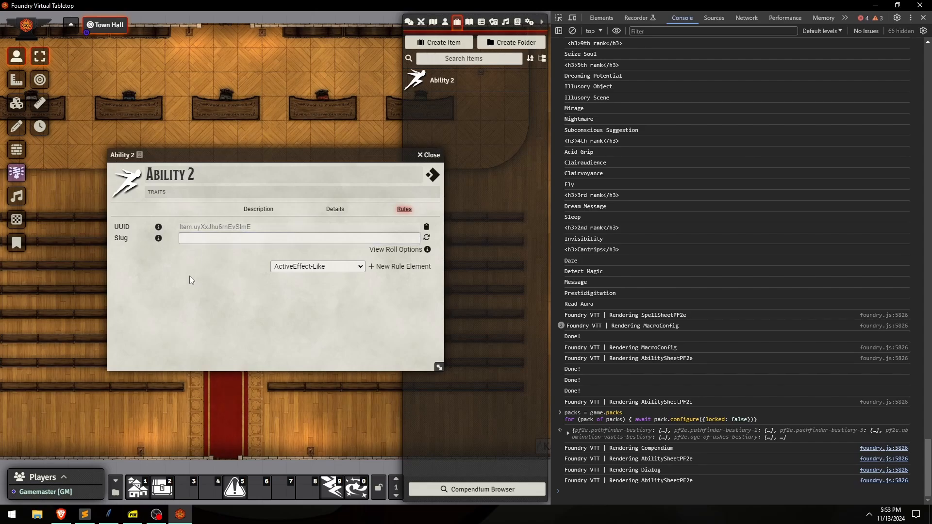
key("Escape")
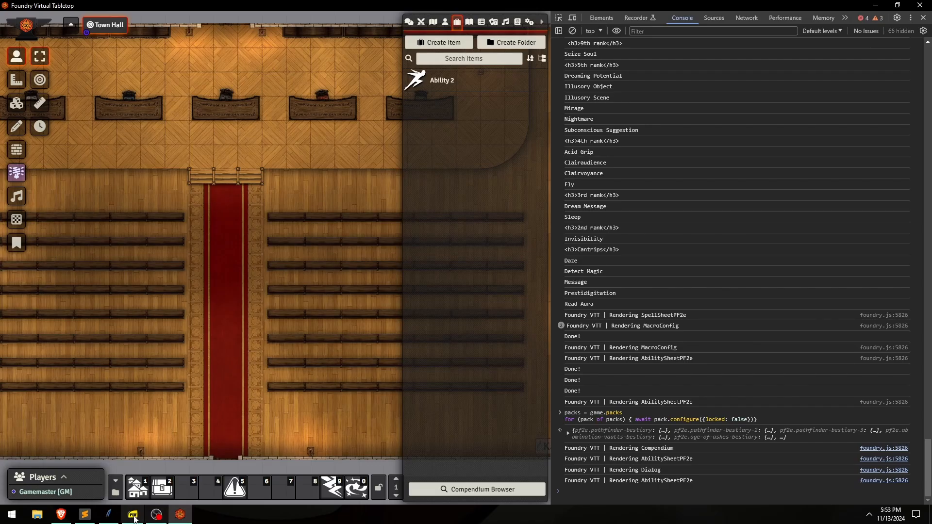
Switch to Sublime Text and examine the slug script's starfinder pack filter, document type check, item loop and sluggify call.
left_click(84, 514)
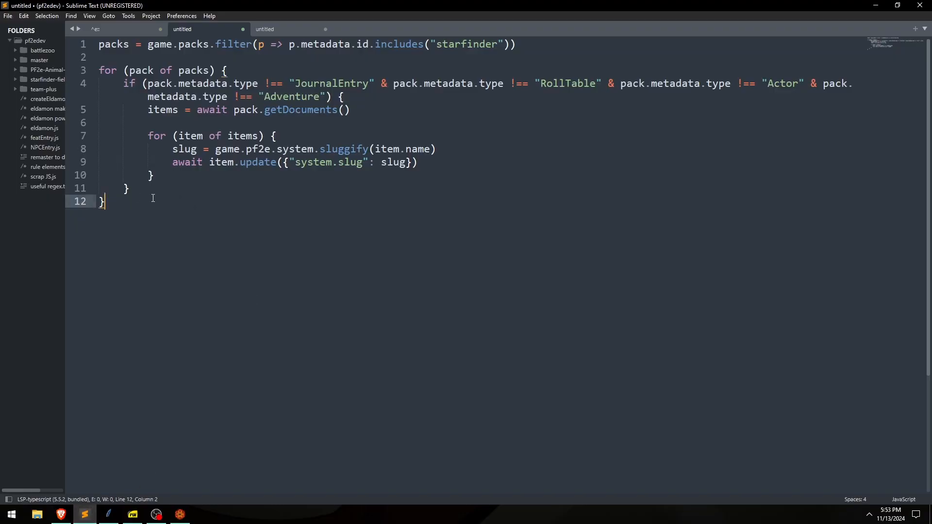
left_click(99, 43)
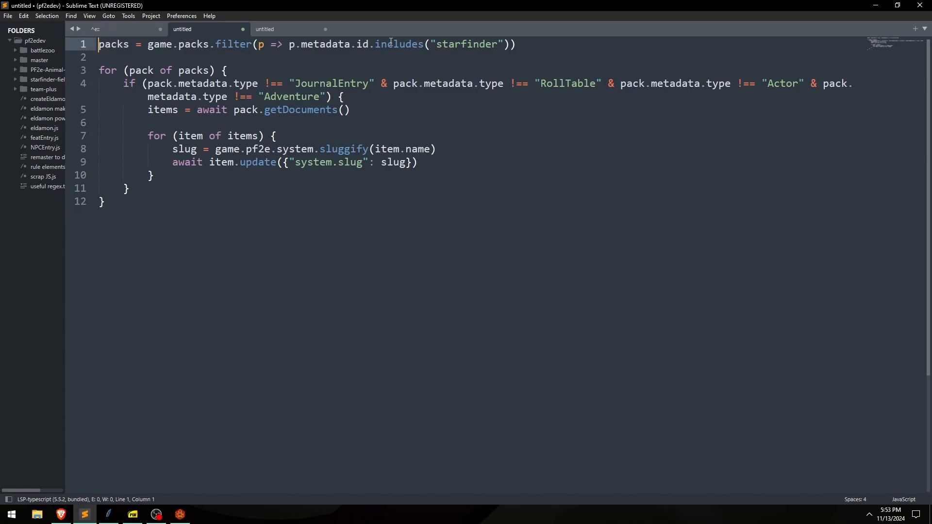
double_click(474, 45)
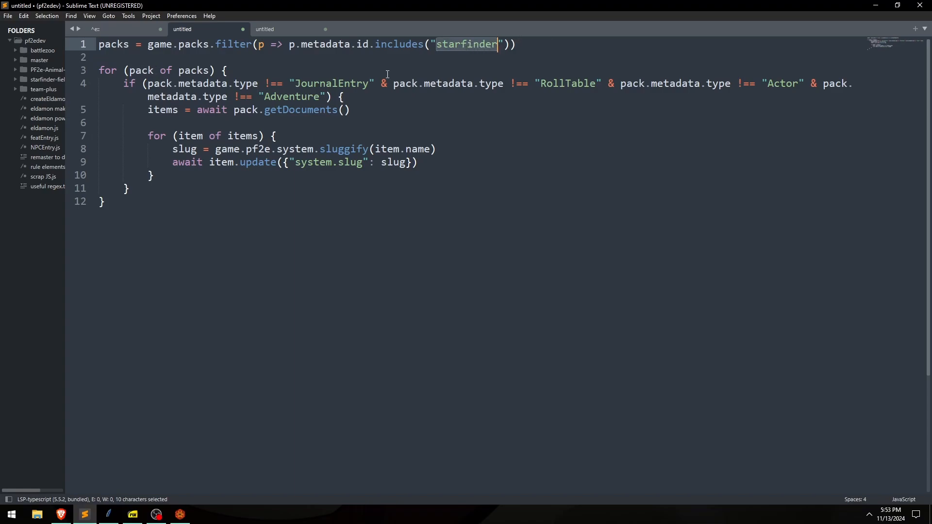
left_click(272, 72)
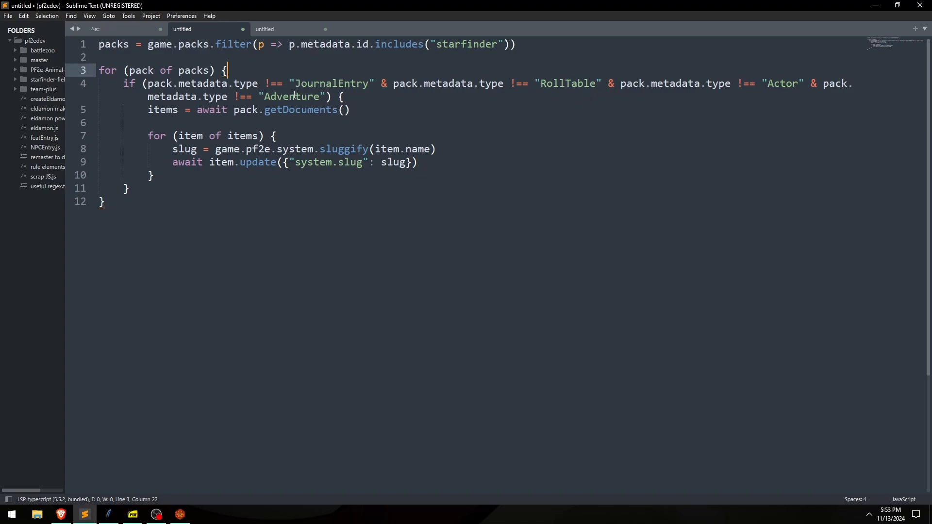
left_click(290, 135)
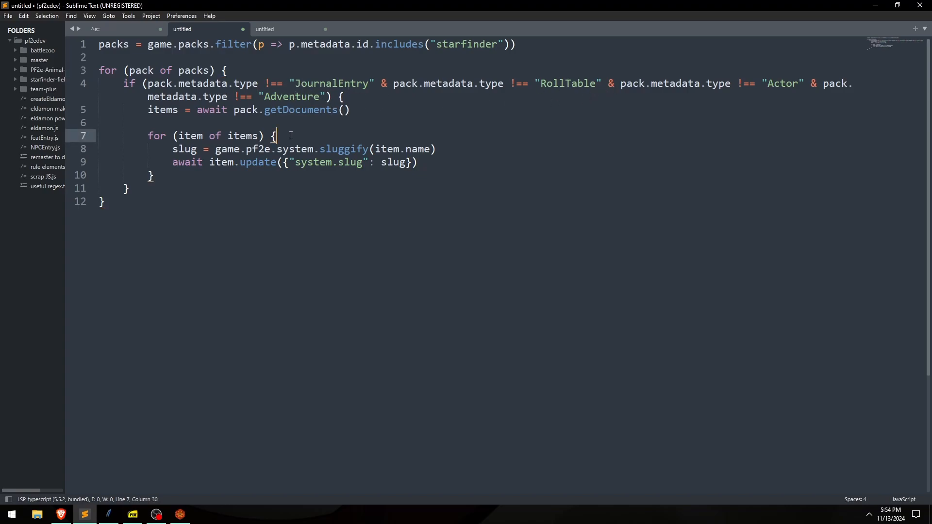
left_click(434, 153)
left_click(437, 162)
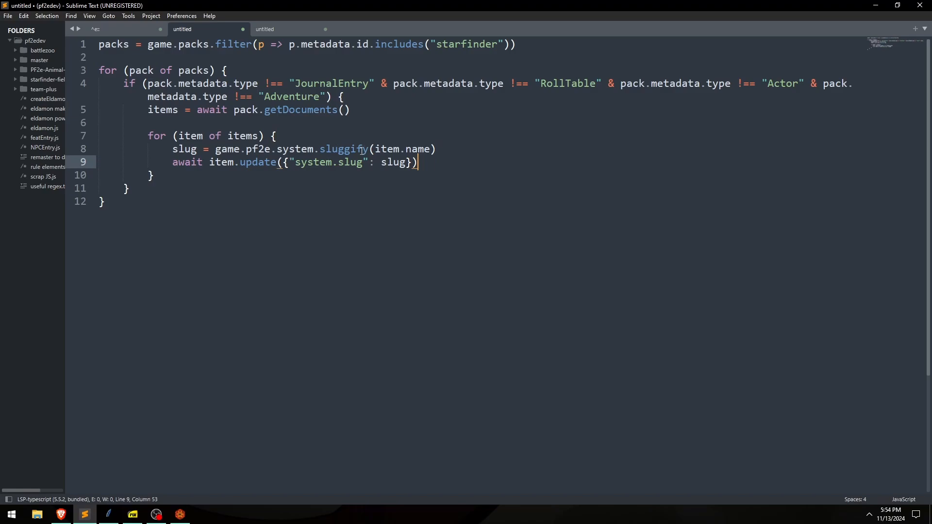
double_click(326, 150)
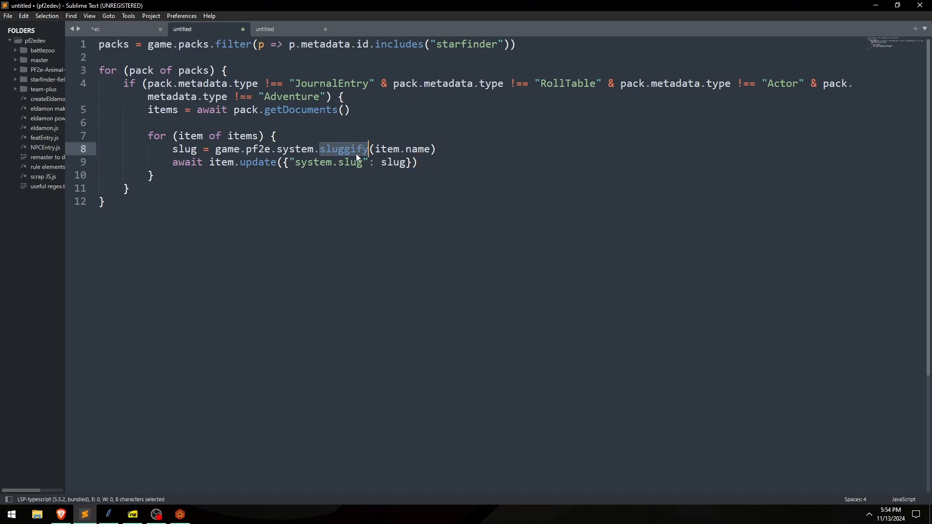
left_click(265, 207)
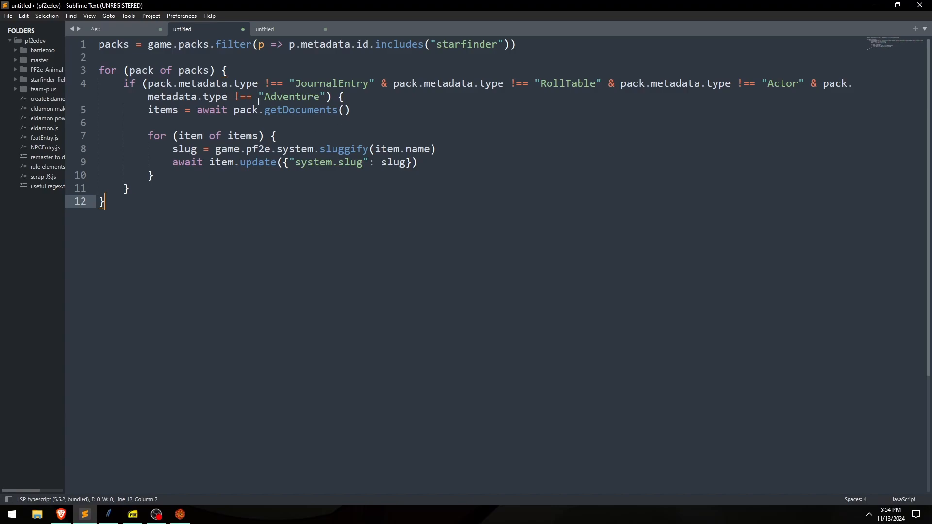
left_click(301, 110)
left_click(276, 135)
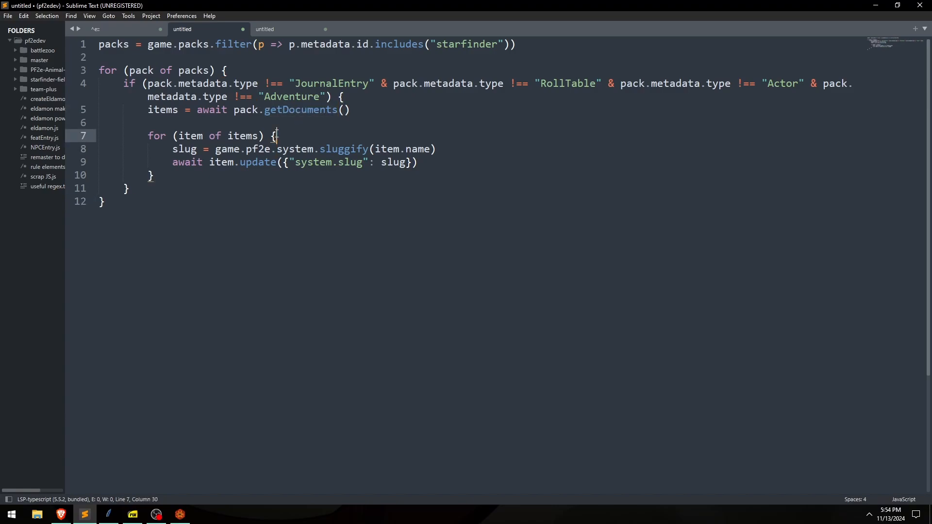
left_click(140, 202)
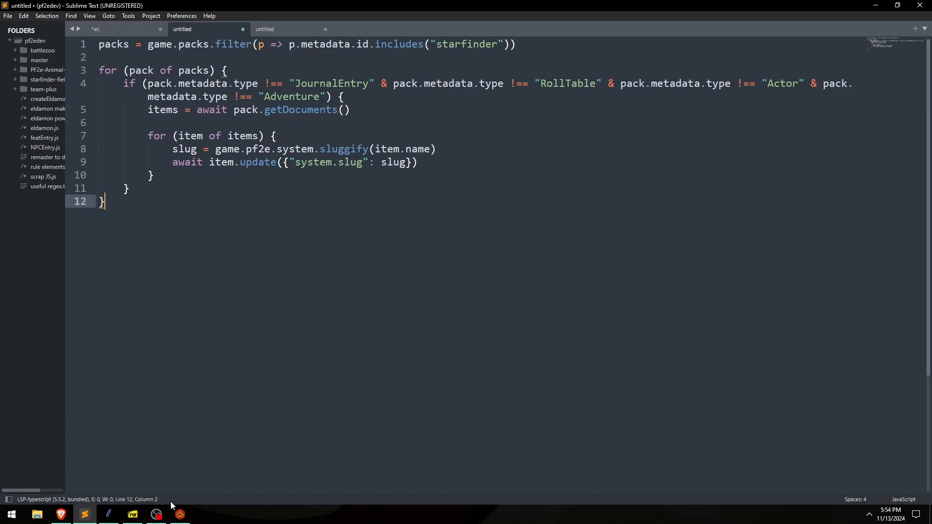
Switch to Foundry and hide the developer console.
mouse_move(185, 518)
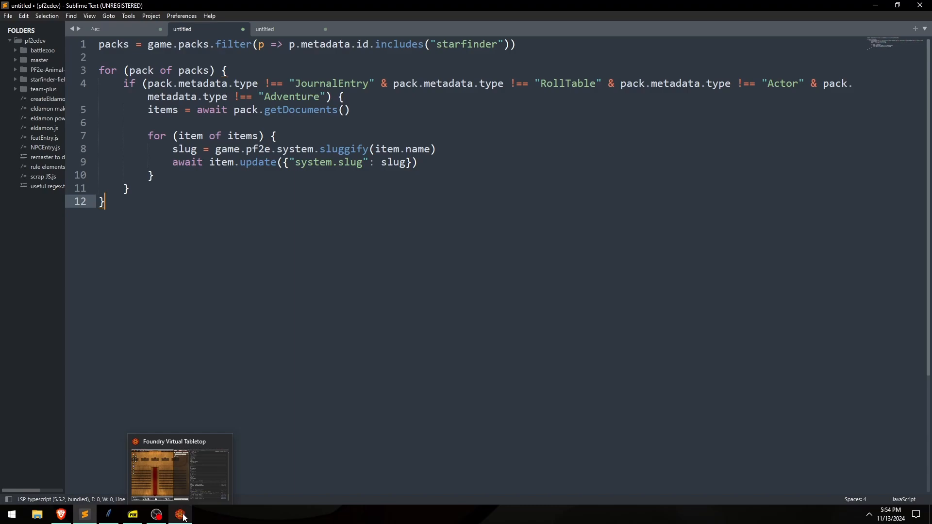
left_click(183, 517)
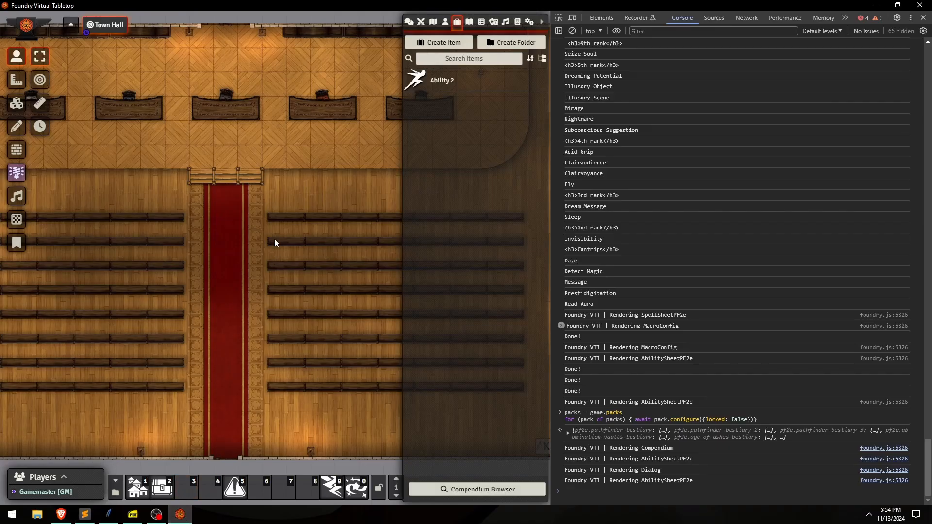
key("F12")
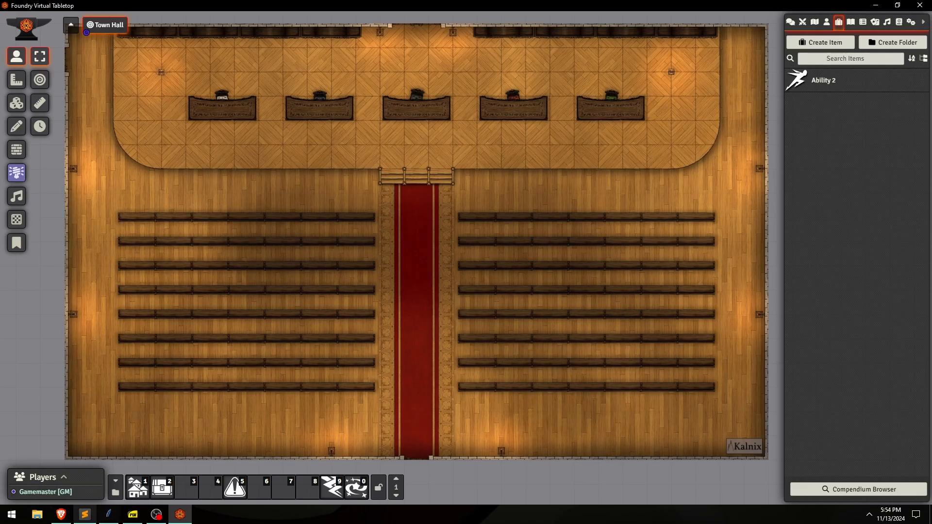
Switch to Sublime Text, show the hotkey script that begins with ^e::, and set its syntax to AutoHotkey.
left_click(84, 514)
left_click(205, 187)
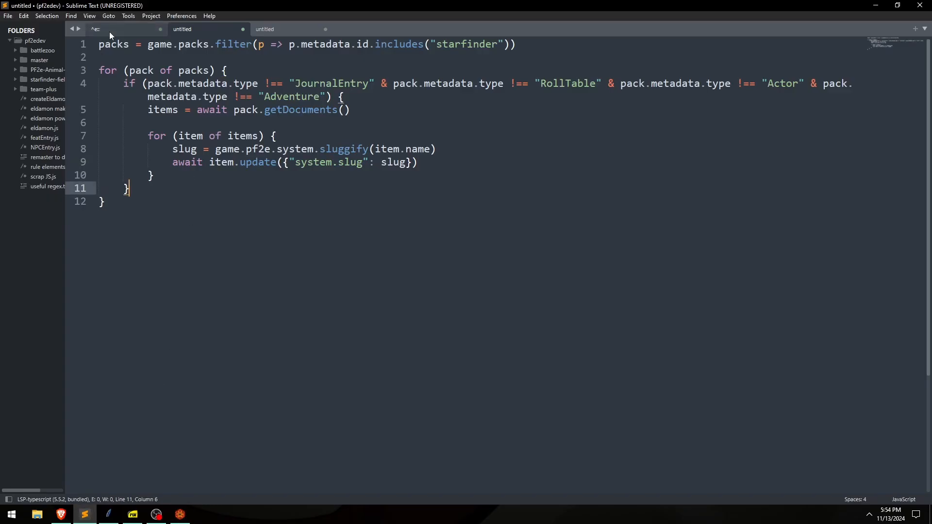
left_click(111, 29)
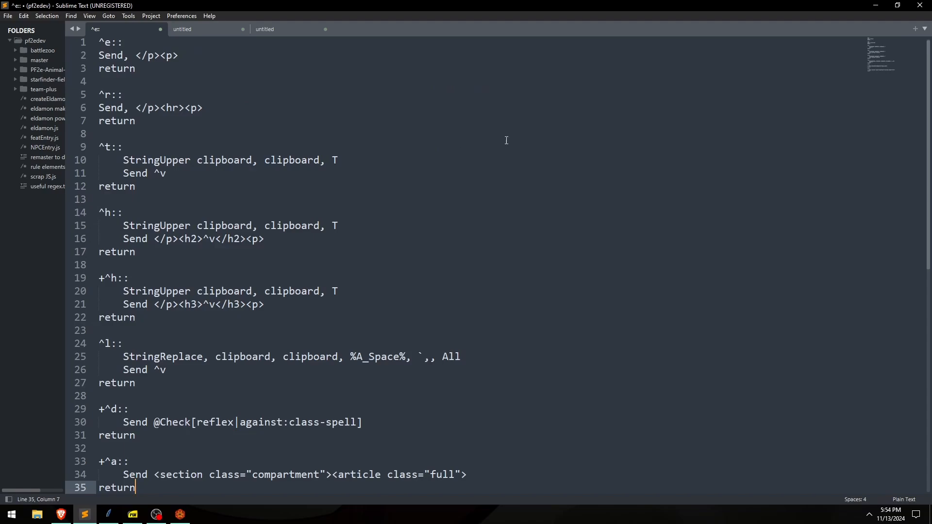
left_click(909, 498)
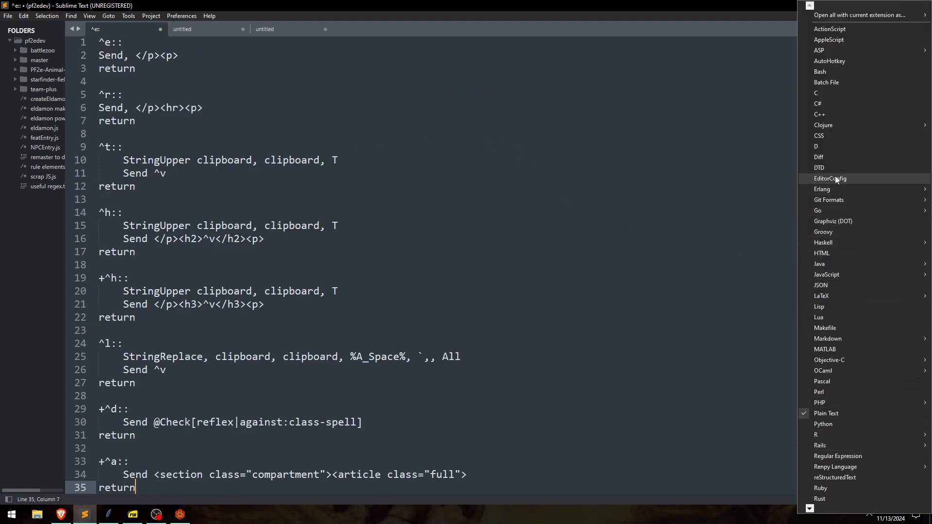
left_click(831, 61)
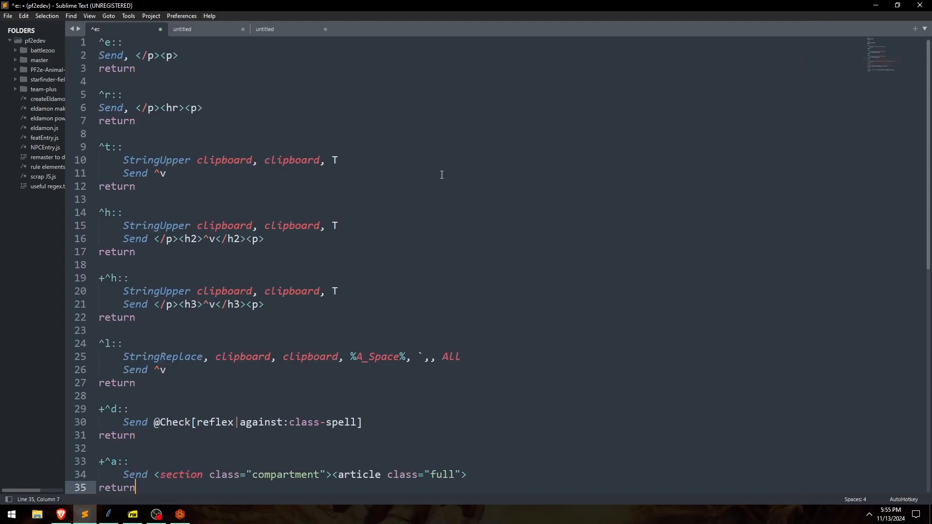
Examine the first hotkey block, ^e, which sends the paragraph break tags.
left_click(280, 82)
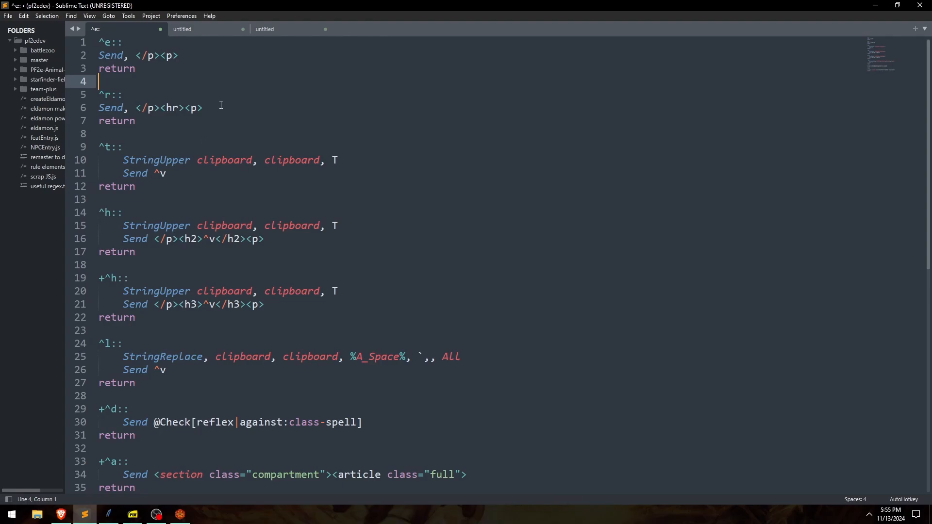
left_click(139, 68)
left_click_drag(140, 68, 36, 34)
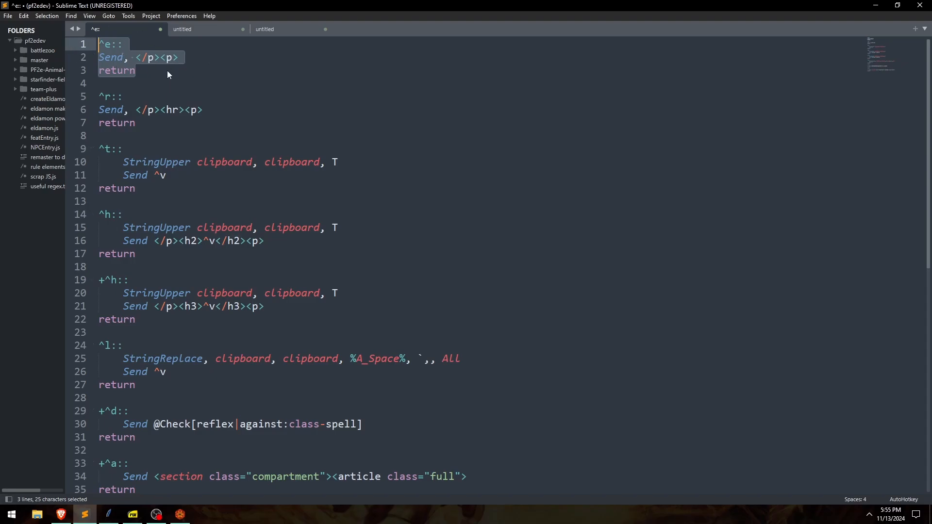
Switch to the PF2e Data Entry tool, insert </p><p> after "bonus to this check." in the input text, and delete it again.
left_click(109, 514)
left_click(165, 224)
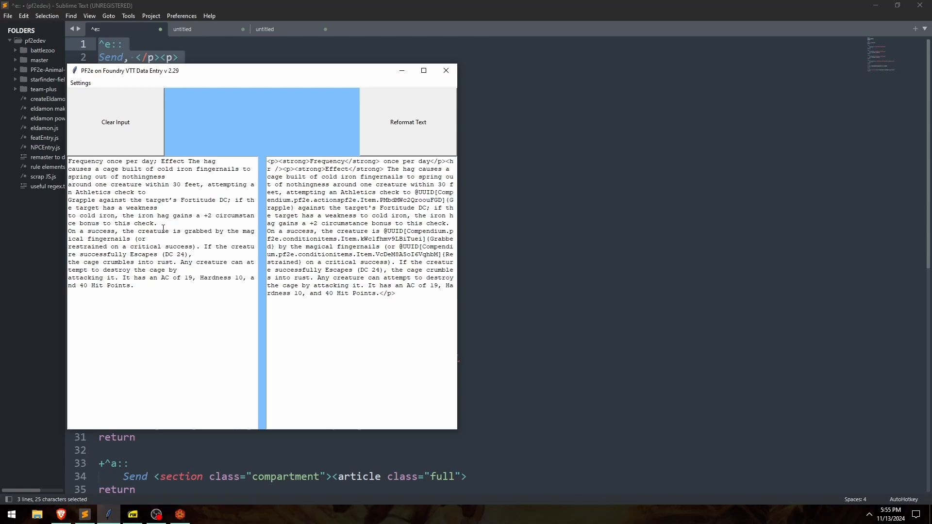
key("ctrl+e")
left_click_drag(194, 223, 157, 223)
key("BackSpace")
Move the Data Entry window clear of the script, insert </p><hr><p> after "bonus to this check.", and delete the inserted tags.
left_click_drag(217, 76, 601, 55)
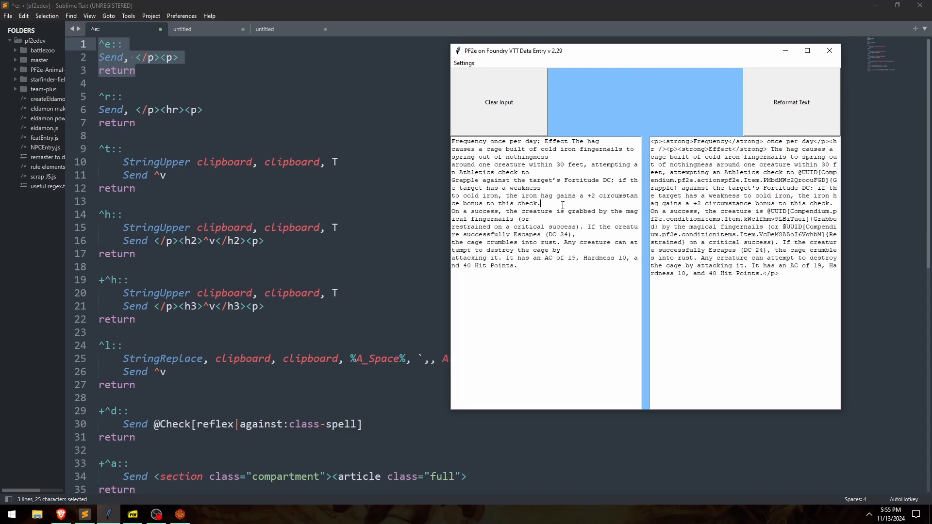
key("ctrl+r")
left_click_drag(585, 203, 541, 204)
left_click(584, 203)
key("BackSpace")
left_click_drag(537, 281, 537, 157)
left_click(539, 195)
Examine the ^t hotkey's StringUpper command, its two clipboard arguments and the Send ^v line in the script.
left_click_drag(126, 162, 190, 161)
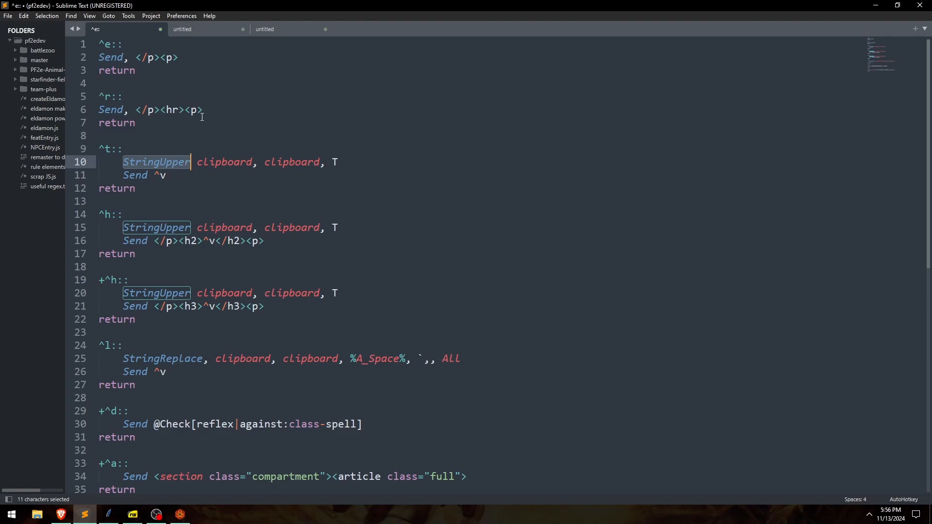
double_click(219, 160)
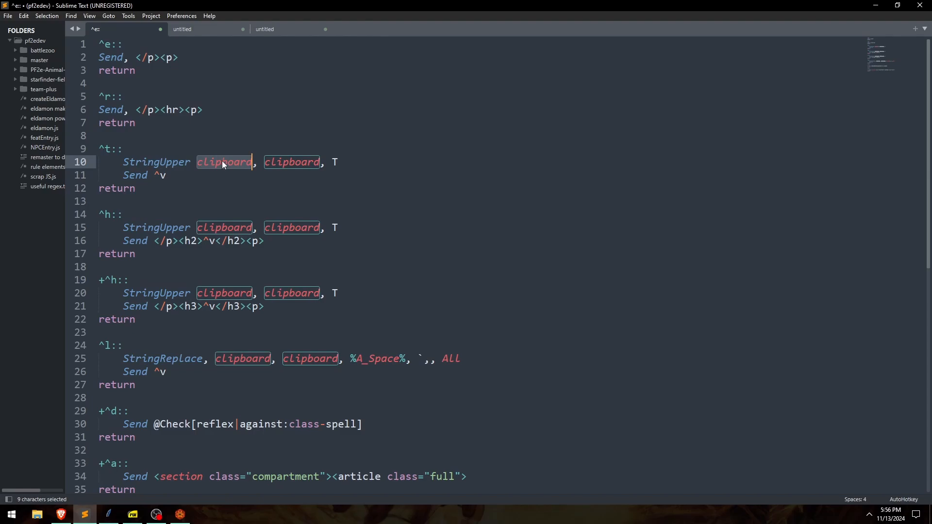
double_click(290, 162)
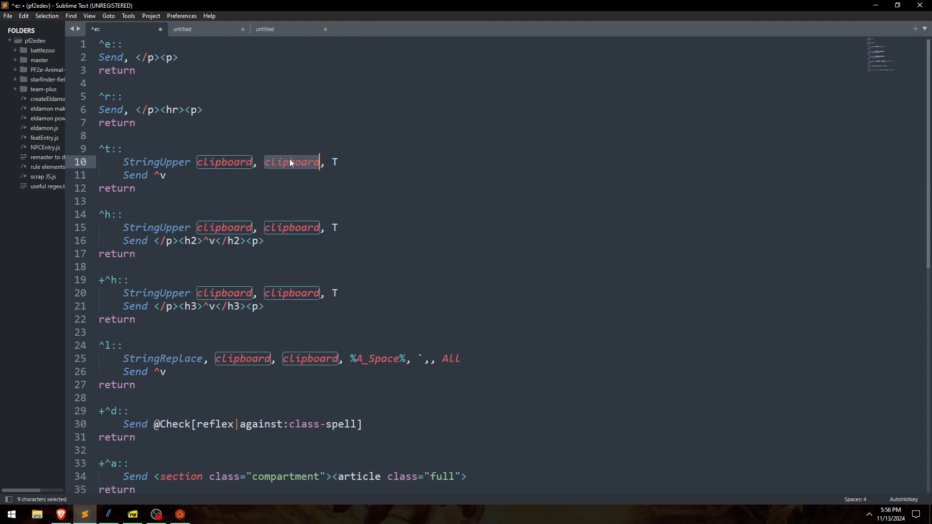
left_click(173, 175)
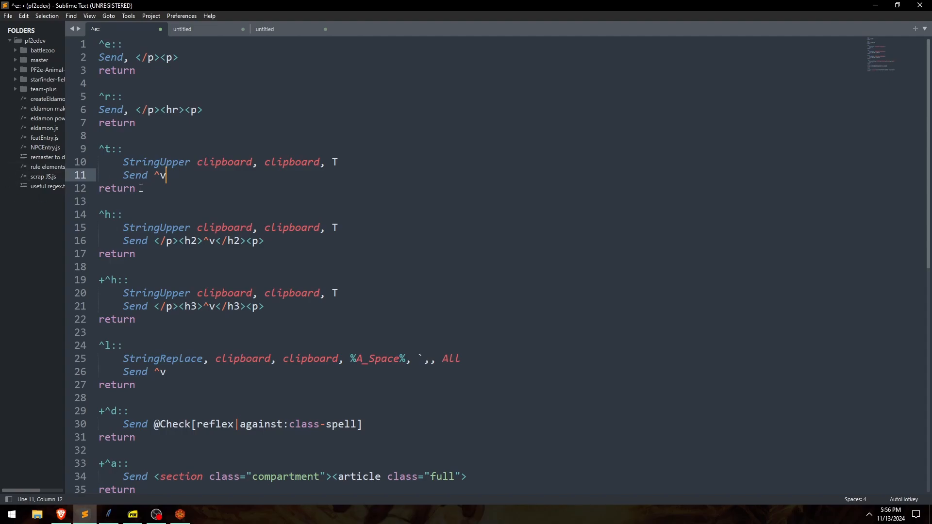
left_click_drag(184, 176, 123, 178)
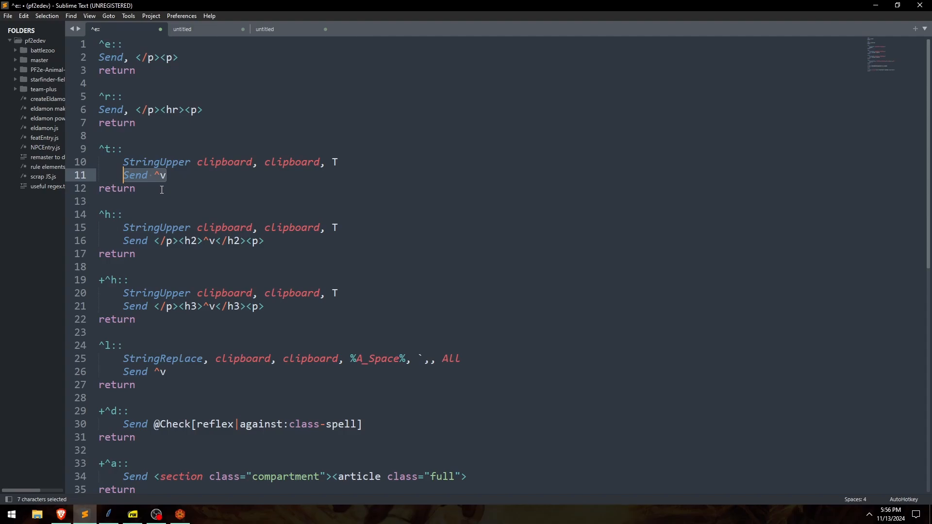
left_click_drag(162, 190, 78, 159)
Examine the ^h and +^h hotkey blocks that wrap title-cased clipboard text in h2 and h3 heading tags.
left_click_drag(137, 254, 92, 215)
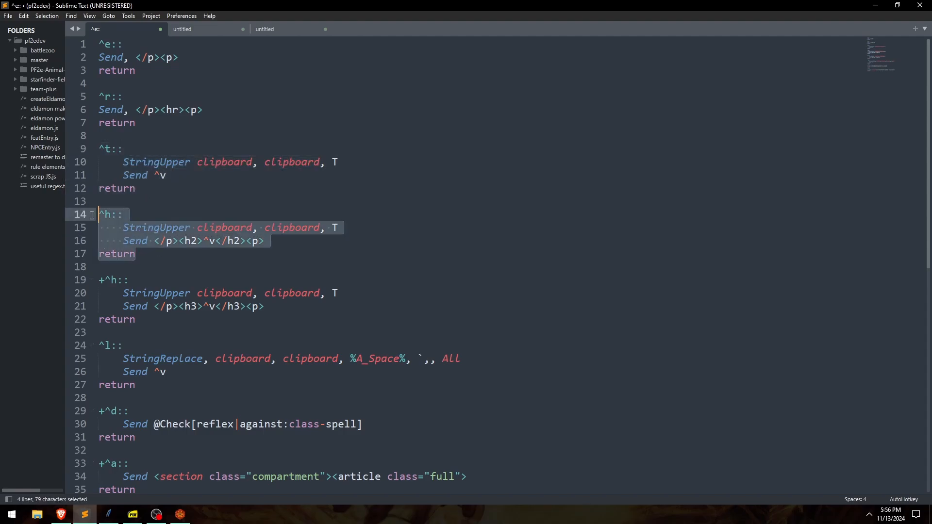
left_click(173, 252)
left_click_drag(178, 241, 204, 242)
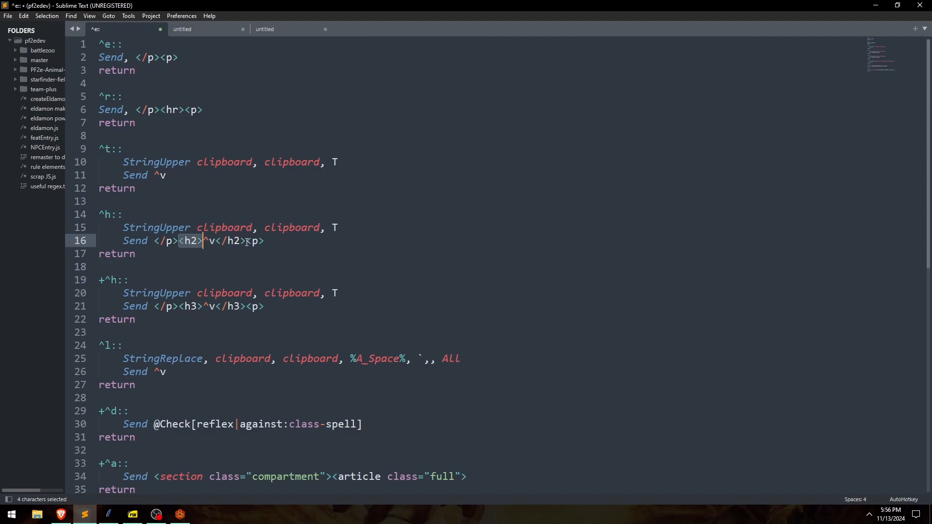
left_click(183, 251)
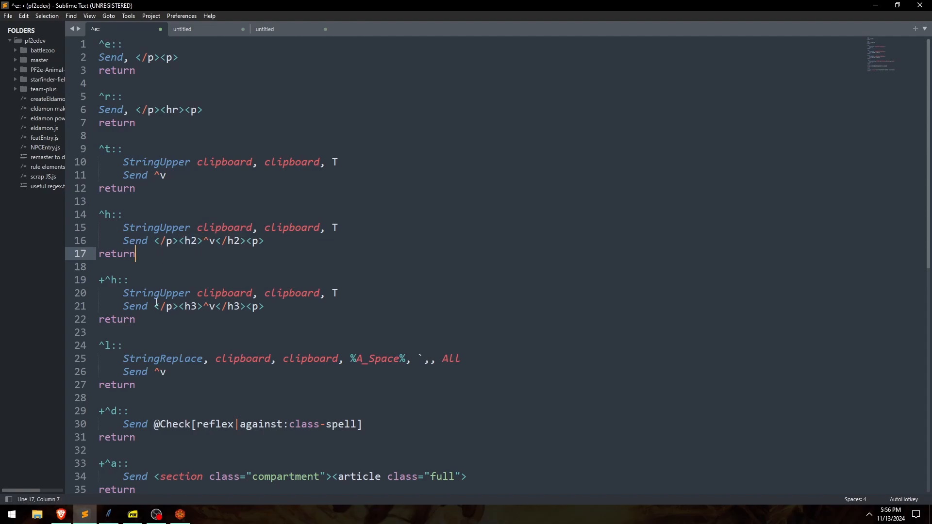
left_click_drag(147, 322, 99, 280)
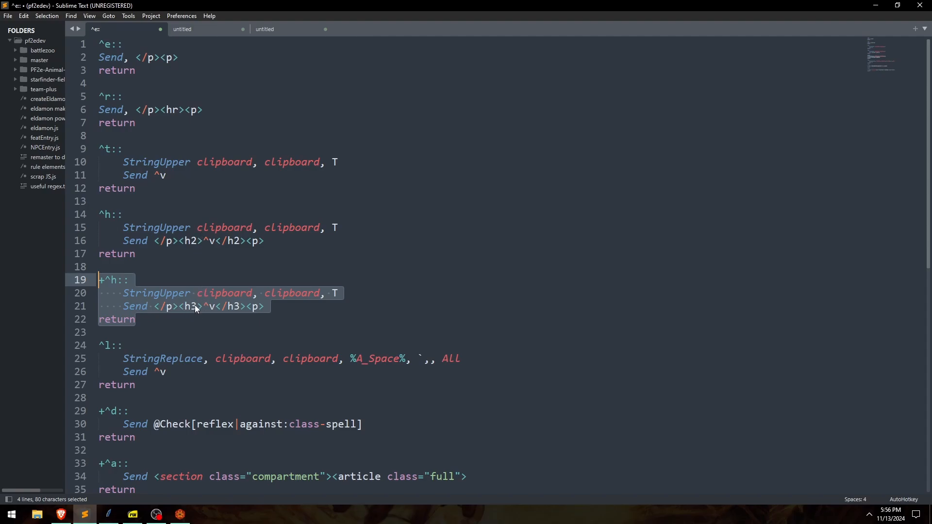
left_click_drag(156, 314, 87, 214)
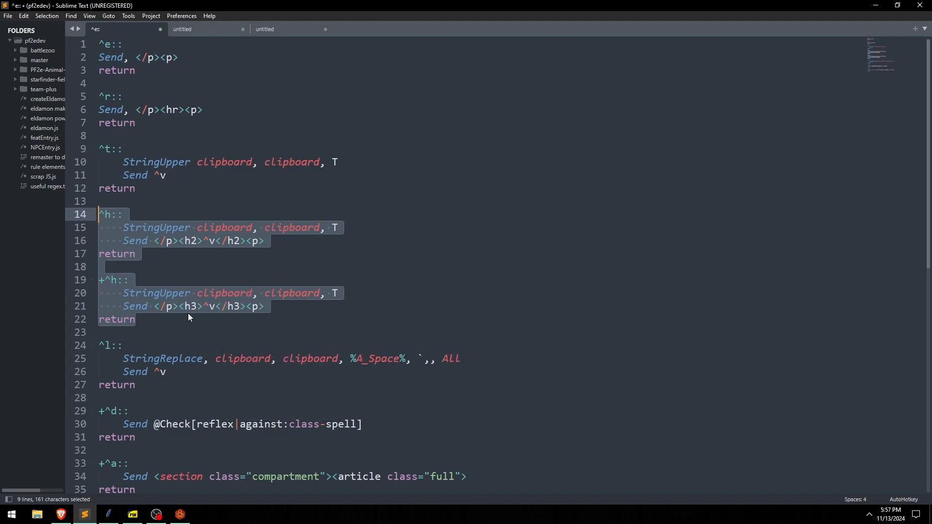
left_click(163, 313)
Examine the ^l hotkey block that replaces spaces in the clipboard with commas.
scroll(163, 313, "down", 2)
left_click_drag(160, 308, 80, 264)
left_click(214, 306)
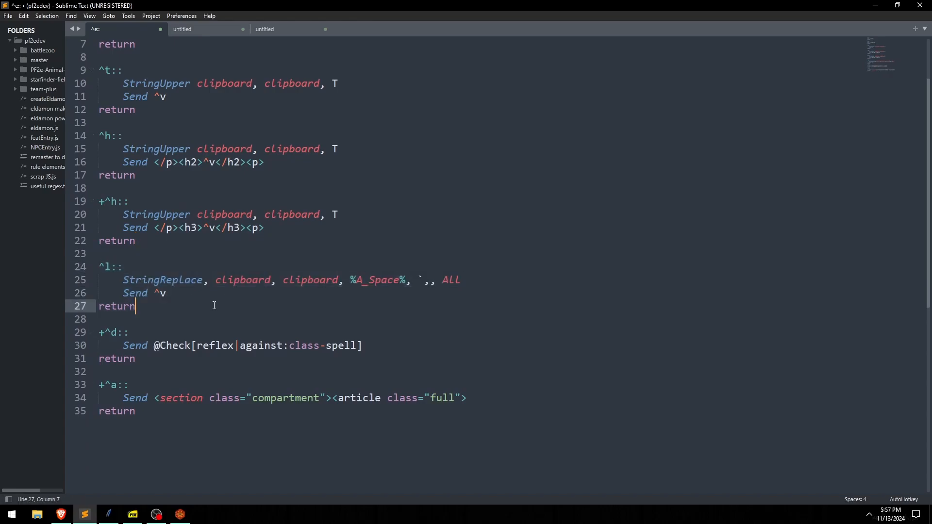
Switch to the Pathfinder Monster Core PDF and copy the Cuckoo Hag's HAG and HUMANOID traits.
left_click(134, 516)
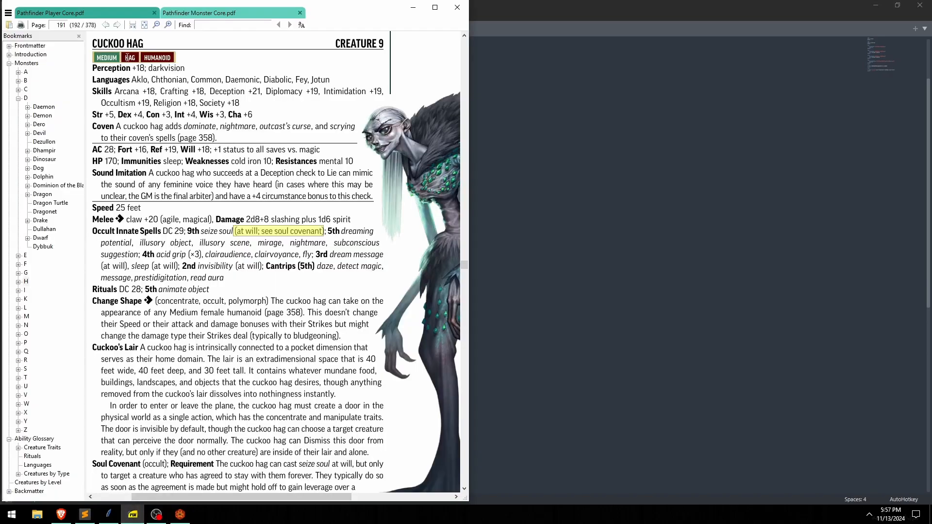
left_click_drag(125, 57, 174, 57)
key("ctrl+c")
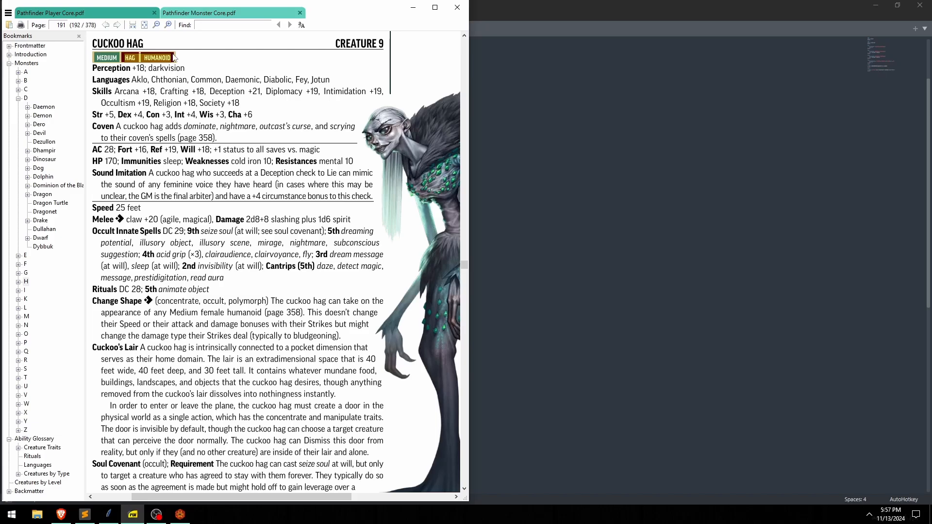
Return to the script and paste HAG HUMANOID below the ^l block, followed by the comma-separated version HAG,HUMANOID on the next line.
key("alt+Tab")
left_click(213, 297)
left_click(173, 306)
key("Return")
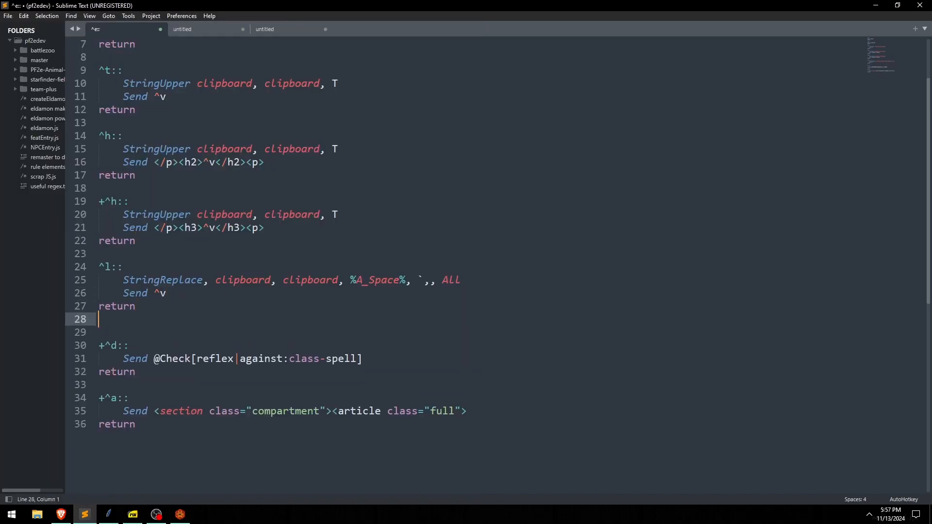
key("Return")
key("ctrl+v")
key("Return")
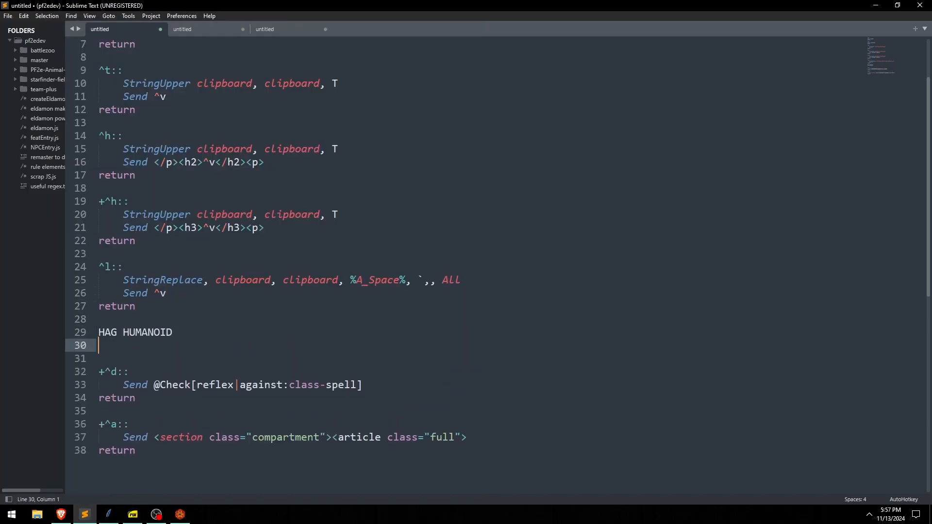
key("ctrl+l")
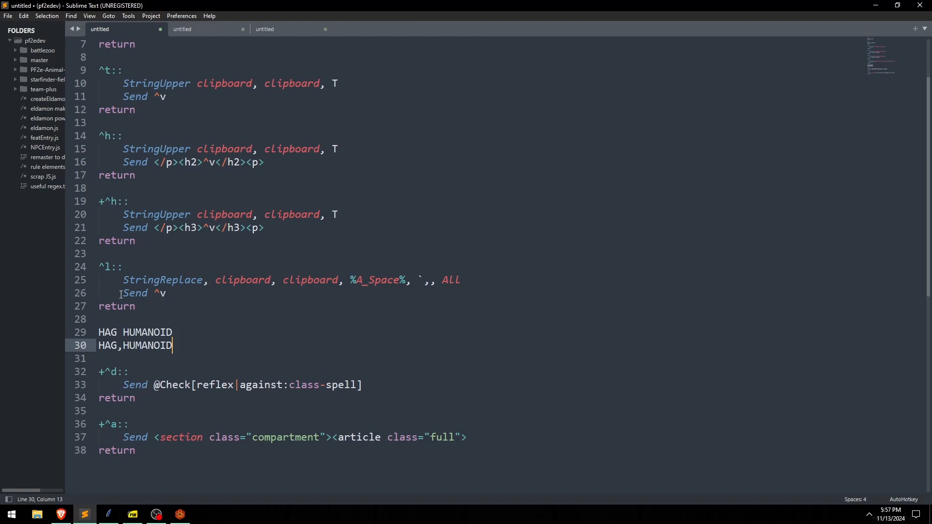
left_click_drag(123, 347, 118, 349)
Switch to Foundry, view the available traits on the Ability 2 item sheet, and close the sheet.
left_click(180, 513)
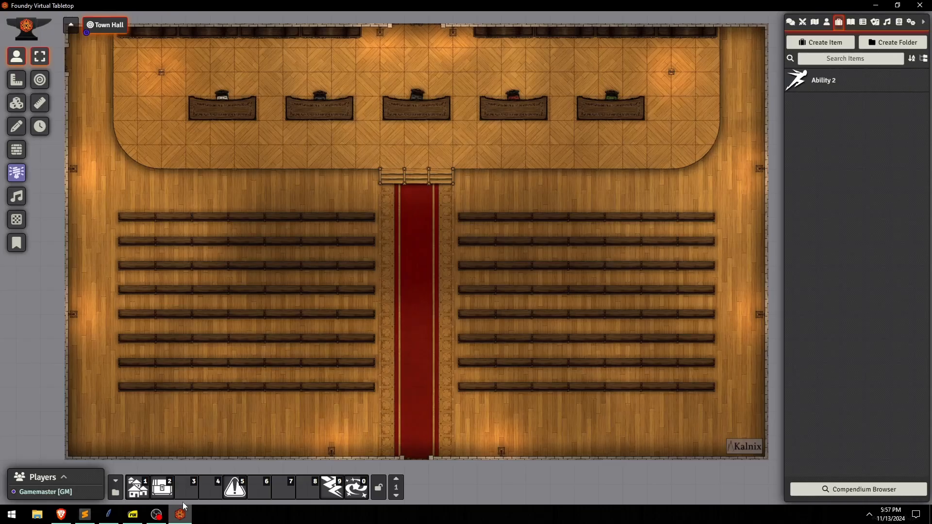
left_click(825, 83)
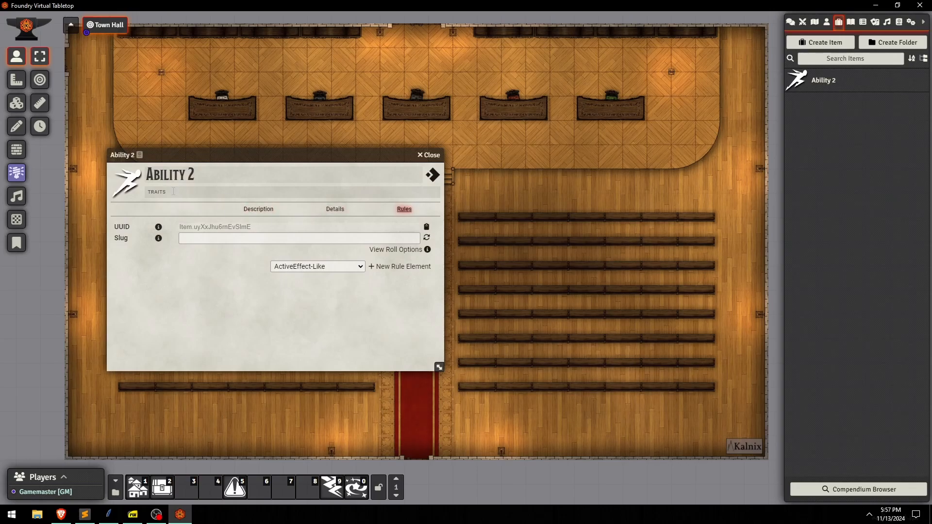
left_click(149, 193)
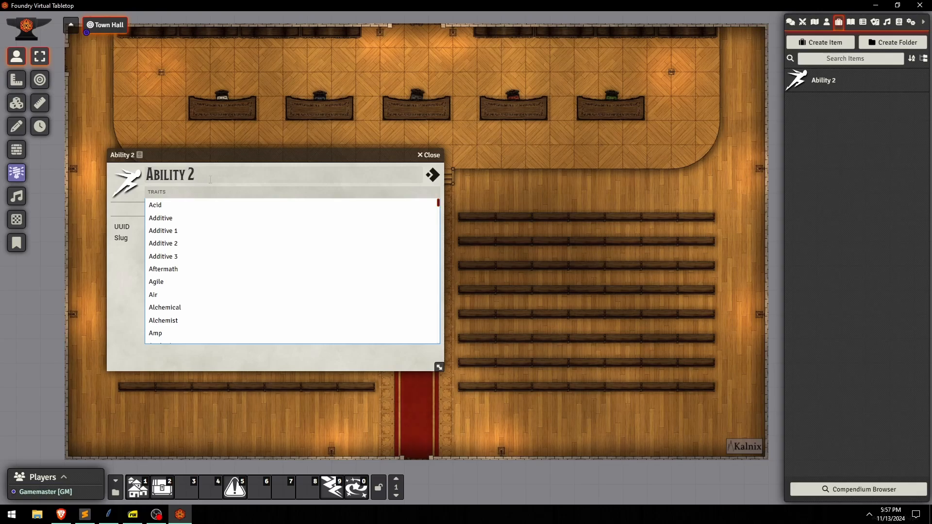
left_click(437, 154)
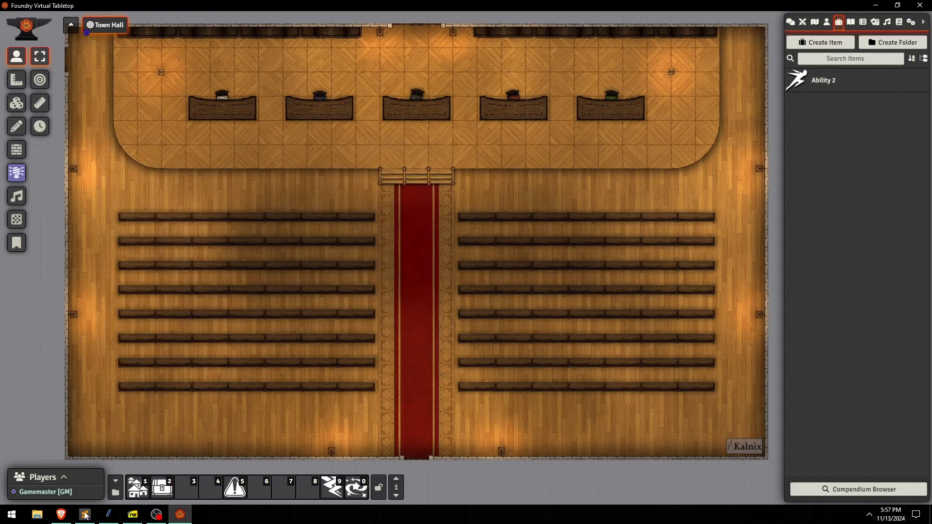
Switch back to Sublime Text and delete the two HAG HUMANOID test lines with their extra blank line.
left_click(84, 514)
left_click_drag(184, 345, 59, 317)
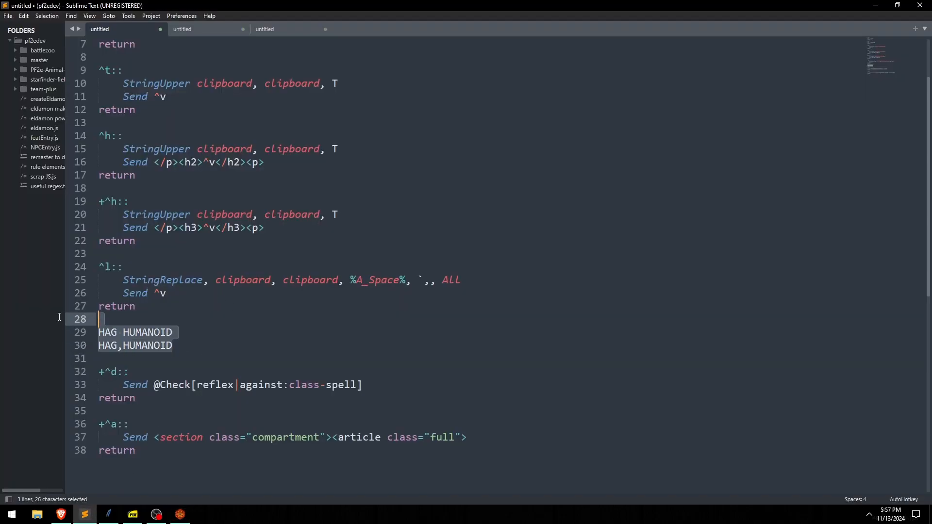
key("BackSpace")
key("BackSpace")
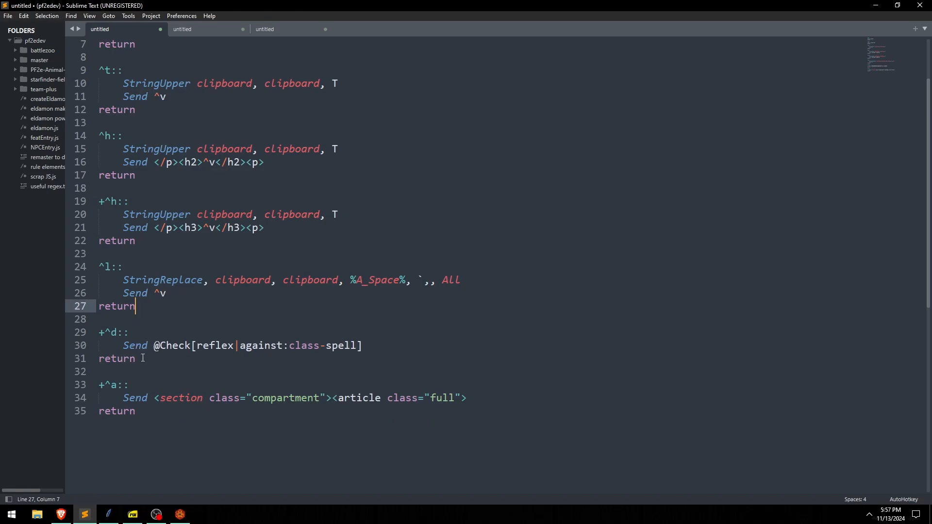
left_click_drag(147, 358, 68, 336)
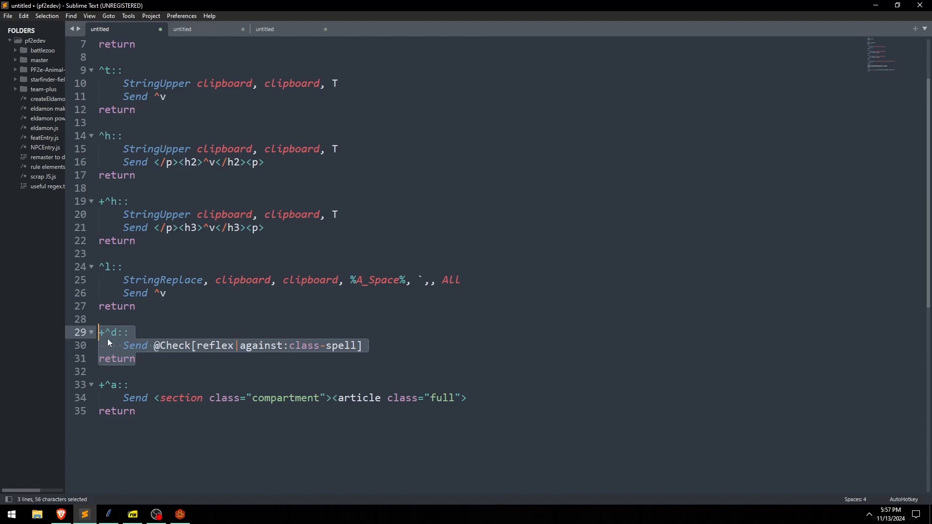
left_click(171, 361)
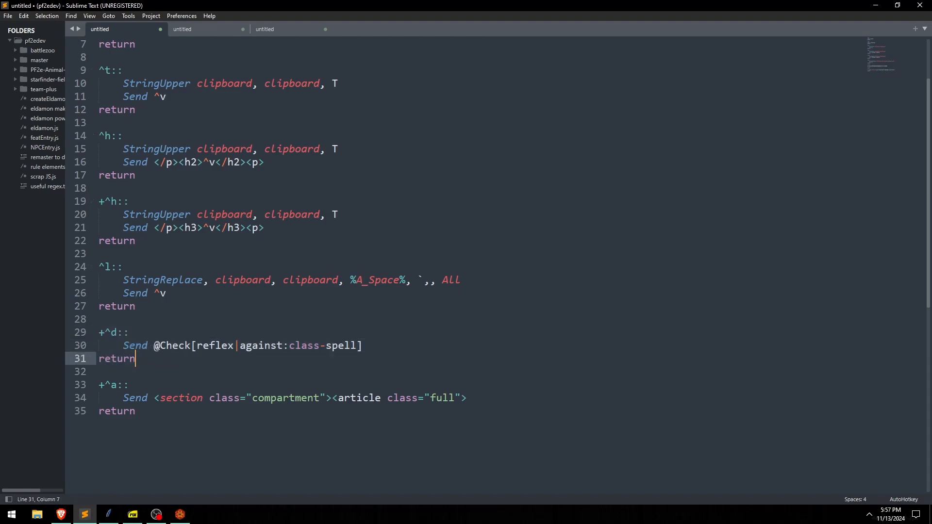
left_click_drag(155, 345, 366, 347)
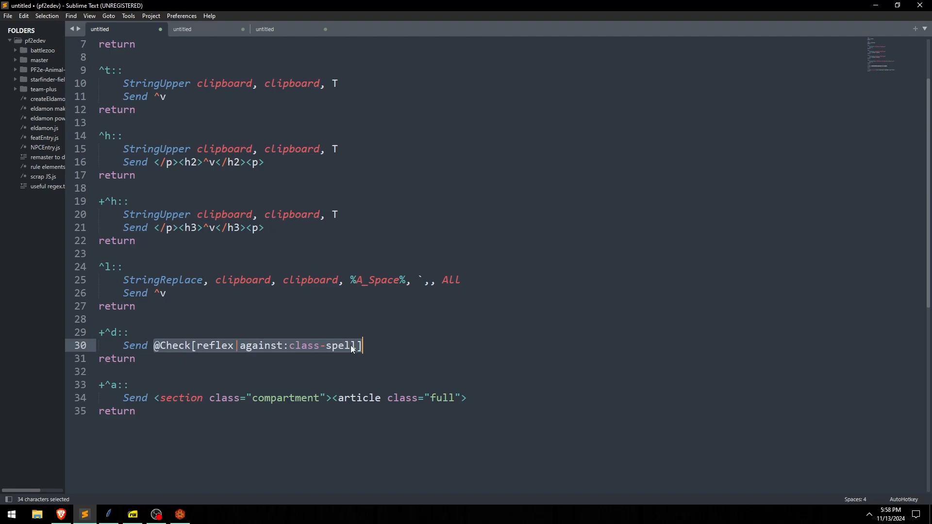
mouse_move(360, 348)
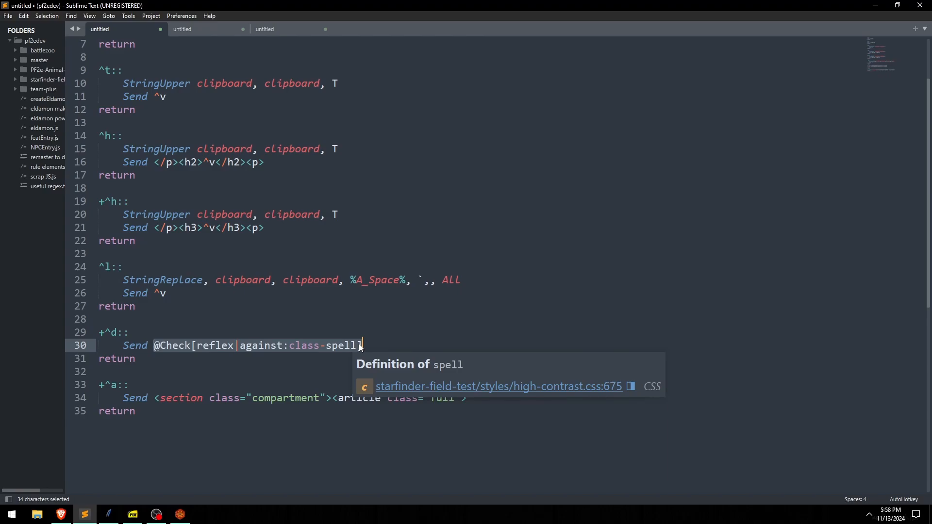
left_click(180, 514)
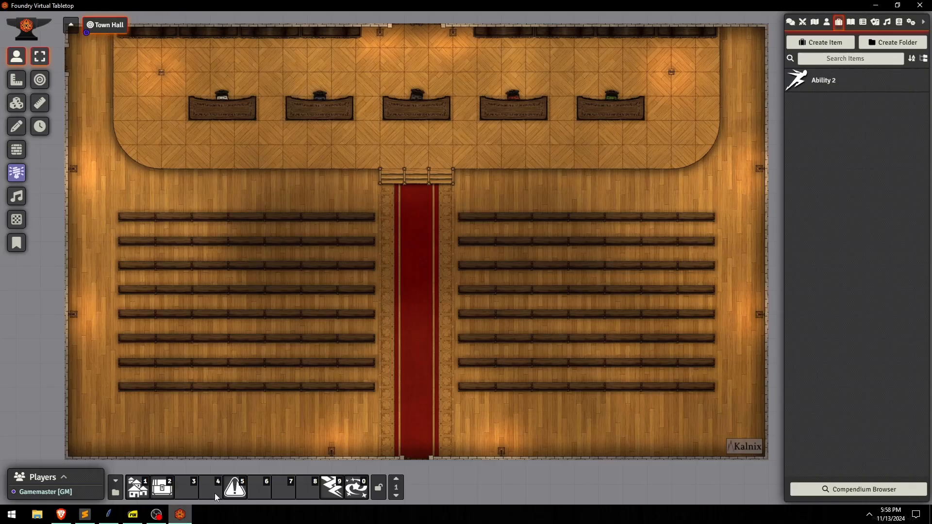
left_click(848, 78)
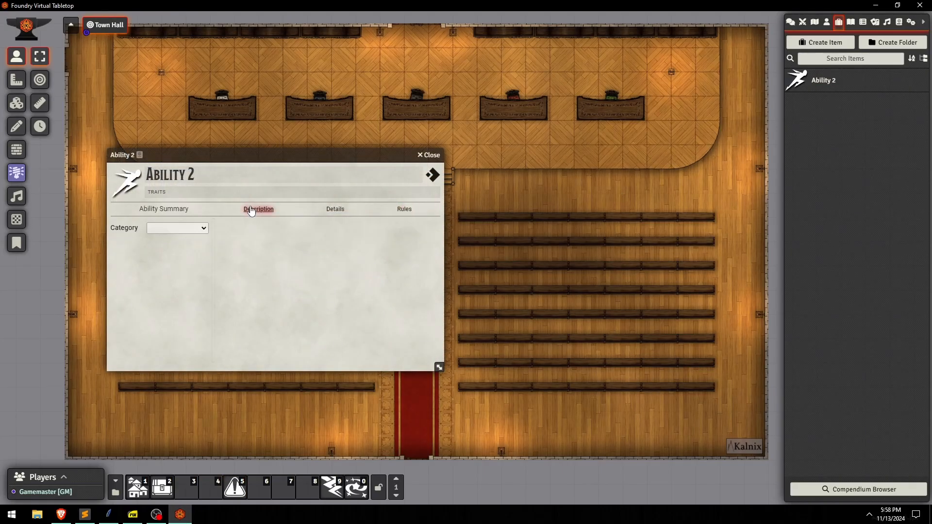
left_click(426, 227)
left_click(417, 231)
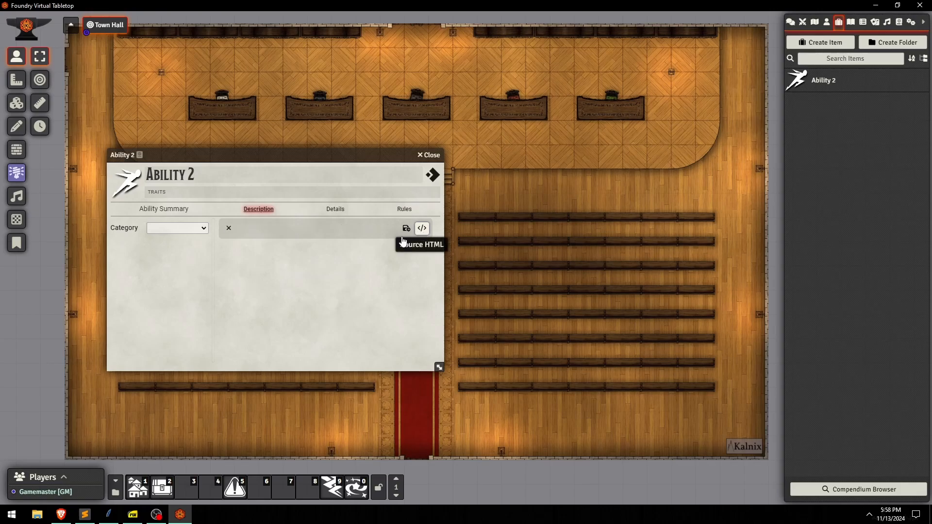
type("@Check[reflex|against:class-spell]")
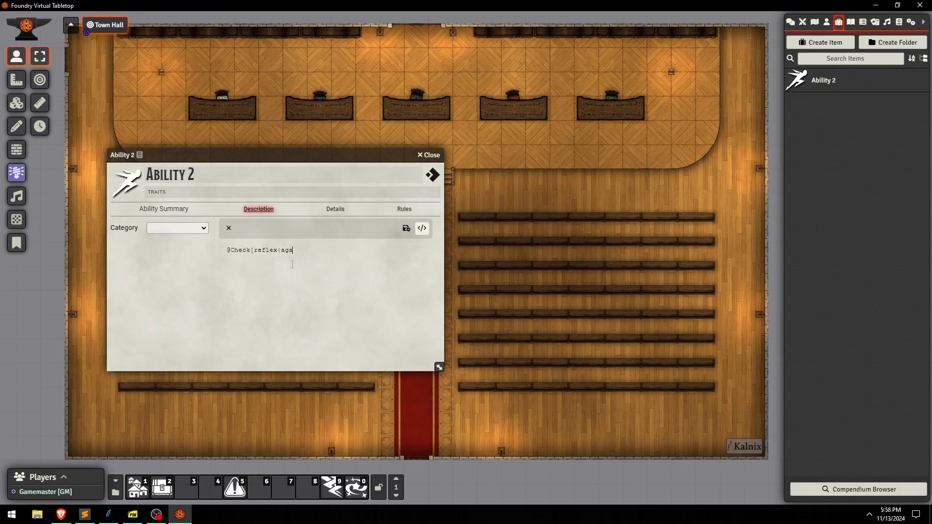
Change the check type in the description to will, add the |basic option at its end, and save the description.
double_click(272, 249)
type("will")
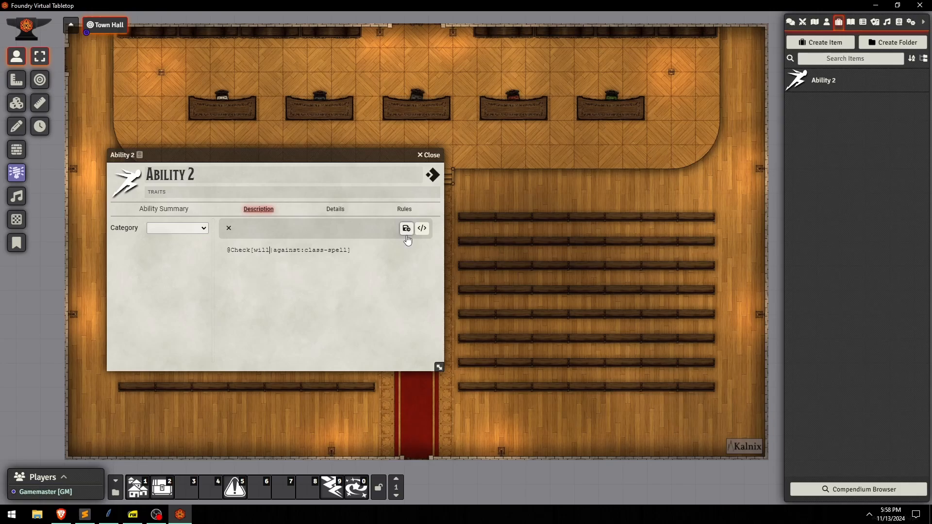
left_click(422, 228)
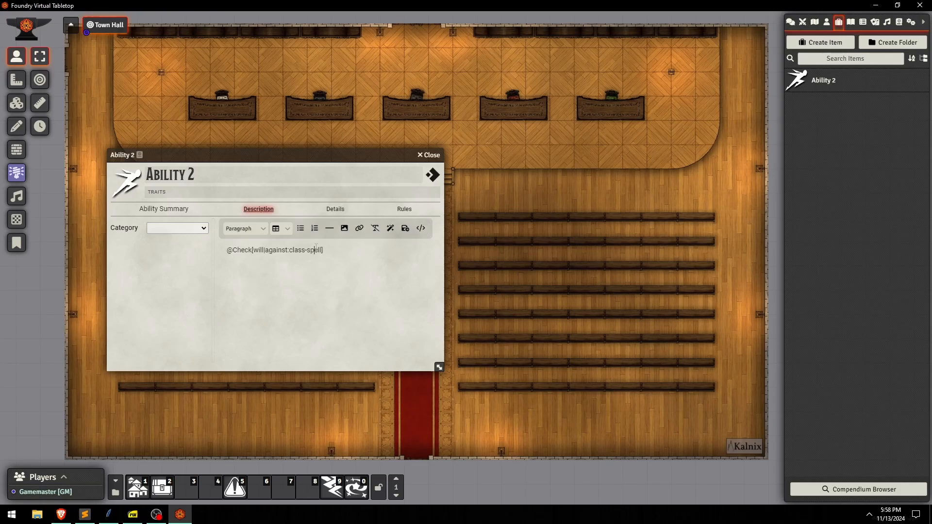
type("|basic")
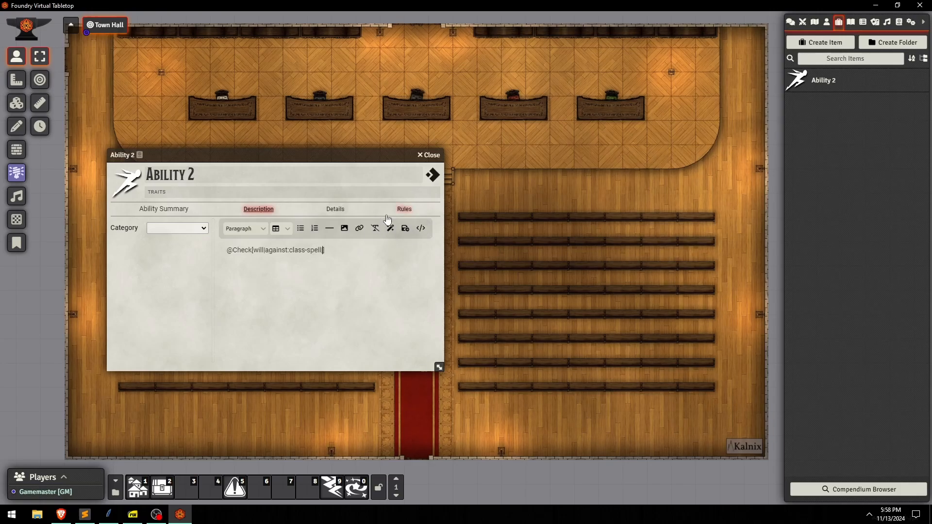
left_click(405, 228)
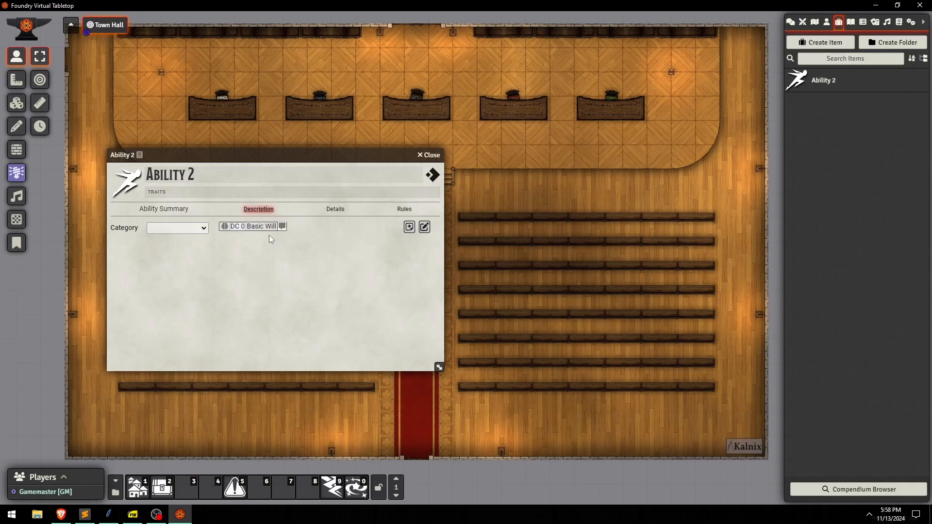
Set Ability 2's category to Offensive, then clear and save its description and close the item sheet.
left_click(188, 230)
left_click(186, 262)
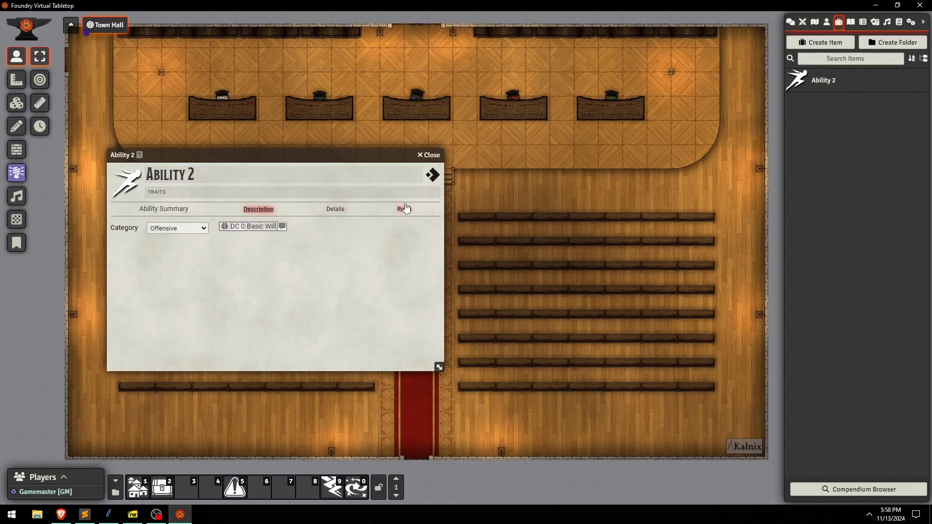
left_click(424, 226)
left_click(372, 268)
key("ctrl+a")
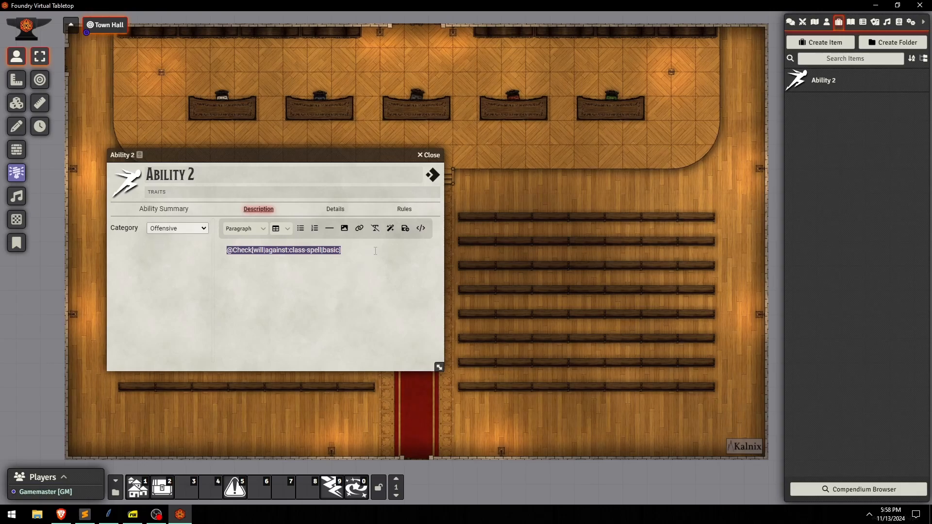
key("BackSpace")
left_click(405, 228)
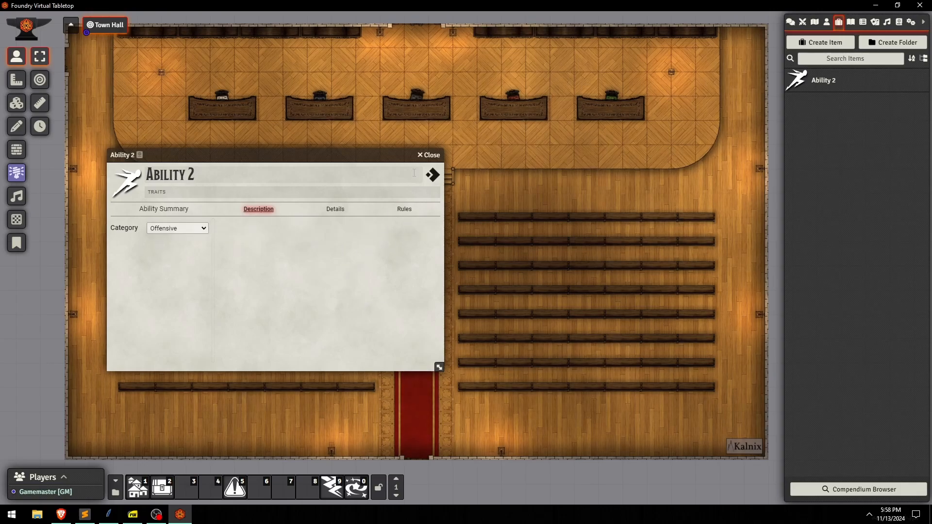
left_click(428, 156)
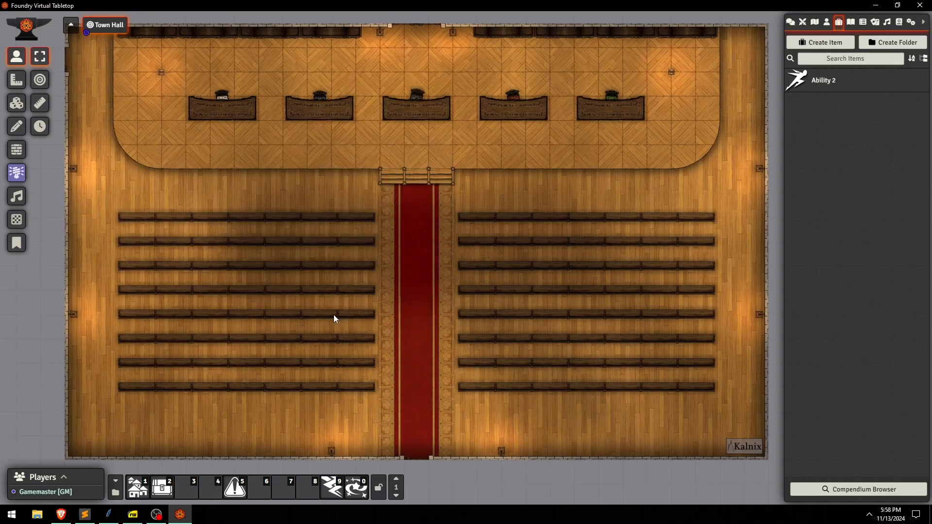
Switch to Sublime Text and examine the +^d check hotkey and the +^a hotkey's section and article HTML.
left_click(85, 514)
left_click_drag(147, 360, 67, 332)
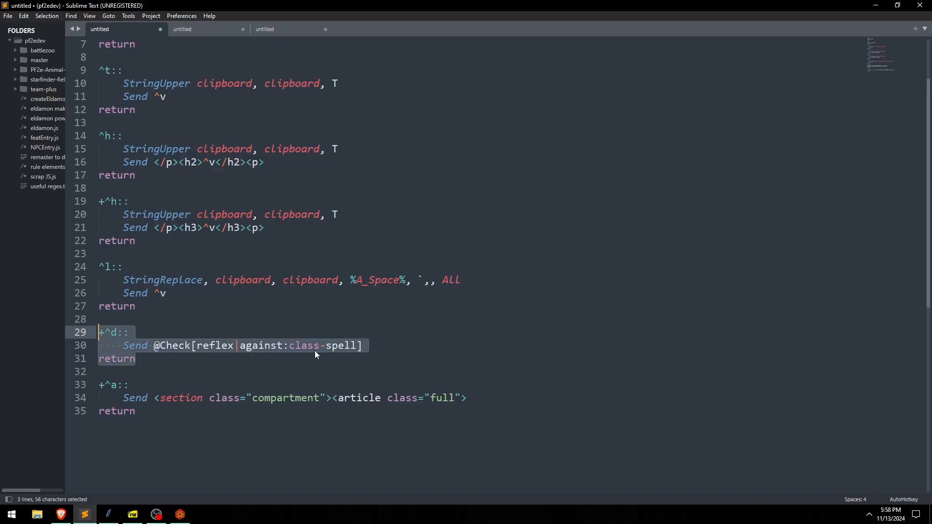
left_click(244, 346)
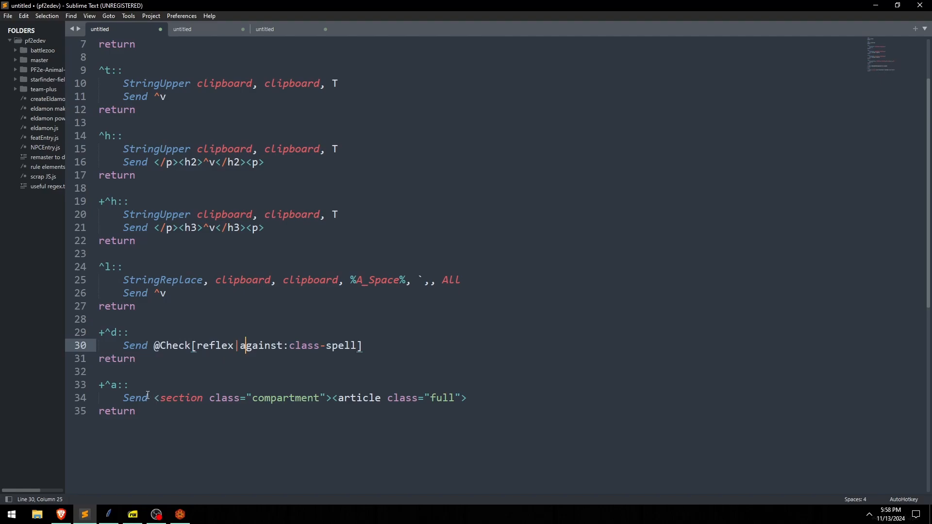
left_click_drag(146, 412, 66, 384)
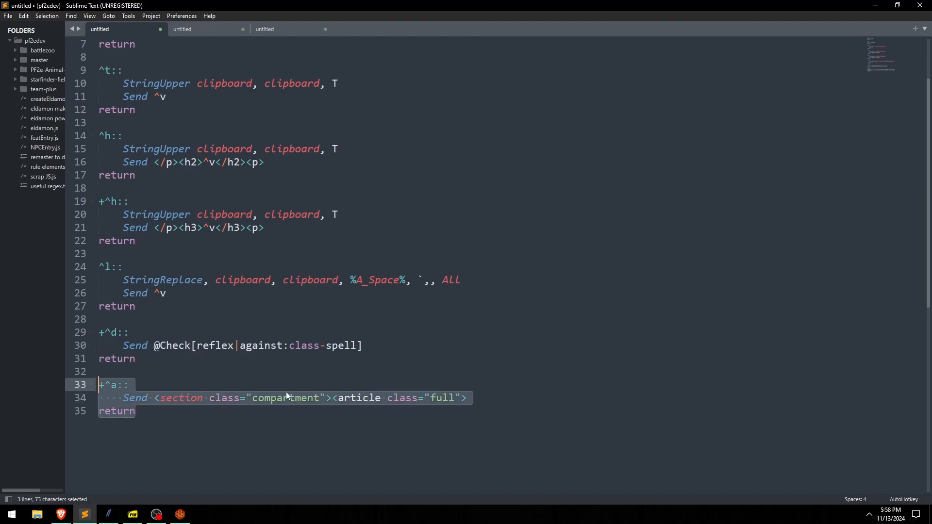
left_click(159, 411)
left_click_drag(154, 397, 492, 398)
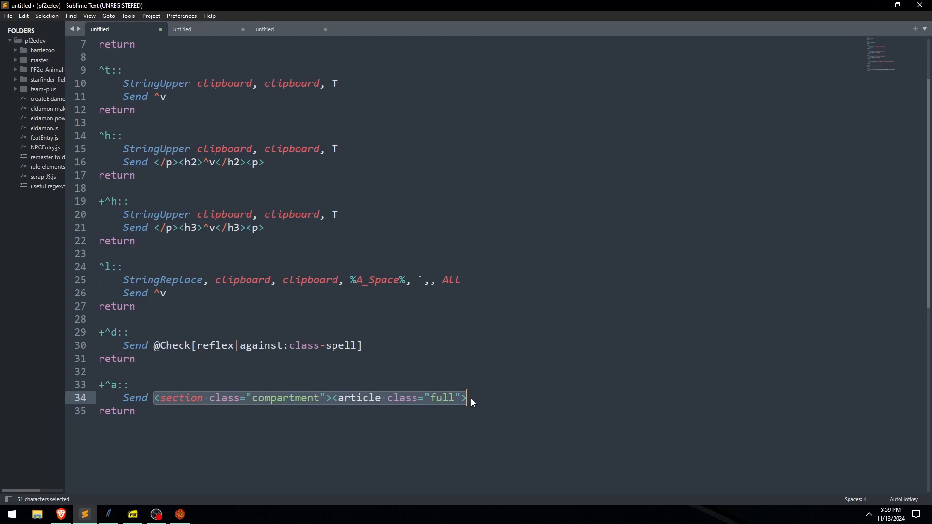
left_click(470, 398)
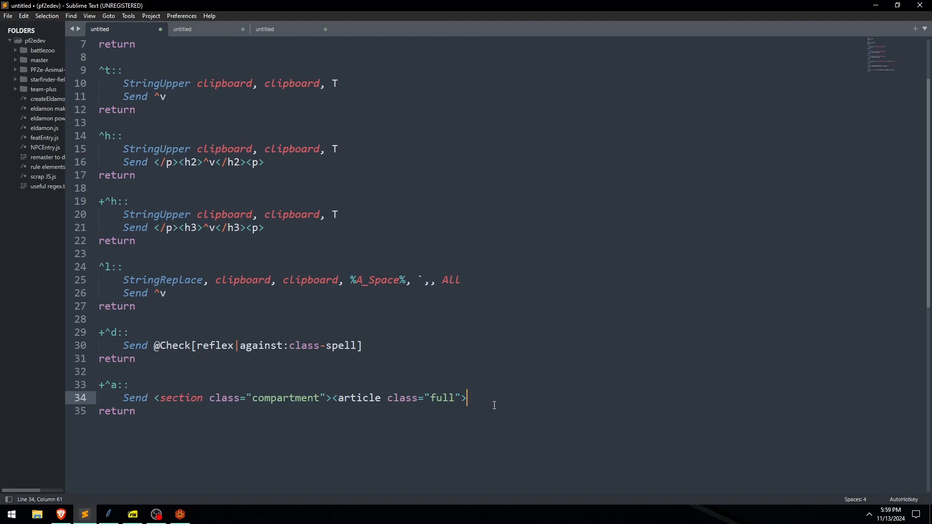
left_click_drag(461, 398, 156, 398)
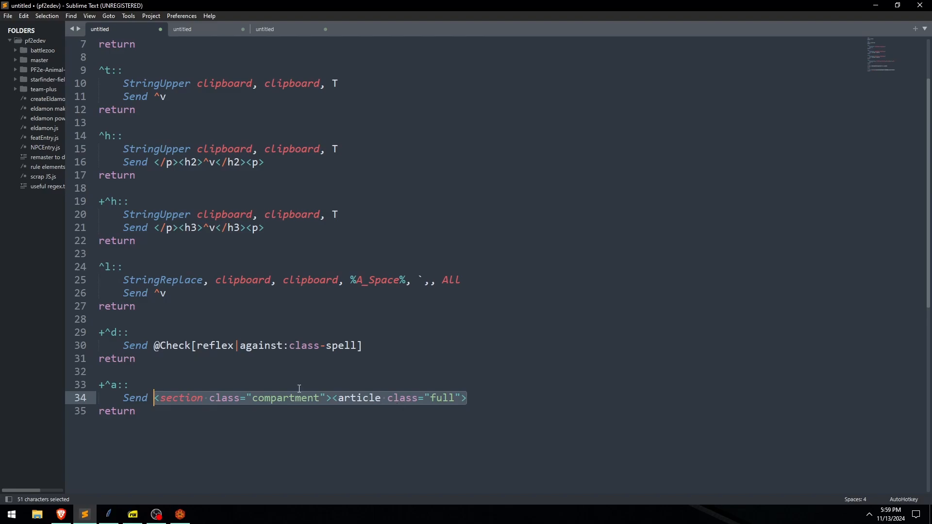
left_click(494, 395)
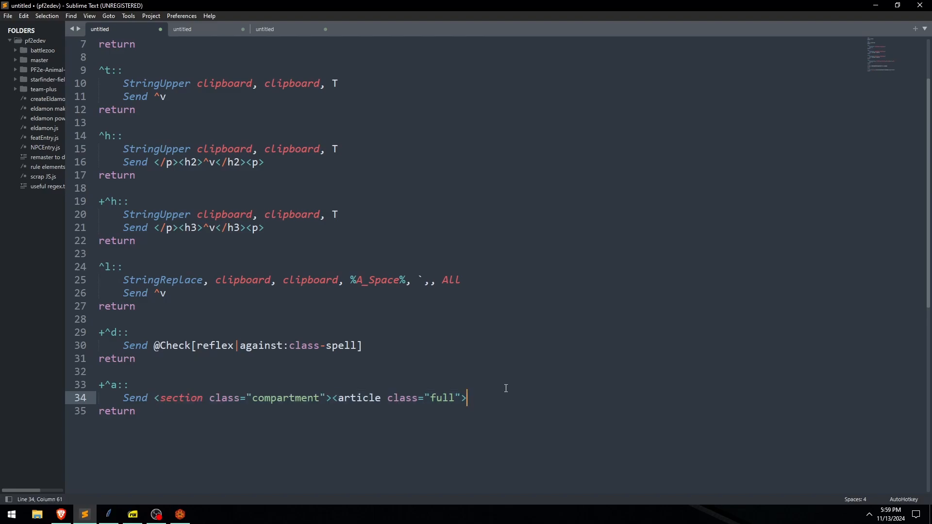
left_click(275, 422)
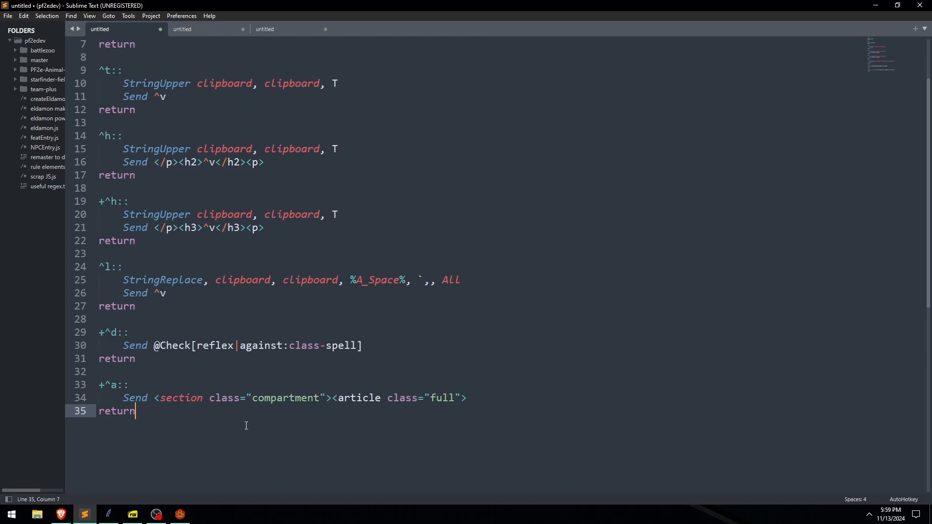
scroll(246, 425, "up", 2)
Switch to Foundry and permanently delete the Ability 2 item.
left_click(180, 514)
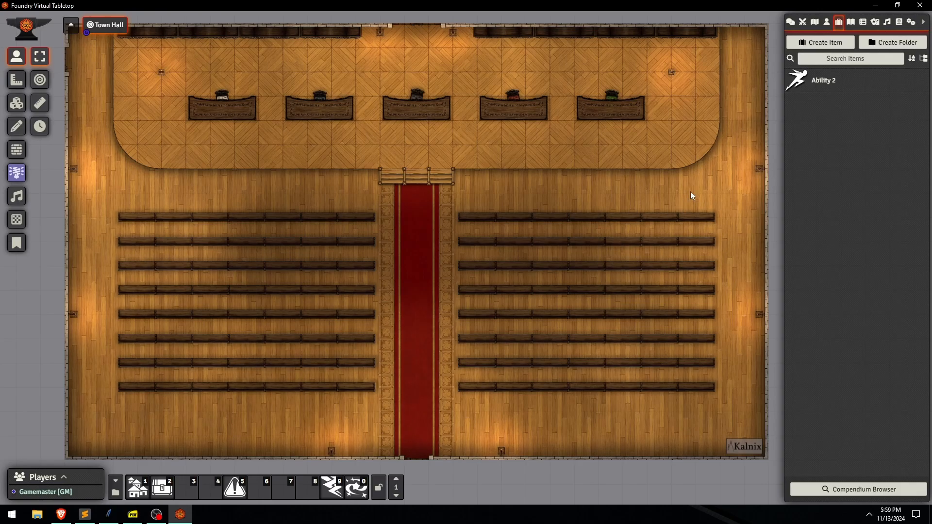
right_click(818, 82)
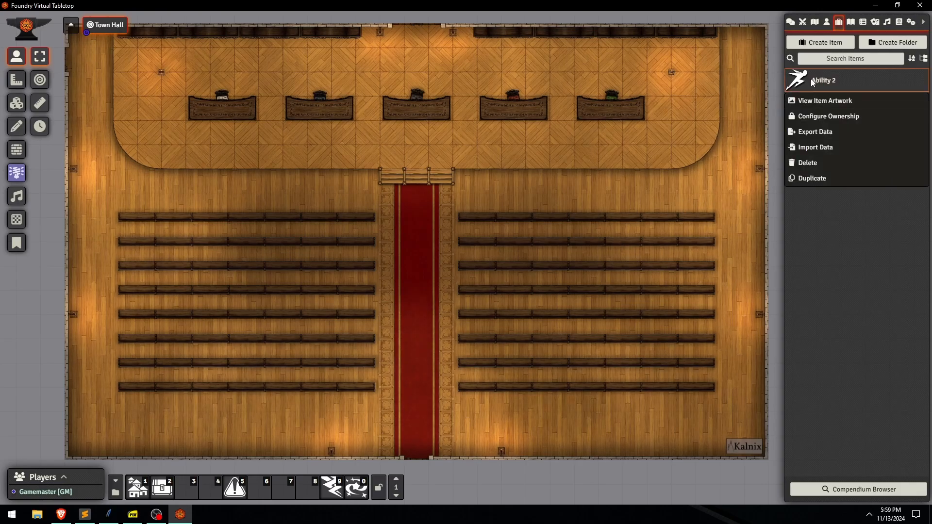
left_click(806, 163)
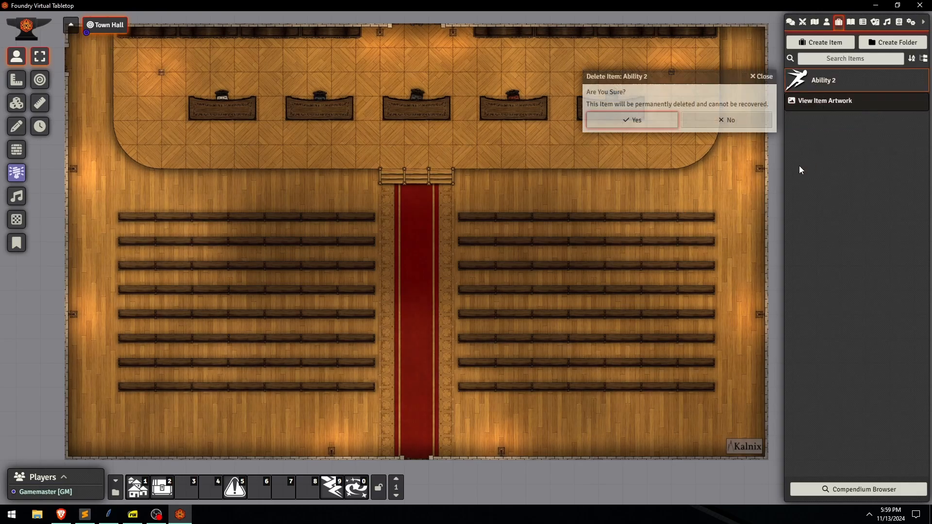
left_click(660, 122)
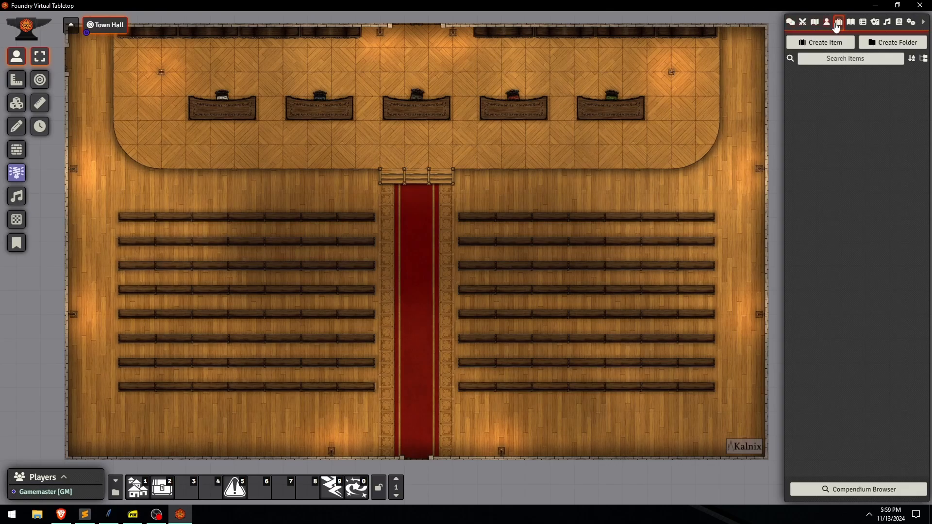
left_click(827, 22)
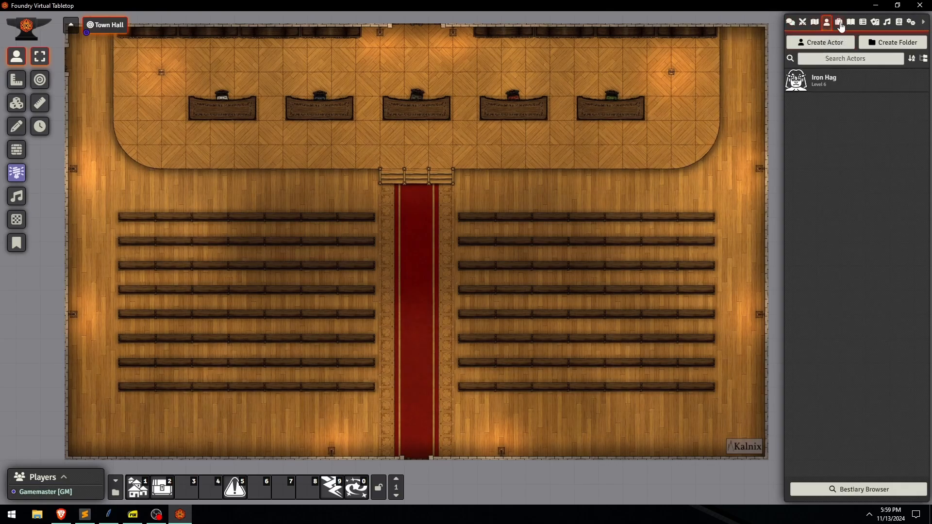
left_click(838, 24)
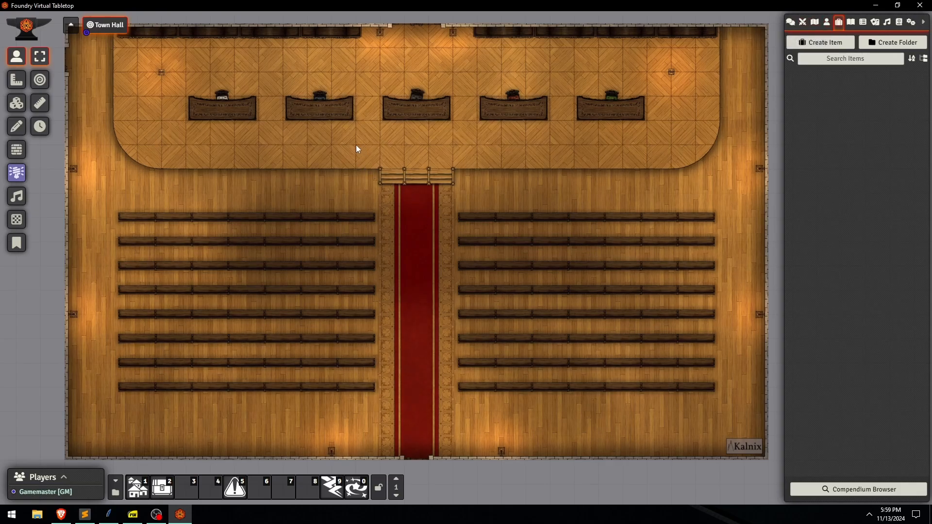
left_click_drag(356, 144, 396, 154)
Switch to the PF2e on Foundry VTT Data Entry tool, empty its input and output text, and move its window over the scene's centre.
left_click(108, 514)
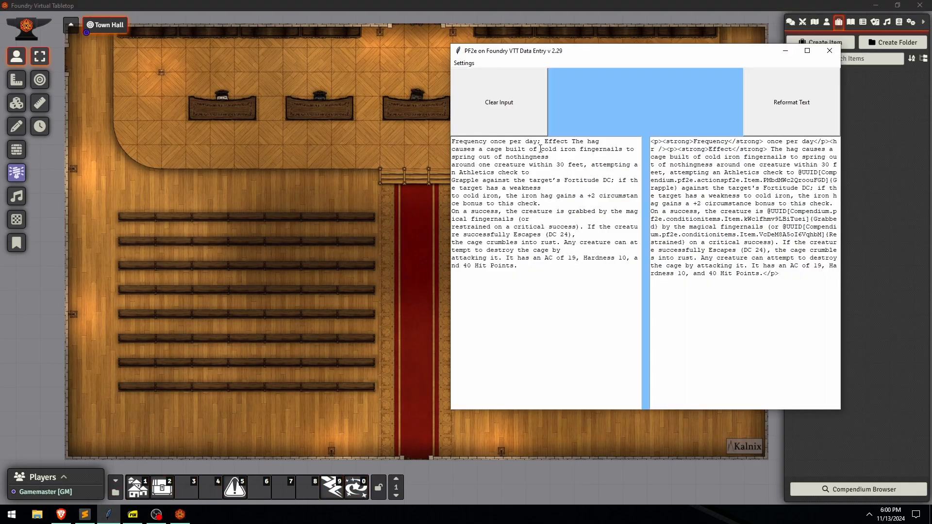
left_click(528, 123)
left_click(773, 104)
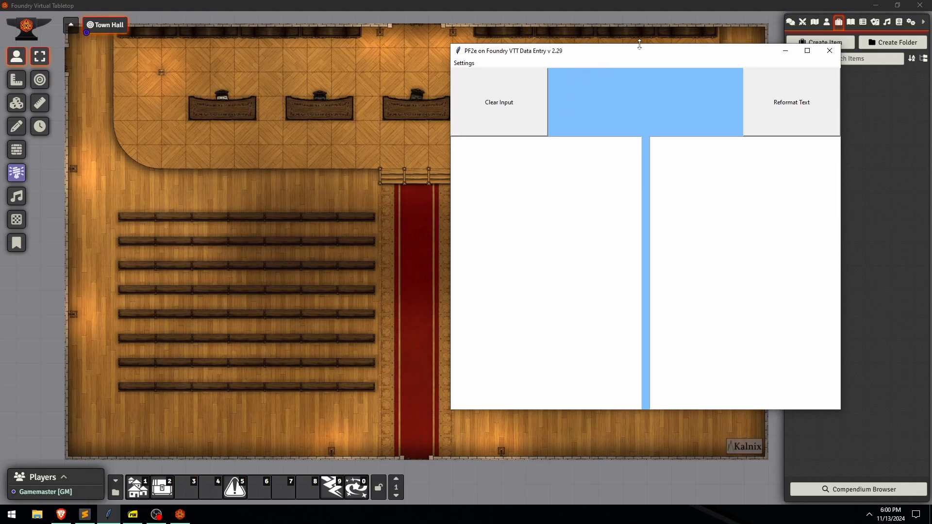
left_click_drag(626, 51, 396, 77)
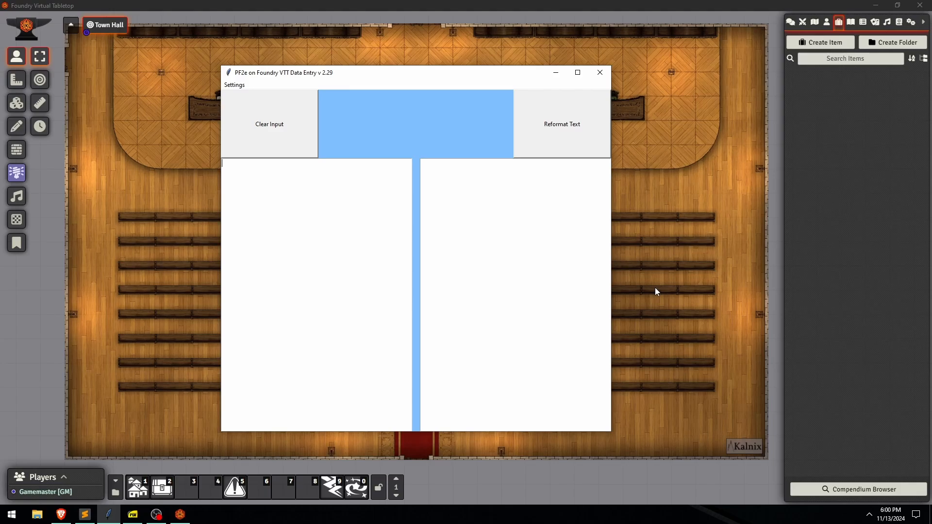
left_click(365, 196)
Return to Foundry and show the list of actors.
left_click(704, 191)
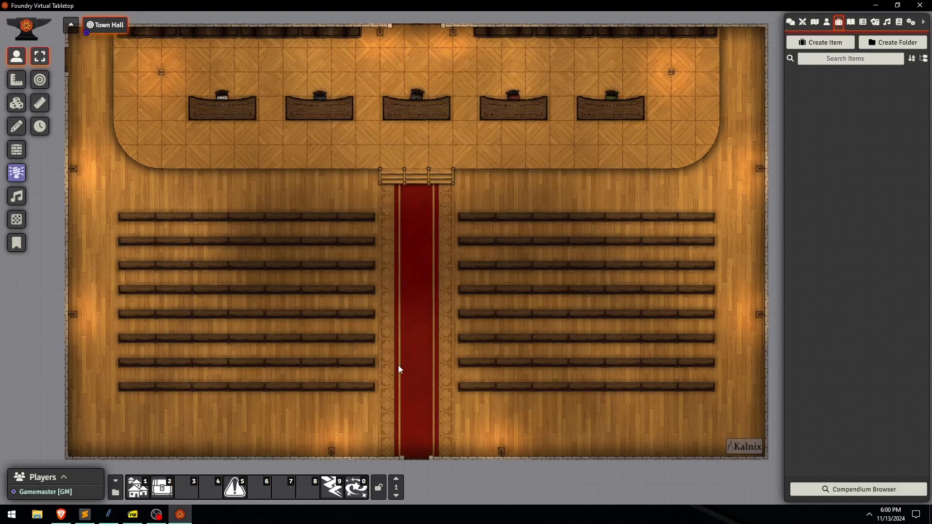
left_click(826, 23)
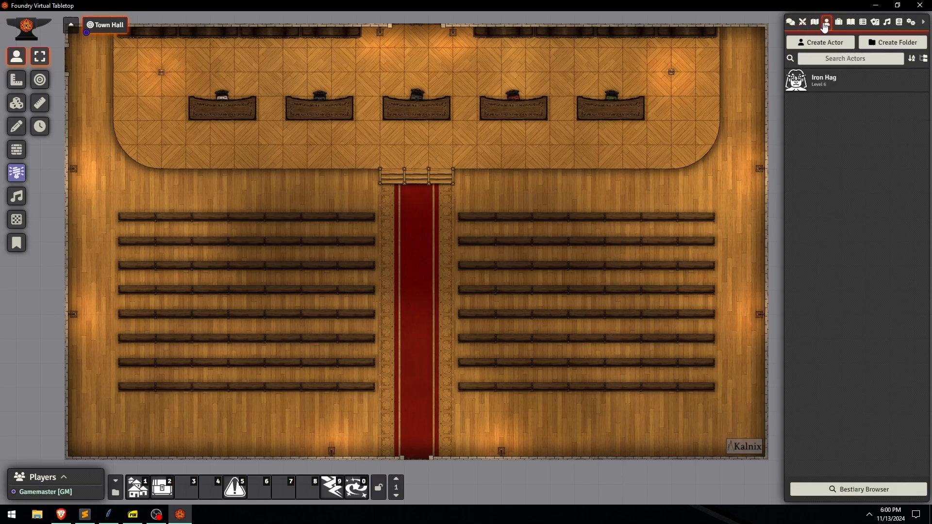